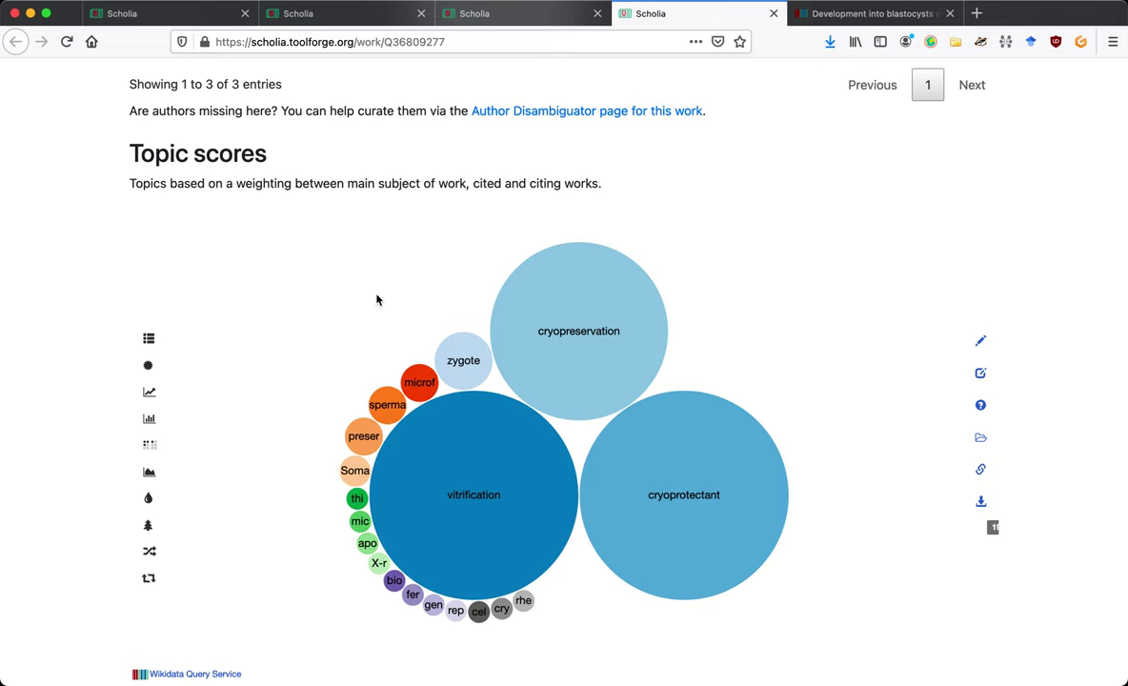
# On the vitrification topic page, filter the table of works cited from works on the topic by "vitrif".
pyautogui.hotkey('ctrl', 'shift', 'Tab')
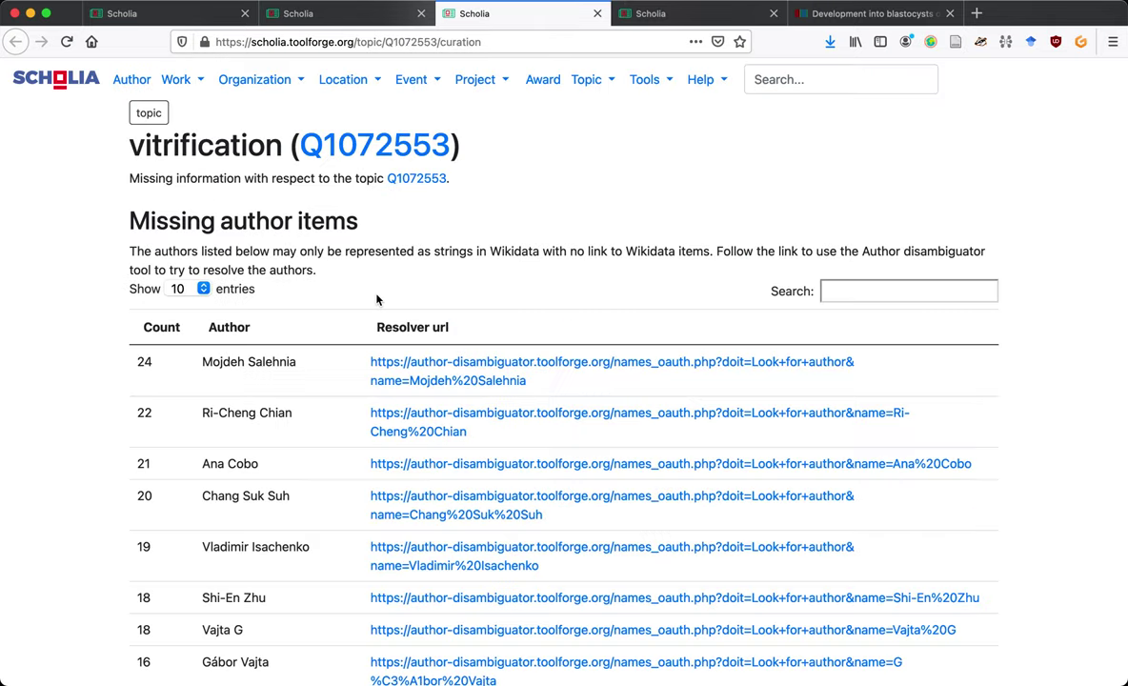
pyautogui.hotkey('ctrl', 'shift', 'Tab')
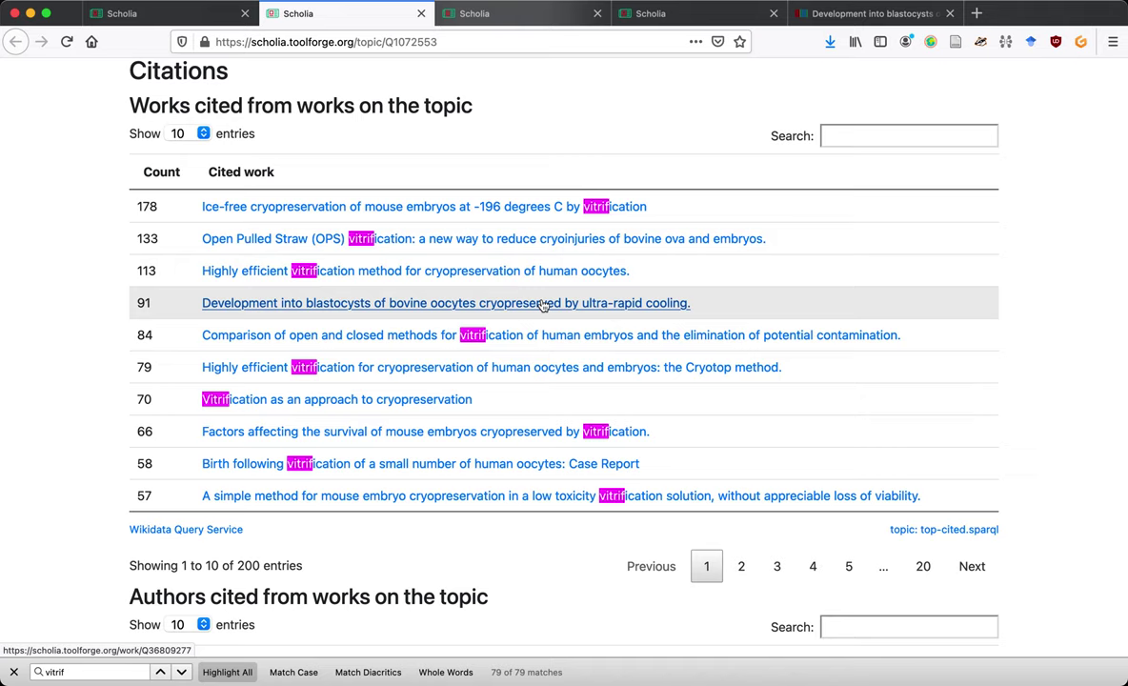
pyautogui.scroll(1, 469, 172)
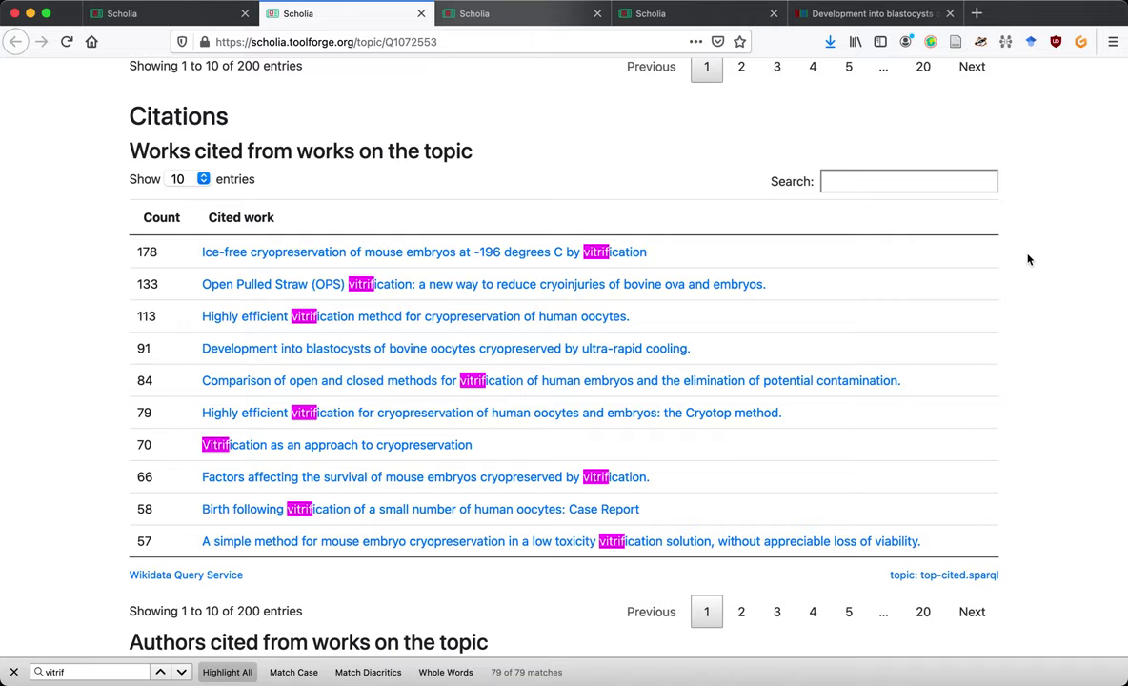
pyautogui.click(932, 179)
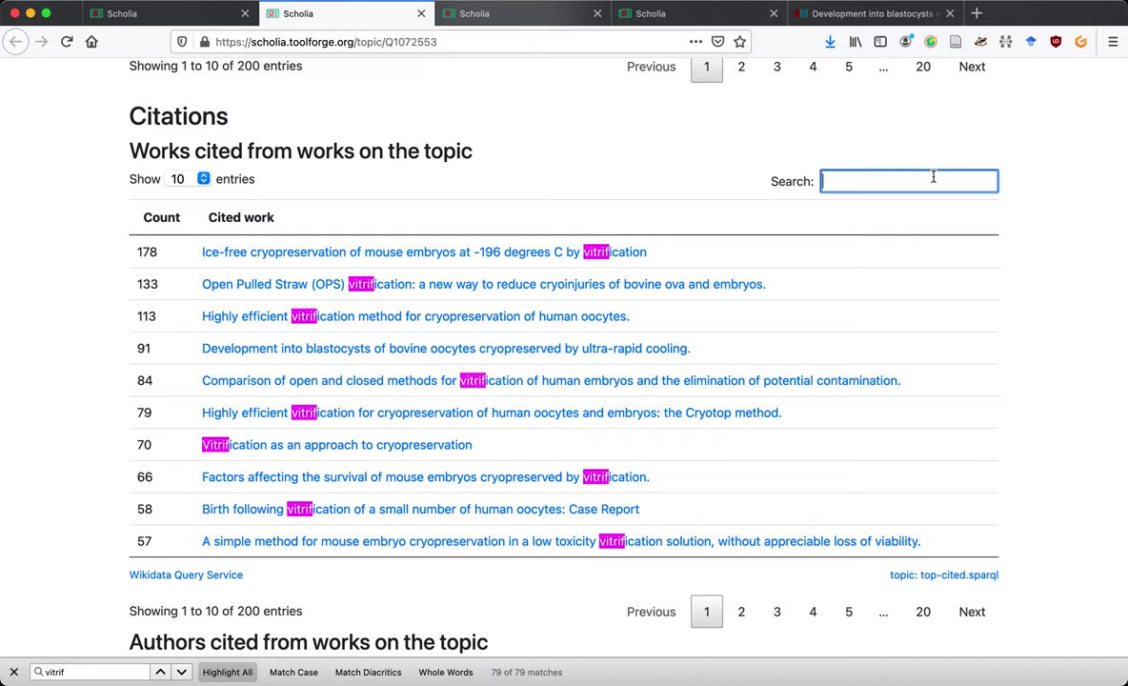
pyautogui.write('vitrif')
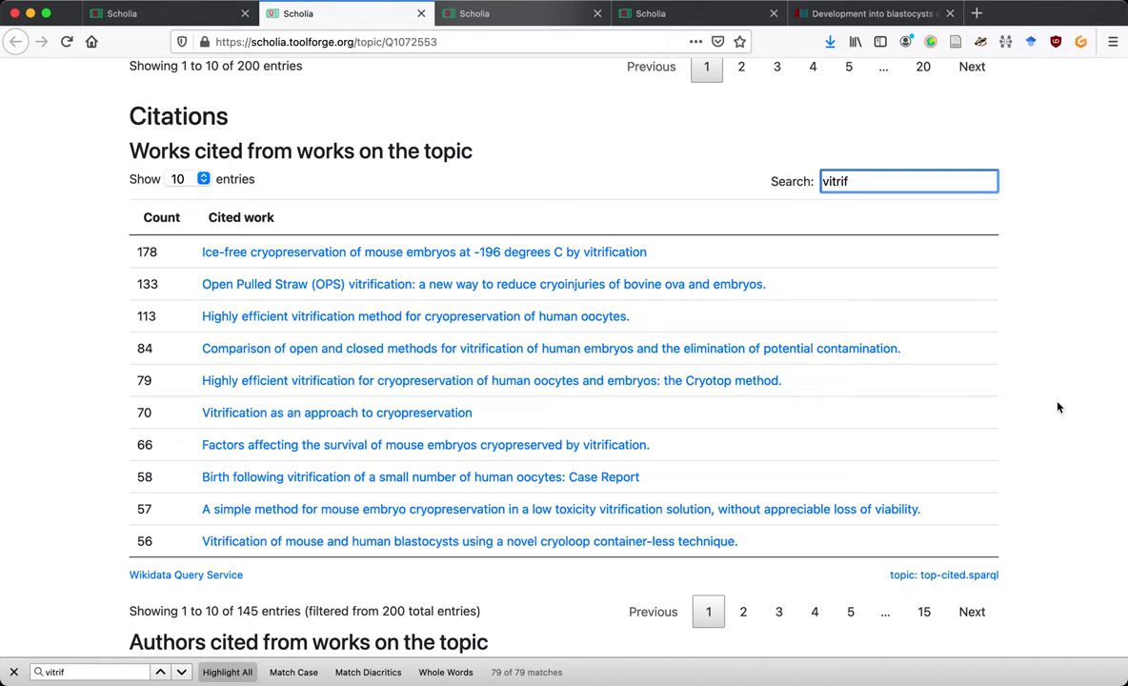
pyautogui.scroll(-2, 1058, 407)
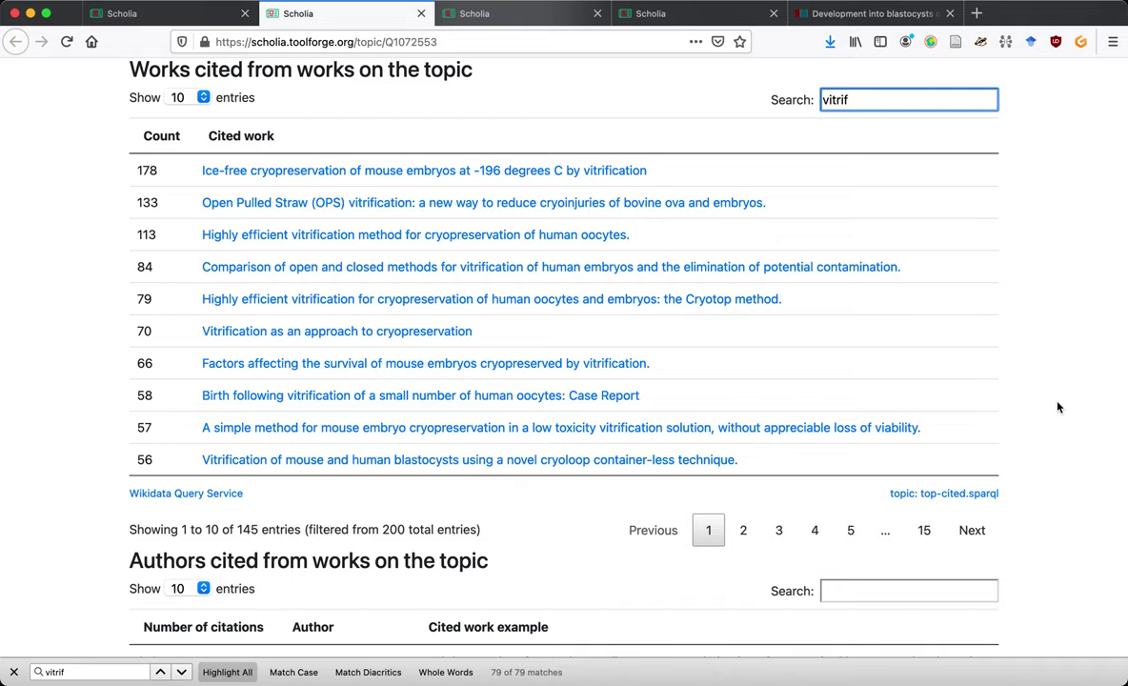
# Reload the vitrification topic page.
pyautogui.hotkey('ctrl', 'Tab')
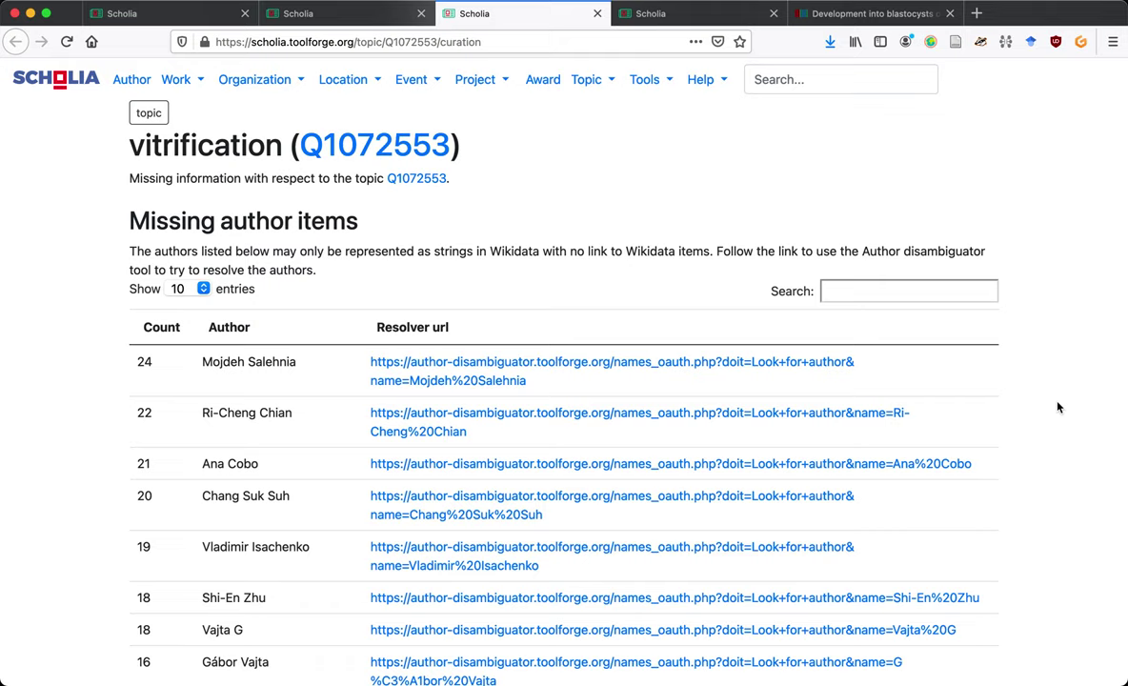
pyautogui.hotkey('ctrl', 'shift', 'Tab')
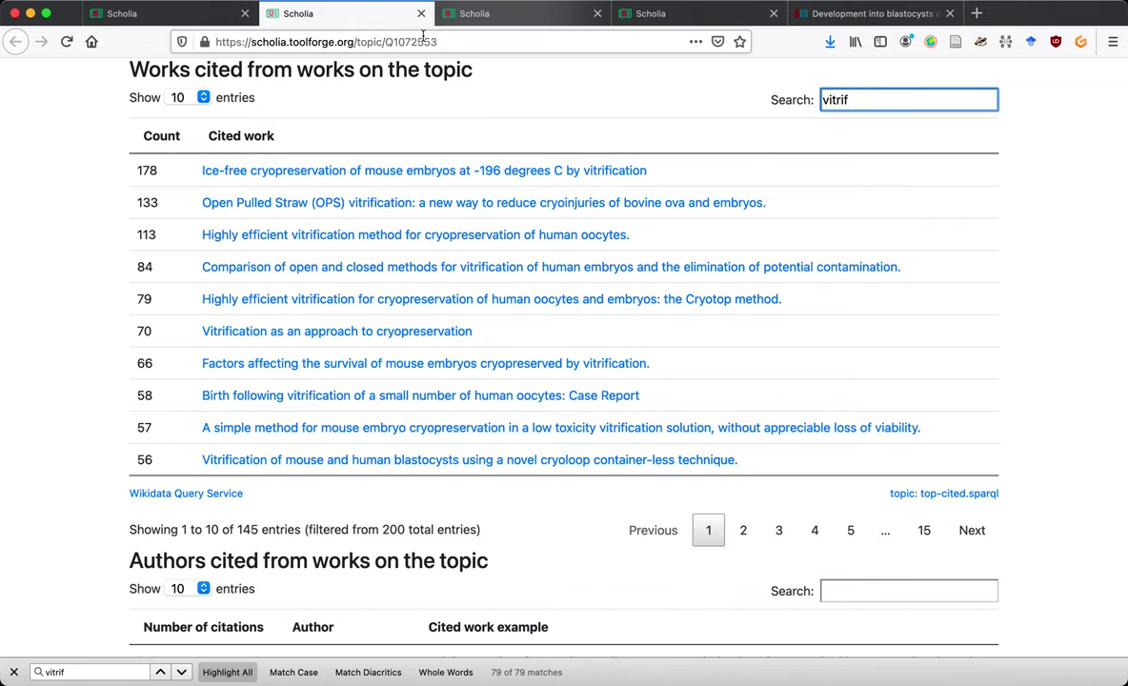
pyautogui.hotkey('ctrl', 'Tab')
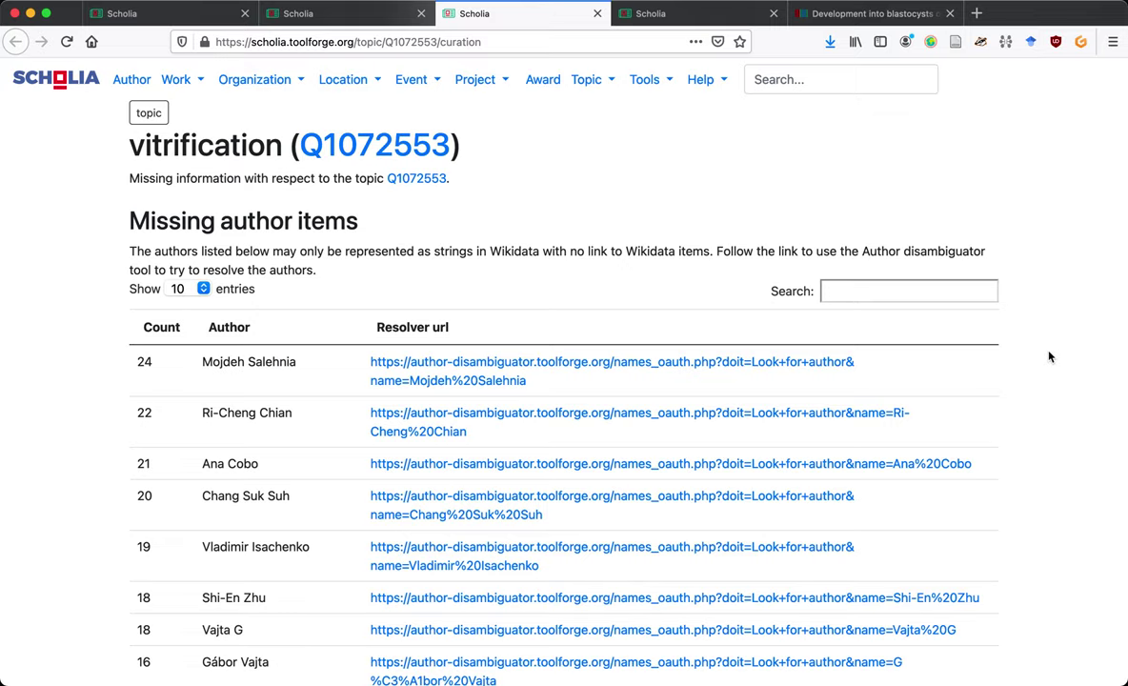
pyautogui.hotkey('ctrl', 'shift', 'Tab')
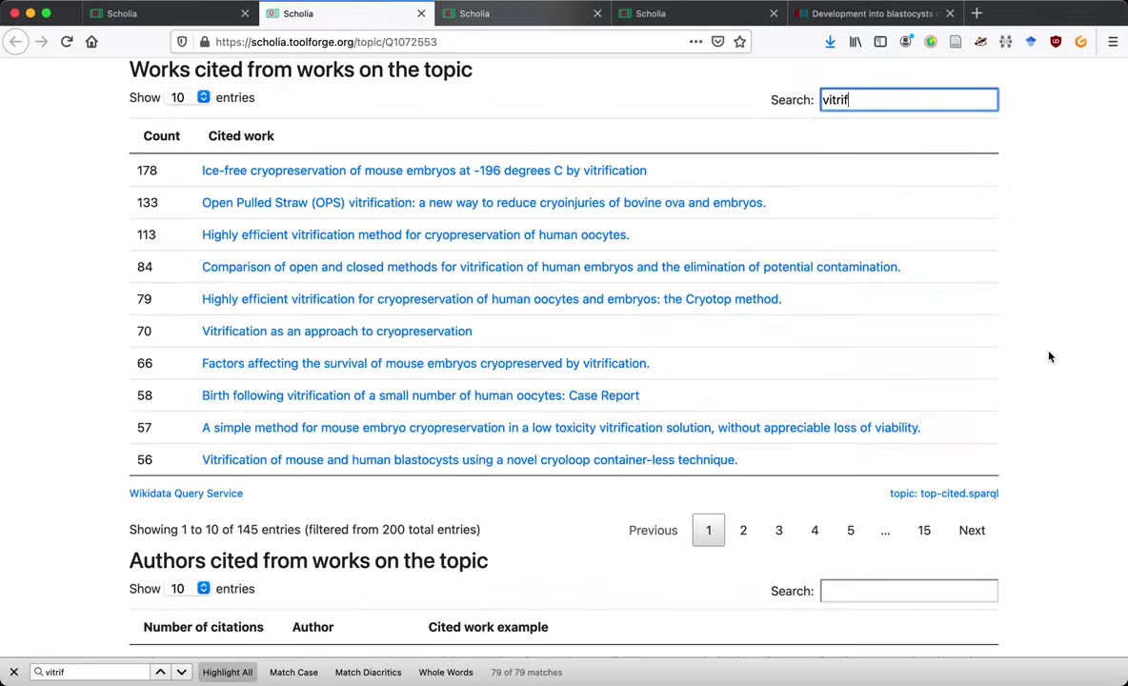
pyautogui.hotkey('ctrl', 'r')
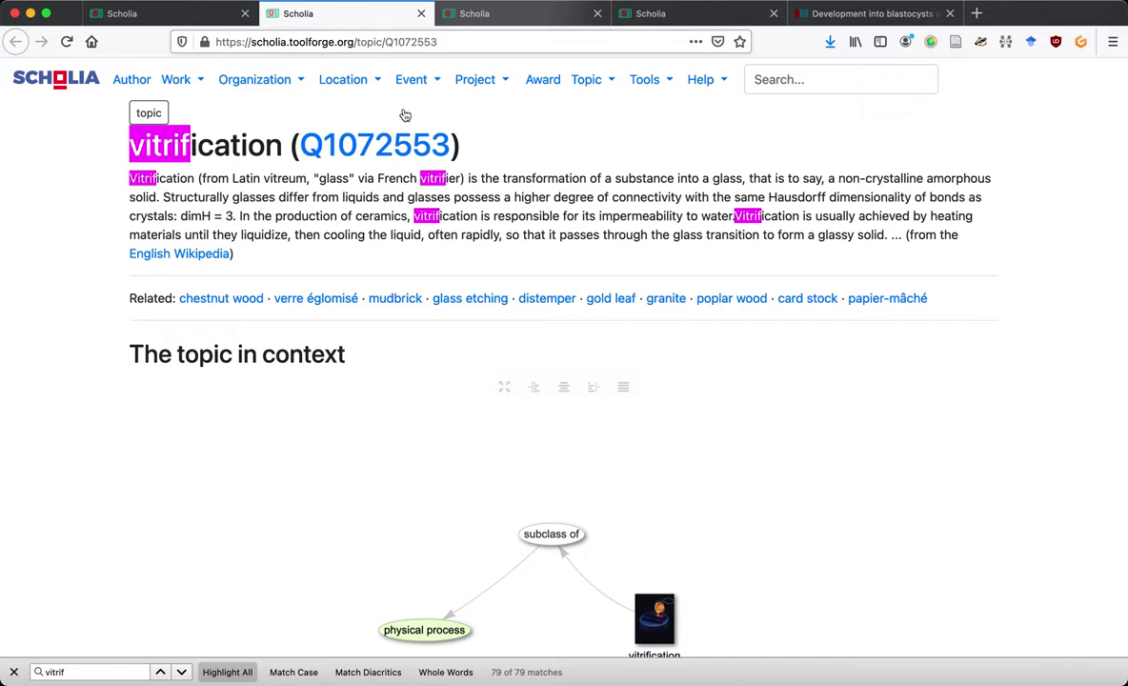
# From the vitrification curation page, open the first missing author in Author Disambiguator and the matched potential author's page in a background tab.
pyautogui.click(493, 15)
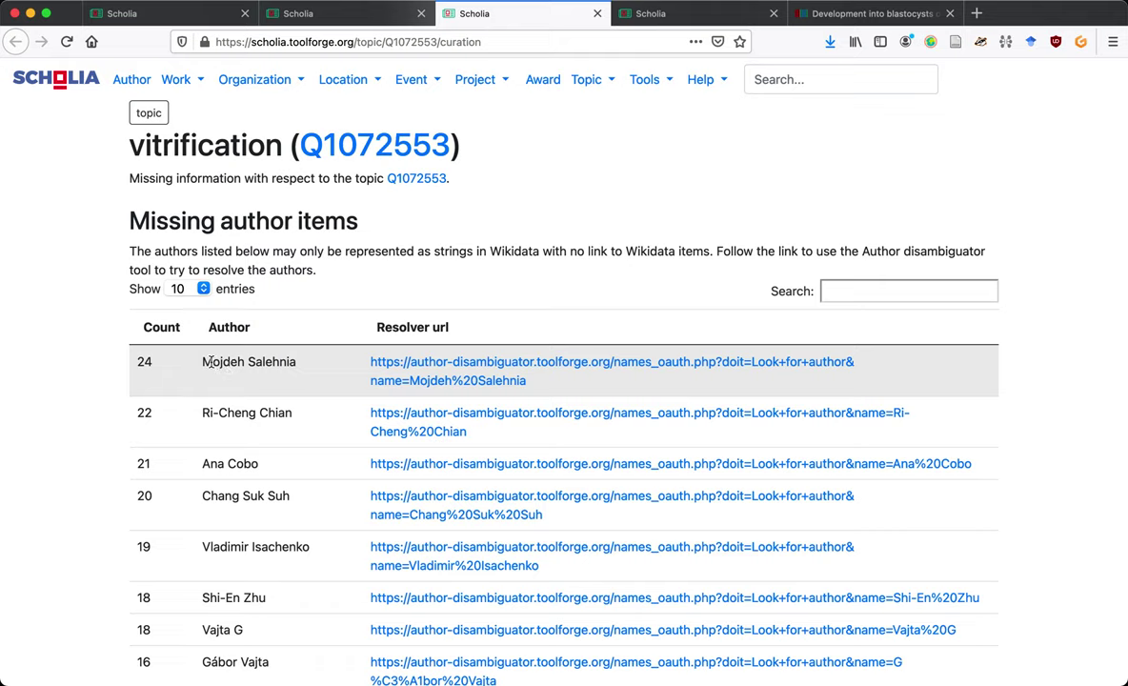
pyautogui.moveTo(204, 361); pyautogui.dragTo(296, 361)
pyautogui.keyDown('super'); pyautogui.click(453, 363); pyautogui.keyUp('super')
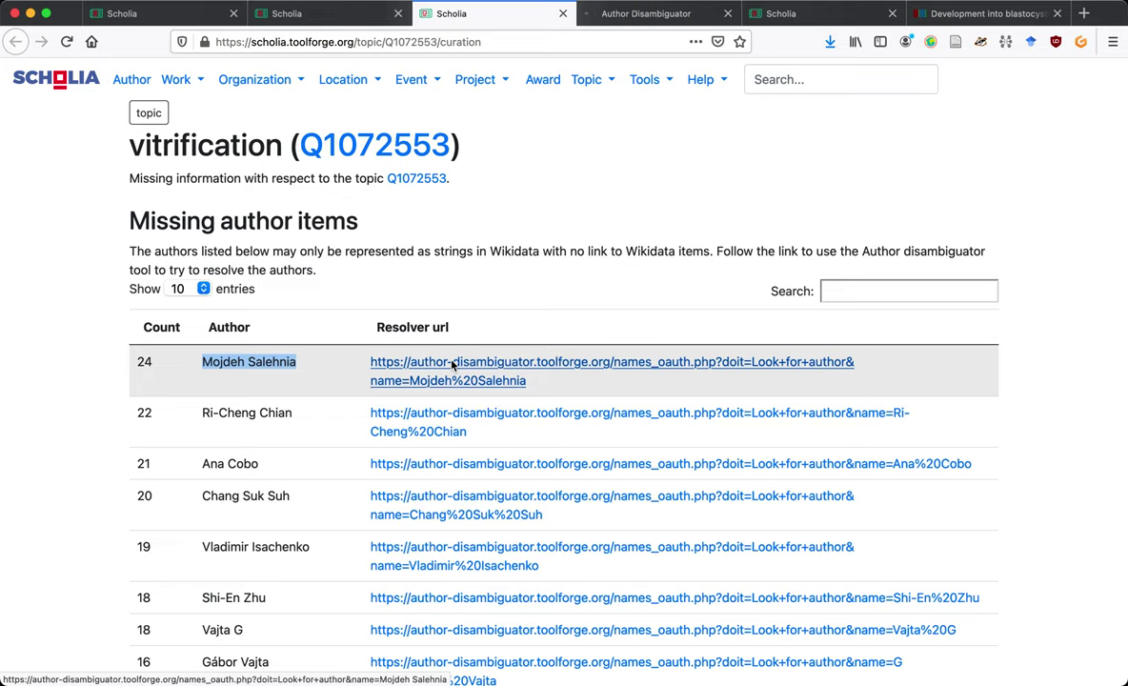
pyautogui.hotkey('ctrl', 'Tab')
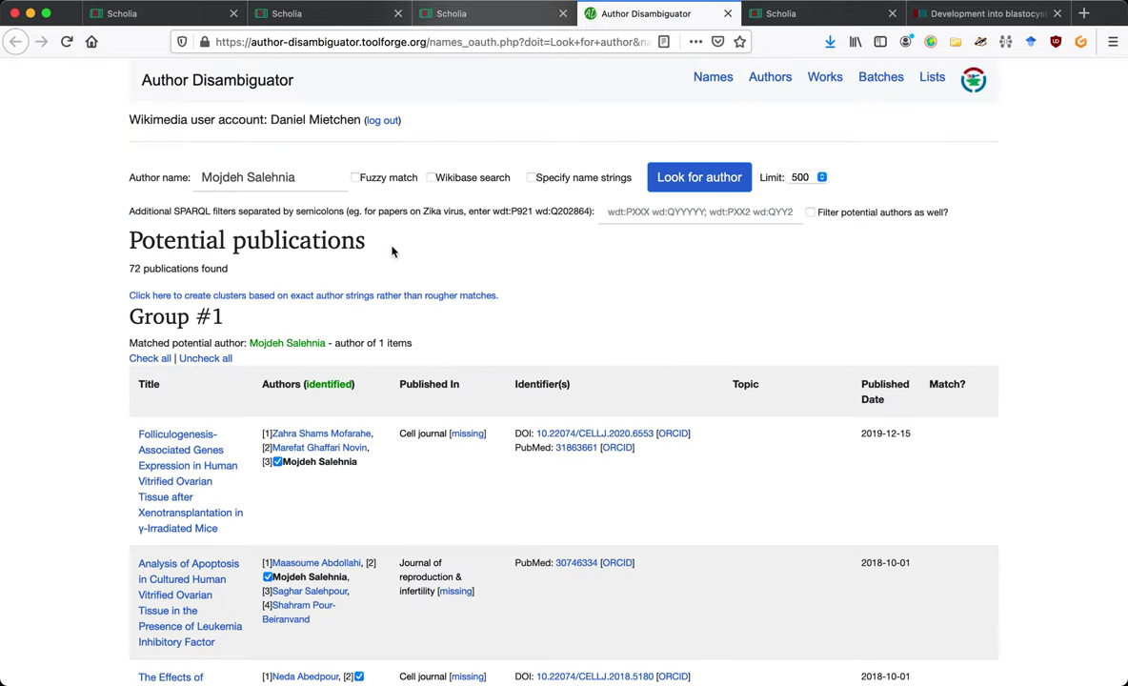
pyautogui.middleClick(291, 343)
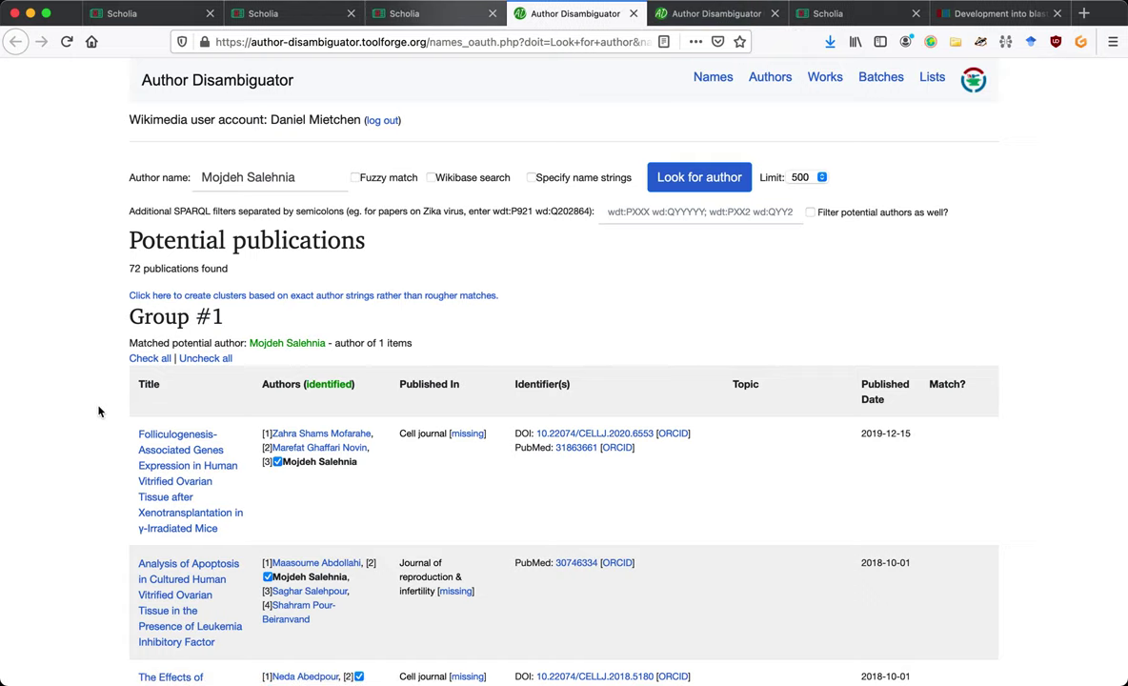
# Examine the titles, co-authors and topics of the potential publications in Group #1 down to the start of Group #2.
pyautogui.scroll(-5, 99, 410)
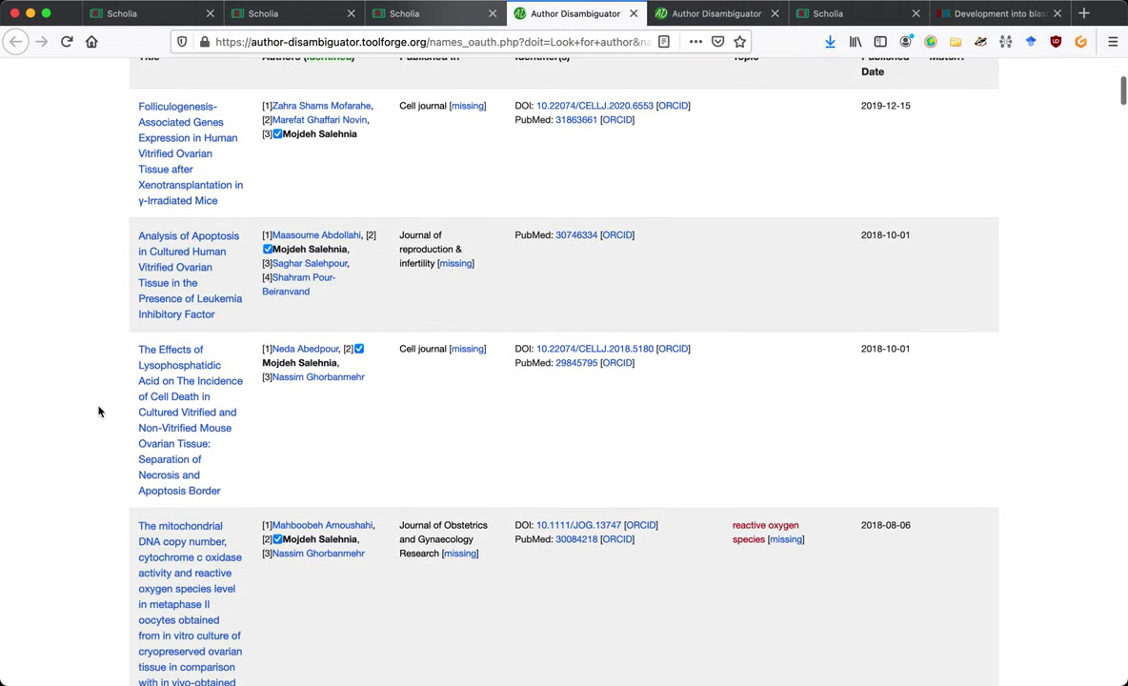
pyautogui.scroll(2, 98, 411)
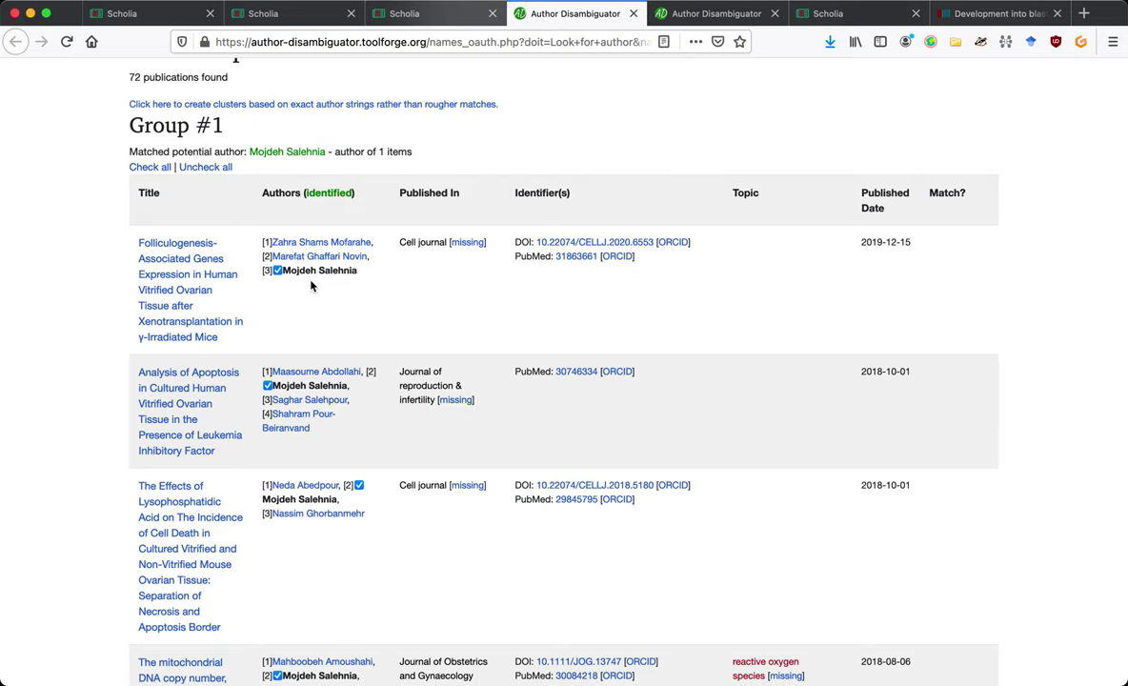
pyautogui.scroll(2, 290, 282)
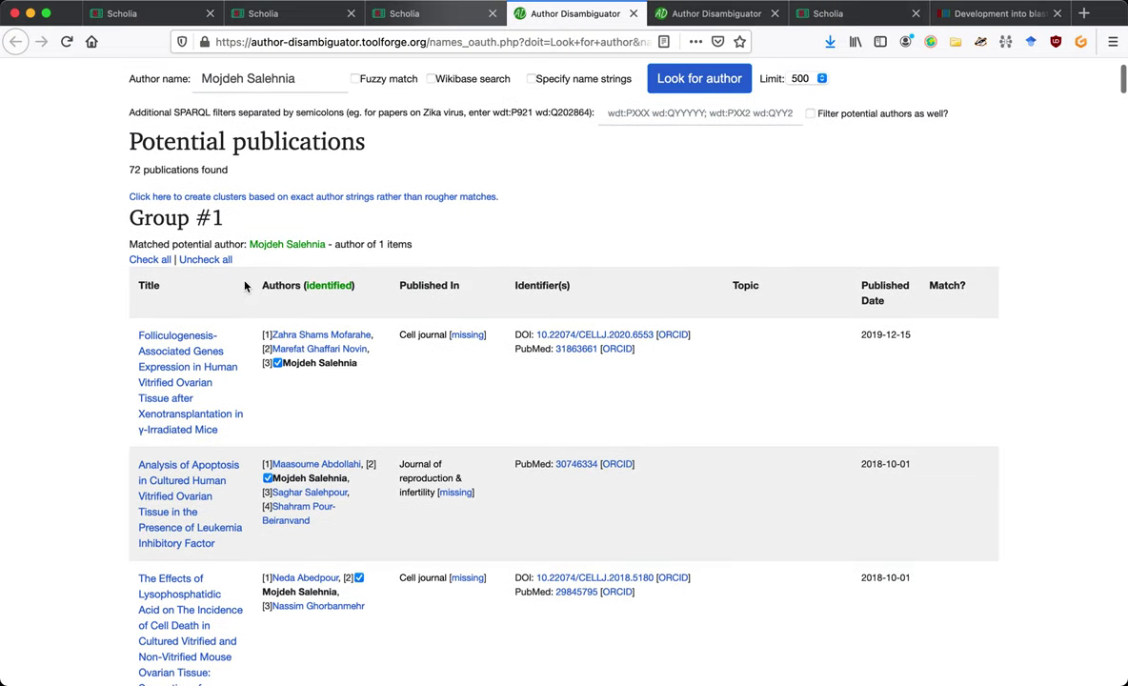
pyautogui.scroll(-1, 133, 346)
pyautogui.scroll(-20, 133, 346)
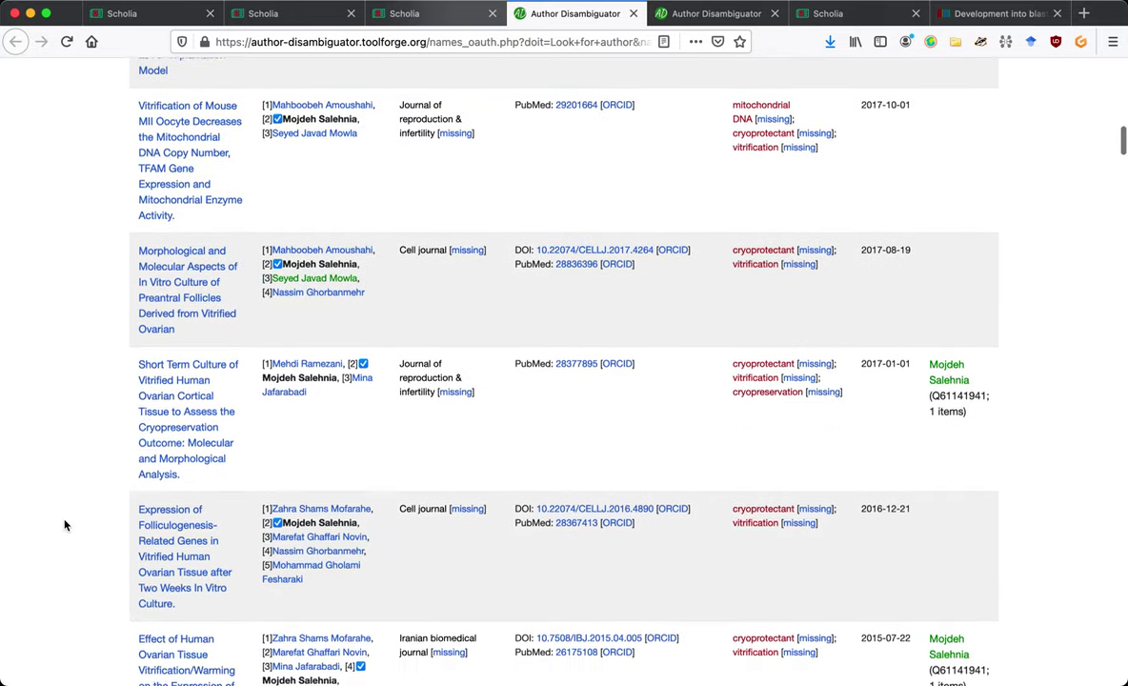
pyautogui.scroll(-12, 65, 525)
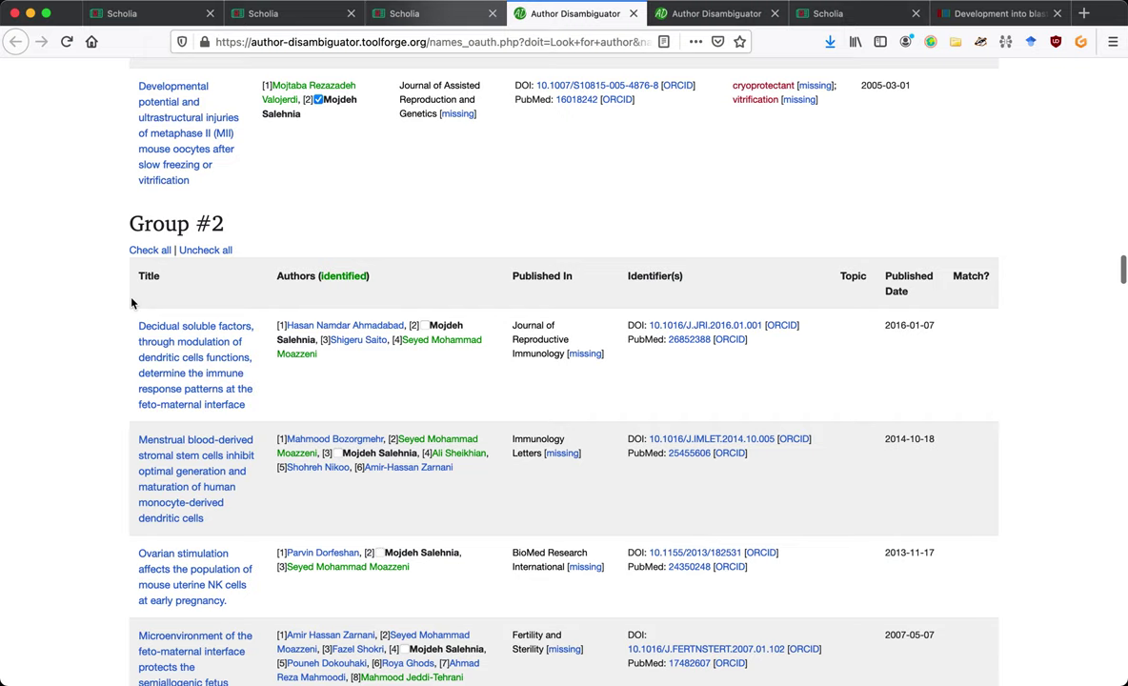
# Search the potential publications page for the text "vitrif".
pyautogui.hotkey('ctrl', 'f')
pyautogui.write('vitri')
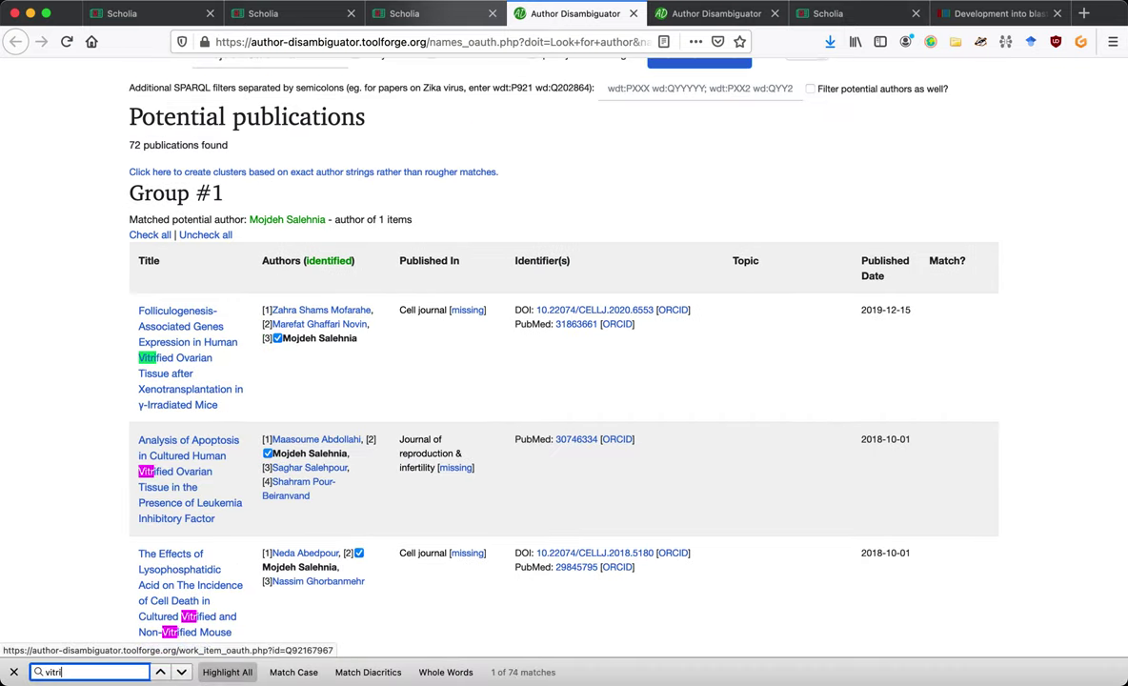
pyautogui.write('f')
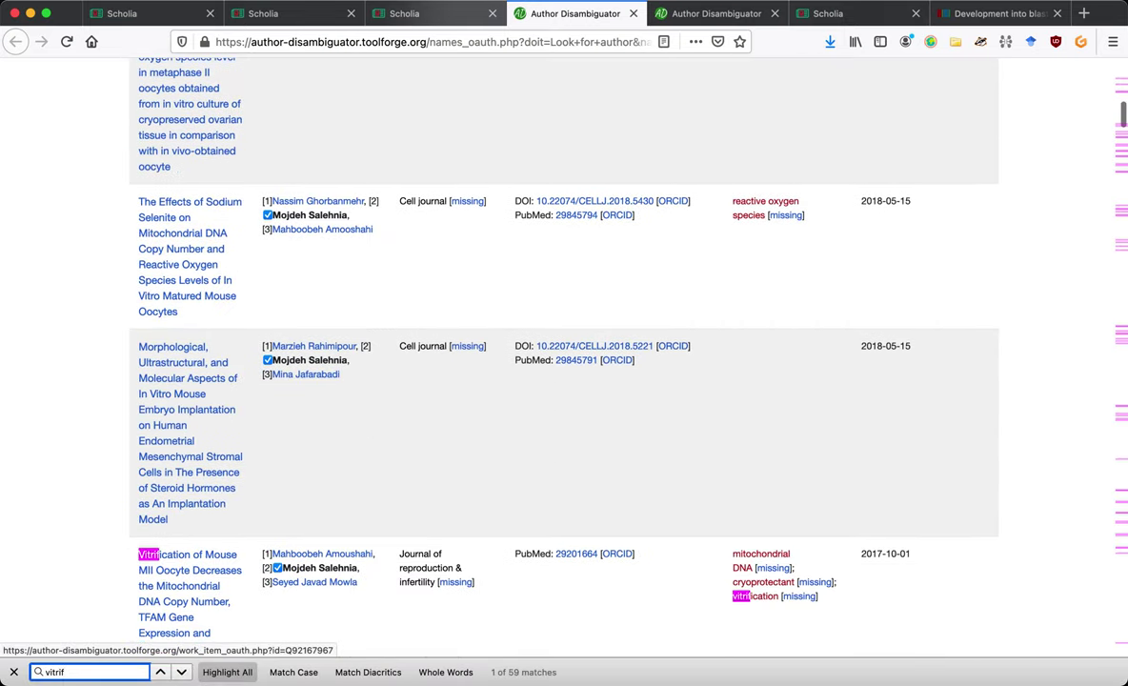
# Select all potential publications in Group #4 for the author match.
pyautogui.scroll(-15, 562, 352)
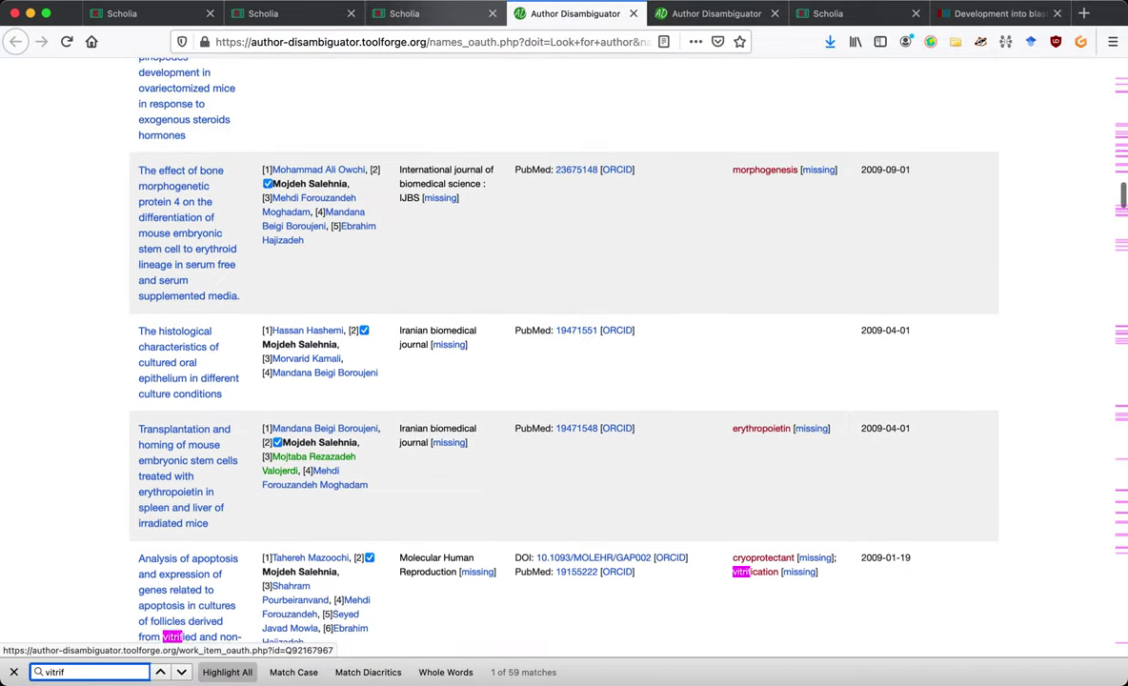
pyautogui.scroll(-15, 47, 365)
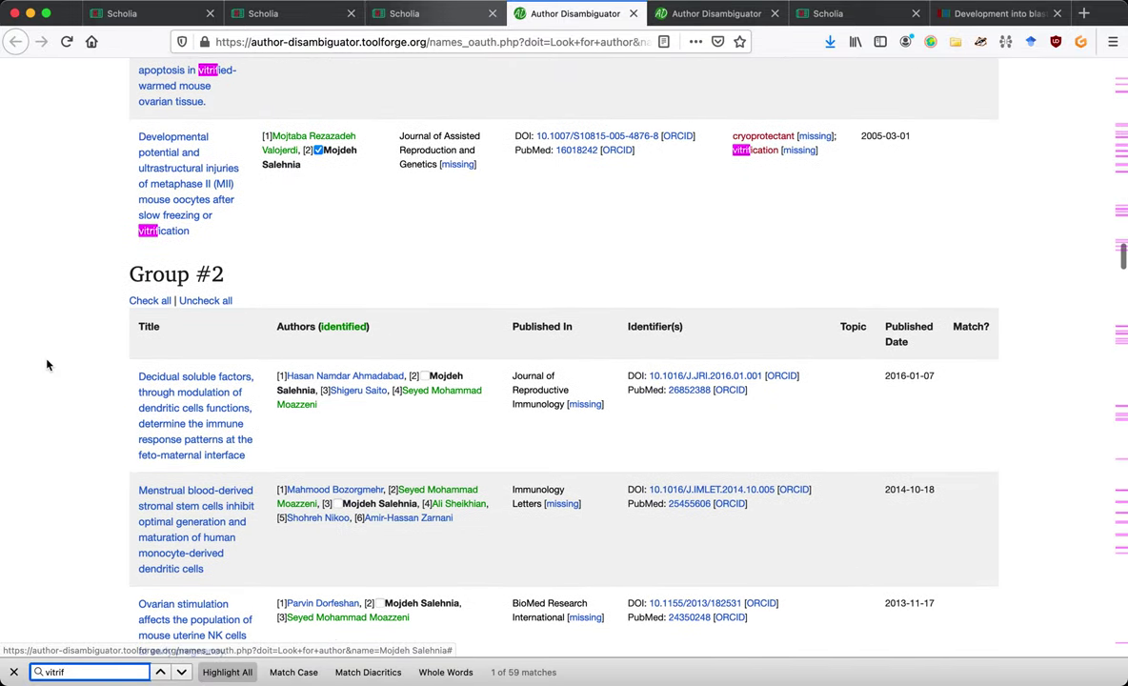
pyautogui.scroll(-8, 47, 365)
pyautogui.scroll(-1, 47, 364)
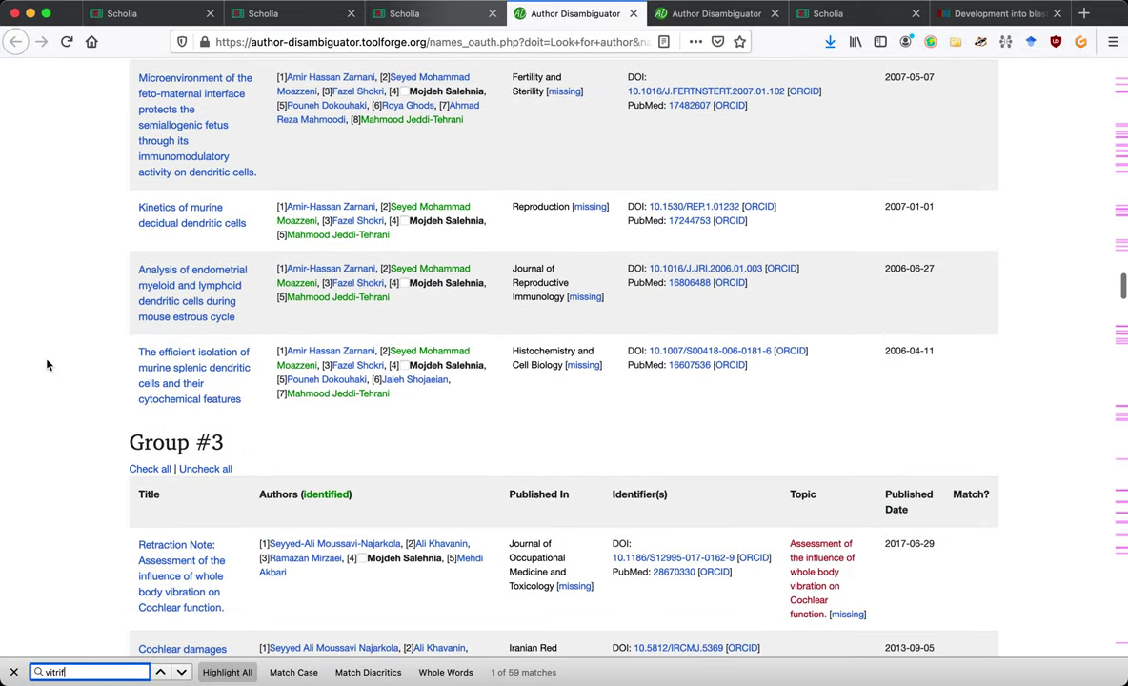
pyautogui.scroll(-10, 264, 279)
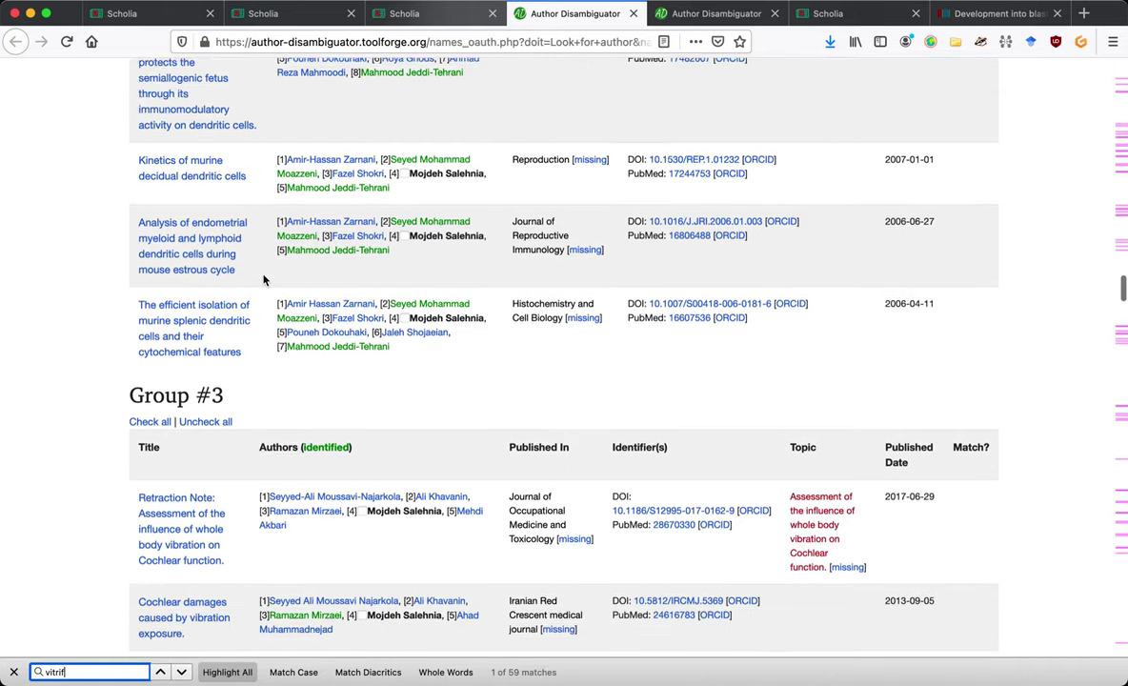
pyautogui.scroll(-3, 264, 280)
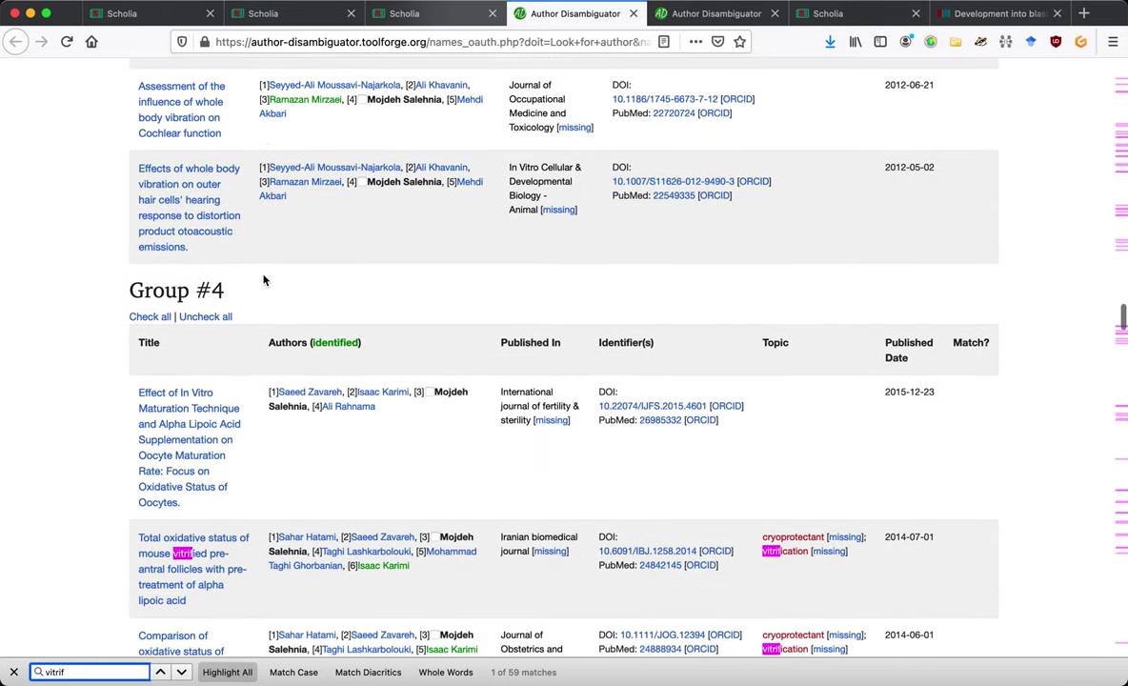
pyautogui.click(150, 301)
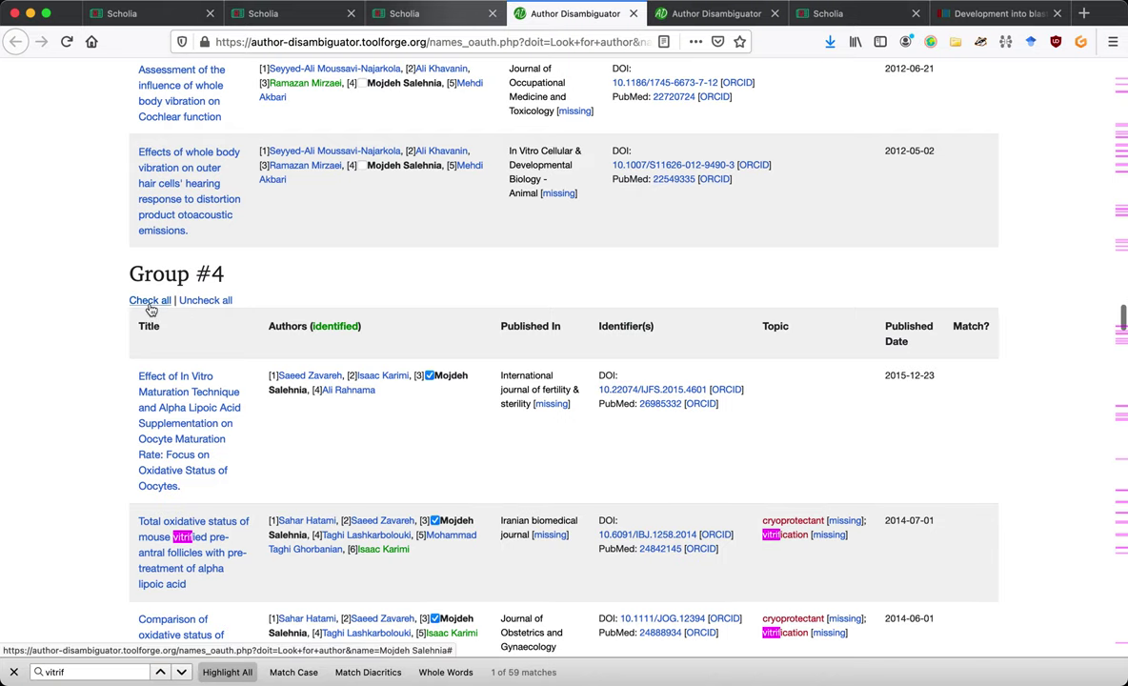
# Select all potential publications in Group #7 for the author match.
pyautogui.scroll(-9, 110, 380)
pyautogui.scroll(-7, 110, 382)
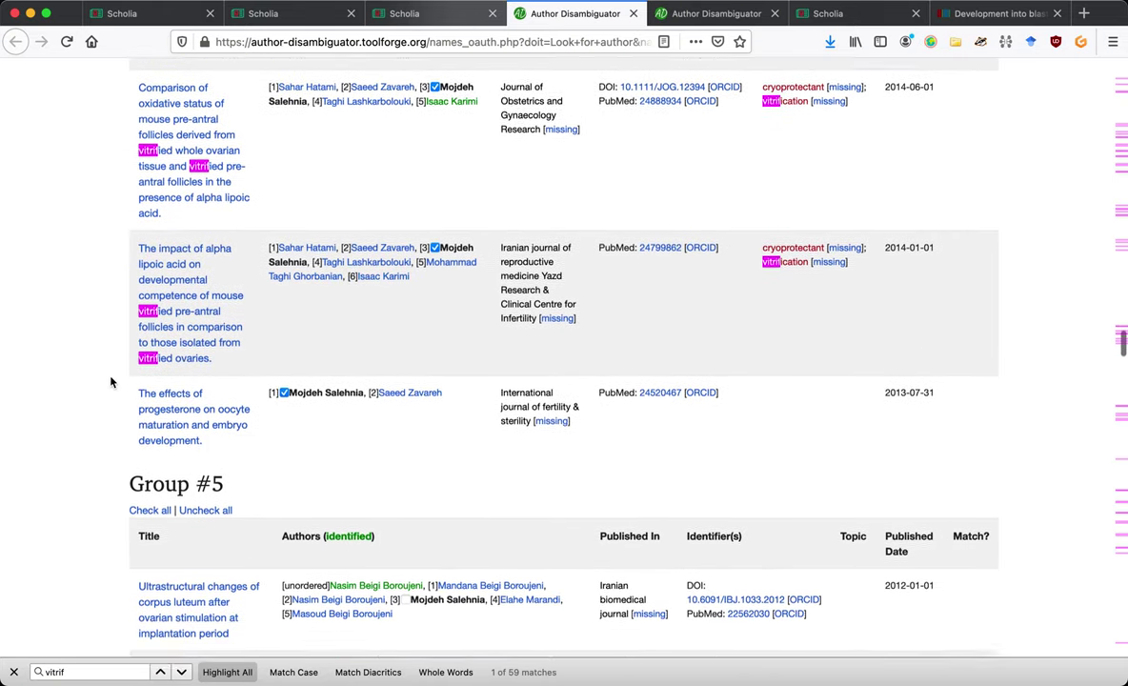
pyautogui.scroll(-4, 110, 382)
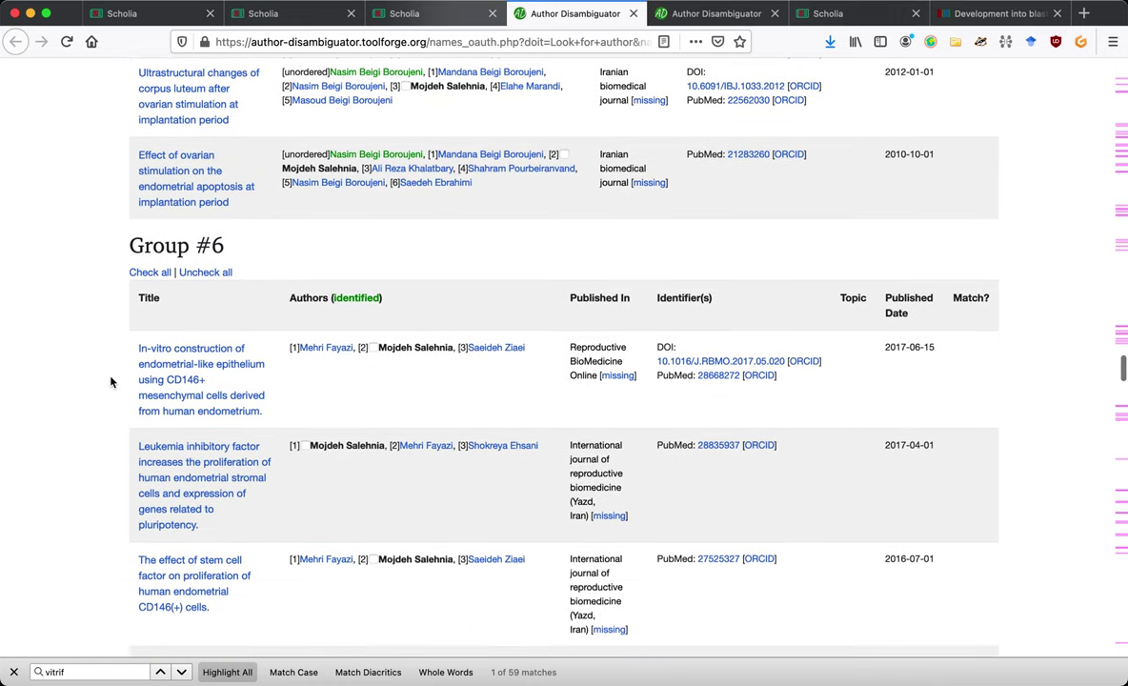
pyautogui.scroll(-10, 111, 382)
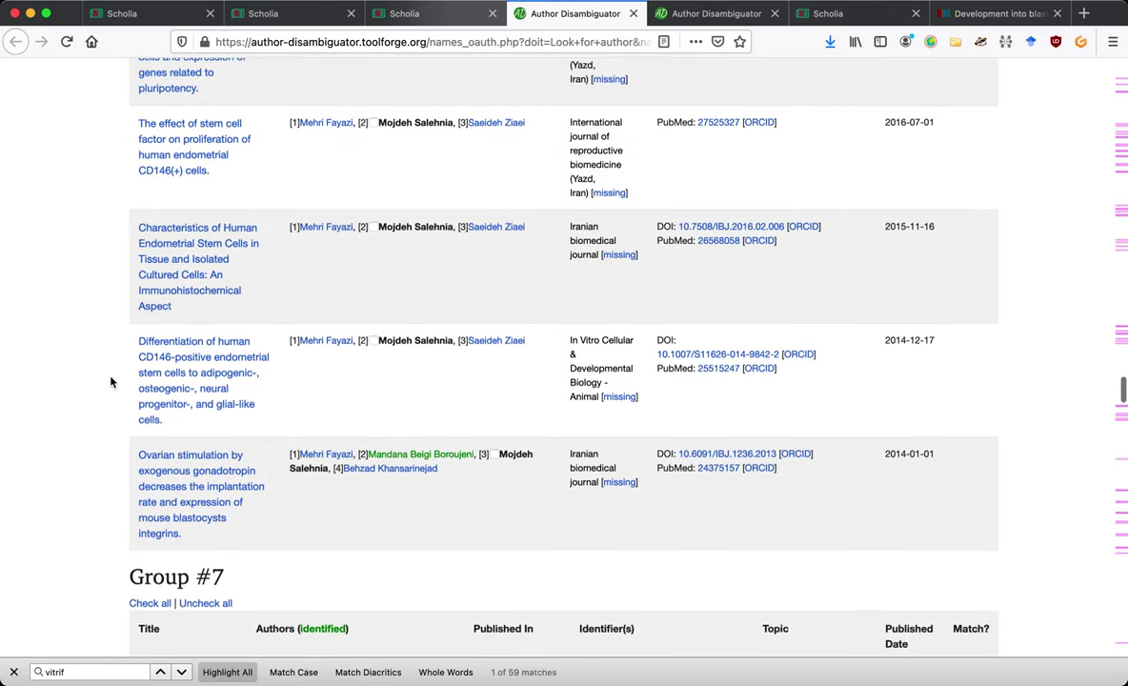
pyautogui.scroll(-5, 111, 382)
pyautogui.click(149, 377)
# Examine the remaining potential publications in Group #7 and the Misc group down to the potential author items.
pyautogui.scroll(-6, 112, 438)
pyautogui.scroll(-13, 112, 438)
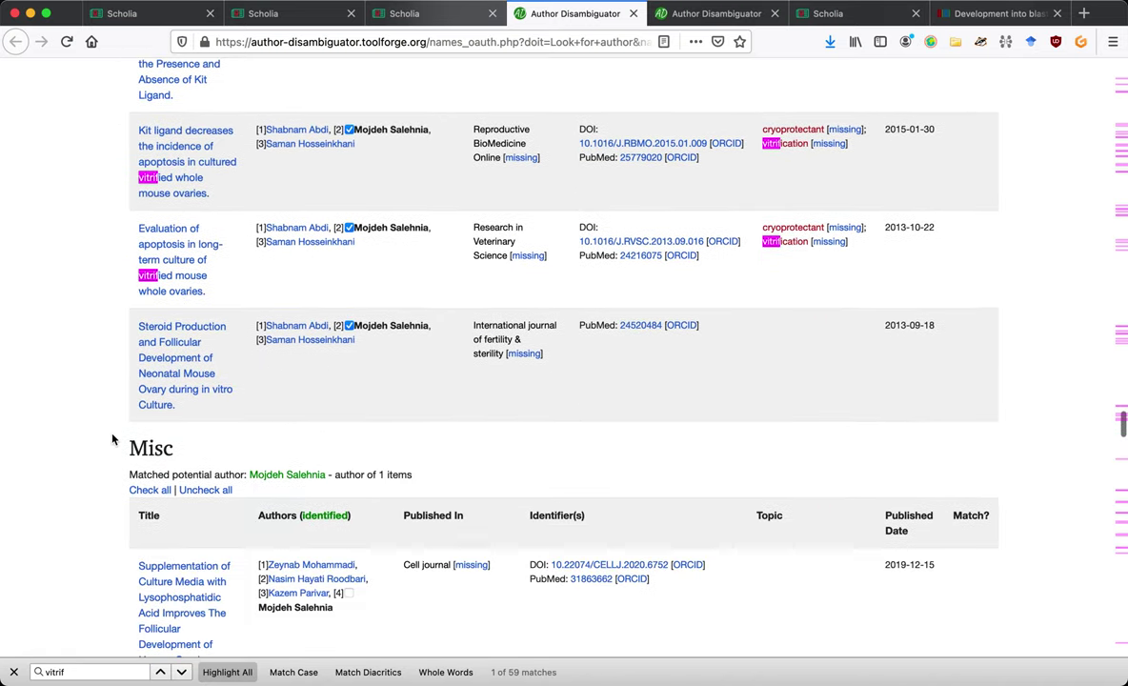
pyautogui.scroll(-14, 112, 439)
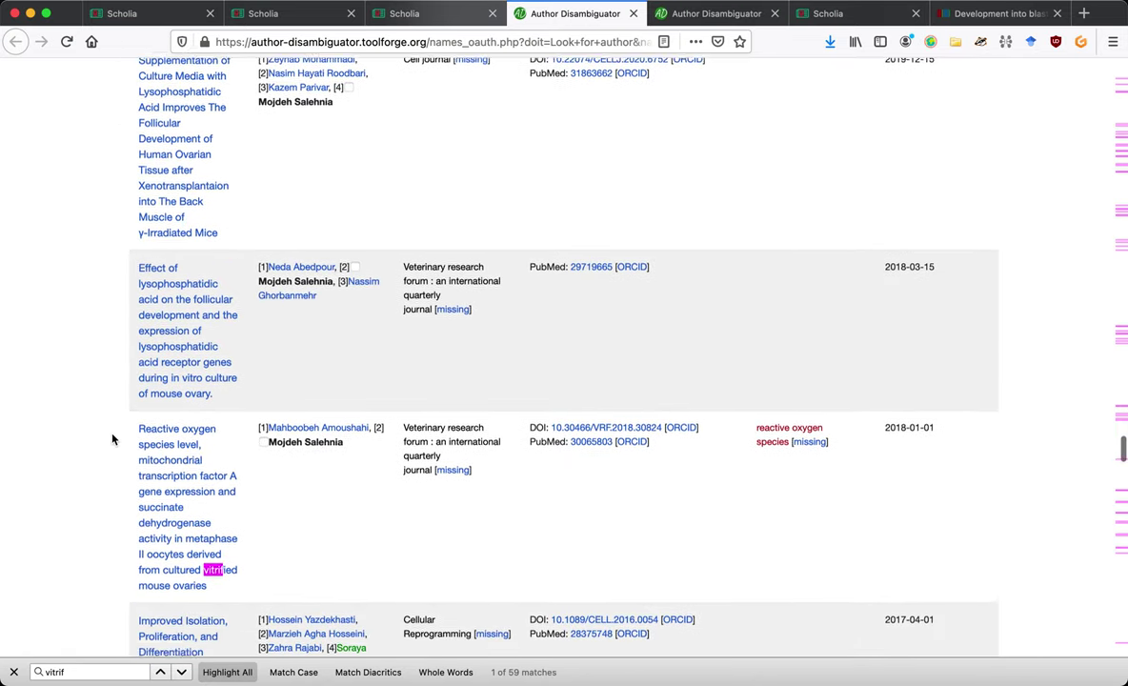
pyautogui.scroll(-6, 112, 438)
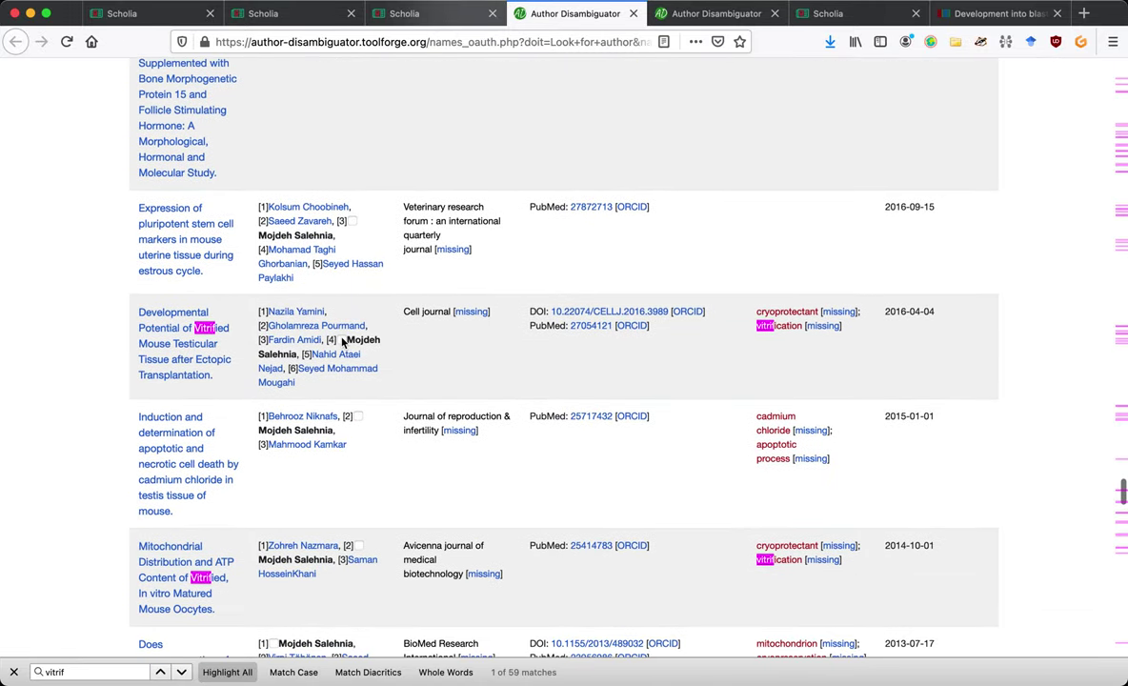
pyautogui.scroll(-9, 344, 342)
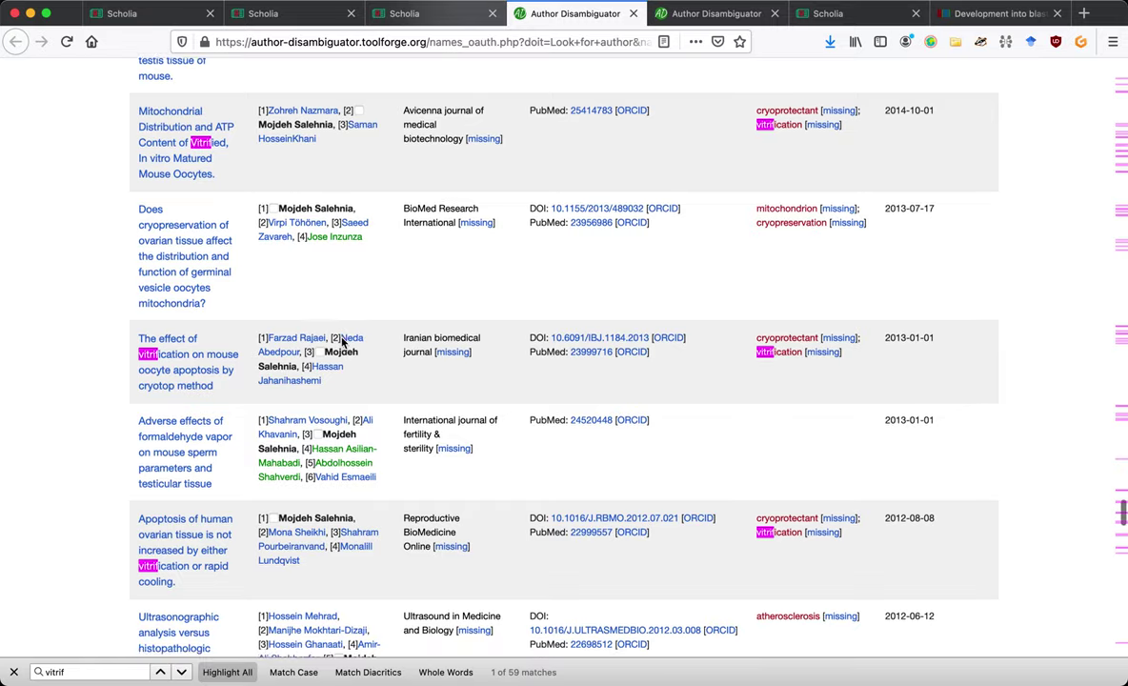
pyautogui.scroll(-7, 344, 342)
pyautogui.scroll(-3, 305, 399)
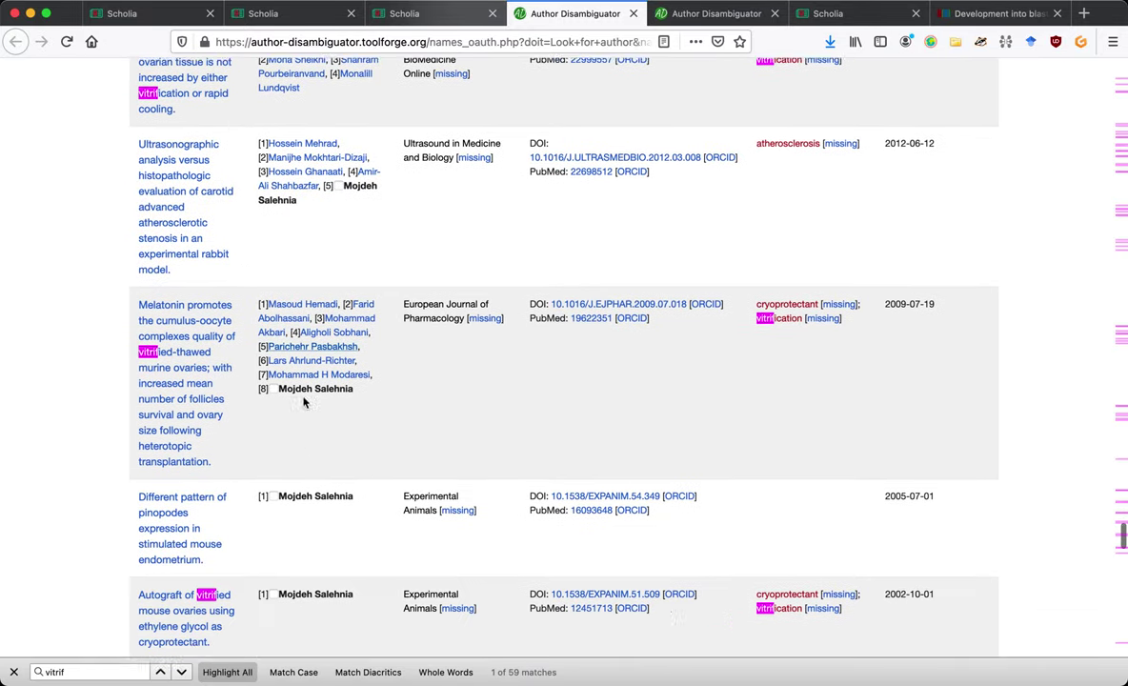
pyautogui.scroll(-11, 260, 398)
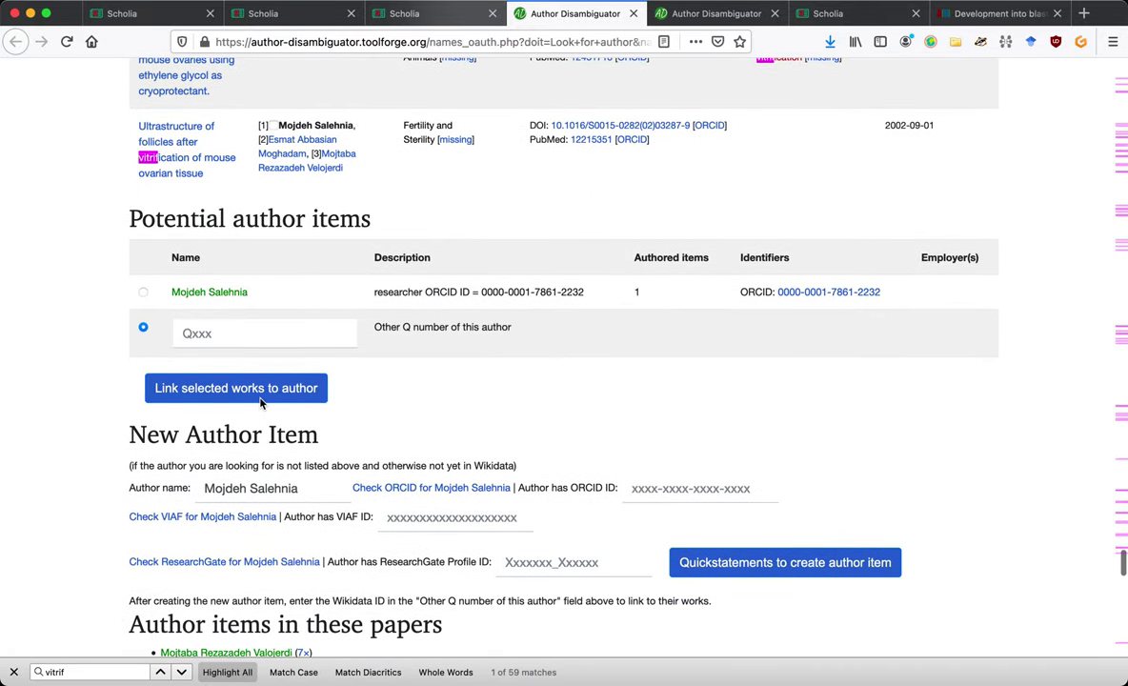
# Check the listed potential author's page, add the 2002 ovarian tissue ultrastructure paper to the selection, and link the selected works to that author.
pyautogui.click(236, 293)
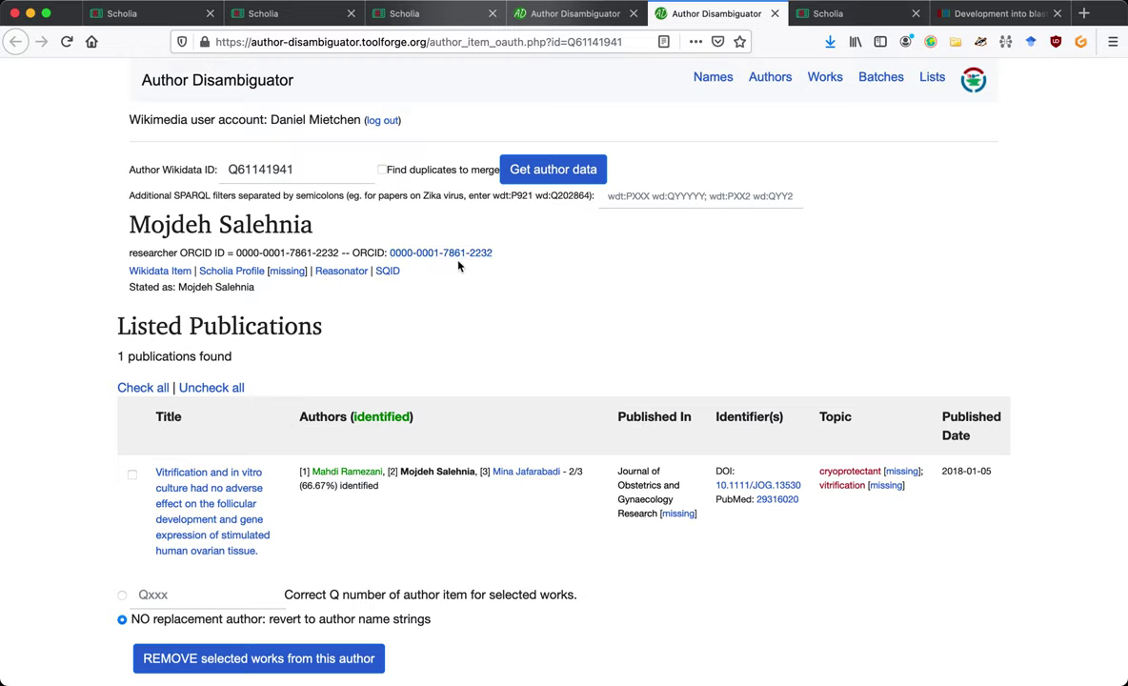
pyautogui.hotkey('ctrl', 'shift', 'Tab')
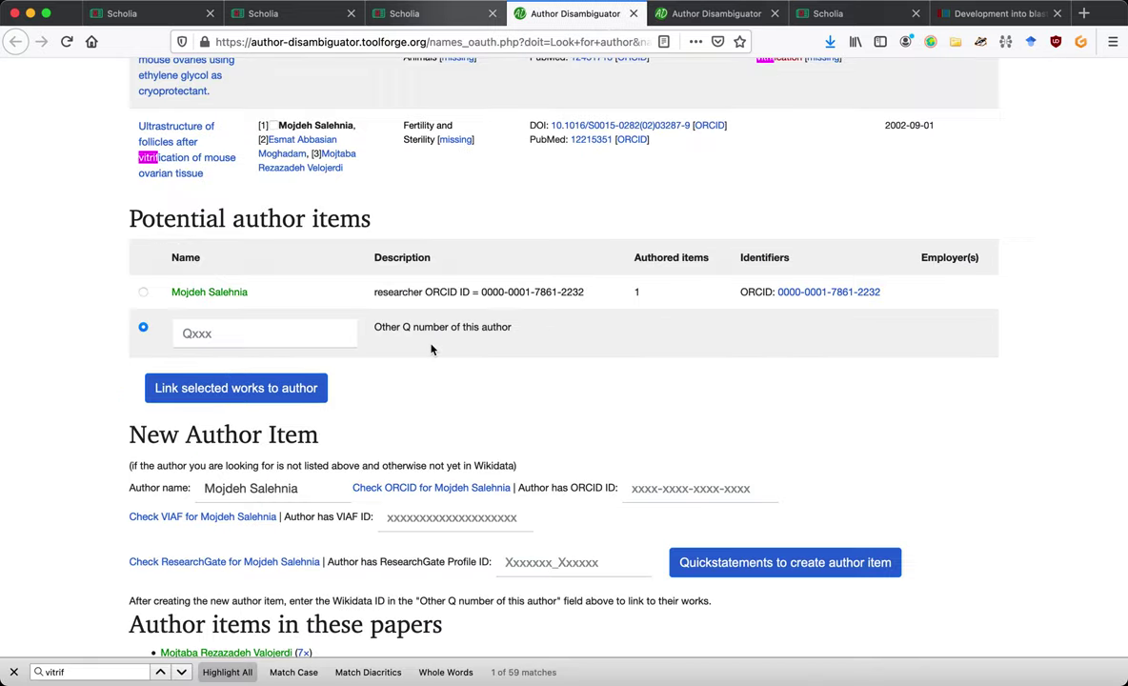
pyautogui.click(143, 293)
pyautogui.click(274, 126)
pyautogui.click(226, 388)
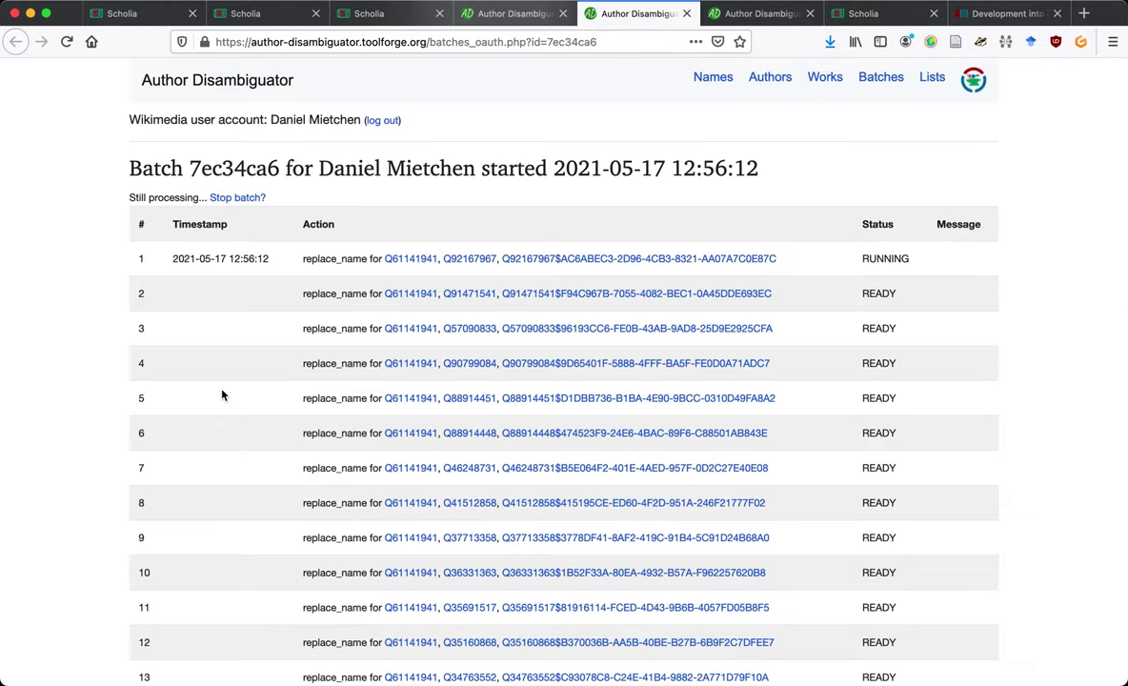
# Open the Wikidata item Q92167967 from the batch's first action and check its author statement.
pyautogui.scroll(-10, 222, 394)
pyautogui.keyDown('super'); pyautogui.click(469, 260); pyautogui.keyUp('super')
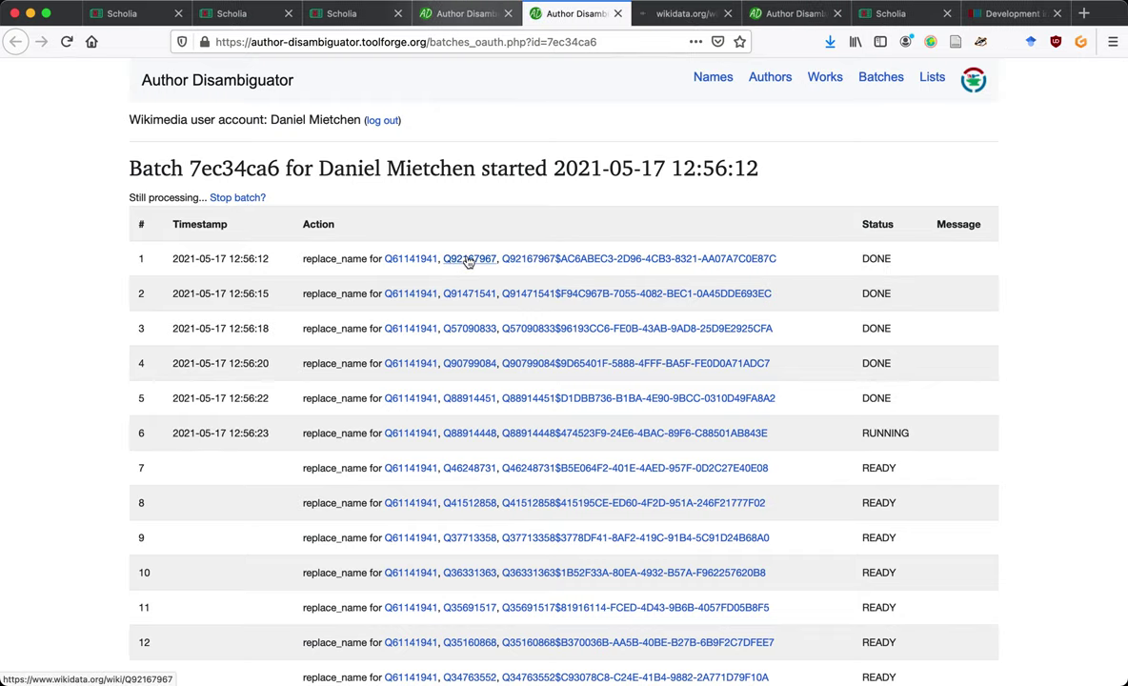
pyautogui.hotkey('ctrl', 'Tab')
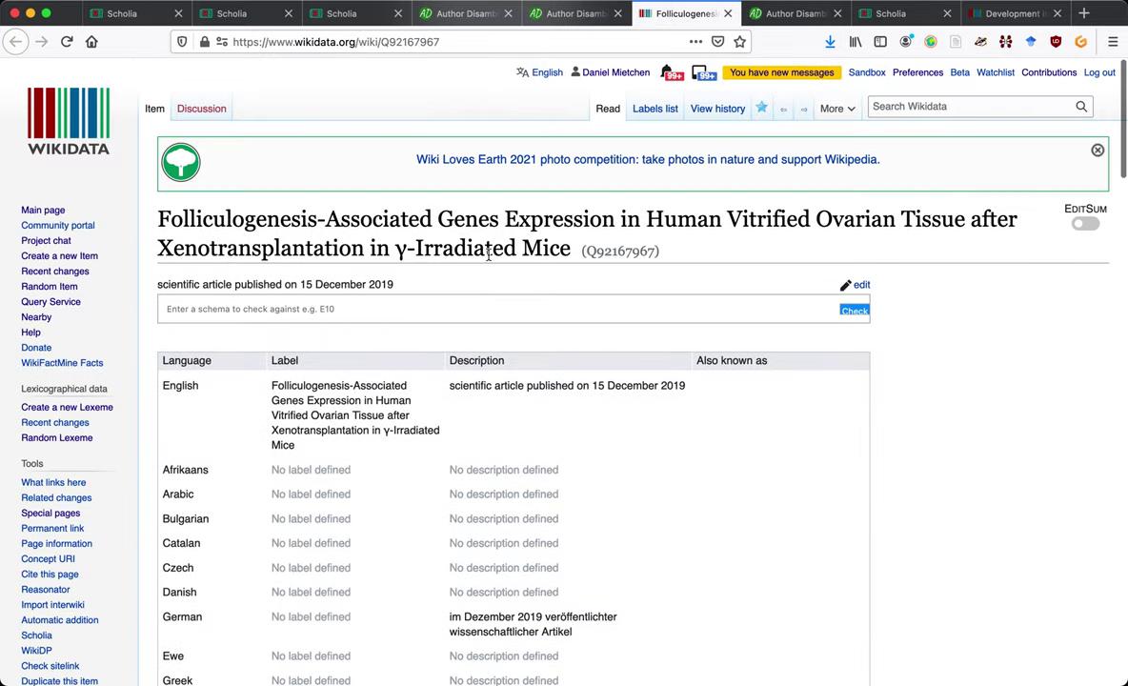
pyautogui.scroll(-15, 699, 515)
pyautogui.scroll(-10, 698, 516)
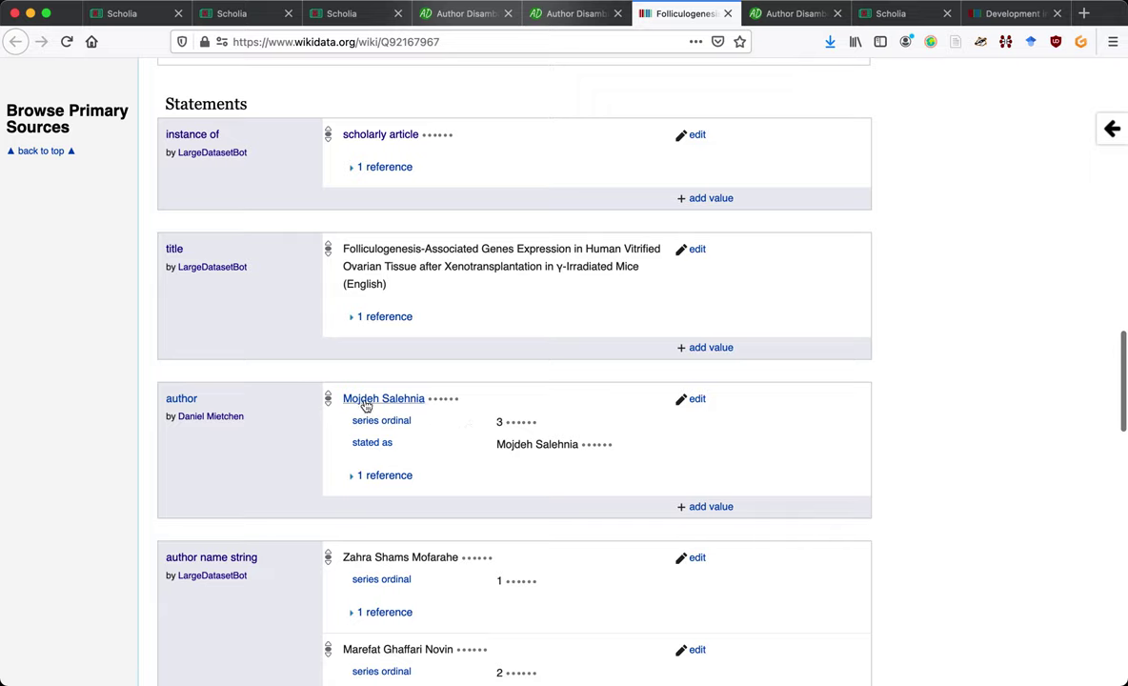
pyautogui.moveTo(405, 405)
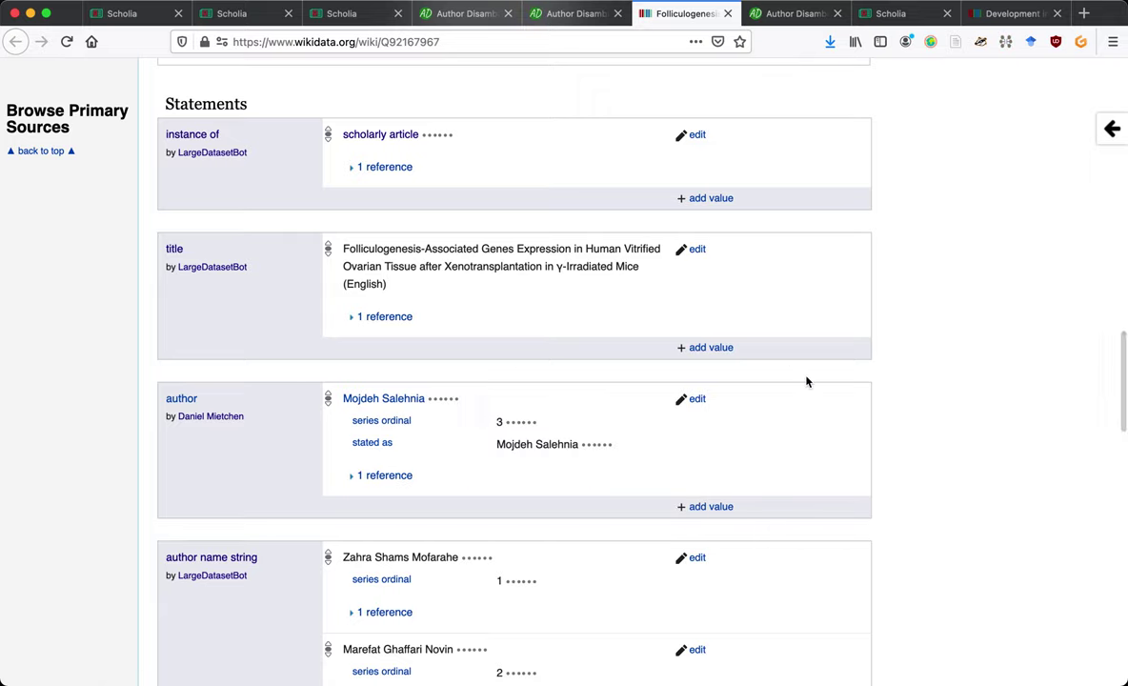
pyautogui.scroll(20, 763, 228)
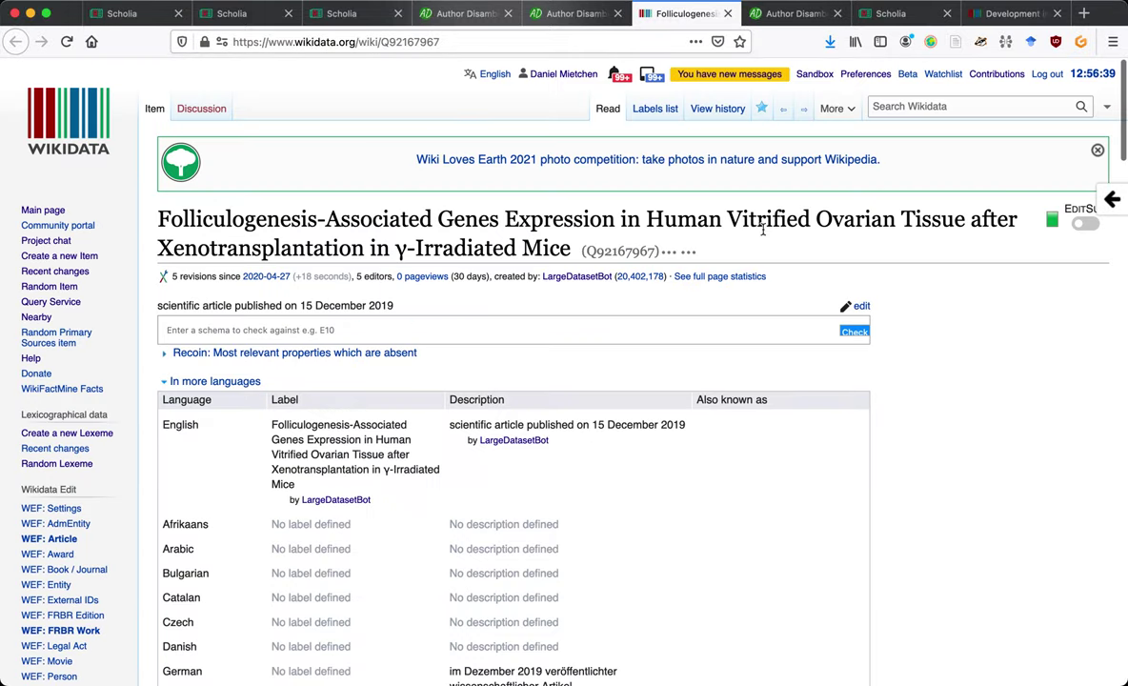
# Open the revision history of item Q92167967 and compare its latest revision with the preceding one.
pyautogui.middleClick(723, 110)
pyautogui.hotkey('ctrl', 'Tab')
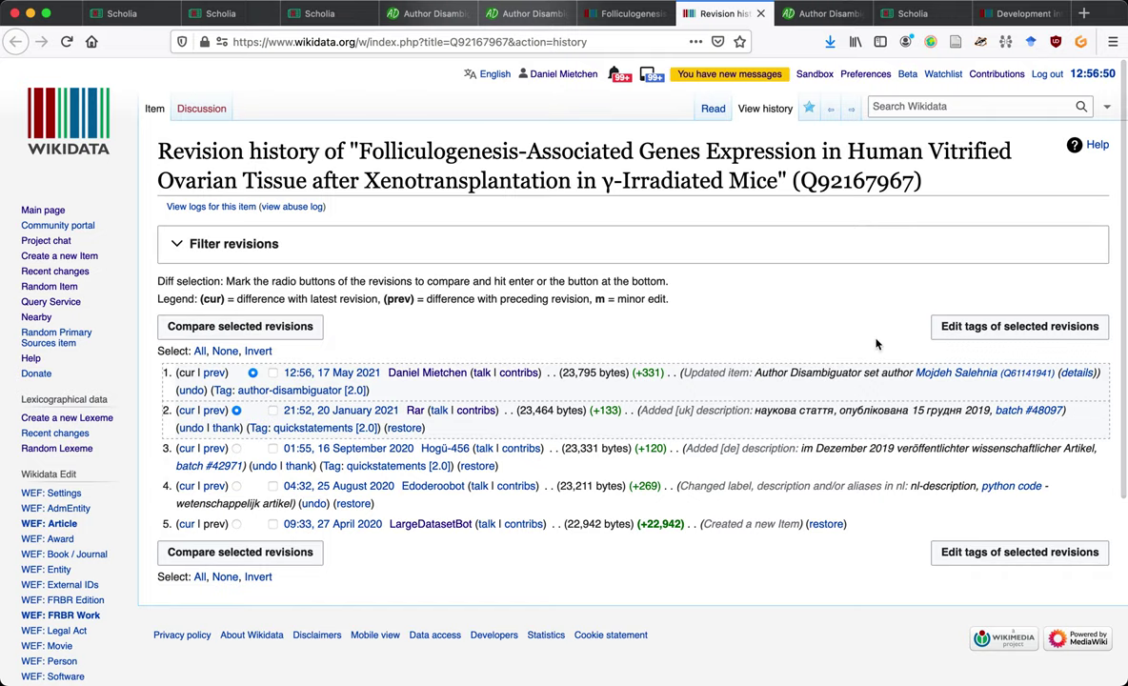
pyautogui.click(270, 331)
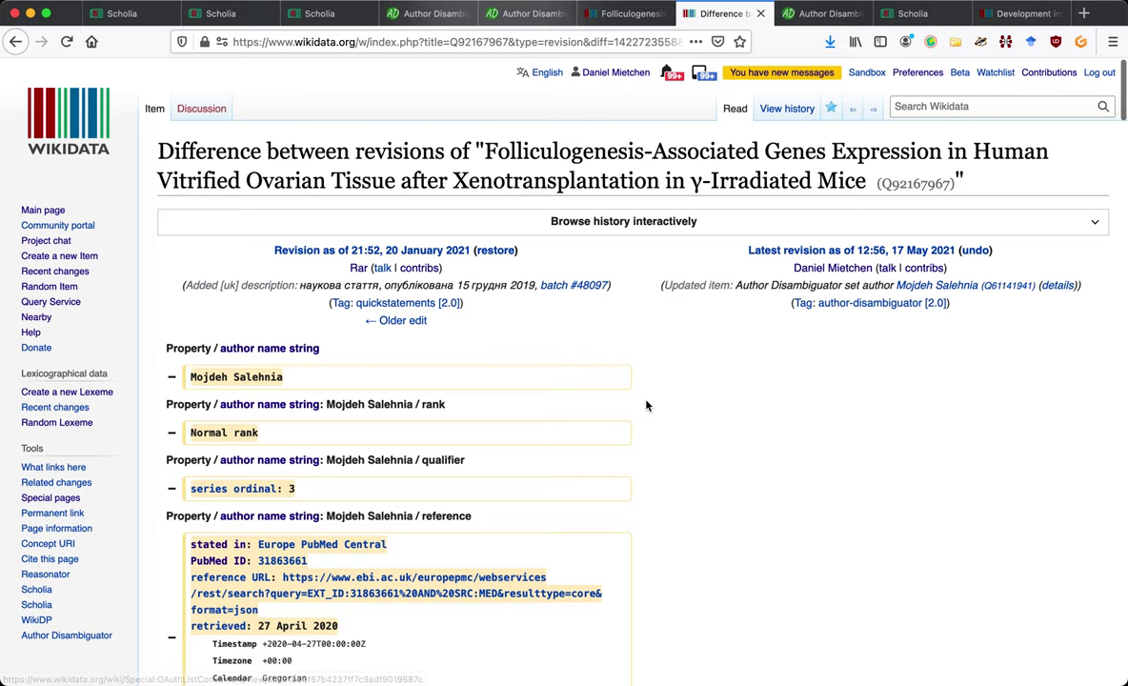
# Examine the removed author name string against the added author statement, including rank, qualifiers and reference.
pyautogui.scroll(-3, 646, 406)
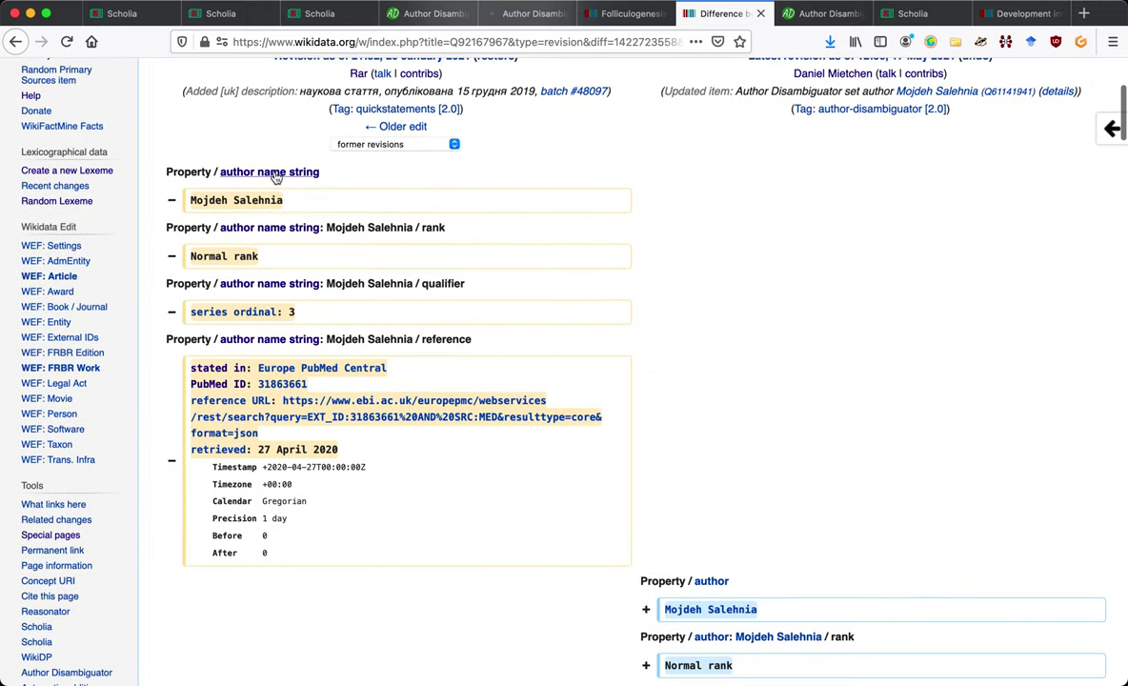
pyautogui.moveTo(271, 178)
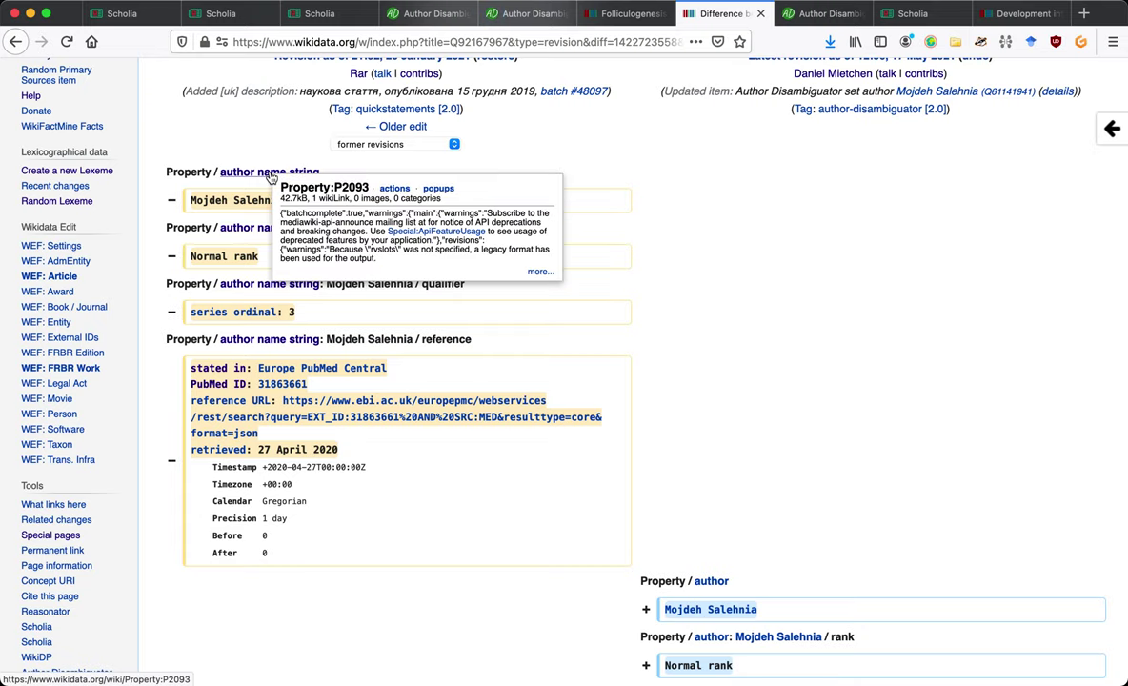
pyautogui.scroll(-4, 612, 272)
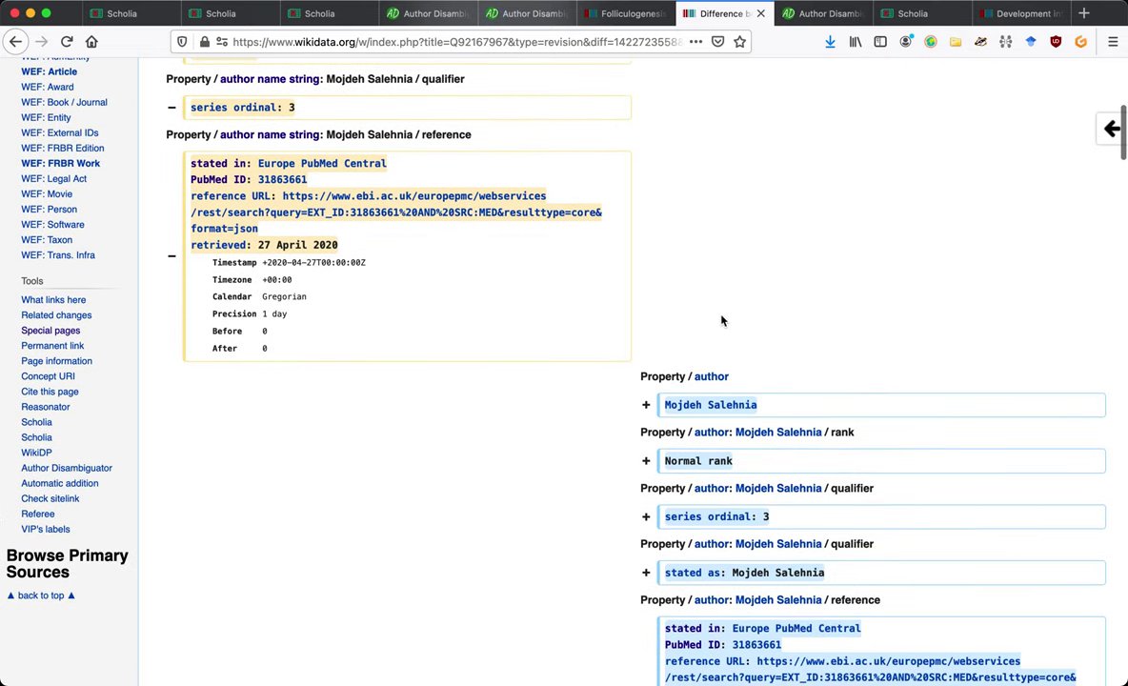
pyautogui.moveTo(698, 406)
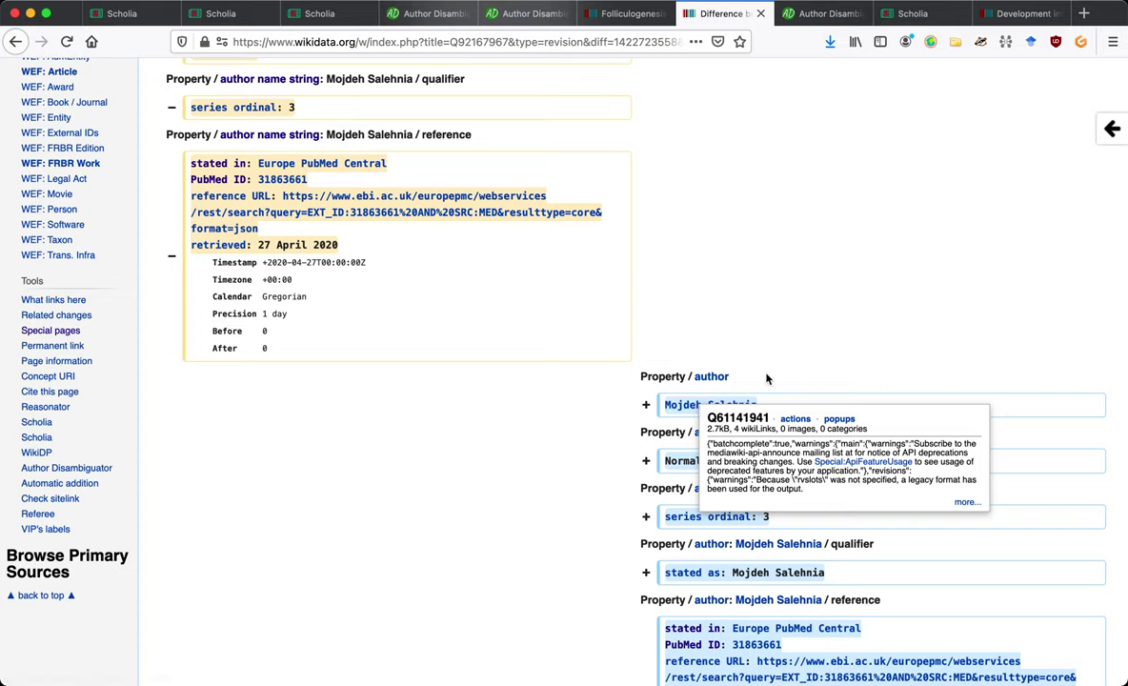
pyautogui.moveTo(708, 381)
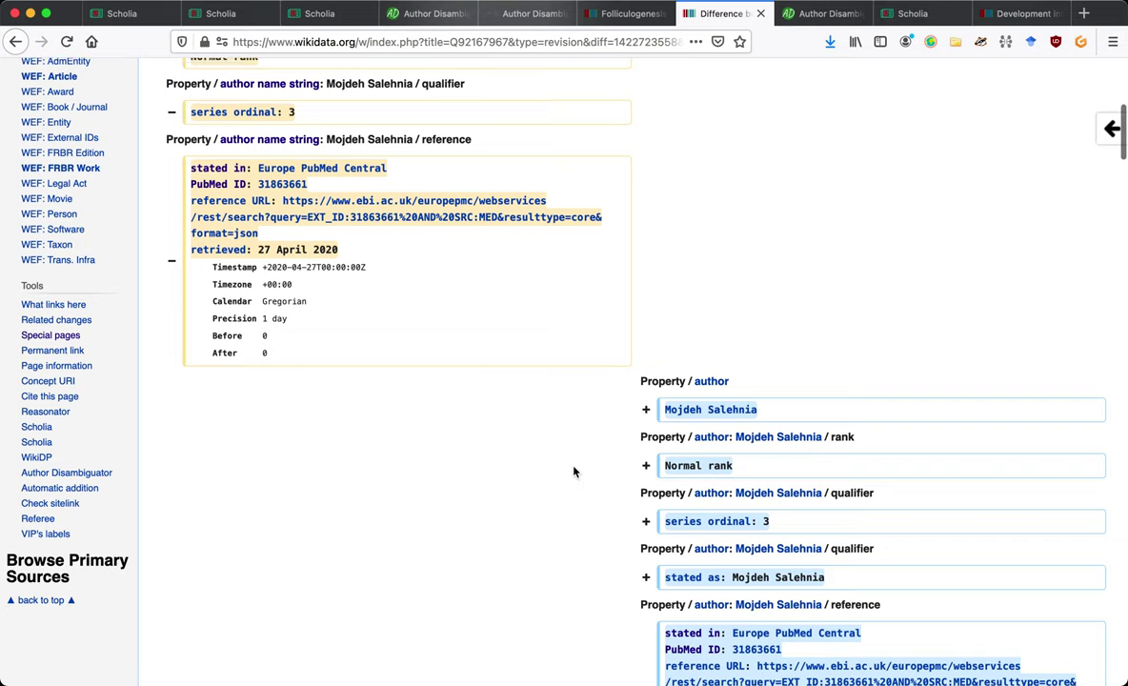
pyautogui.scroll(2, 572, 467)
pyautogui.scroll(-2, 597, 535)
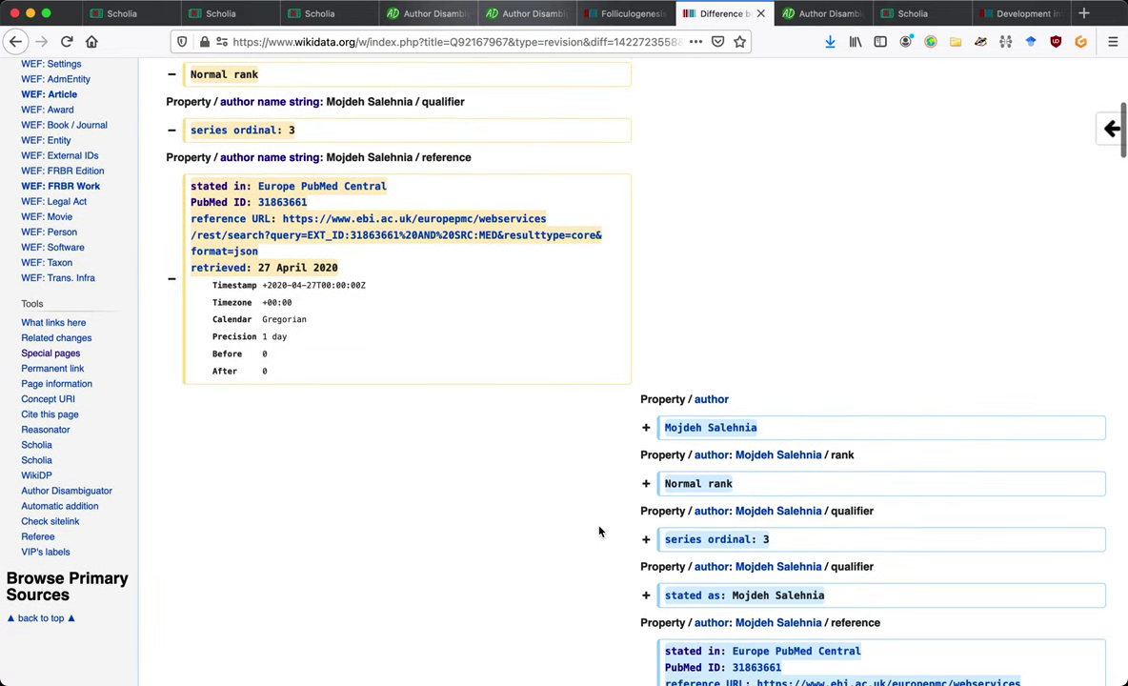
pyautogui.moveTo(721, 434)
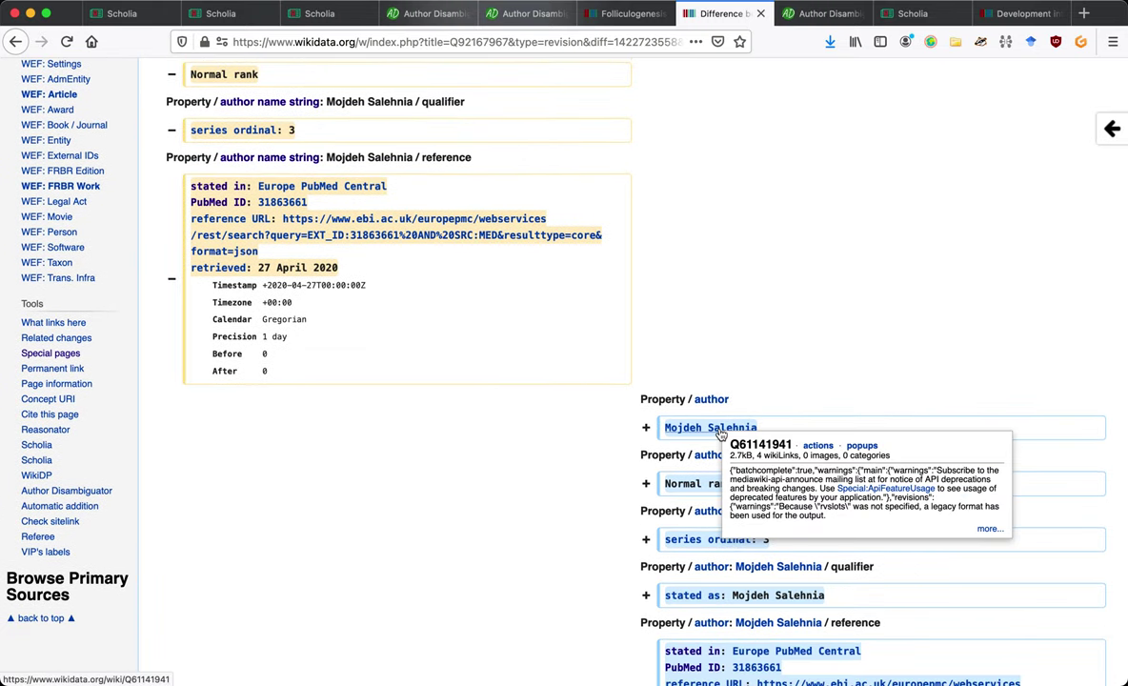
pyautogui.scroll(-3, 612, 487)
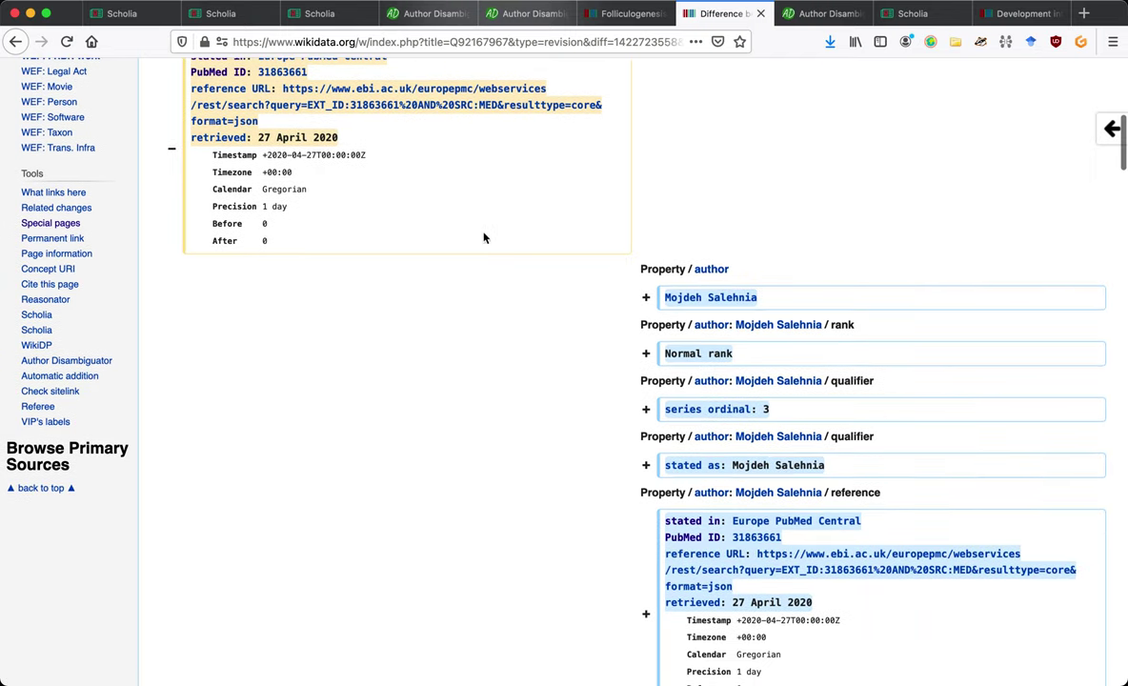
pyautogui.scroll(-5, 571, 385)
pyautogui.scroll(7, 635, 492)
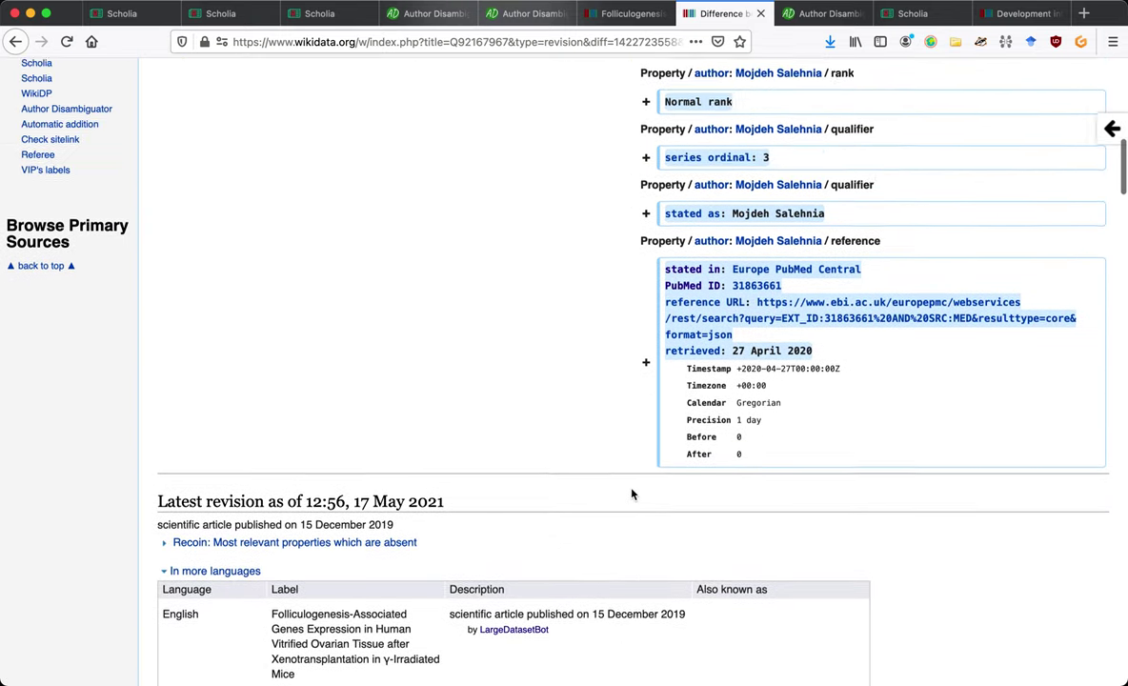
# Review the author statement with its qualifiers and reference in the latest revision below the comparison.
pyautogui.scroll(-15, 632, 494)
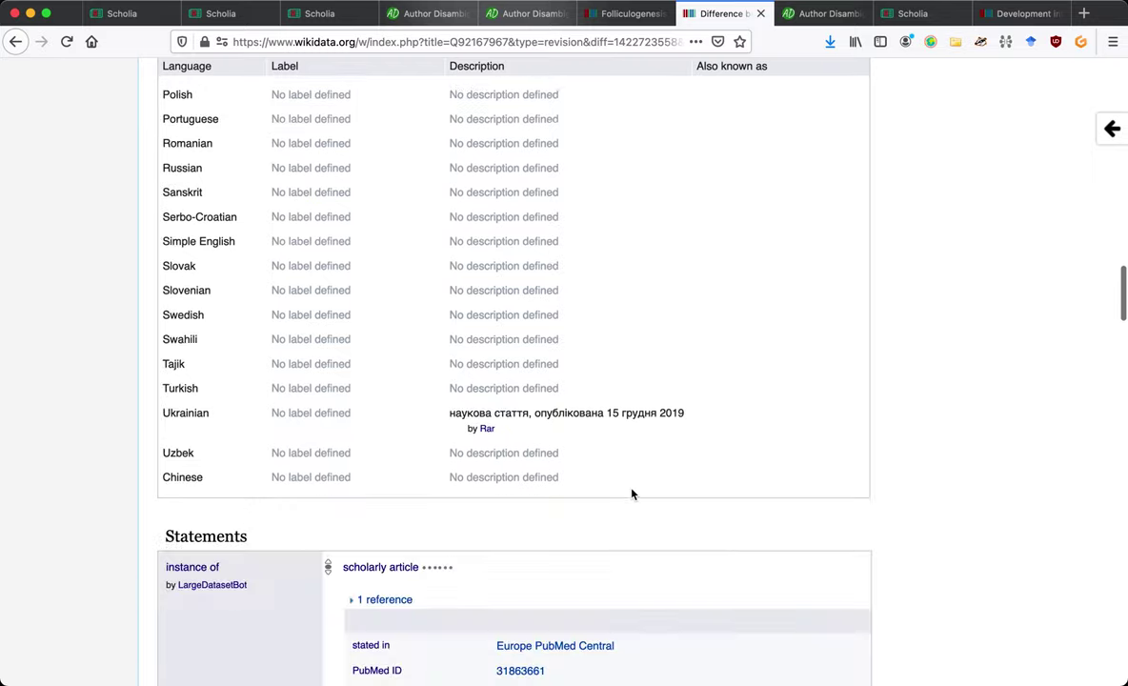
pyautogui.scroll(-10, 632, 494)
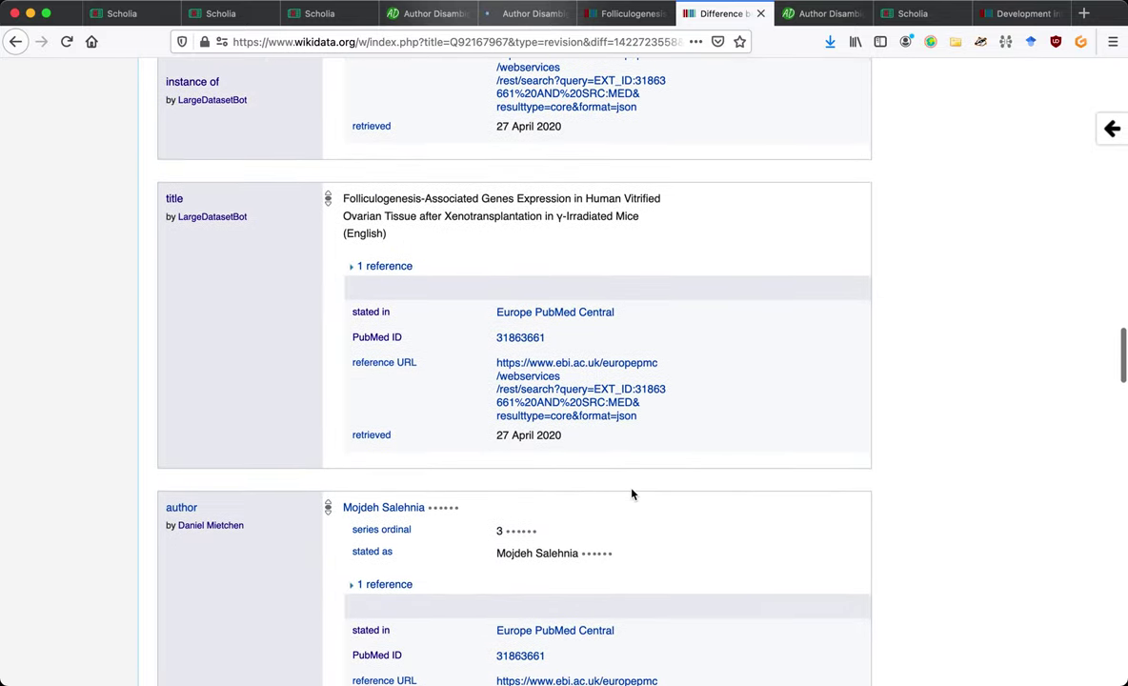
pyautogui.scroll(-2, 632, 493)
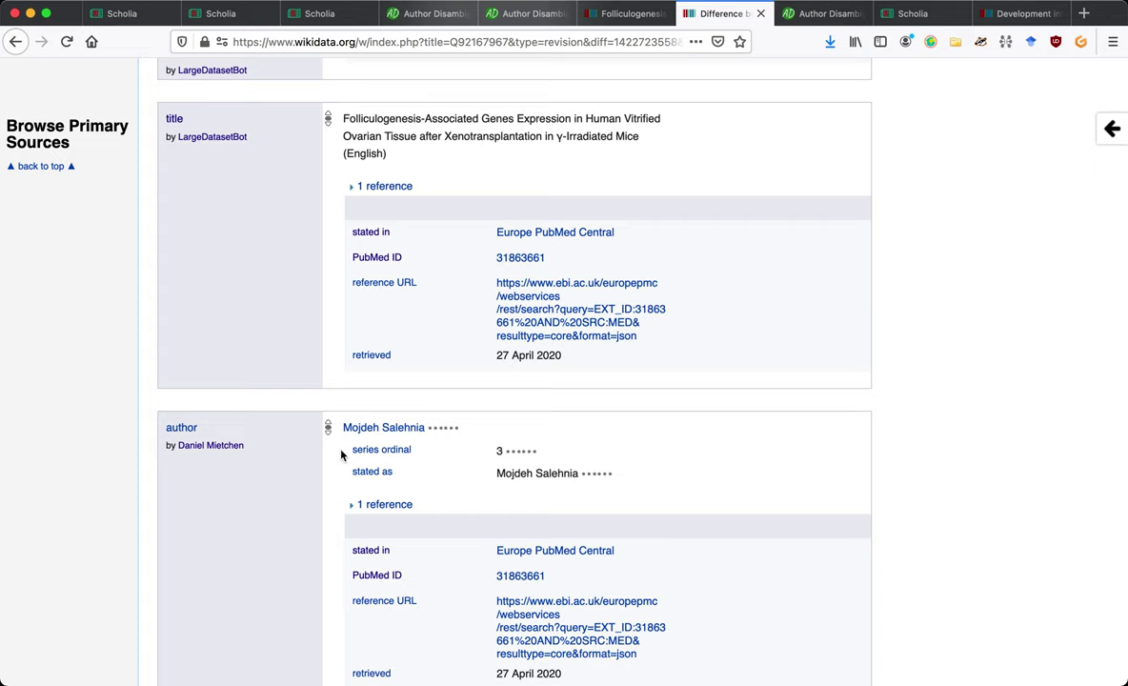
# Return to the Author Disambiguator batch and check the status of its actions down to the last entry.
pyautogui.hotkey('ctrl', 'shift', 'Tab')
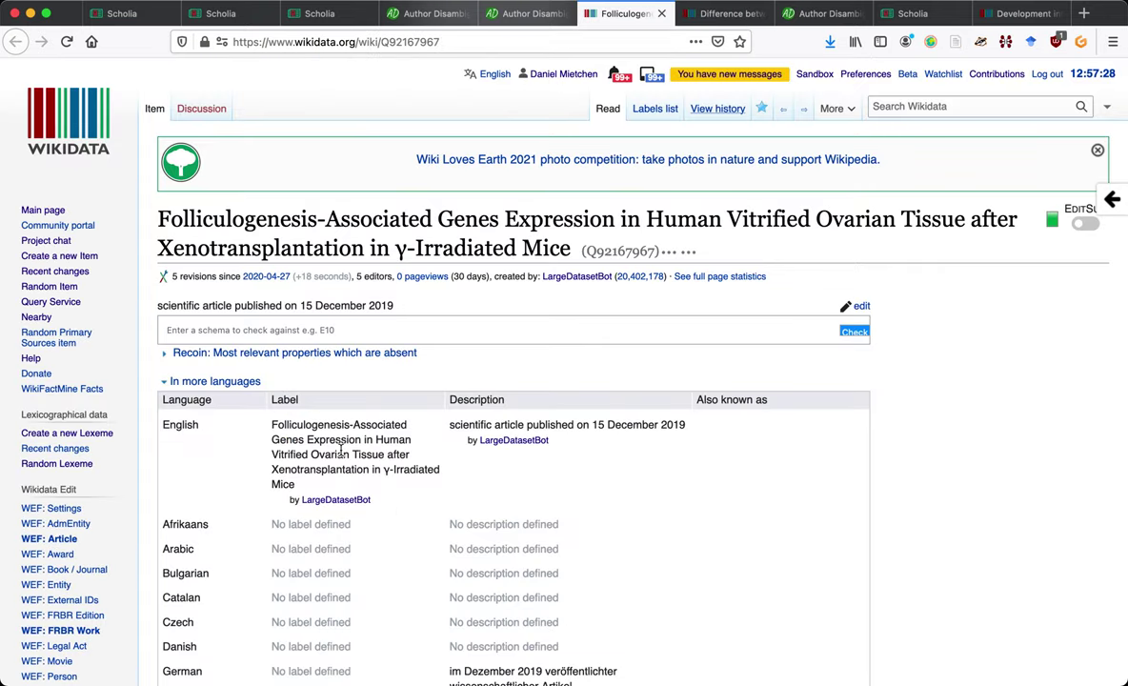
pyautogui.hotkey('ctrl', 'shift', 'Tab')
pyautogui.scroll(-10, 341, 456)
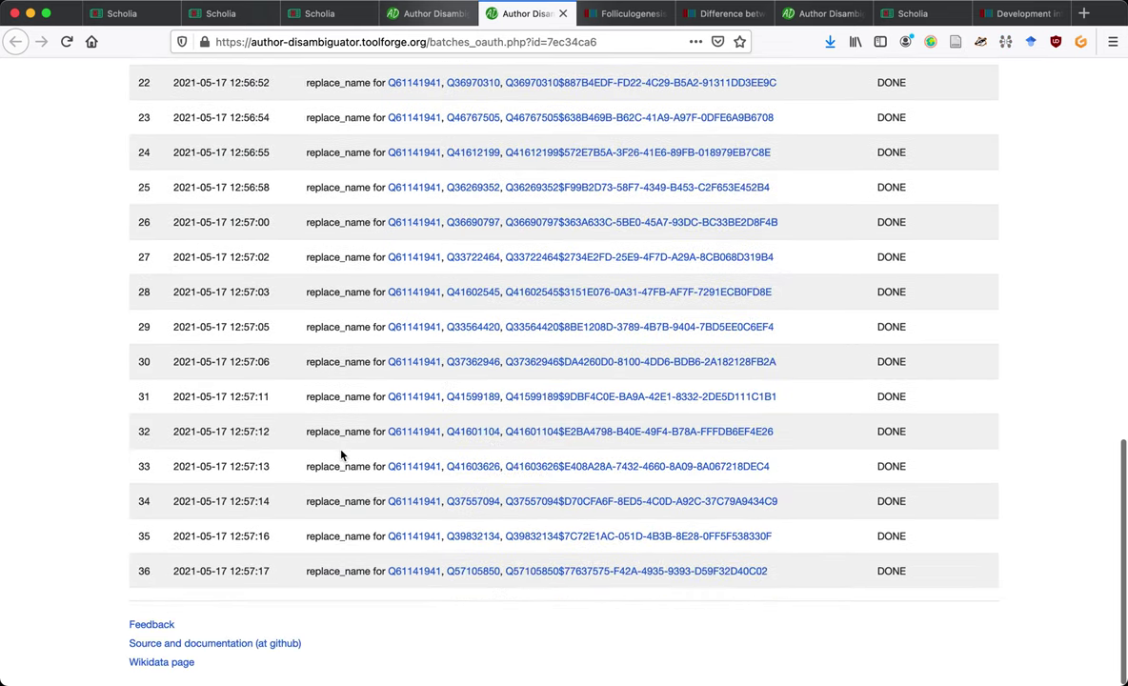
pyautogui.hotkey('ctrl', 'shift', 'Tab')
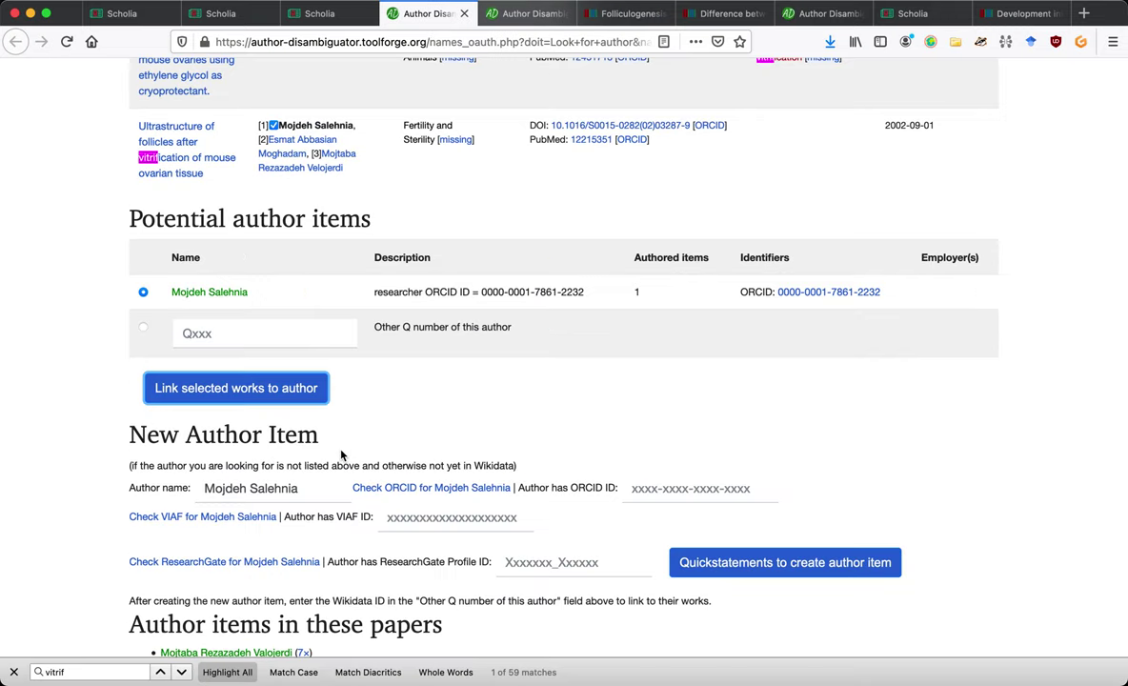
pyautogui.hotkey('ctrl', 'Tab')
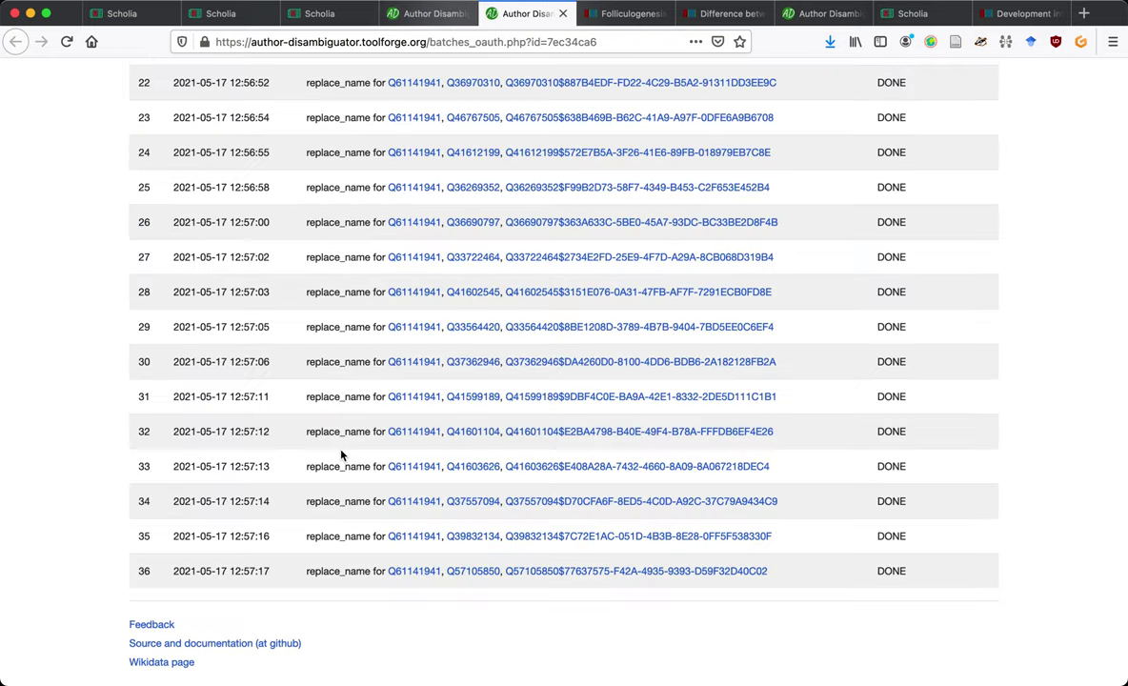
# Open the Scholia missing-information page for author Q61141941 from the author's Author Disambiguator page.
pyautogui.hotkey('ctrl', 'Tab')
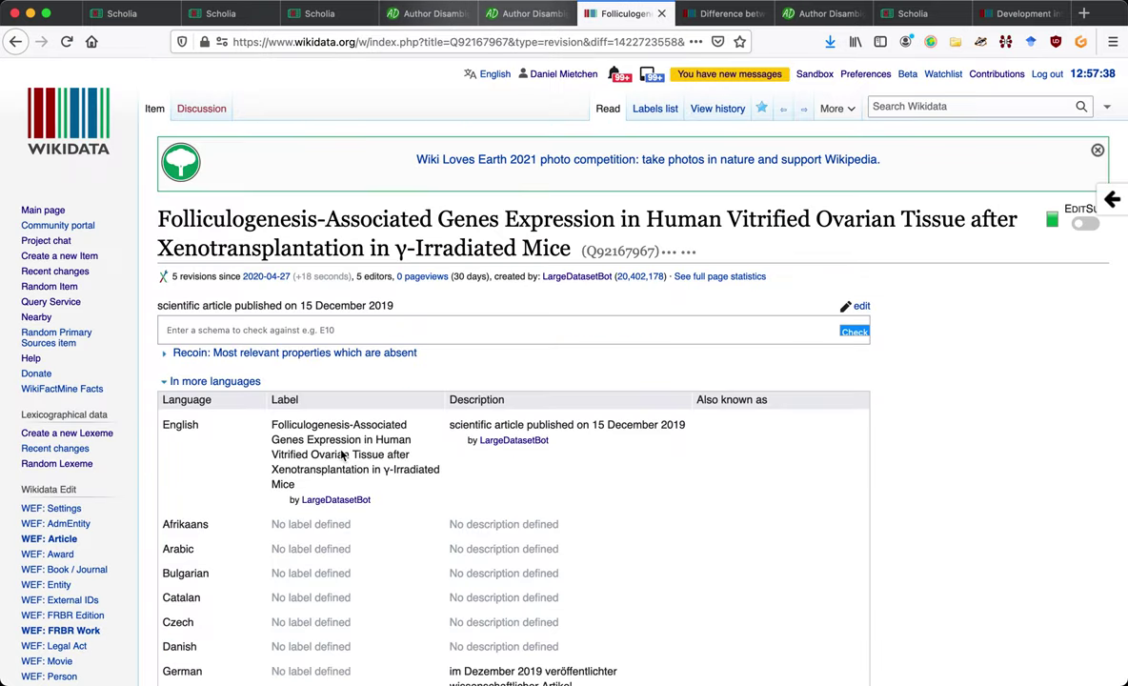
pyautogui.hotkey('ctrl', 'Tab')
pyautogui.hotkey('ctrl', 'Tab')
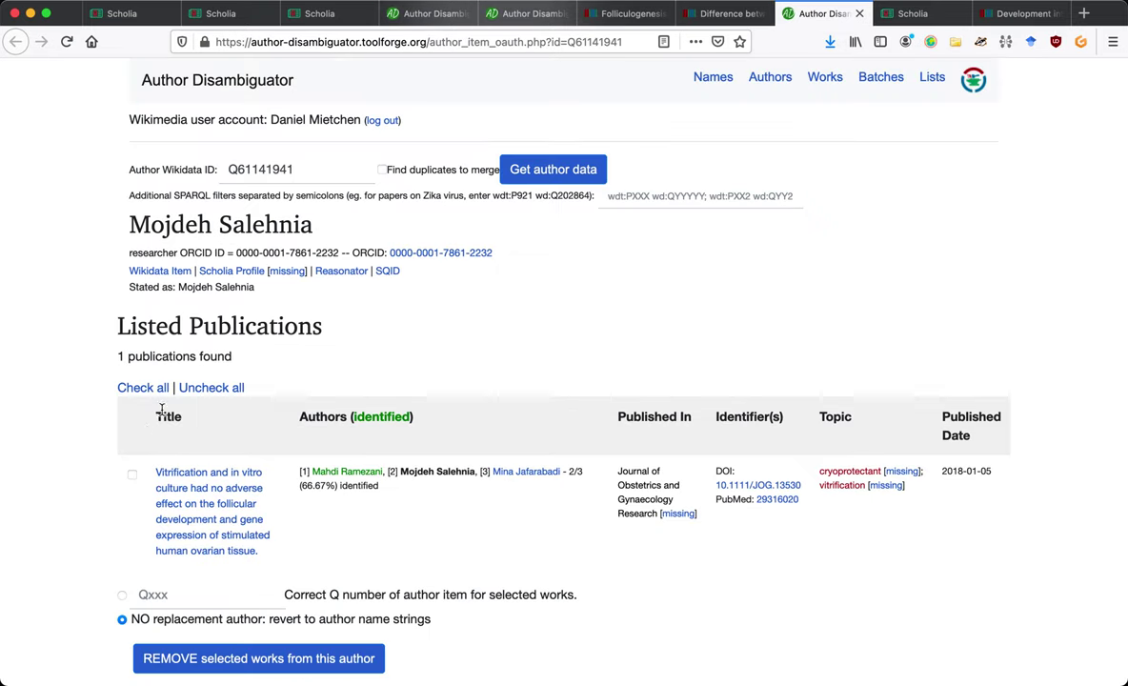
pyautogui.middleClick(288, 271)
pyautogui.hotkey('ctrl', 'Tab')
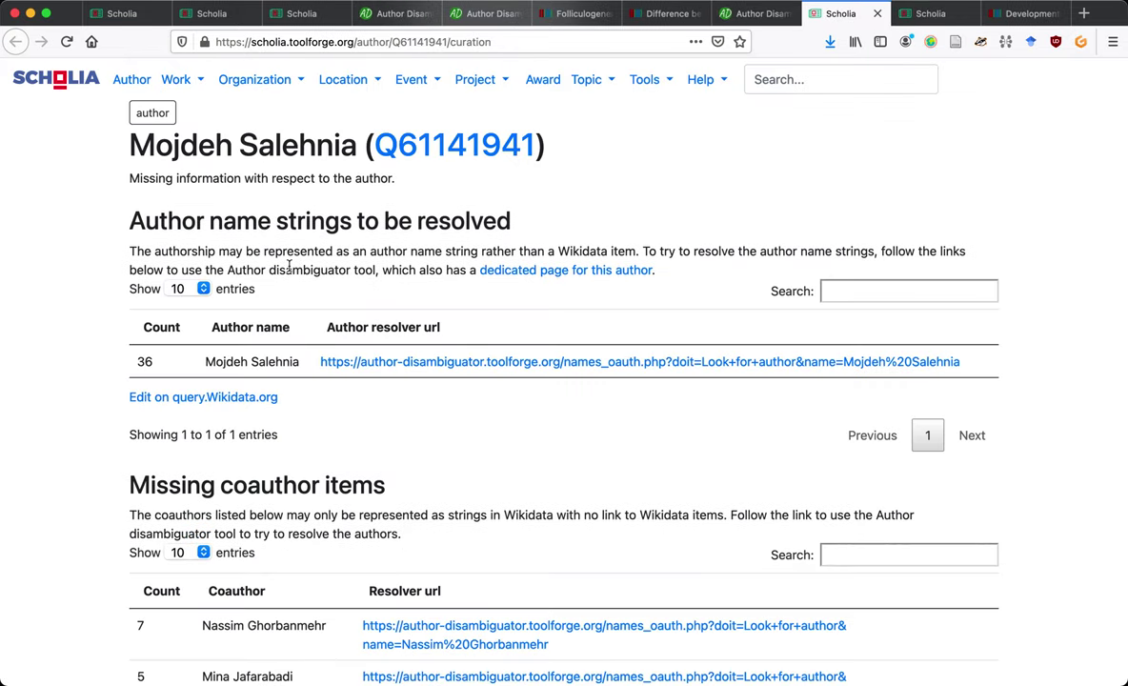
# Return to the Wikidata revision comparison showing the article's title and author statements.
pyautogui.hotkey('ctrl', 'shift', 'Tab')
pyautogui.hotkey('ctrl', 'shift', 'Tab')
pyautogui.hotkey('ctrl', 'shift', 'Tab')
pyautogui.hotkey('ctrl', 'shift', 'Tab')
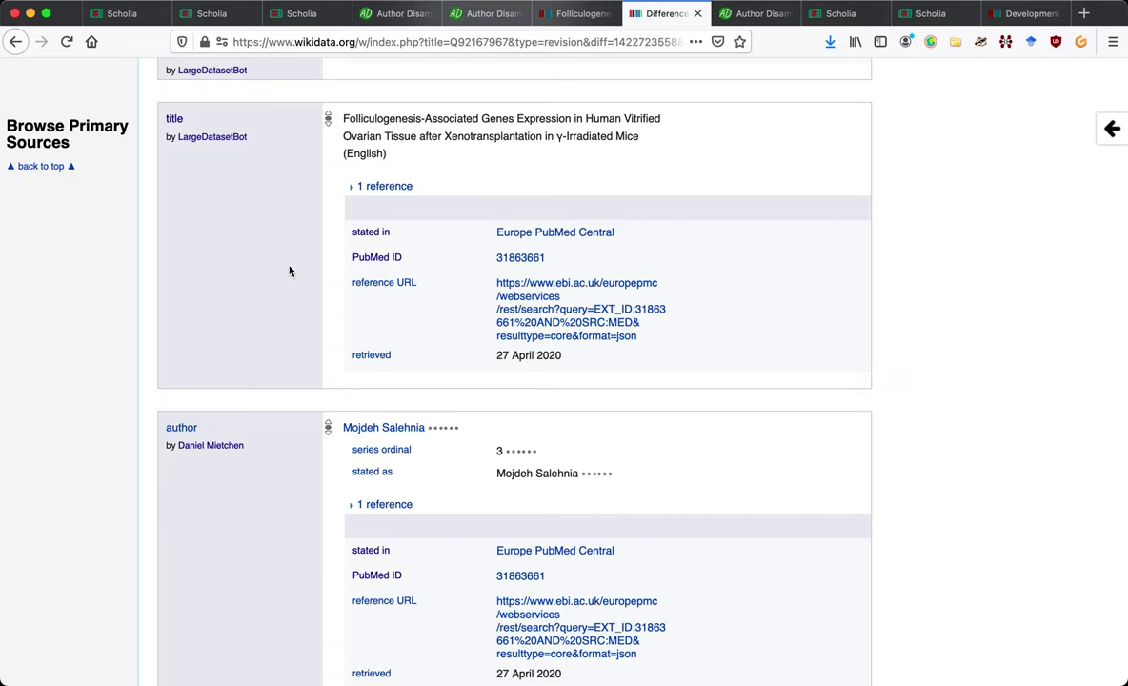
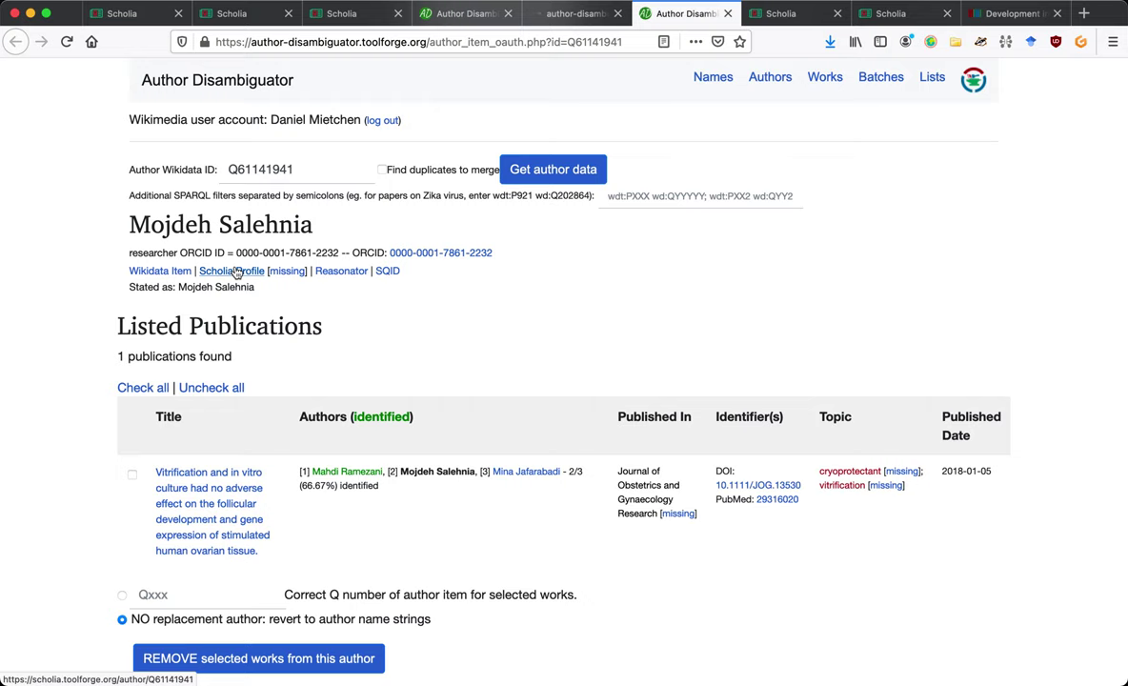
# Open the Scholia profile of author Q61141941 in a separate tab from the Author Disambiguator author page.
pyautogui.click(234, 272)
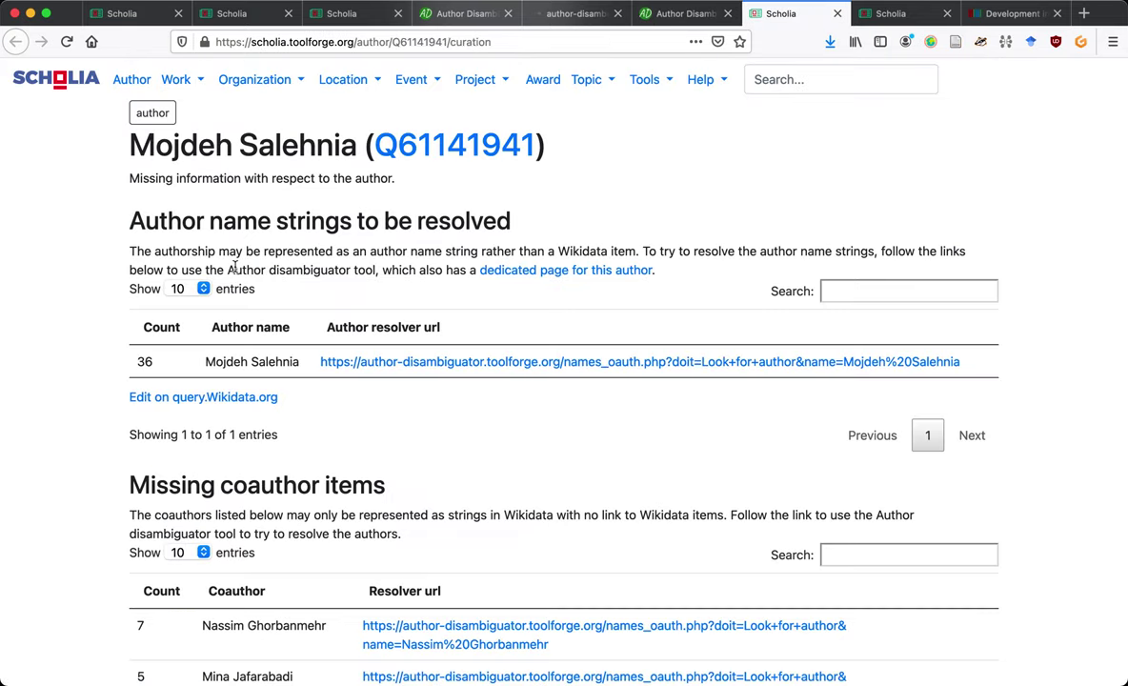
pyautogui.hotkey('ctrl', 'shift', 'Tab')
pyautogui.keyDown('super'); pyautogui.click(234, 272); pyautogui.keyUp('super')
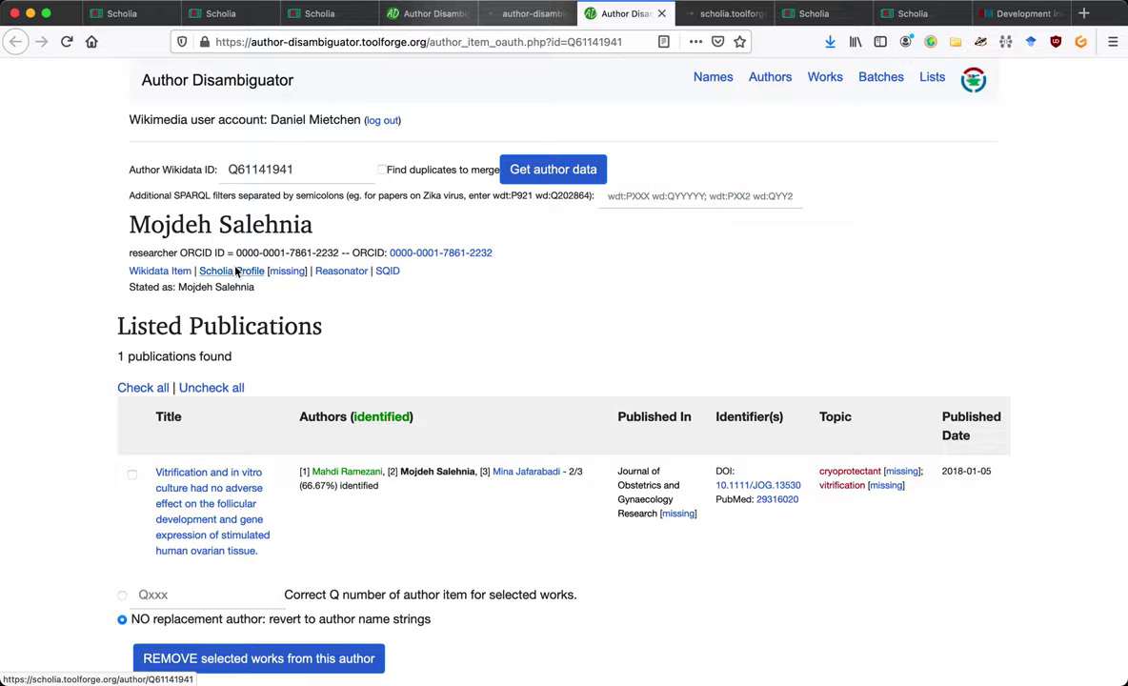
pyautogui.hotkey('ctrl', 'Tab')
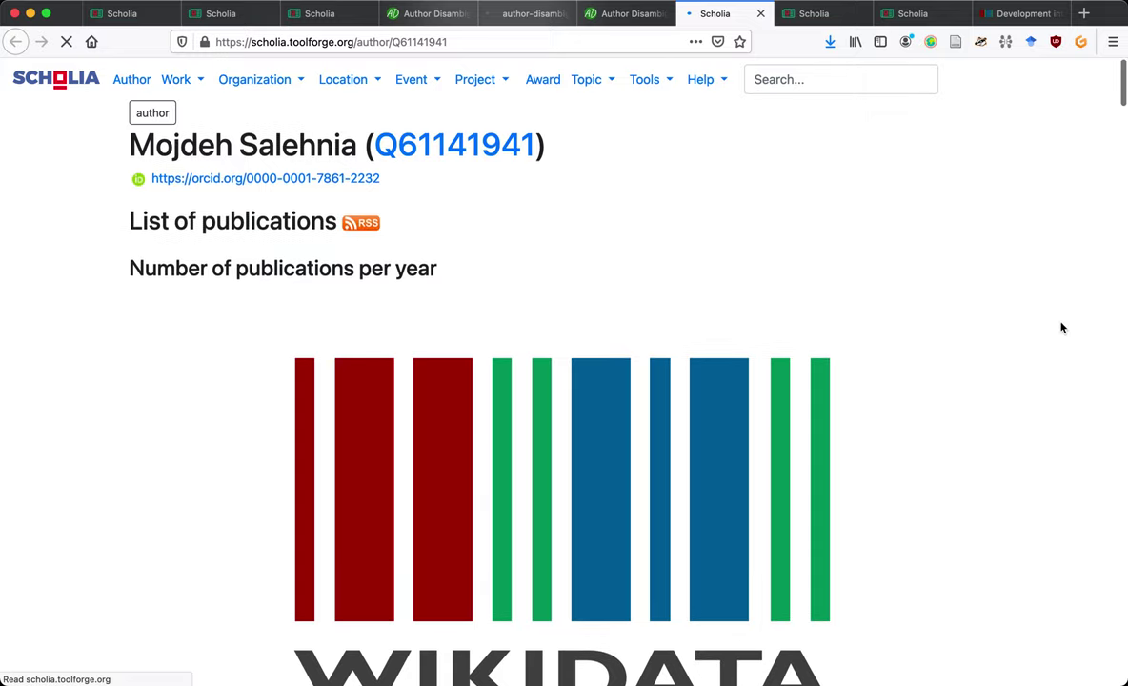
# Review the list of publications on the author's Scholia profile down to the publications-per-year section.
pyautogui.scroll(-10, 1061, 327)
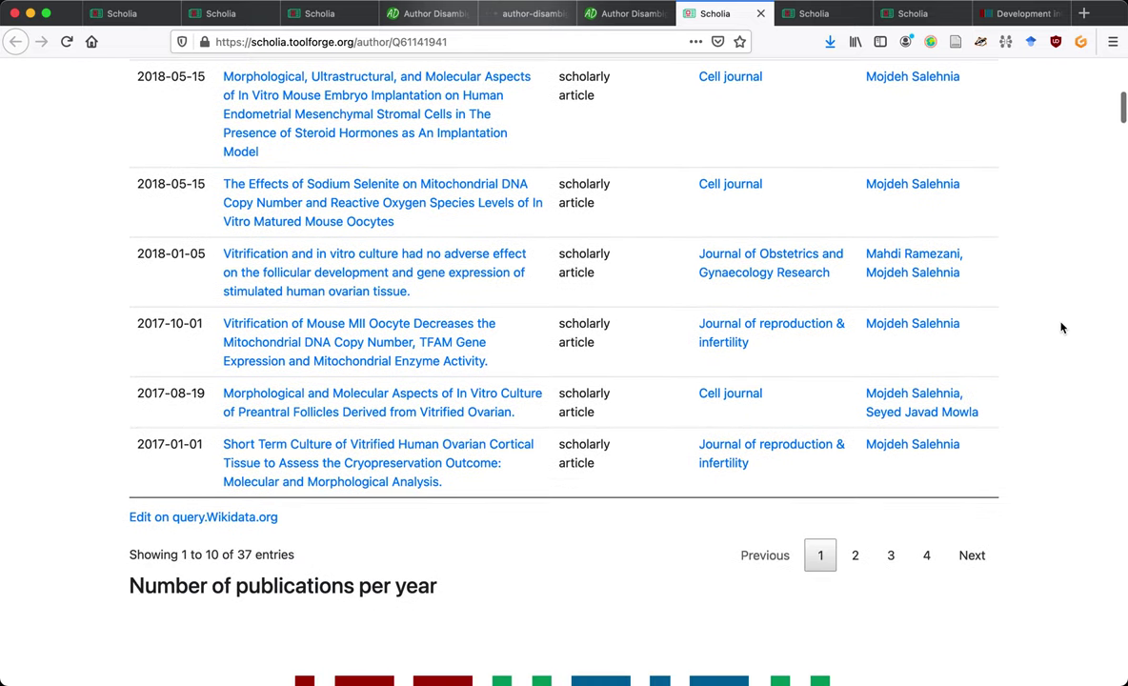
pyautogui.scroll(10, 1061, 328)
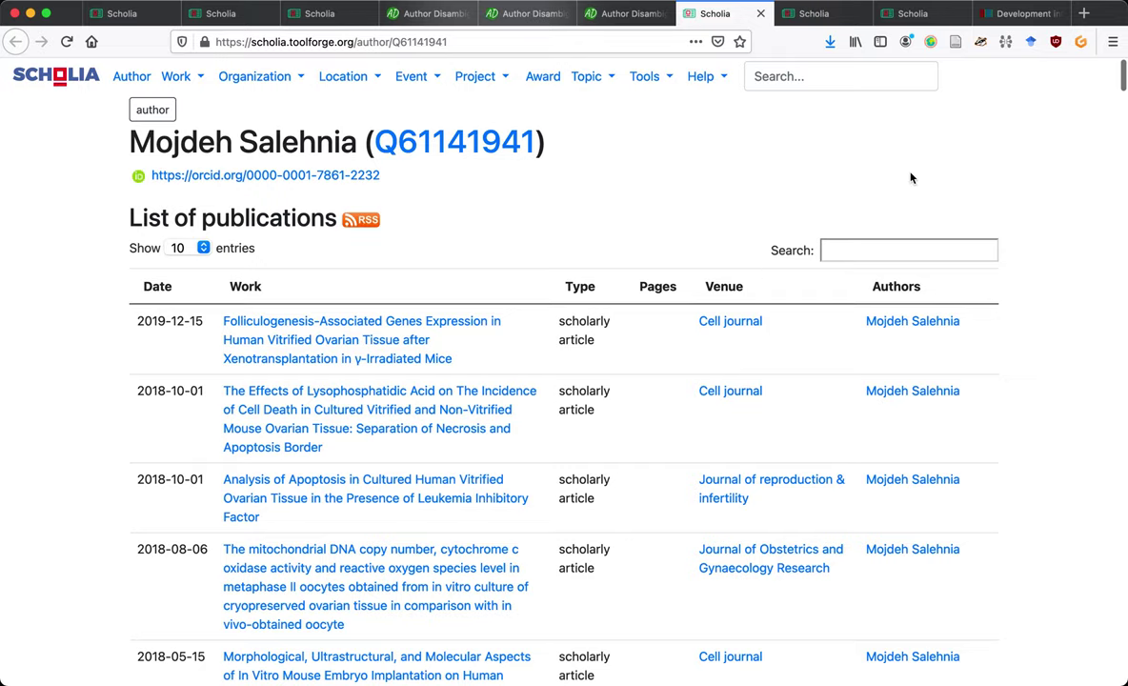
pyautogui.scroll(-12, 1041, 344)
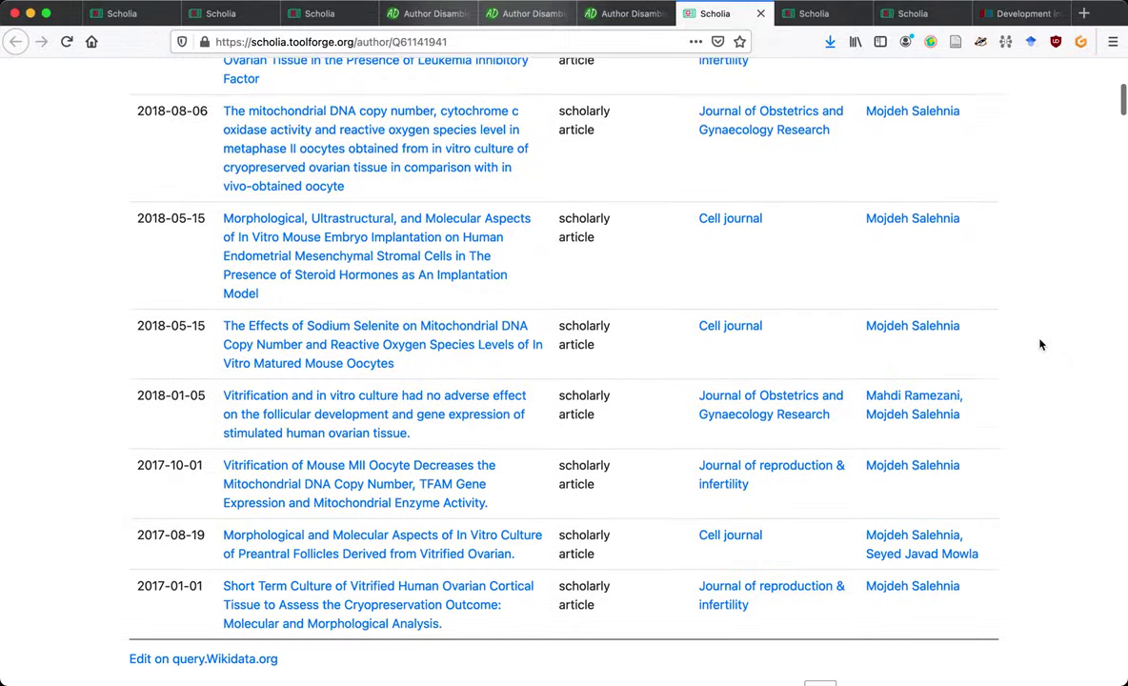
pyautogui.scroll(-4, 1040, 344)
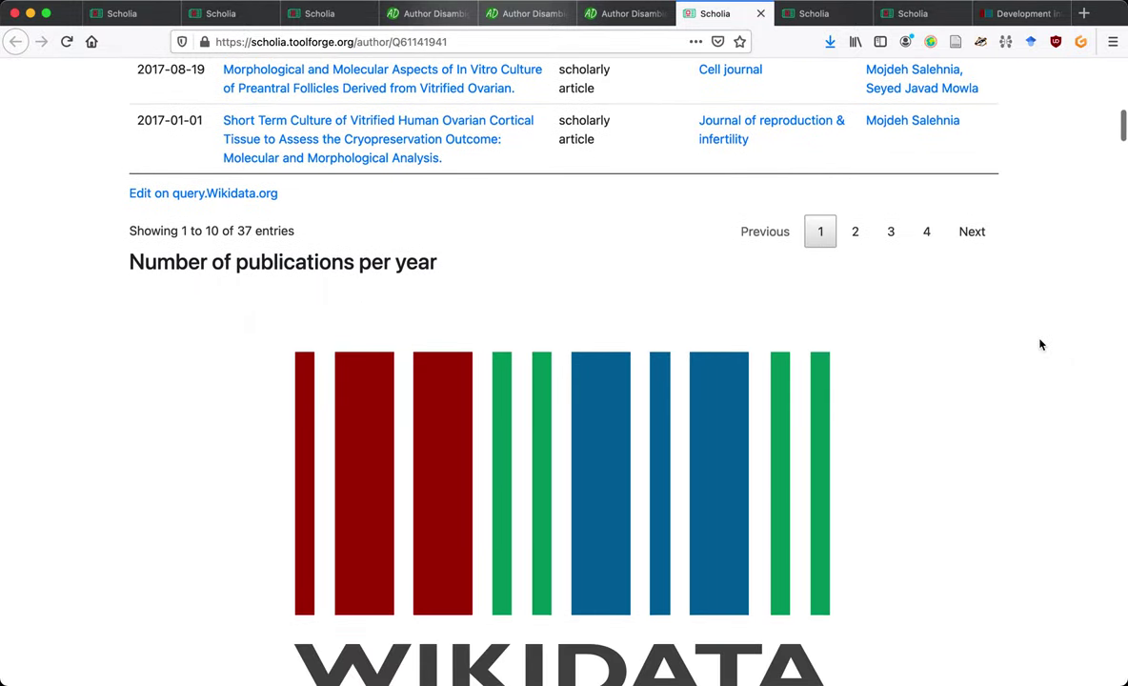
pyautogui.scroll(-2, 1041, 344)
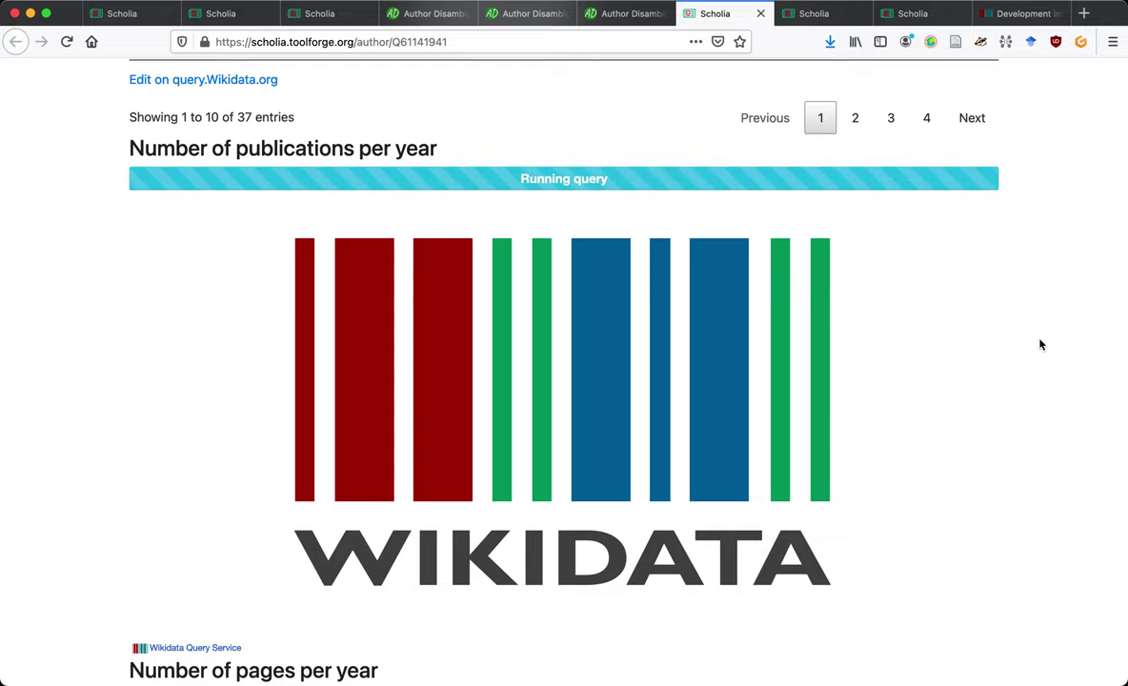
# Examine the topic scores chart and the topics of authored works on the author's Scholia profile.
pyautogui.scroll(-8, 1041, 344)
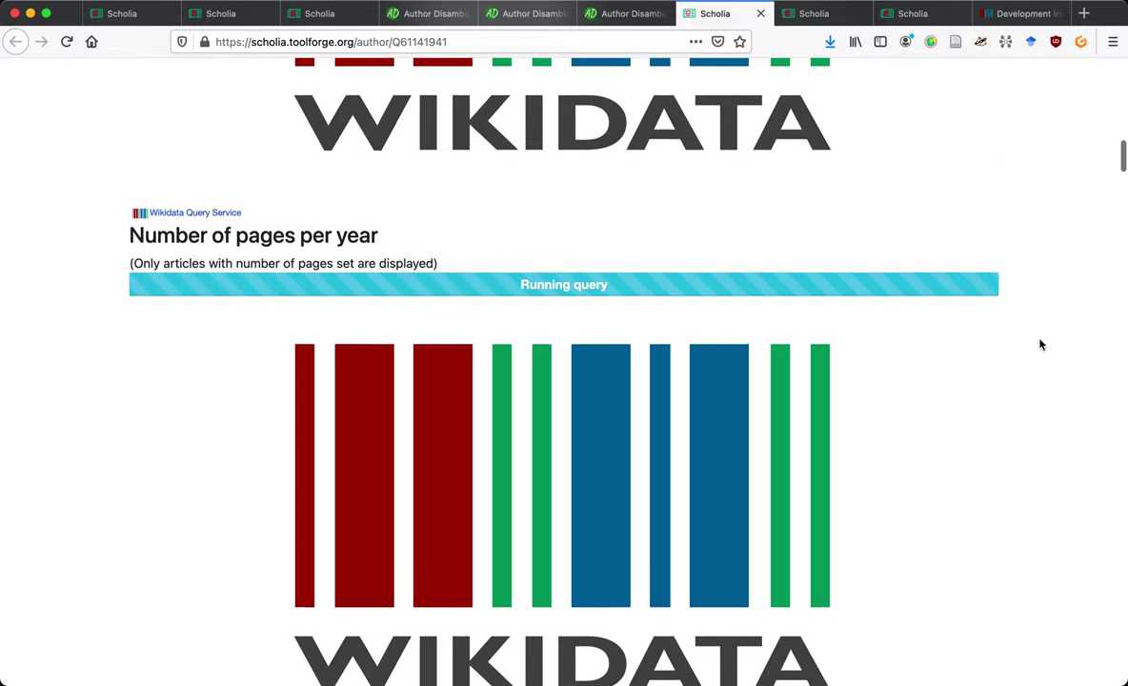
pyautogui.scroll(-12, 1040, 344)
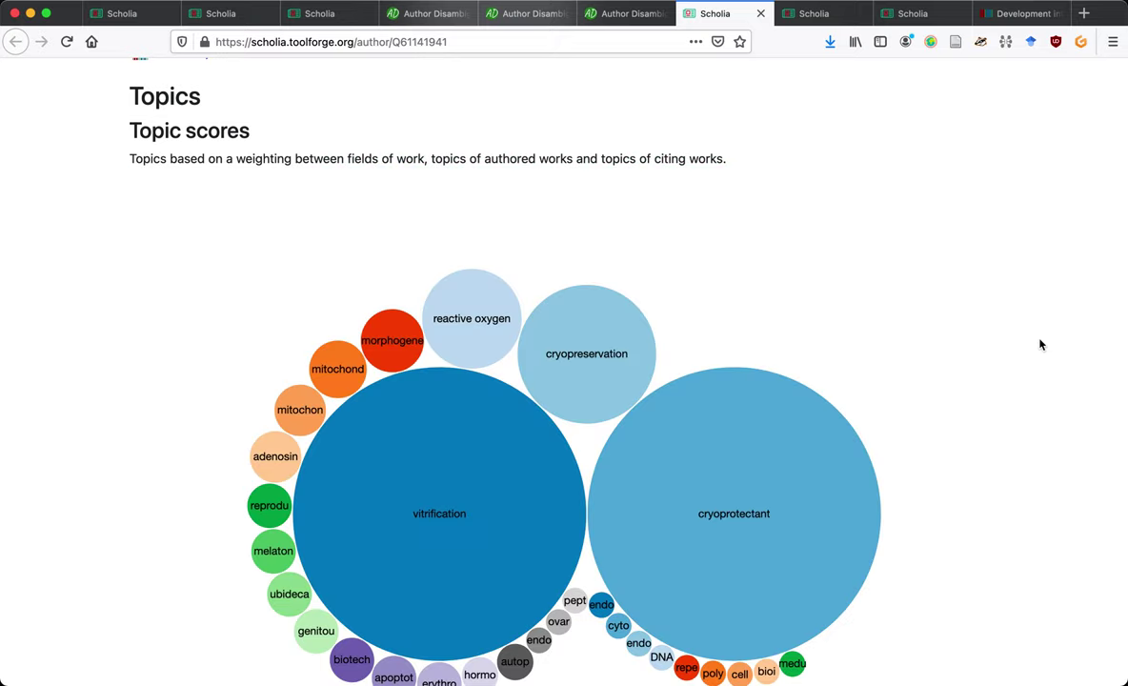
pyautogui.scroll(-3, 1041, 344)
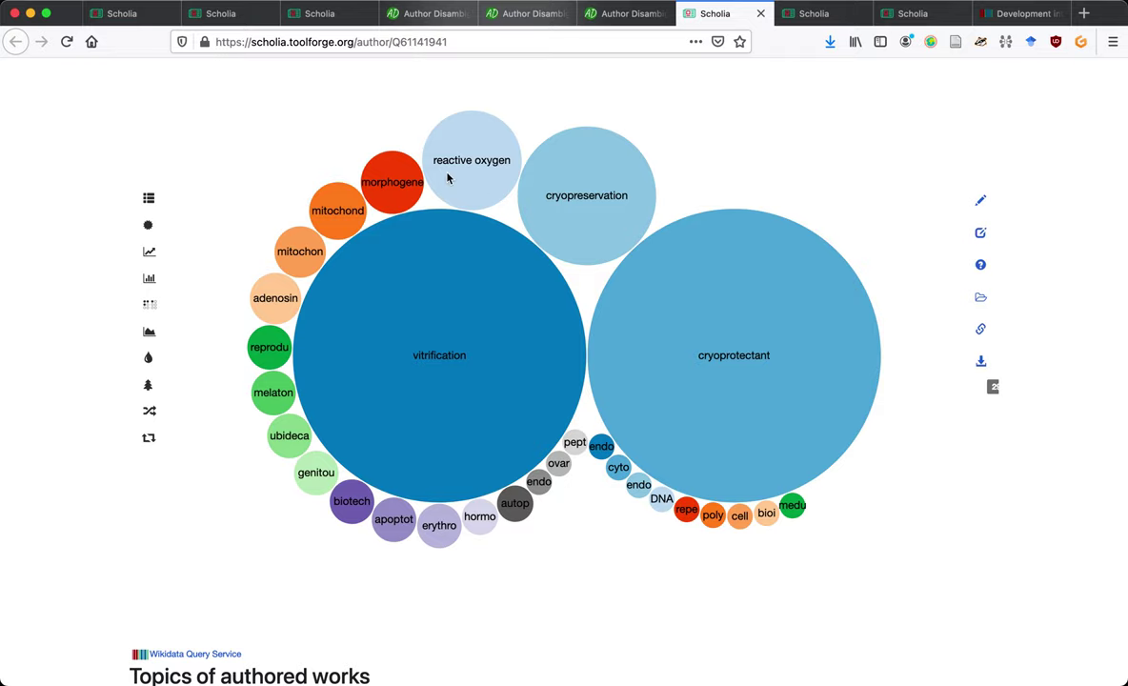
pyautogui.click(221, 14)
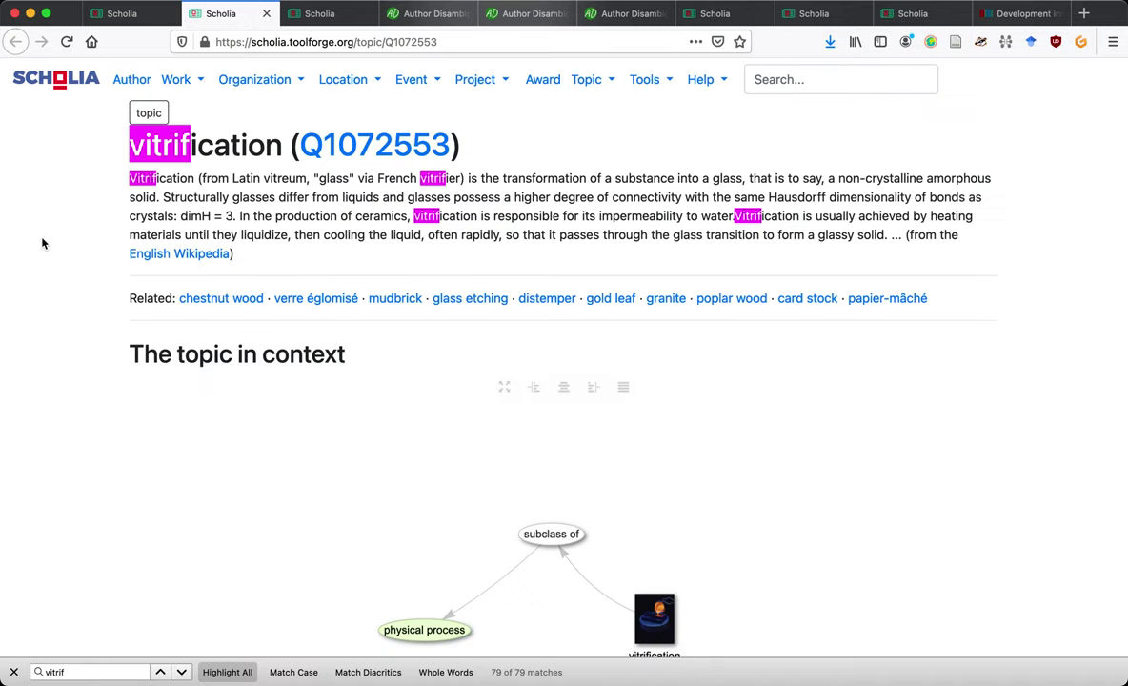
pyautogui.click(806, 14)
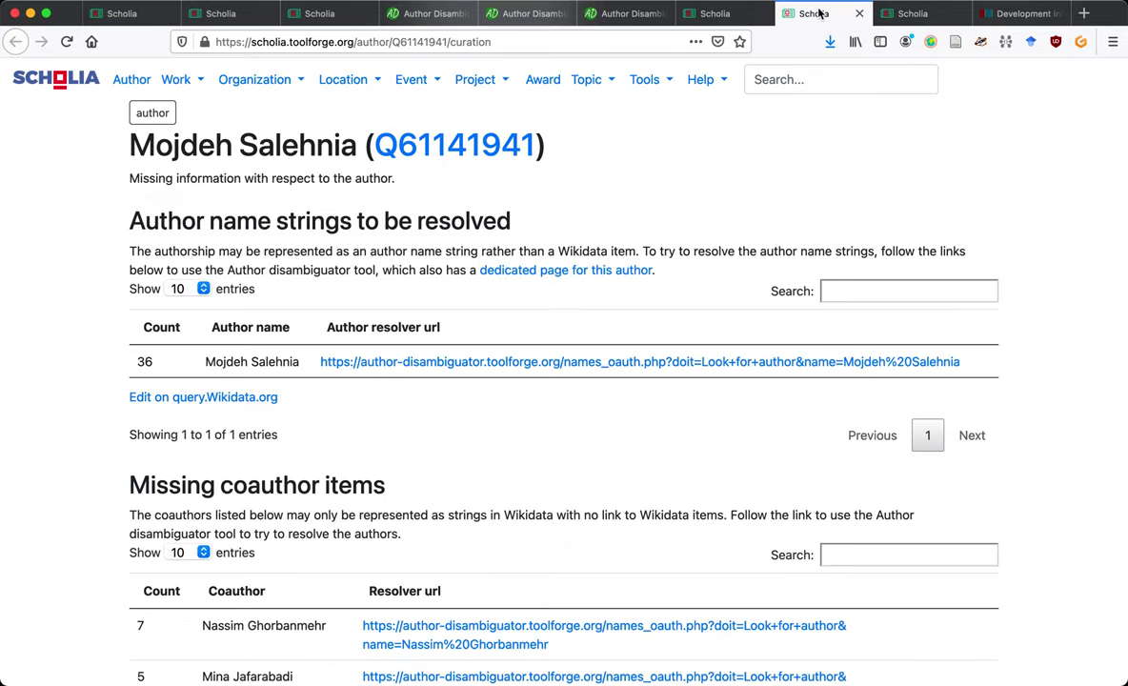
pyautogui.hotkey('ctrl', 'shift', 'Tab')
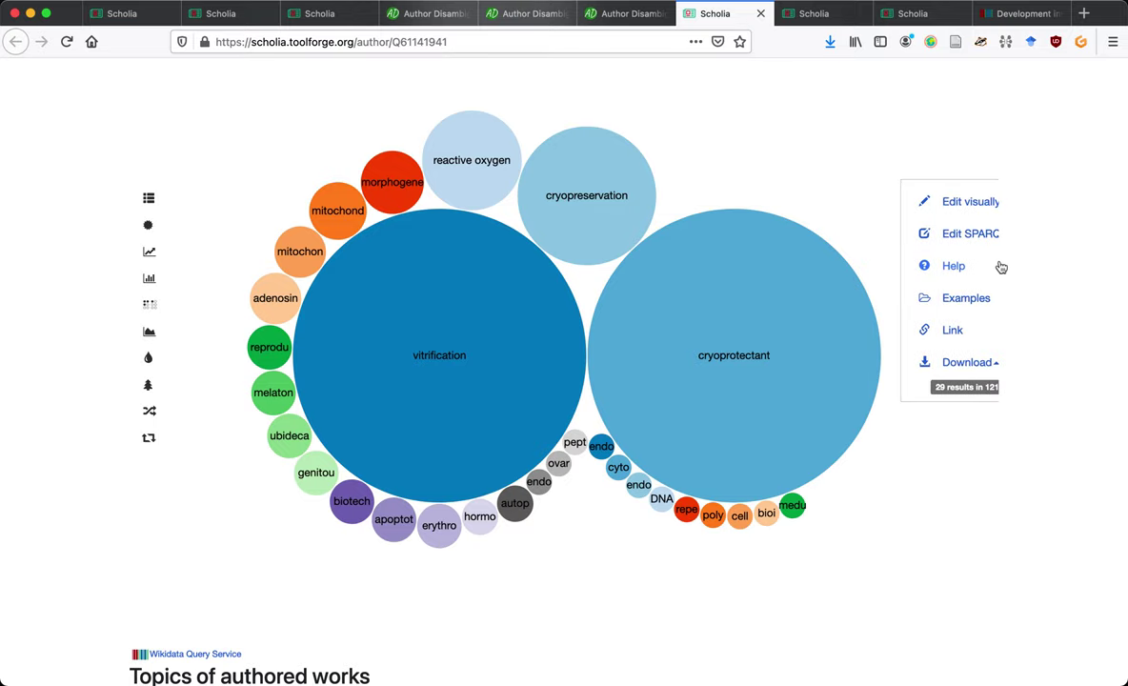
pyautogui.scroll(-5, 1059, 245)
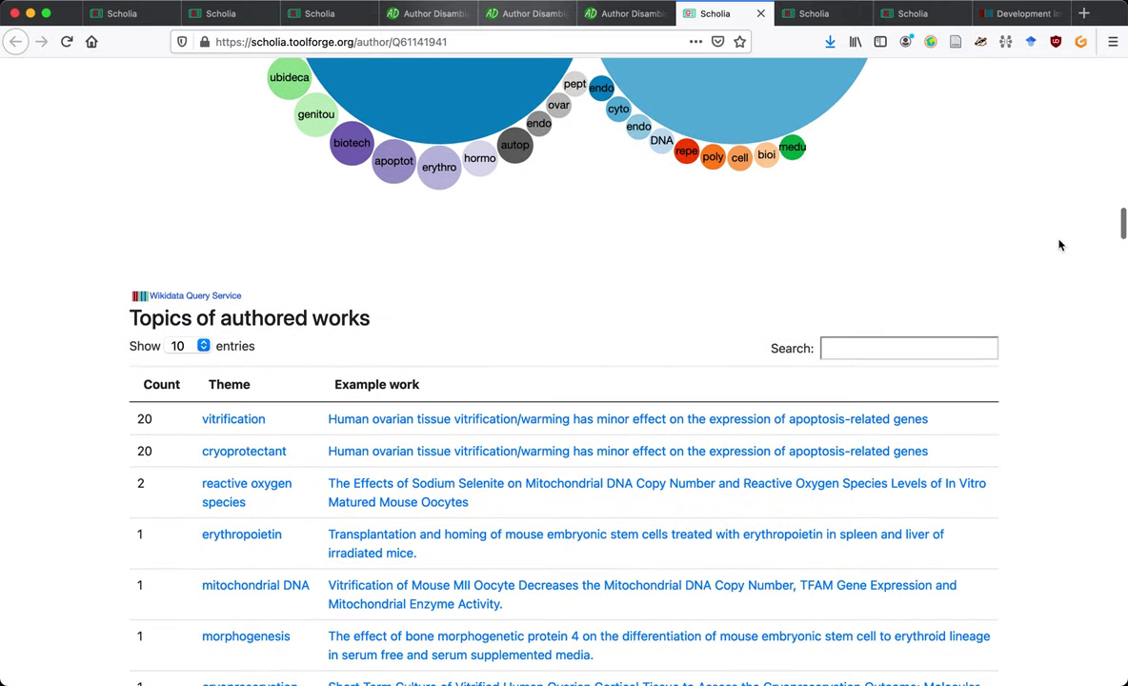
# Go to the authors publishing about the topic on Scholia's vitrification page and reload it to check the author's ranking.
pyautogui.click(211, 15)
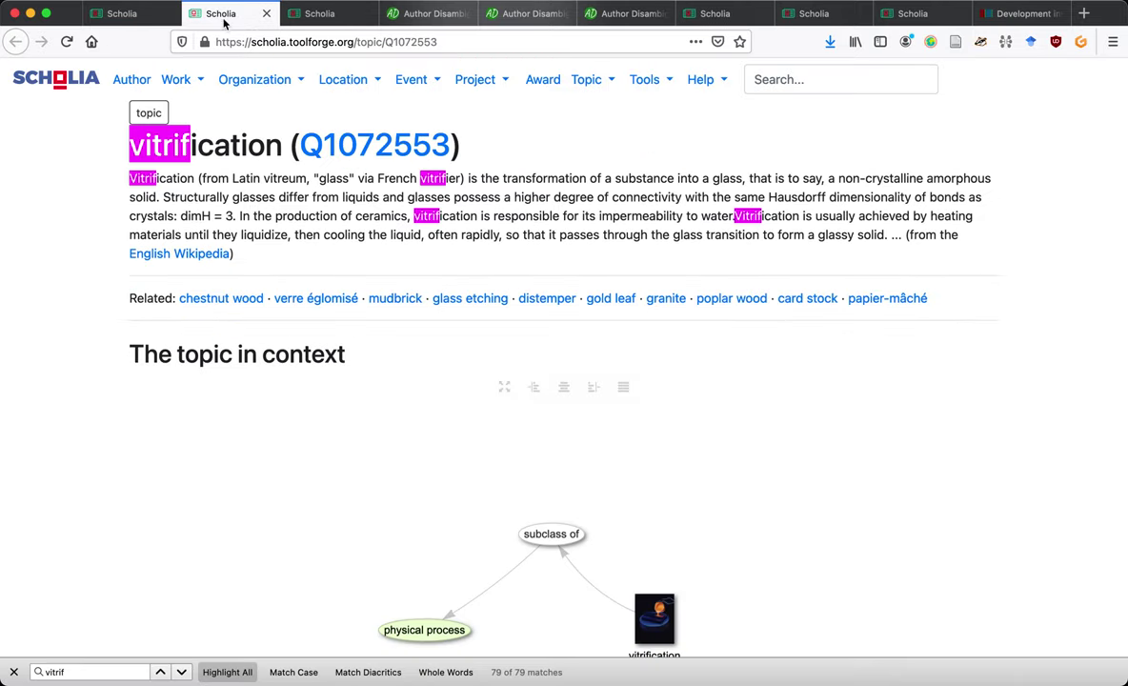
pyautogui.scroll(-20, 66, 362)
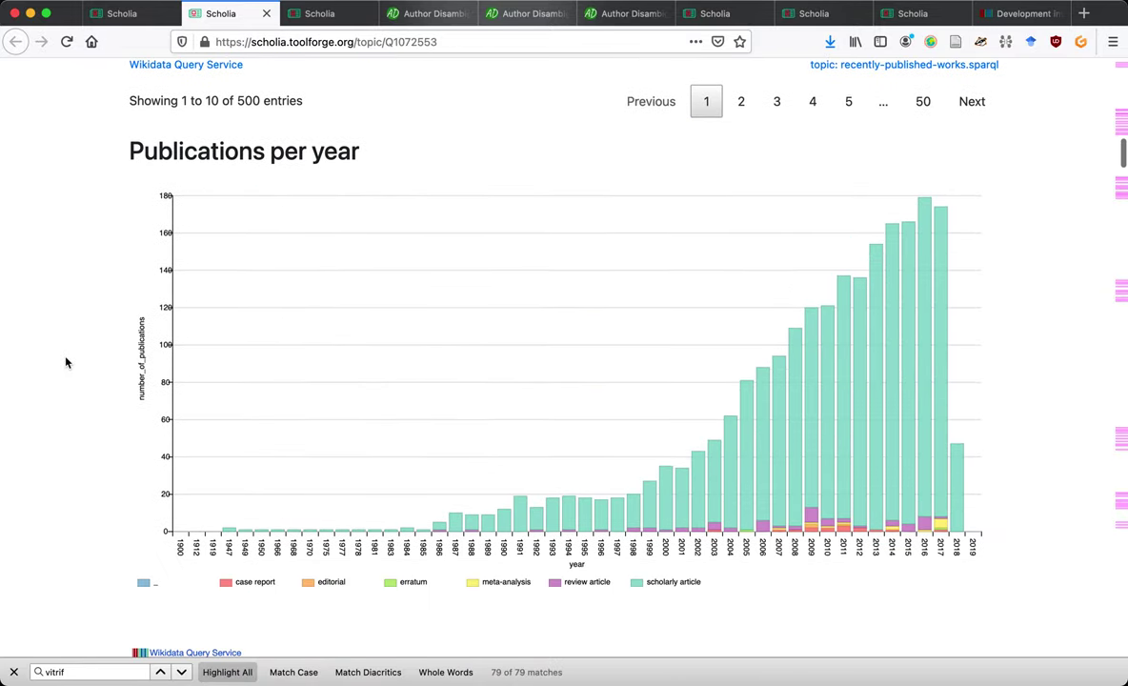
pyautogui.scroll(-10, 66, 362)
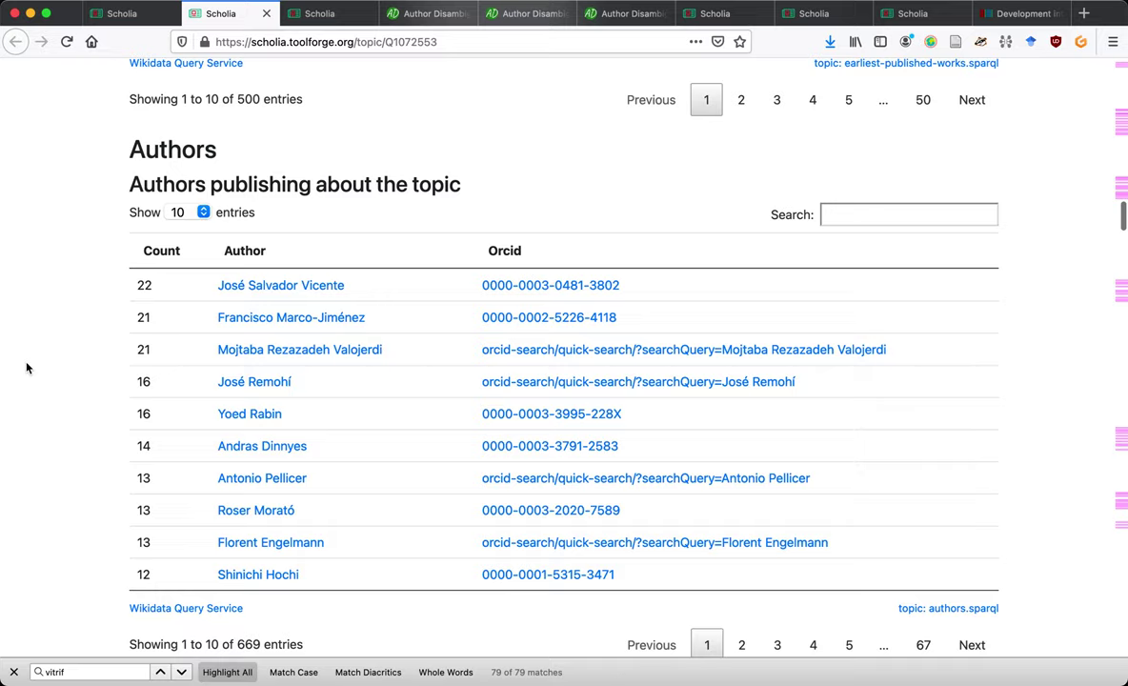
pyautogui.press('super+r')
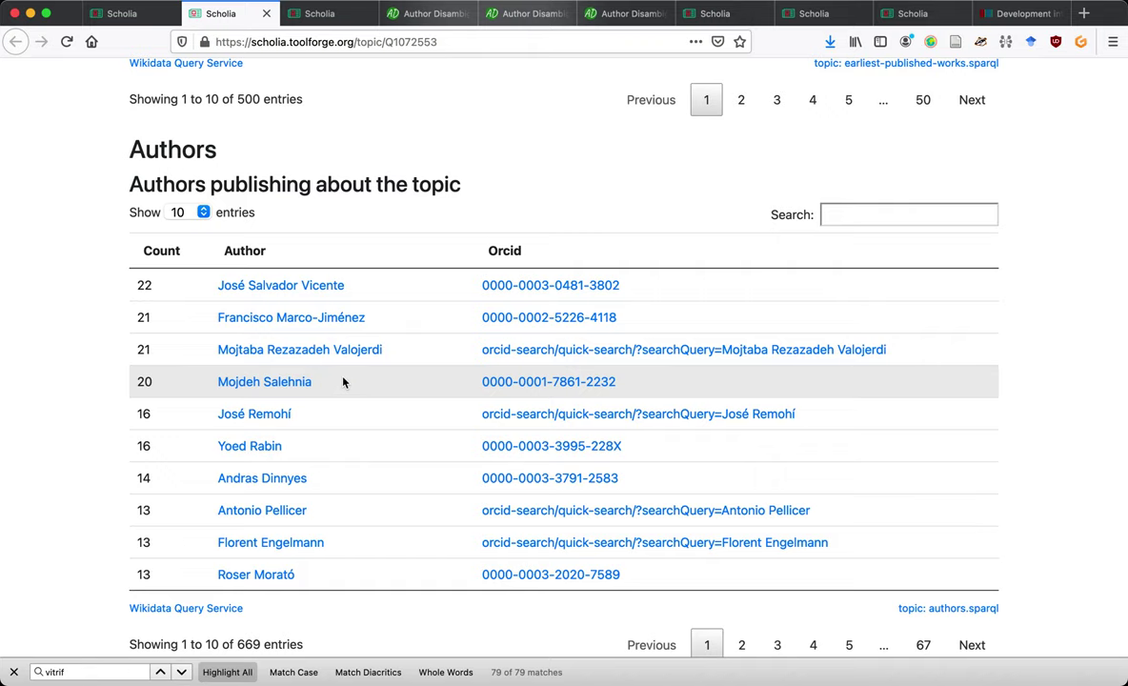
# Return to the Author Disambiguator name search for the author and reload it to refresh the potential publications.
pyautogui.click(425, 15)
pyautogui.scroll(8, 572, 307)
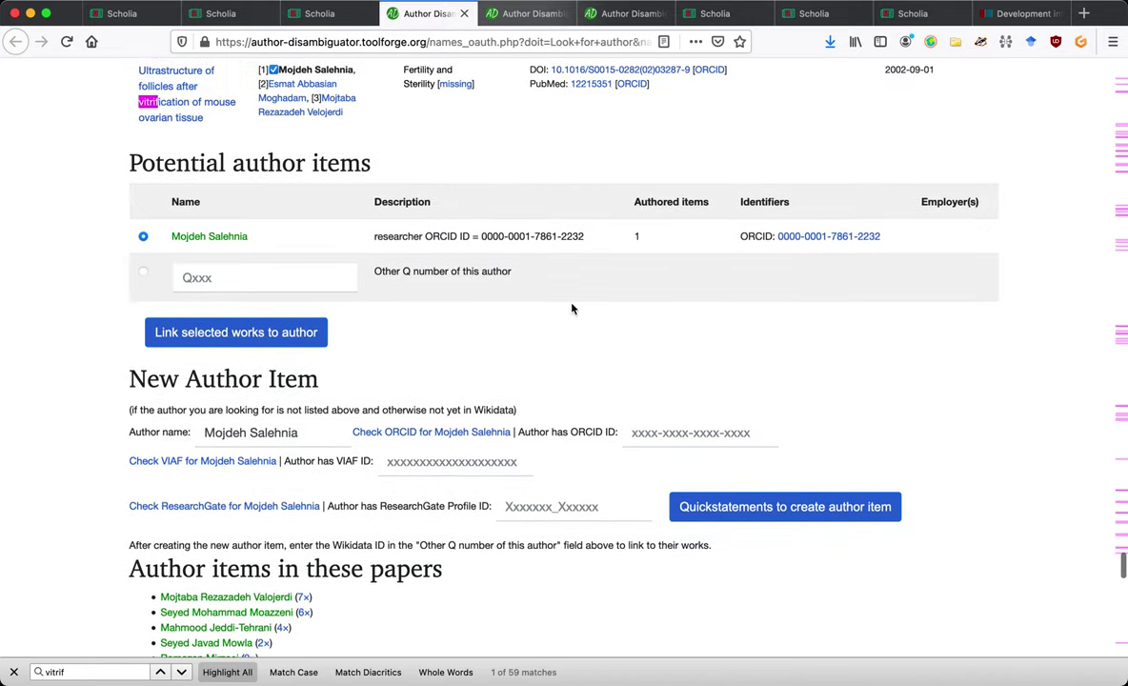
pyautogui.scroll(15, 64, 367)
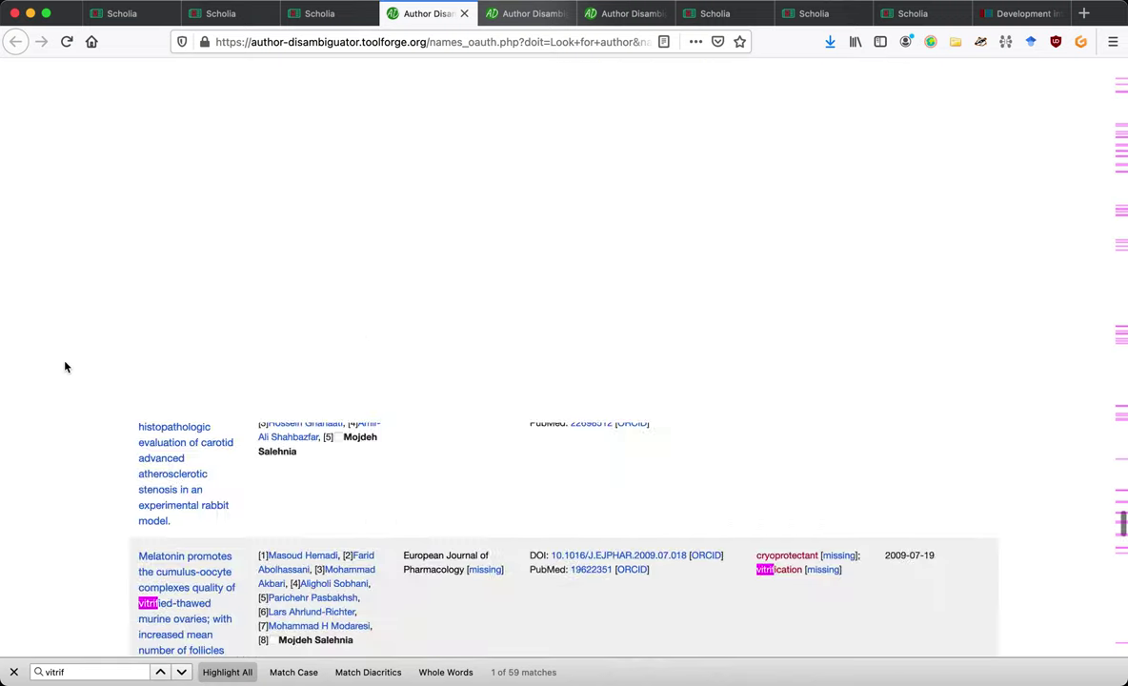
pyautogui.press('super+r')
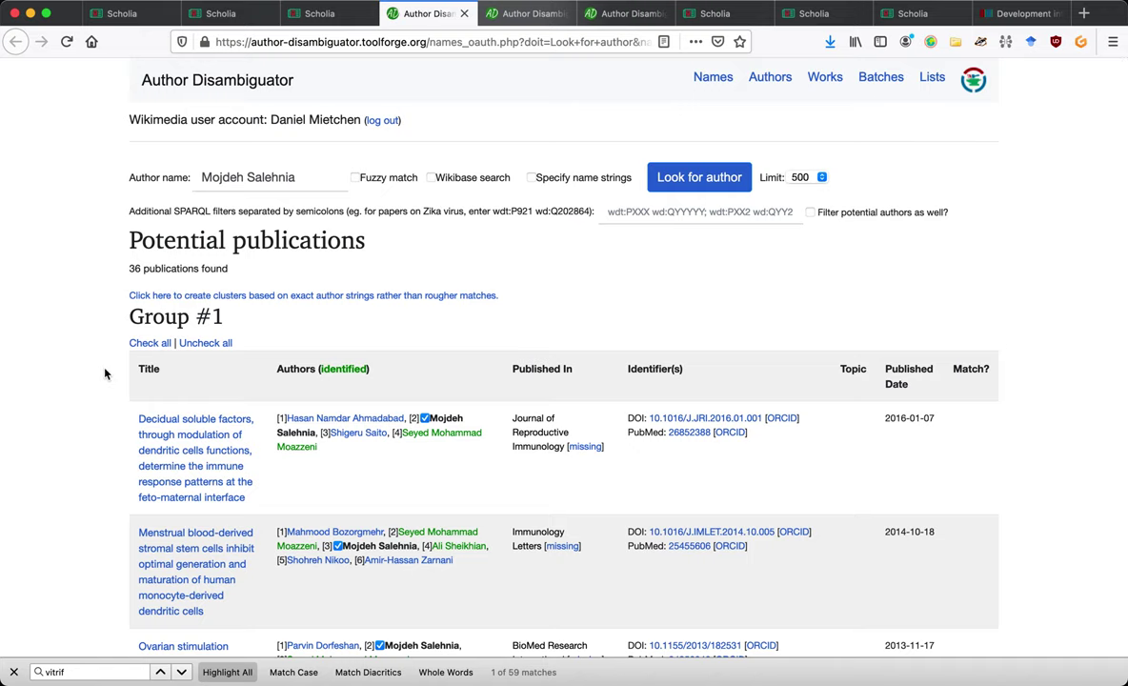
# Examine the Group #1 publications in the refreshed search, including their co-authors and preselected author names.
pyautogui.scroll(-5, 106, 373)
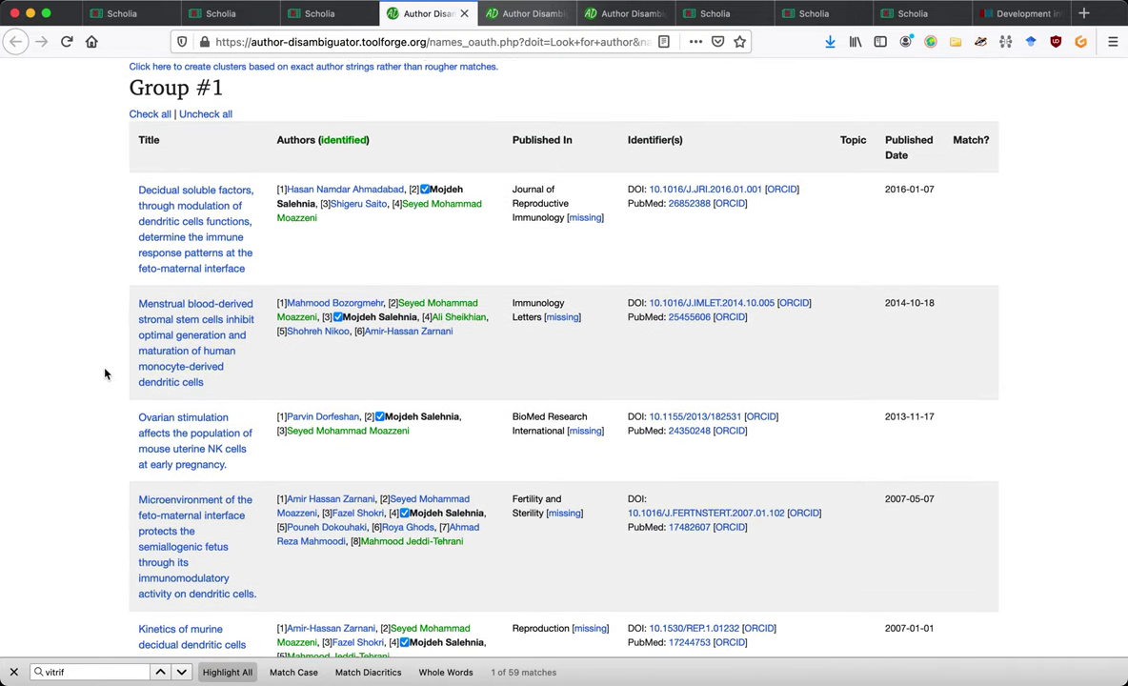
pyautogui.scroll(-10, 106, 373)
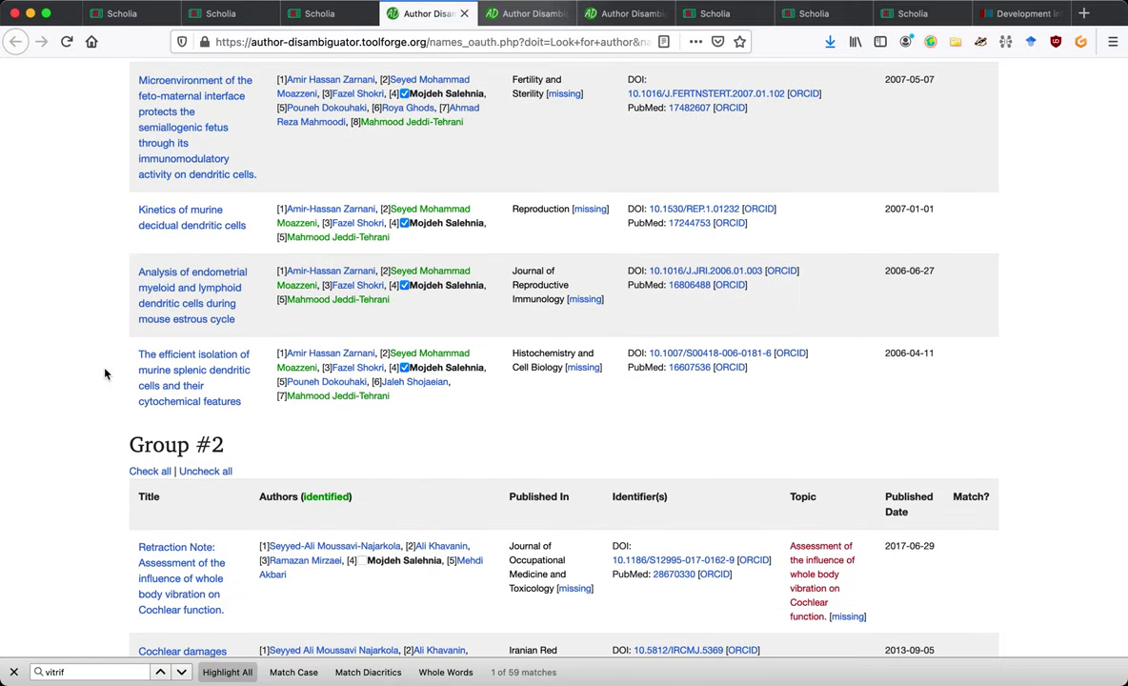
pyautogui.scroll(12, 105, 373)
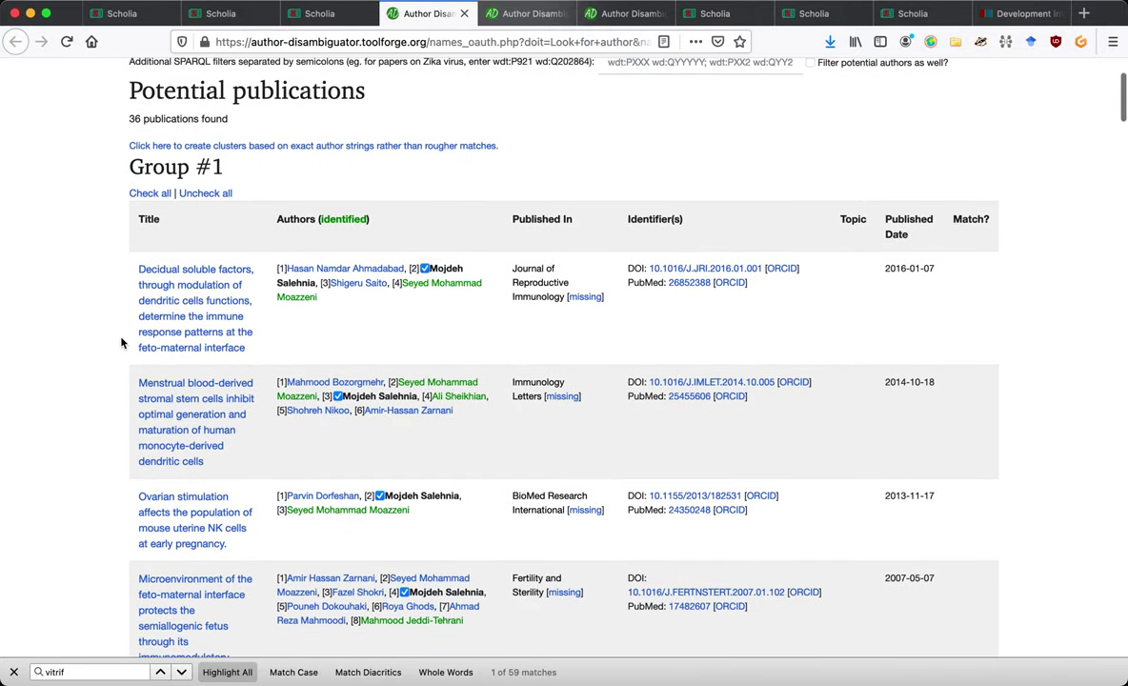
pyautogui.scroll(-1, 121, 343)
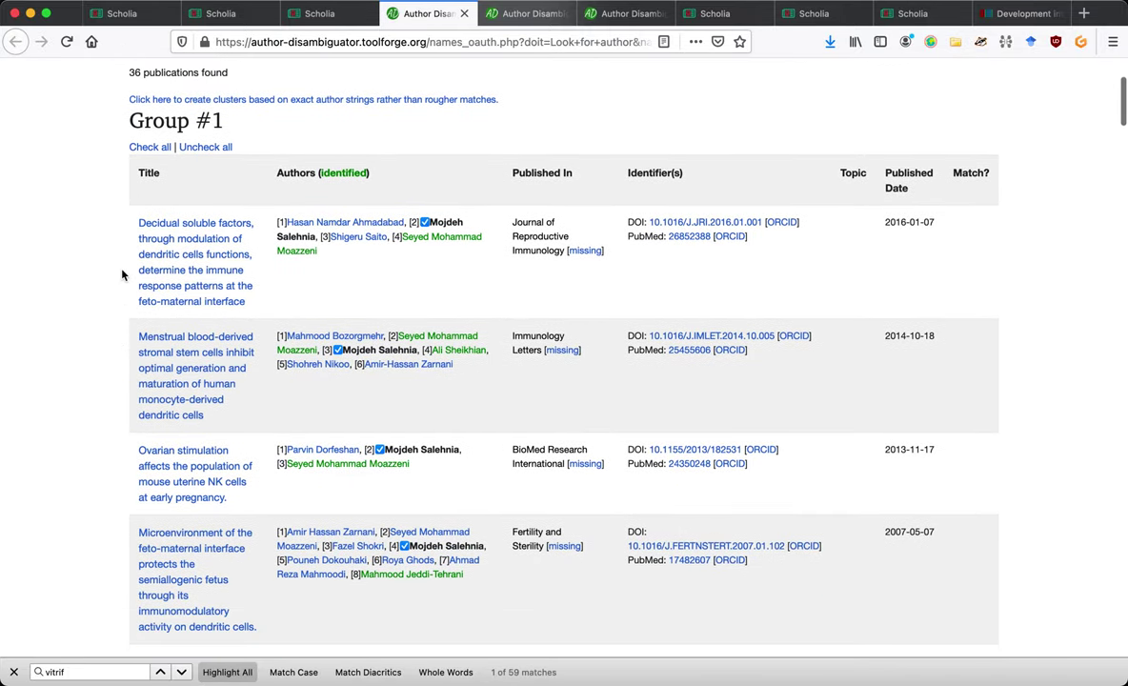
pyautogui.scroll(-1, 121, 275)
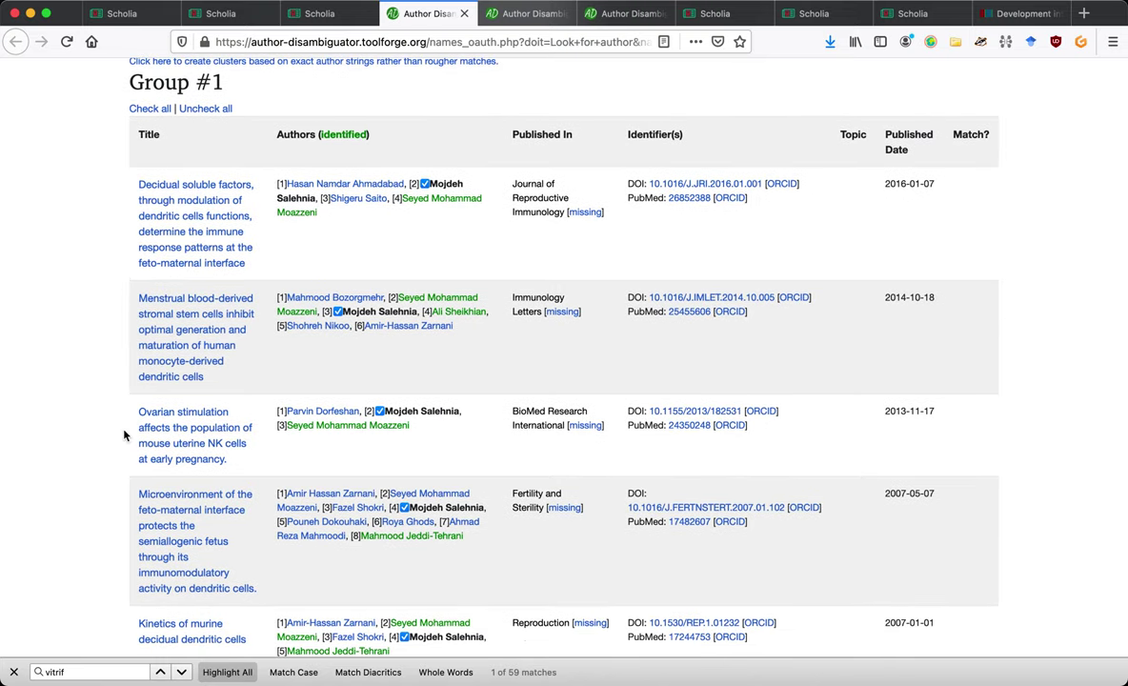
pyautogui.scroll(-3, 124, 435)
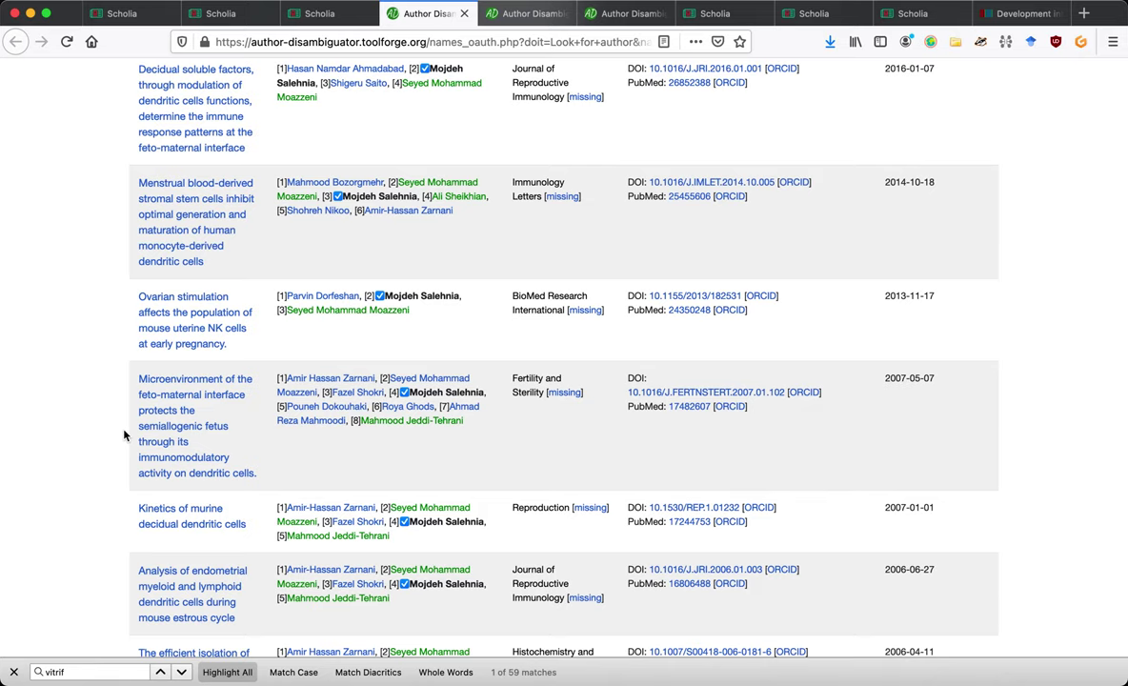
# Review the remaining publications in Groups #2 to #4 and the Misc group, including their topics, co-authors and suggested matches.
pyautogui.scroll(-10, 124, 436)
pyautogui.scroll(-1, 124, 436)
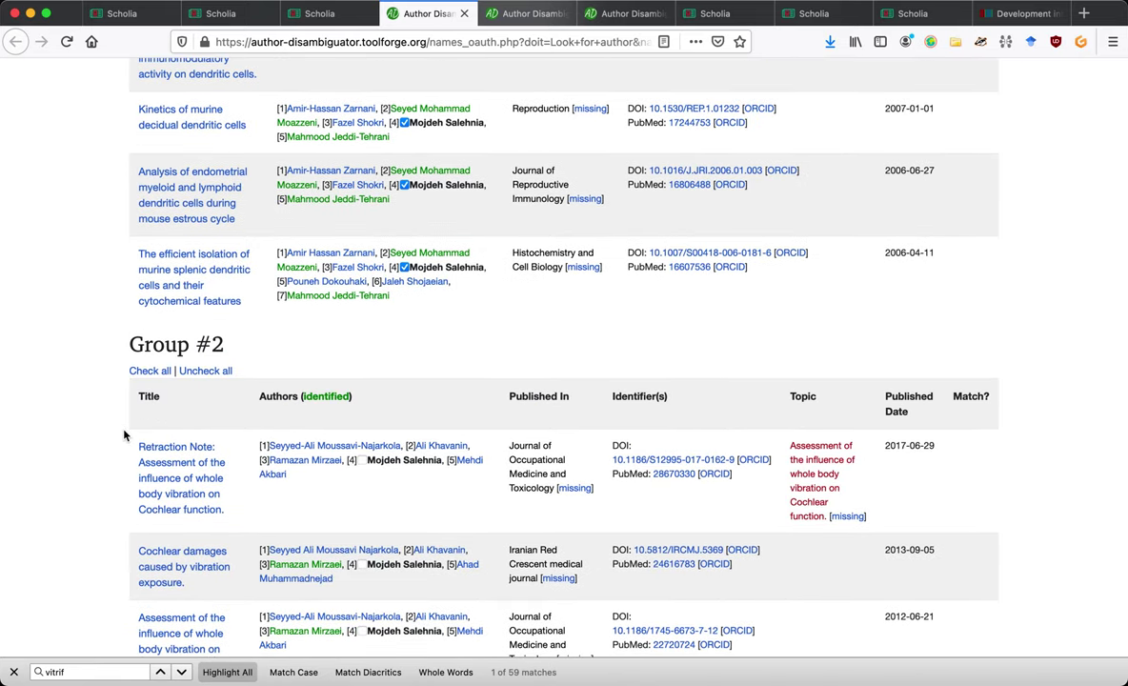
pyautogui.scroll(-7, 124, 435)
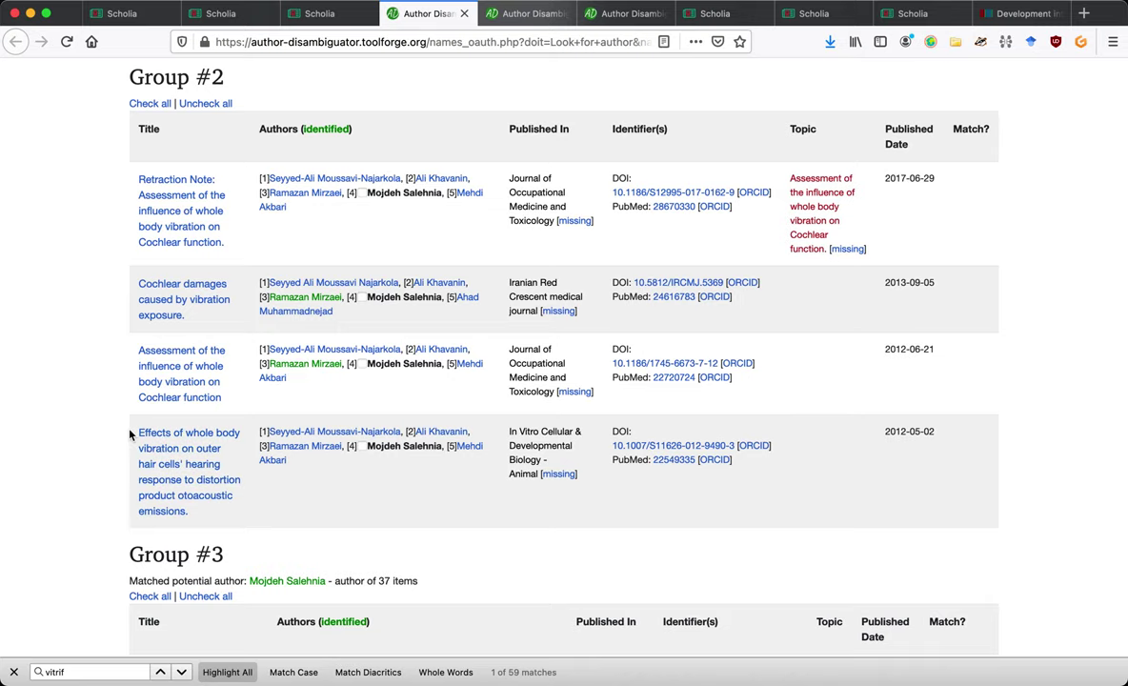
pyautogui.scroll(-8, 131, 435)
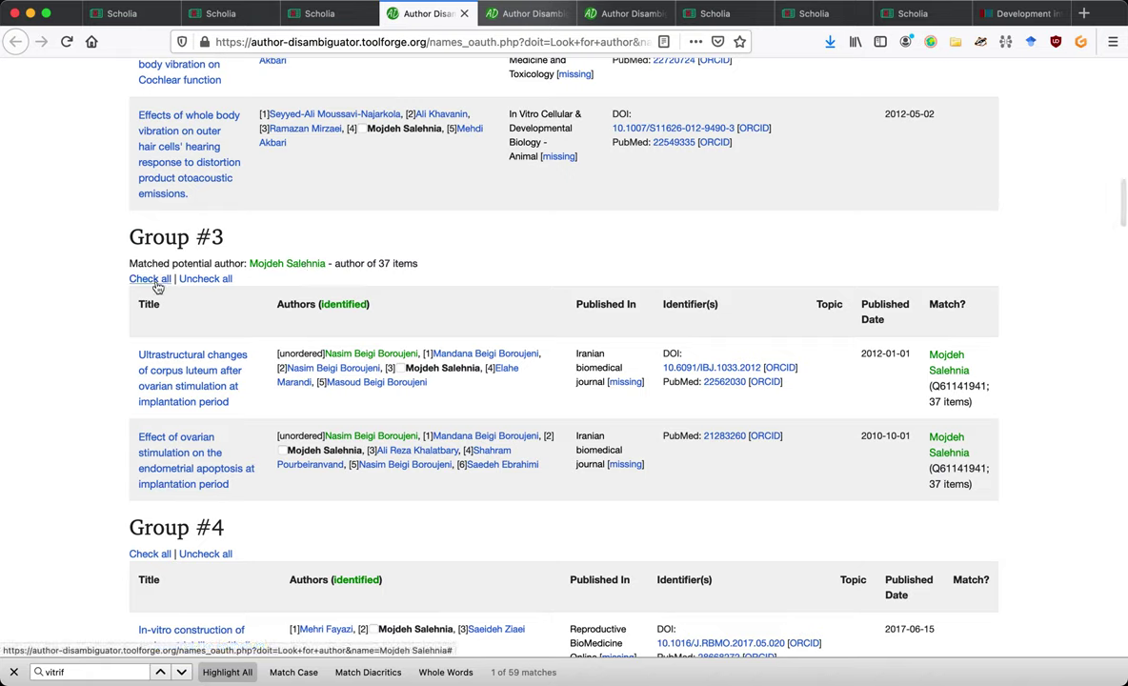
pyautogui.scroll(-3, 112, 363)
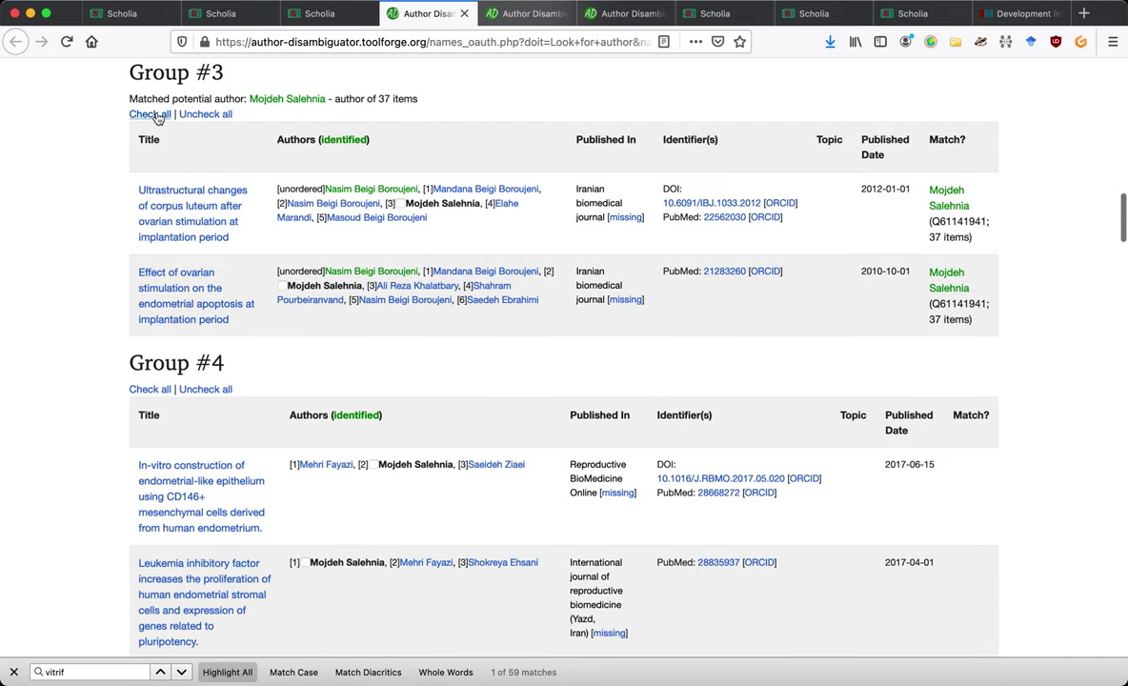
pyautogui.scroll(-3, 133, 183)
pyautogui.scroll(-10, 133, 183)
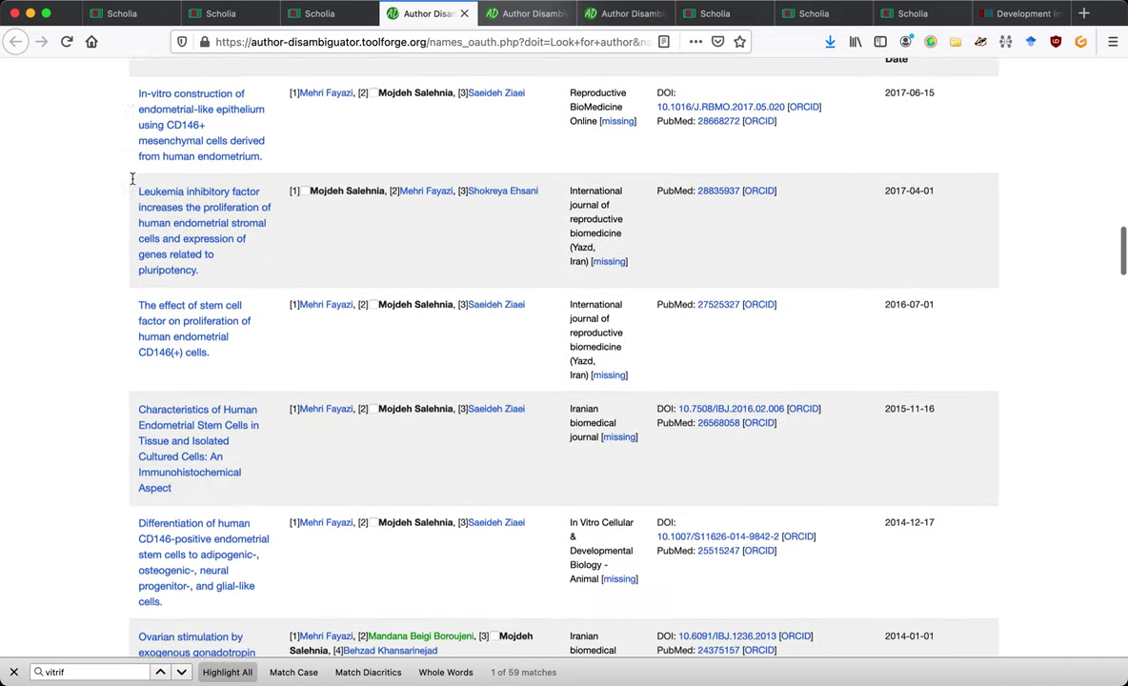
pyautogui.scroll(-3, 133, 182)
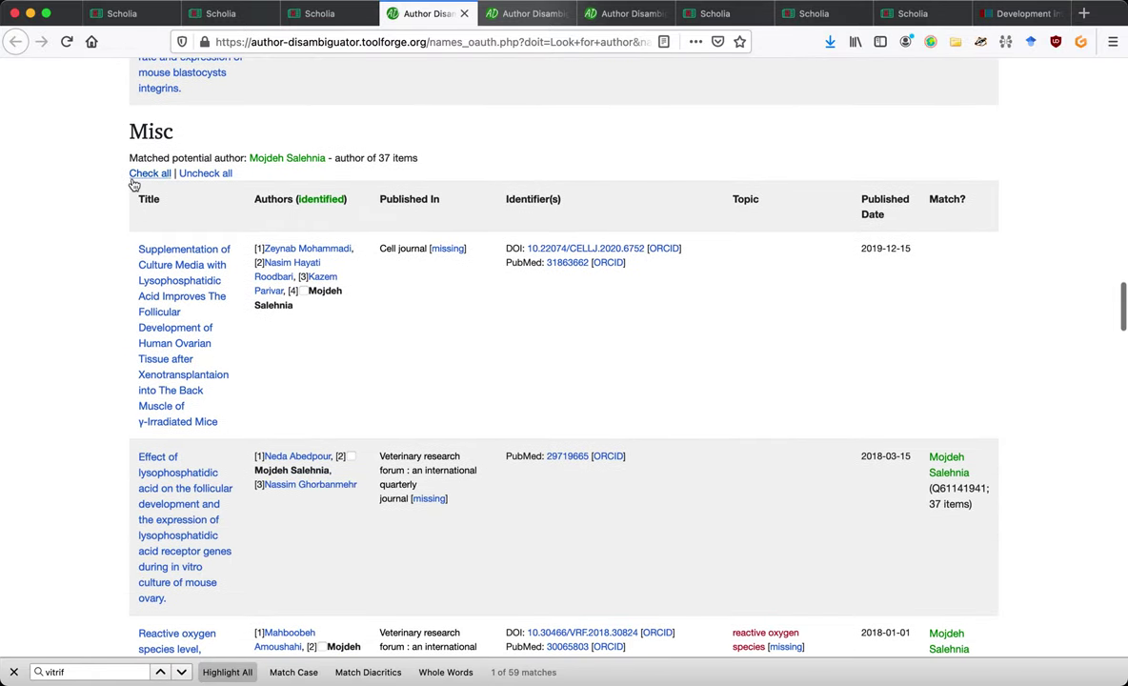
pyautogui.scroll(-3, 133, 183)
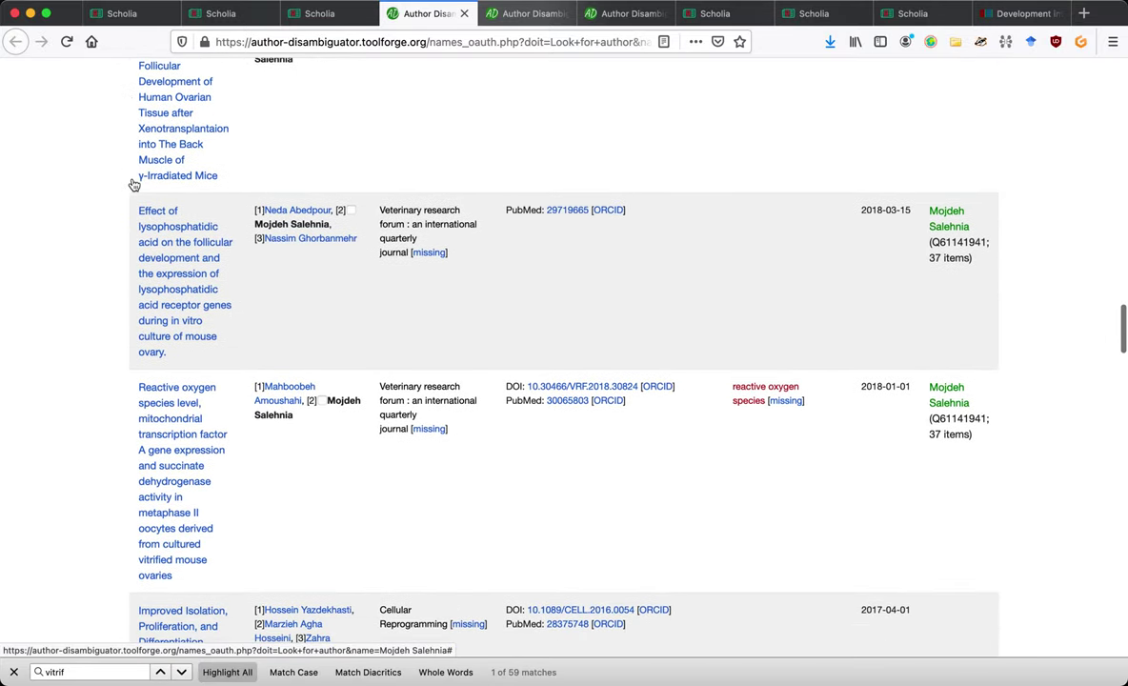
pyautogui.scroll(-4, 117, 260)
pyautogui.scroll(-6, 118, 260)
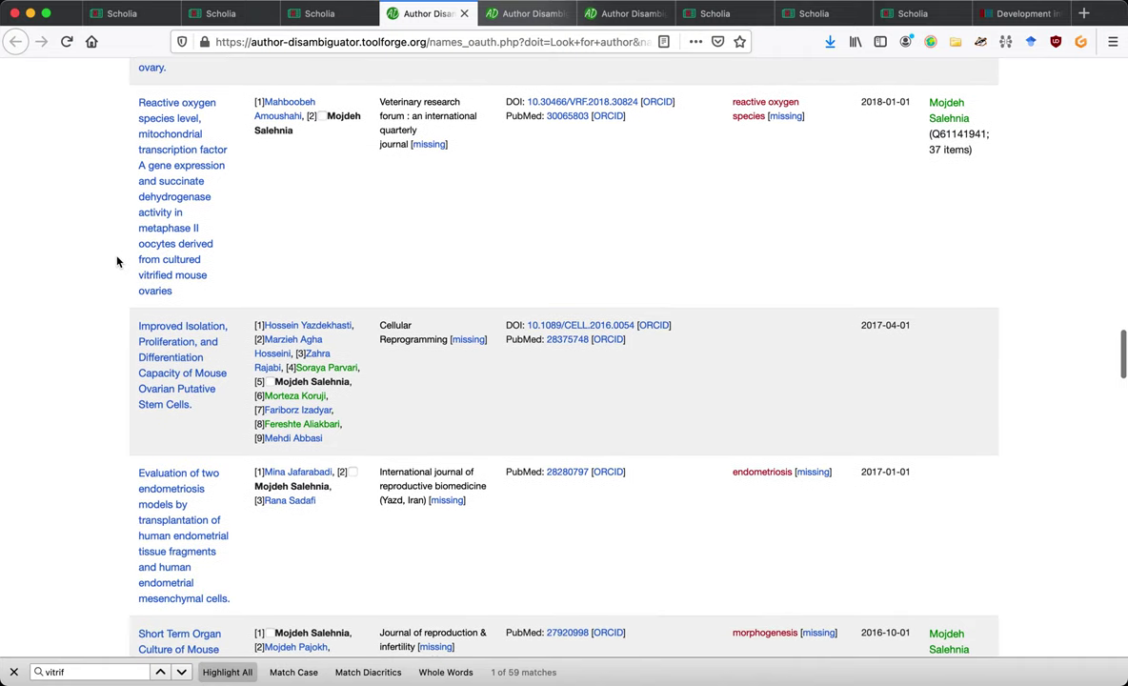
pyautogui.scroll(-10, 118, 260)
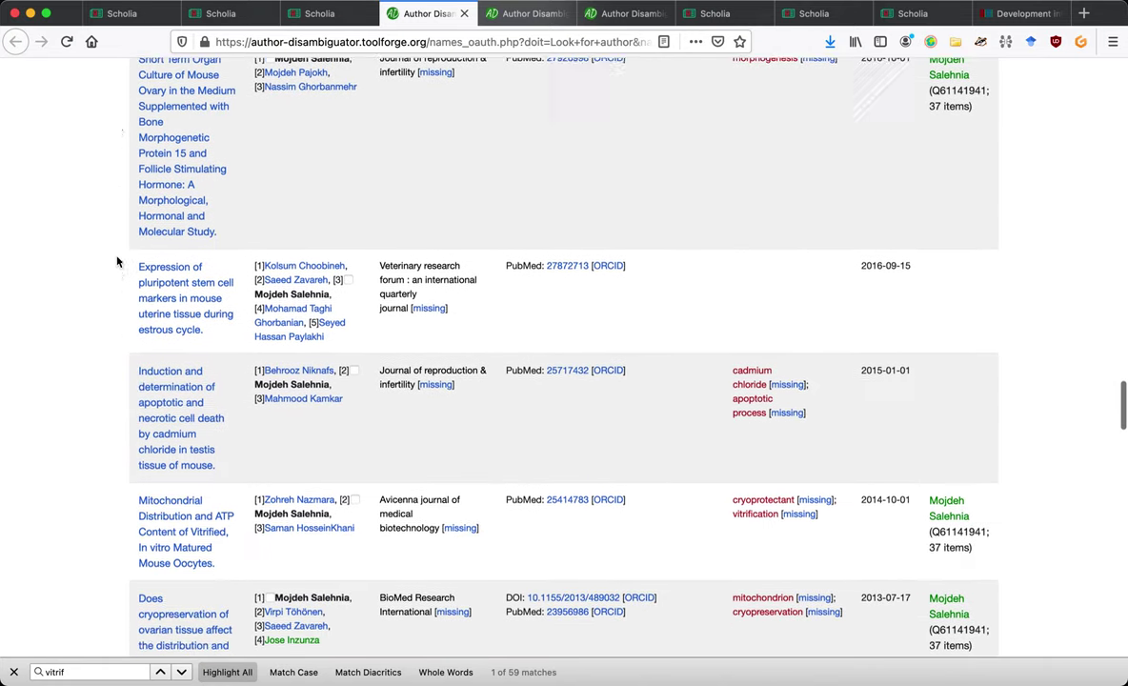
pyautogui.scroll(1, 117, 261)
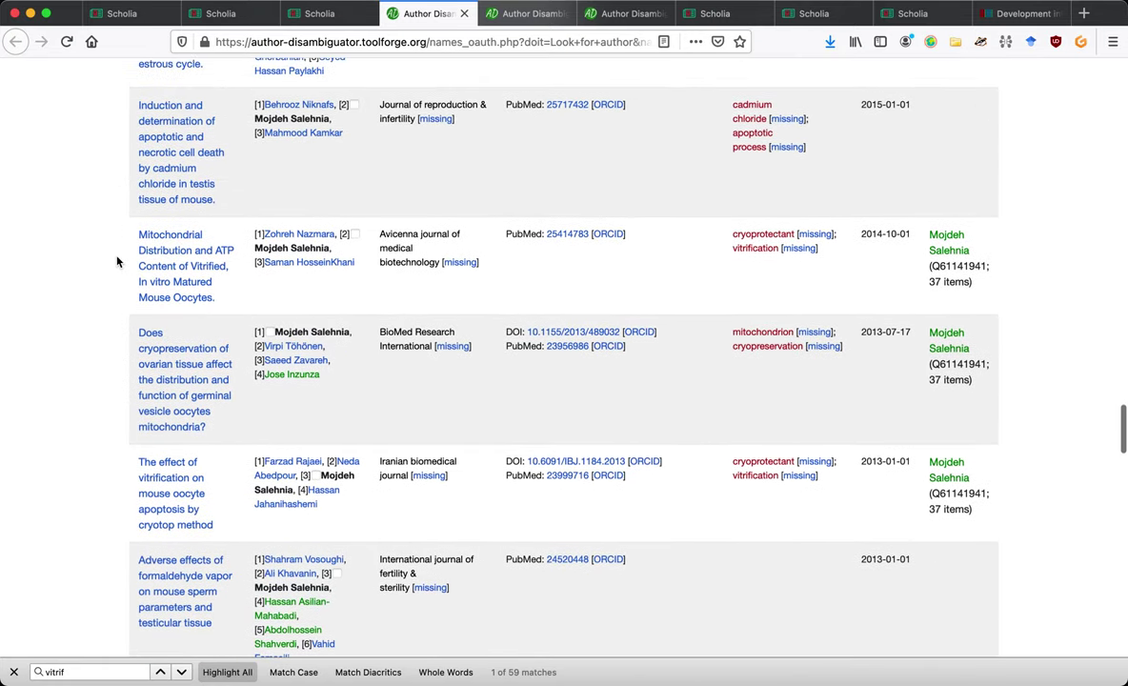
# Search the page for "vitrif" and select the author's name on the 2018 reactive oxygen species paper about vitrified mouse ovaries.
pyautogui.press('BackSpace')
pyautogui.press('BackSpace')
pyautogui.press('BackSpace')
pyautogui.press('BackSpace')
pyautogui.write('tirf')
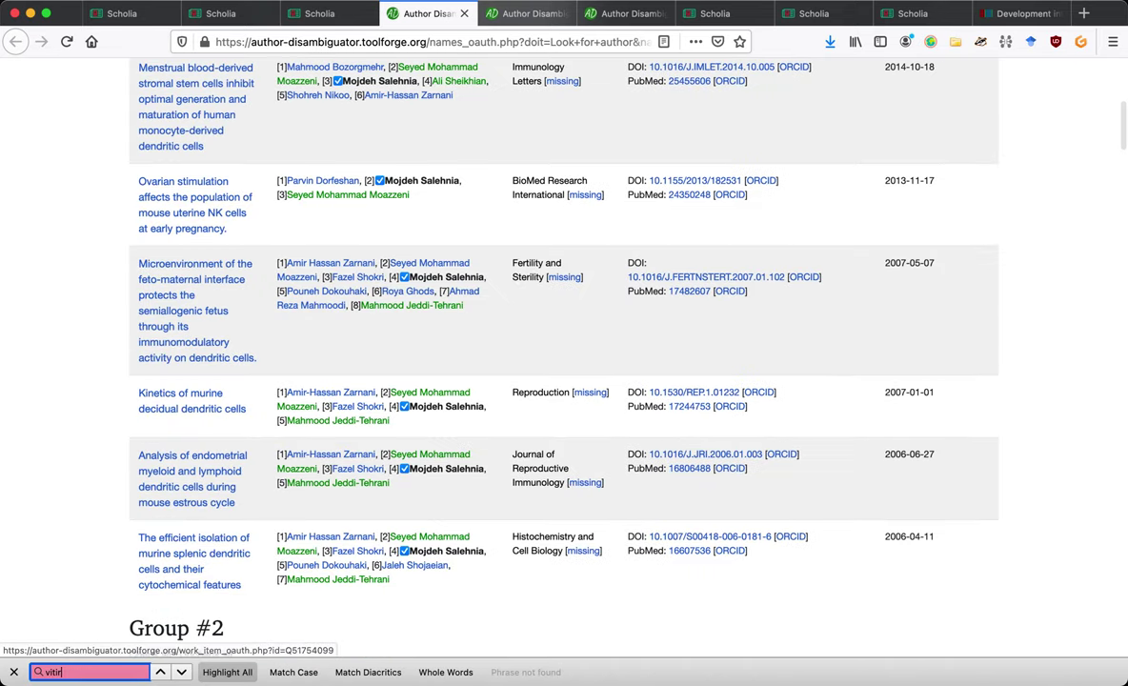
pyautogui.press('BackSpace')
pyautogui.press('BackSpace')
pyautogui.press('BackSpace')
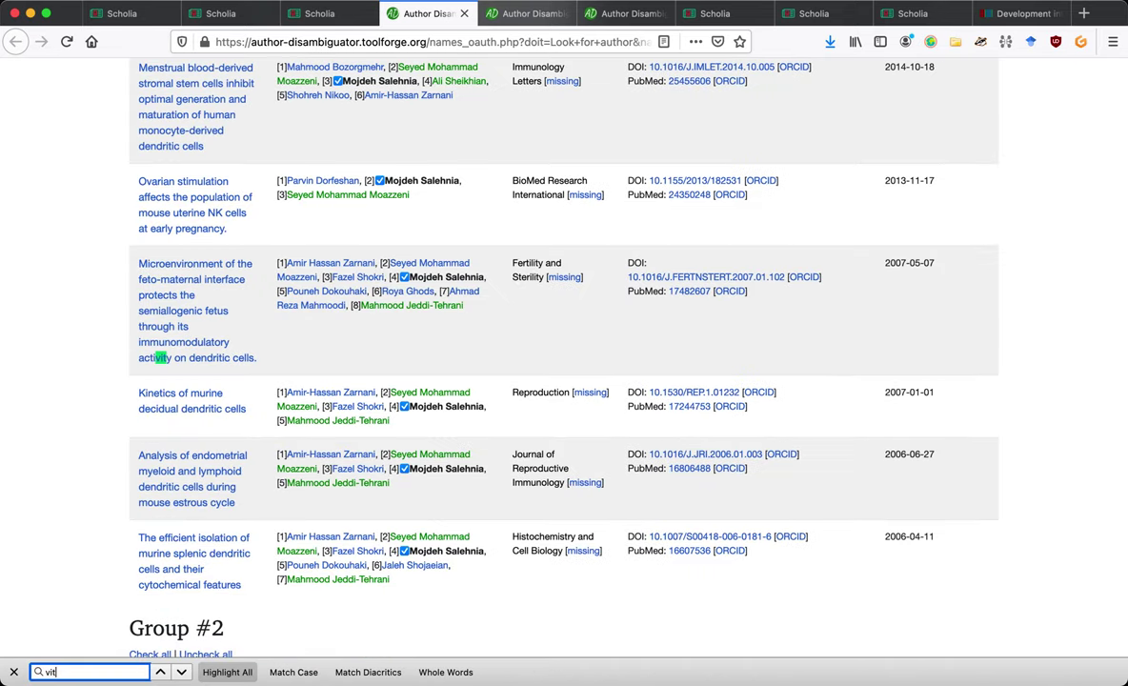
pyautogui.write('rif')
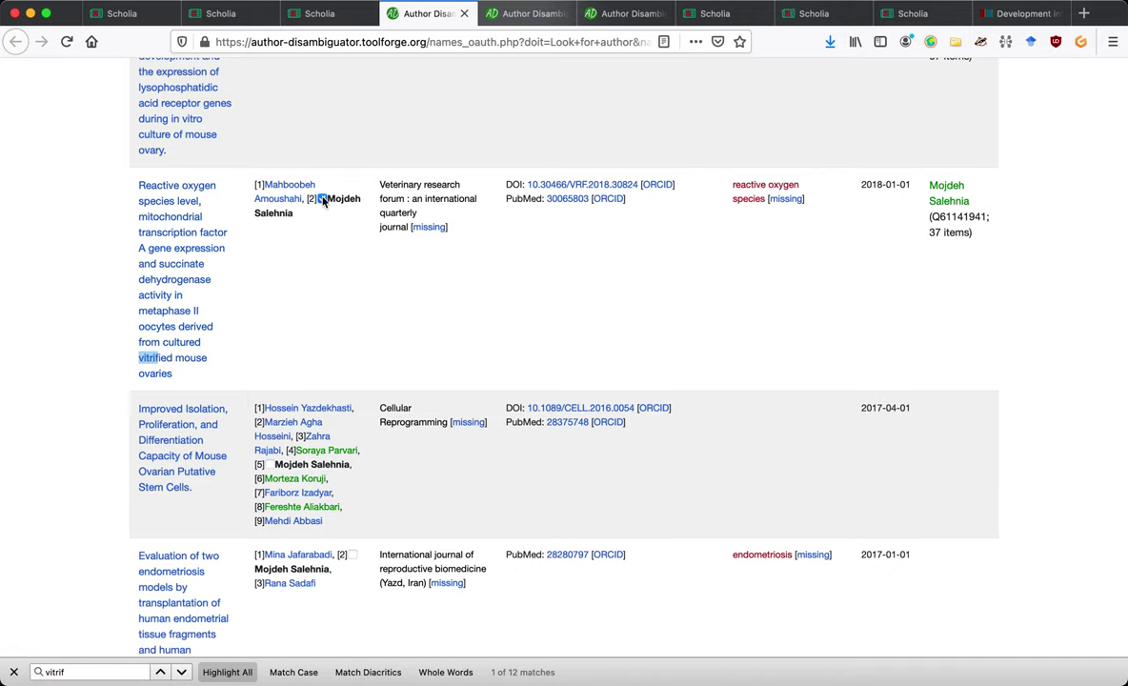
# Select the author's name on the 2014 vitrified mouse oocytes mitochondria paper and the 2013 cryotop vitrification paper in the Misc group.
pyautogui.scroll(10, 322, 200)
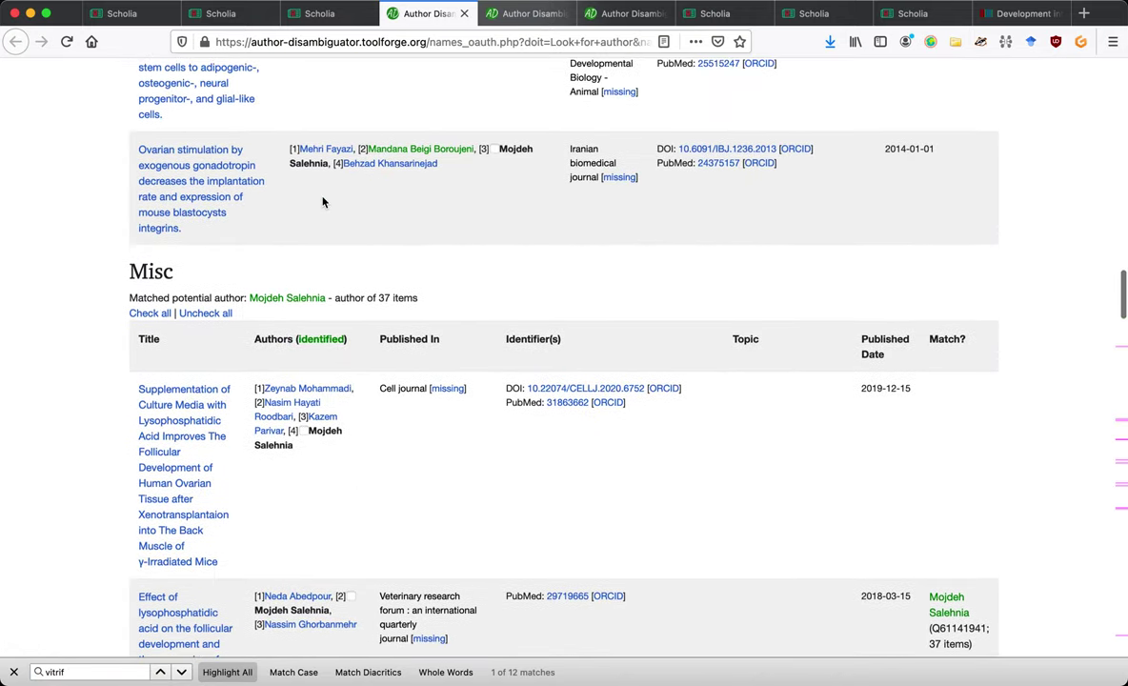
pyautogui.scroll(-2, 322, 200)
pyautogui.scroll(-15, 322, 200)
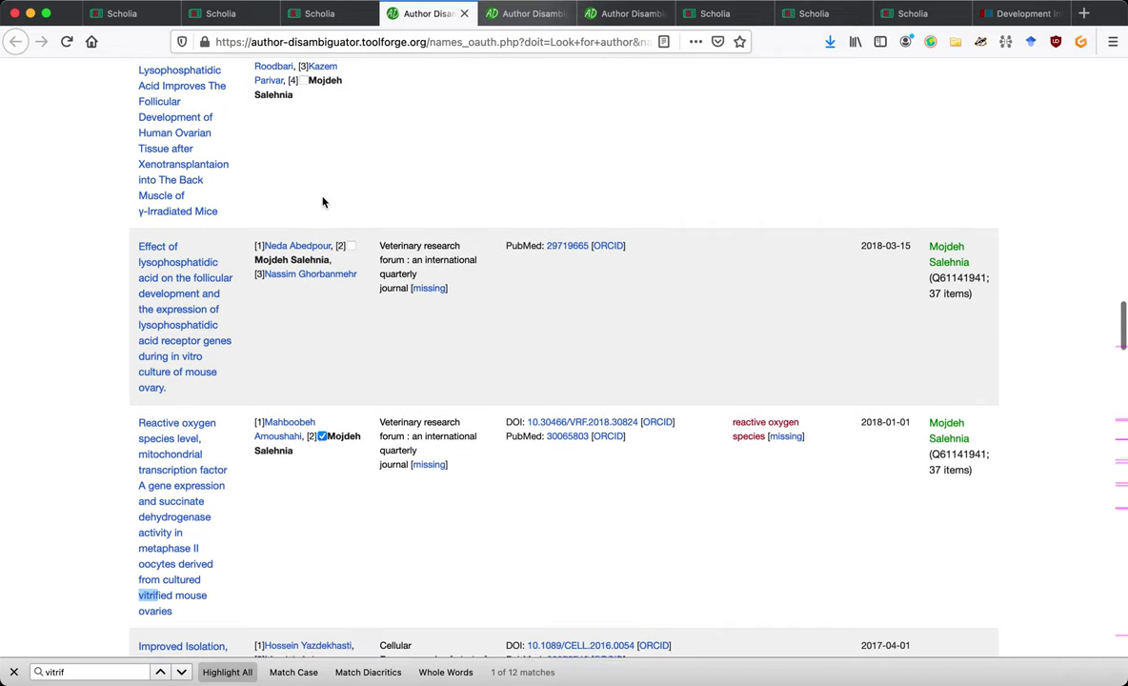
pyautogui.scroll(-8, 322, 200)
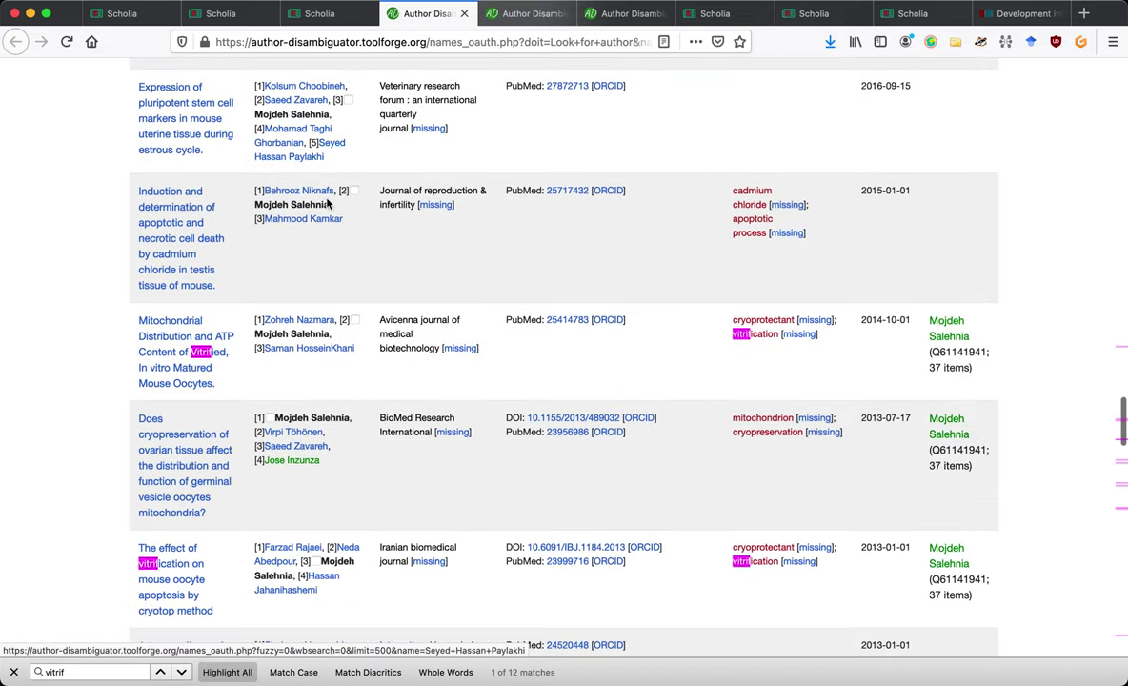
pyautogui.click(354, 319)
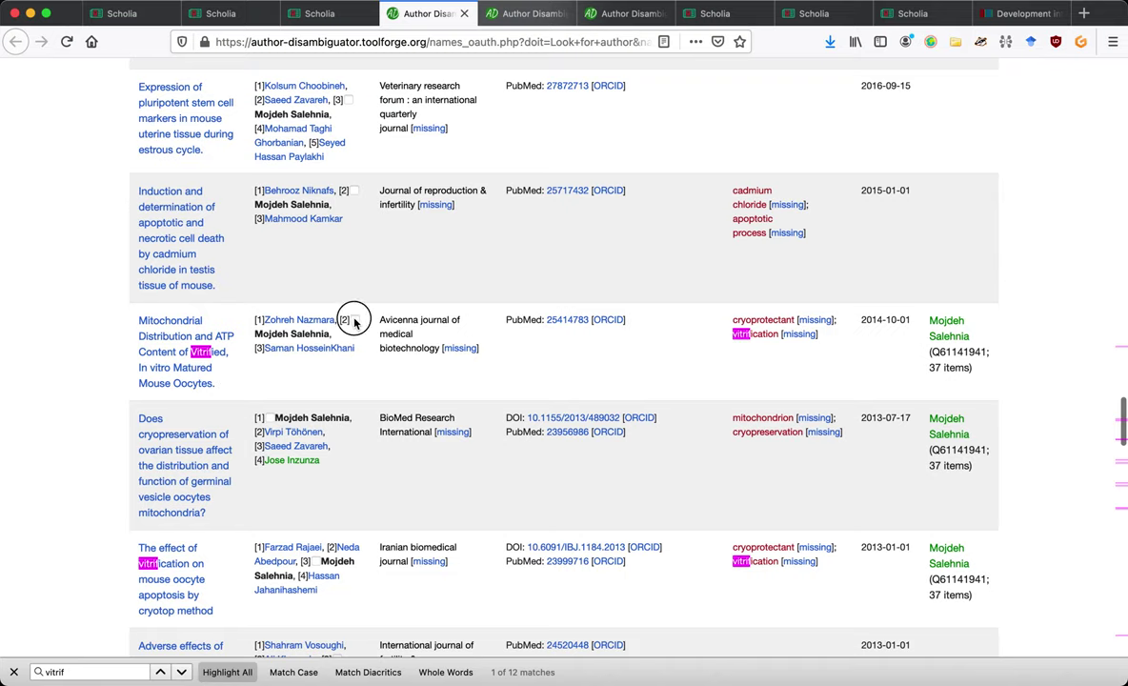
pyautogui.click(316, 561)
# Select the author's name on the 2013 ovarian tissue cryopreservation paper and the 2012 human ovarian tissue apoptosis paper.
pyautogui.scroll(-6, 319, 565)
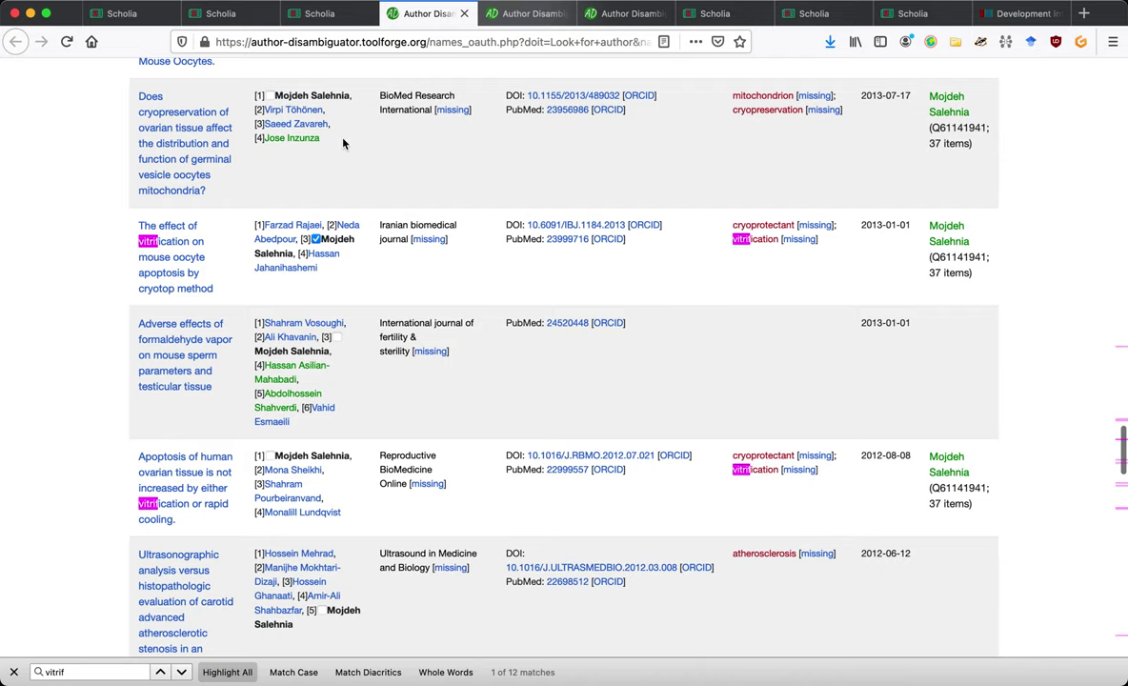
pyautogui.click(267, 95)
pyautogui.scroll(-3, 284, 300)
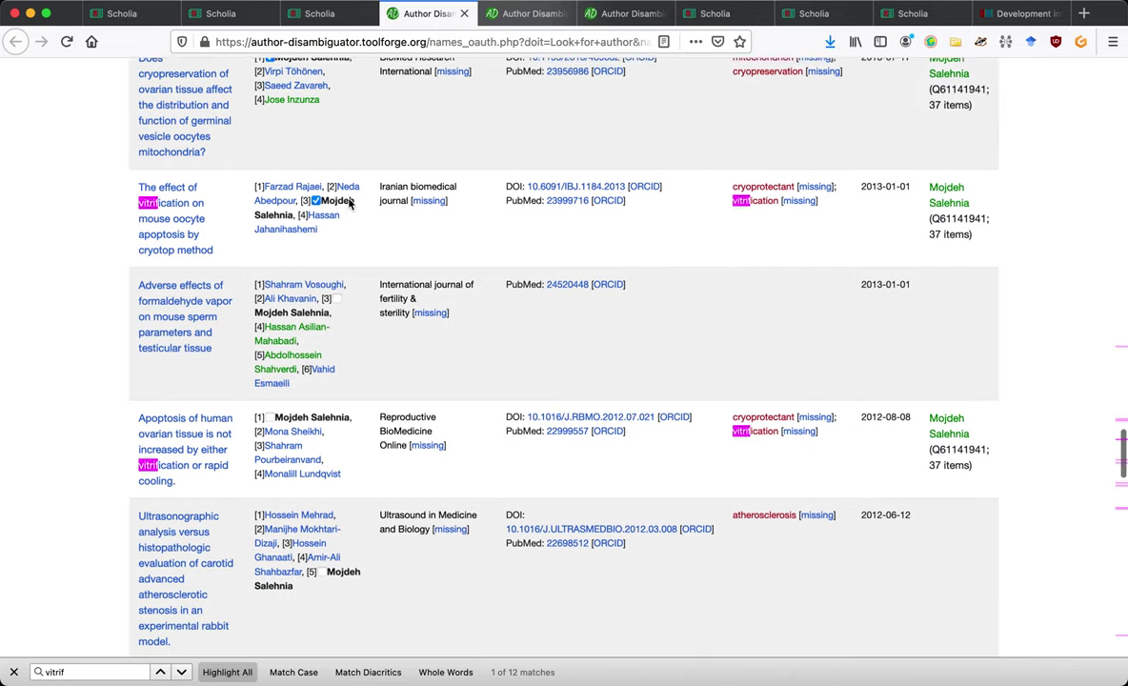
pyautogui.click(270, 324)
# Select the author's name on the 2009 melatonin paper and the 2002 autograft of vitrified mouse ovaries paper.
pyautogui.scroll(-5, 272, 329)
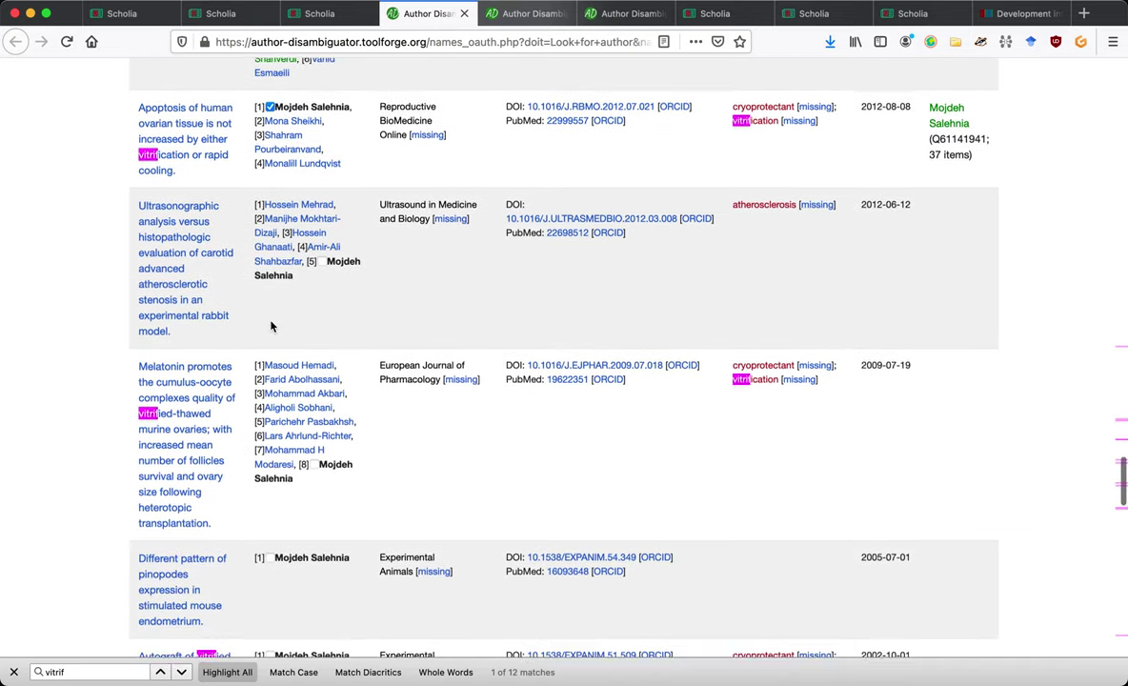
pyautogui.click(314, 435)
pyautogui.scroll(-4, 314, 434)
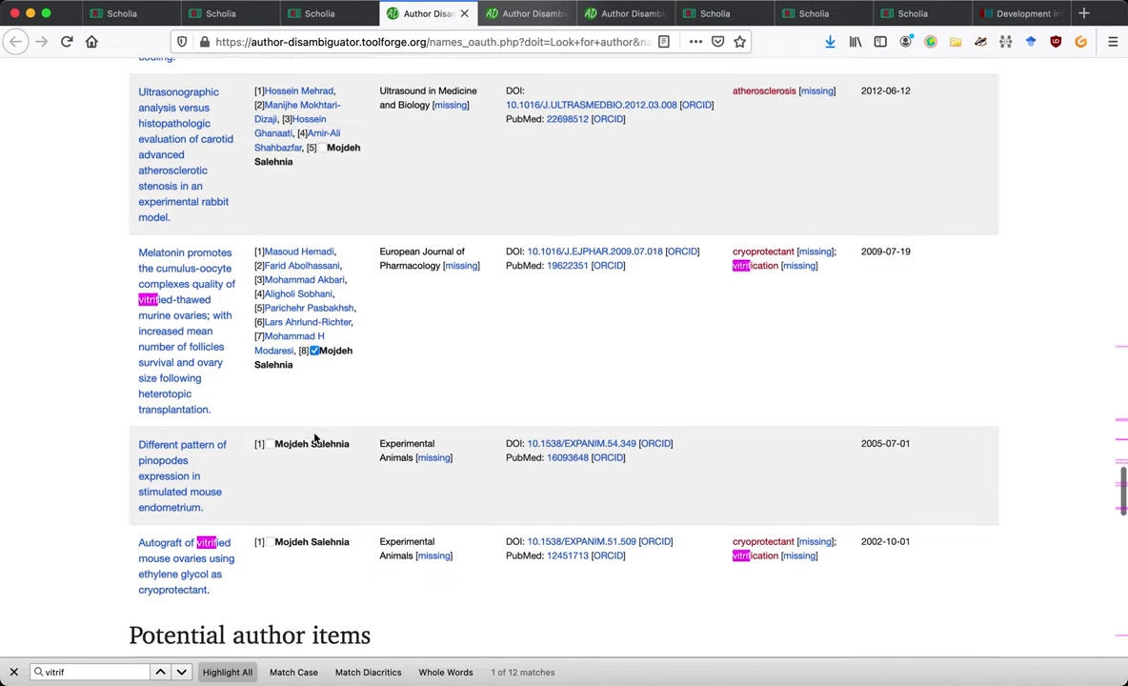
pyautogui.click(271, 436)
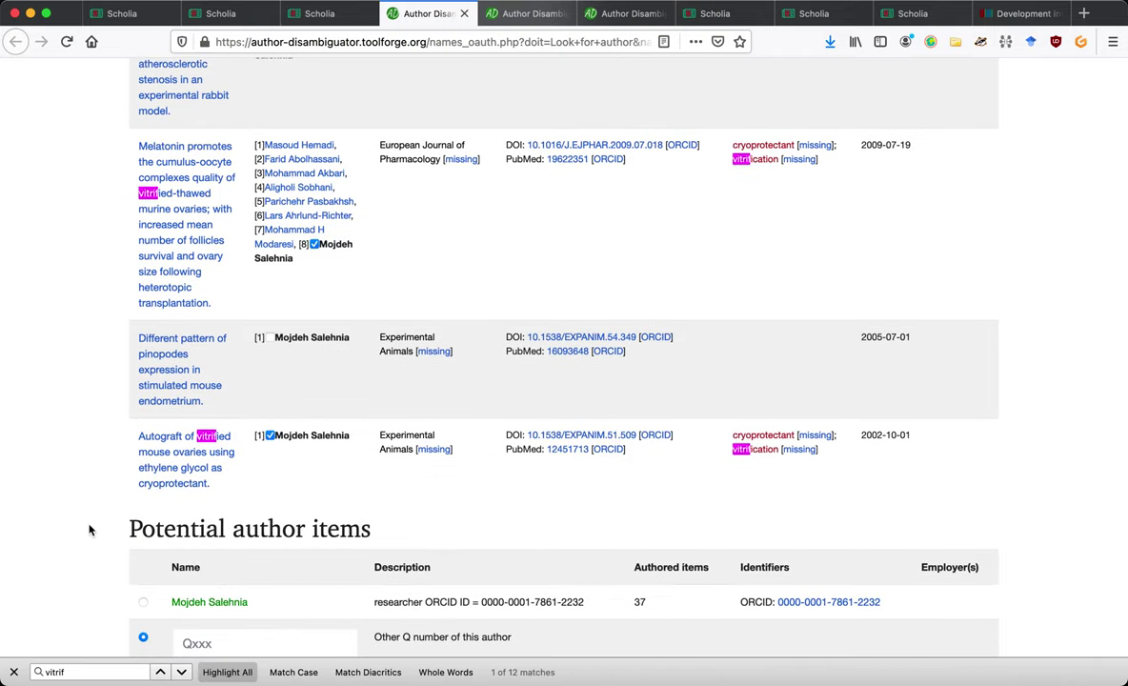
# Choose the existing author item with the matching ORCID record and link the selected works to it.
pyautogui.scroll(-2, 95, 527)
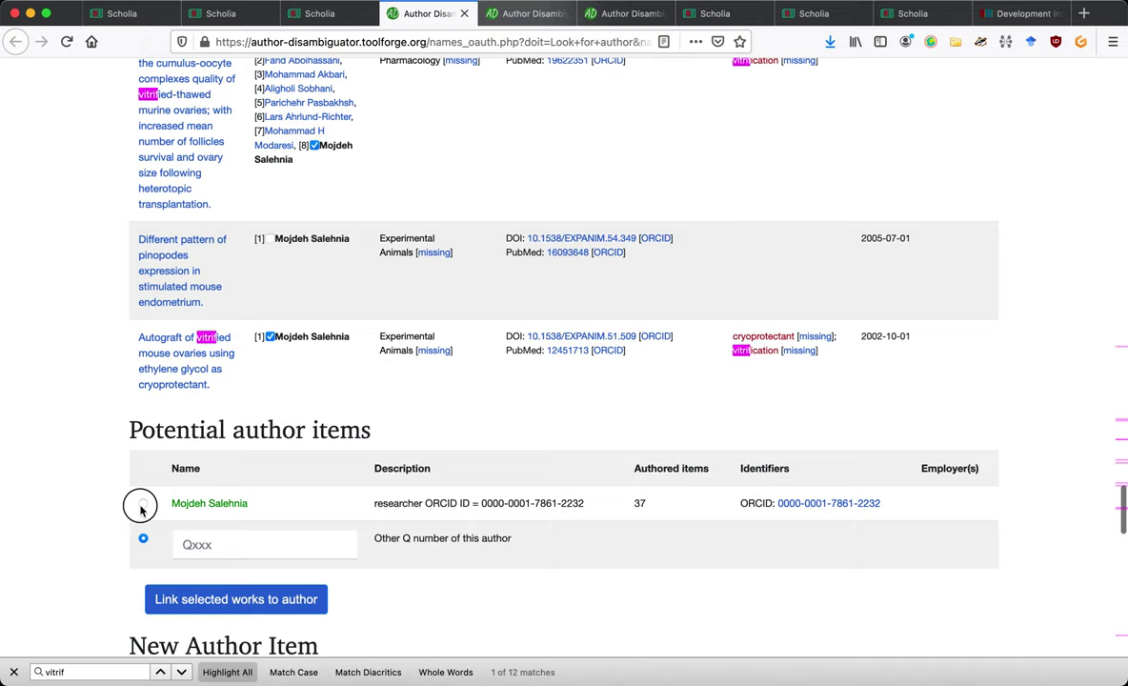
pyautogui.click(143, 503)
pyautogui.click(194, 600)
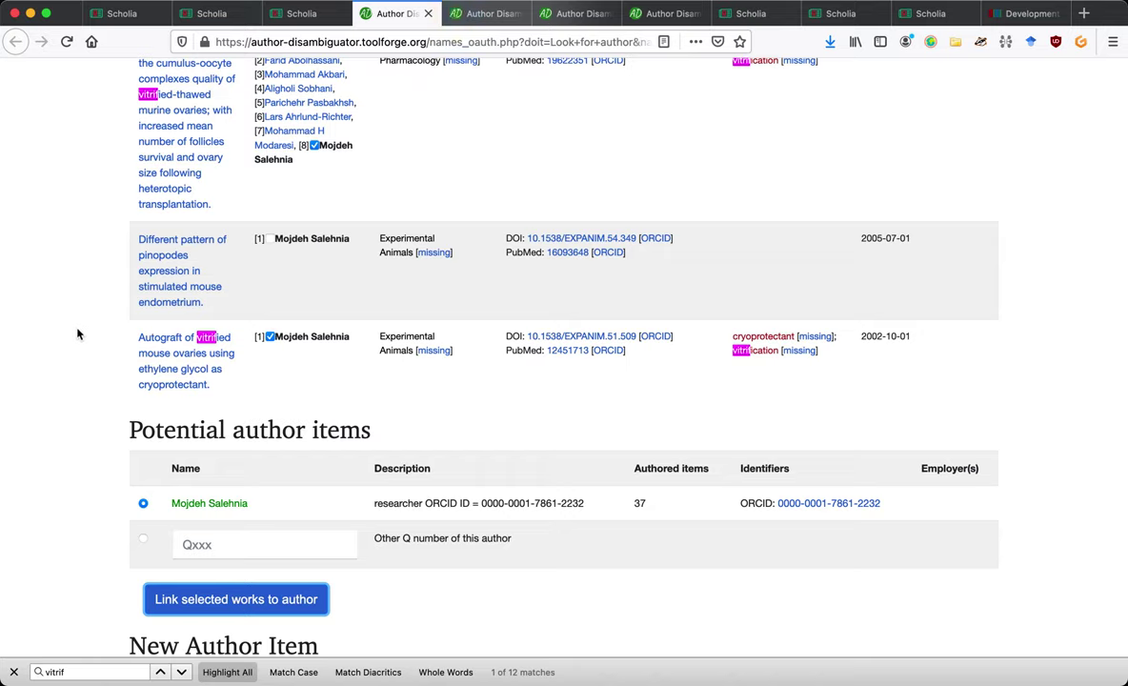
pyautogui.moveTo(353, 337); pyautogui.dragTo(278, 345)
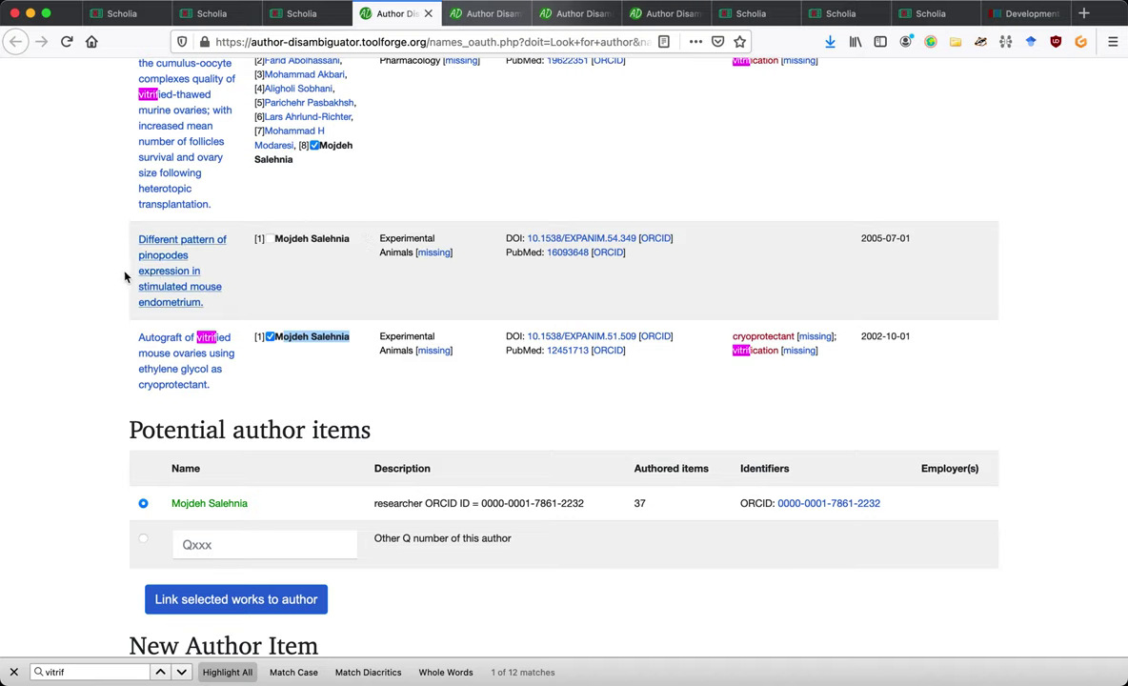
pyautogui.scroll(3, 122, 267)
pyautogui.scroll(-6, 119, 286)
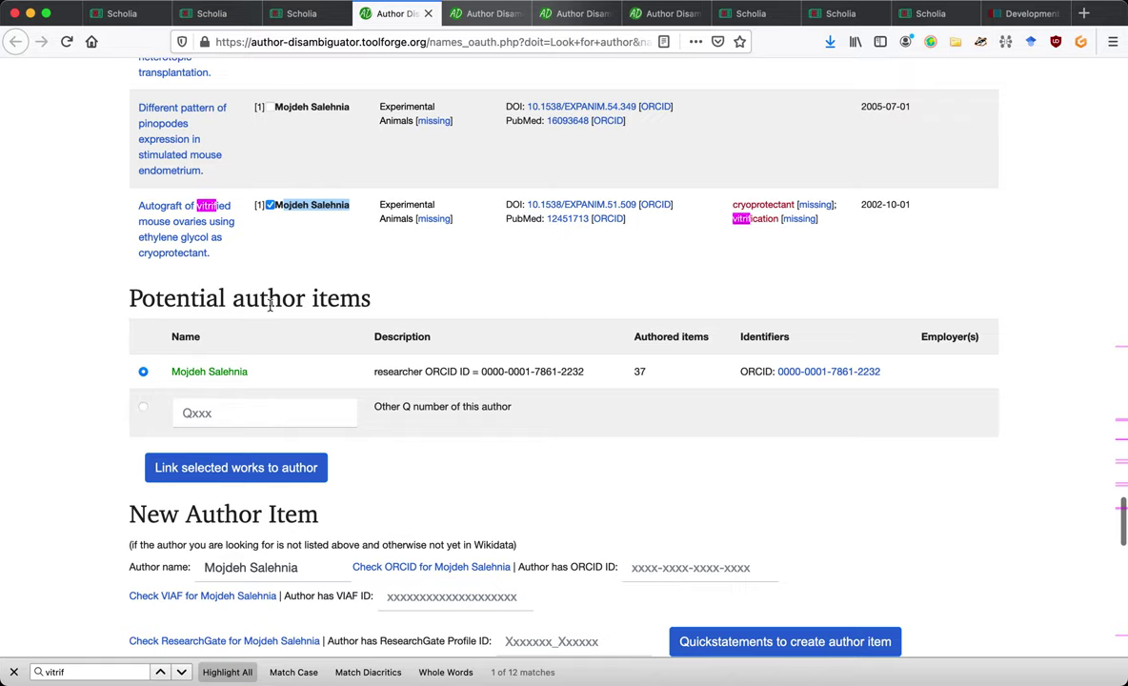
pyautogui.scroll(10, 321, 308)
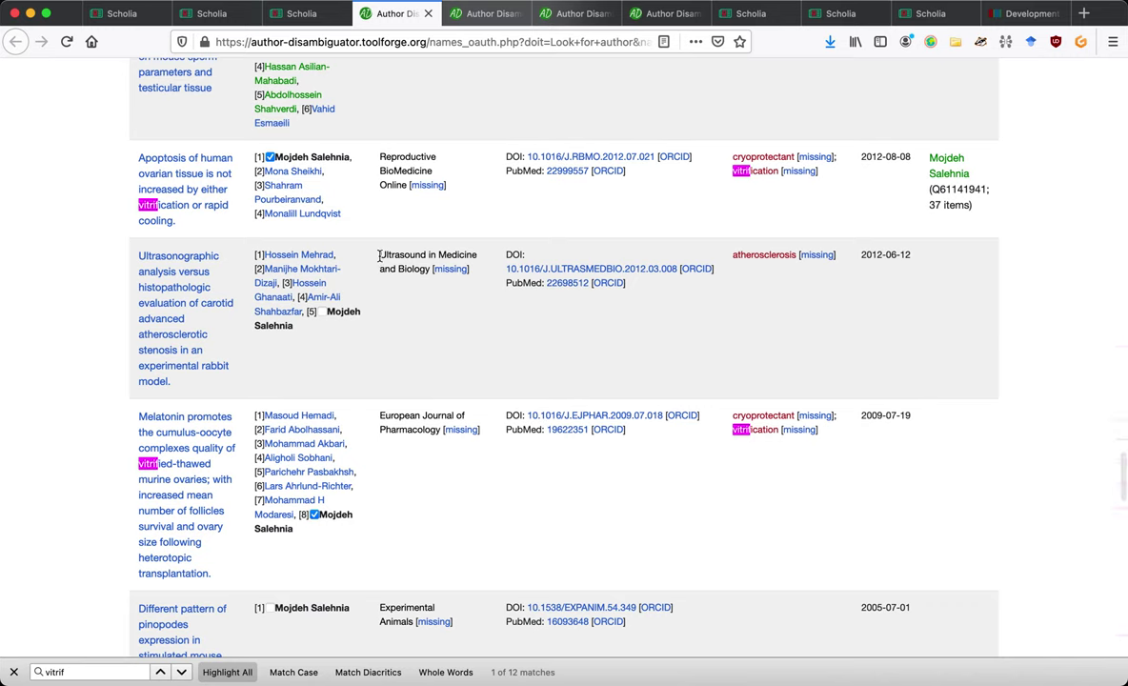
# Check the processing status of the author-linking batch and close its page.
pyautogui.hotkey('ctrl', 'Tab')
pyautogui.scroll(-3, 379, 256)
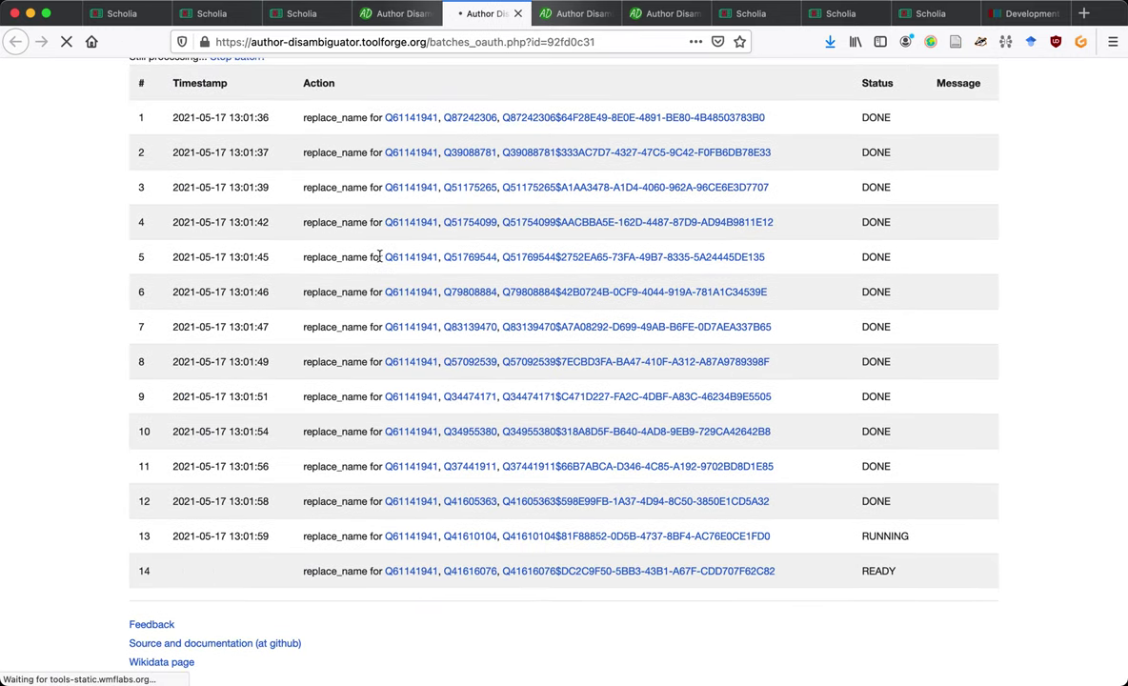
pyautogui.hotkey('ctrl', 'w')
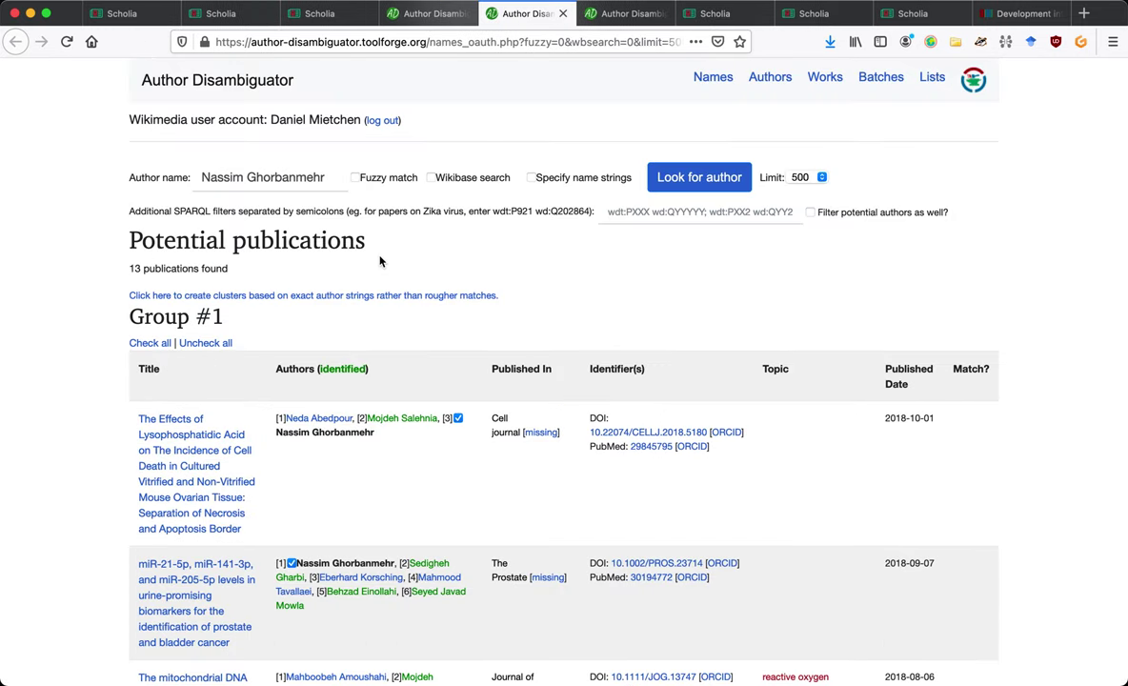
# Reload the author's Scholia profile to check the publication list, and close the profile and its curation page.
pyautogui.hotkey('ctrl', 'Tab')
pyautogui.hotkey('ctrl', 'Tab')
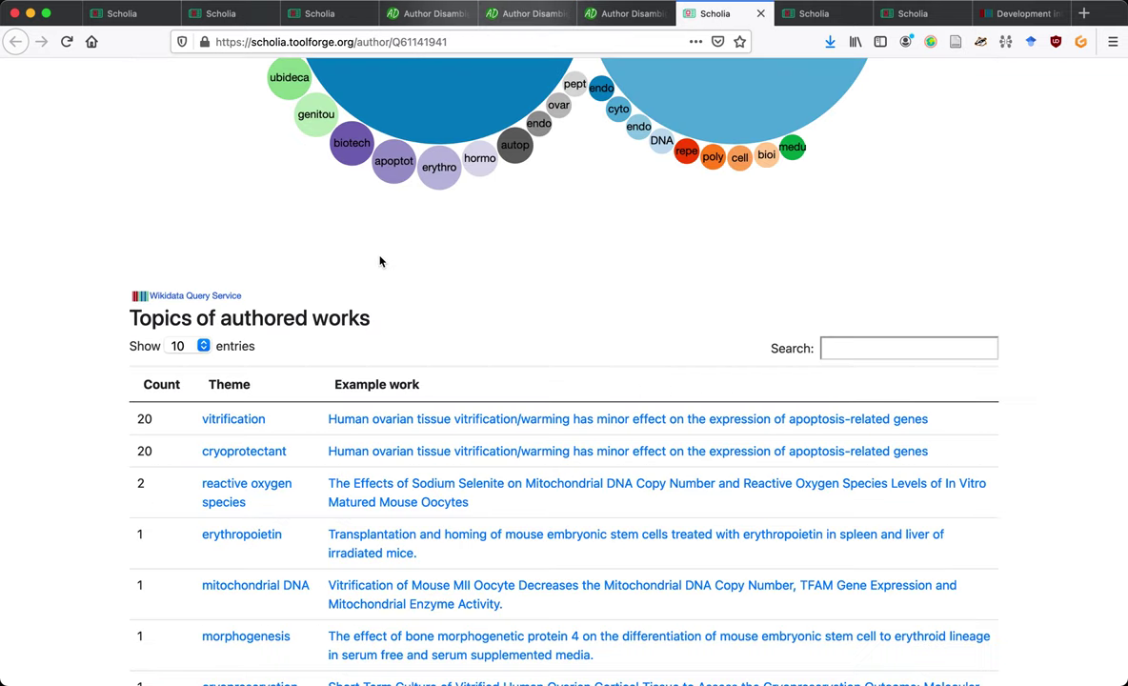
pyautogui.press('Home')
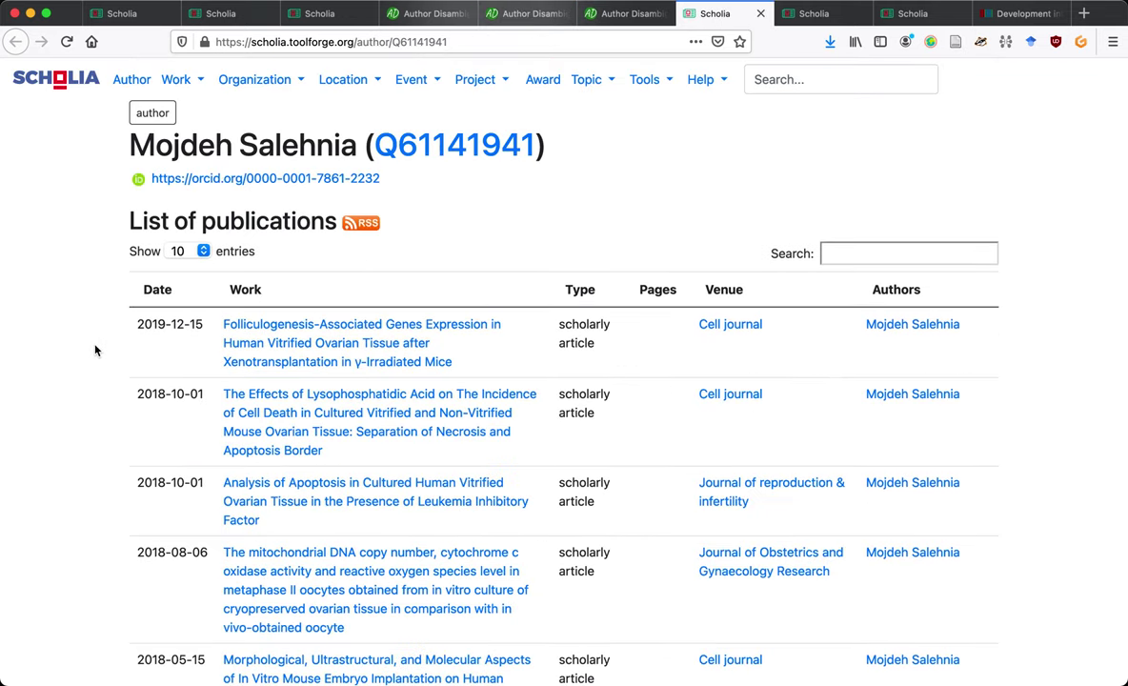
pyautogui.scroll(-5, 95, 351)
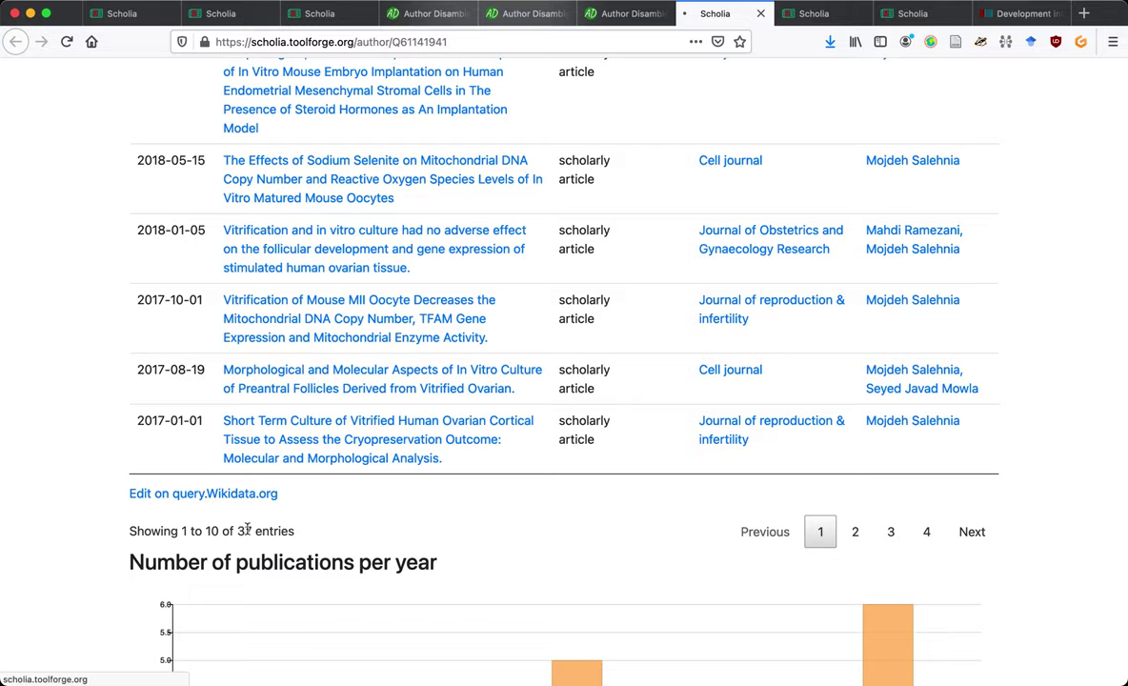
pyautogui.press('super+r')
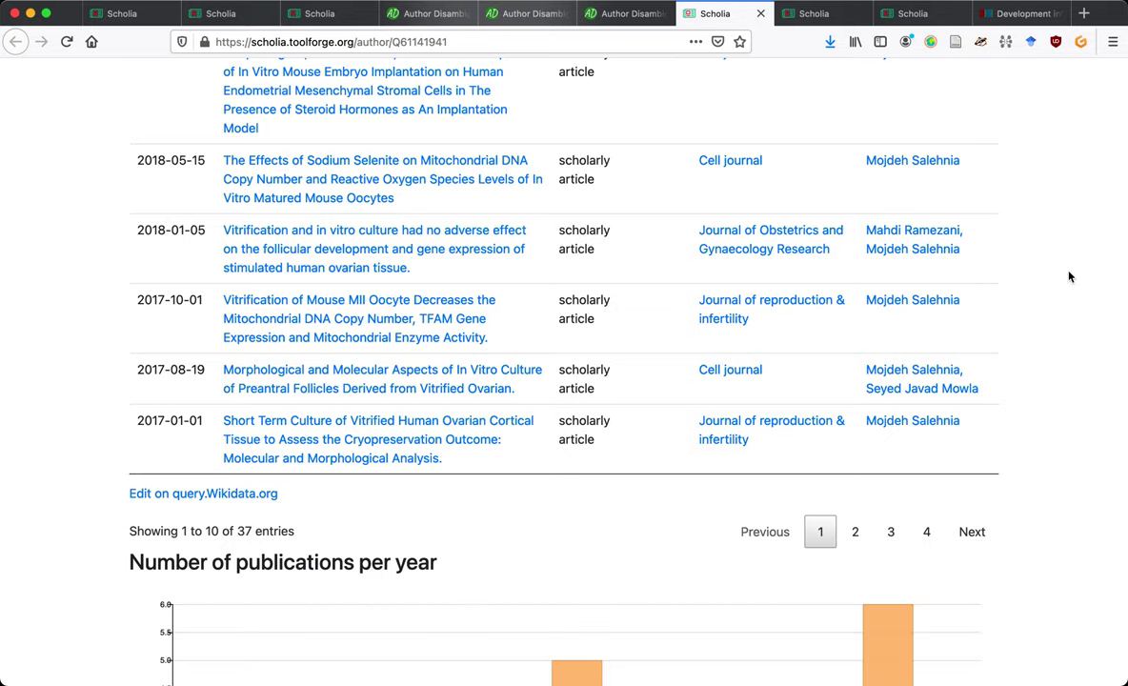
pyautogui.press('super+w')
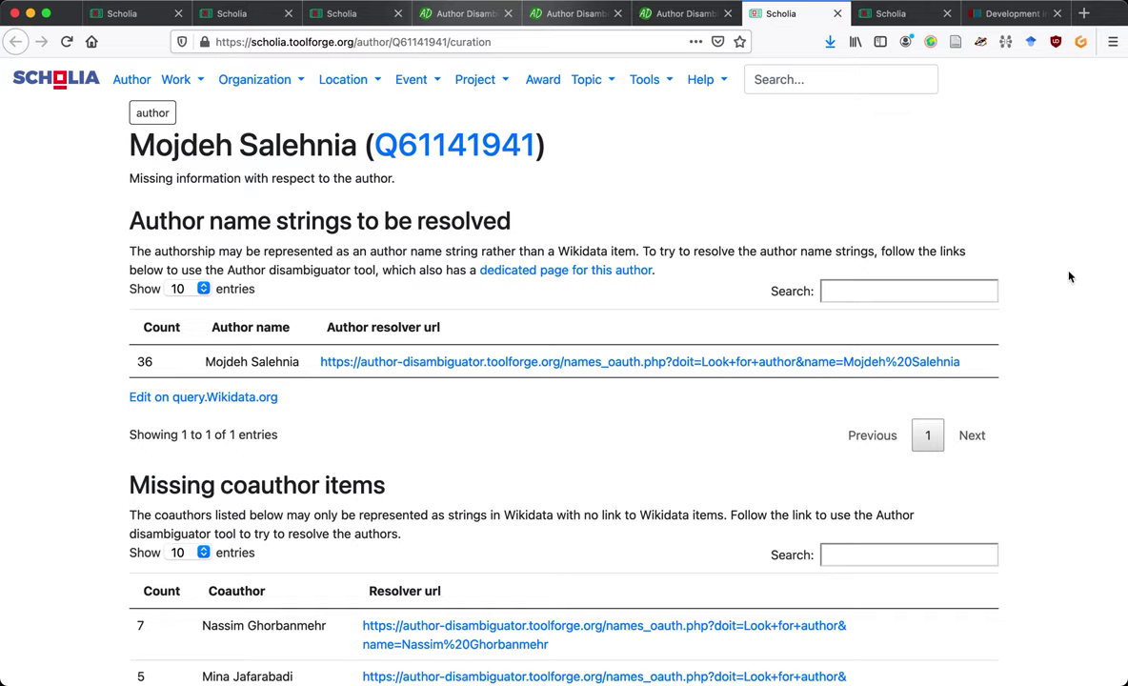
pyautogui.press('super+w')
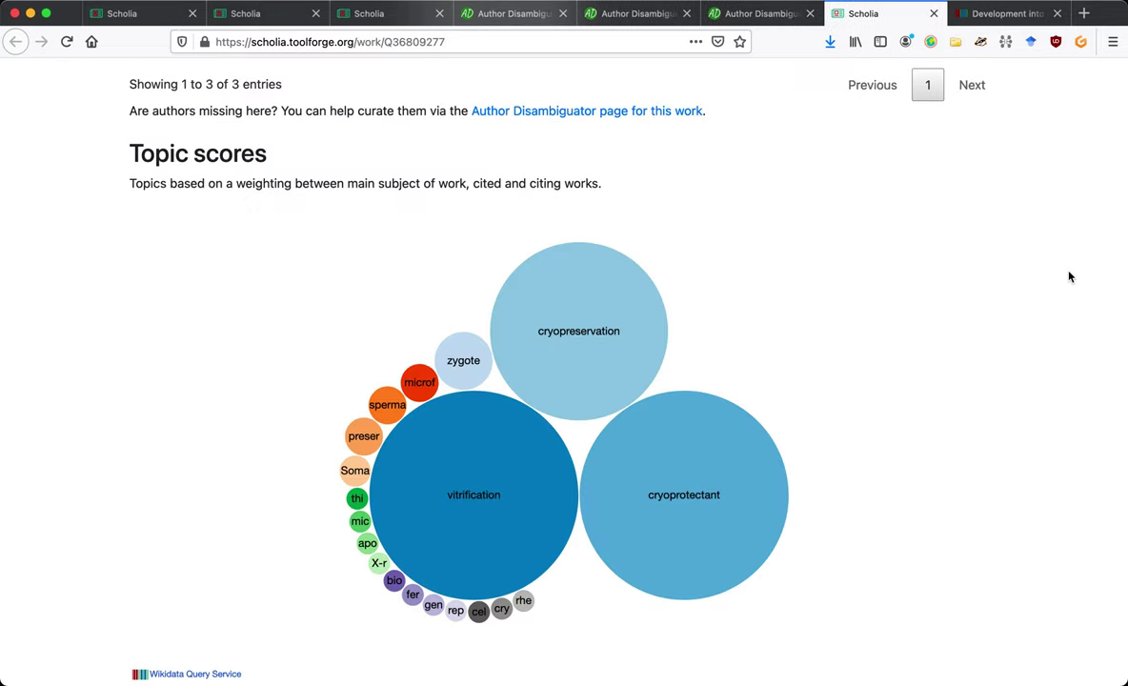
# Close the Scholia page of the bovine oocytes paper and the three remaining Author Disambiguator pages.
pyautogui.scroll(10, 1070, 276)
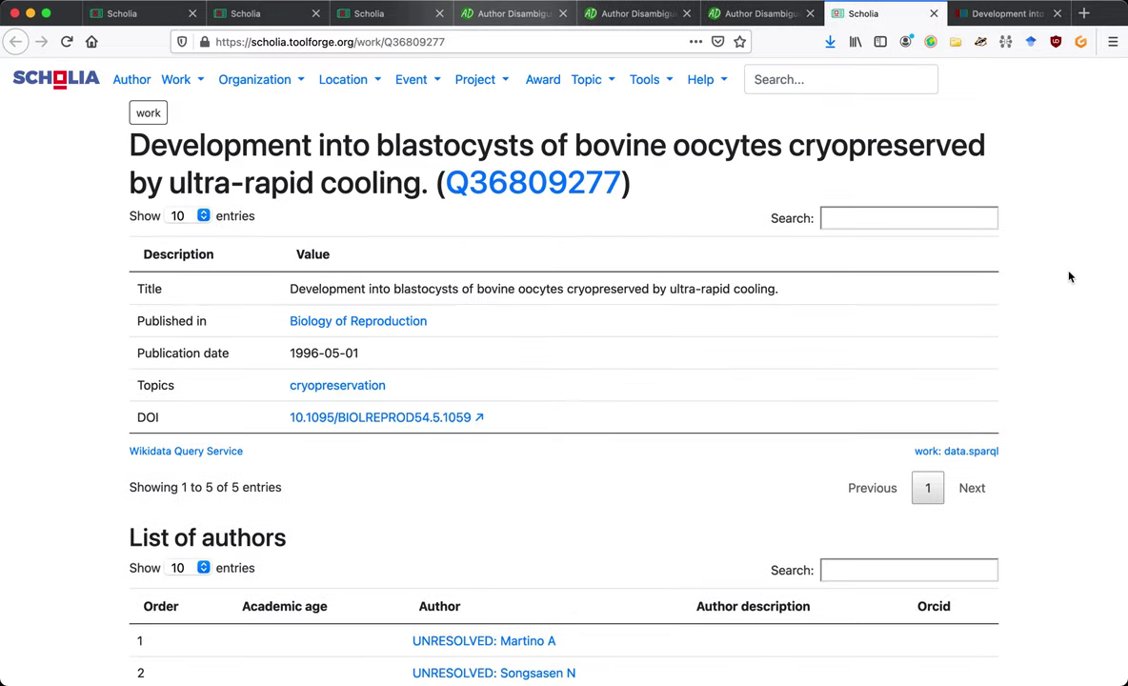
pyautogui.press('super+w')
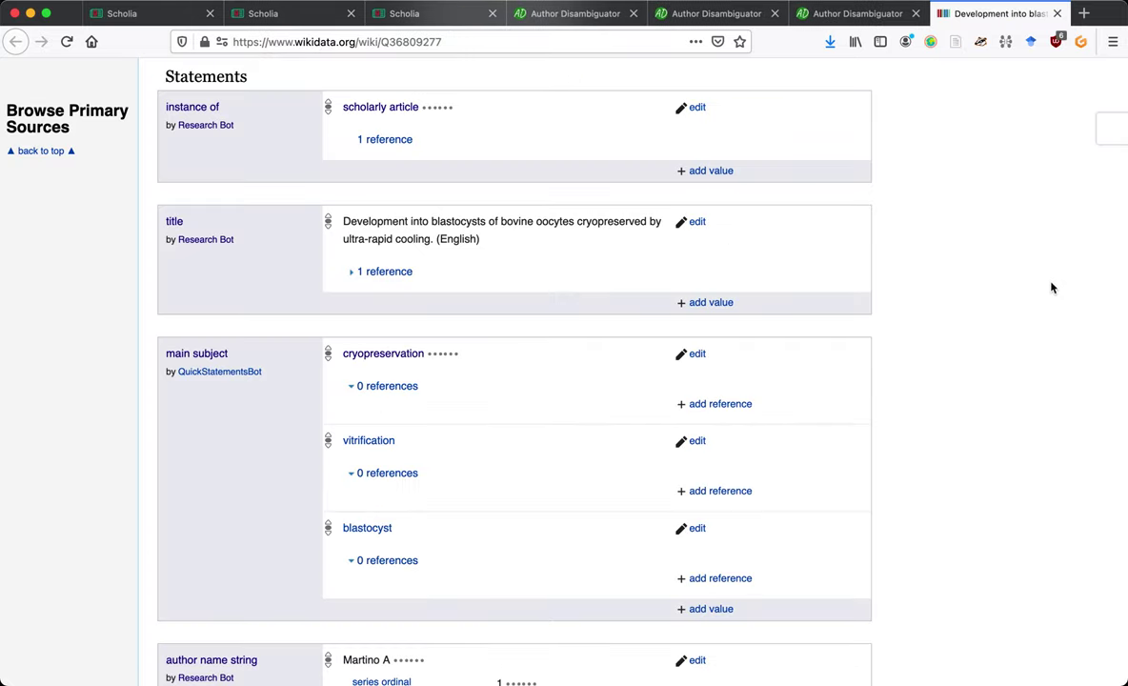
pyautogui.click(562, 14)
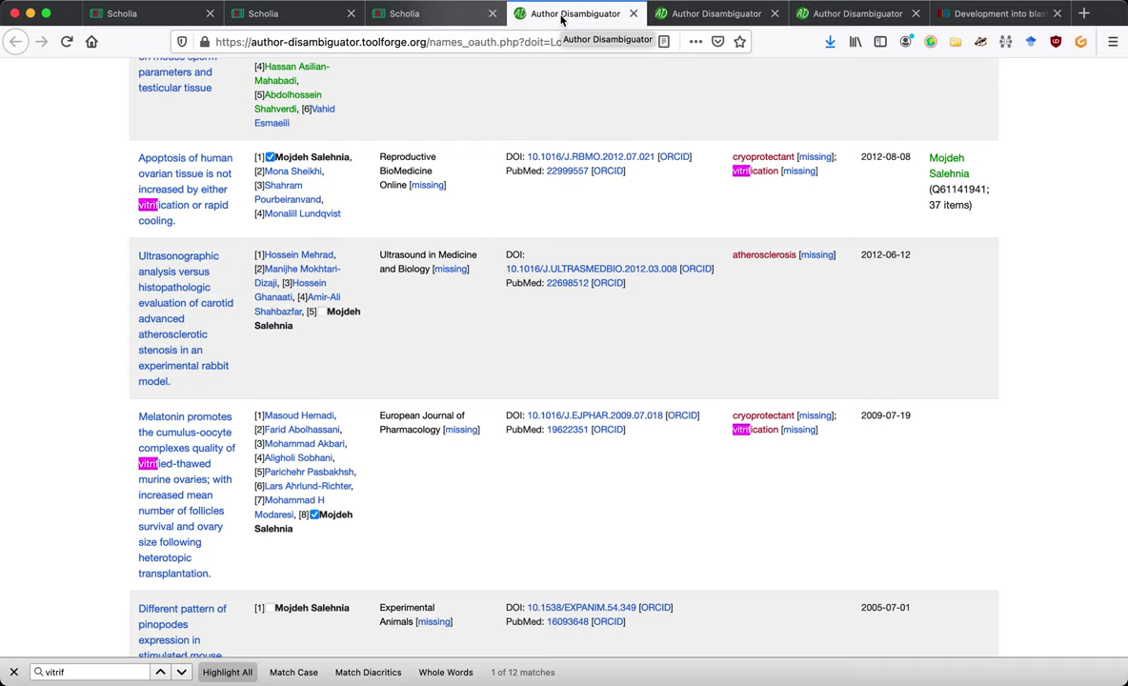
pyautogui.press('super+w')
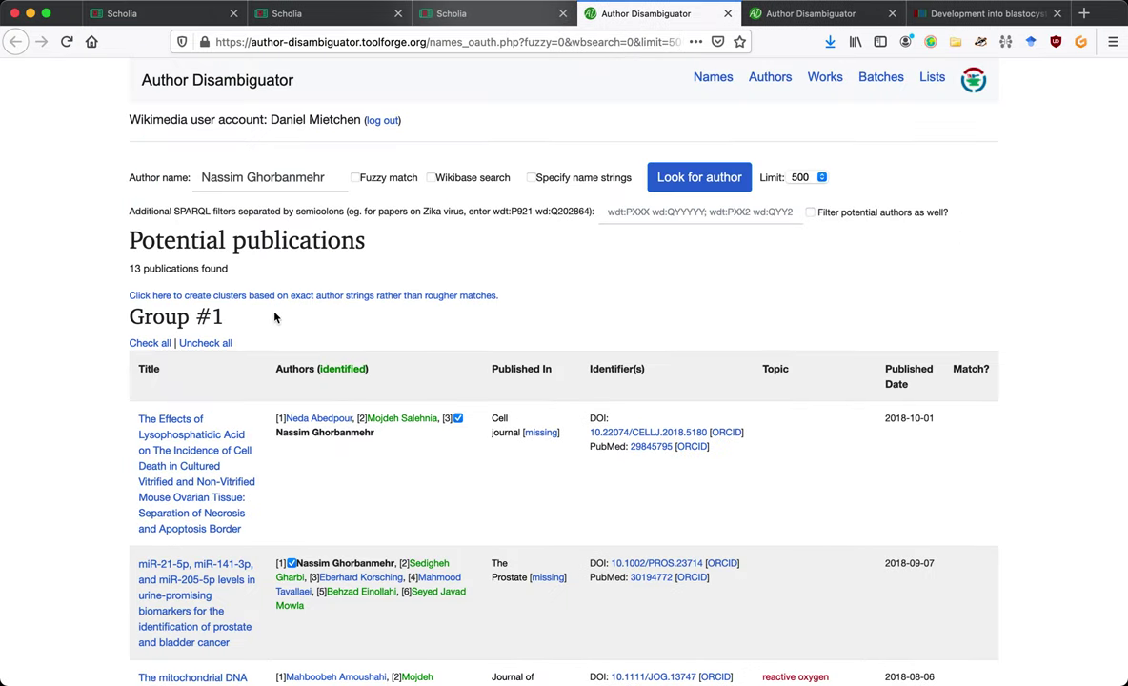
pyautogui.press('super+w')
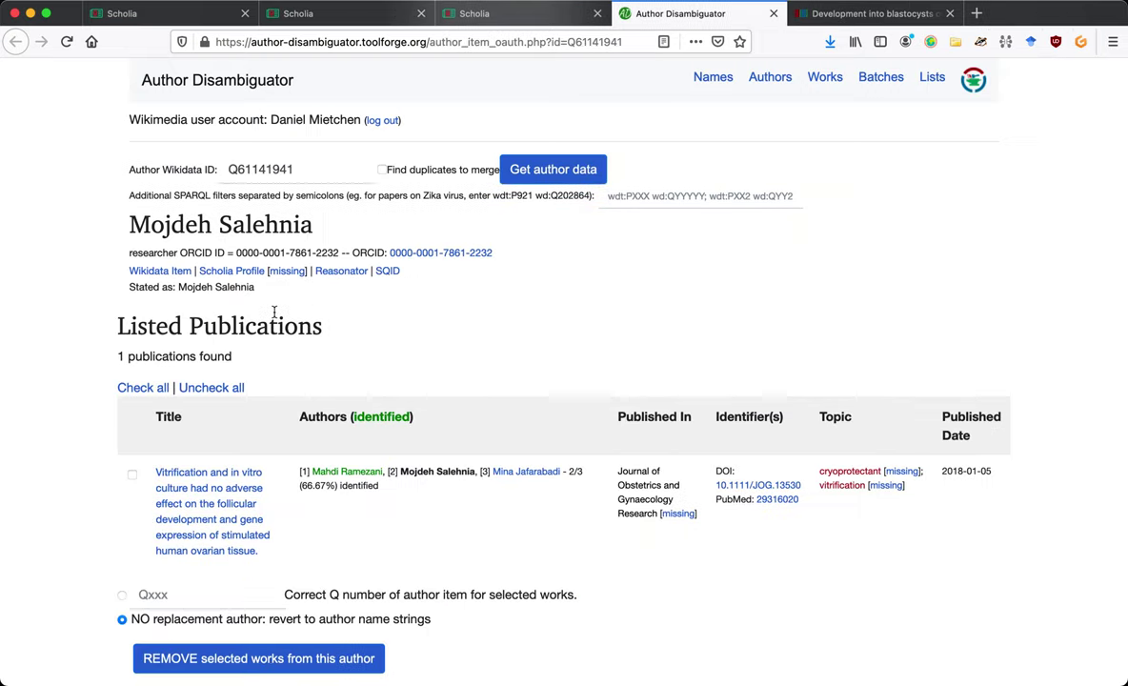
pyautogui.press('super+w')
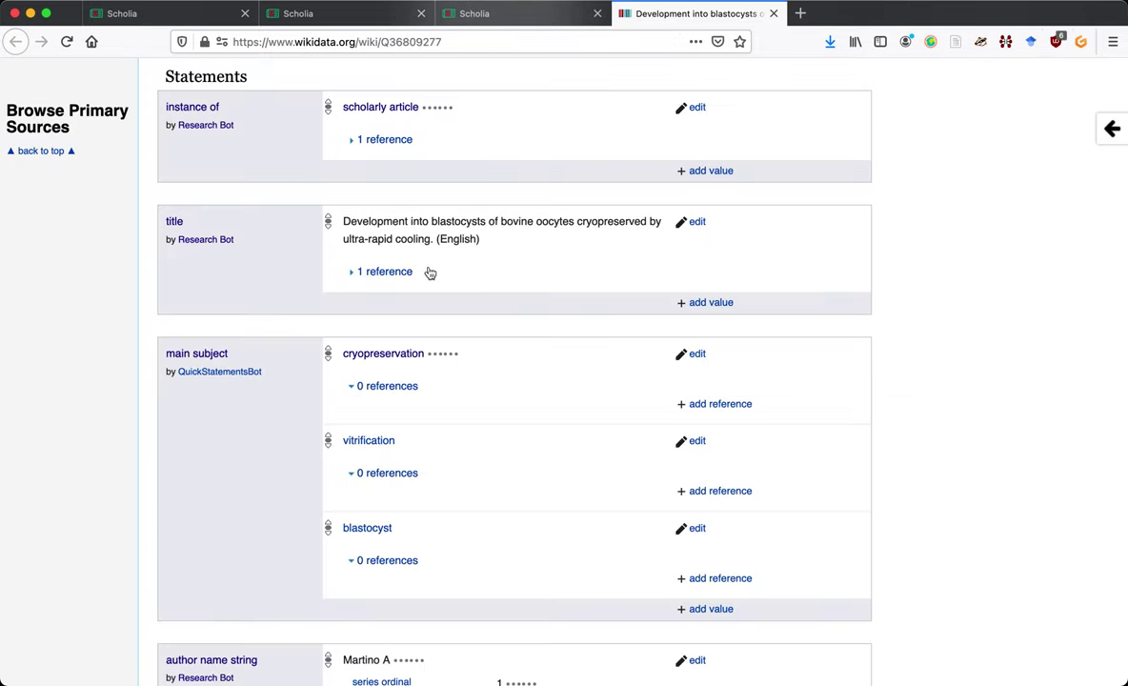
# Open the WikiProject COVID-19 page on Wikidata through the shortcut WD:COVID and highlight the shortcut on it.
pyautogui.scroll(15, 922, 305)
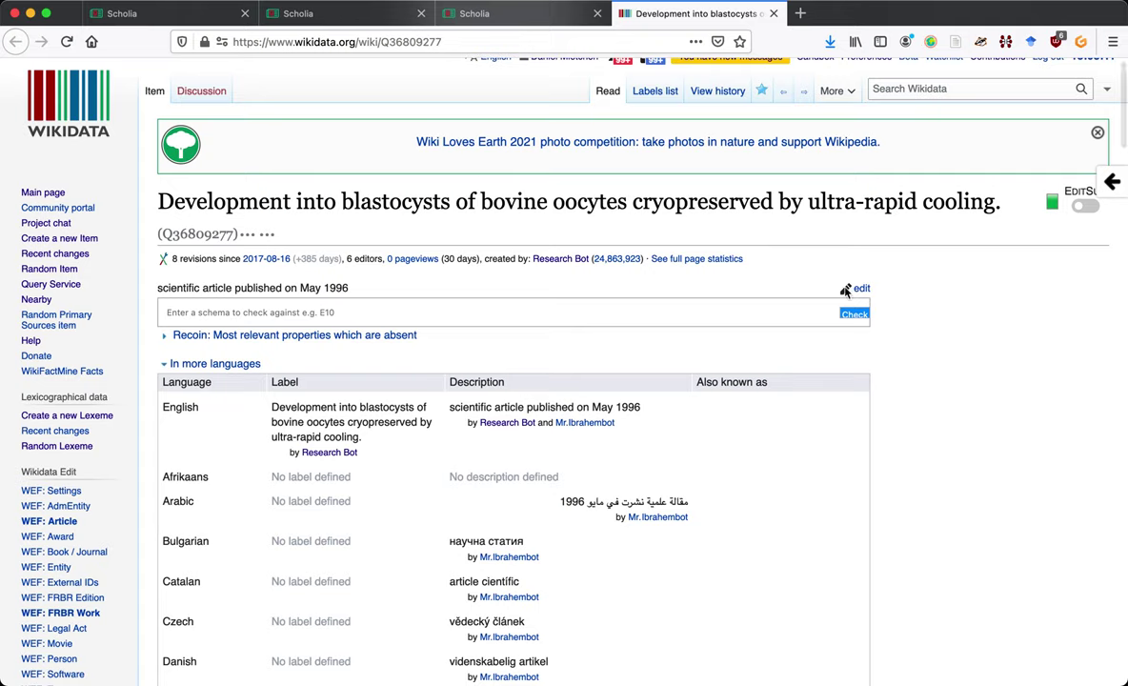
pyautogui.click(944, 90)
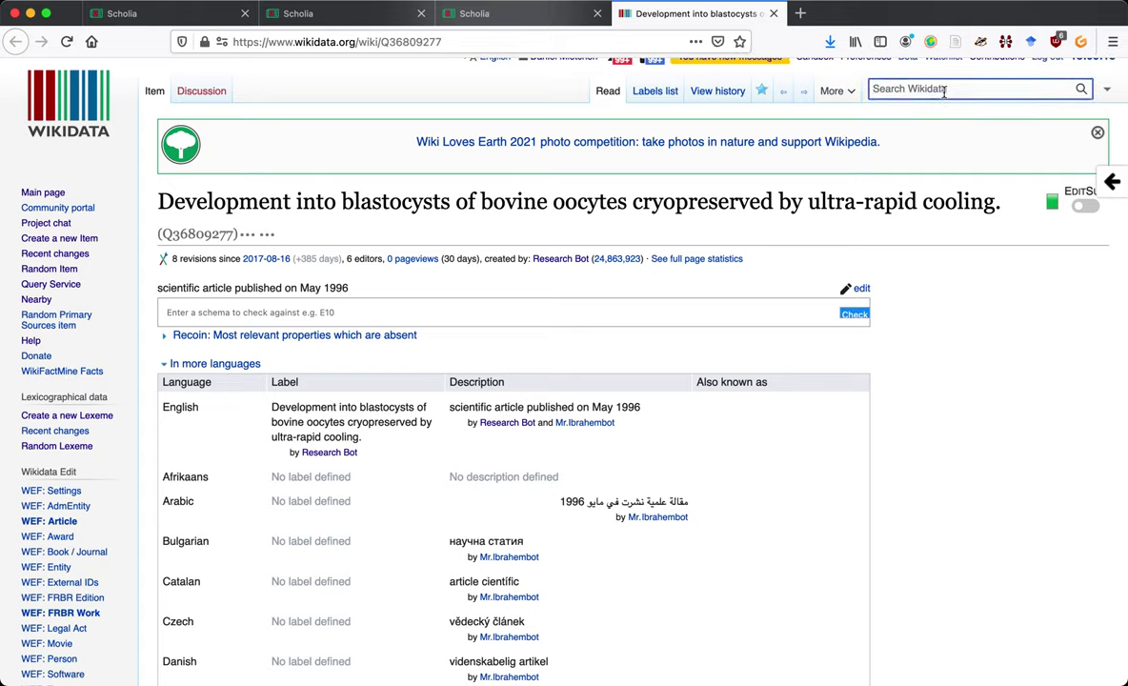
pyautogui.write('WD:COV')
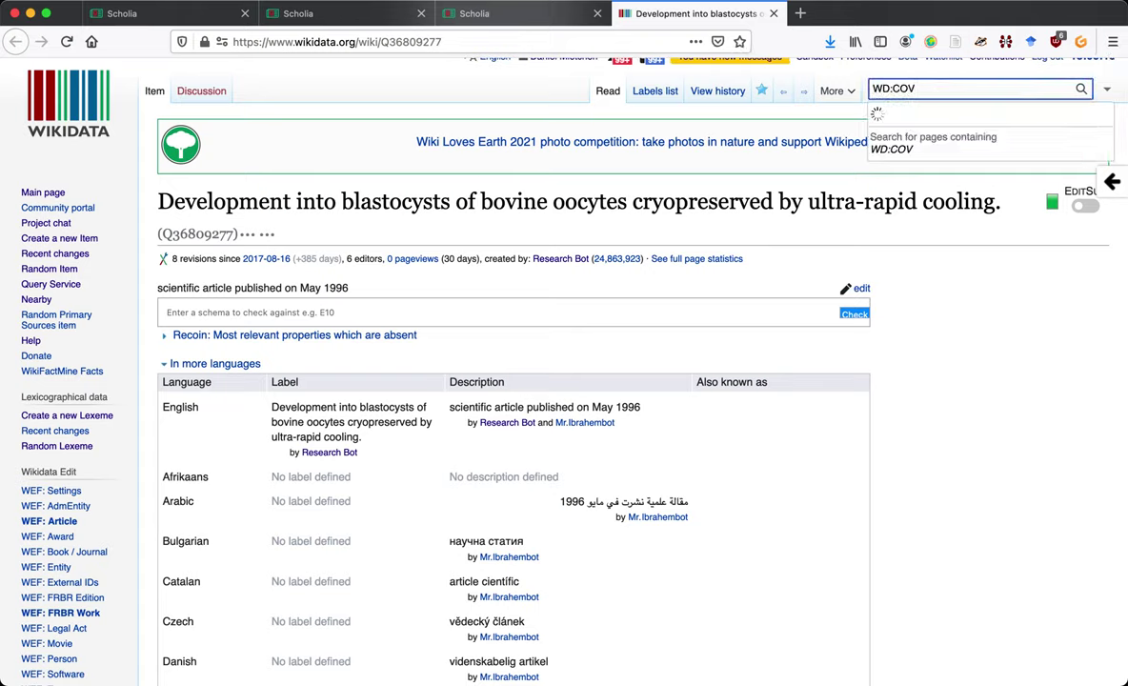
pyautogui.write('ID')
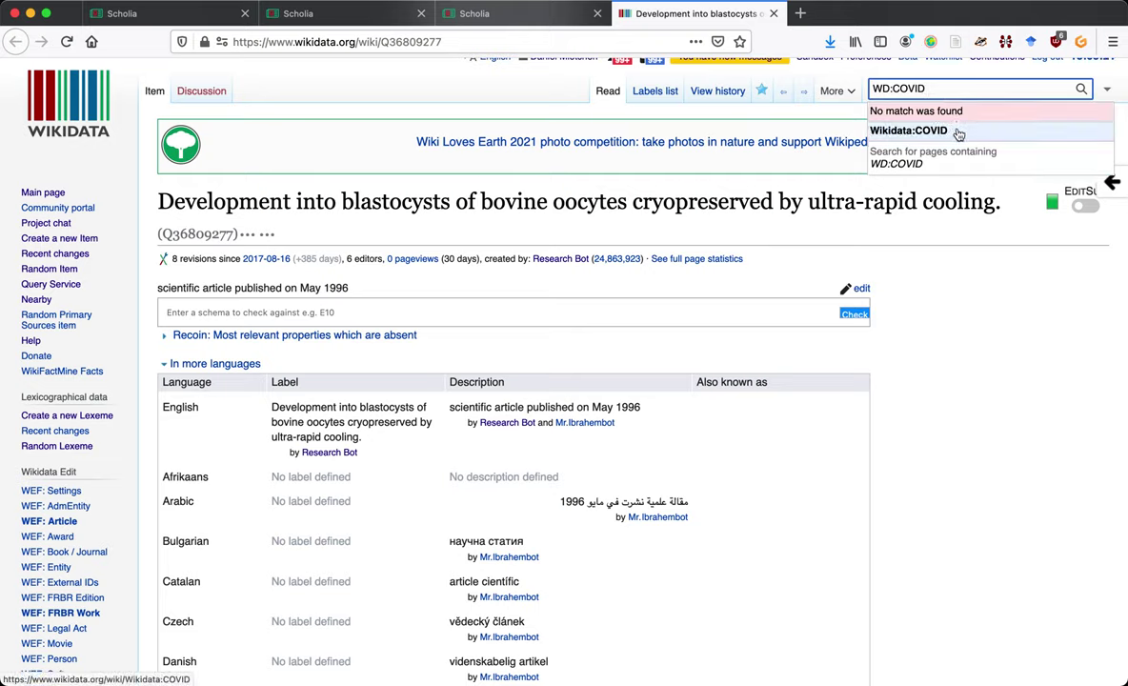
pyautogui.click(959, 135)
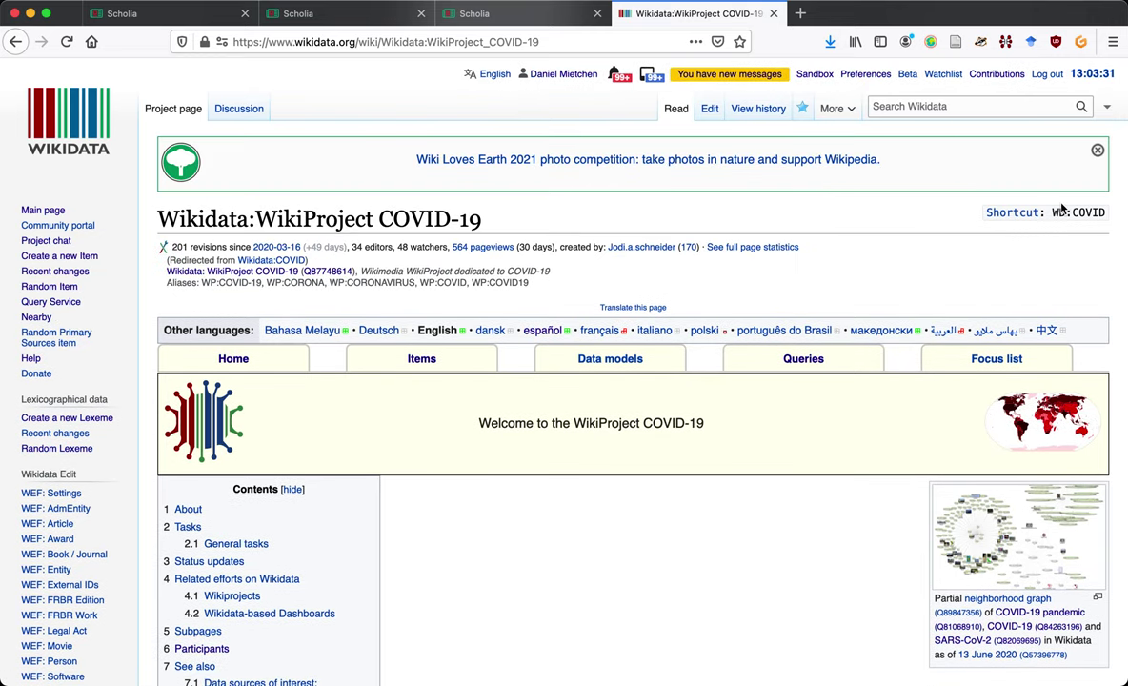
pyautogui.moveTo(1054, 209); pyautogui.dragTo(1103, 211)
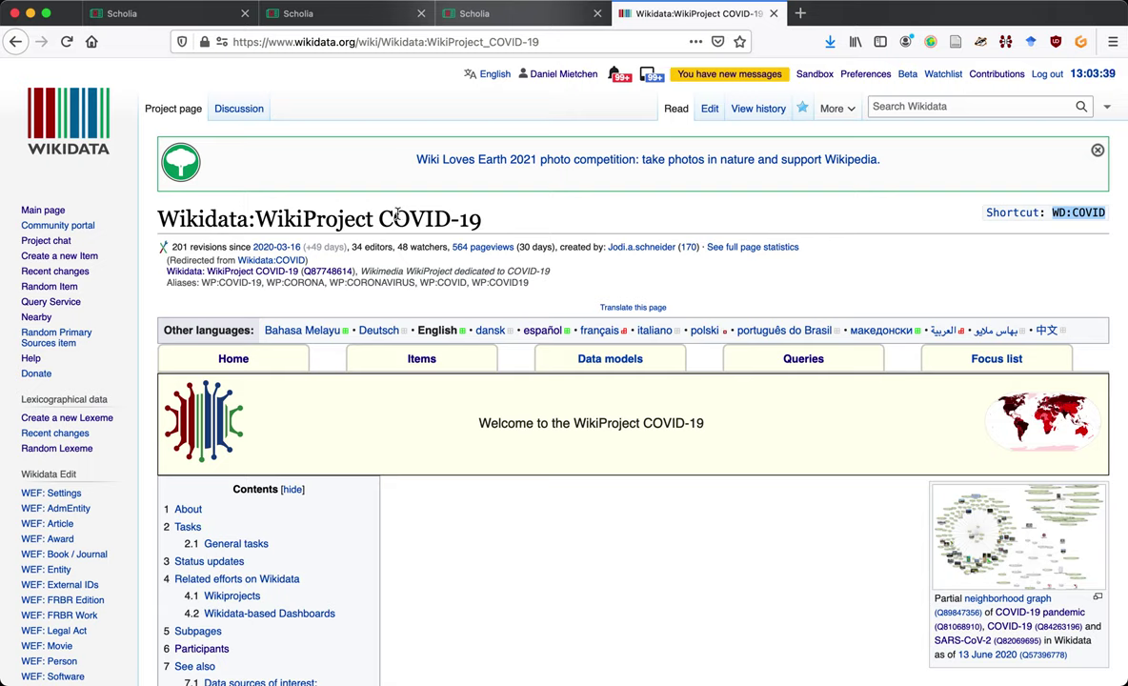
# Open the project's Queries page at the section on articles with a COVID-19 topic in the title but not as main subject.
pyautogui.click(804, 361)
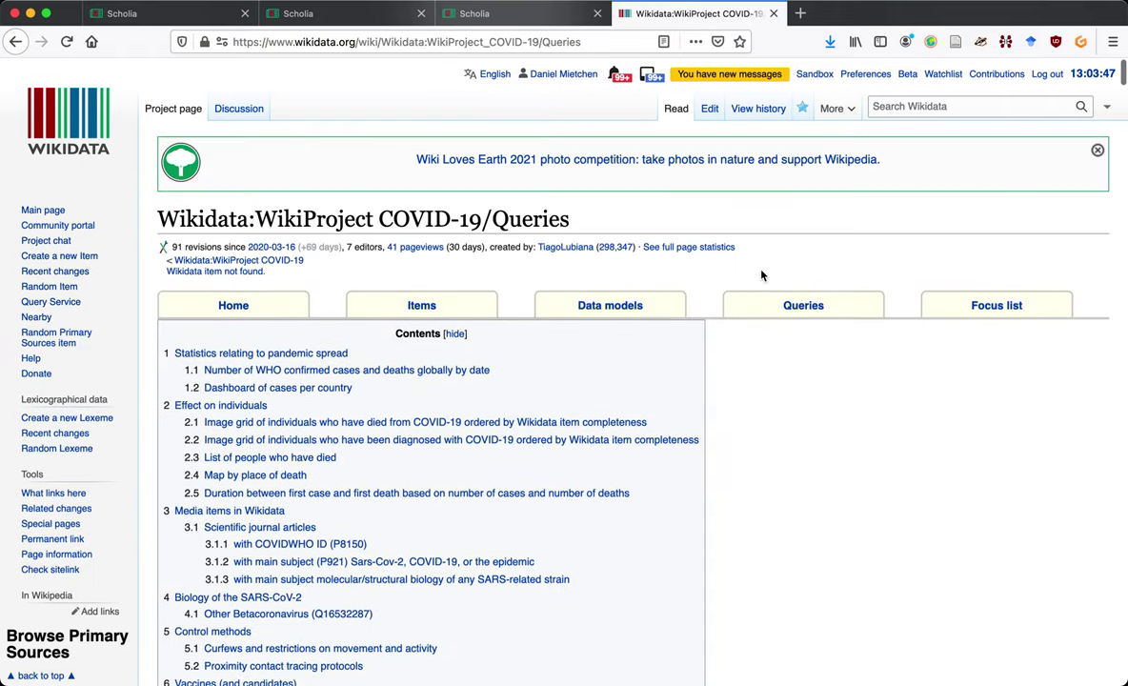
pyautogui.scroll(-4, 715, 277)
pyautogui.scroll(-4, 667, 381)
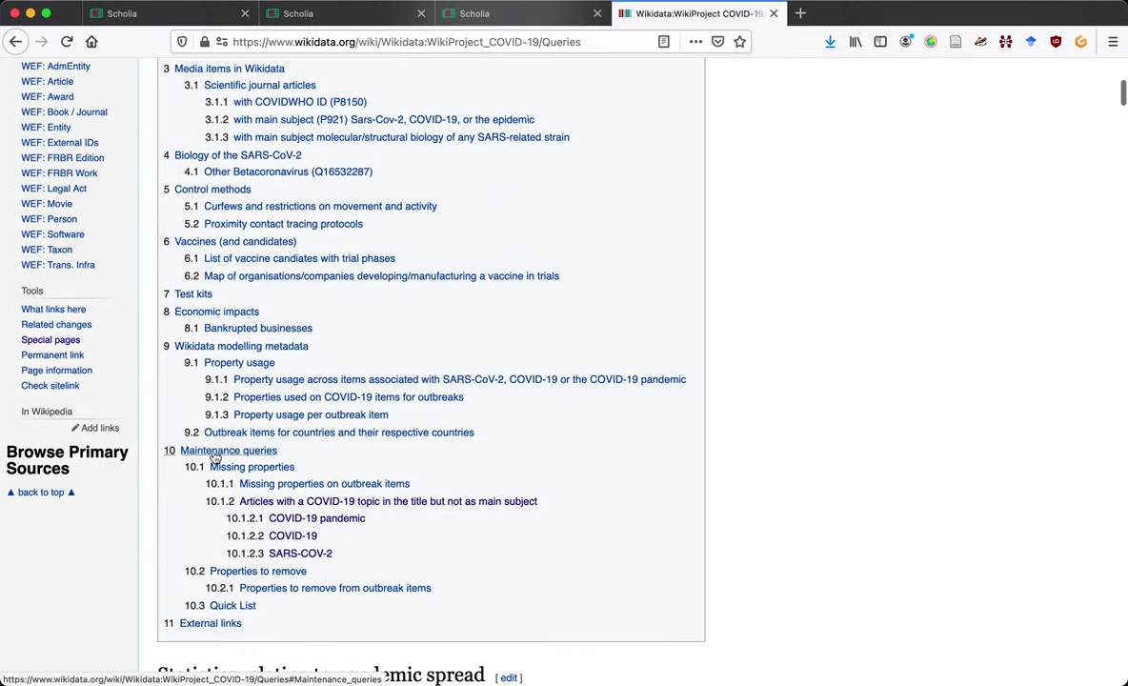
pyautogui.click(290, 504)
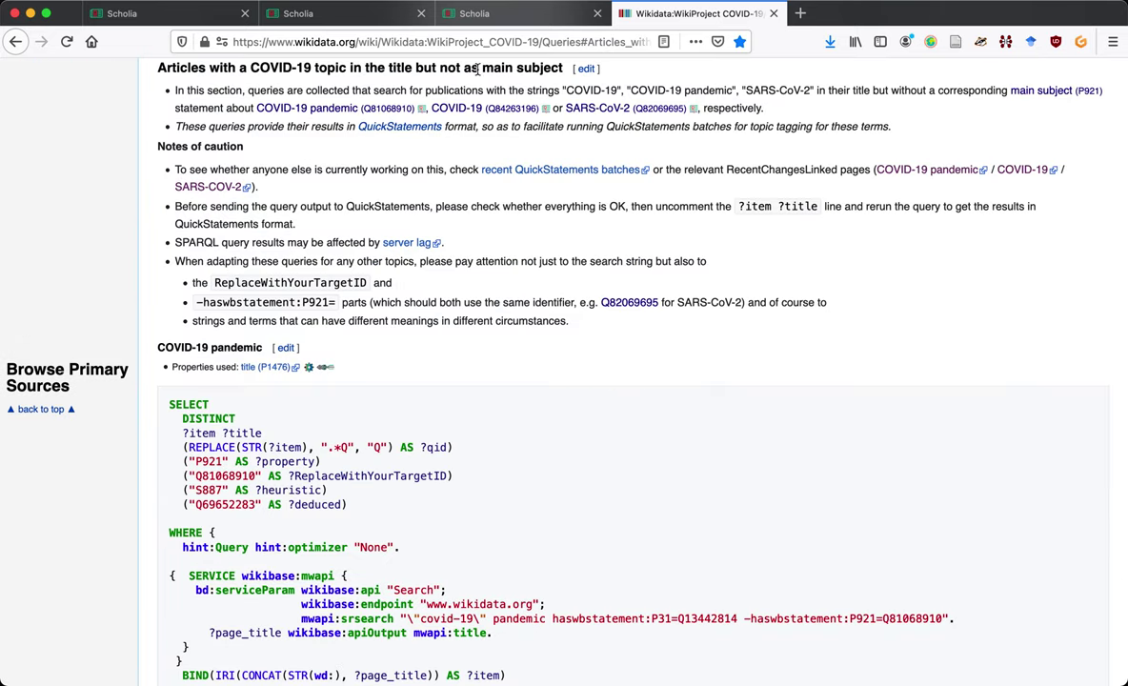
# Open the COVID-19 pandemic maintenance query in the Wikidata Query Service and run it.
pyautogui.scroll(-5, 345, 345)
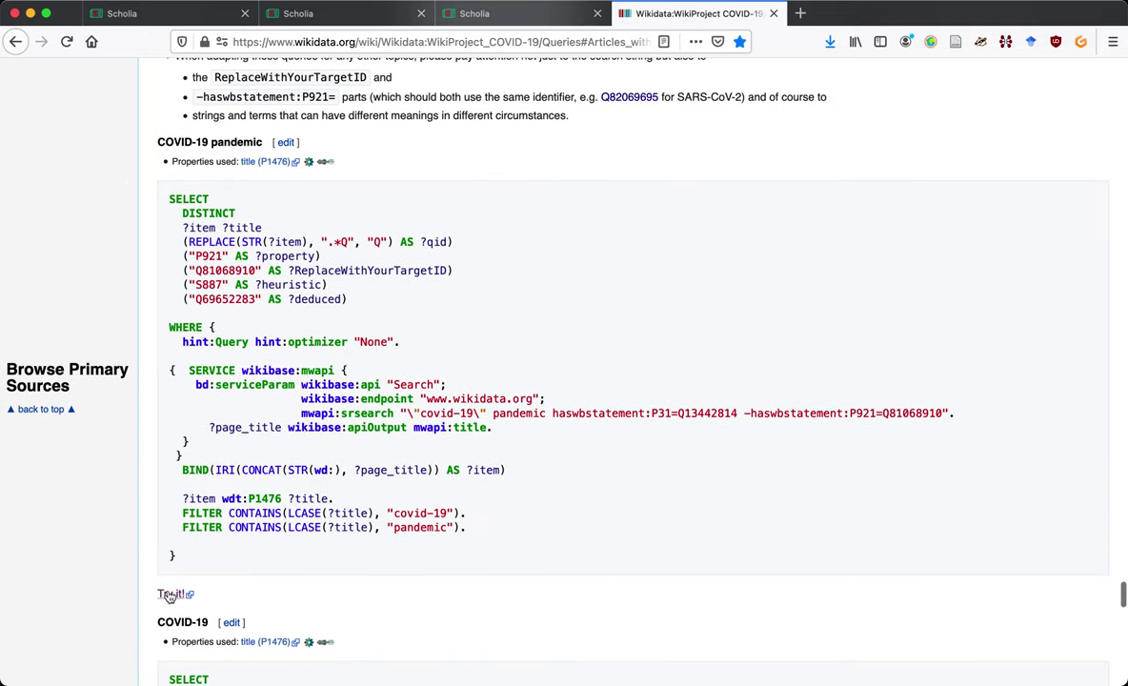
pyautogui.click(170, 594)
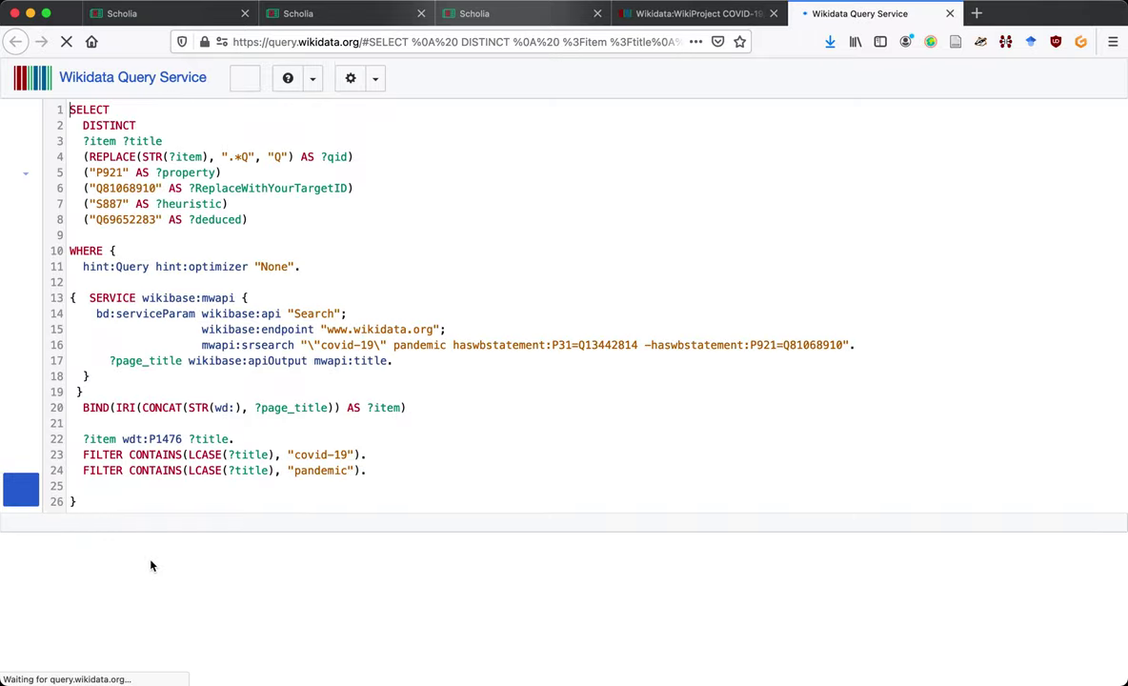
pyautogui.click(25, 500)
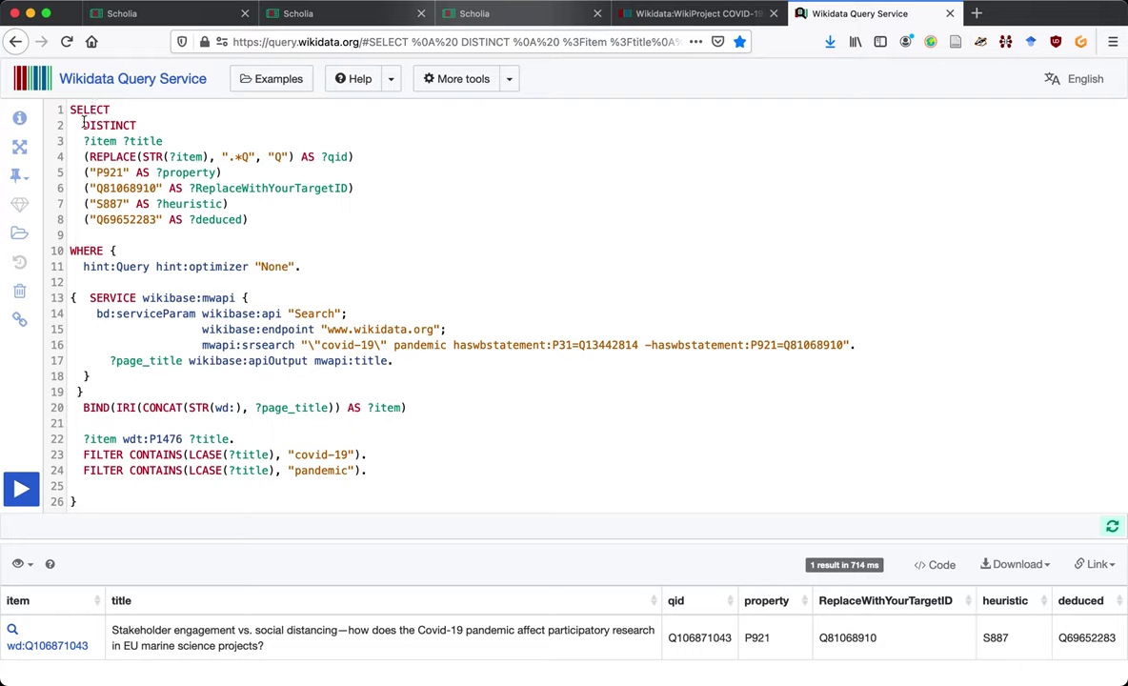
# Examine the query's SELECT variables and highlight the term covid-19 in its search string.
pyautogui.moveTo(79, 124); pyautogui.dragTo(246, 219)
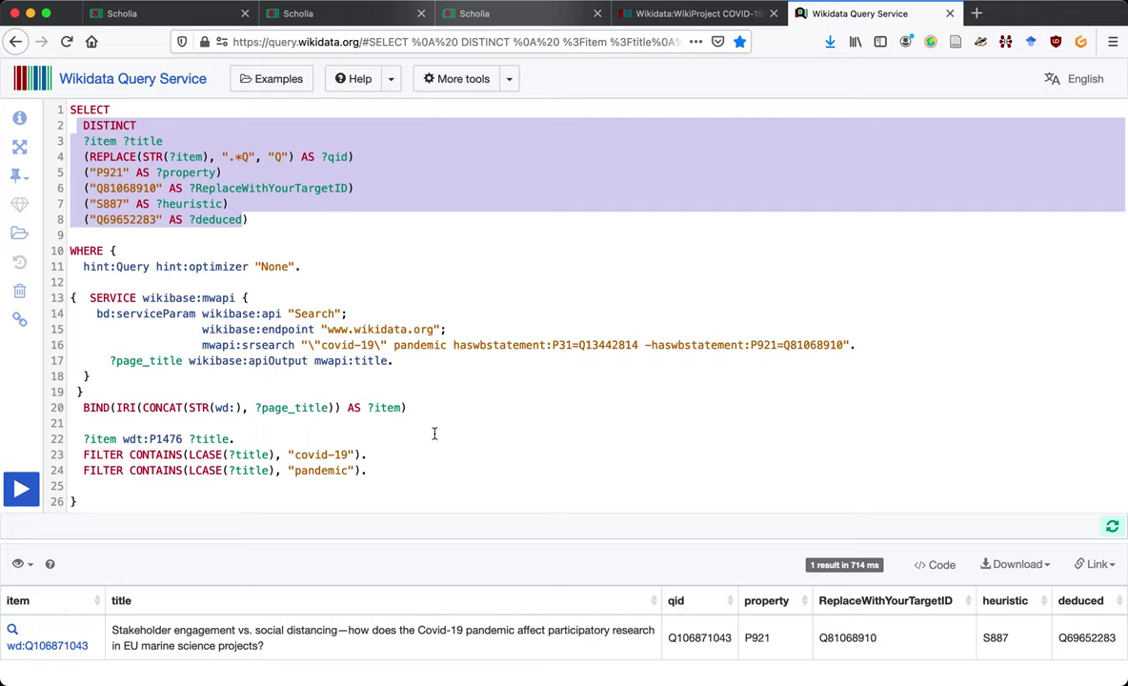
pyautogui.click(277, 338)
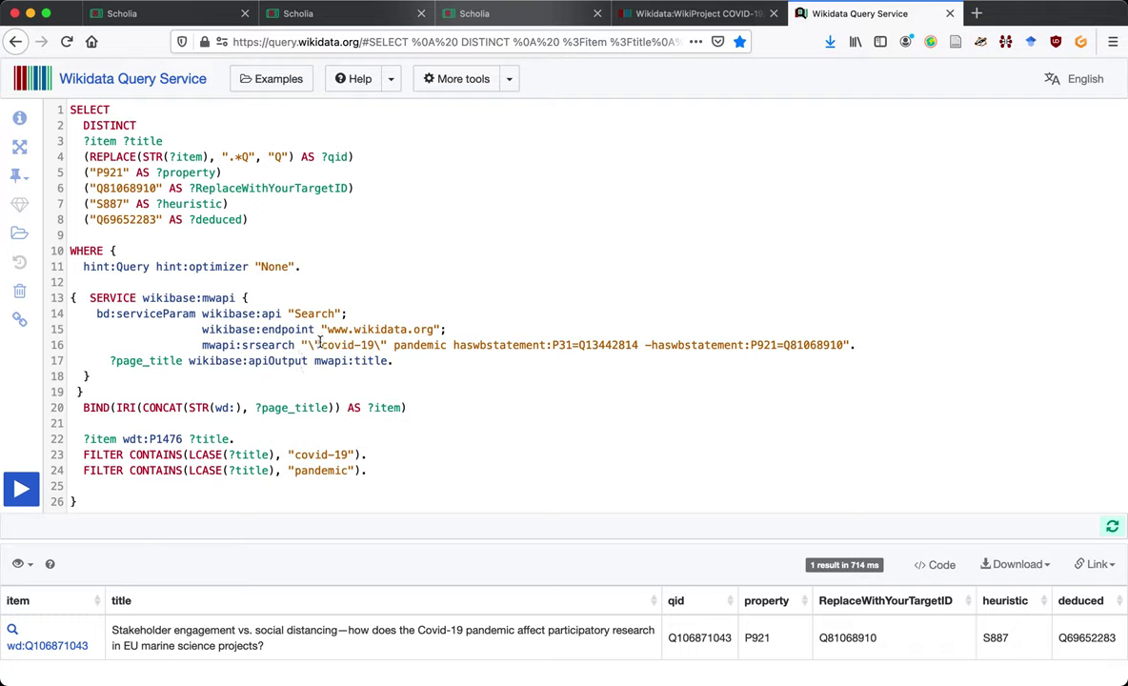
pyautogui.moveTo(320, 345); pyautogui.dragTo(374, 345)
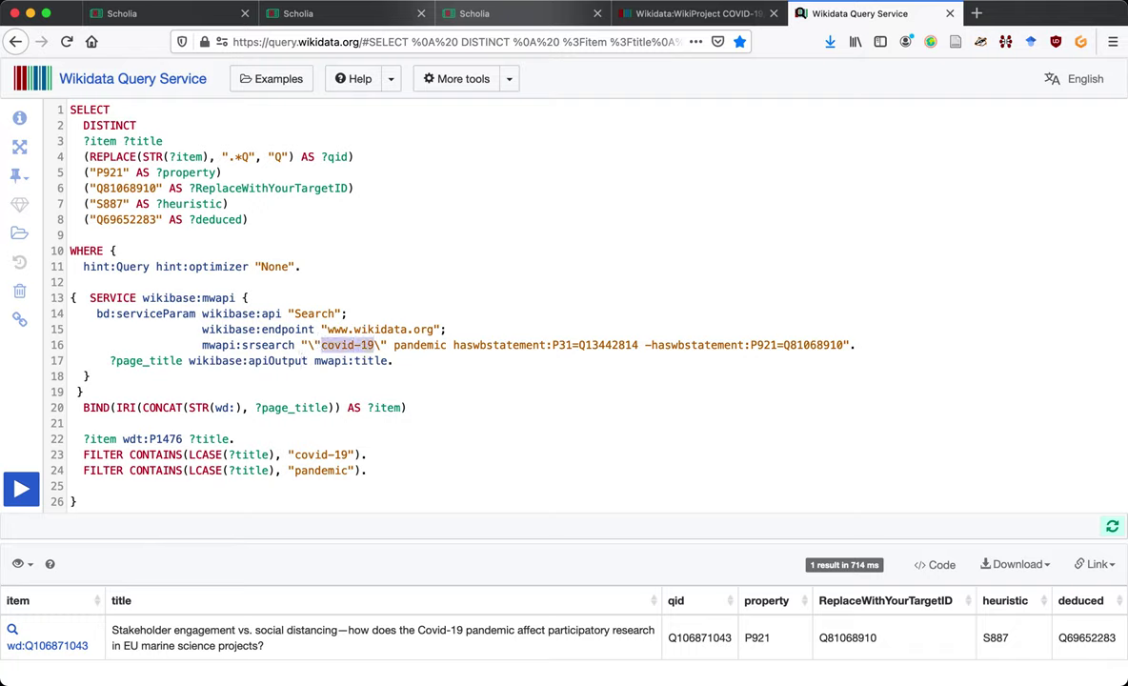
# Open the article item returned by the query and search Wikidata from there for "covid-19" in quotation marks.
pyautogui.click(70, 645)
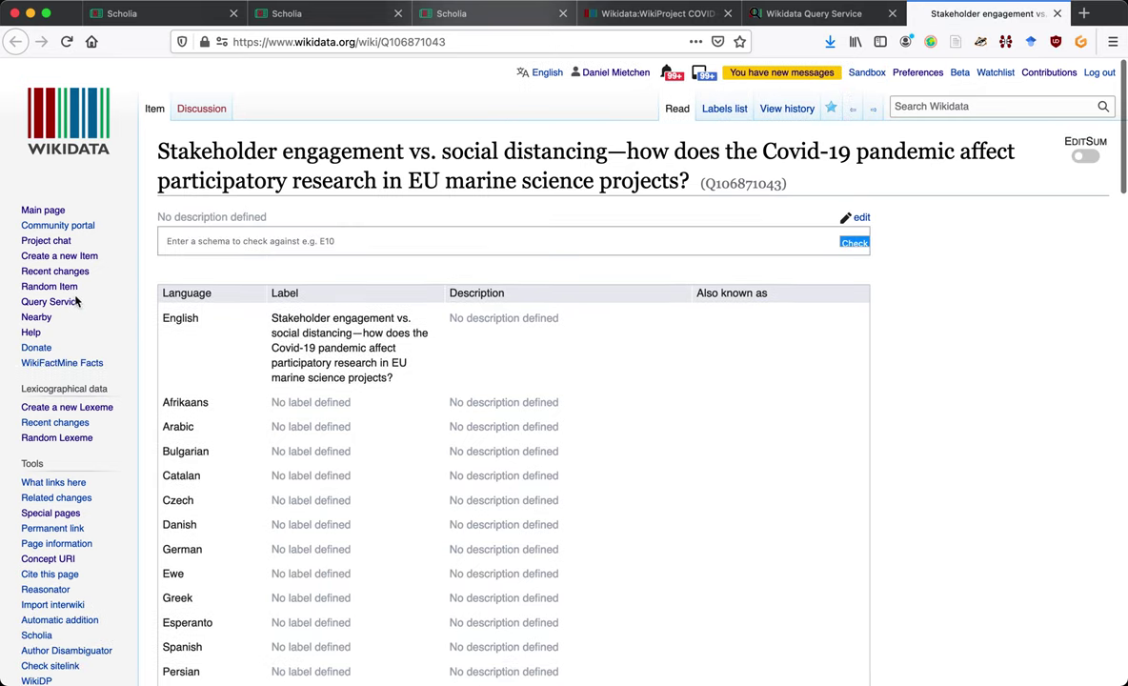
pyautogui.click(960, 107)
pyautogui.write('covid-19"')
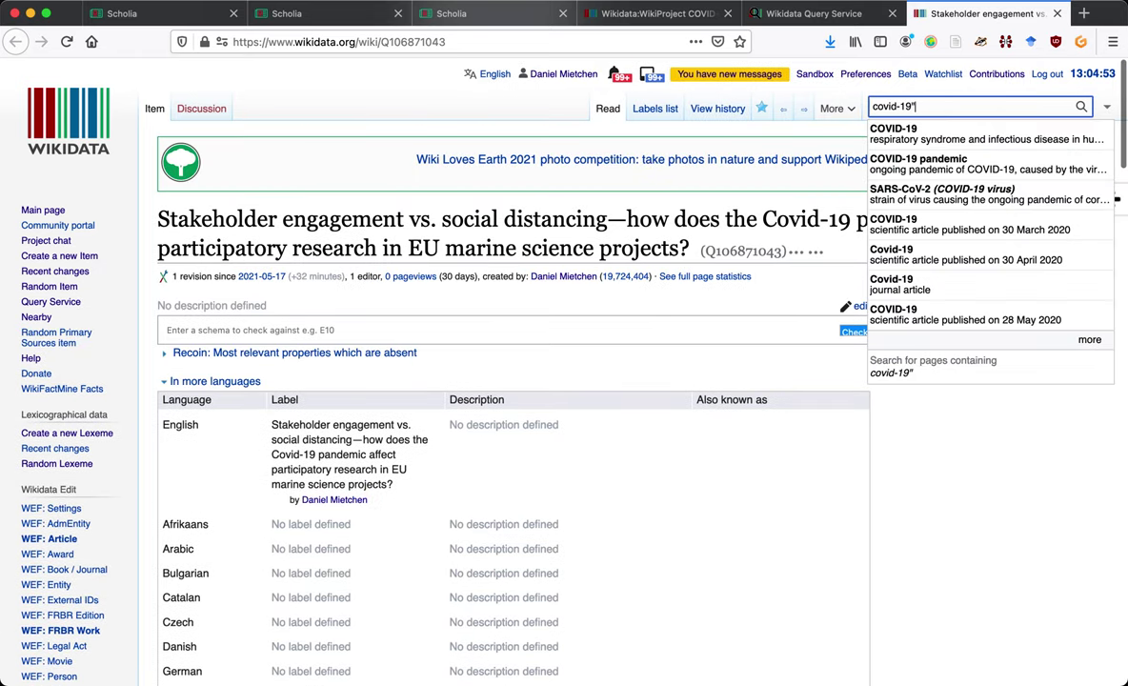
pyautogui.press('Home')
pyautogui.write('"')
pyautogui.press('Return')
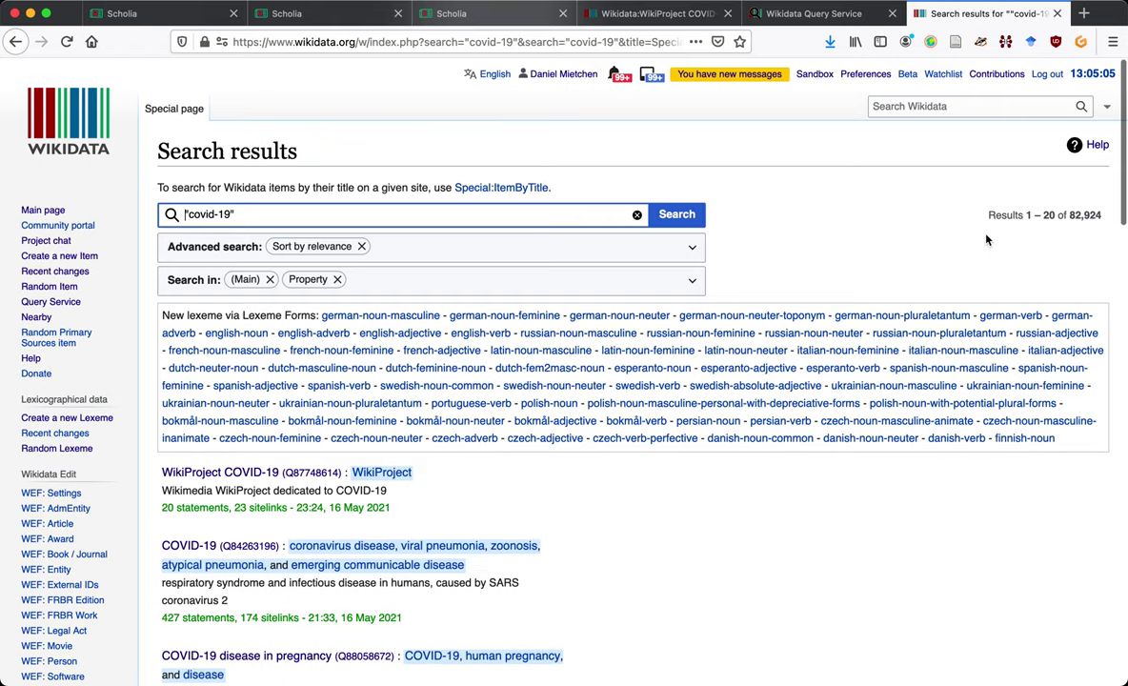
# Highlight the term pandemic in the query's search string and search Wikidata for "covid-19" pandemic.
pyautogui.hotkey('ctrl', 'shift', 'Tab')
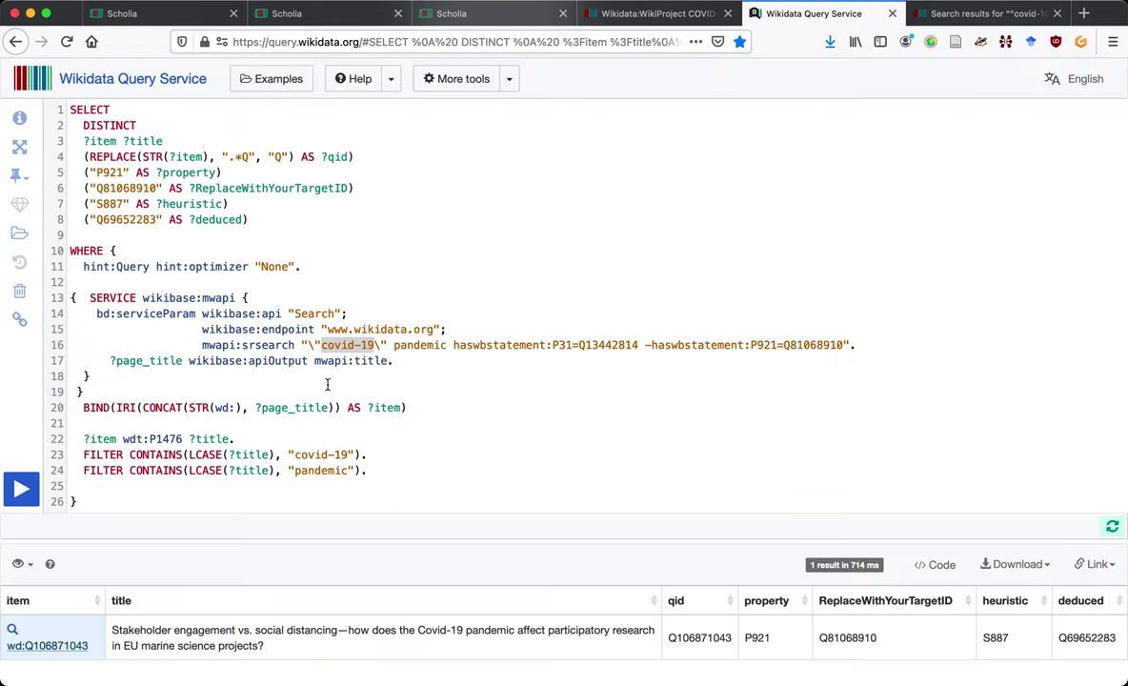
pyautogui.doubleClick(420, 345)
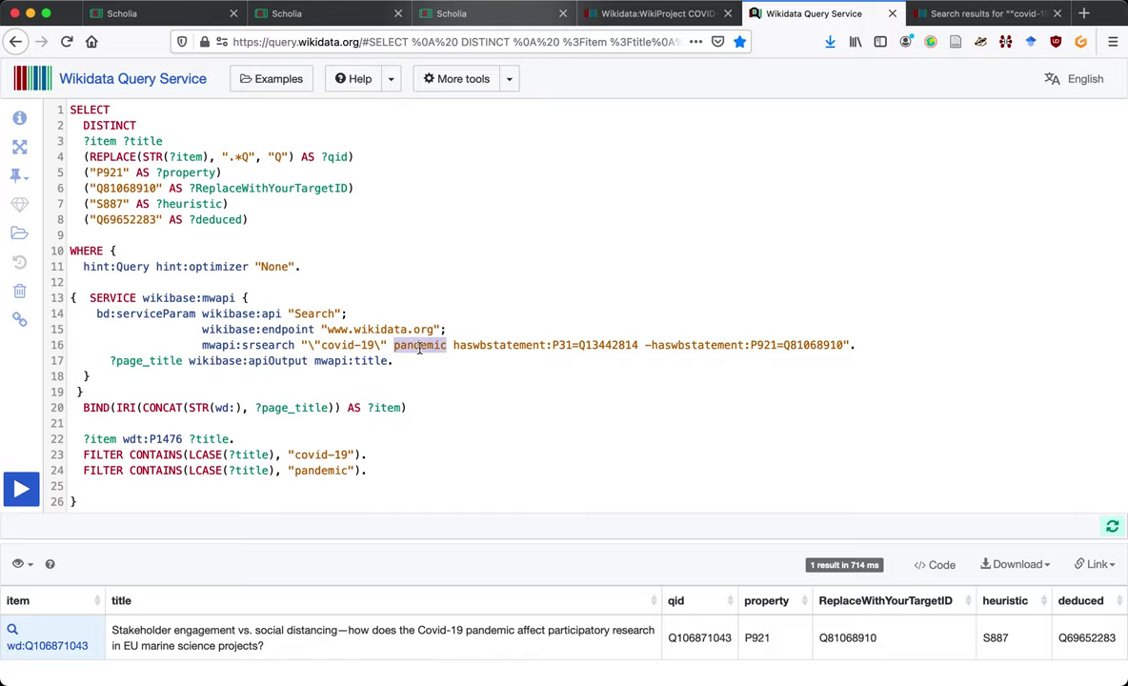
pyautogui.click(972, 13)
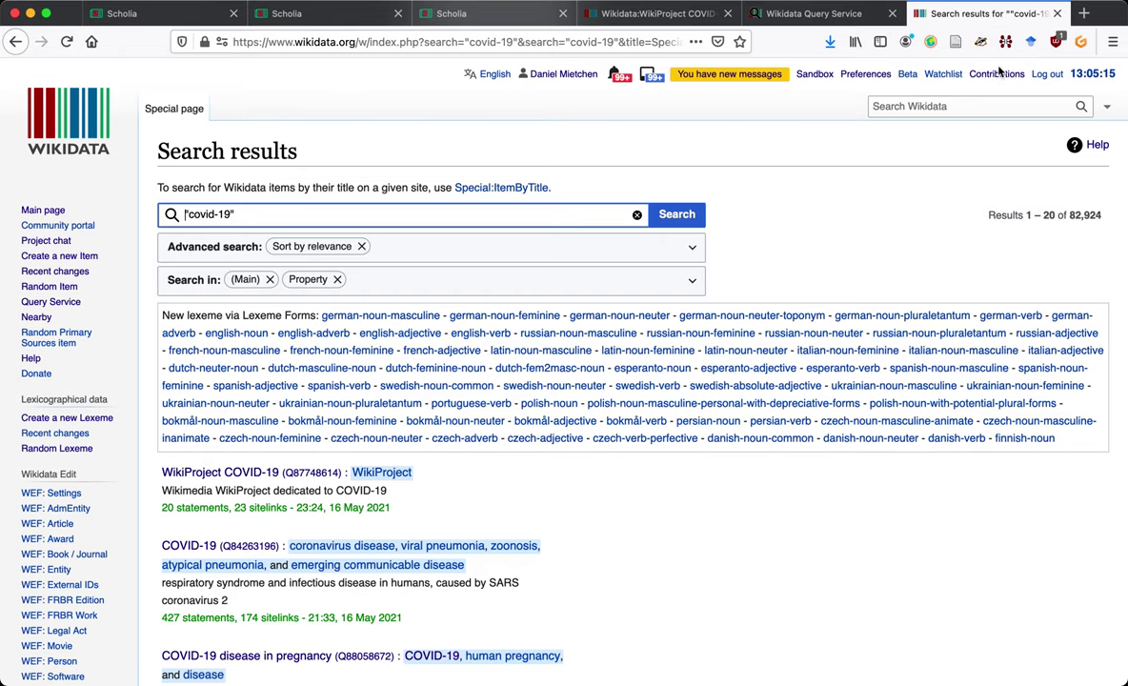
pyautogui.click(987, 106)
pyautogui.write('covid-19')
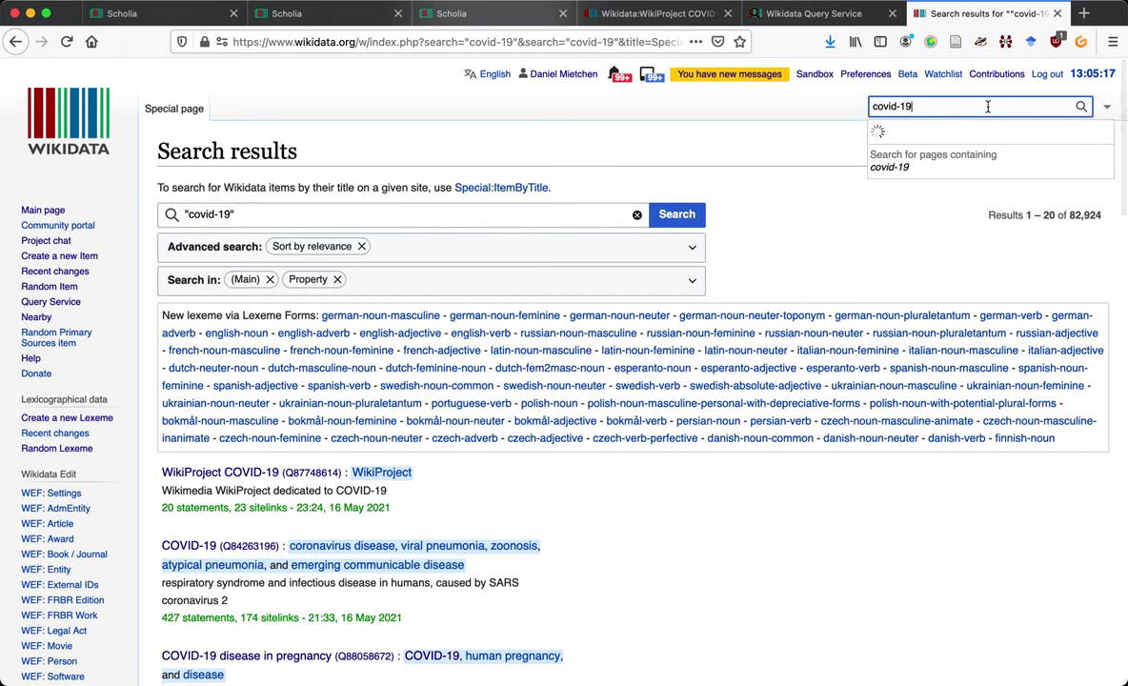
pyautogui.write('"')
pyautogui.press('super+Left')
pyautogui.write('"')
pyautogui.press('super+Right')
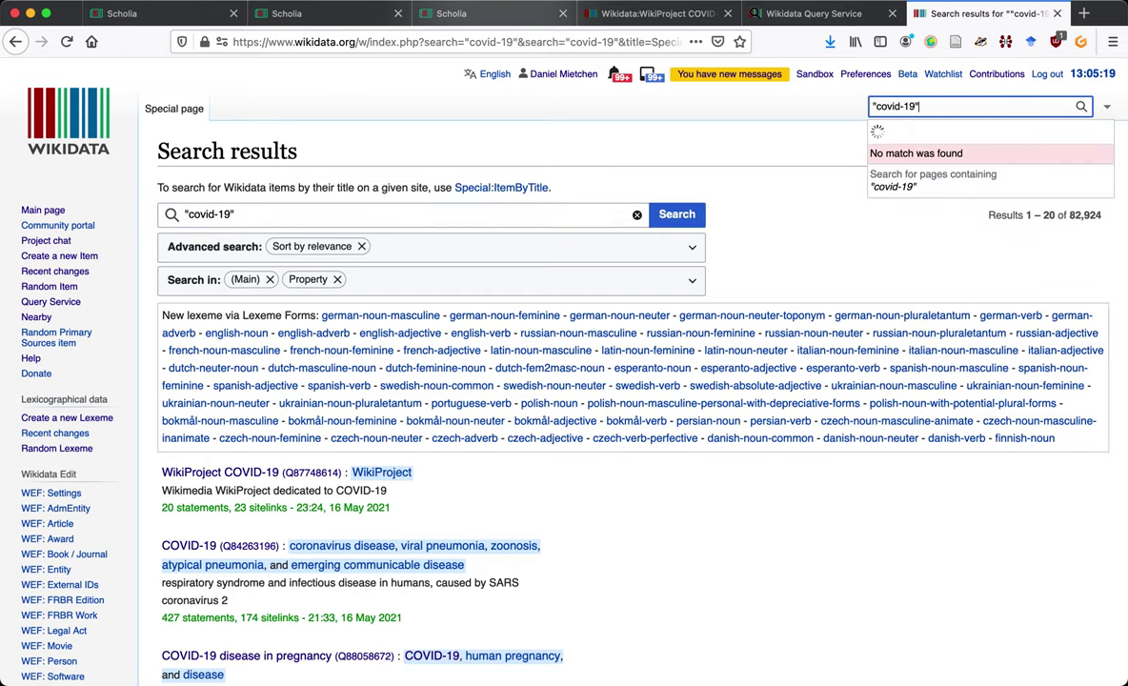
pyautogui.write('pandemic')
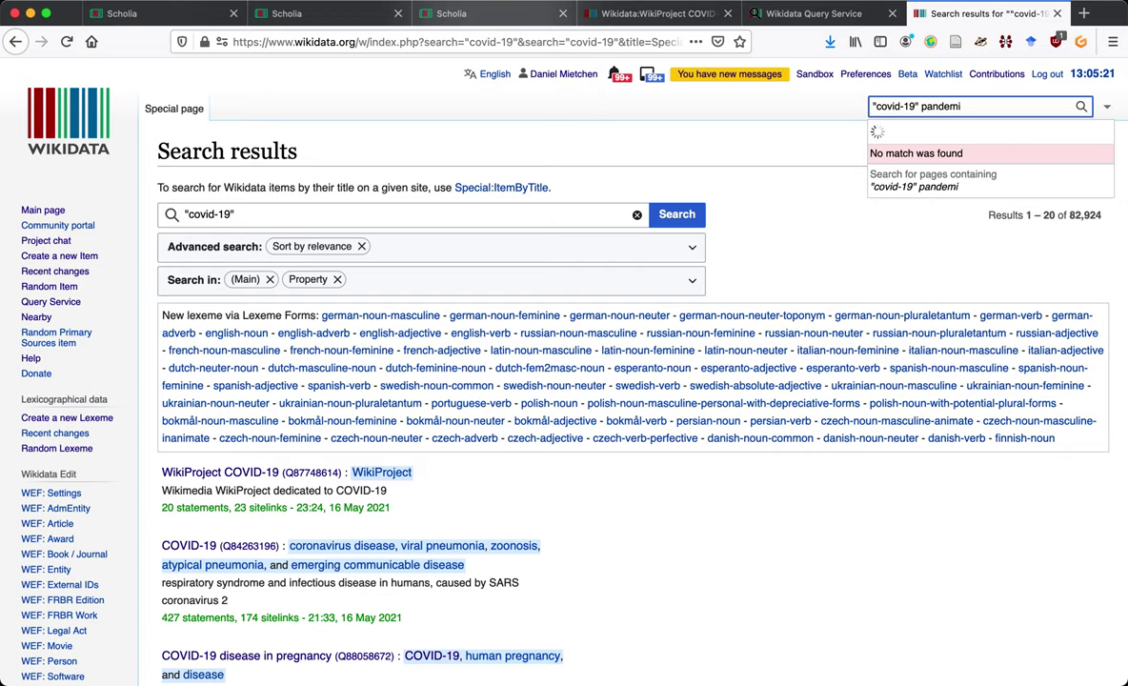
pyautogui.press('Return')
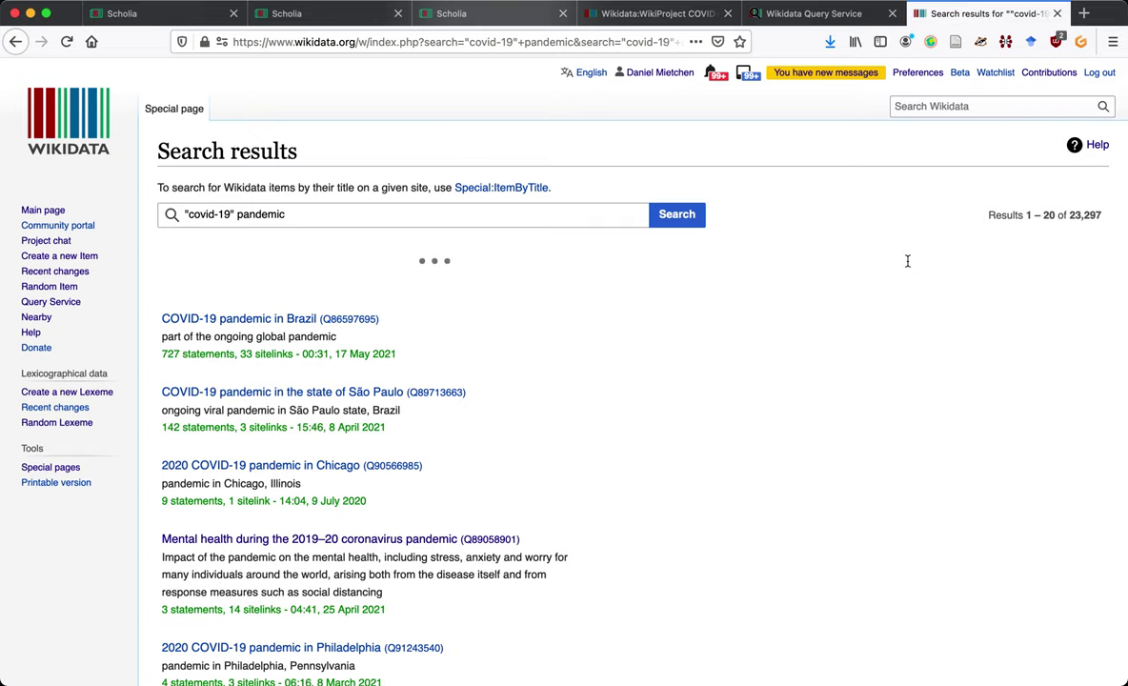
# Highlight haswbstatement in the query's search string and compare the query with the Wikidata keyword search results.
pyautogui.hotkey('ctrl', 'shift', 'Tab')
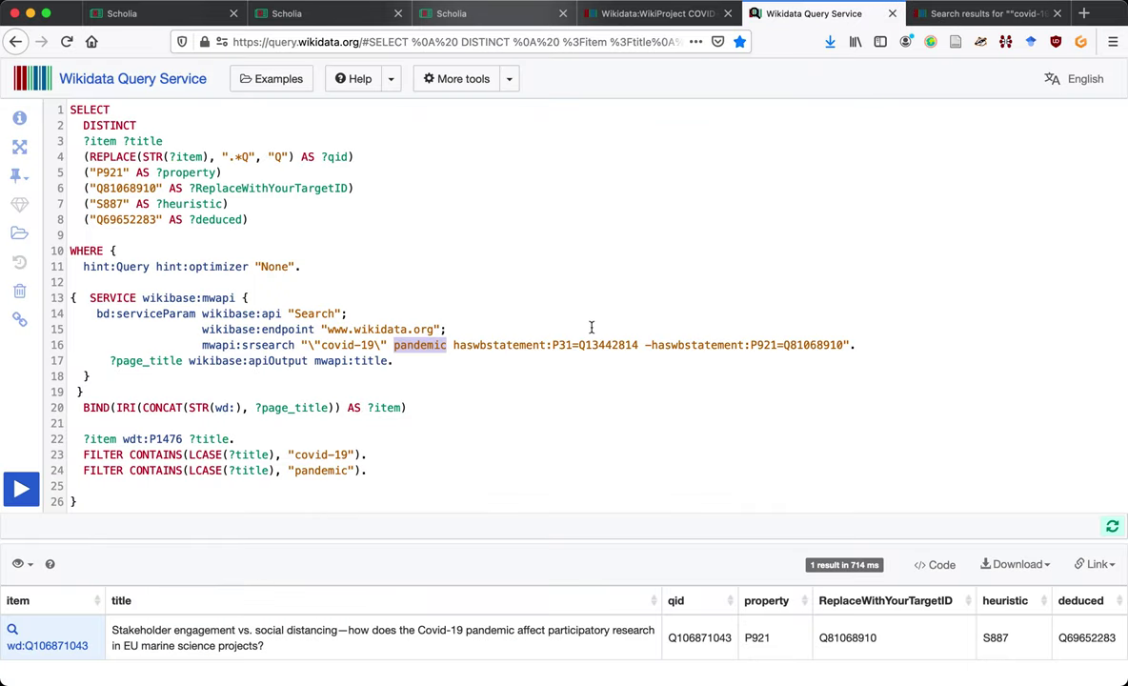
pyautogui.click(454, 345)
pyautogui.doubleClick(456, 344)
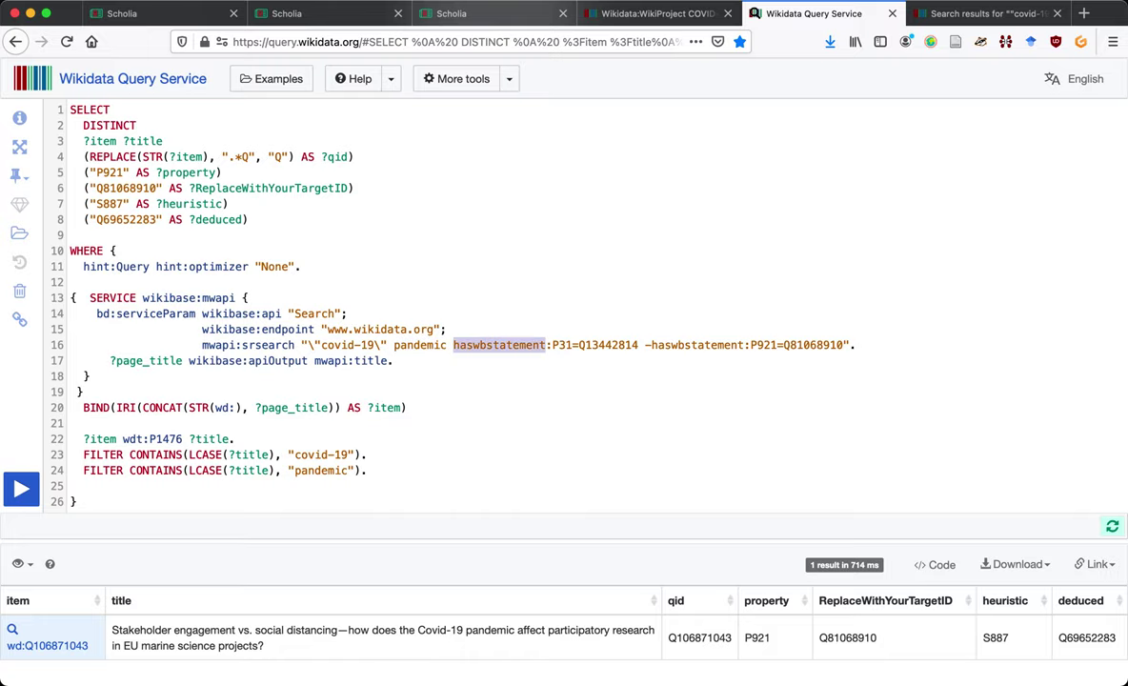
pyautogui.hotkey('ctrl', 'Tab')
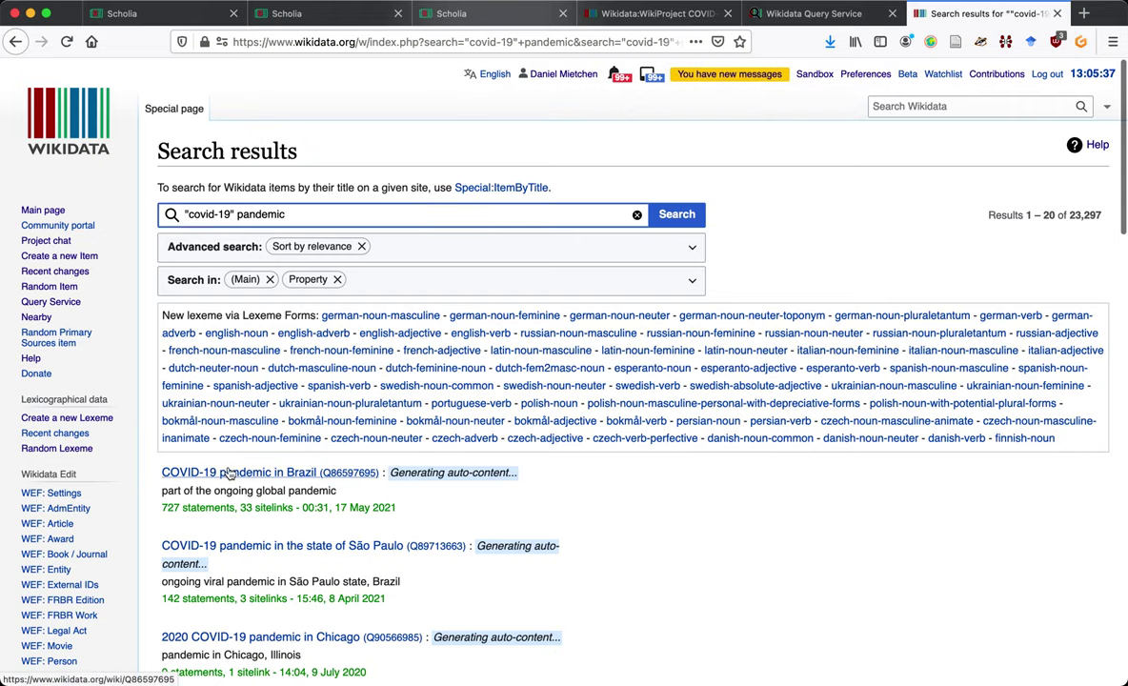
pyautogui.hotkey('ctrl', 'shift', 'Tab')
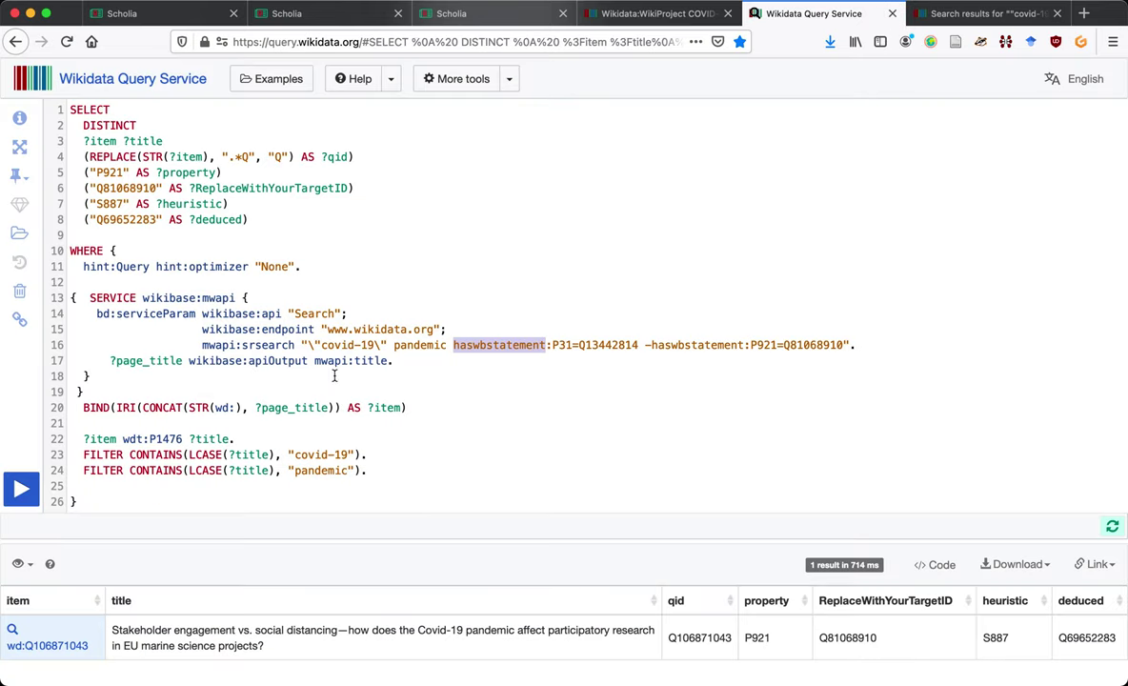
# Append wd:Q13442814, copied from the haswbstatement:P31 condition, after the query's search string to look up its label.
pyautogui.doubleClick(584, 344)
pyautogui.press('super+c')
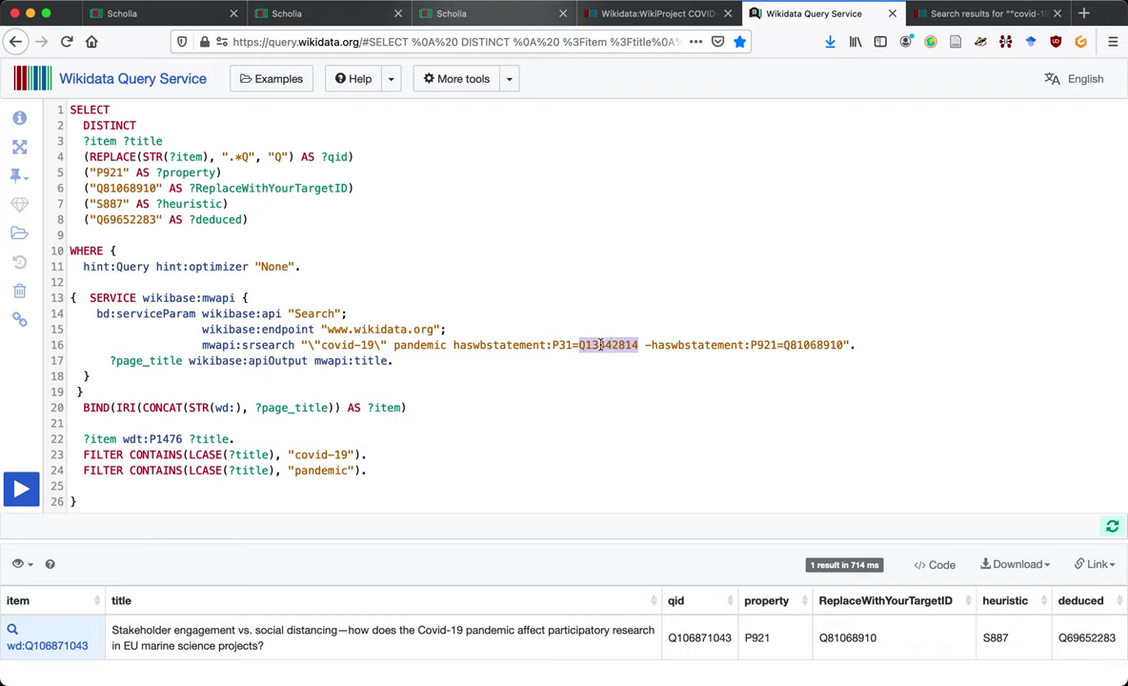
pyautogui.press('super+Right')
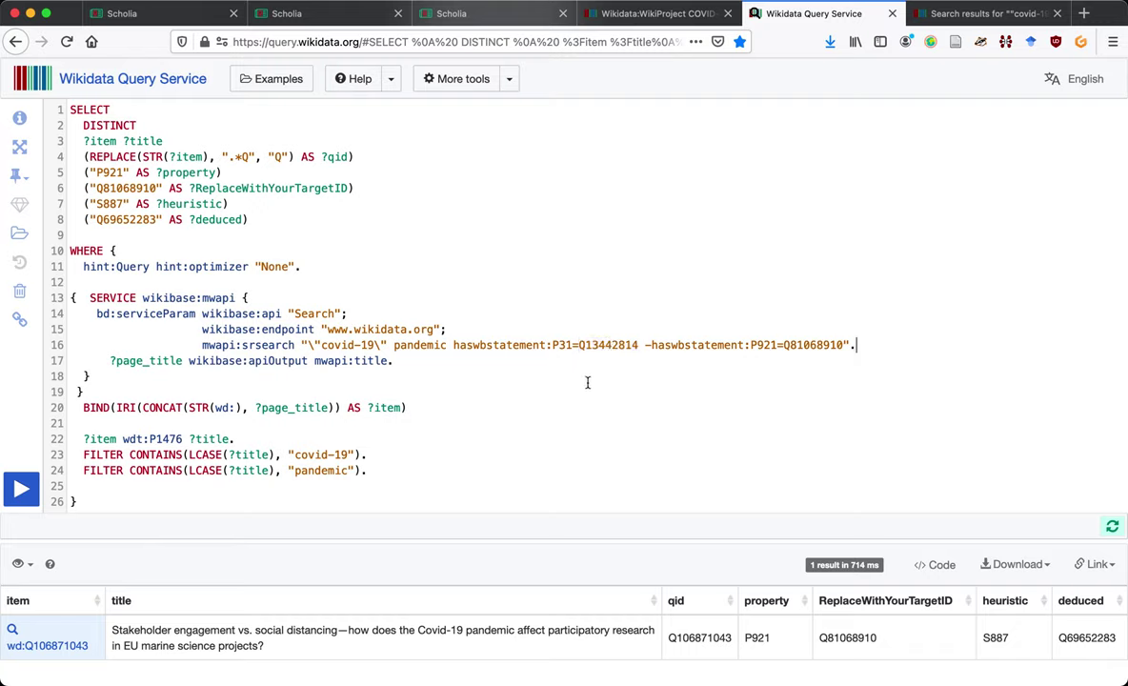
pyautogui.write('wd:')
pyautogui.press('super+v')
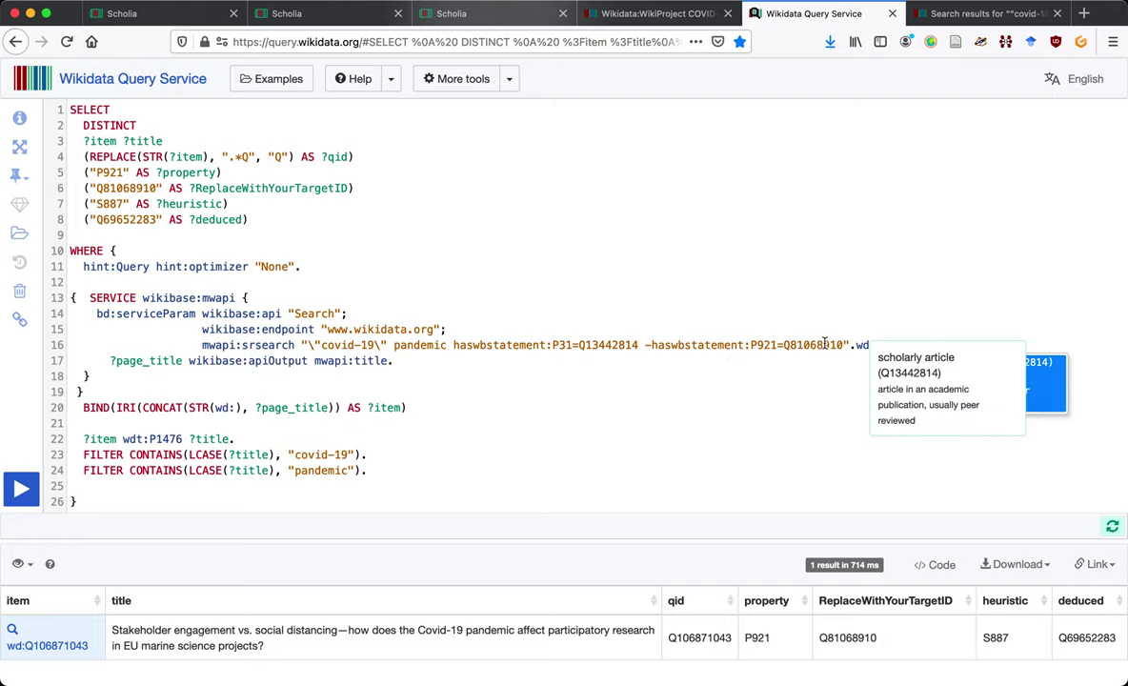
# Replace the identifier appended after the search string with P921 under the wdt: prefix to look up that property.
pyautogui.doubleClick(764, 346)
pyautogui.press('super+c')
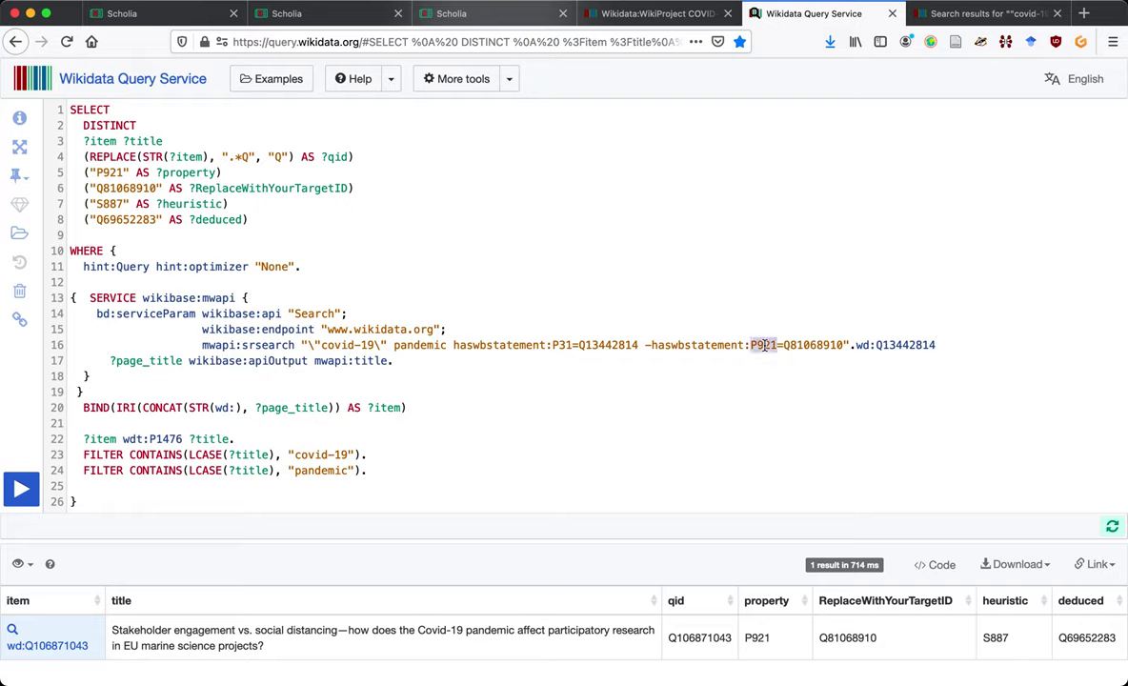
pyautogui.doubleClick(876, 345)
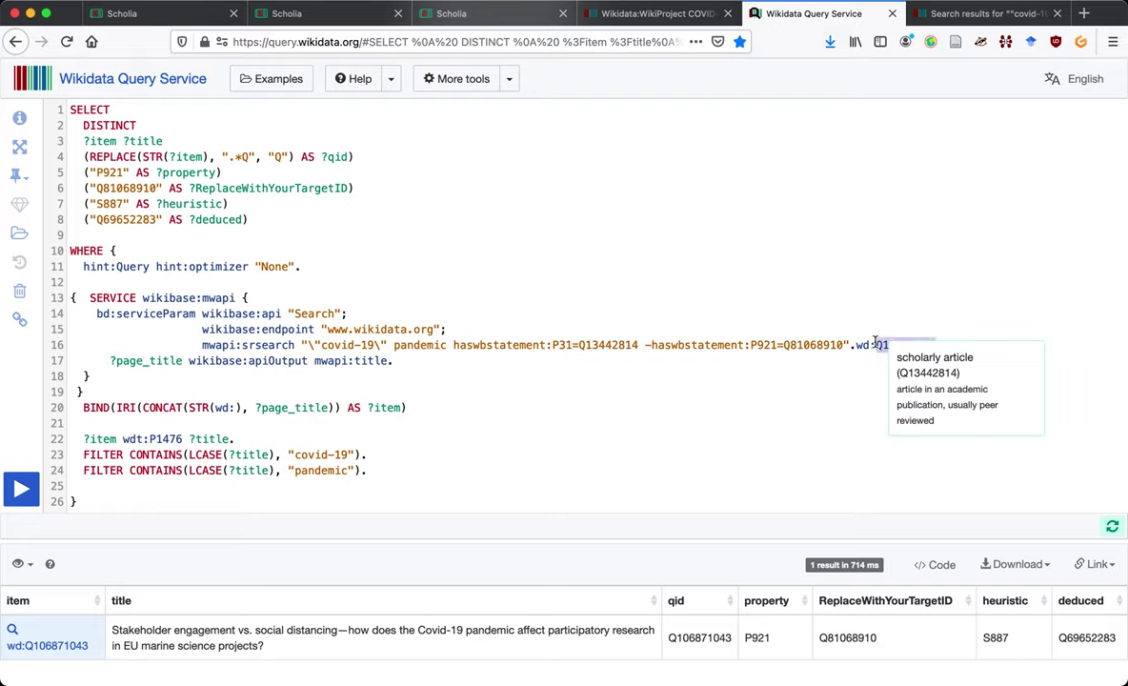
pyautogui.press('super+v')
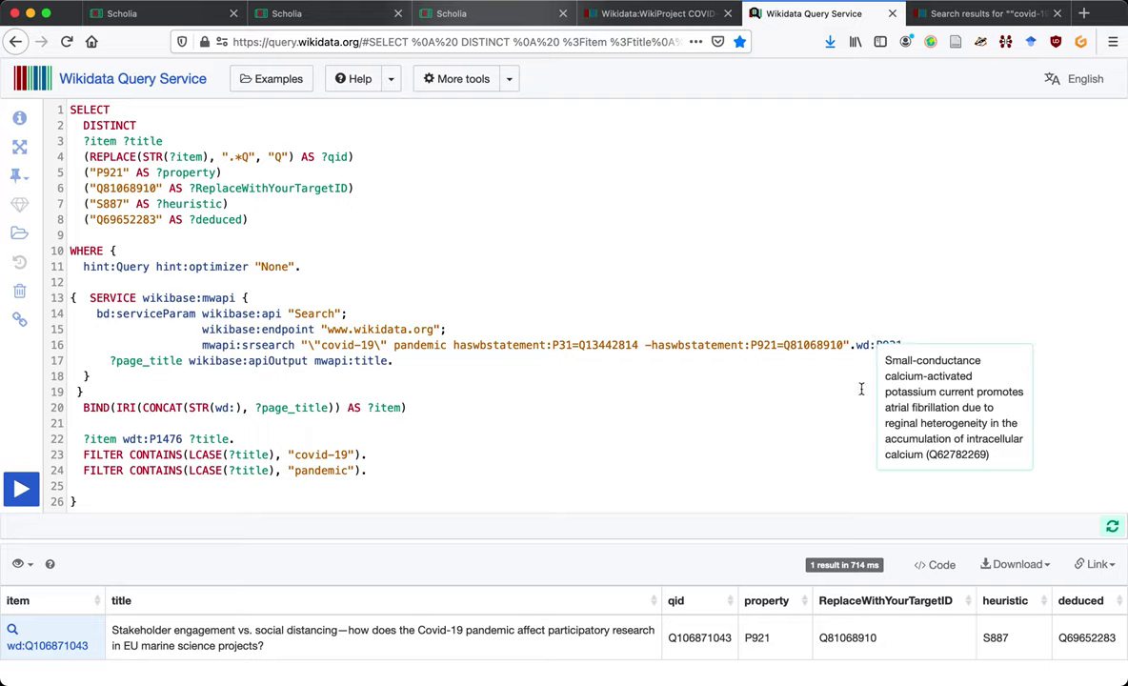
pyautogui.moveTo(869, 344)
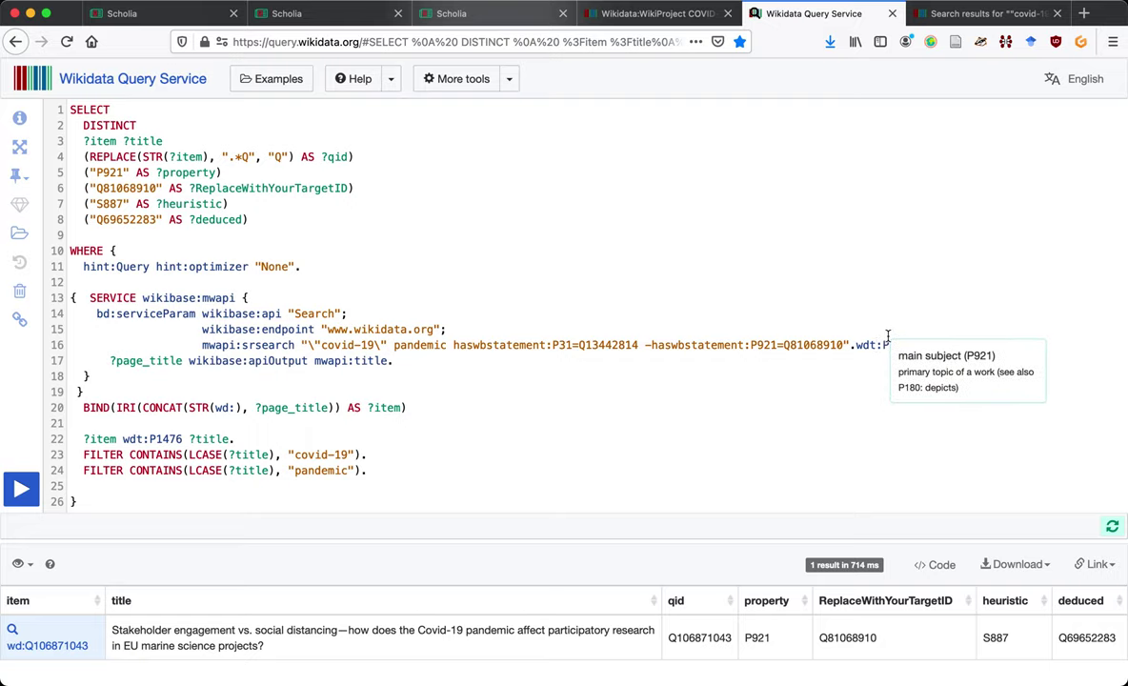
# Look up Q81068910 with the wd: prefix after the search string, remove the appended text, and highlight the ID in the search string.
pyautogui.doubleClick(823, 345)
pyautogui.press('super+c')
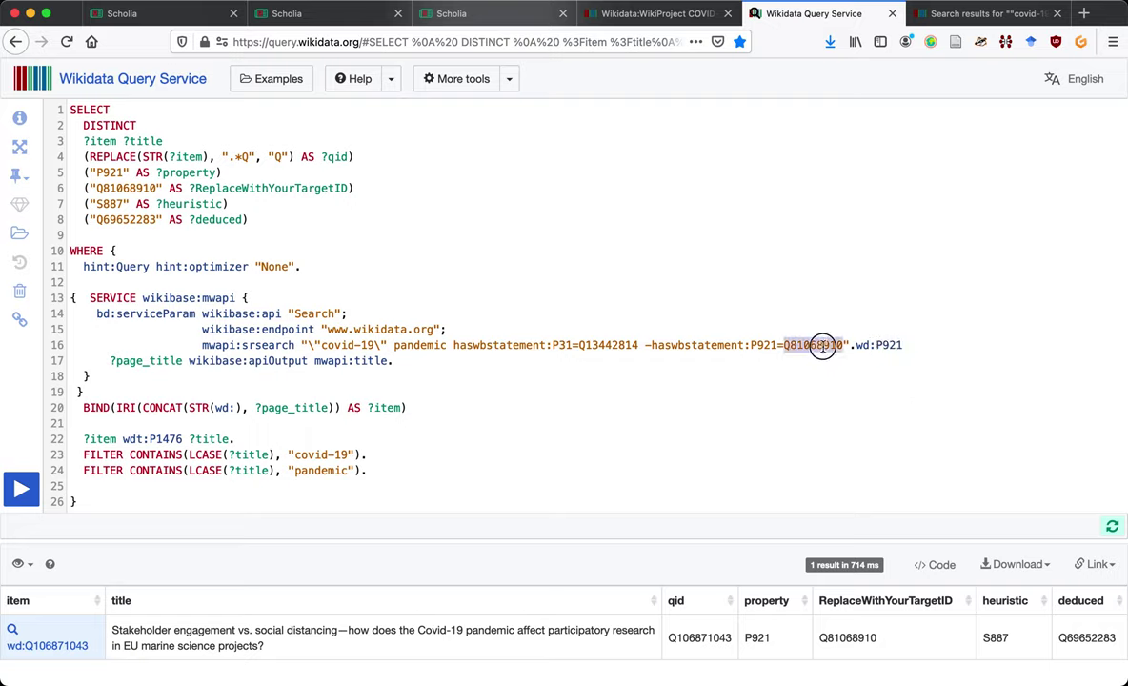
pyautogui.click(854, 345)
pyautogui.doubleClick(877, 345)
pyautogui.press('super+v')
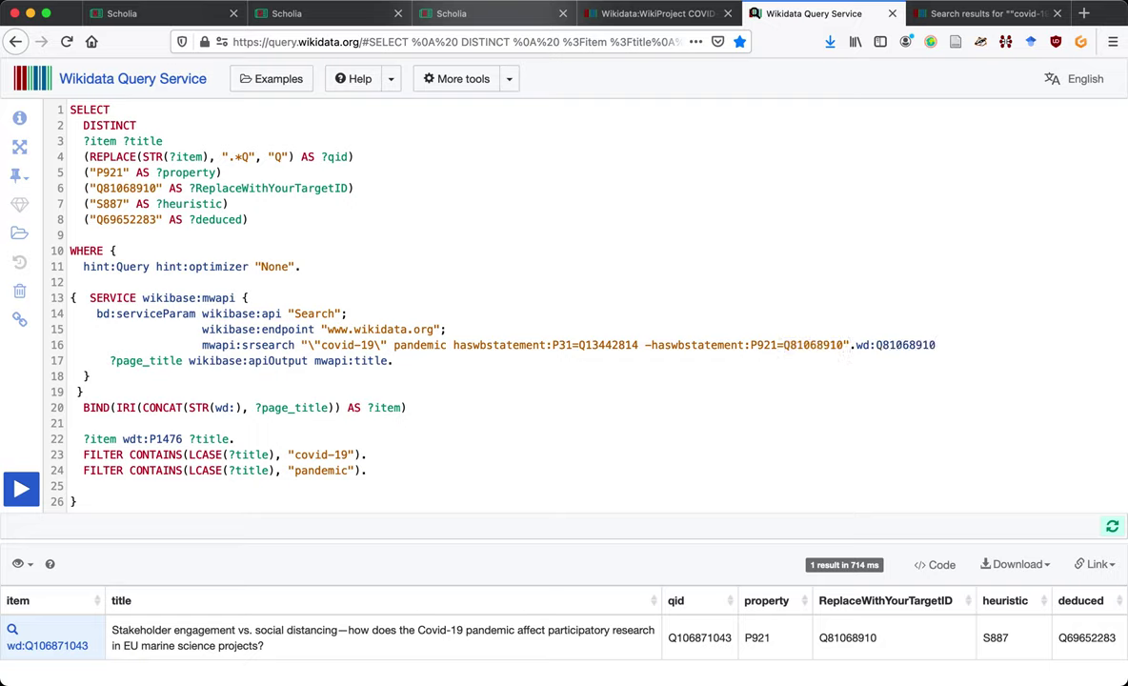
pyautogui.moveTo(919, 349)
pyautogui.click(647, 345)
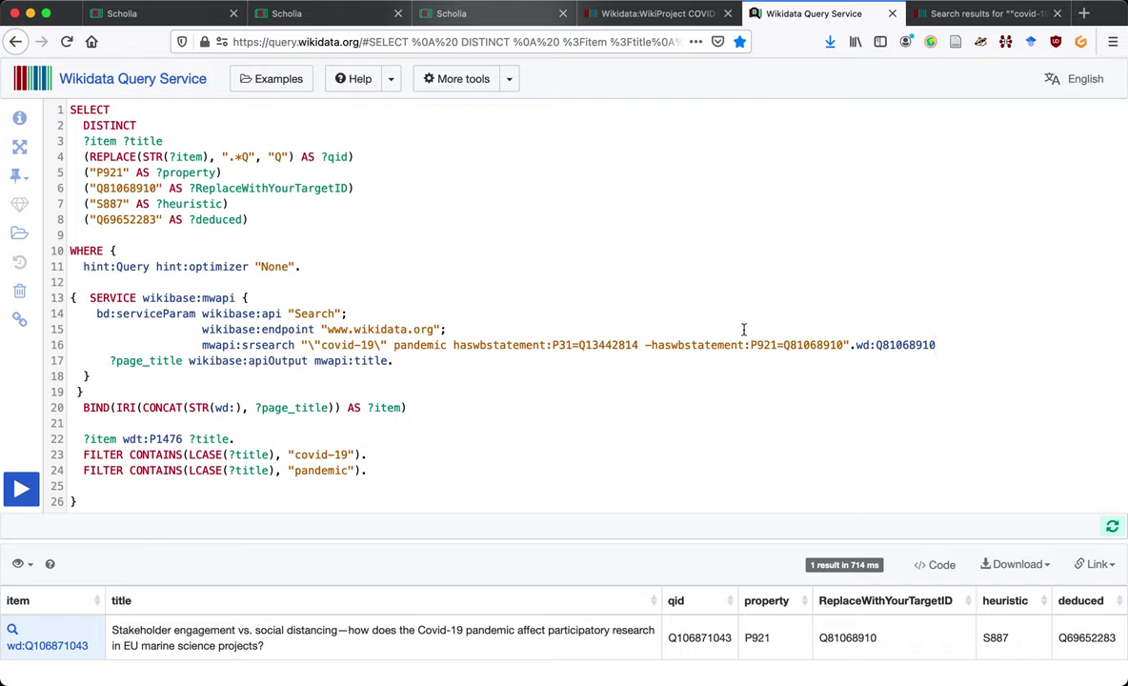
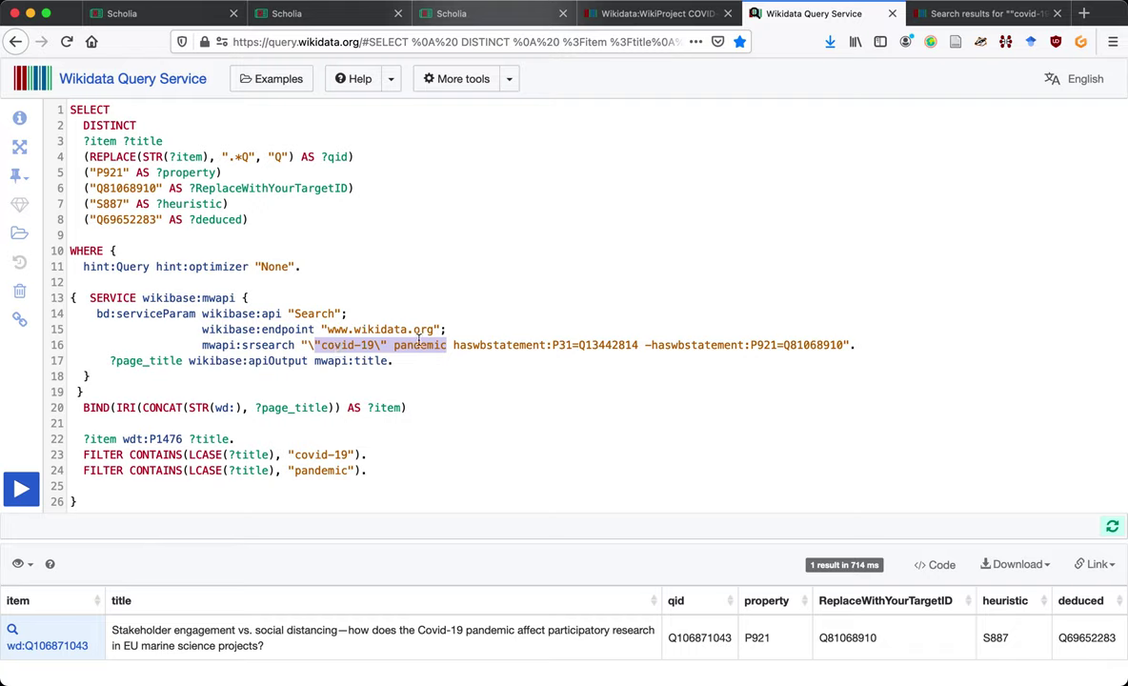
pyautogui.doubleClick(813, 349)
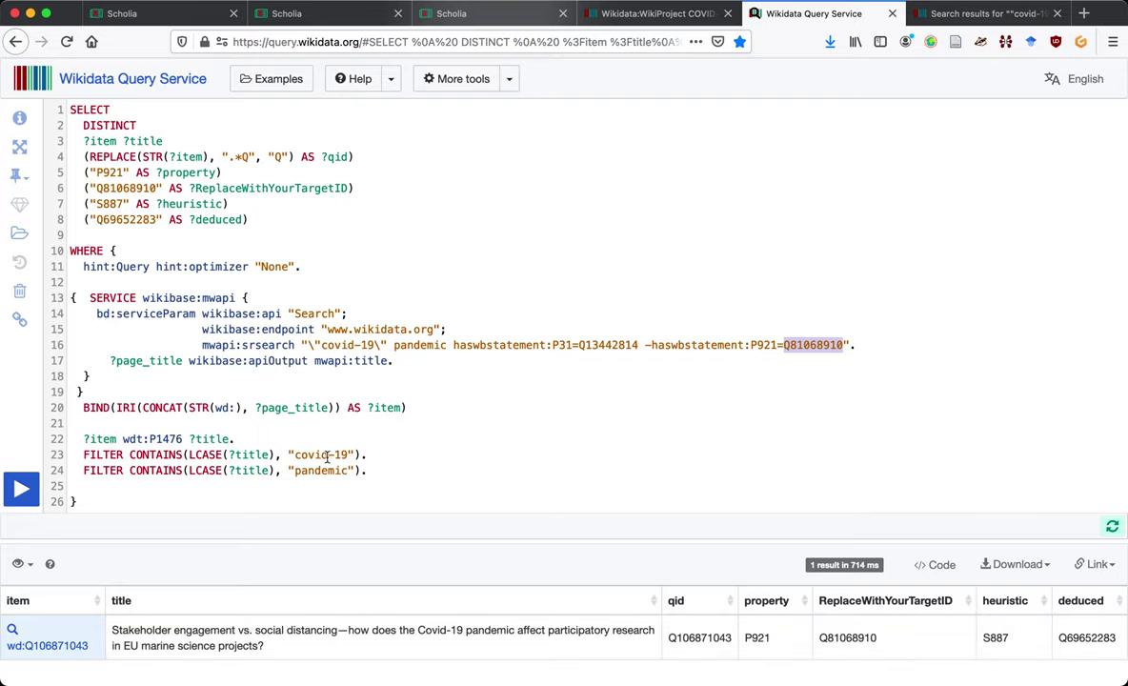
# Change the covid-19 title filter from CONTAINS to REGEX with the pattern "covid(.)19" and run the query.
pyautogui.doubleClick(158, 457)
pyautogui.write('REGEX')
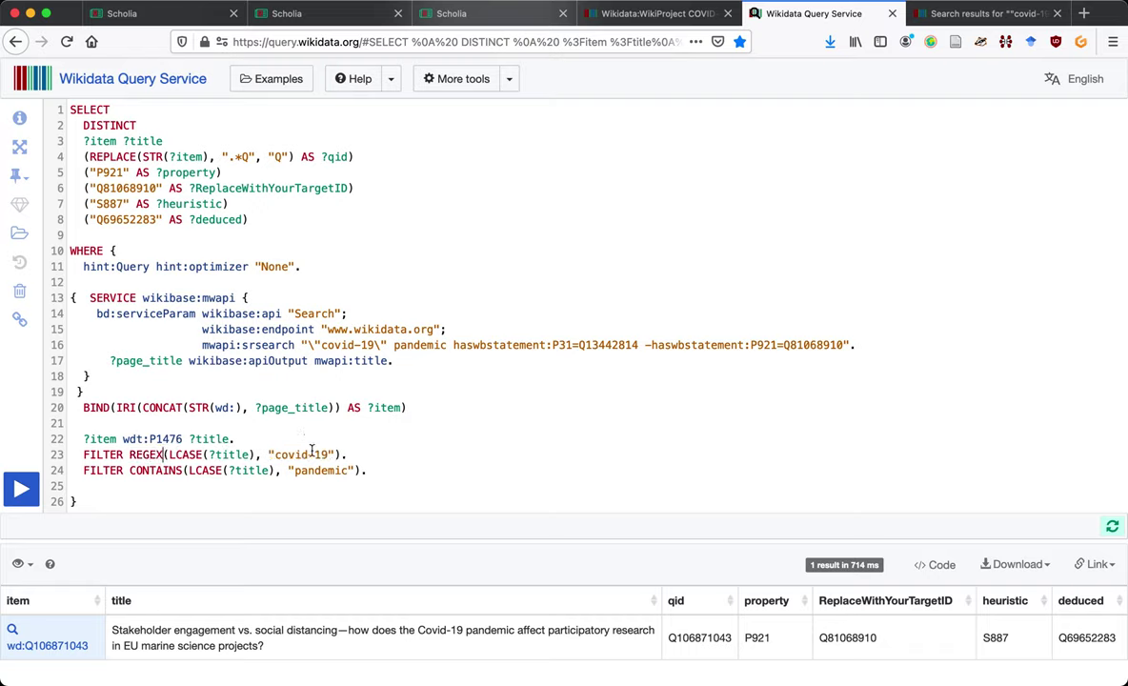
pyautogui.click(310, 455)
pyautogui.write('().')
pyautogui.click(21, 494)
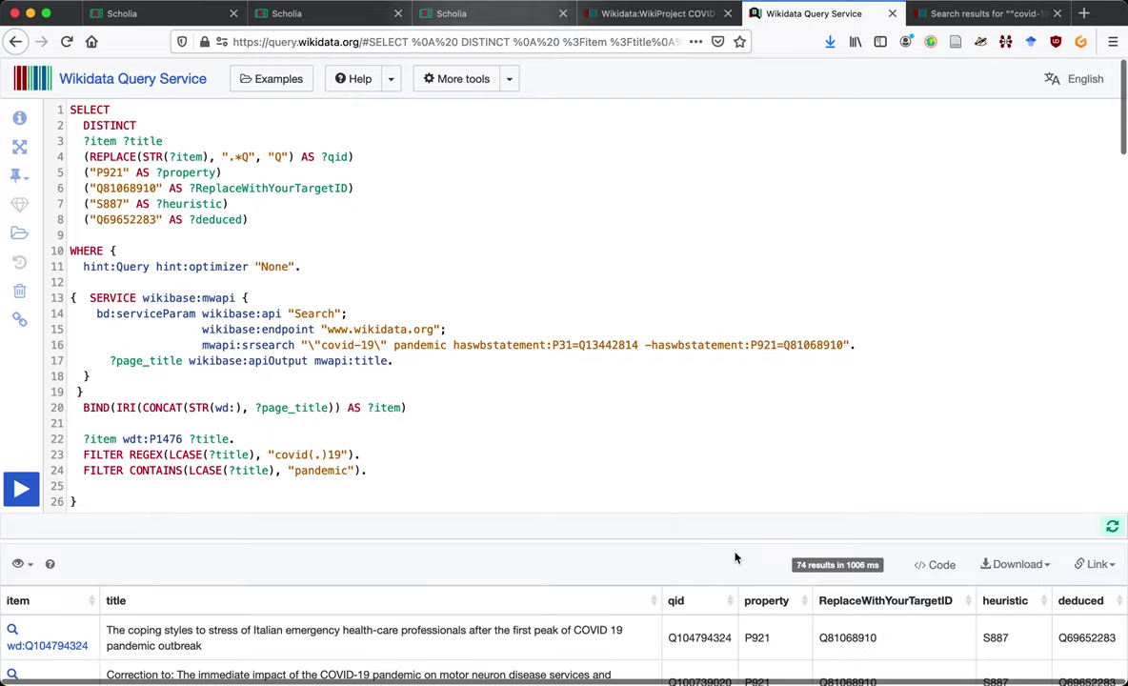
# Open the result item Q100739020, review its statements, search the page for "subje", and close it.
pyautogui.scroll(-3, 738, 624)
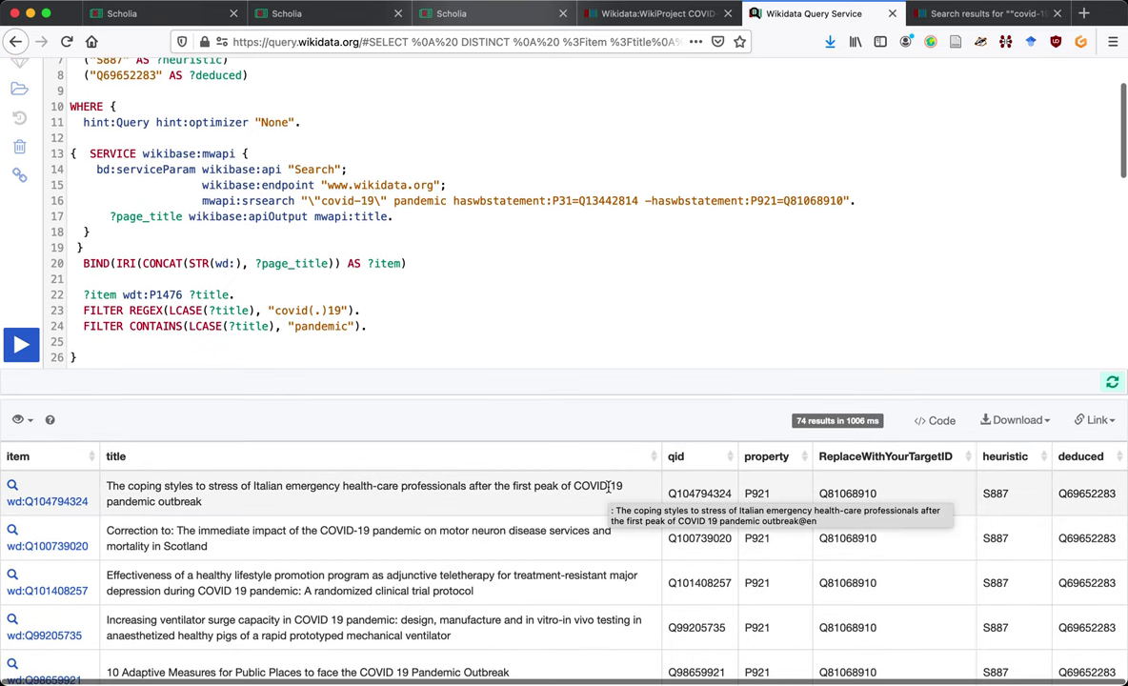
pyautogui.scroll(-2, 610, 486)
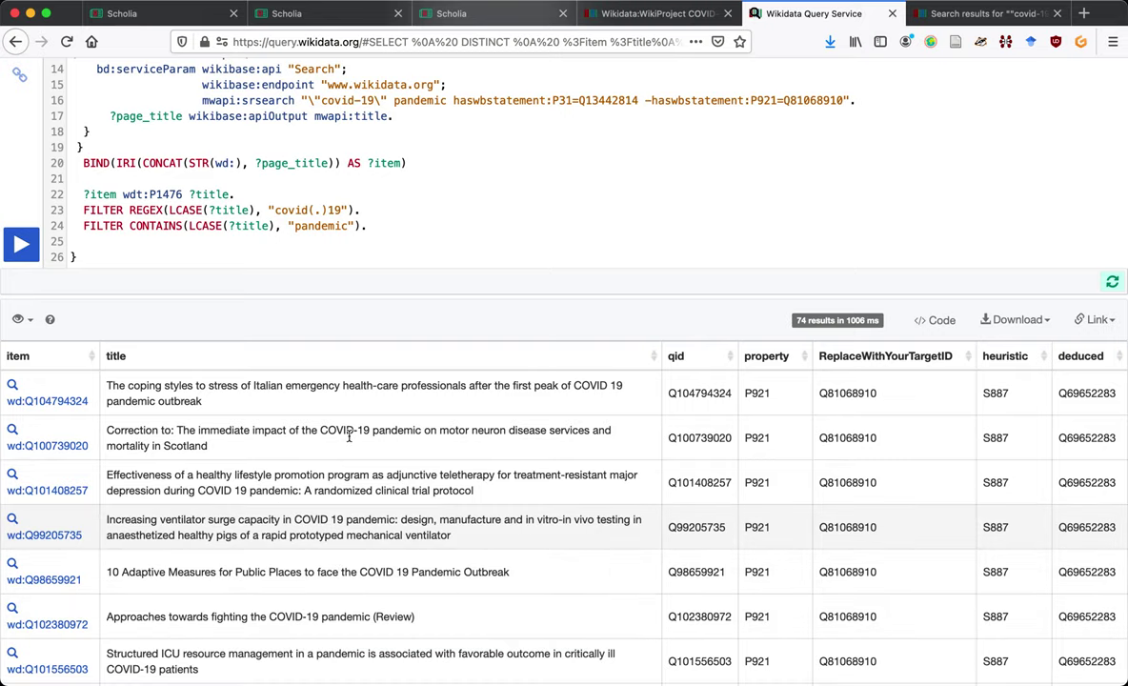
pyautogui.scroll(3, 350, 443)
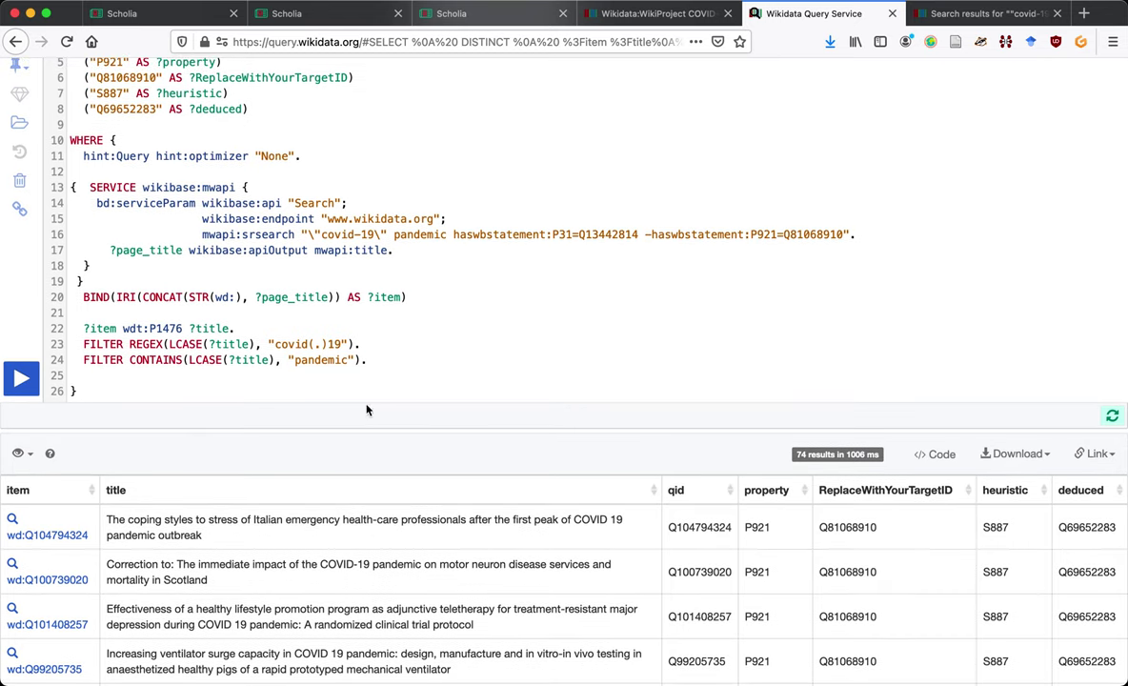
pyautogui.scroll(-3, 365, 524)
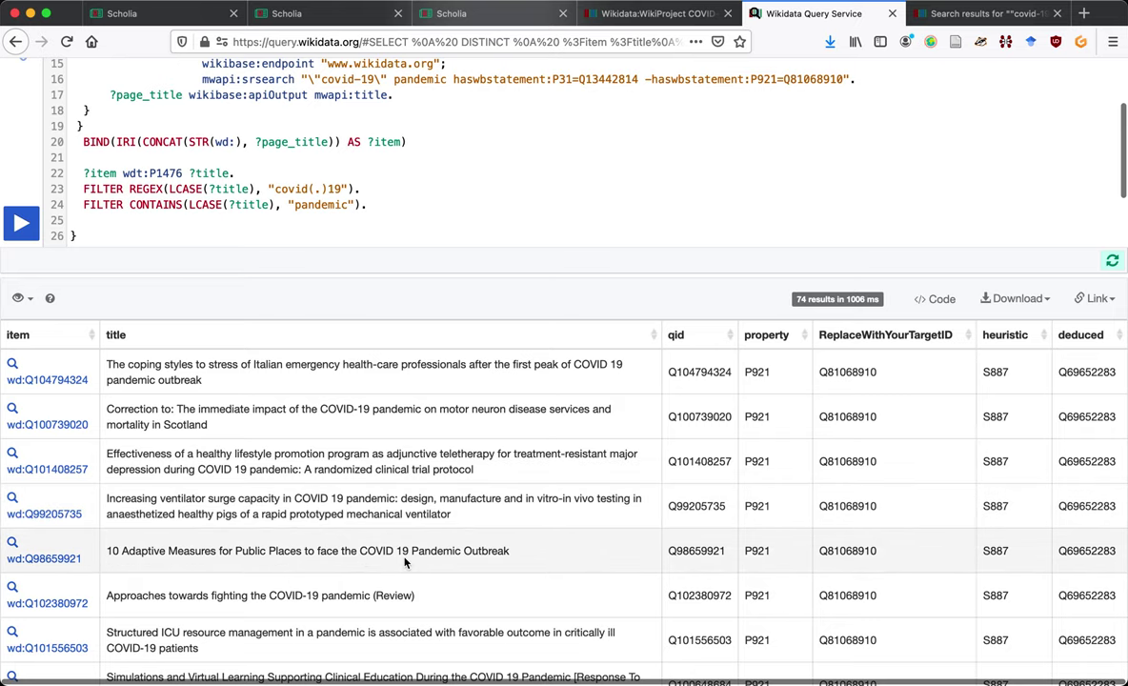
pyautogui.scroll(3, 404, 562)
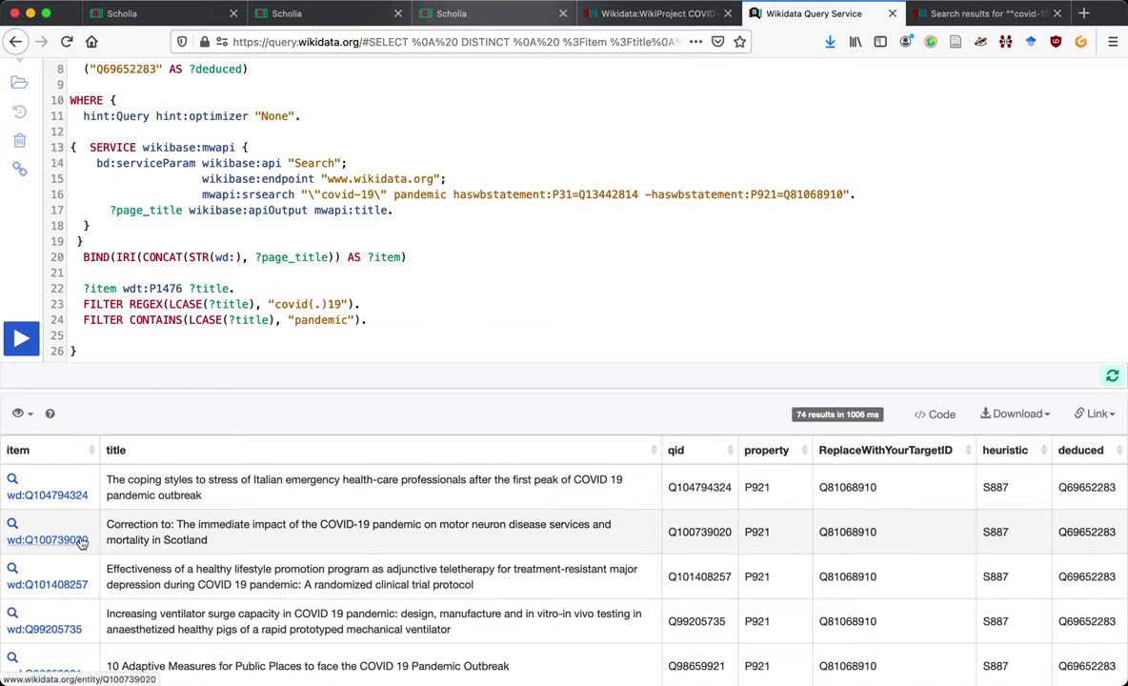
pyautogui.middleClick(82, 540)
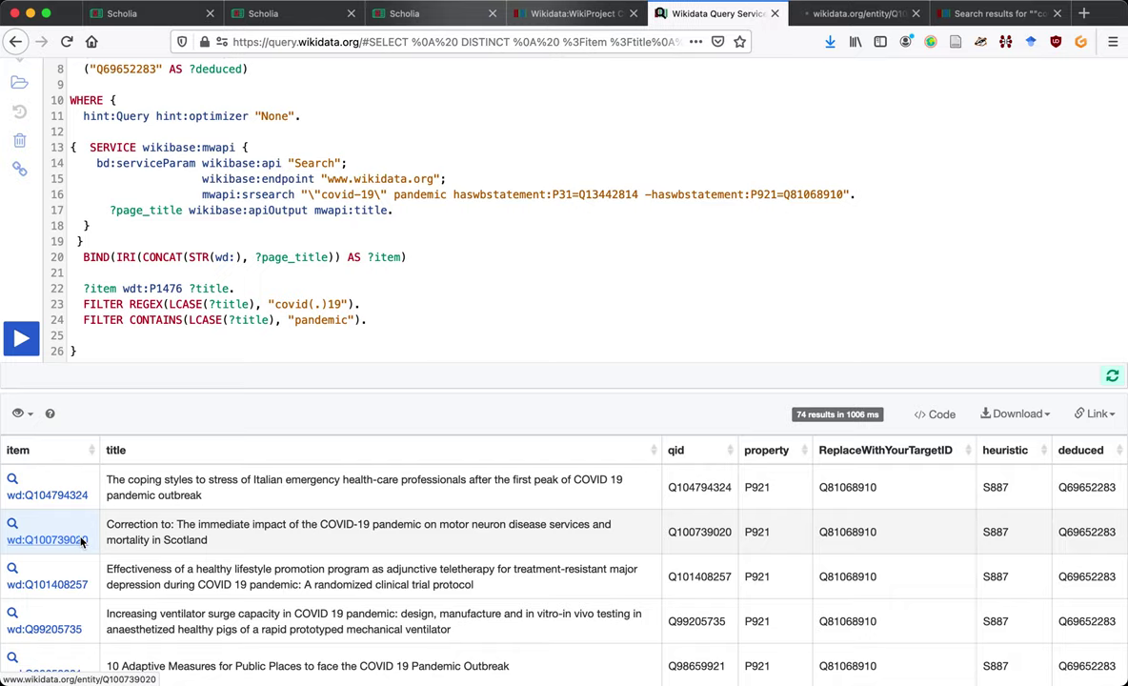
pyautogui.hotkey('ctrl', 'Tab')
pyautogui.scroll(-15, 513, 493)
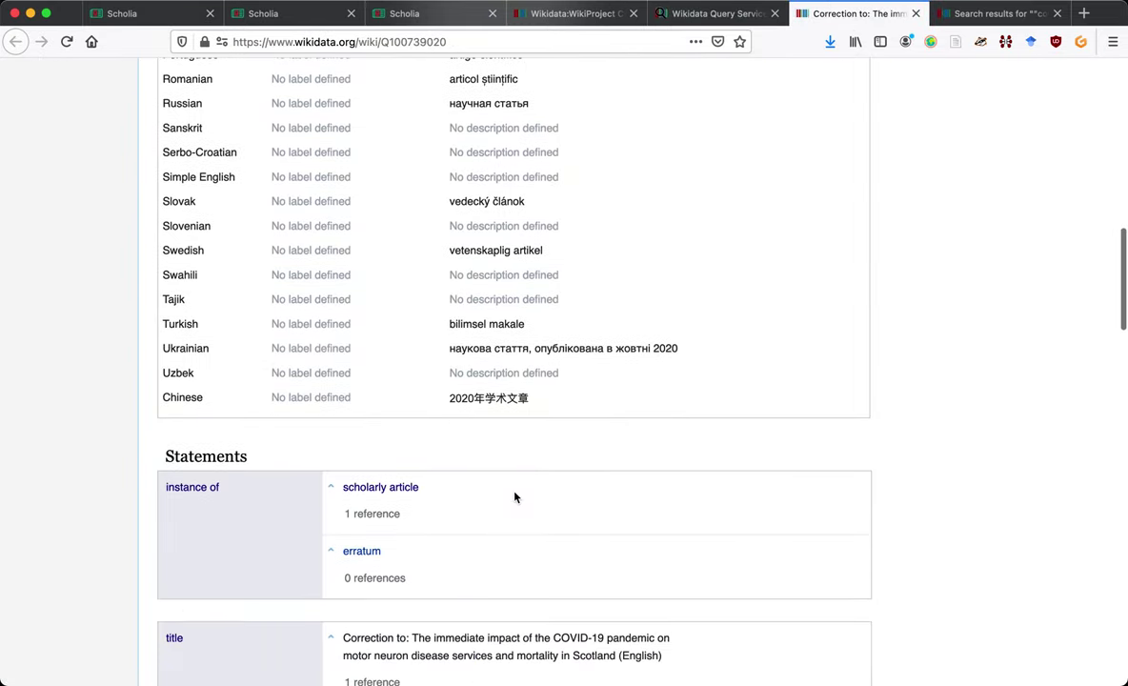
pyautogui.scroll(-5, 514, 496)
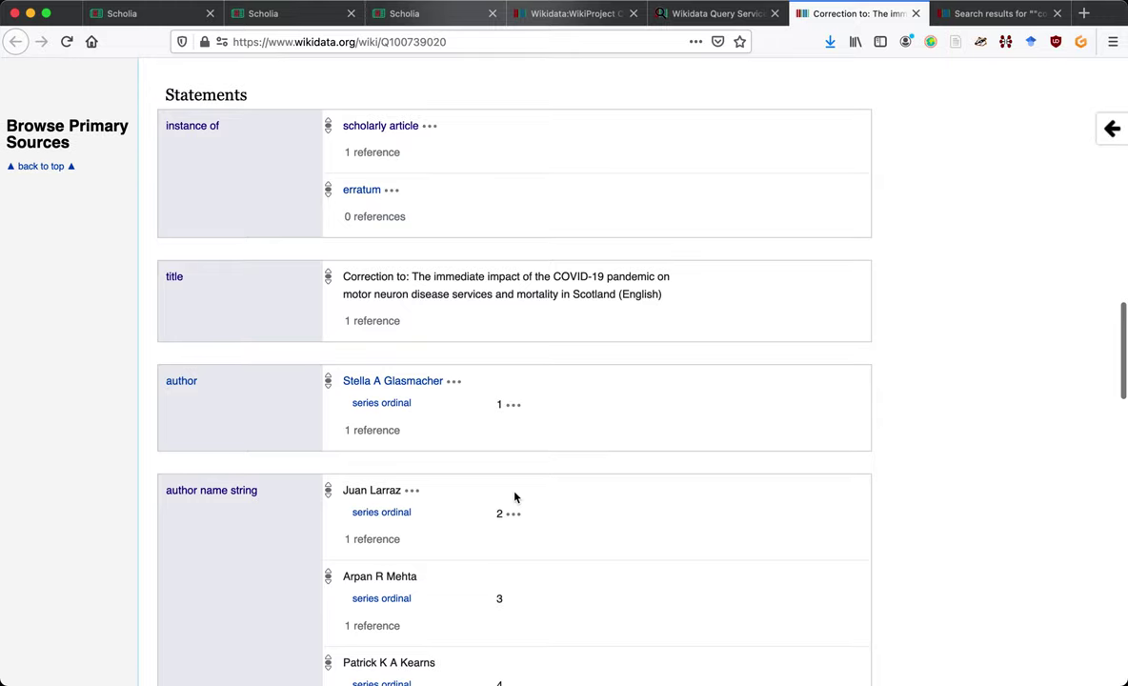
pyautogui.scroll(-13, 514, 496)
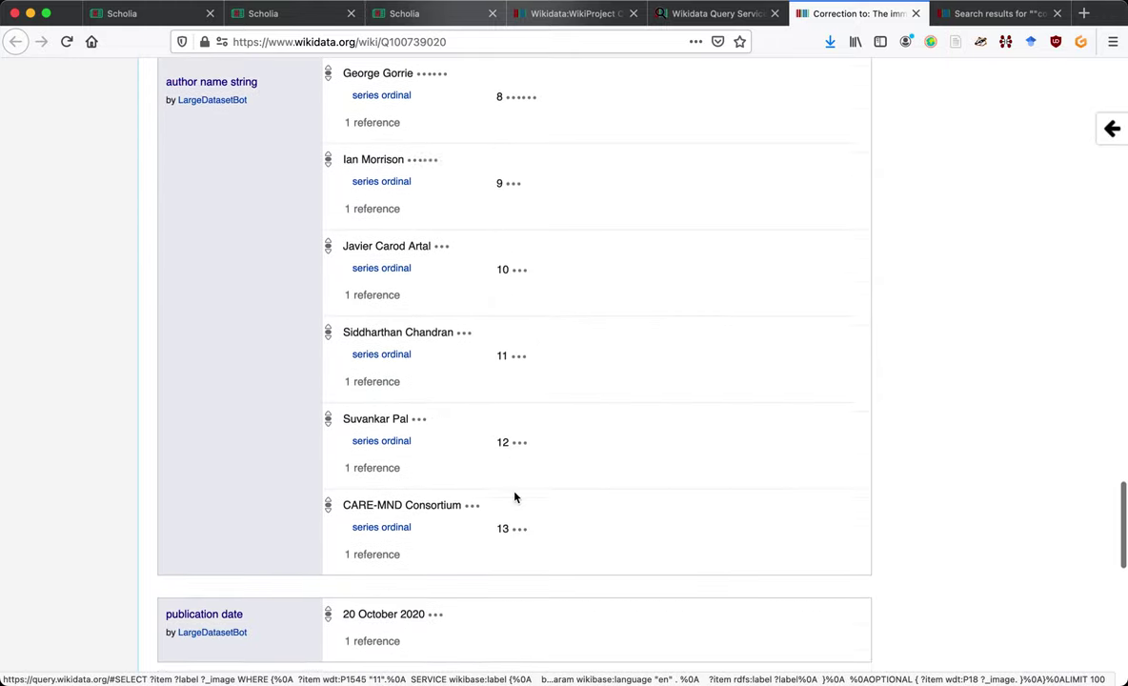
pyautogui.scroll(-5, 515, 496)
pyautogui.hotkey('ctrl', 'f')
pyautogui.write('subje')
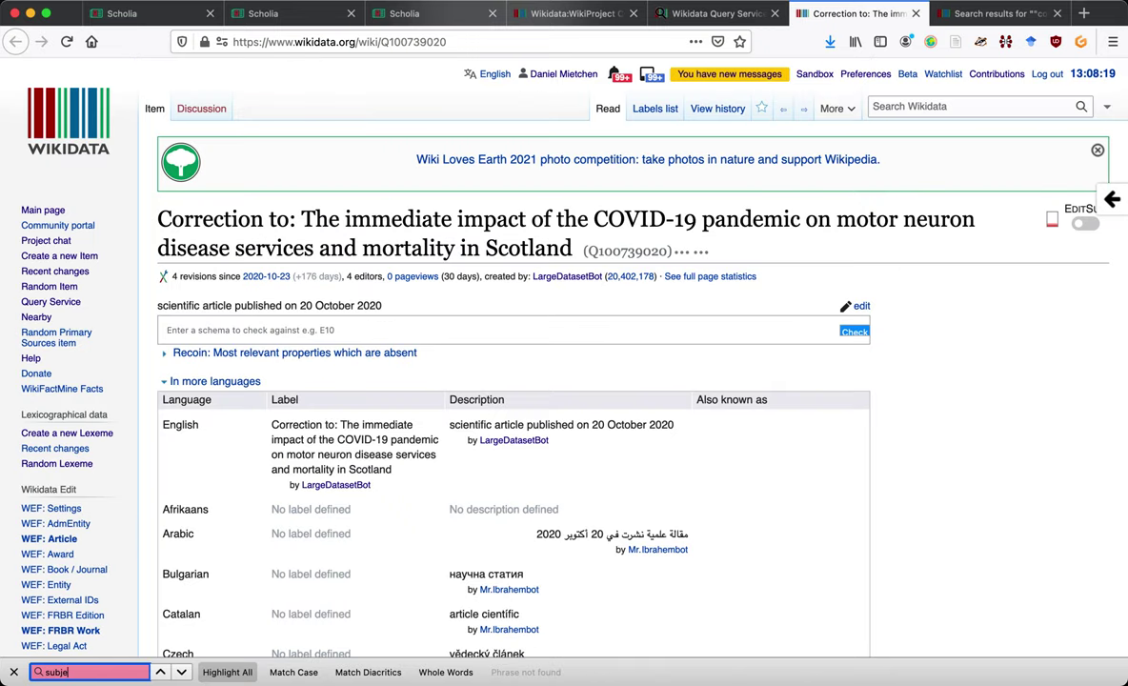
pyautogui.hotkey('ctrl', 'w')
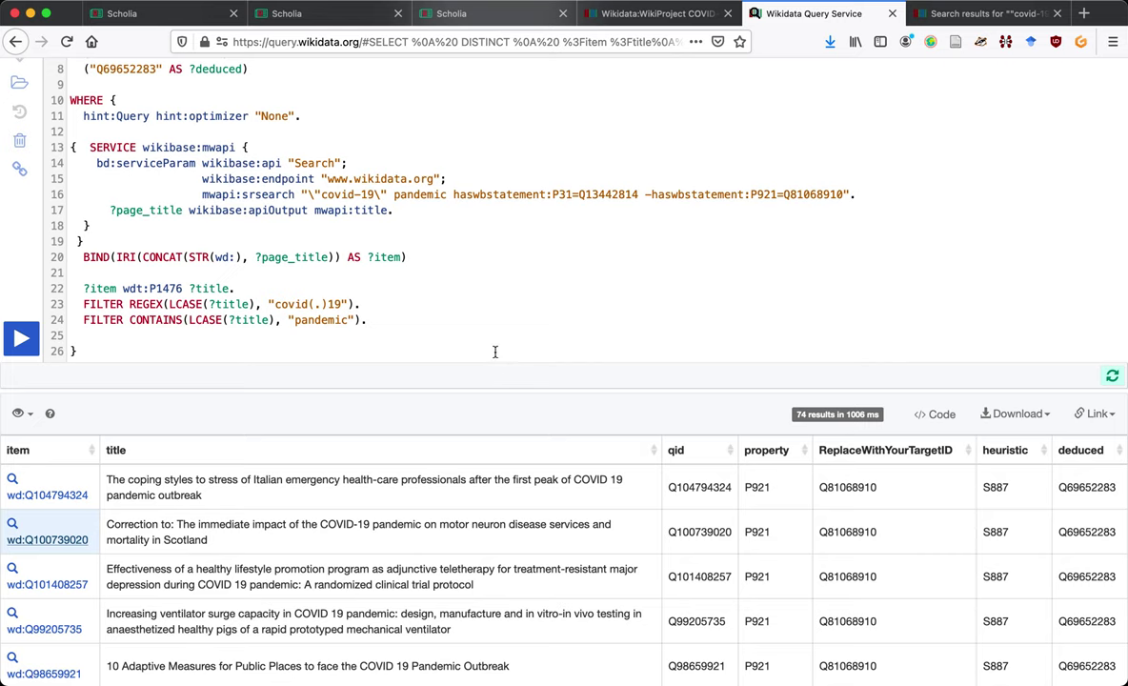
# Examine the article titles returned by the query for their different spellings of COVID-19.
pyautogui.scroll(3, 495, 353)
pyautogui.scroll(1, 495, 353)
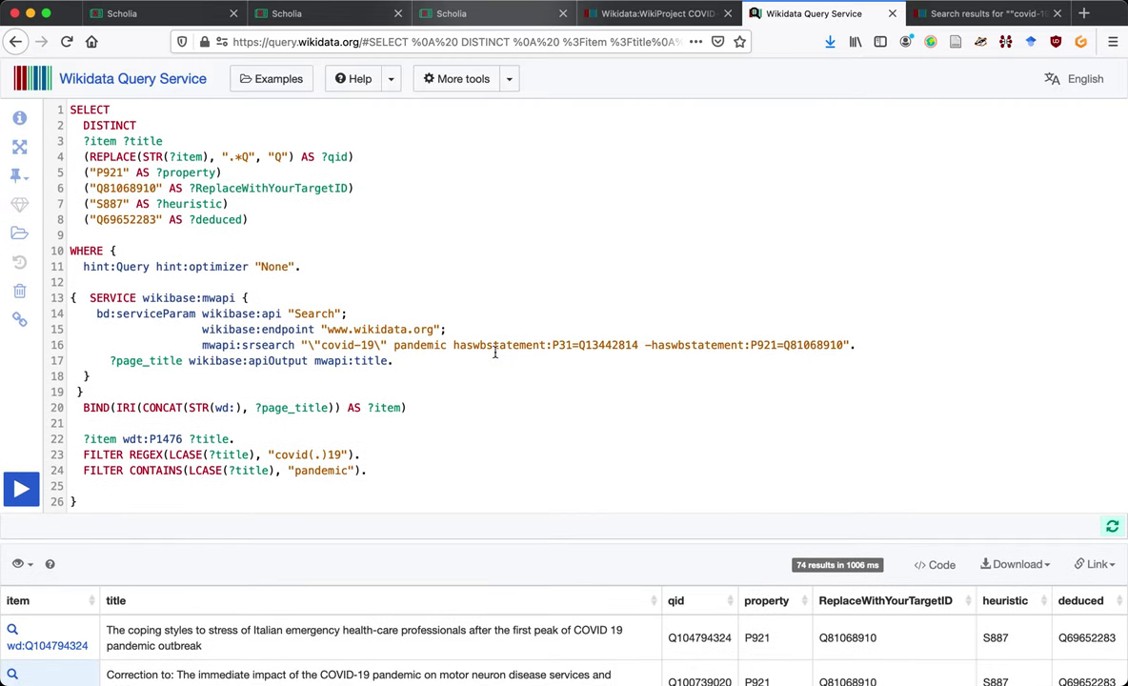
pyautogui.scroll(-5, 494, 353)
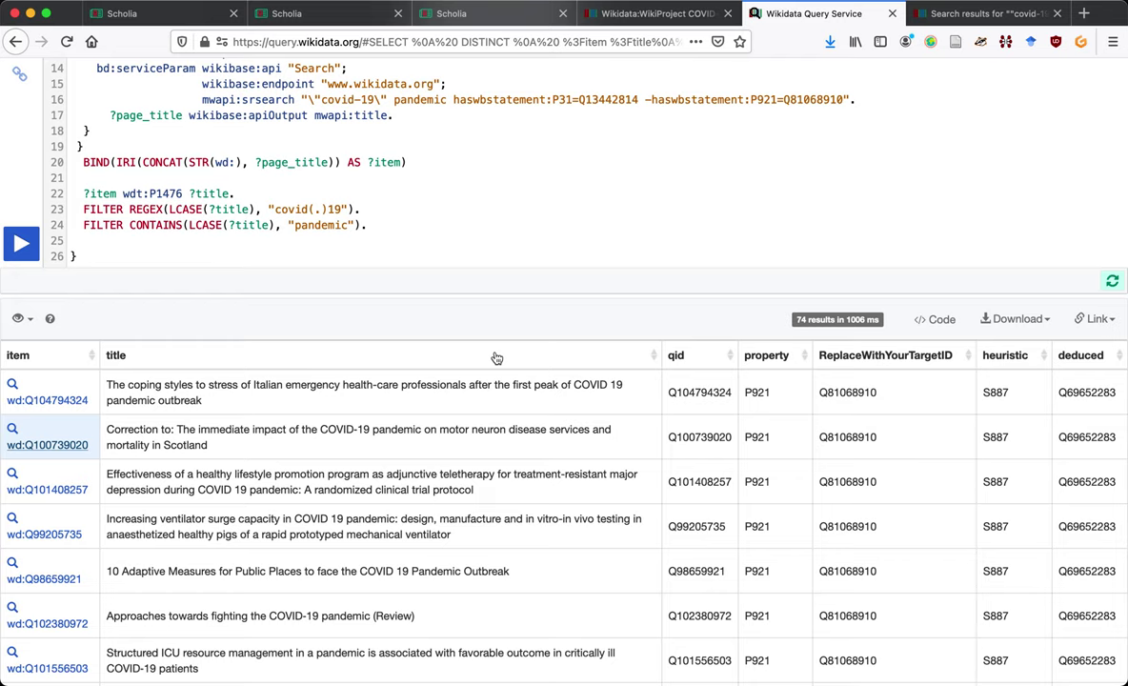
pyautogui.scroll(-10, 496, 358)
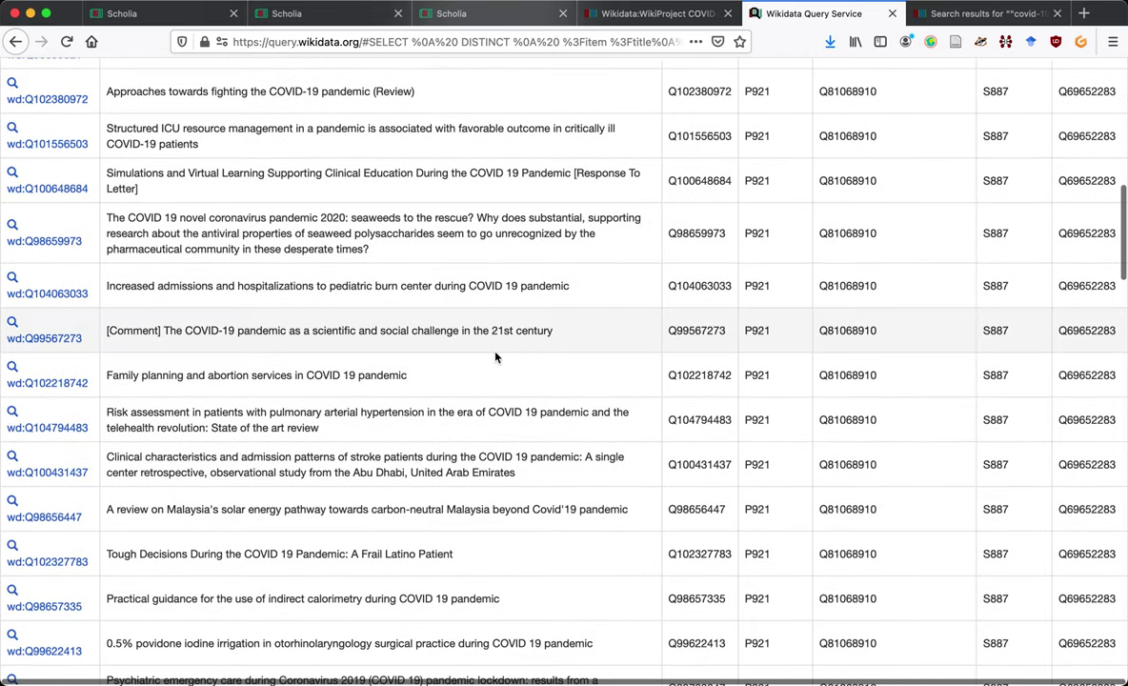
pyautogui.scroll(-2, 495, 356)
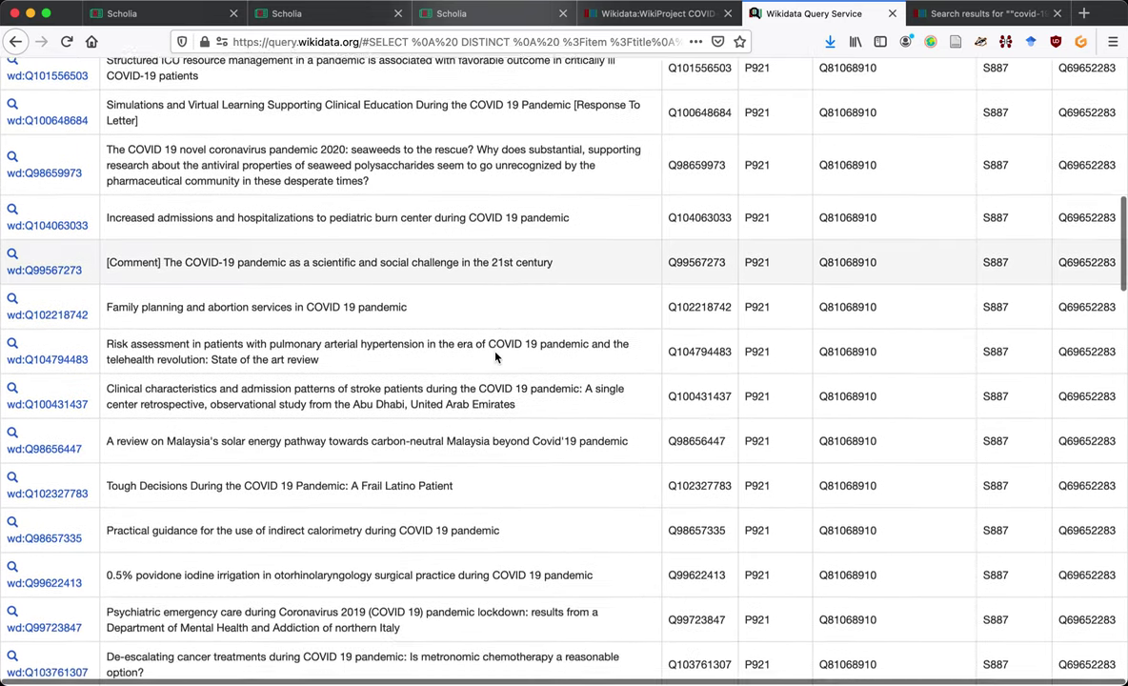
pyautogui.scroll(-5, 495, 352)
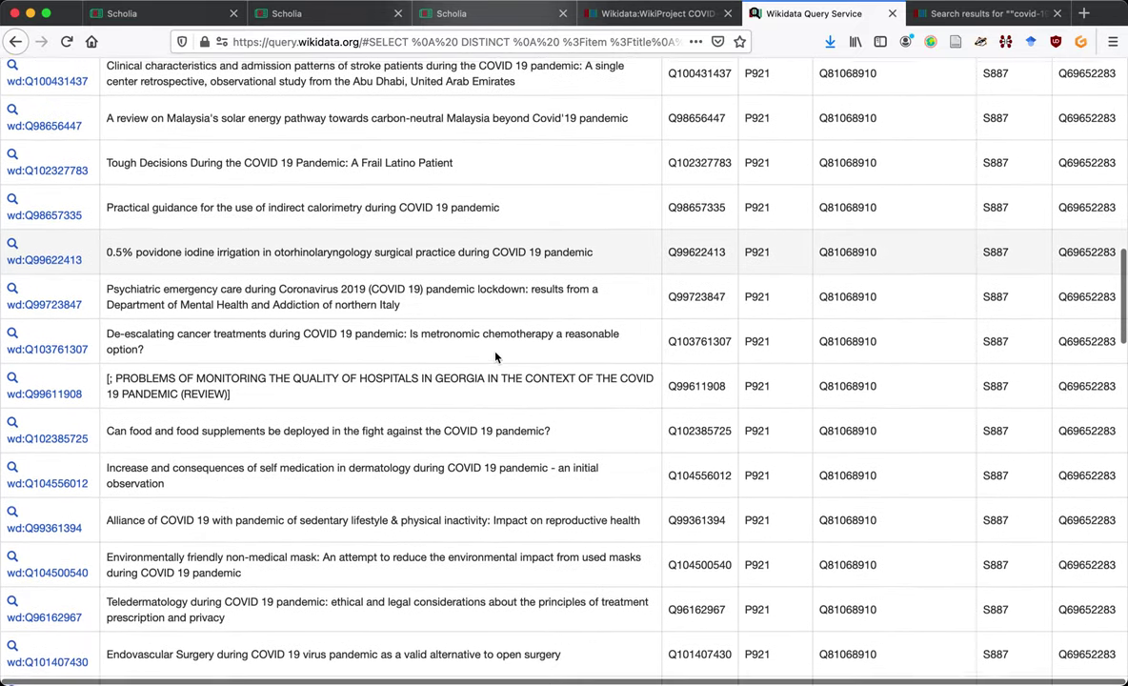
pyautogui.scroll(-2, 495, 357)
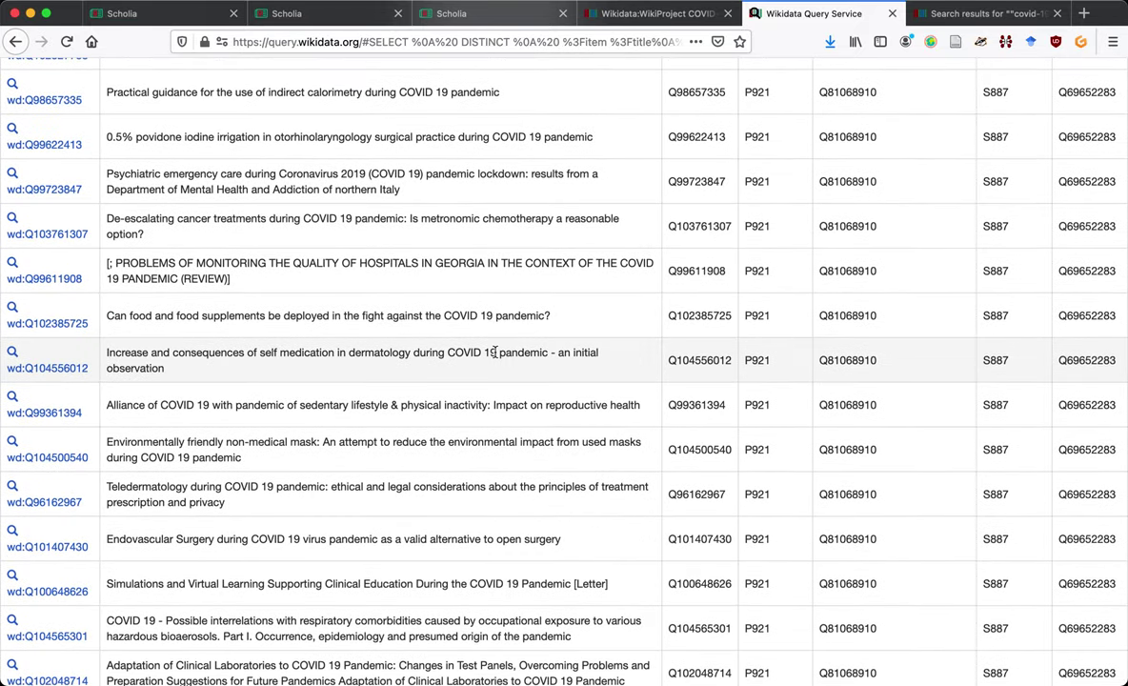
pyautogui.scroll(-8, 495, 354)
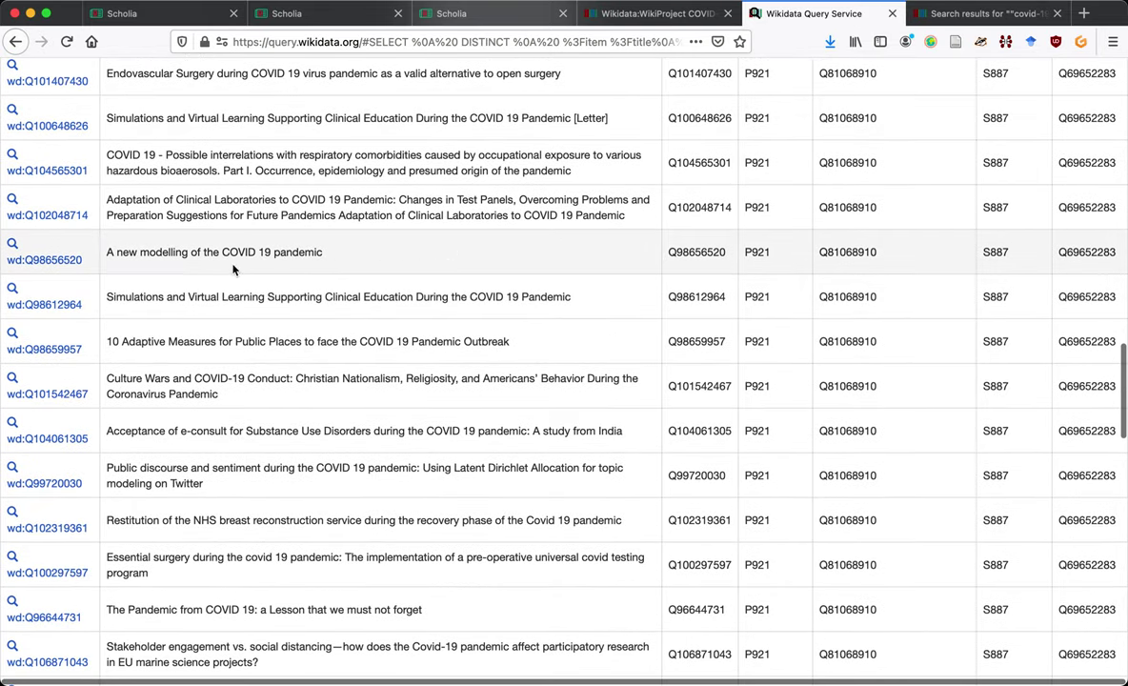
pyautogui.scroll(-6, 310, 373)
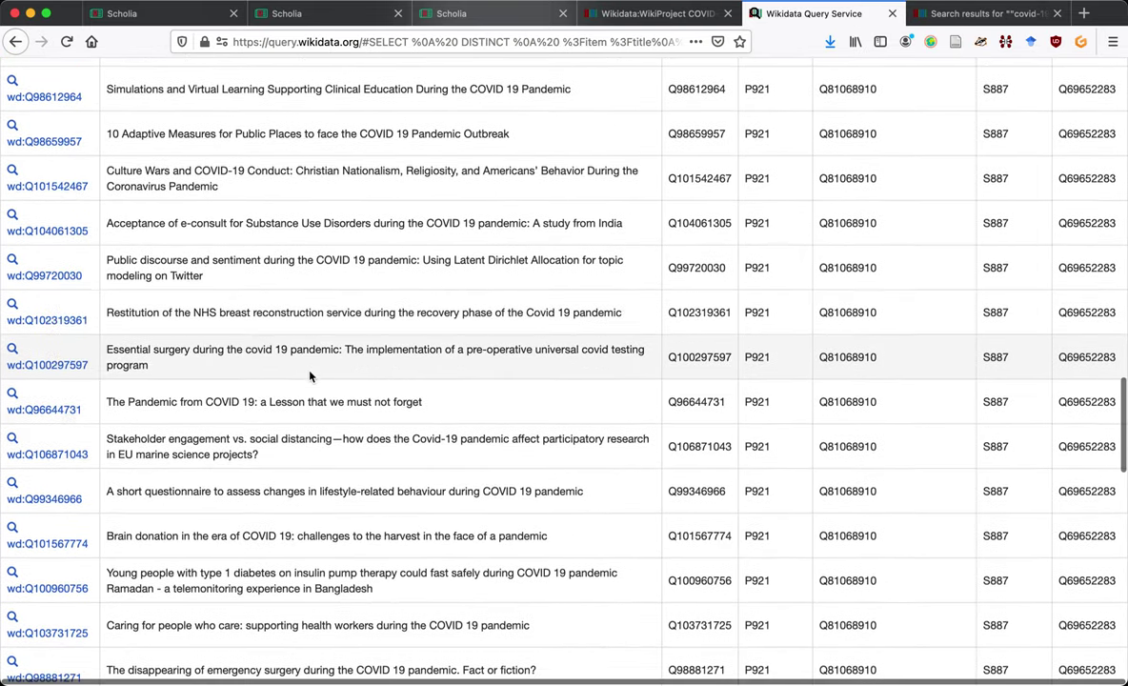
pyautogui.scroll(-4, 310, 376)
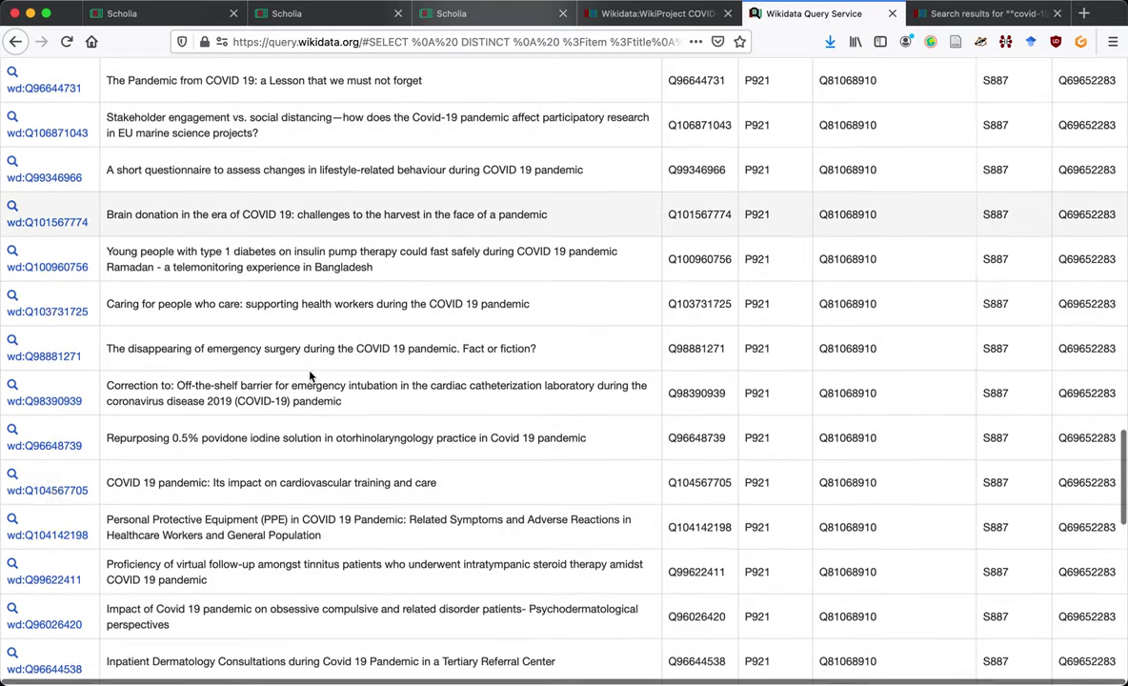
pyautogui.scroll(-8, 310, 377)
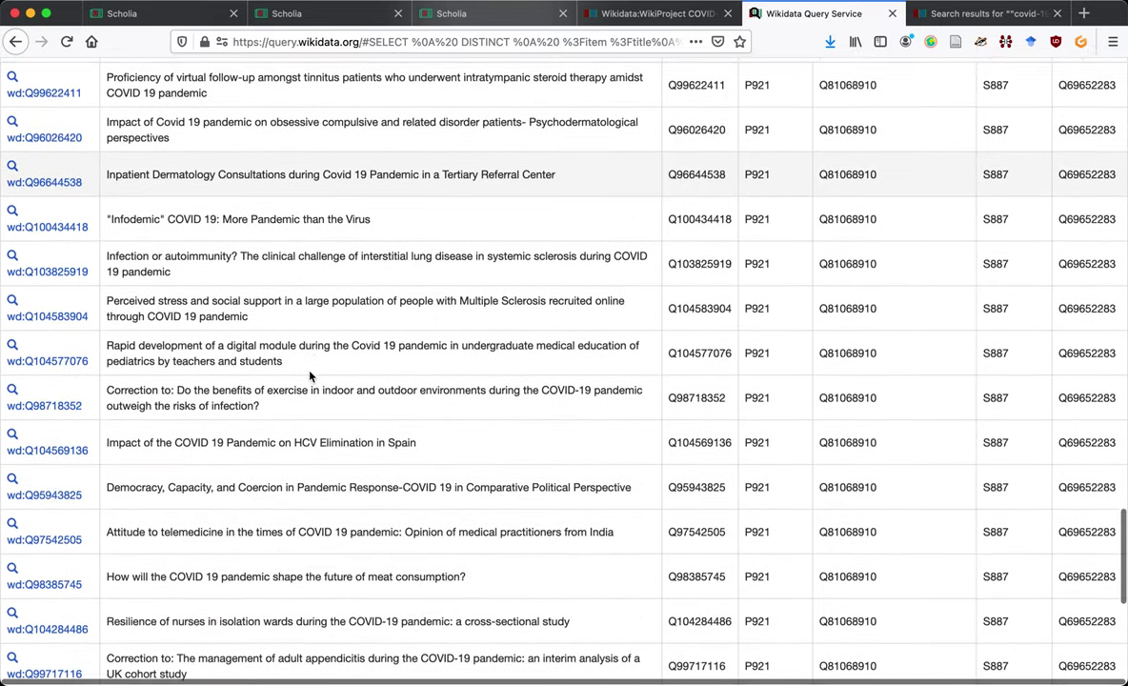
# Search the results page for "covid" and check where the word occurs in the article titles.
pyautogui.scroll(-5, 310, 376)
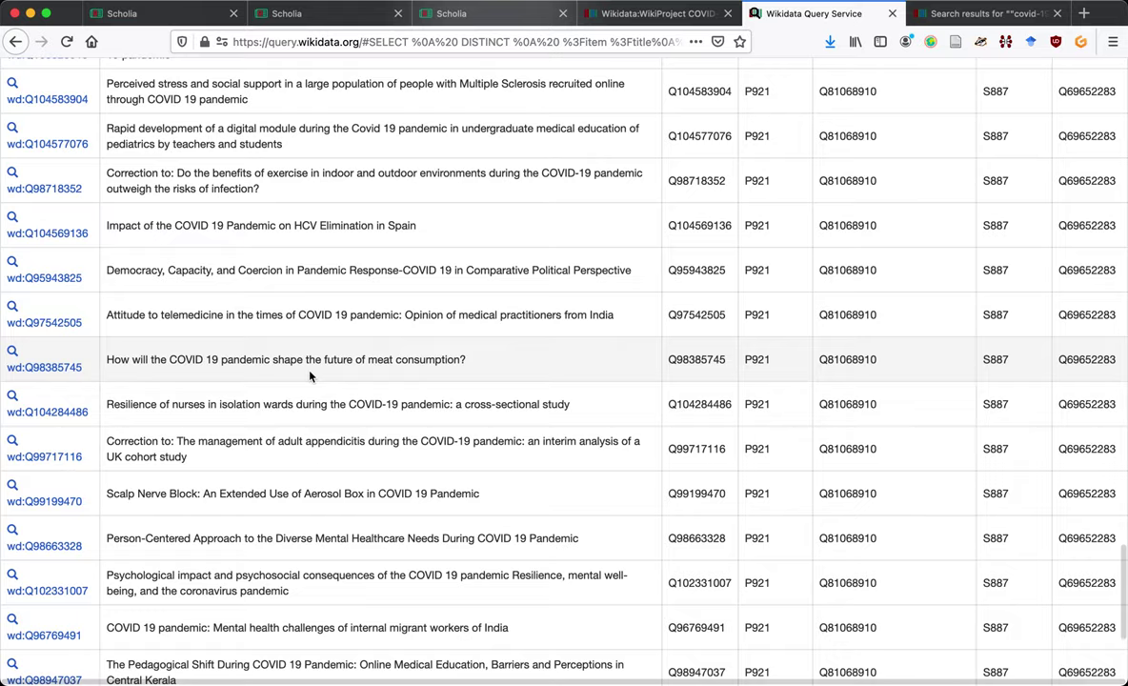
pyautogui.scroll(-4, 309, 377)
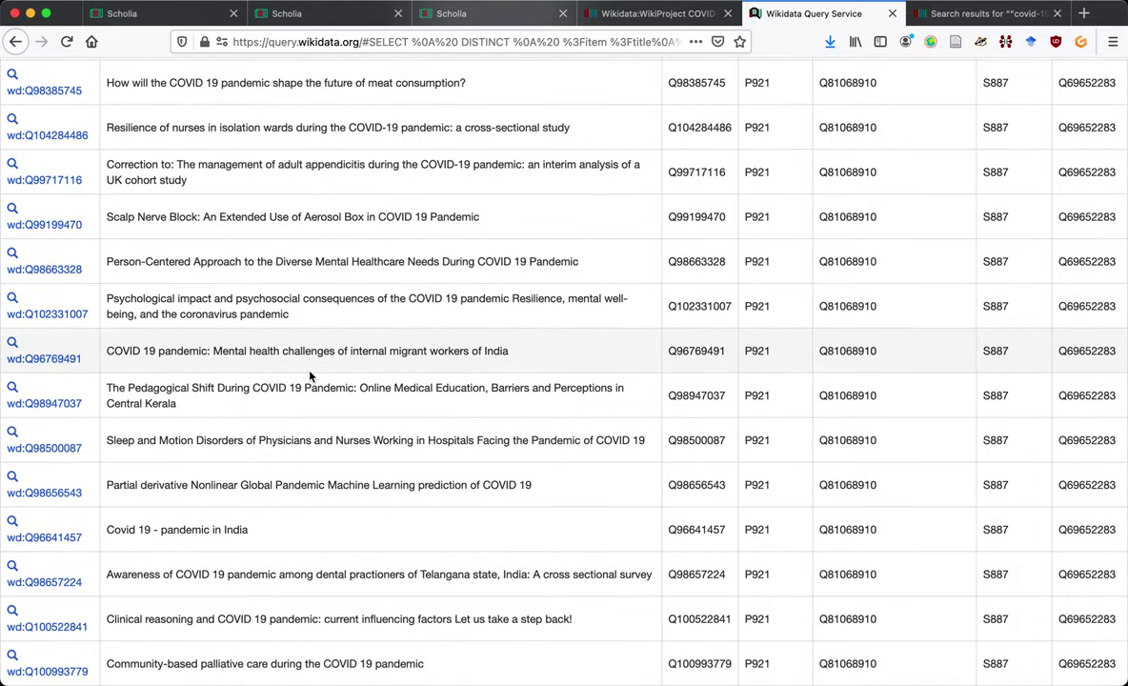
pyautogui.scroll(20, 310, 377)
pyautogui.scroll(20, 310, 376)
pyautogui.scroll(14, 309, 376)
pyautogui.scroll(1, 309, 374)
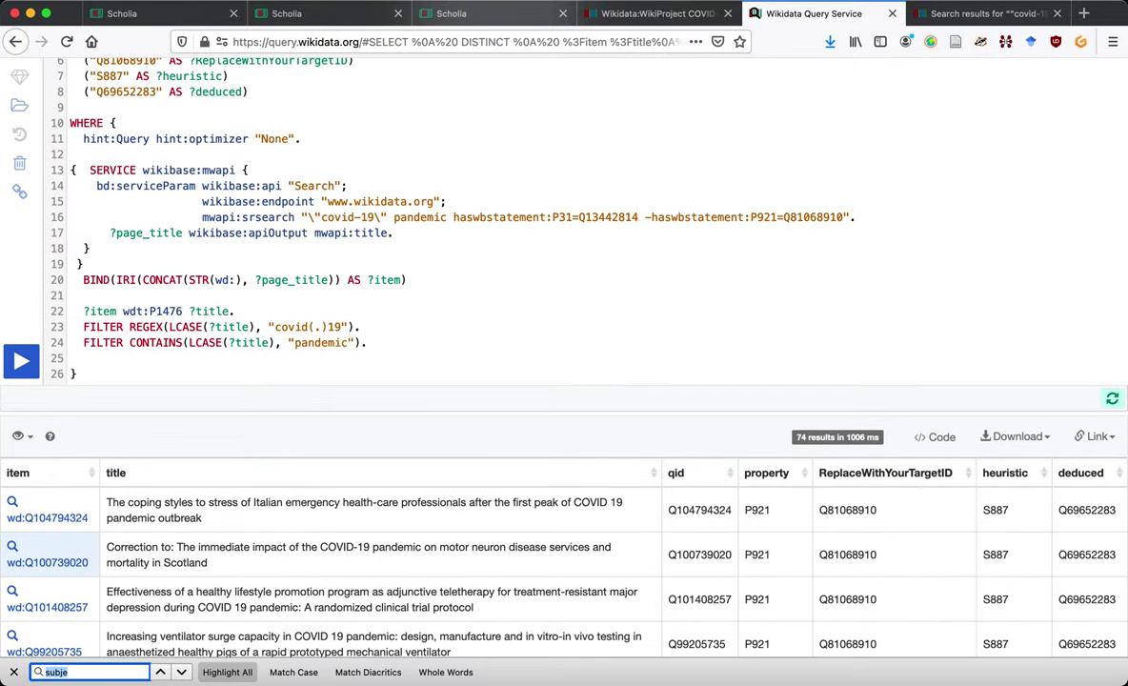
pyautogui.write('id')
pyautogui.scroll(-11, 564, 362)
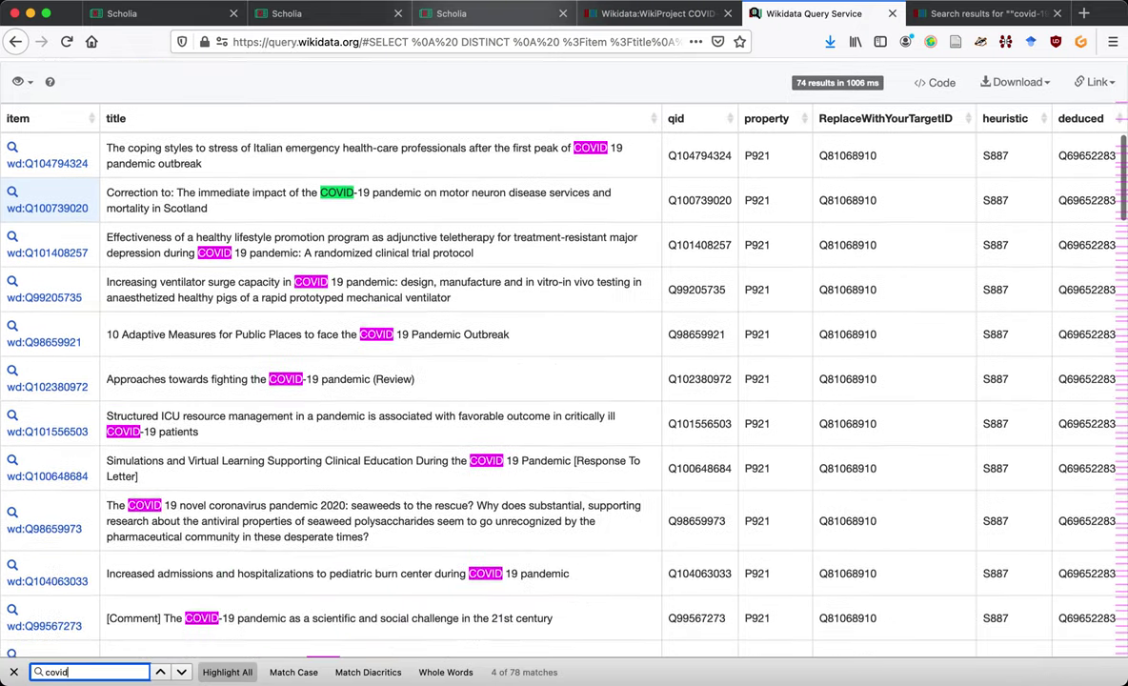
pyautogui.scroll(-3, 564, 362)
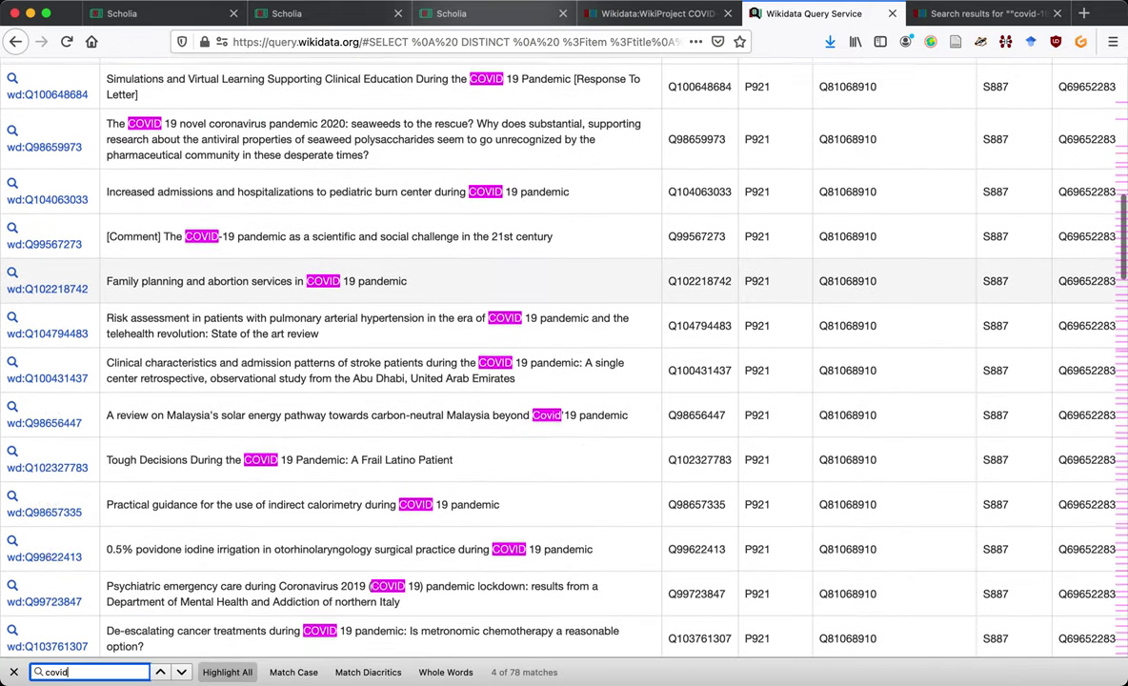
# Search the results page for "pandemic" and check its occurrences throughout the article titles and in the query.
pyautogui.write('pa')
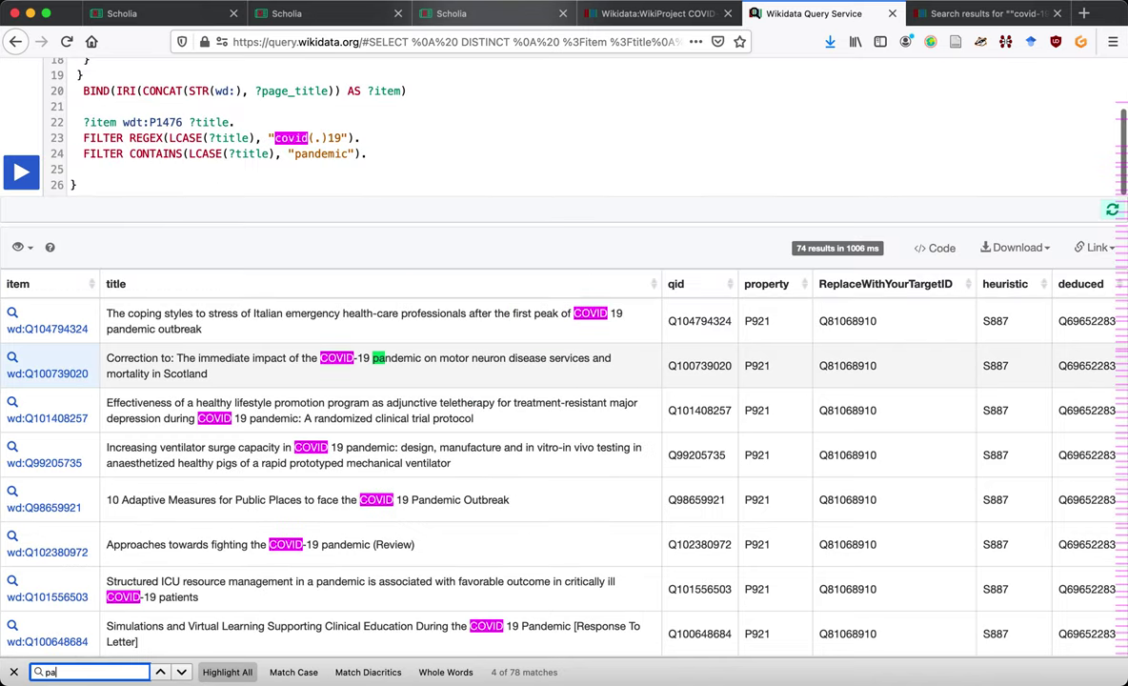
pyautogui.write('ndemic')
pyautogui.scroll(-3, 383, 441)
pyautogui.scroll(-9, 383, 441)
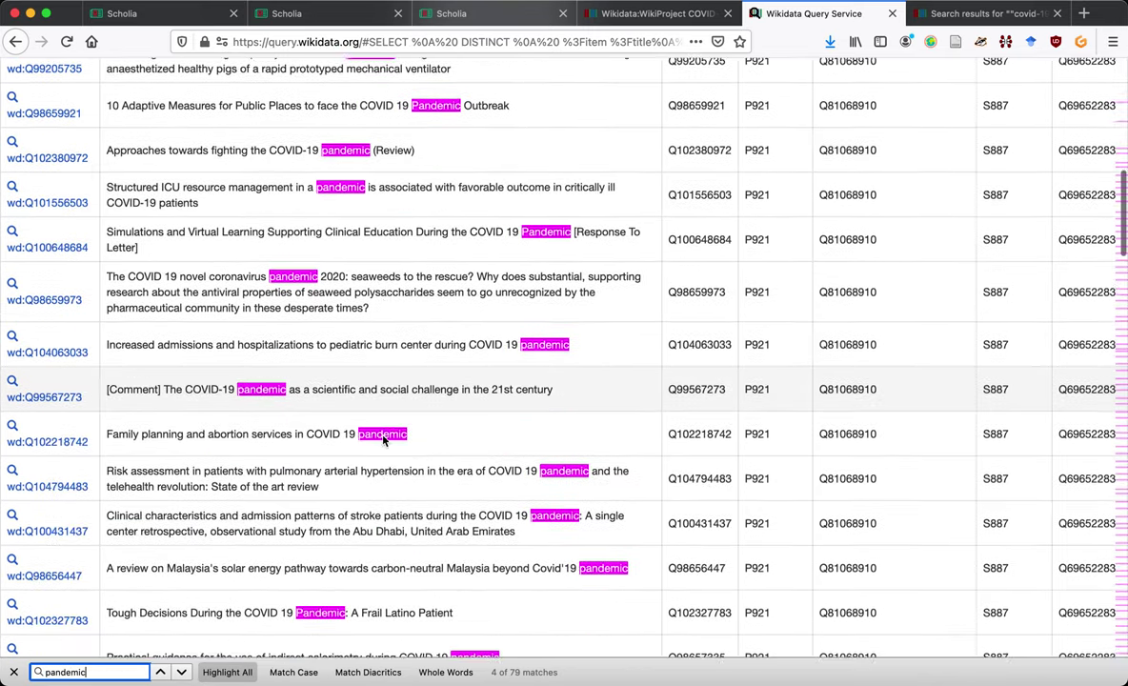
pyautogui.scroll(-2, 383, 440)
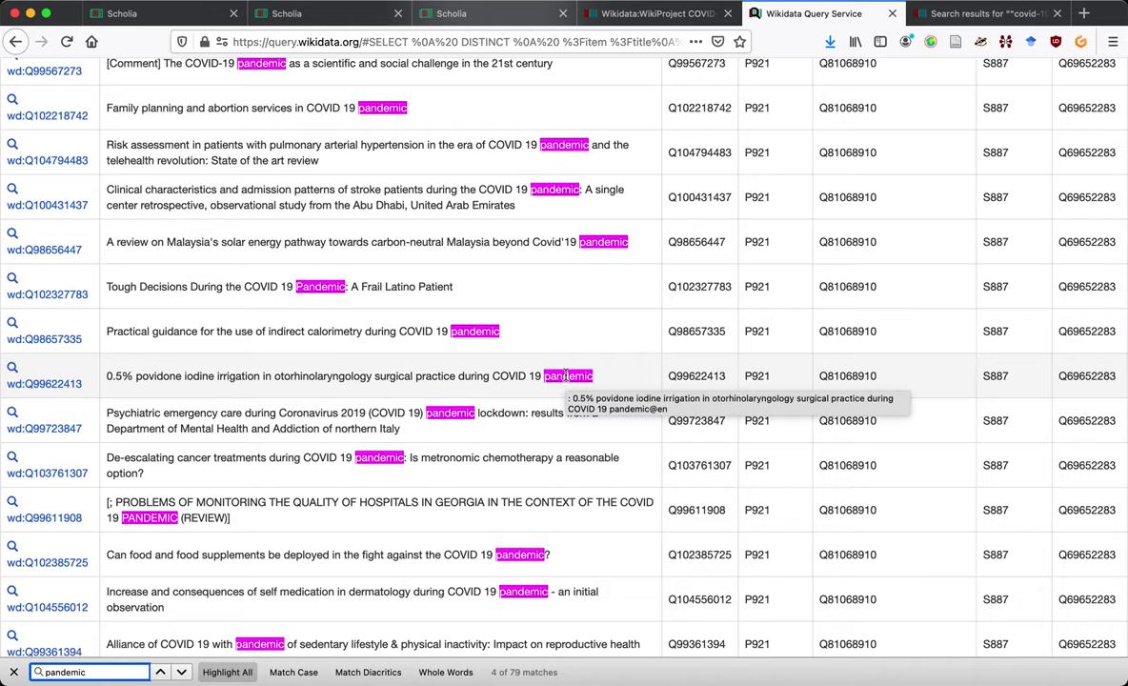
pyautogui.scroll(-6, 503, 429)
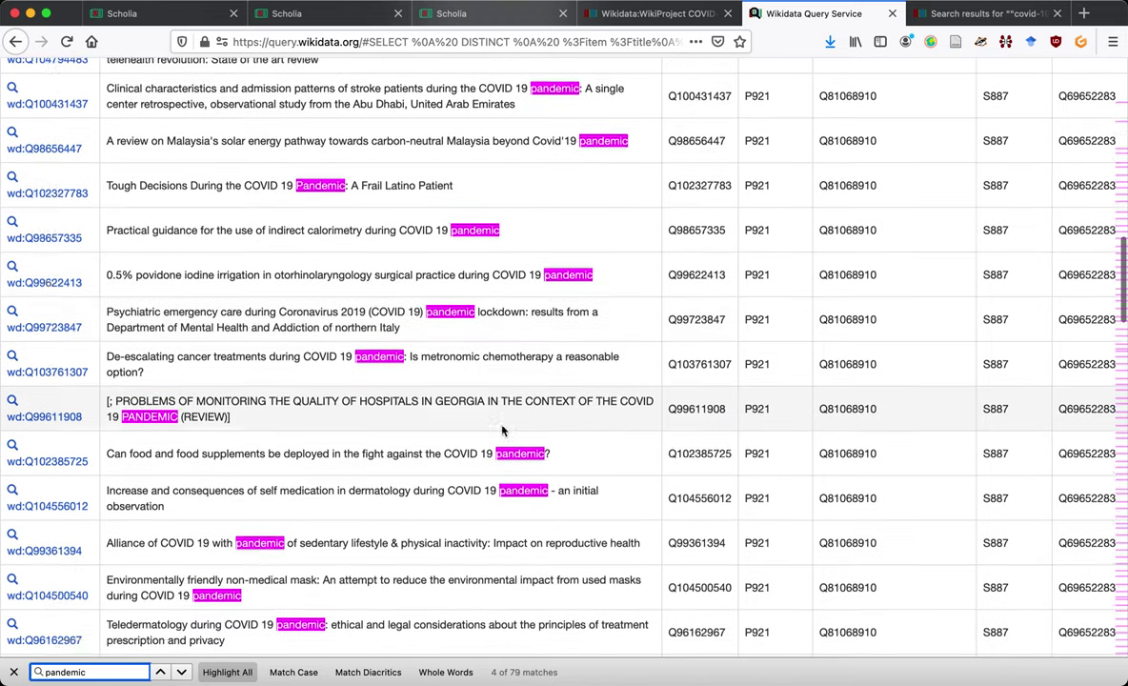
pyautogui.scroll(-4, 503, 431)
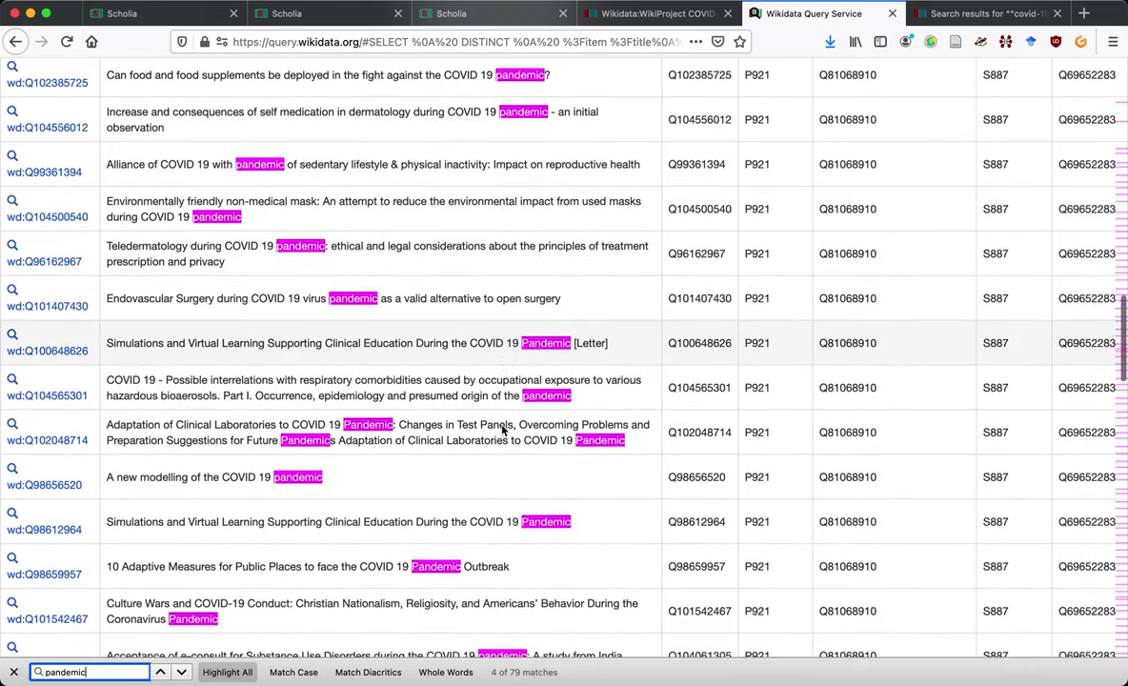
pyautogui.scroll(-8, 326, 469)
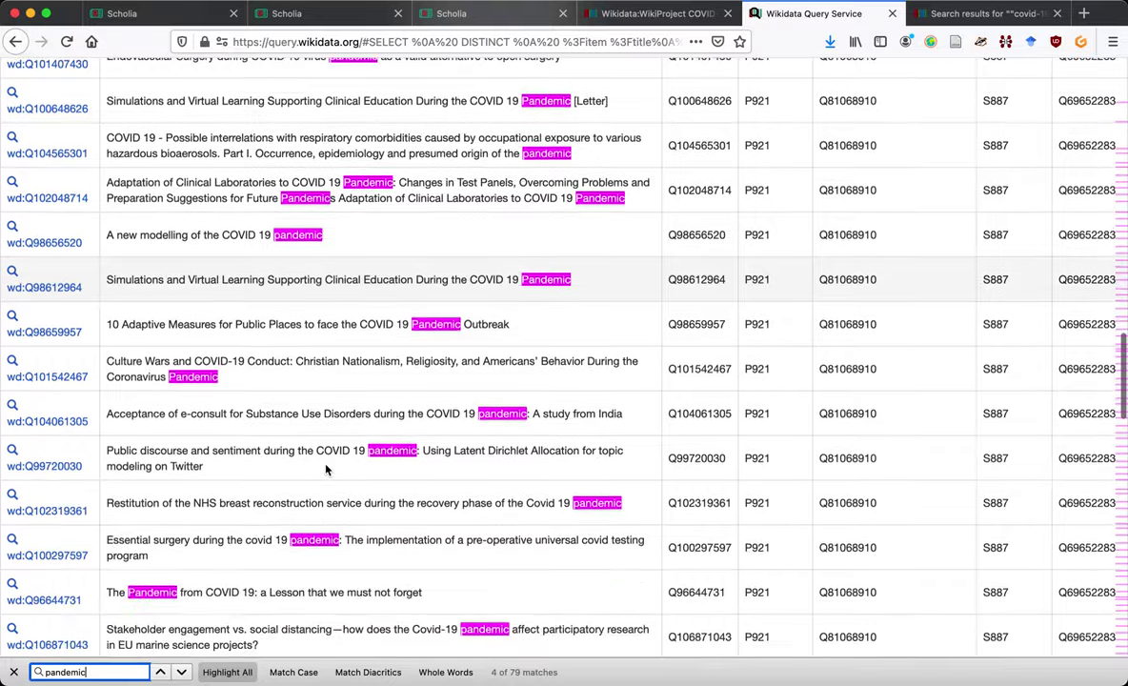
pyautogui.scroll(-7, 326, 468)
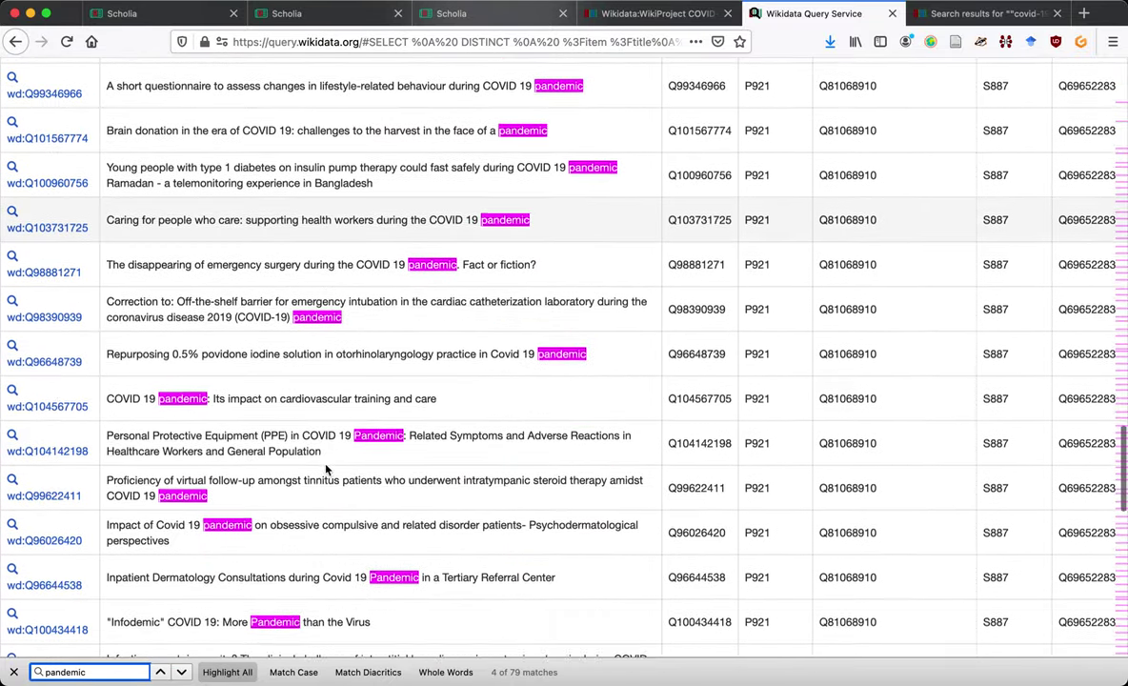
pyautogui.scroll(-6, 326, 469)
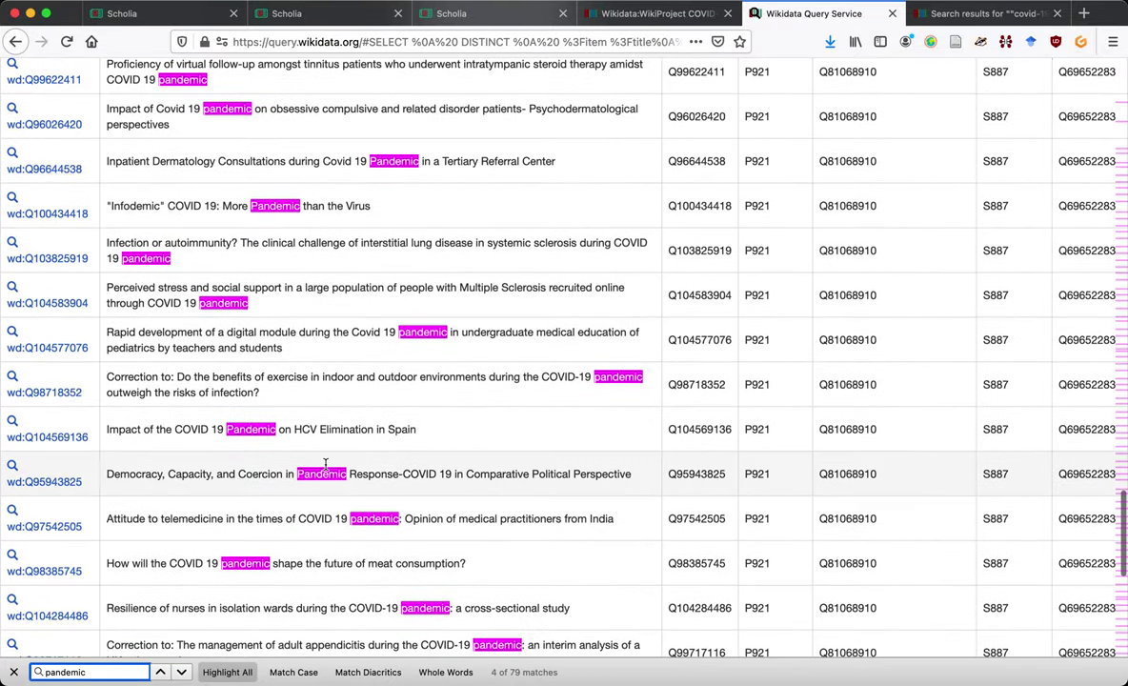
pyautogui.scroll(20, 326, 467)
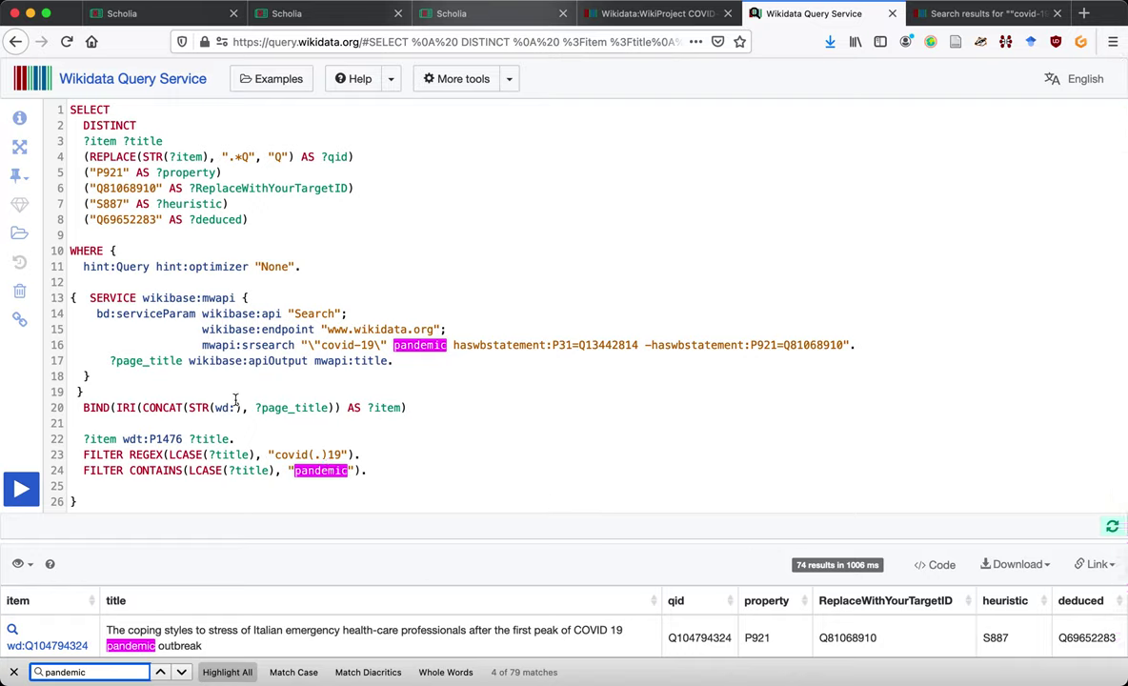
# Comment out the "?item ?title" line of the SELECT clause and rerun the query.
pyautogui.click(67, 141)
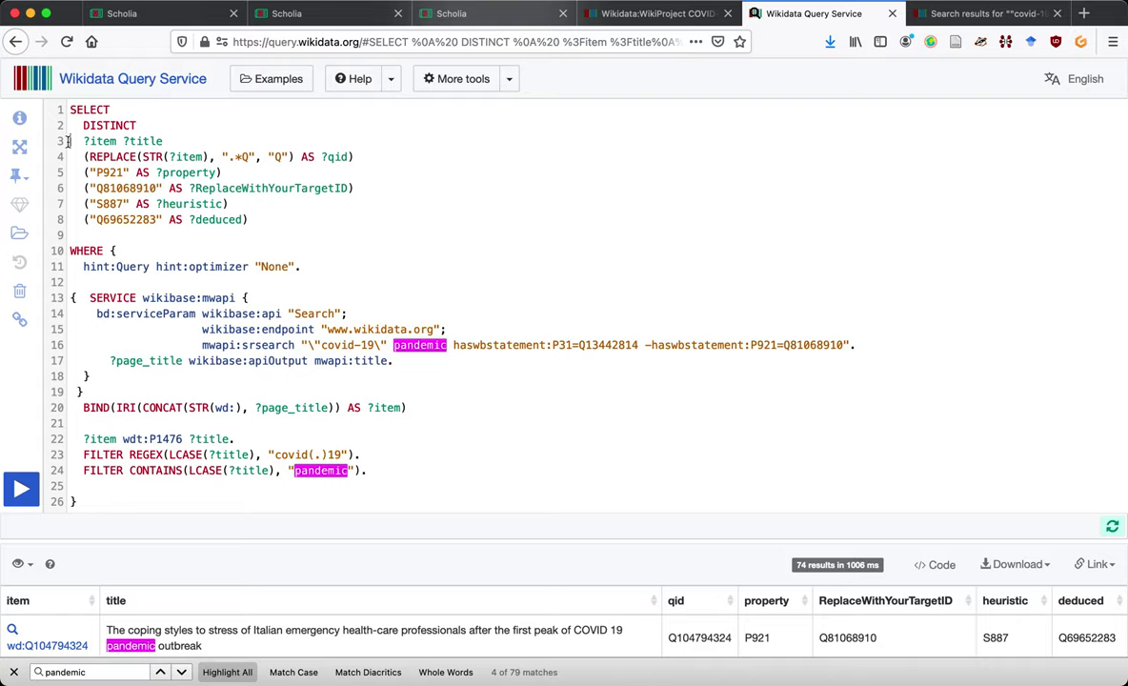
pyautogui.write('#')
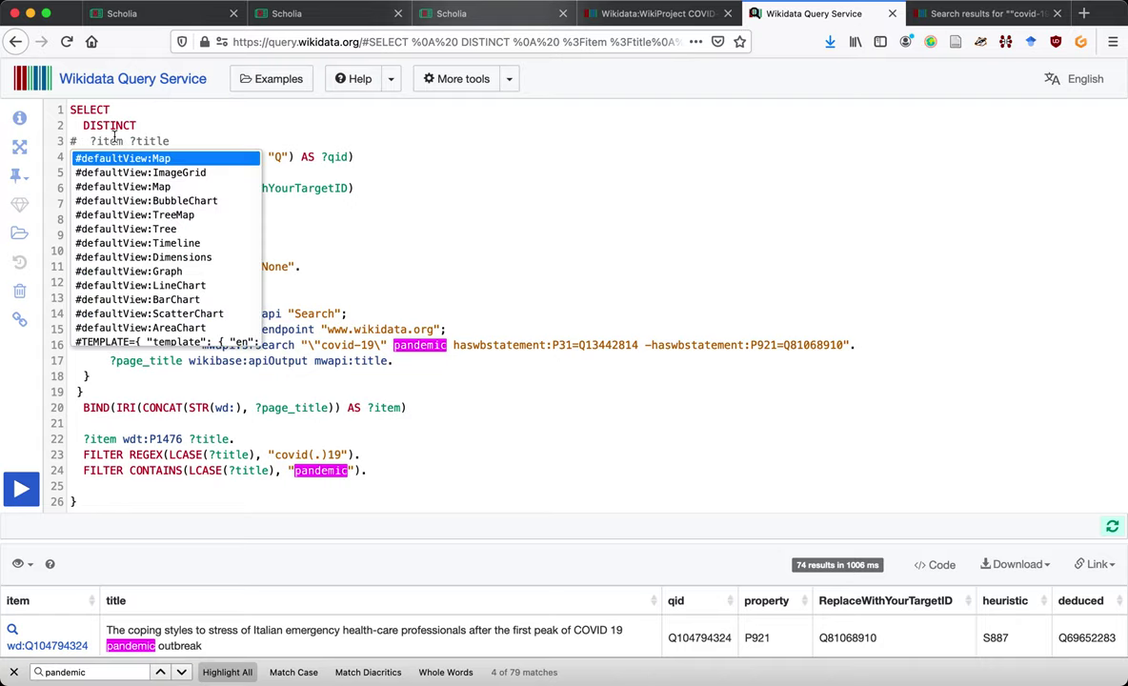
pyautogui.press('Escape')
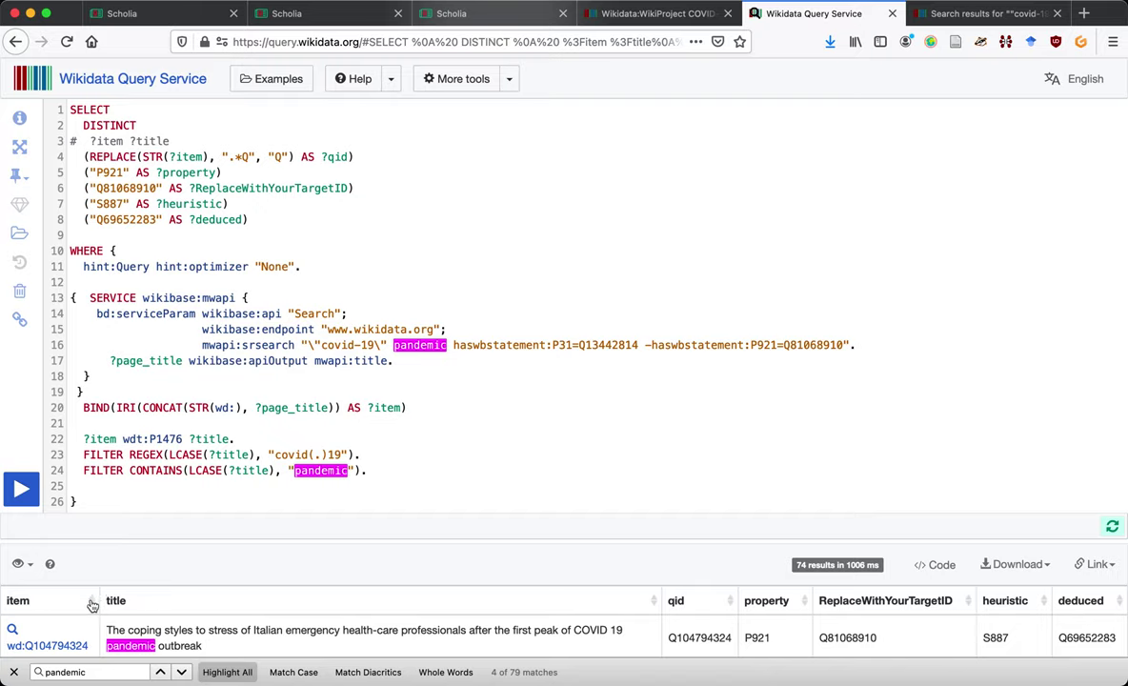
pyautogui.click(20, 484)
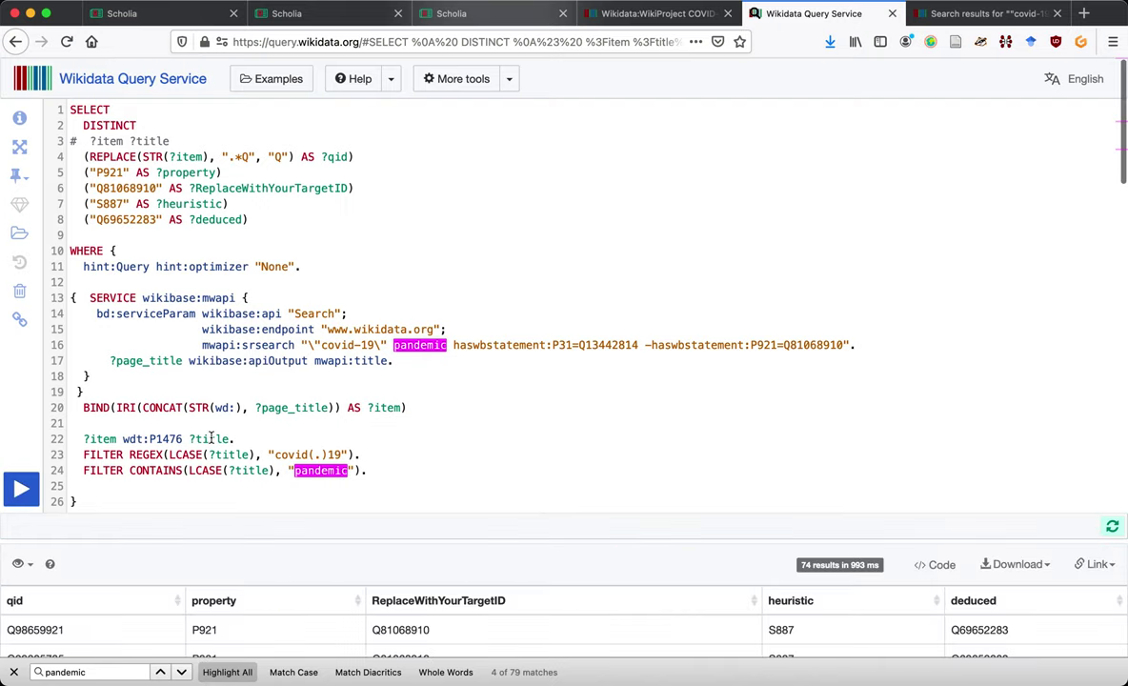
# Download the query results as a TSV file and open it in the text editor.
pyautogui.scroll(-3, 355, 495)
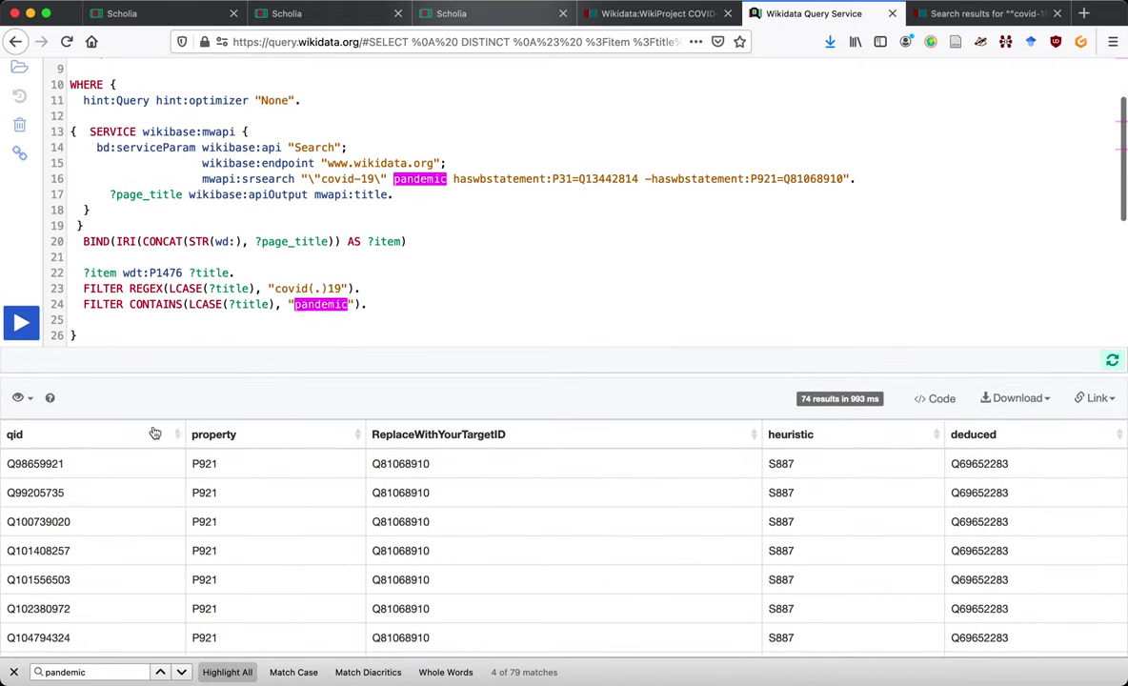
pyautogui.click(1005, 404)
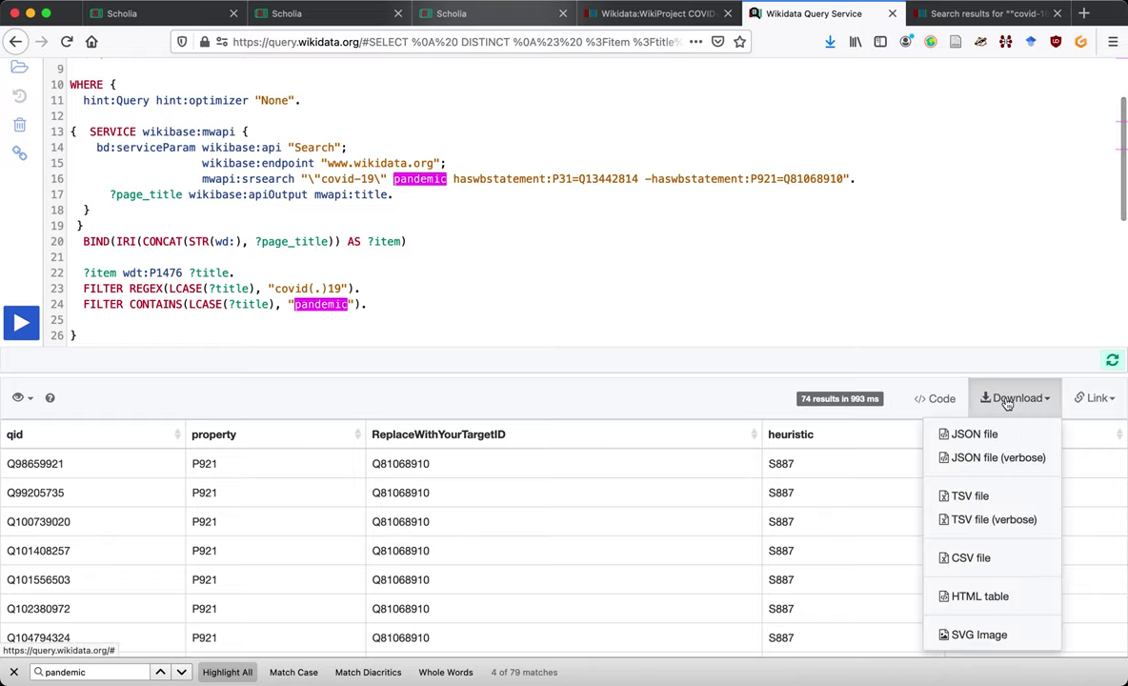
pyautogui.click(981, 497)
pyautogui.click(671, 446)
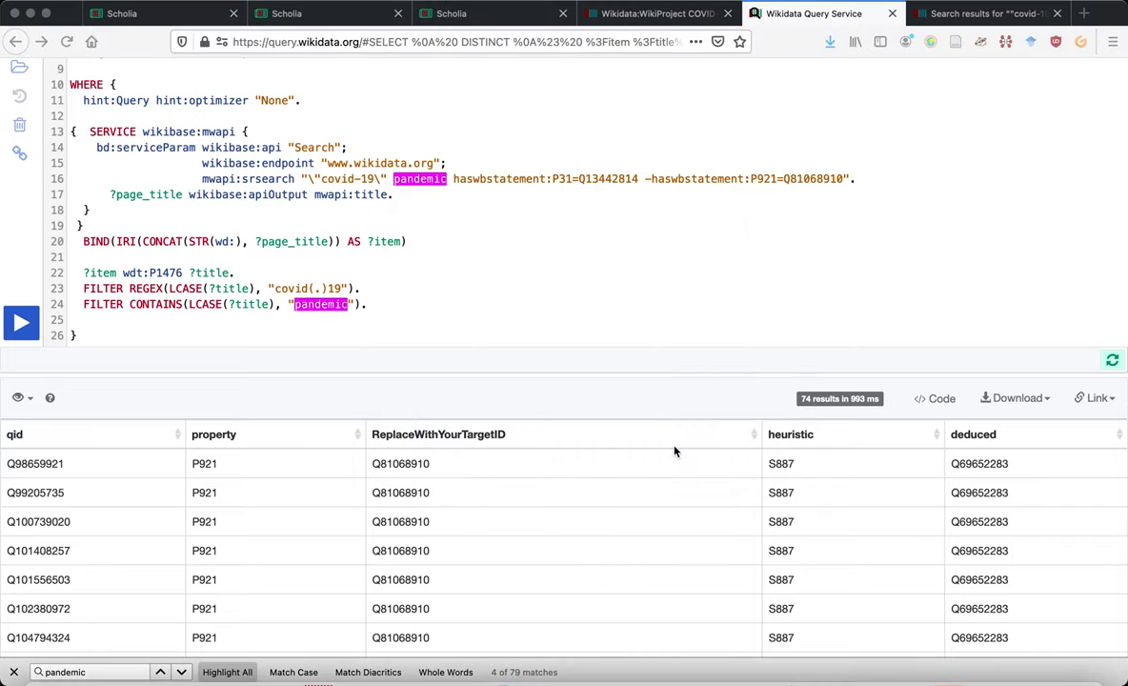
# Delete the header row from query-477.tsv and copy all the remaining rows.
pyautogui.hotkey('shift', 'Down')
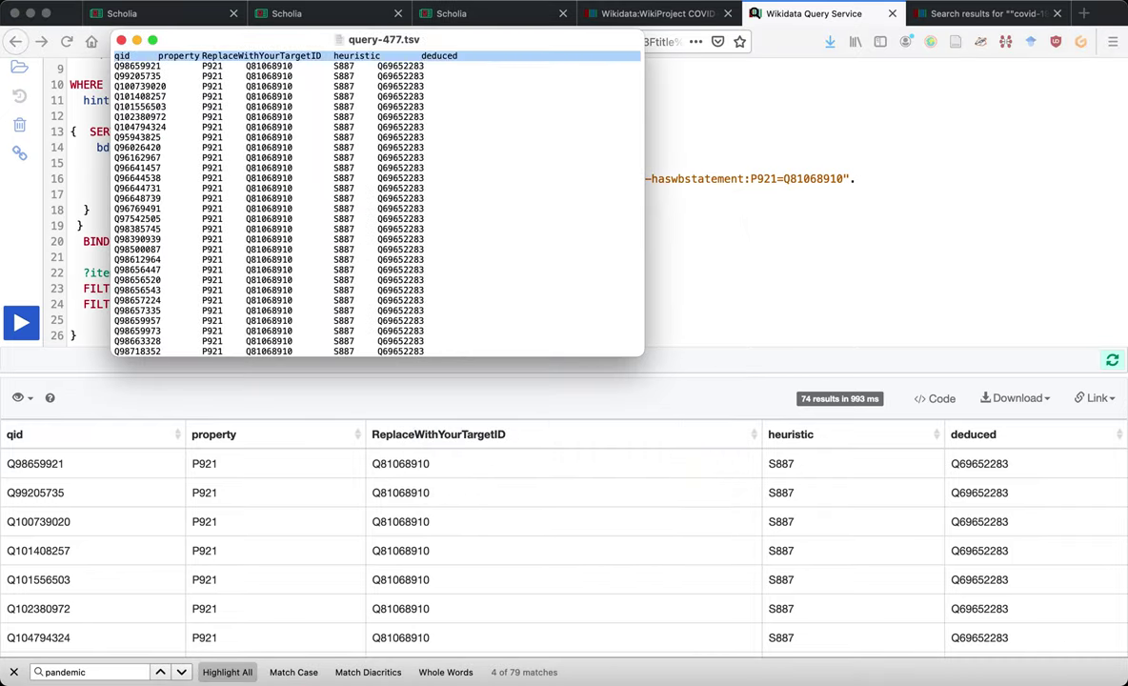
pyautogui.press('BackSpace')
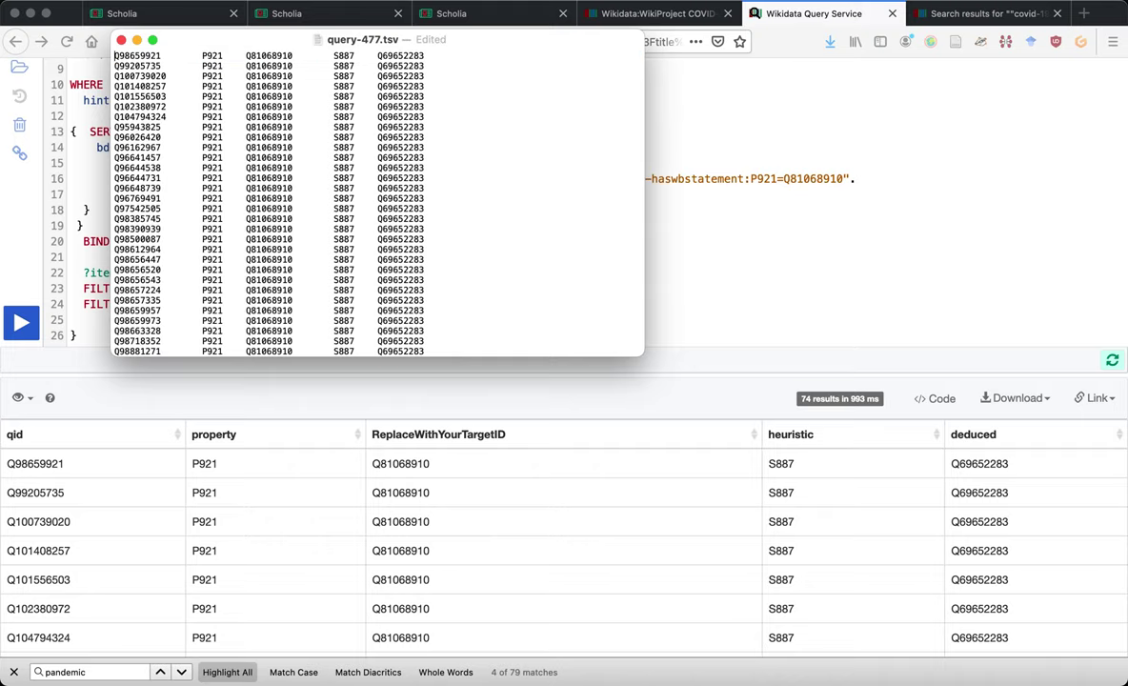
pyautogui.press('super+a')
# Switch back to Firefox and open quickstatements.toolforge.org in a new tab.
pyautogui.press('super+Tab')
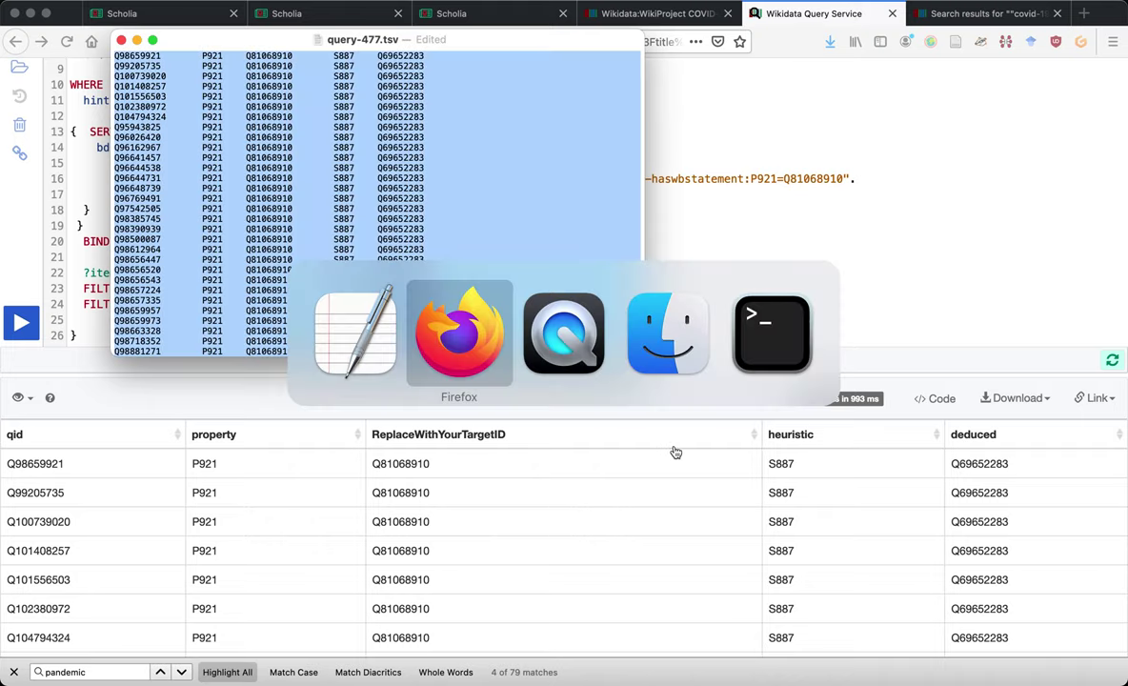
pyautogui.press('super+t')
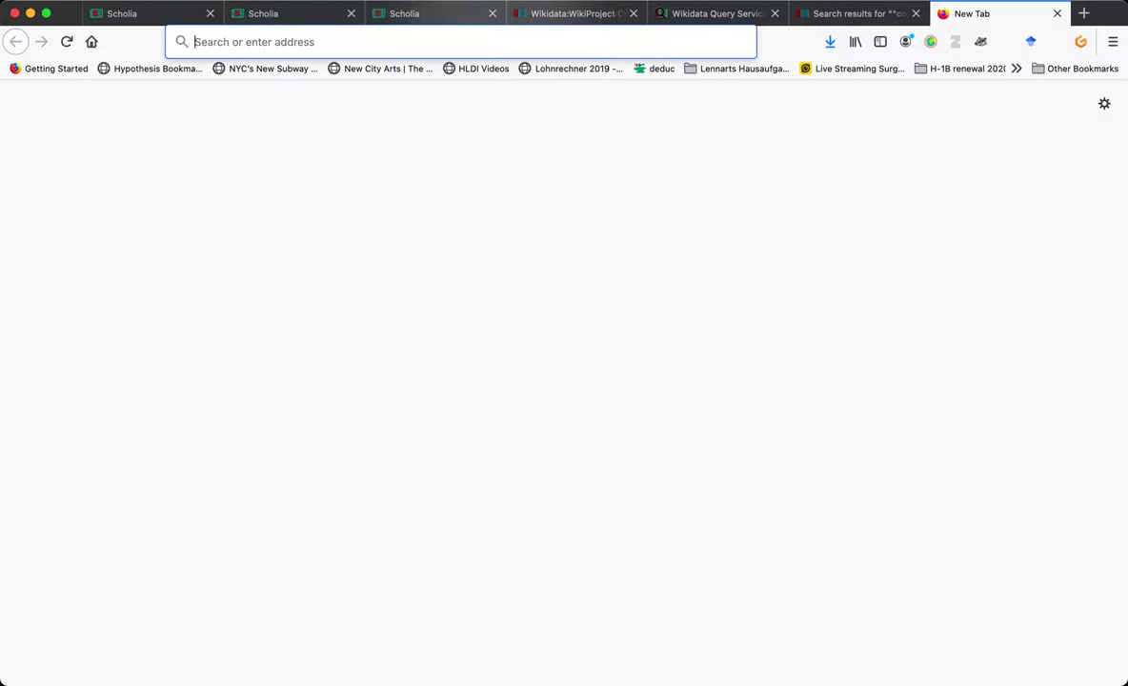
pyautogui.write('quickstatements.toolforge.org/')
pyautogui.press('Return')
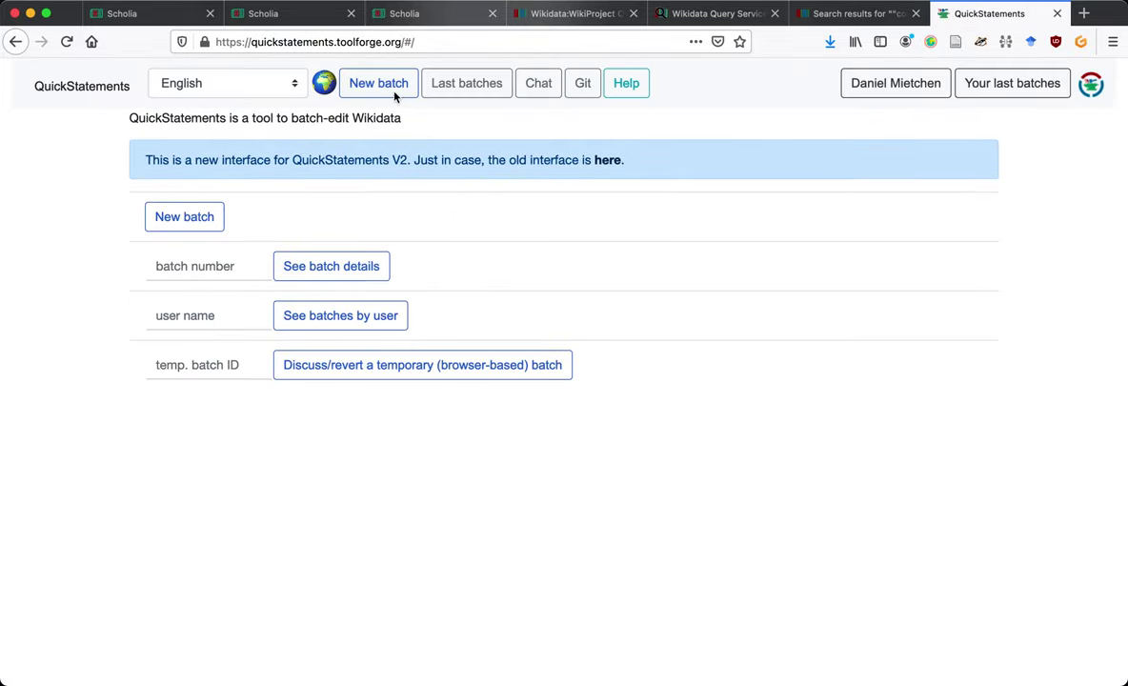
# Start a new Wikidata batch in QuickStatements, paste the copied rows, and import them as V1 commands.
pyautogui.keyDown('super'); pyautogui.click(390, 89); pyautogui.keyUp('super')
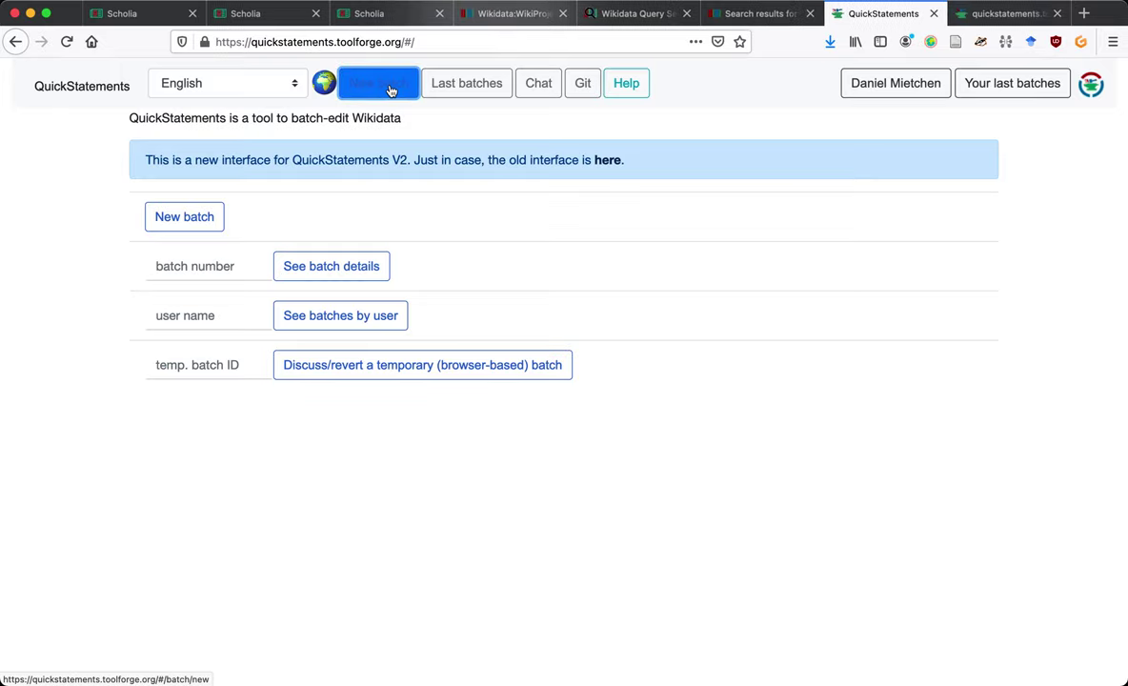
pyautogui.press('super+w')
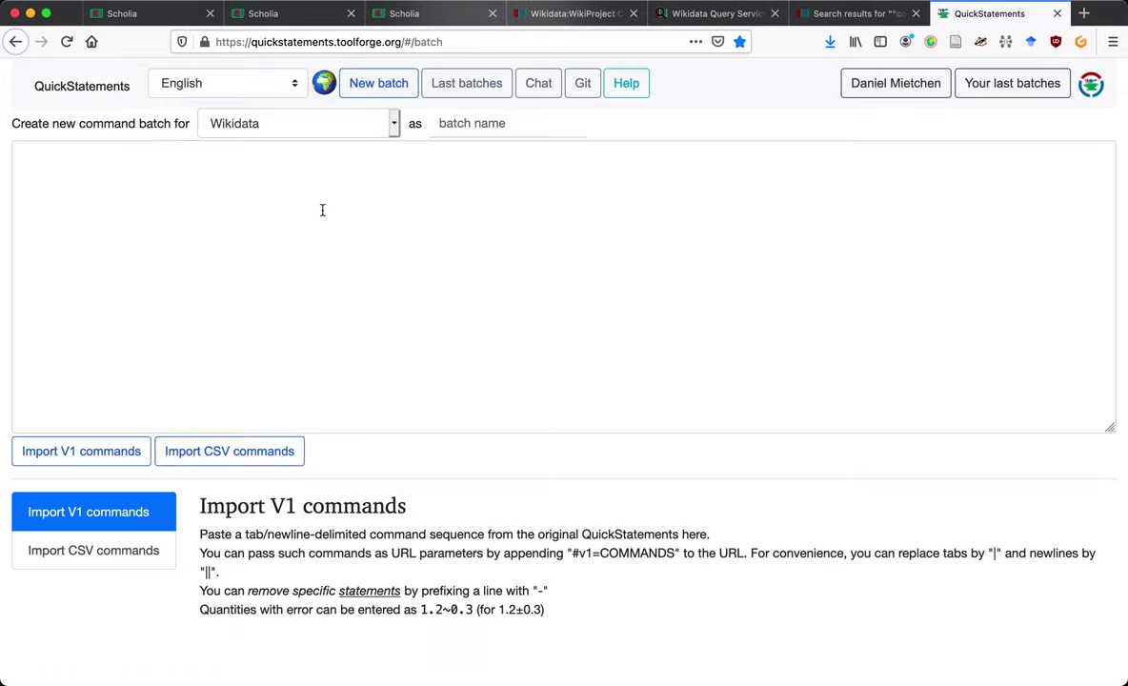
pyautogui.press('super+v')
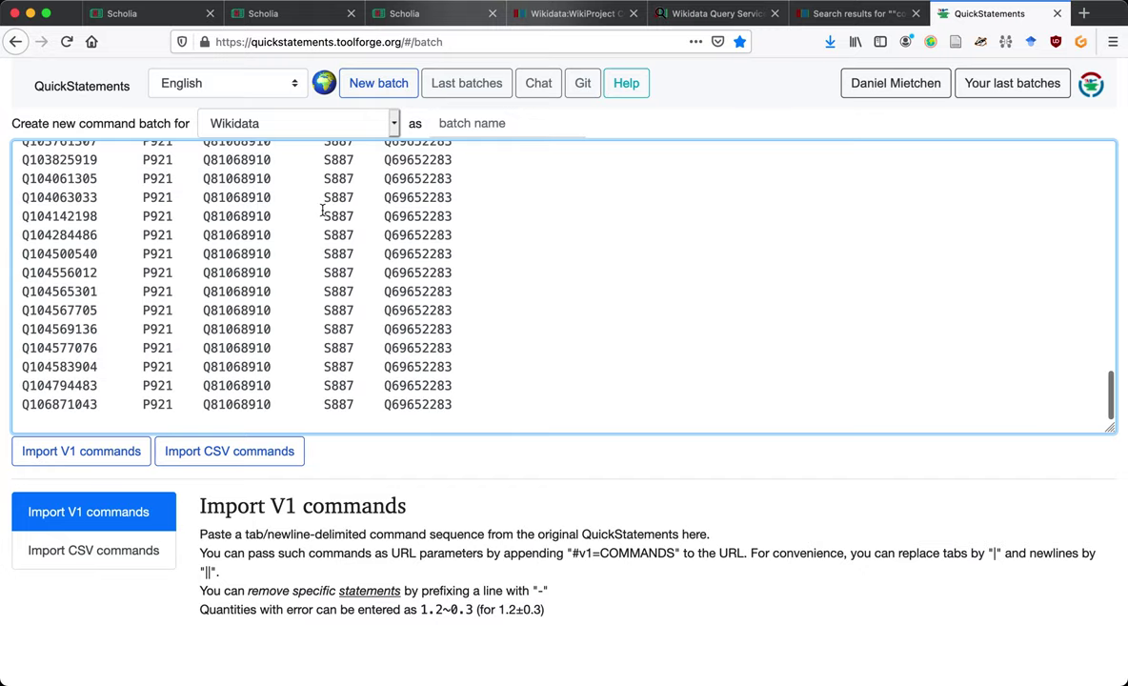
pyautogui.click(43, 450)
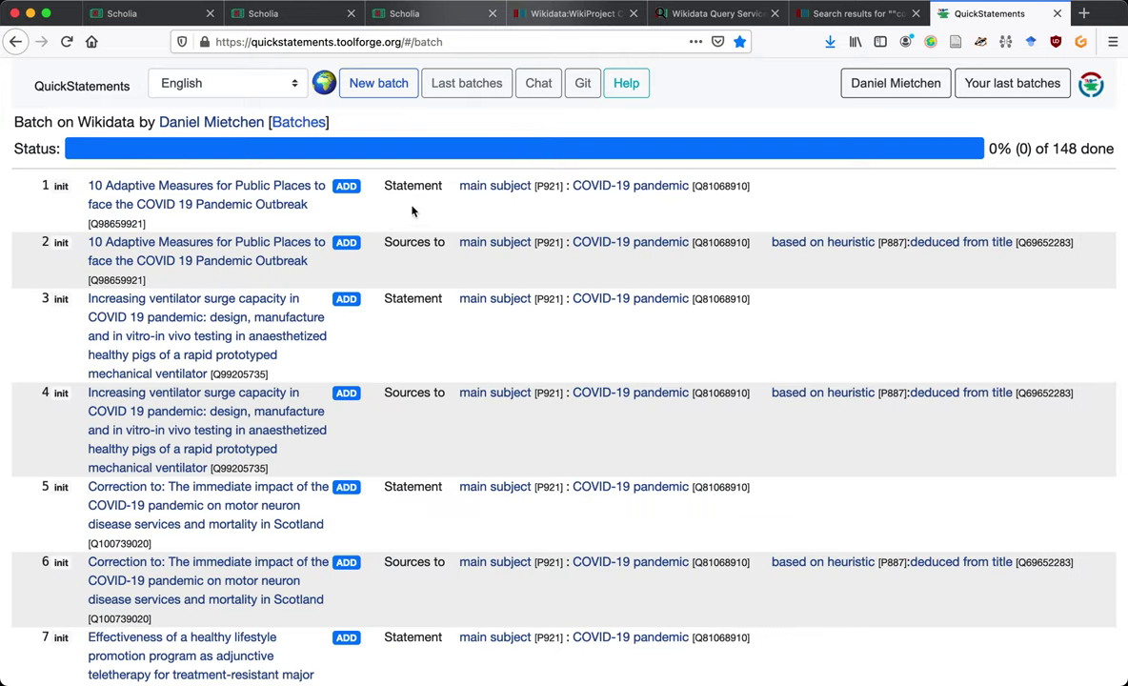
# Open another new batch in a separate tab, then review the imported commands and highlight the second command's main subject and heuristic source.
pyautogui.keyDown('super'); pyautogui.click(393, 87); pyautogui.keyUp('super')
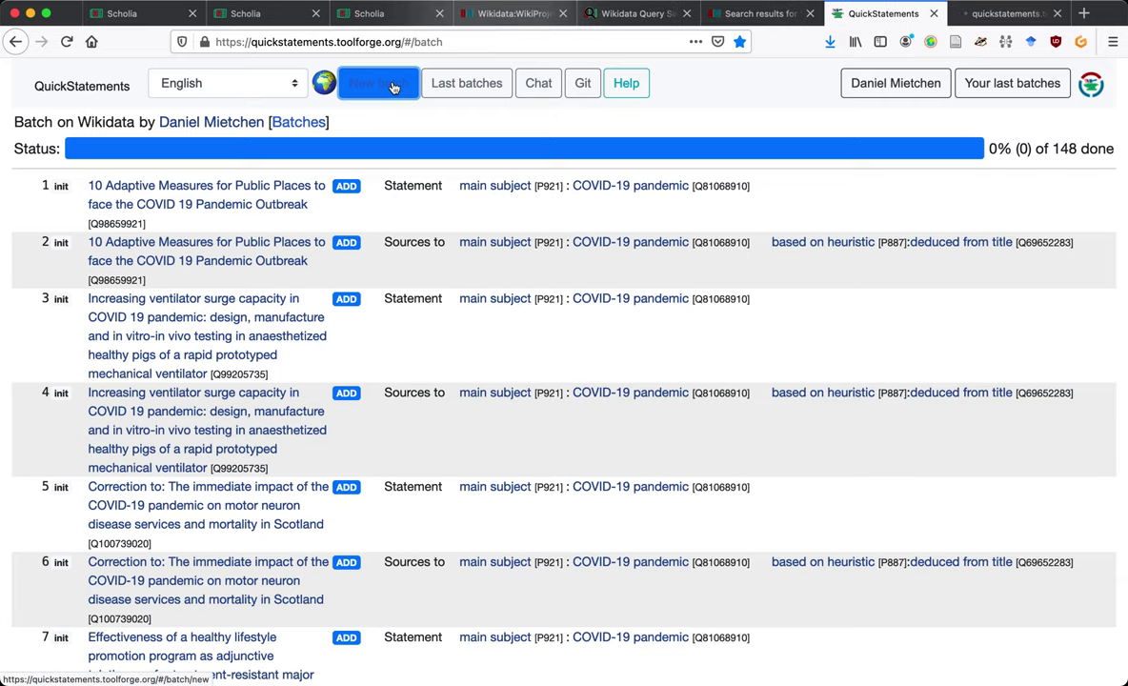
pyautogui.moveTo(452, 243); pyautogui.dragTo(972, 246)
pyautogui.scroll(-5, 972, 247)
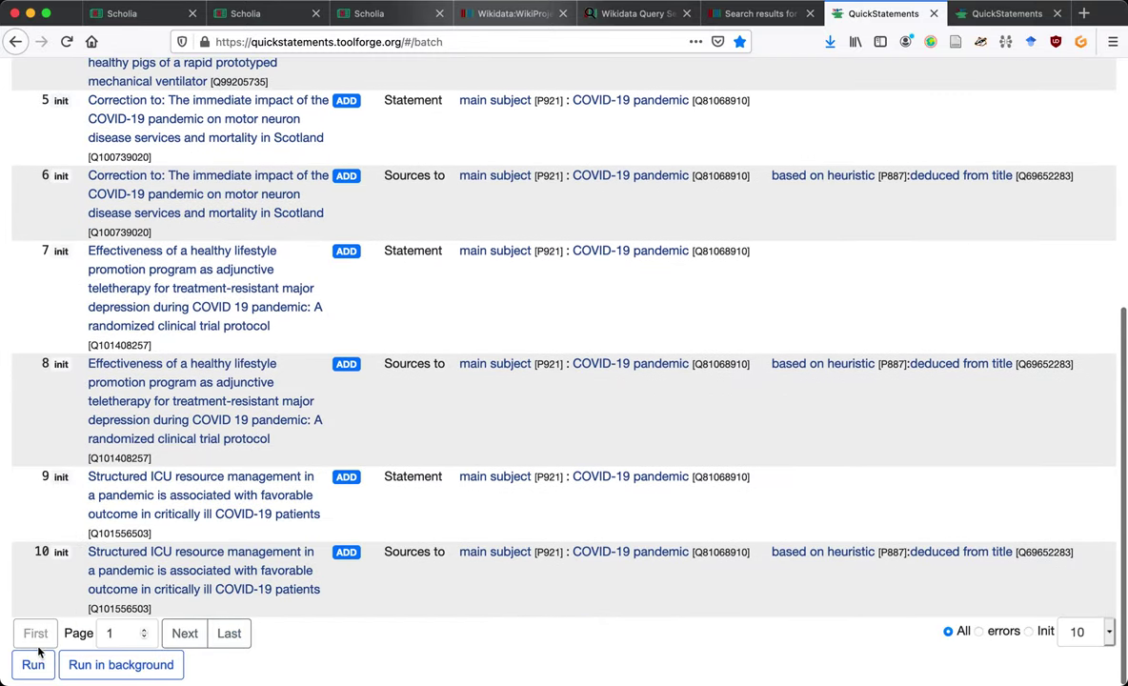
pyautogui.scroll(5, 322, 405)
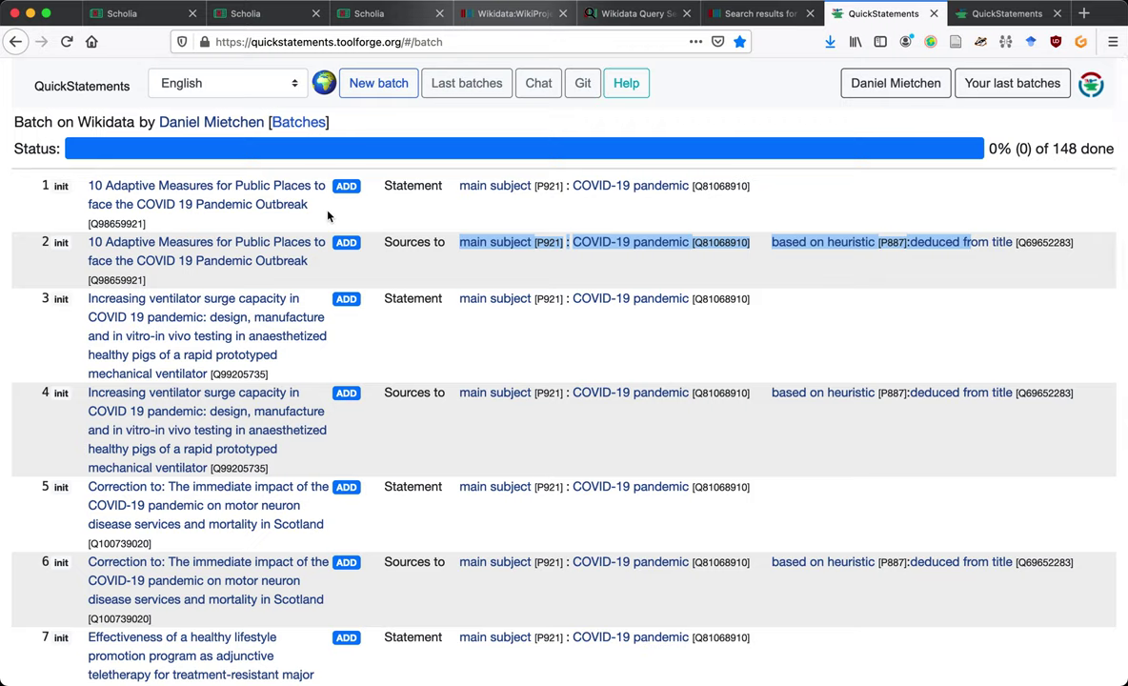
pyautogui.click(446, 222)
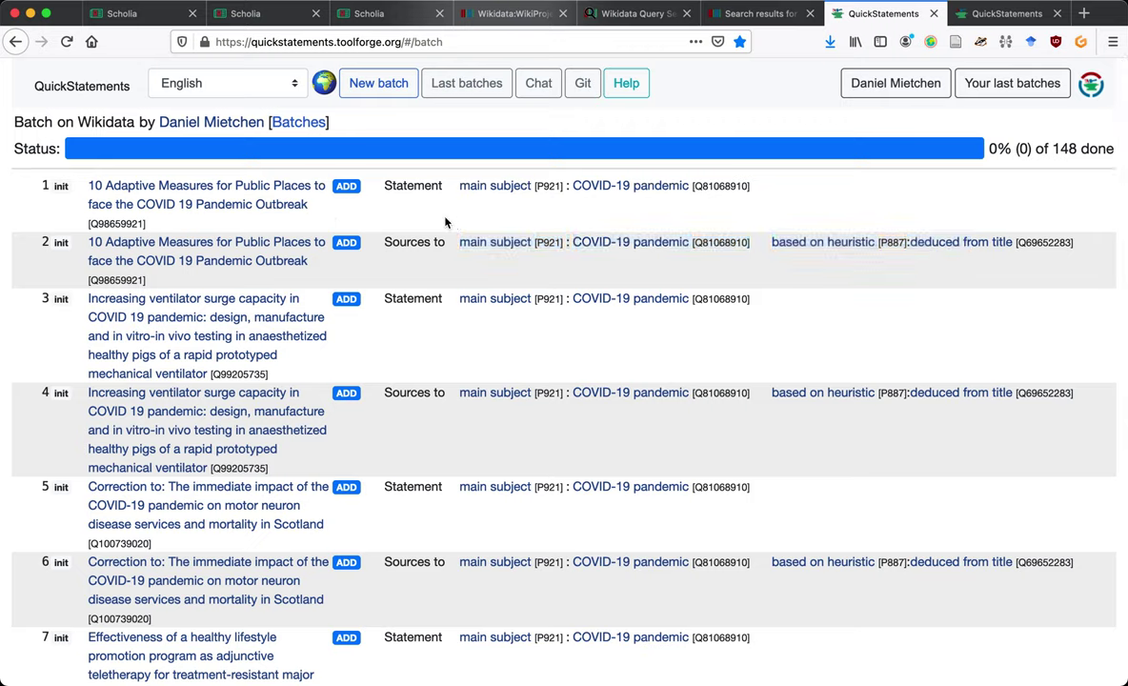
pyautogui.moveTo(456, 243); pyautogui.dragTo(1077, 248)
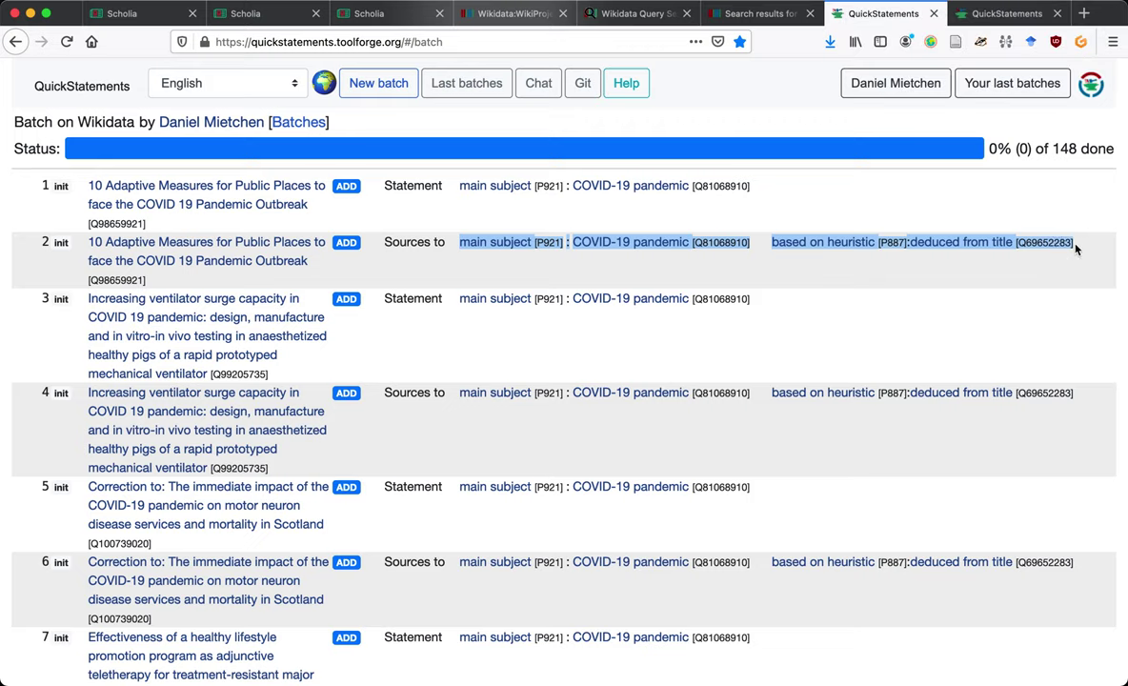
# Paste the copied main subject and heuristic text into the spare QuickStatements batch draft and append ", per".
pyautogui.hotkey('ctrl', 'Tab')
pyautogui.click(501, 220)
pyautogui.write('main subject [P921] : COVID-19 pandemic [Q81068910] based on heuristic [P887] : deduced from title [Q69652283]')
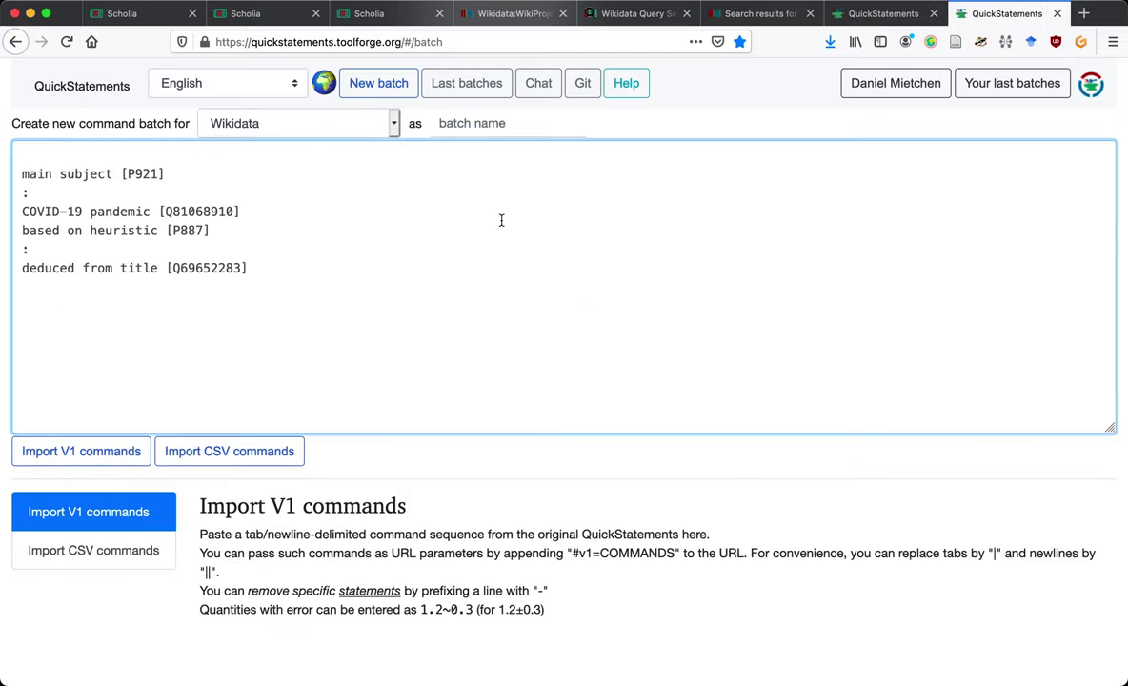
pyautogui.write(', per')
# Generate the COVID-19 query's short URL, add it to the end of the batch description draft, and copy the whole description.
pyautogui.hotkey('ctrl', 'shift', 'Tab')
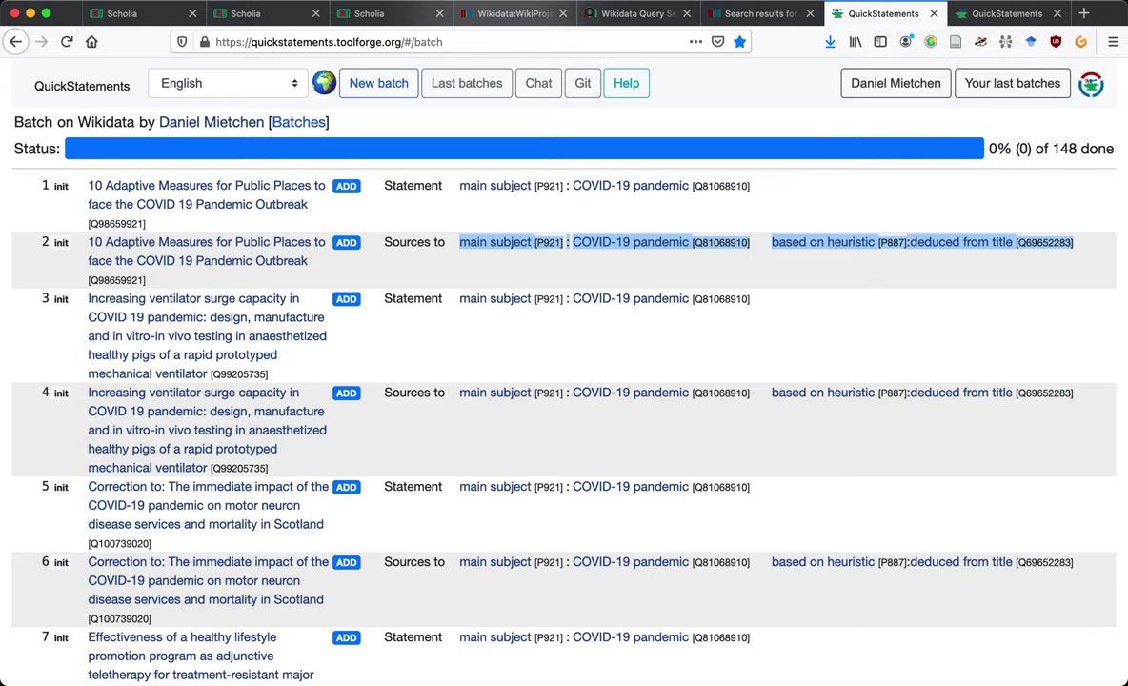
pyautogui.hotkey('ctrl', 'shift', 'Tab')
pyautogui.hotkey('ctrl', 'shift', 'Tab')
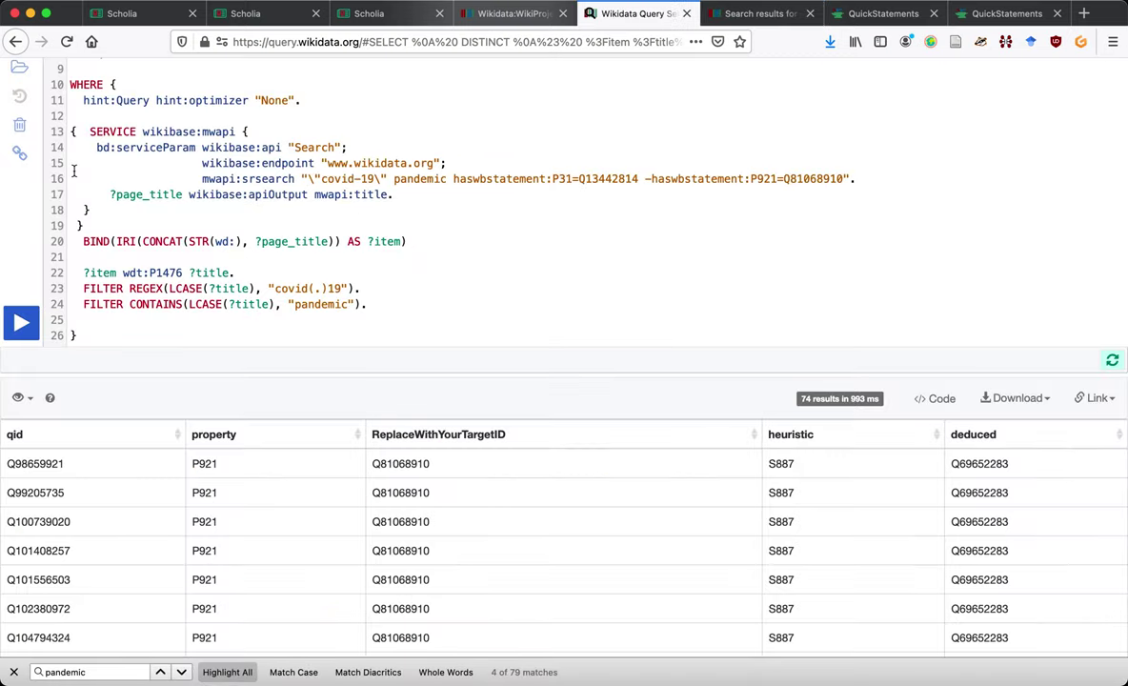
pyautogui.click(20, 156)
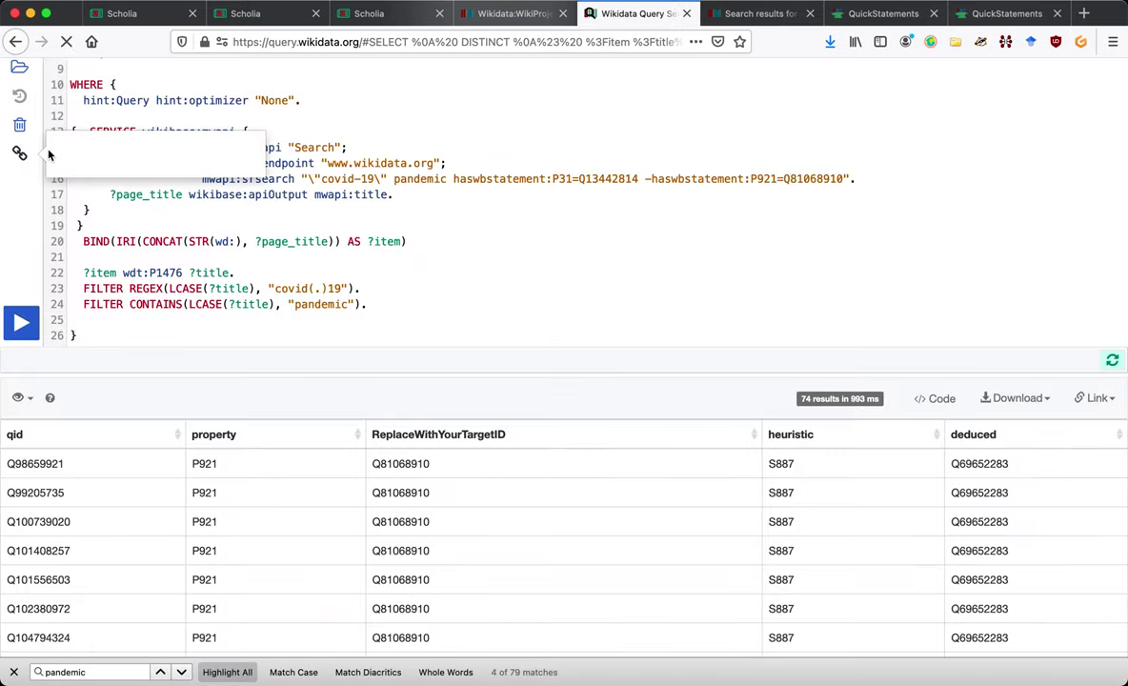
pyautogui.moveTo(64, 154); pyautogui.dragTo(201, 162)
pyautogui.press('super+c')
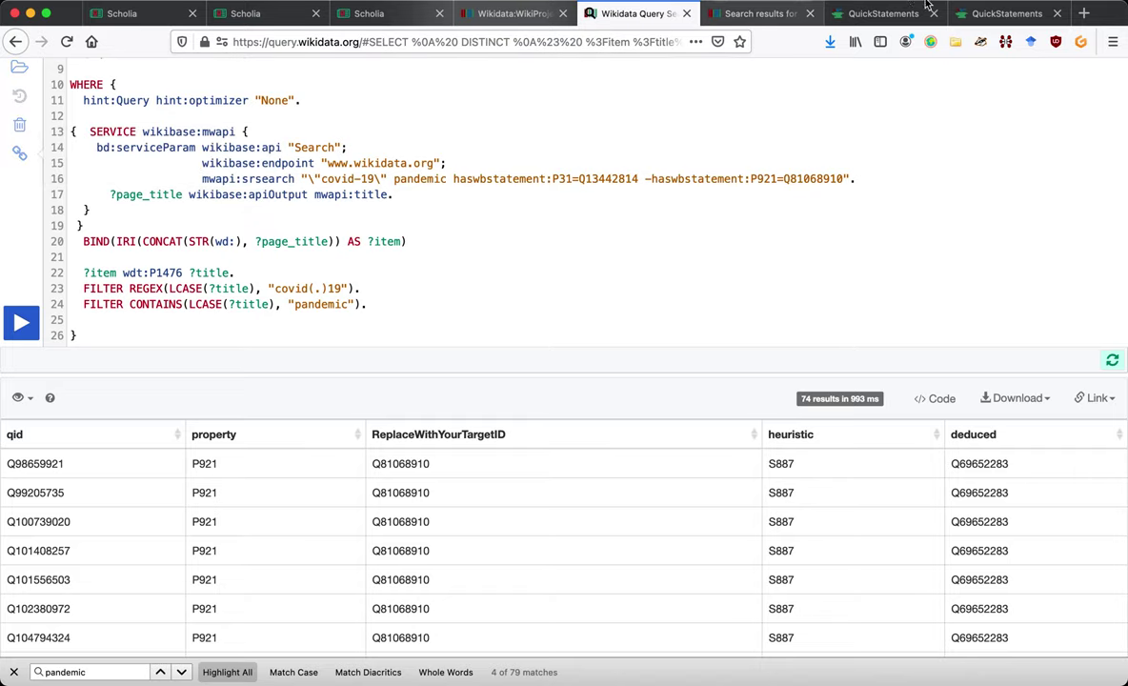
pyautogui.click(988, 14)
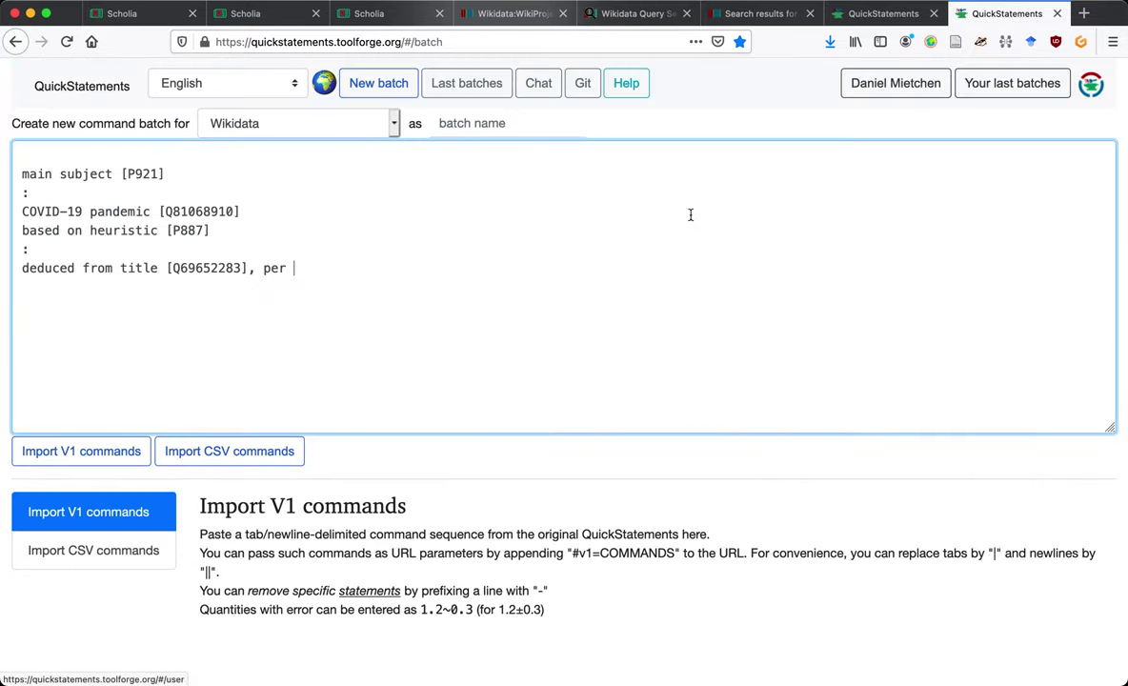
pyautogui.press('super+v')
pyautogui.press('super+a')
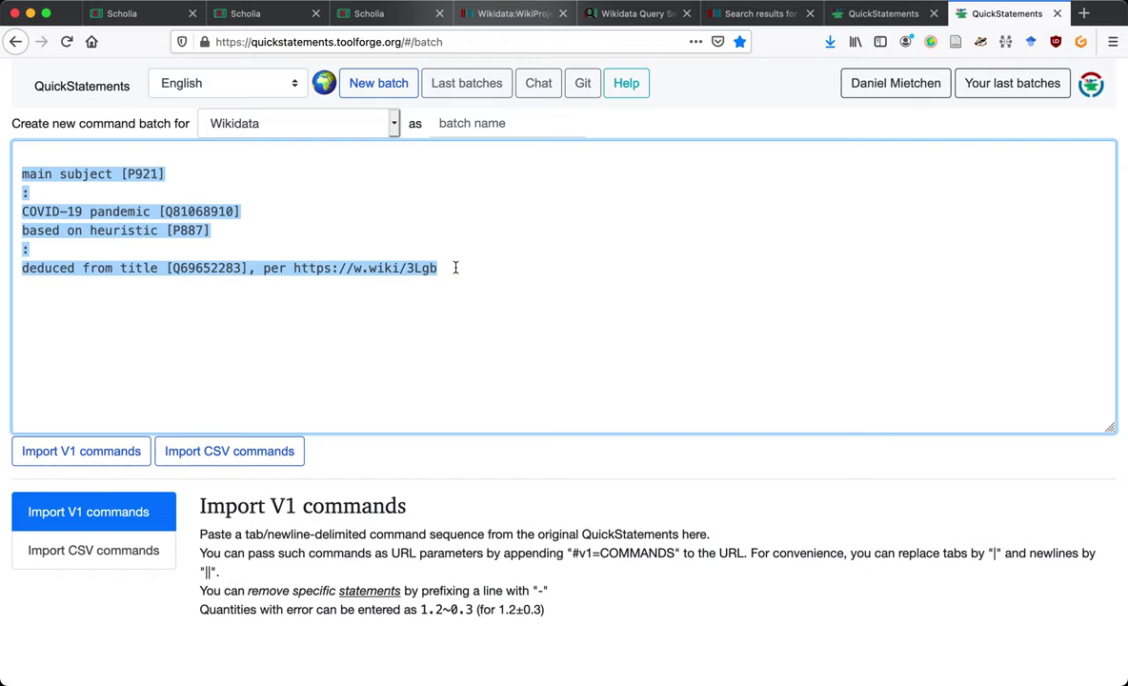
# Run the imported COVID-19 batch in the background, using the copied description with the query's short URL as its name.
pyautogui.hotkey('ctrl', 'shift', 'Tab')
pyautogui.scroll(-10, 455, 270)
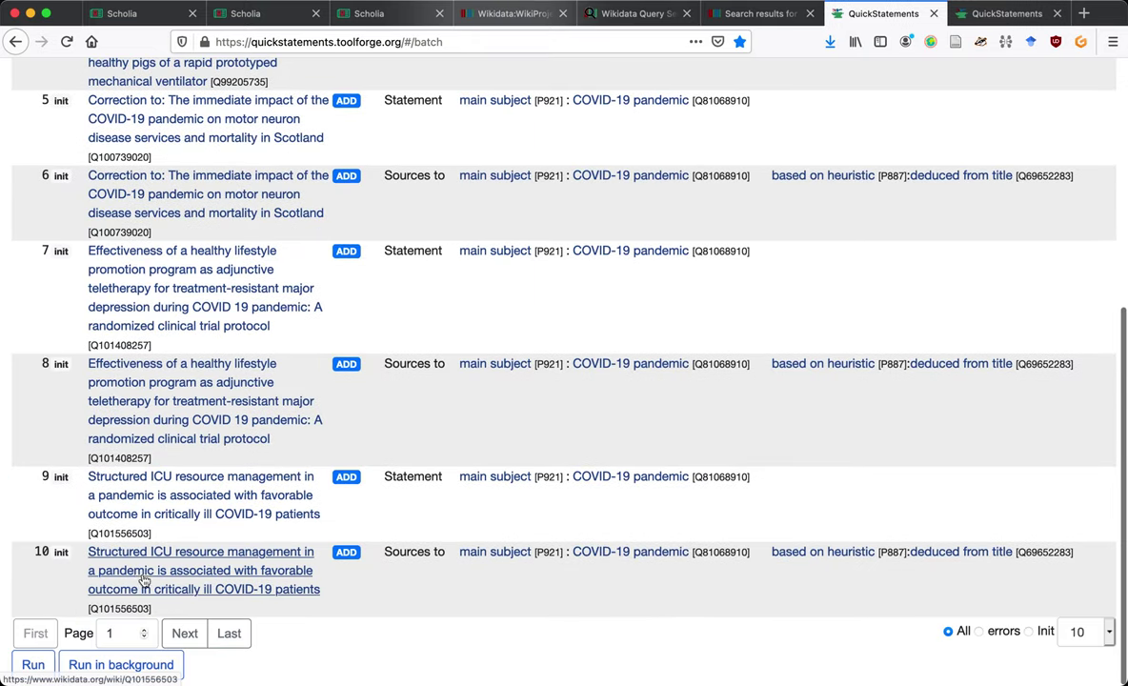
pyautogui.click(120, 664)
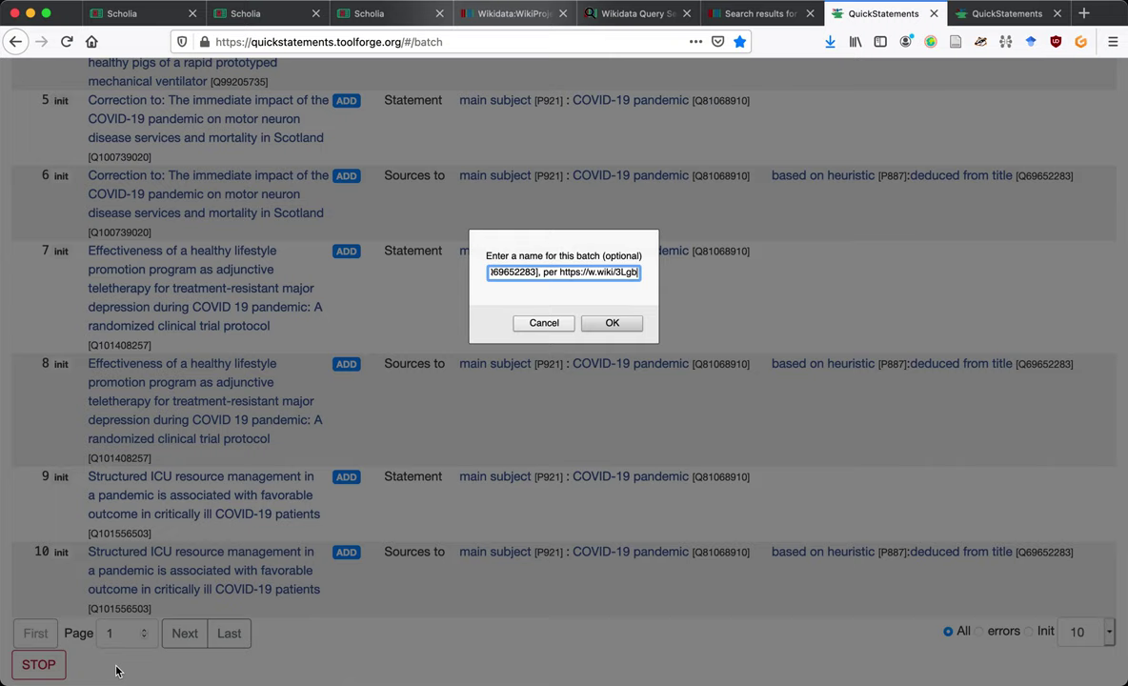
pyautogui.press('Return')
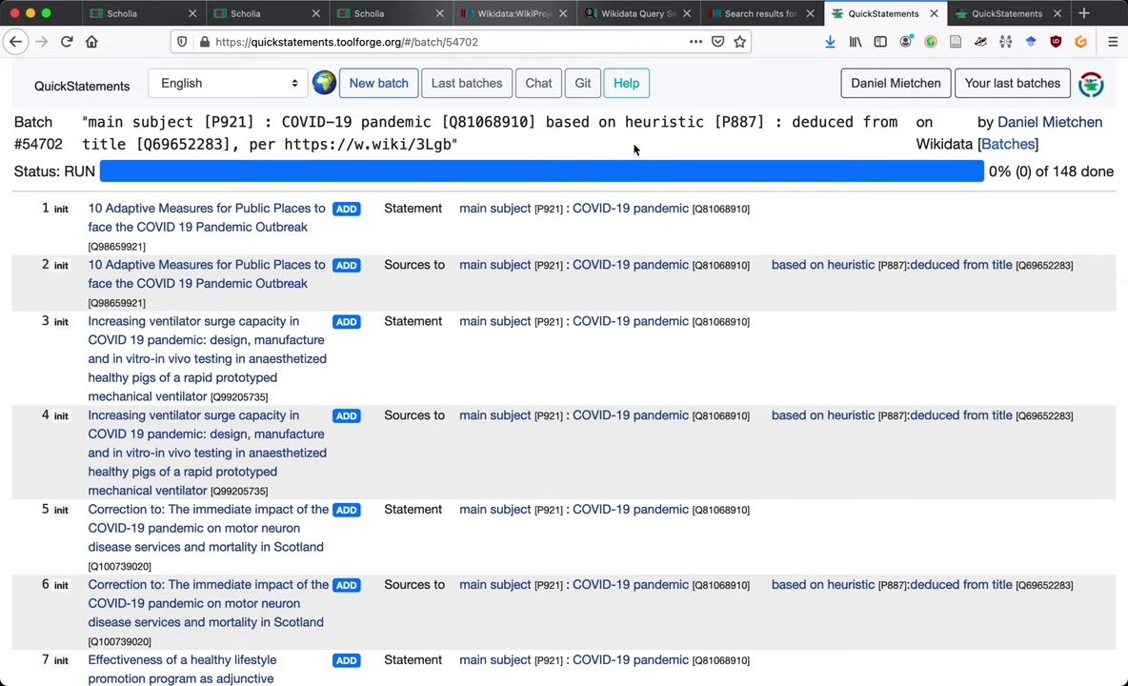
# Open the list of last batches in a new tab and check the status of the submitted COVID-19 batch.
pyautogui.keyDown('super'); pyautogui.click(465, 88); pyautogui.keyUp('super')
pyautogui.hotkey('ctrl', 'Tab')
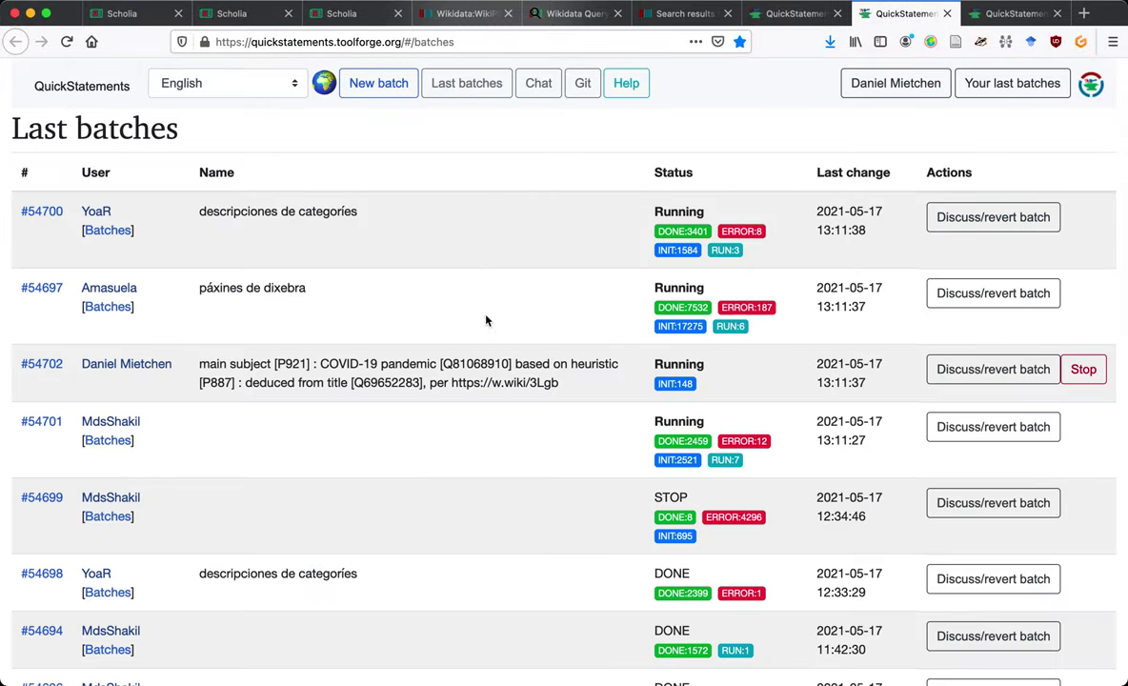
pyautogui.scroll(-5, 590, 376)
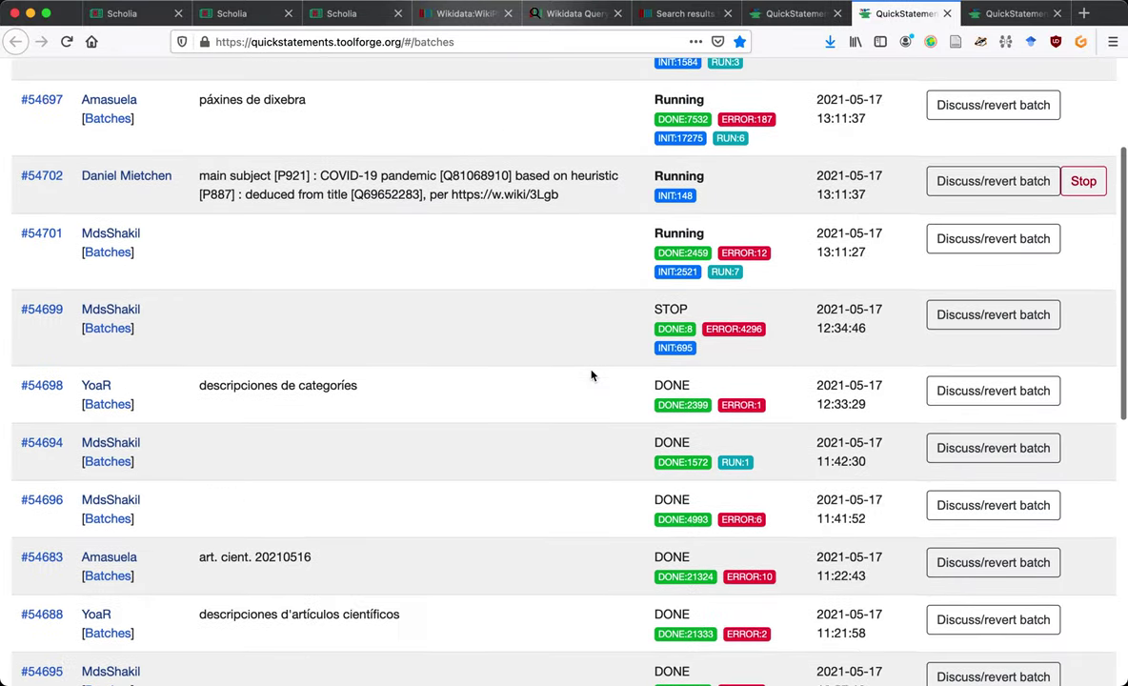
pyautogui.scroll(-3, 591, 376)
pyautogui.scroll(7, 591, 375)
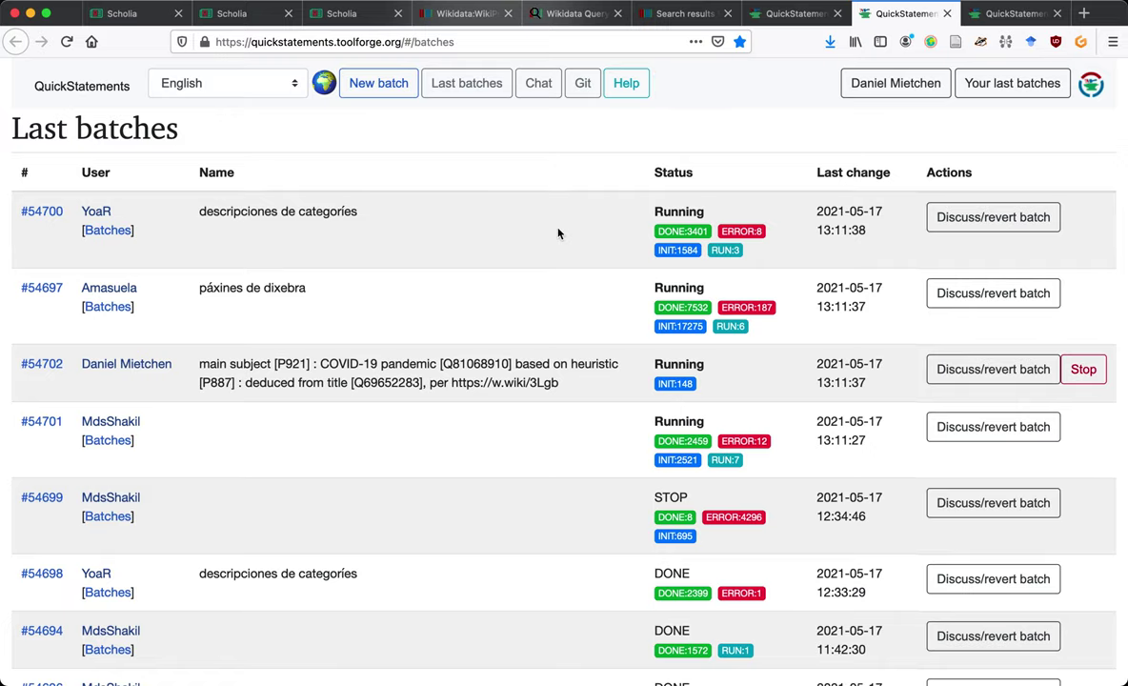
# Return to the Wikidata query and uncomment the line selecting ?item and ?title.
pyautogui.click(568, 17)
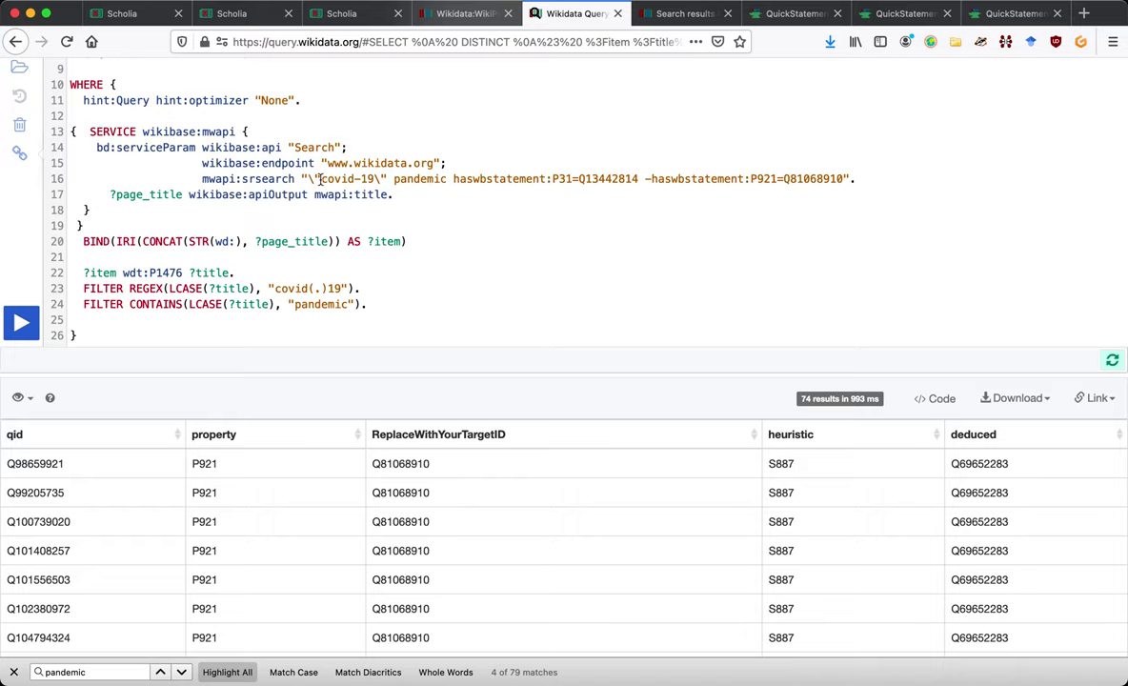
pyautogui.moveTo(308, 178); pyautogui.dragTo(447, 178)
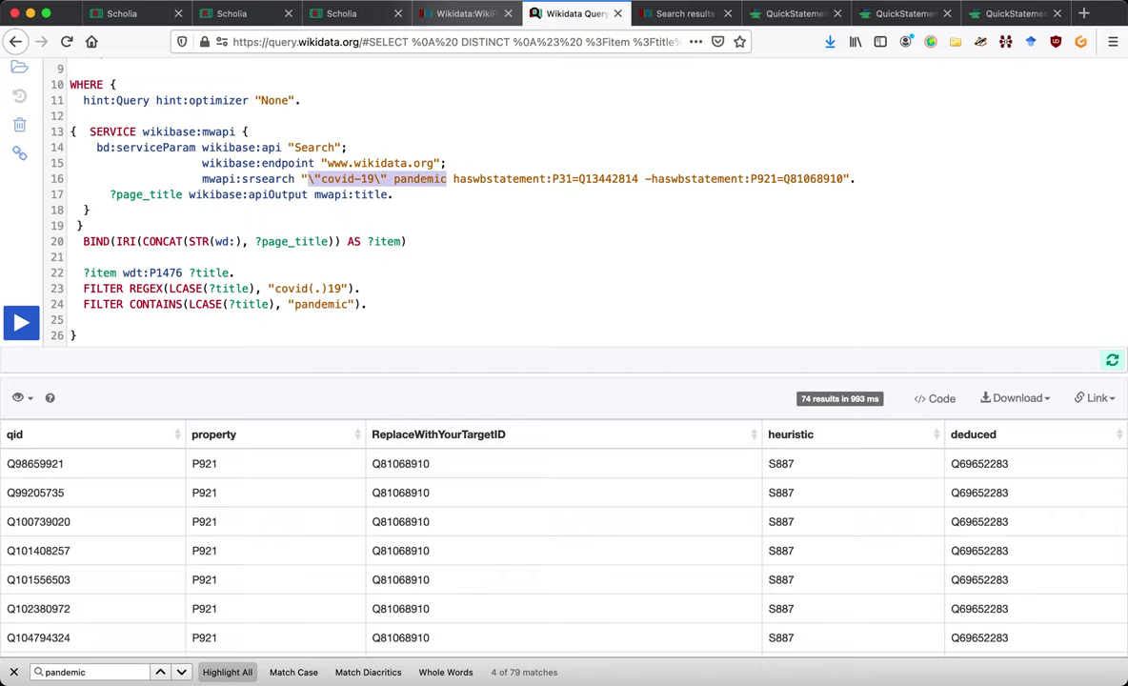
pyautogui.scroll(4, 278, 215)
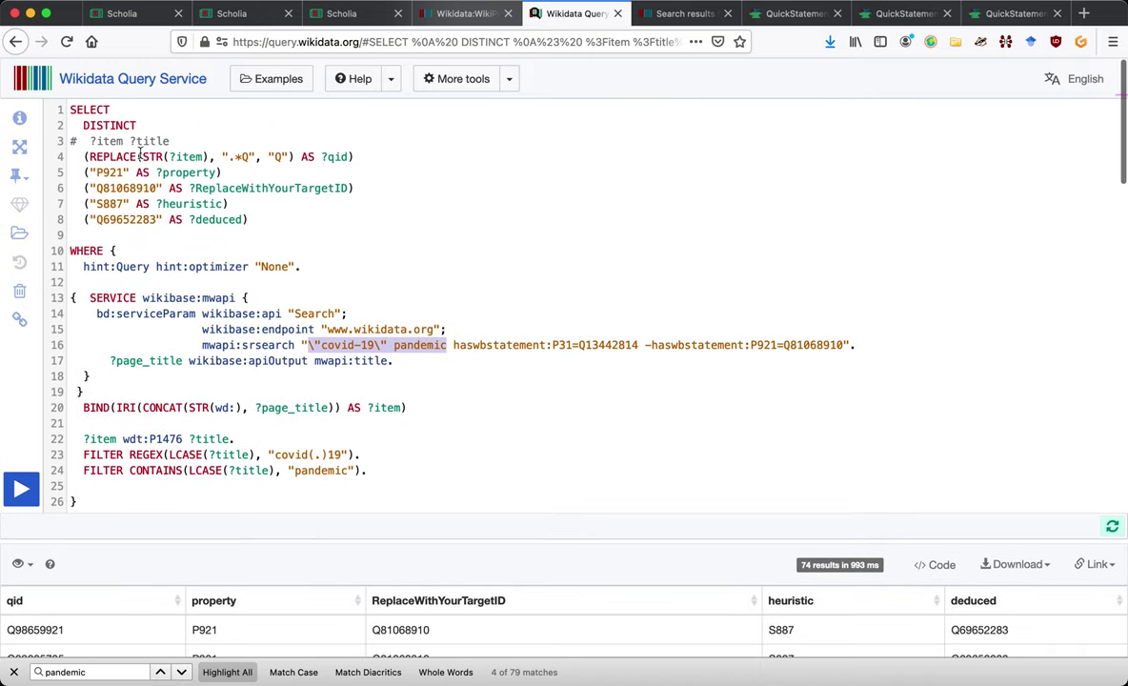
pyautogui.click(75, 141)
pyautogui.press('BackSpace')
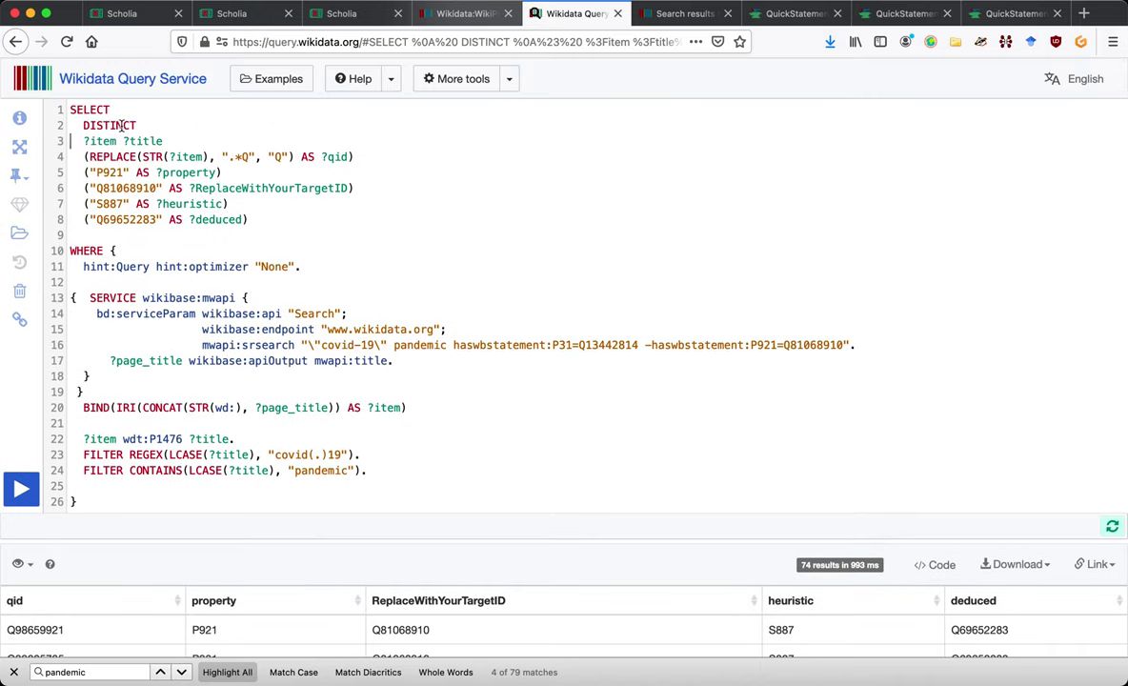
# Replace the COVID-19 pandemic search terms in the mwapi:srsearch line with vitrification.
pyautogui.moveTo(308, 345); pyautogui.dragTo(447, 345)
pyautogui.write('vitrifica')
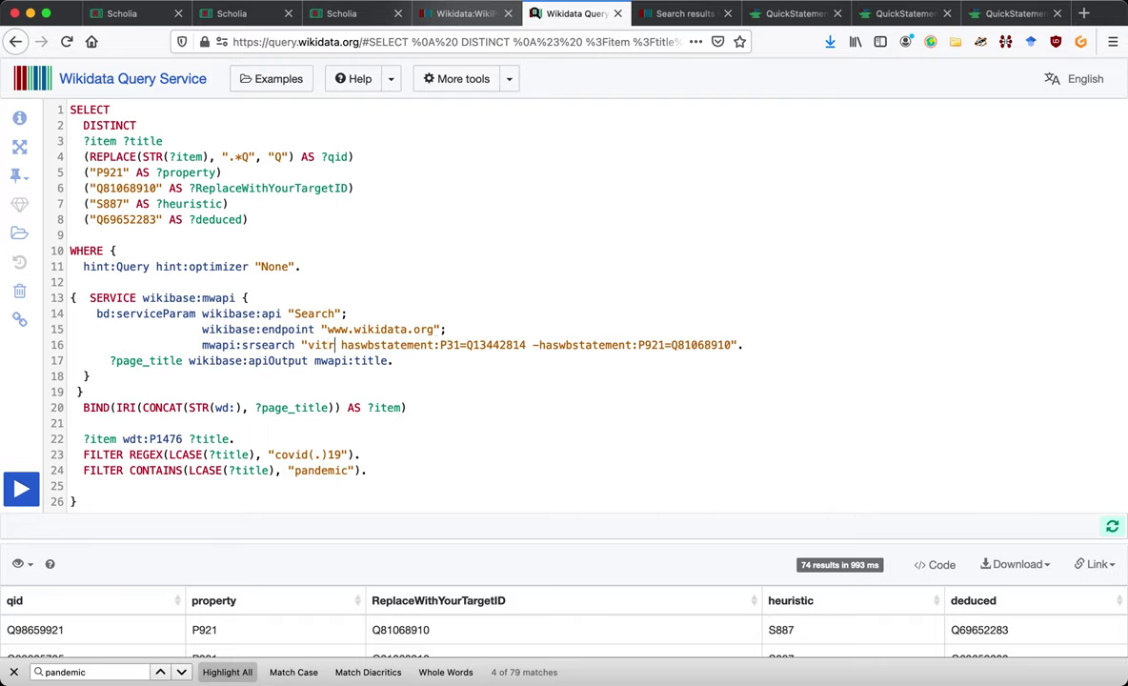
pyautogui.write('tion')
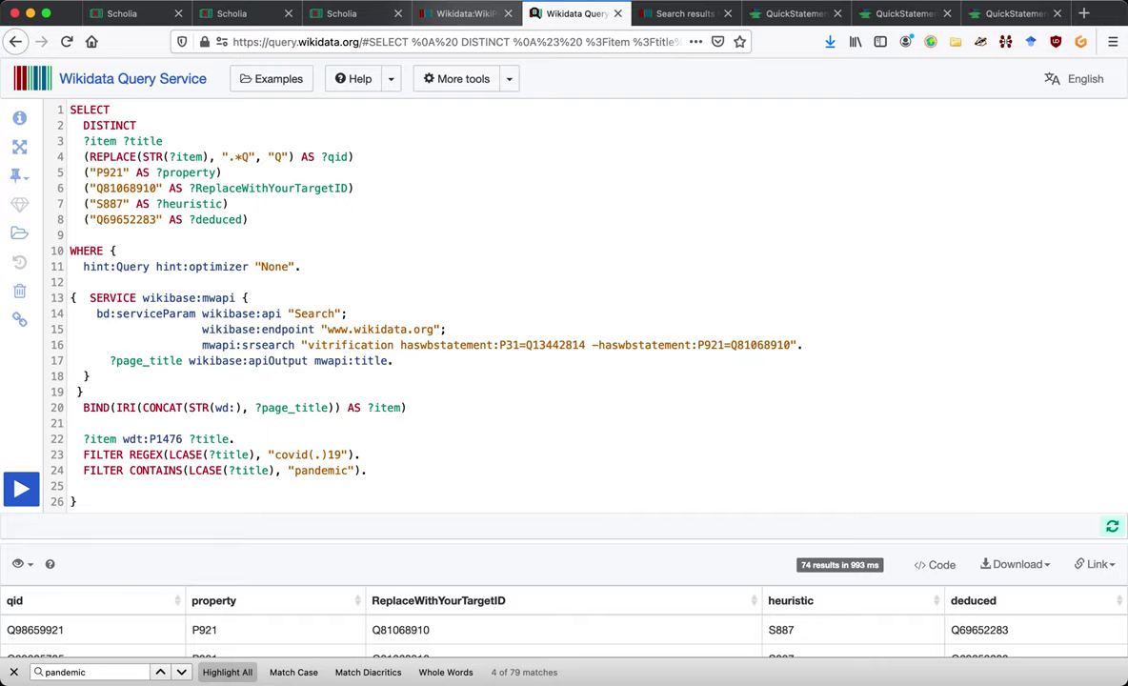
# Set the title REGEX filter to "vitrification" and delete the filter line for "pandemic".
pyautogui.click(335, 455)
pyautogui.moveTo(327, 455); pyautogui.dragTo(275, 454)
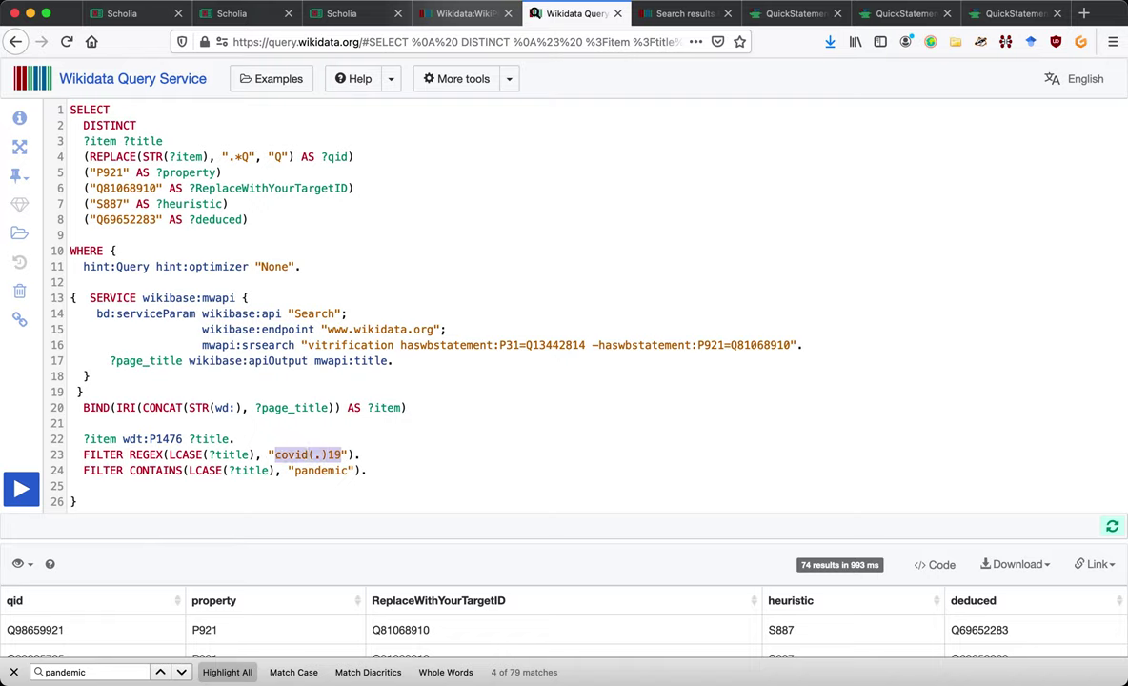
pyautogui.write('vitrification')
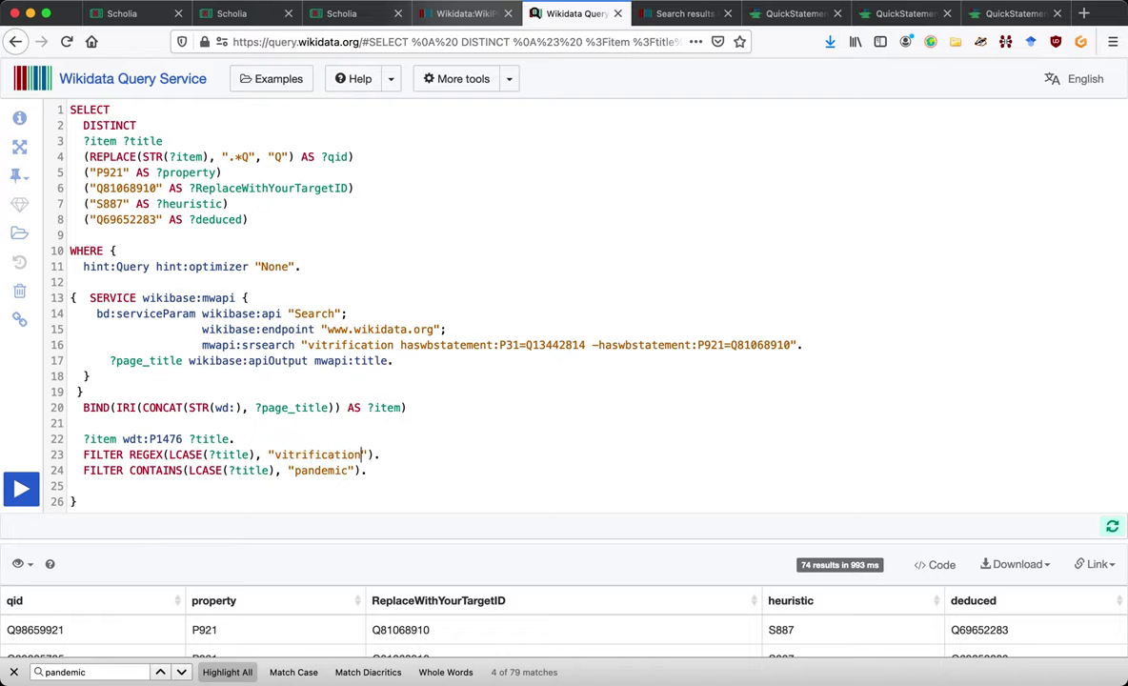
pyautogui.tripleClick(153, 470)
pyautogui.press('BackSpace')
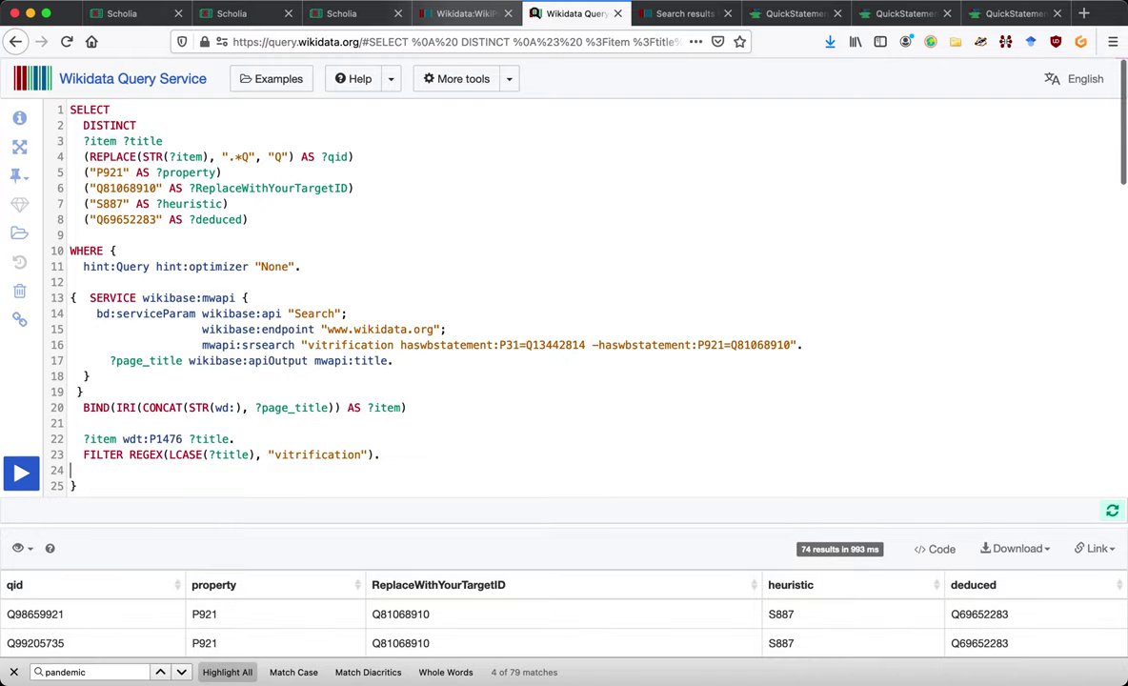
# Add wd:vitrification after the srsearch line and call up autocompletion to look for the matching Wikidata item.
pyautogui.doubleClick(326, 345)
pyautogui.hotkey('ctrl', 'c')
pyautogui.press('End')
pyautogui.write('wd:')
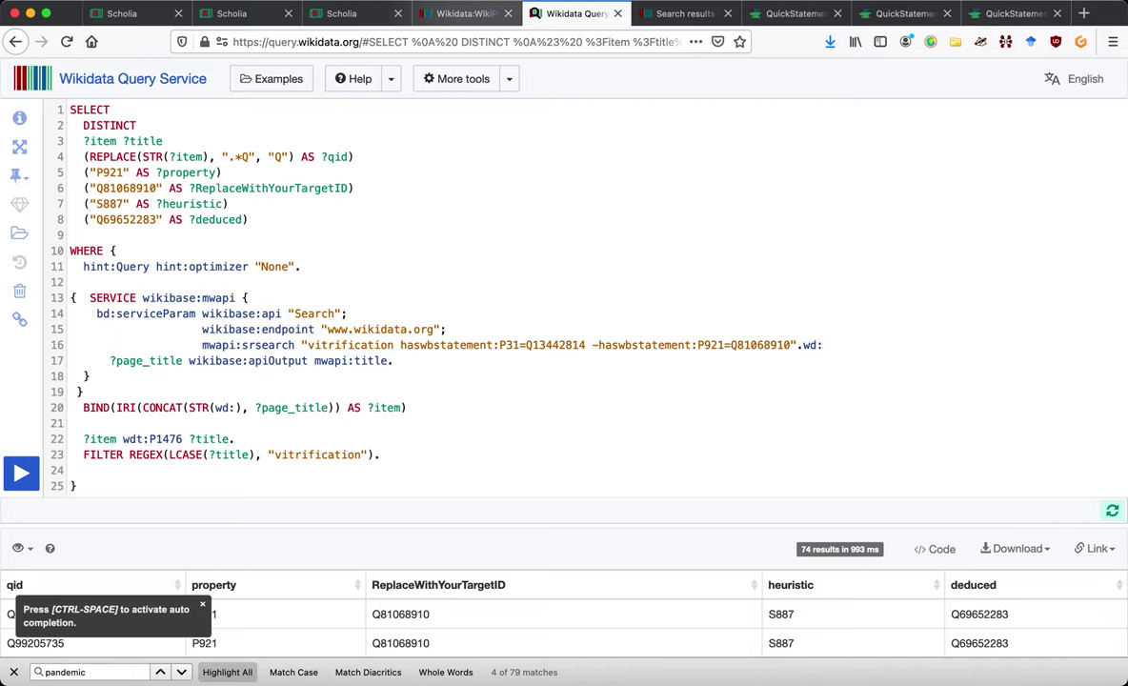
pyautogui.hotkey('ctrl', 'v')
pyautogui.hotkey('ctrl', 'space')
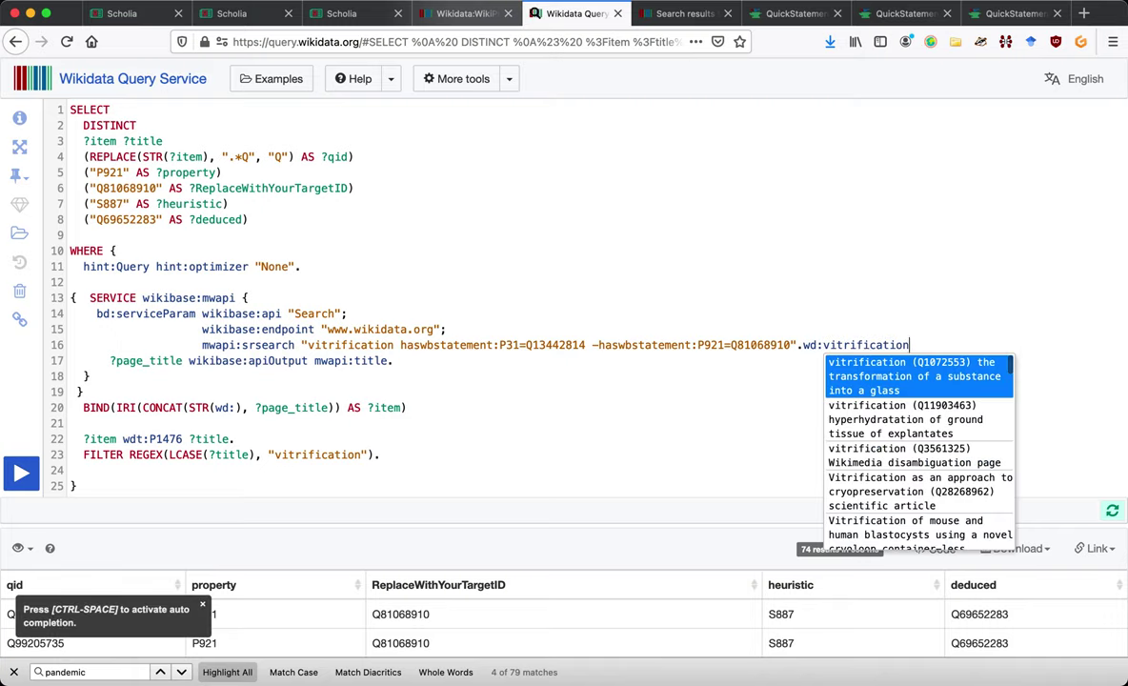
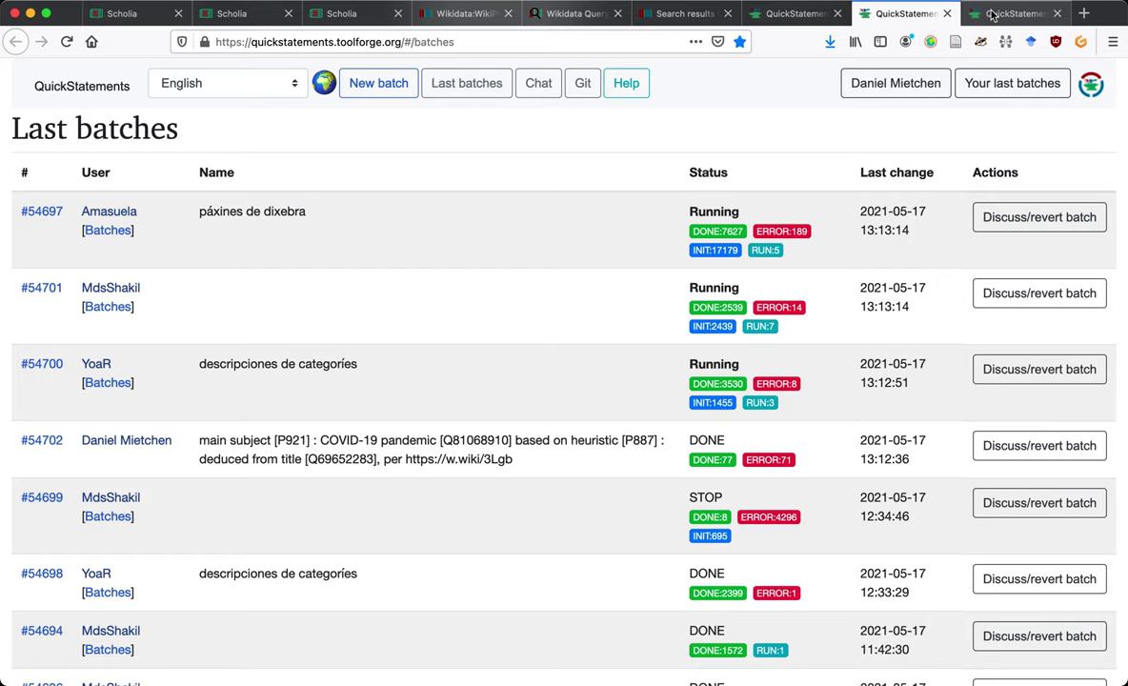
# Reset the errors in the COVID-19 QuickStatements batch and run the remaining commands again.
pyautogui.scroll(-5, 535, 235)
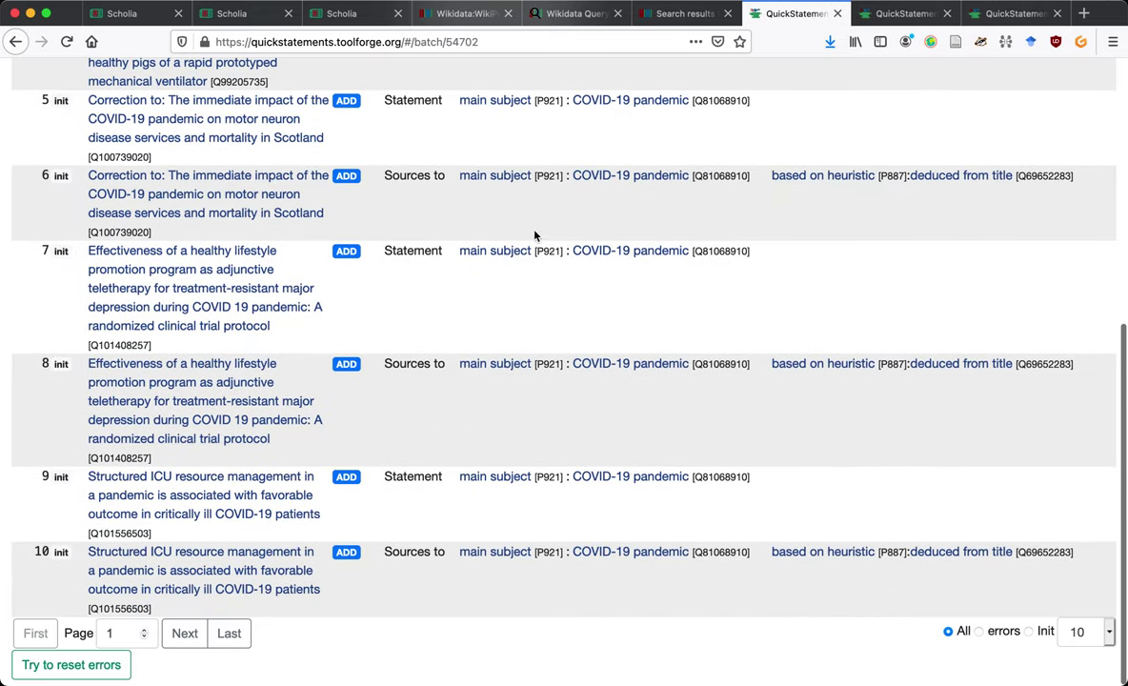
pyautogui.click(43, 664)
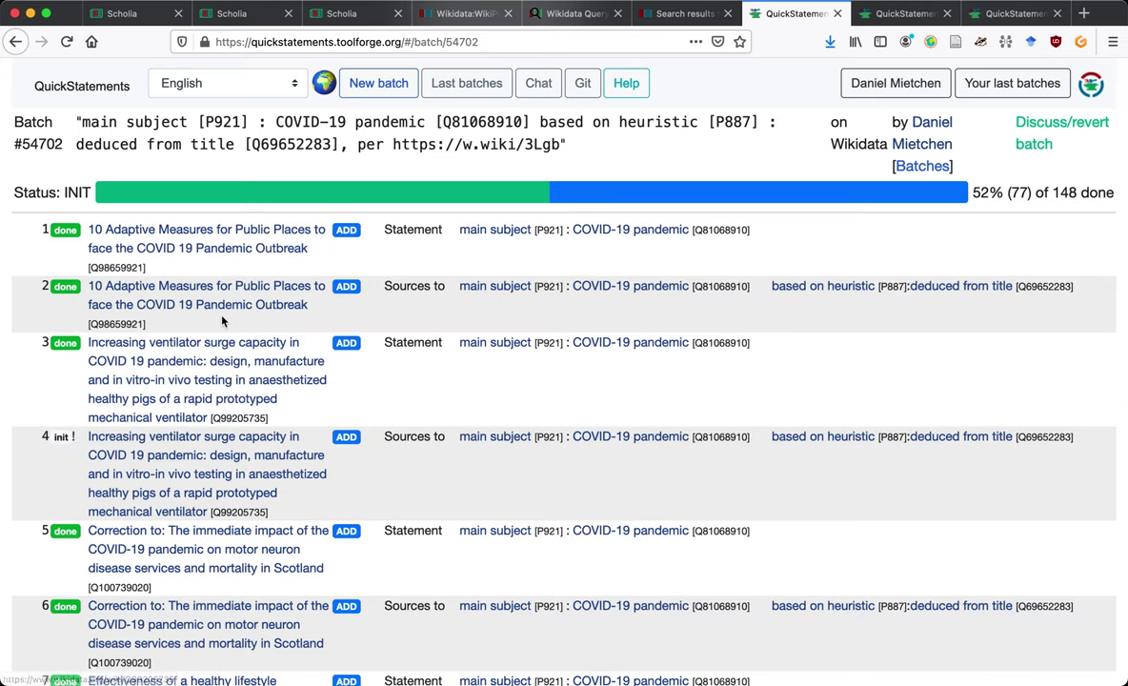
# Open the batch's first article in a new tab, inspect its COVID-19 pandemic main subject reference, and return to the batch description draft.
pyautogui.middleClick(270, 251)
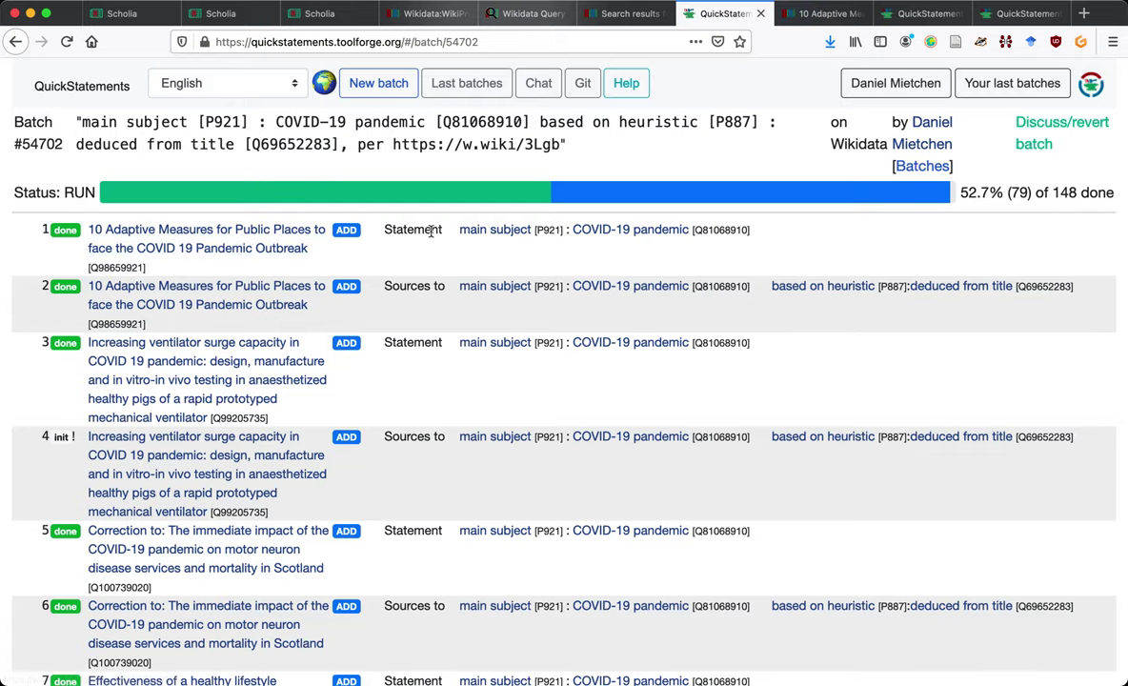
pyautogui.click(822, 14)
pyautogui.scroll(-10, 609, 332)
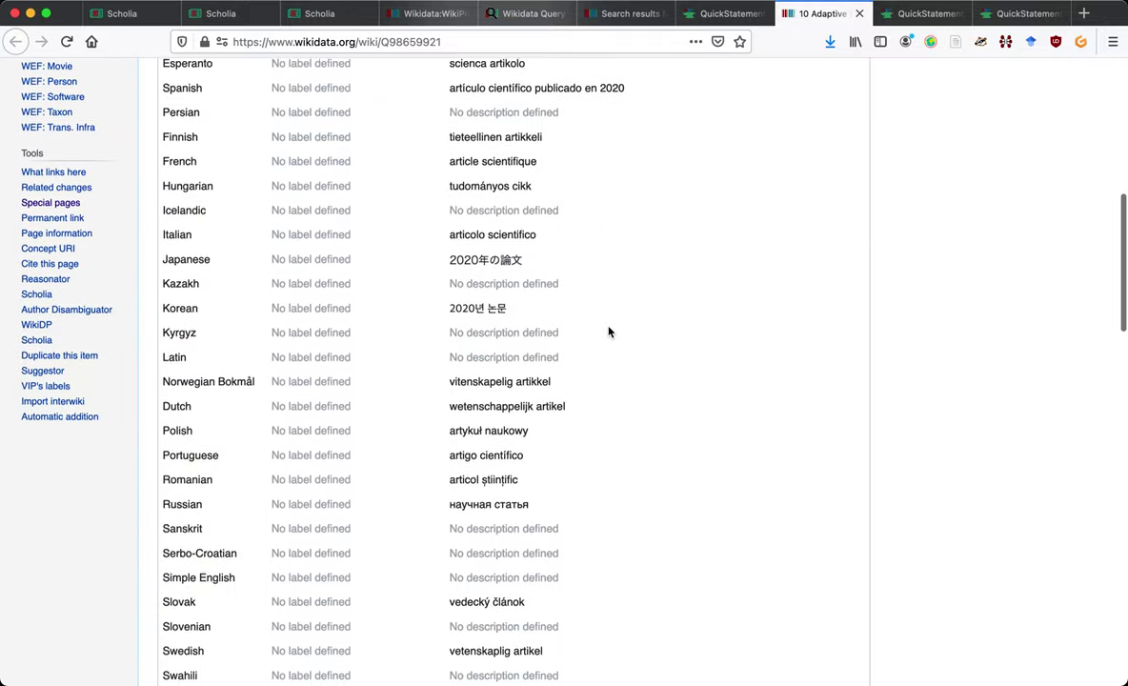
pyautogui.scroll(-4, 610, 328)
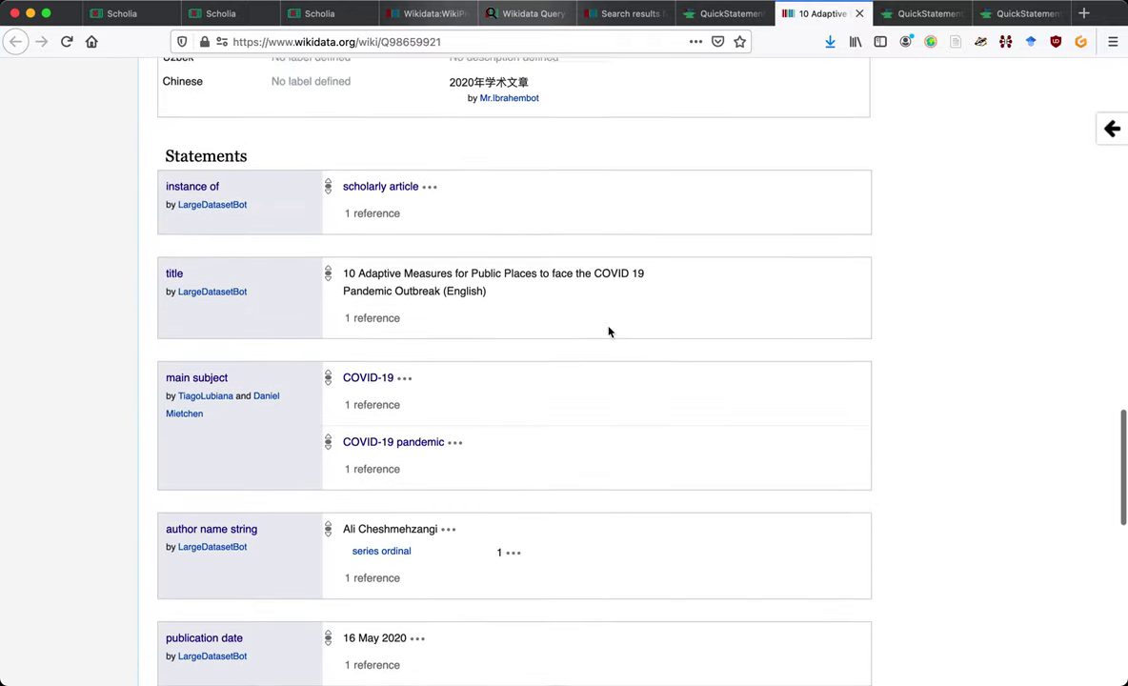
pyautogui.scroll(-1, 464, 400)
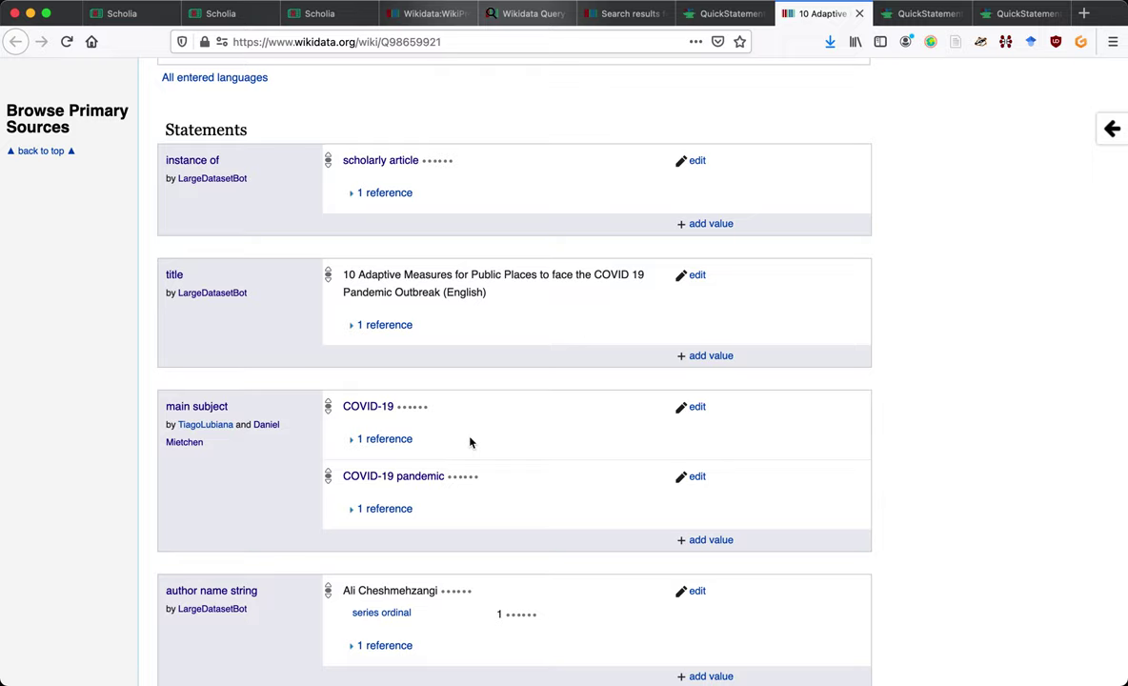
pyautogui.scroll(-2, 470, 441)
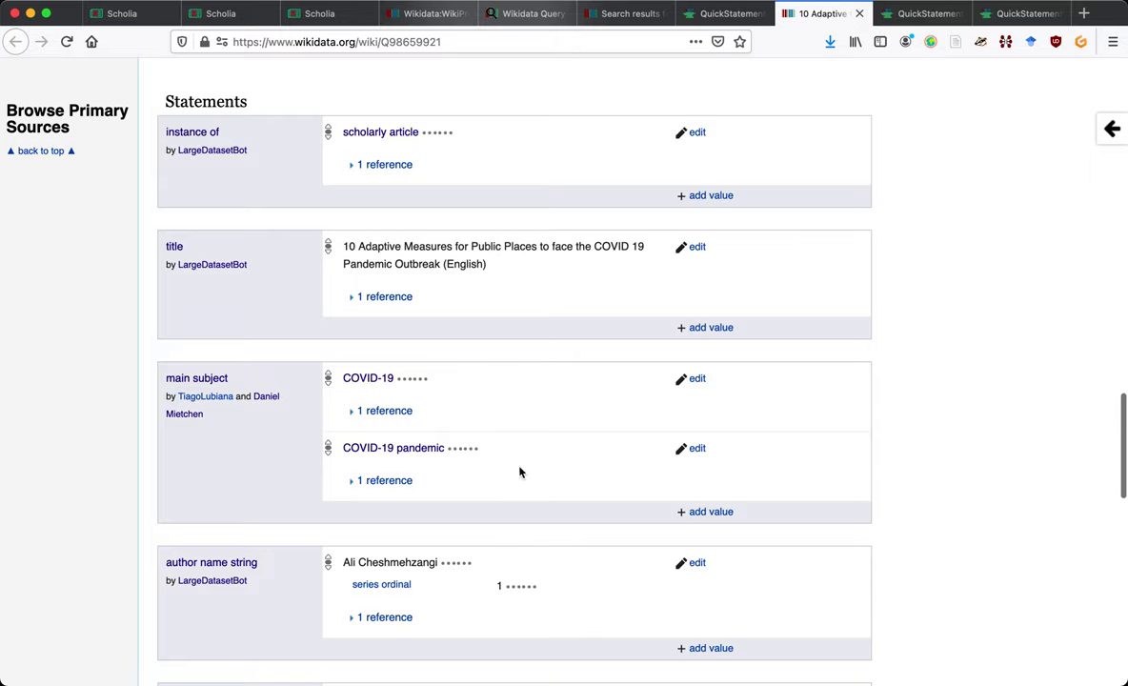
pyautogui.click(352, 480)
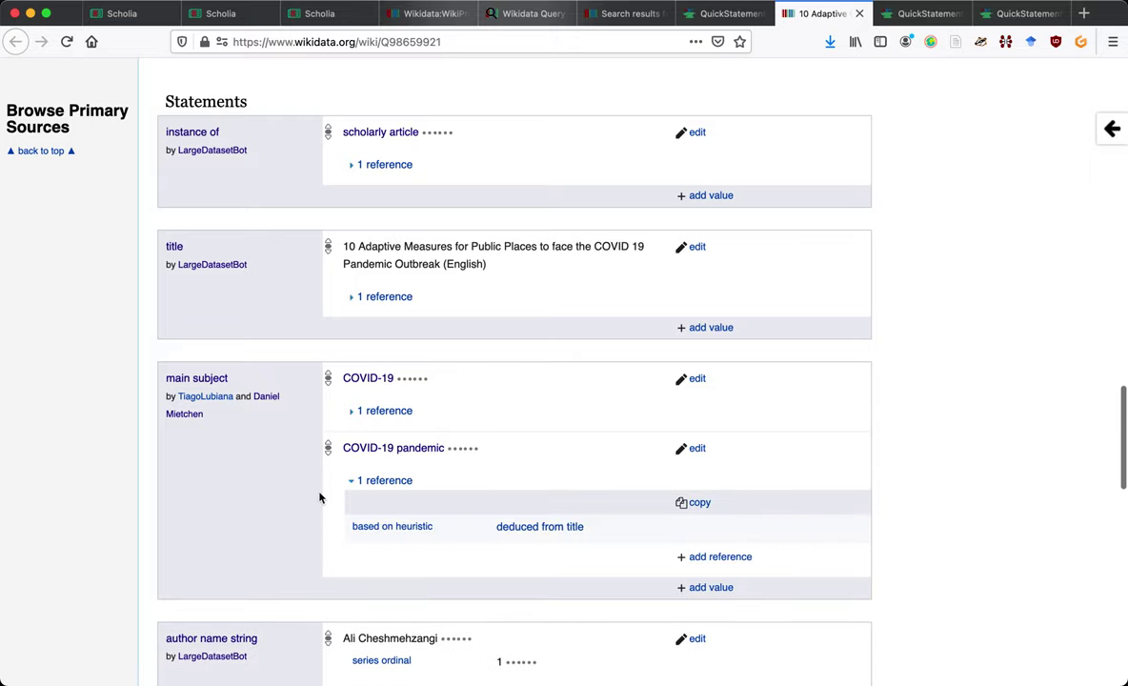
pyautogui.scroll(-3, 320, 496)
pyautogui.moveTo(567, 436)
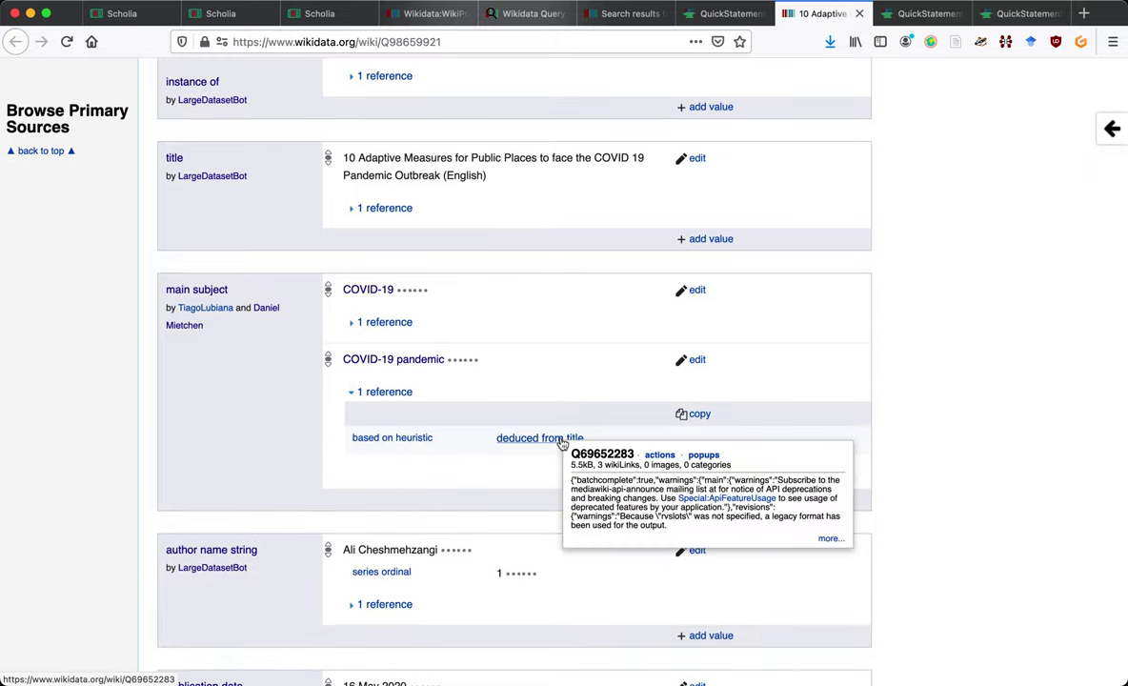
pyautogui.moveTo(434, 441)
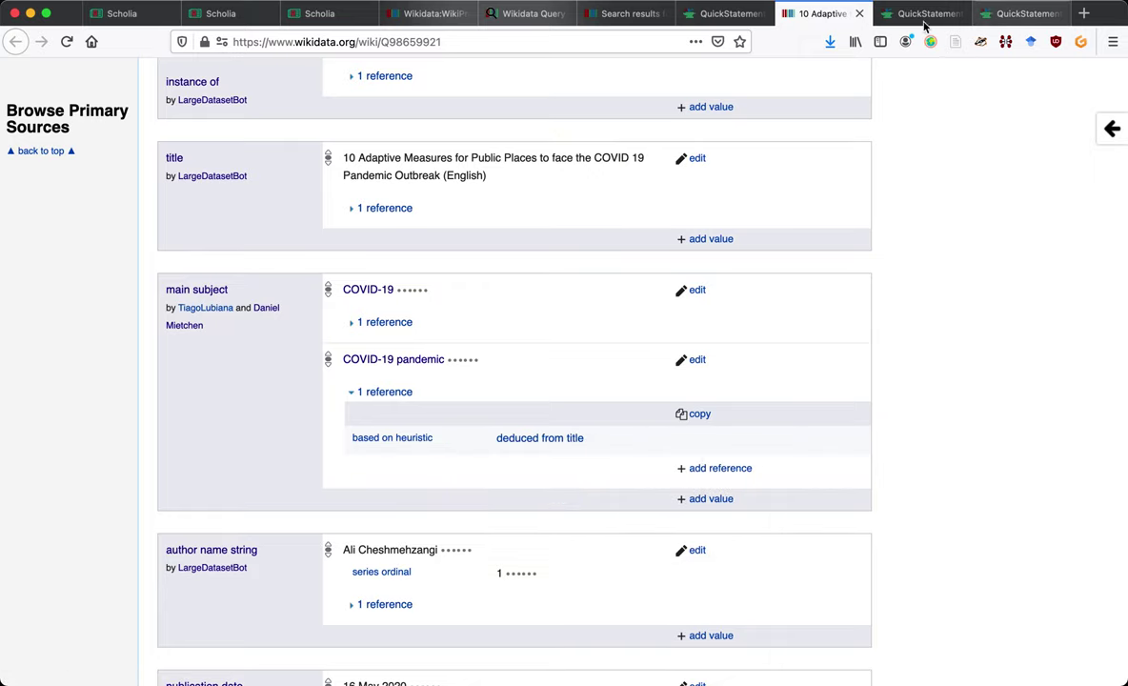
pyautogui.click(1022, 13)
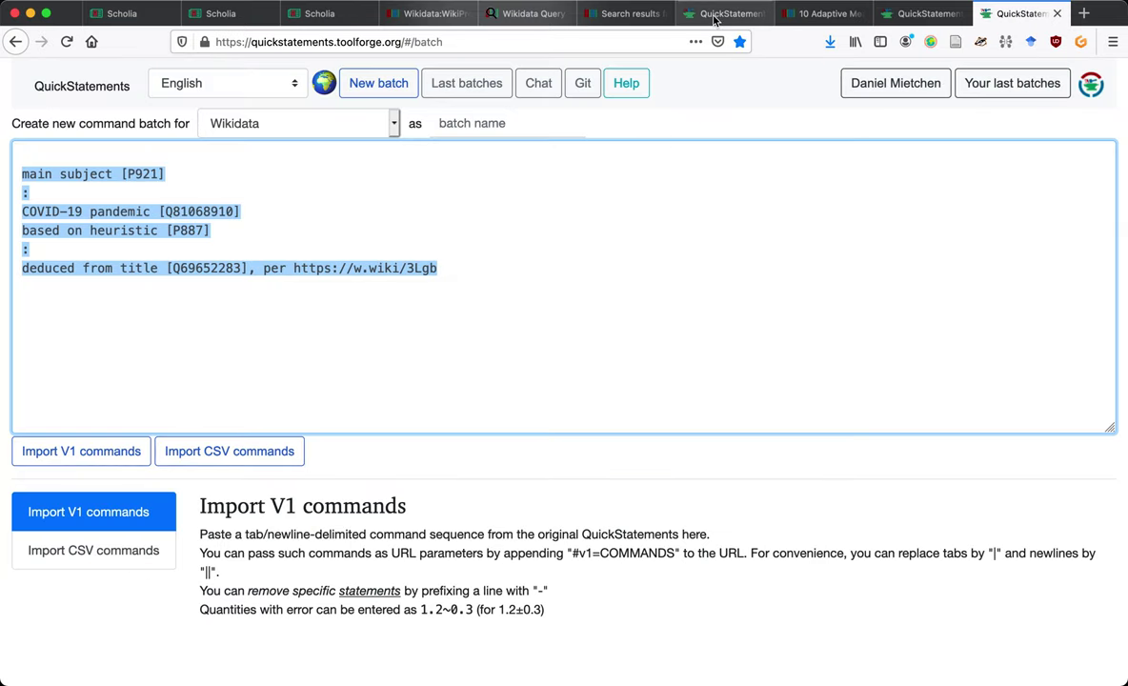
# Switch to the Wikidata Query Service and run the query for items titled "vitrification" that lack the P921=Q1072553 statement.
pyautogui.click(716, 15)
pyautogui.hotkey('ctrl', 'shift', 'Tab')
pyautogui.hotkey('ctrl', 'shift', 'Tab')
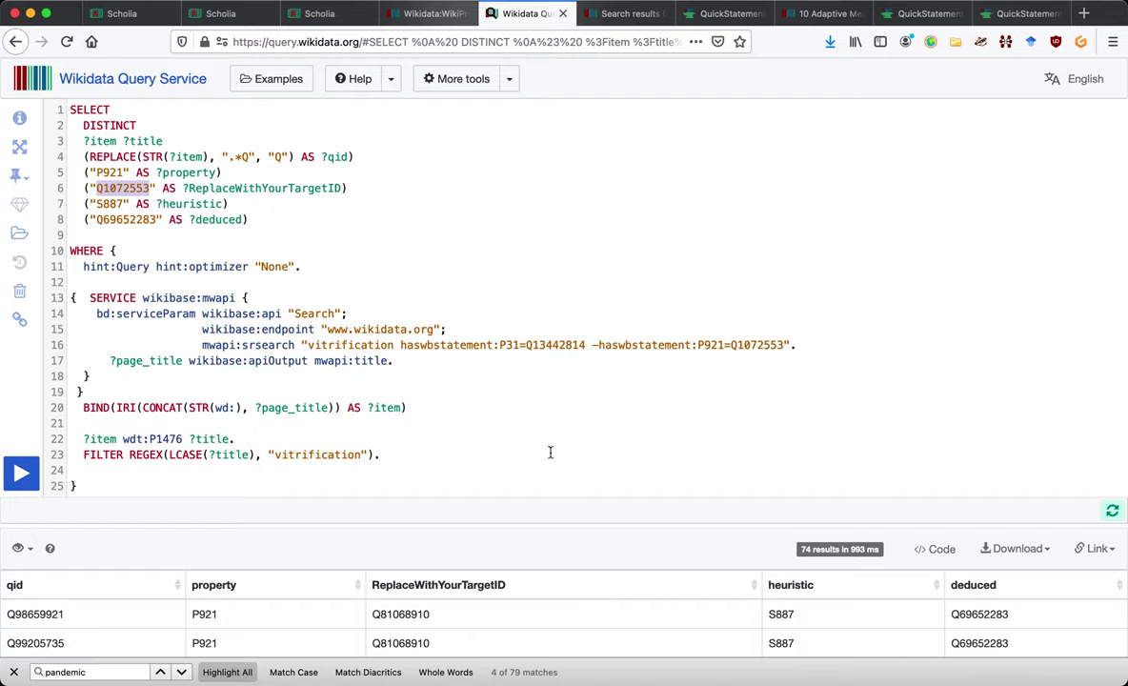
pyautogui.doubleClick(332, 347)
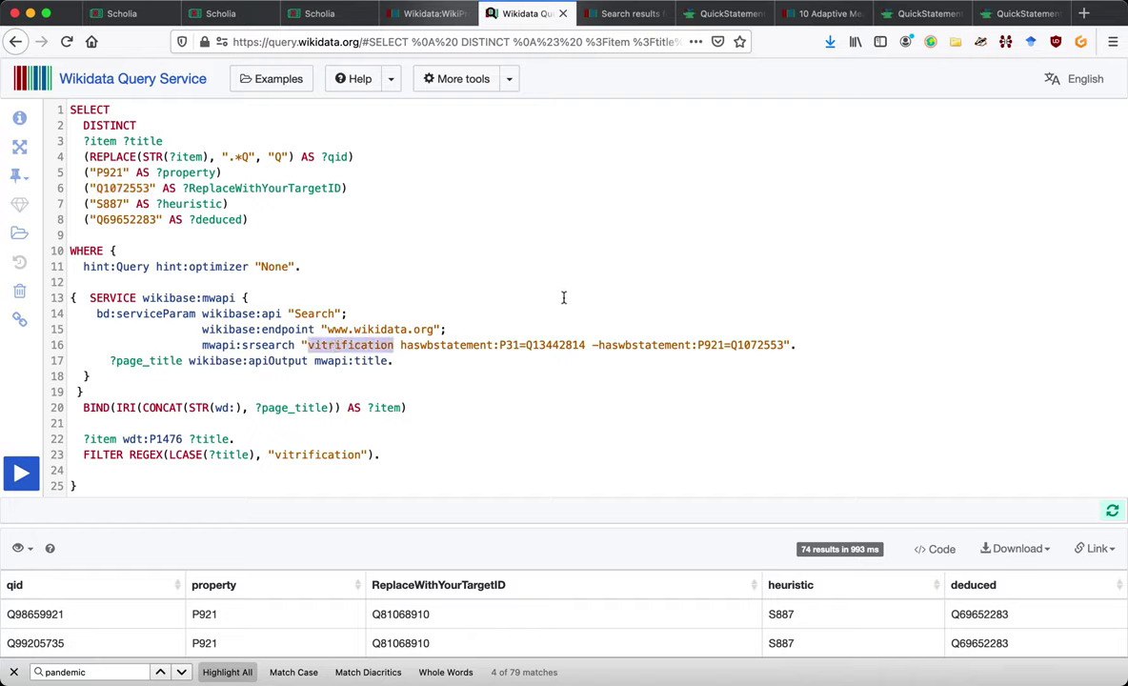
pyautogui.doubleClick(552, 346)
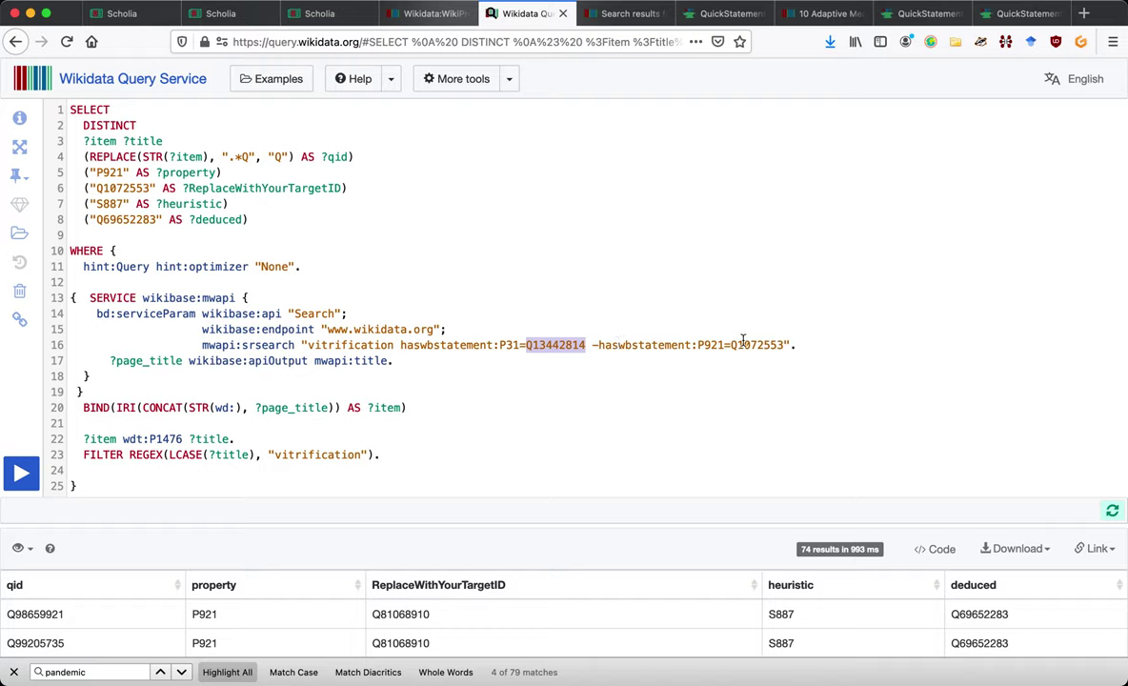
pyautogui.click(21, 474)
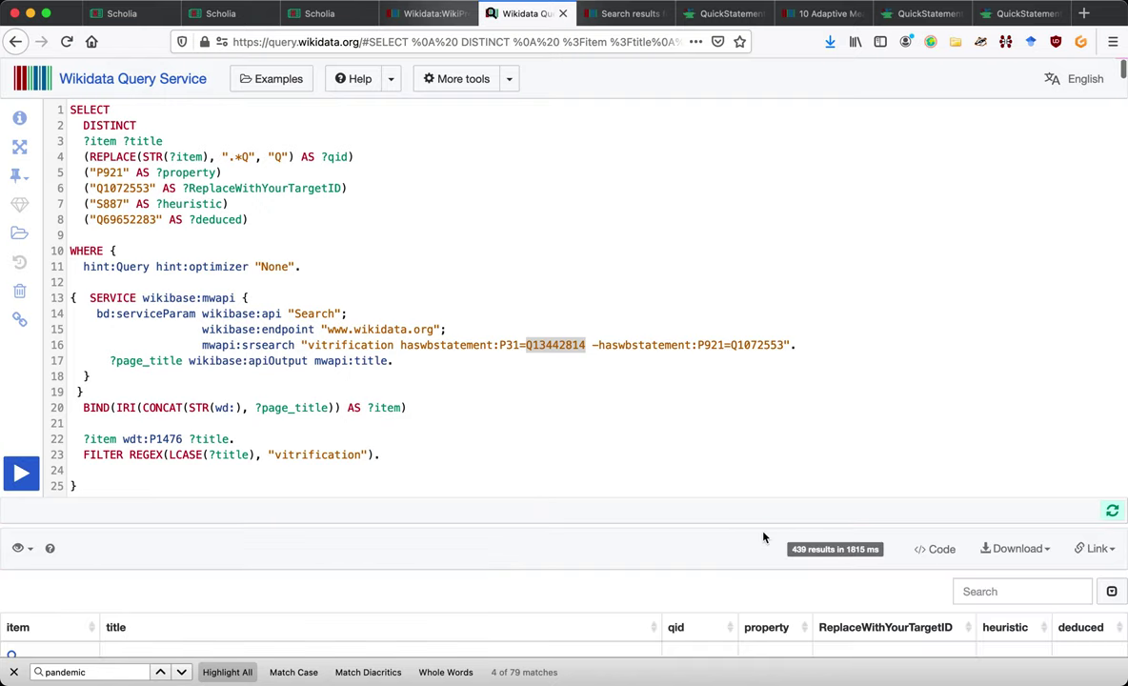
# Examine the article titles in the query results to judge whether vitrification fits as their main subject.
pyautogui.scroll(-5, 705, 490)
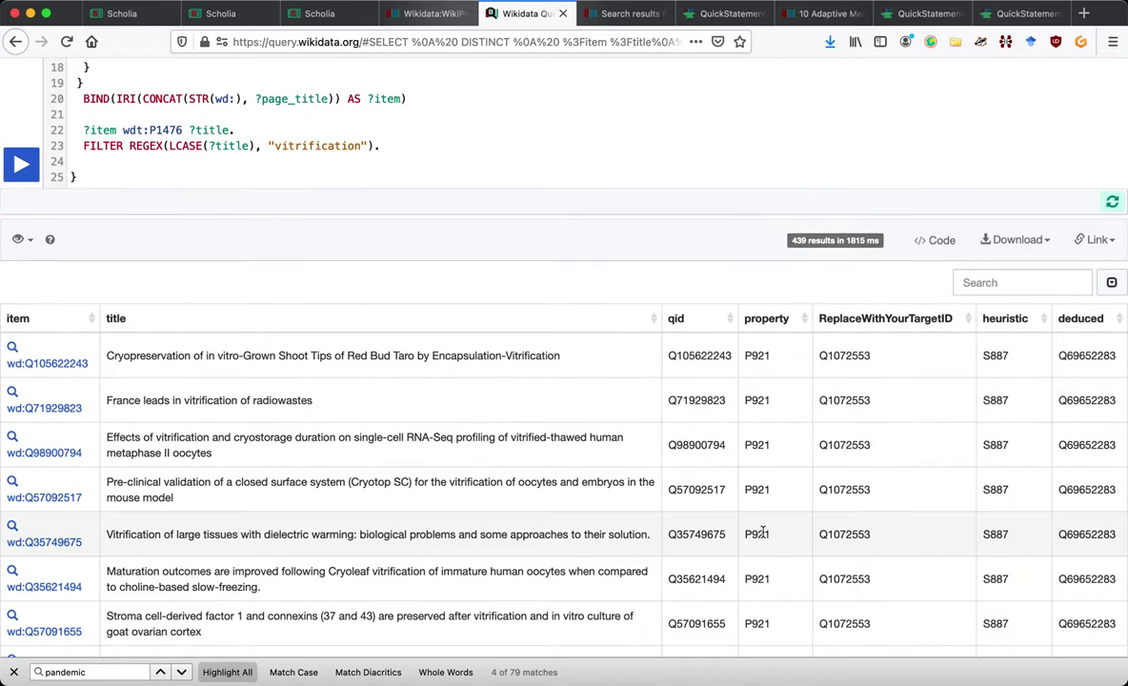
pyautogui.scroll(3, 764, 533)
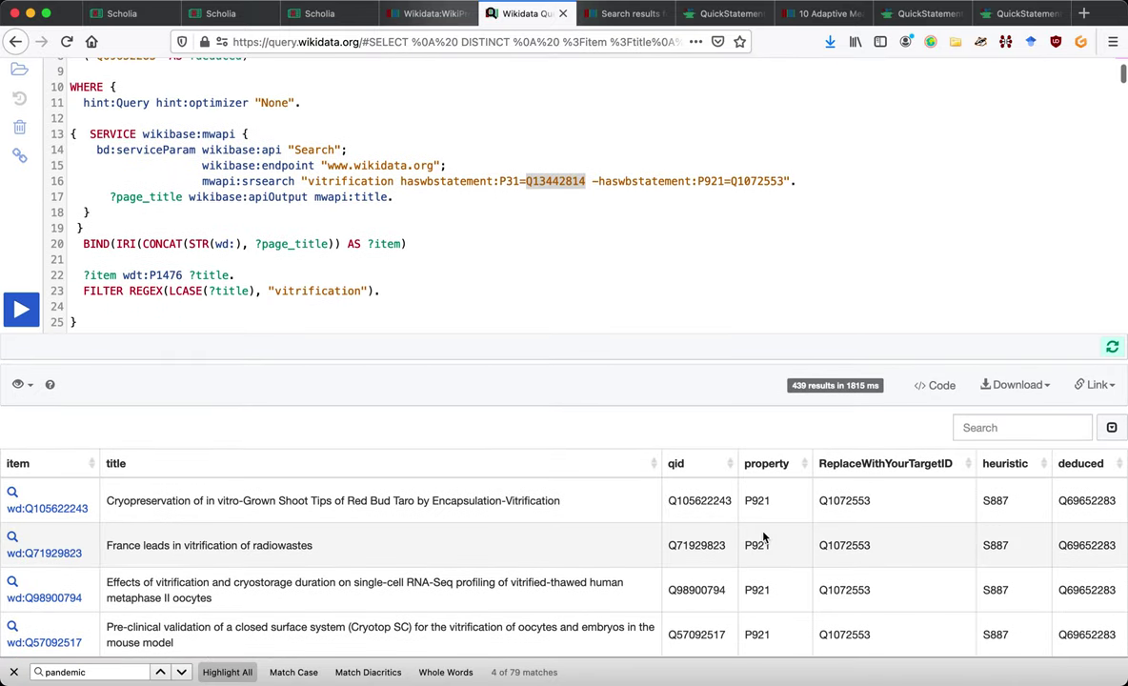
pyautogui.scroll(3, 763, 539)
pyautogui.scroll(-2, 764, 537)
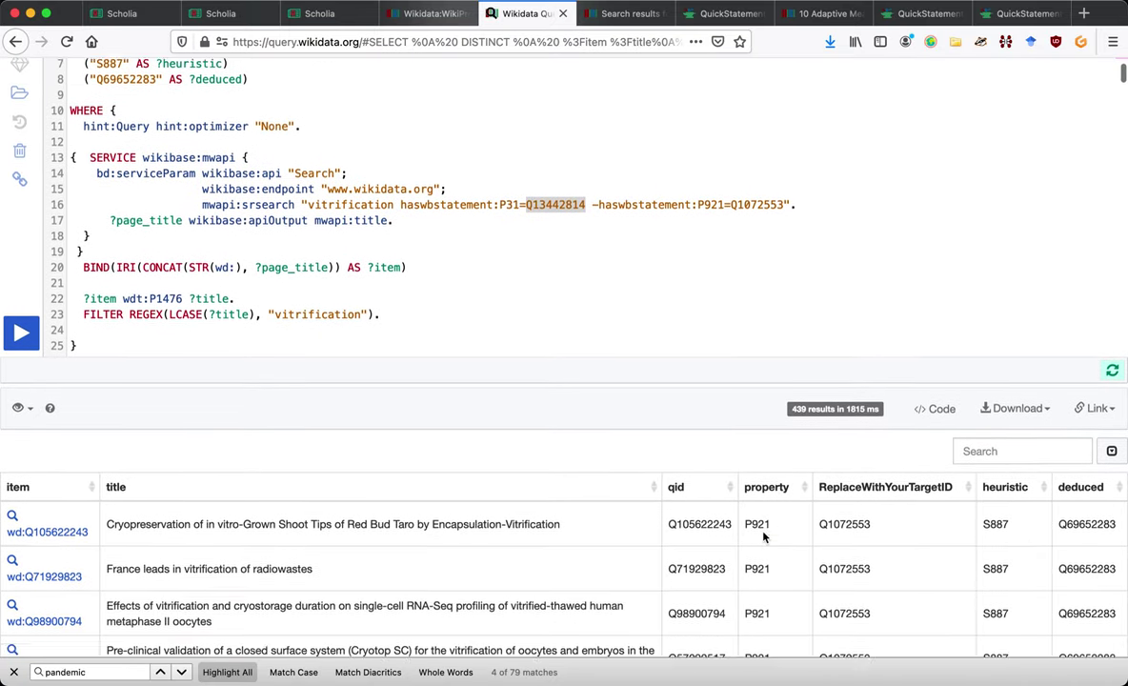
pyautogui.scroll(-1, 764, 538)
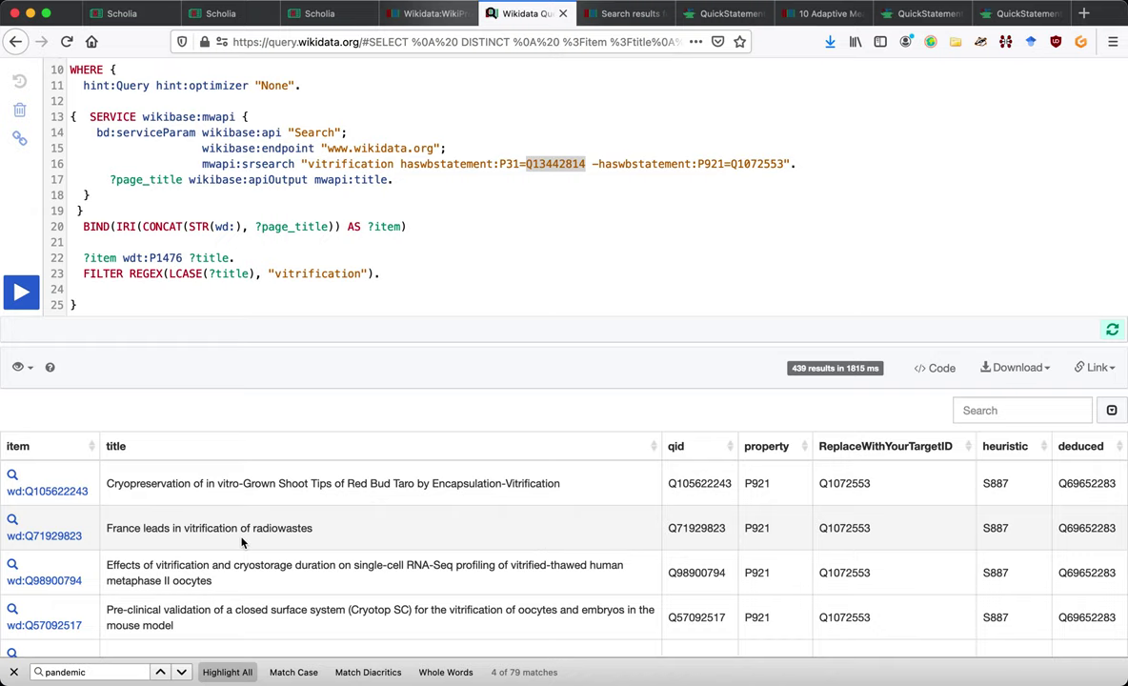
pyautogui.scroll(-4, 243, 542)
pyautogui.scroll(-2, 243, 543)
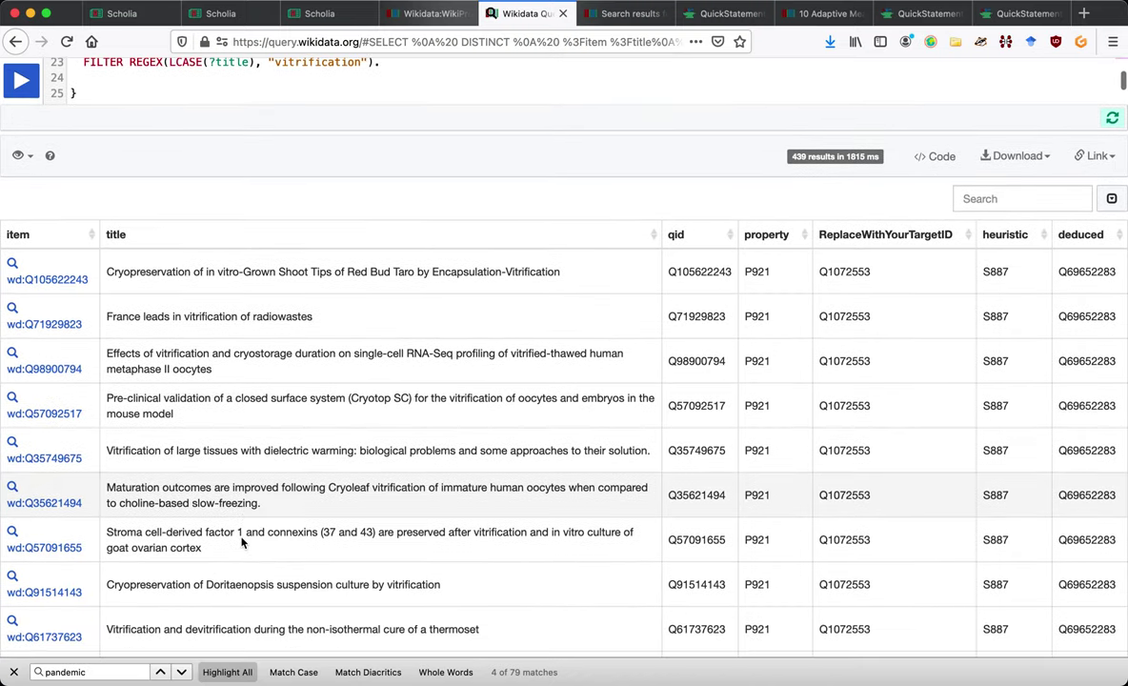
pyautogui.scroll(-7, 241, 538)
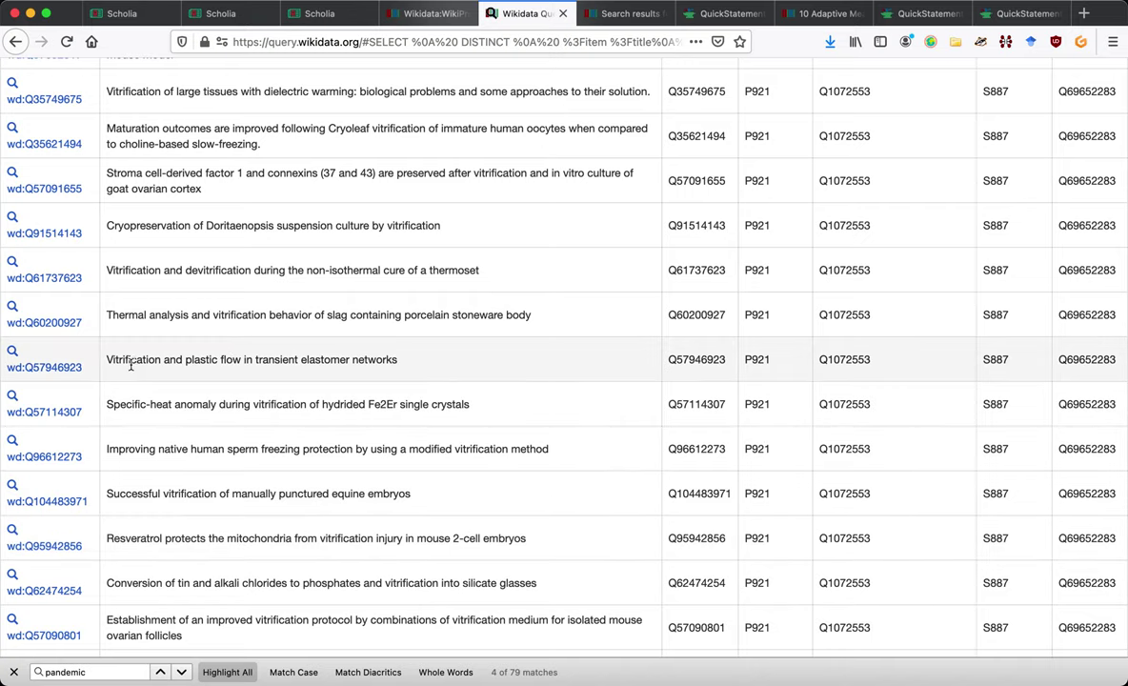
pyautogui.scroll(-3, 130, 367)
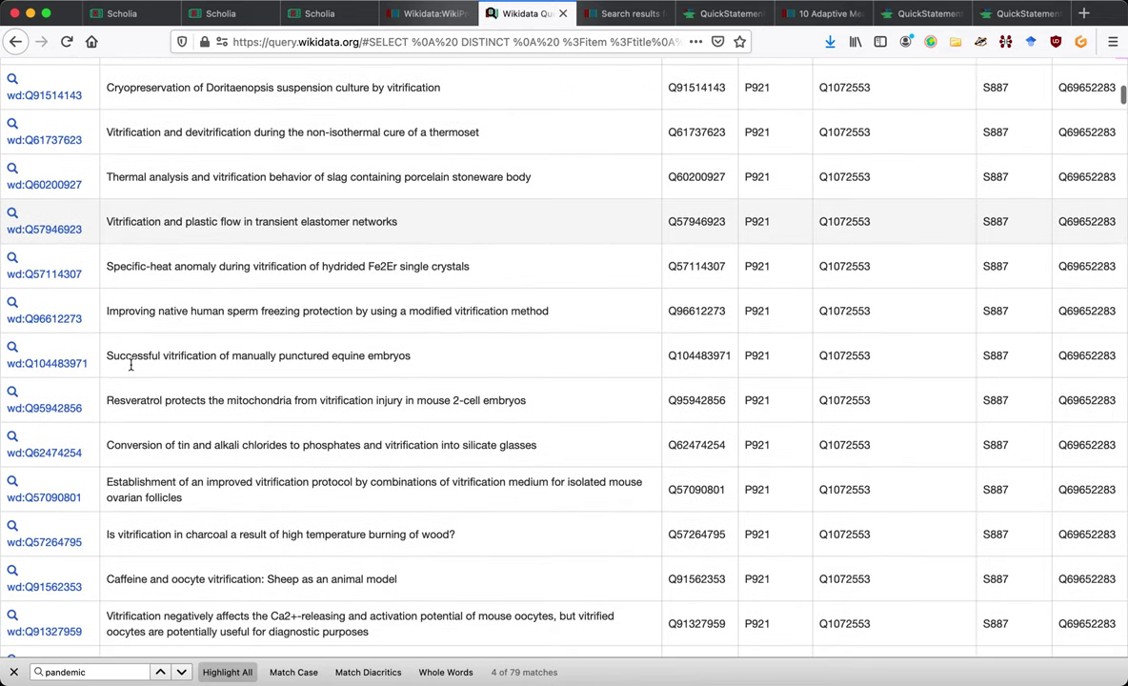
pyautogui.scroll(-2, 131, 369)
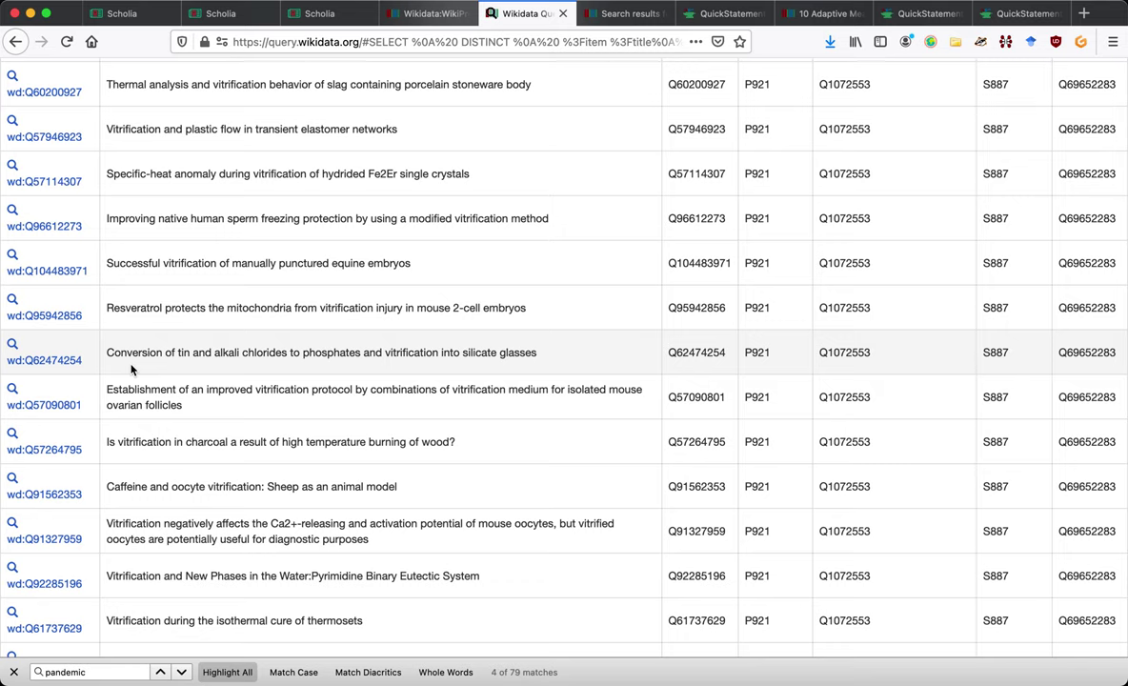
pyautogui.scroll(-2, 131, 369)
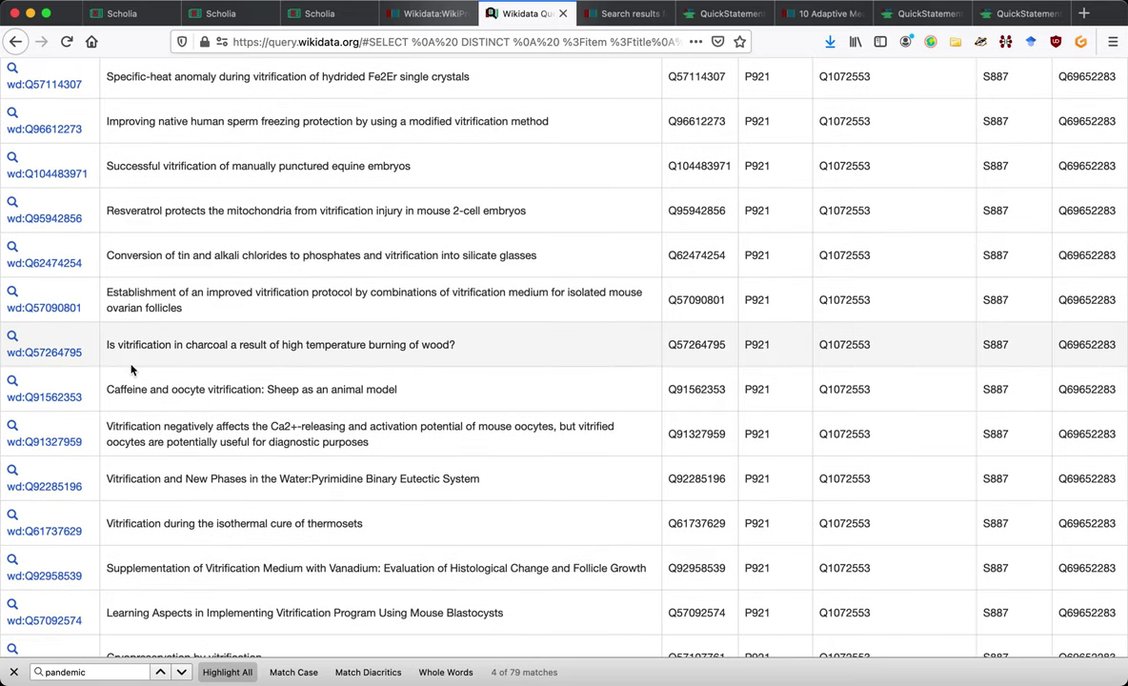
pyautogui.scroll(-2, 131, 370)
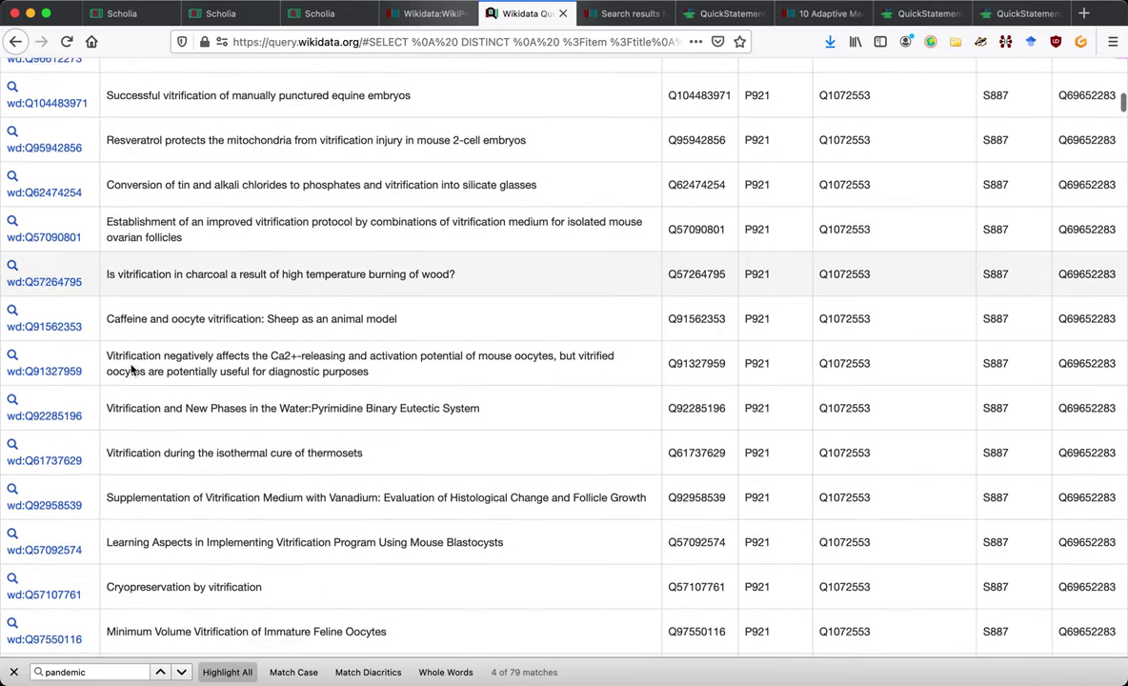
pyautogui.scroll(-2, 131, 370)
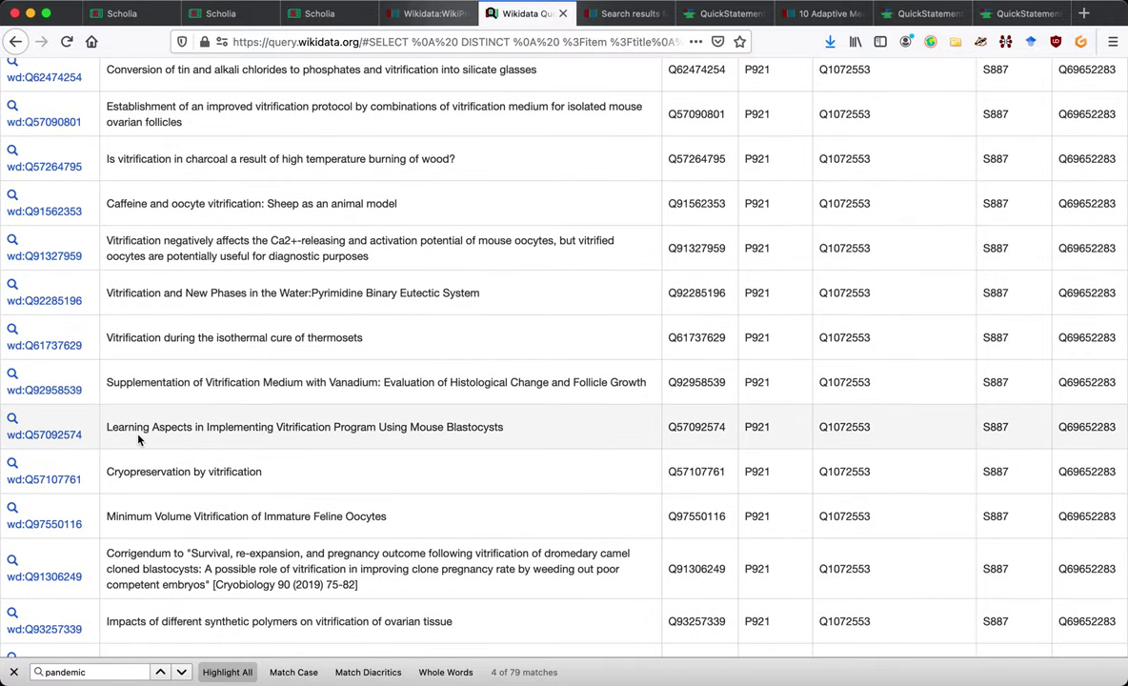
pyautogui.moveTo(173, 202); pyautogui.dragTo(259, 205)
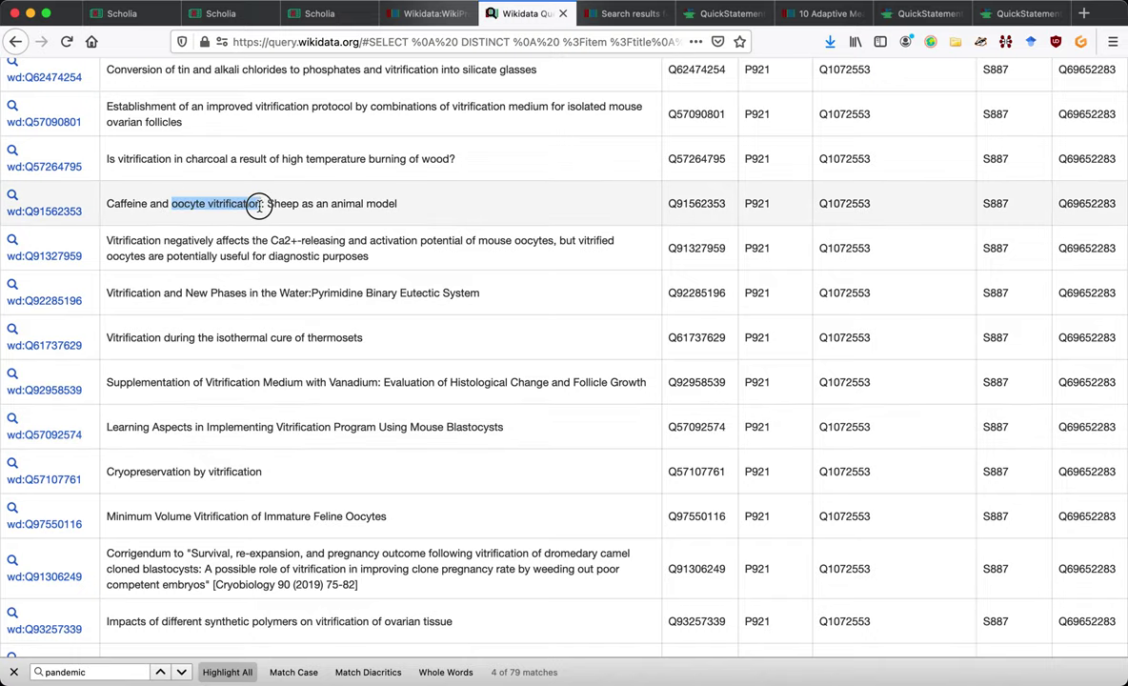
pyautogui.scroll(-5, 269, 295)
pyautogui.scroll(-10, 270, 372)
pyautogui.scroll(-5, 269, 372)
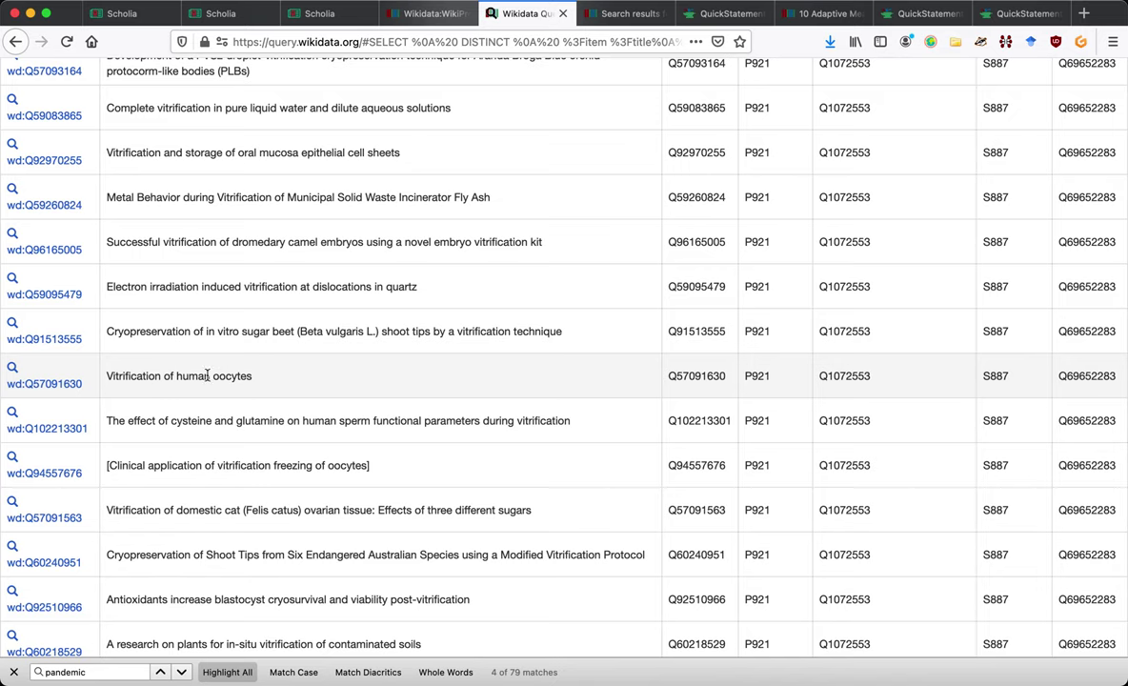
pyautogui.scroll(-8, 287, 381)
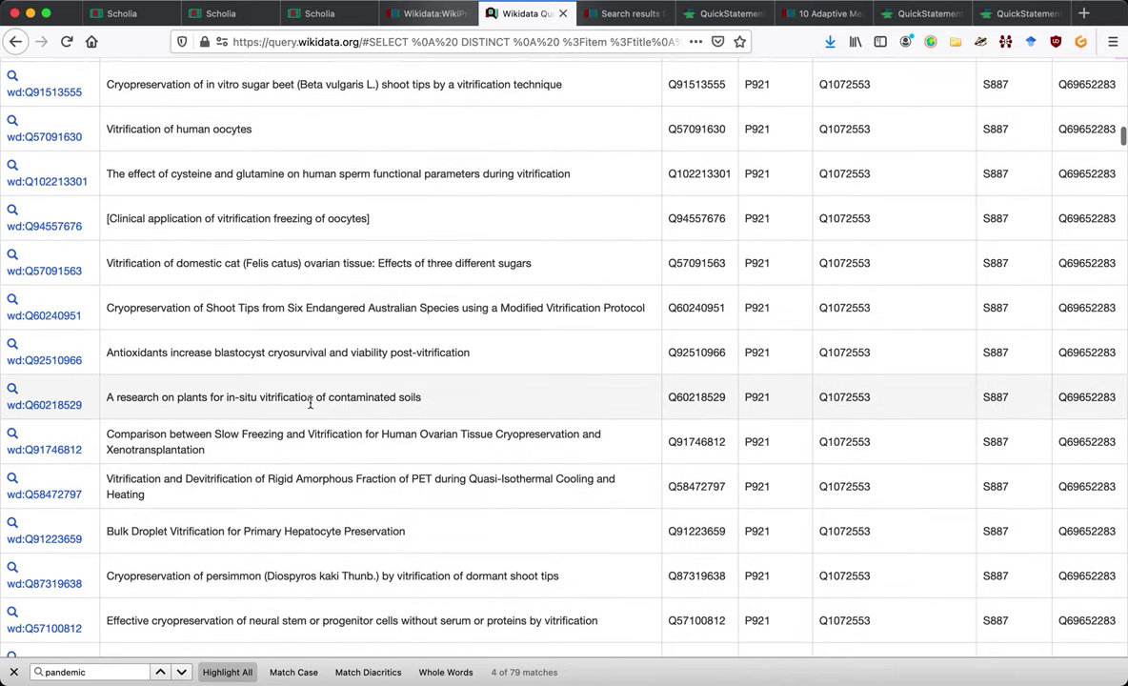
pyautogui.scroll(-2, 310, 403)
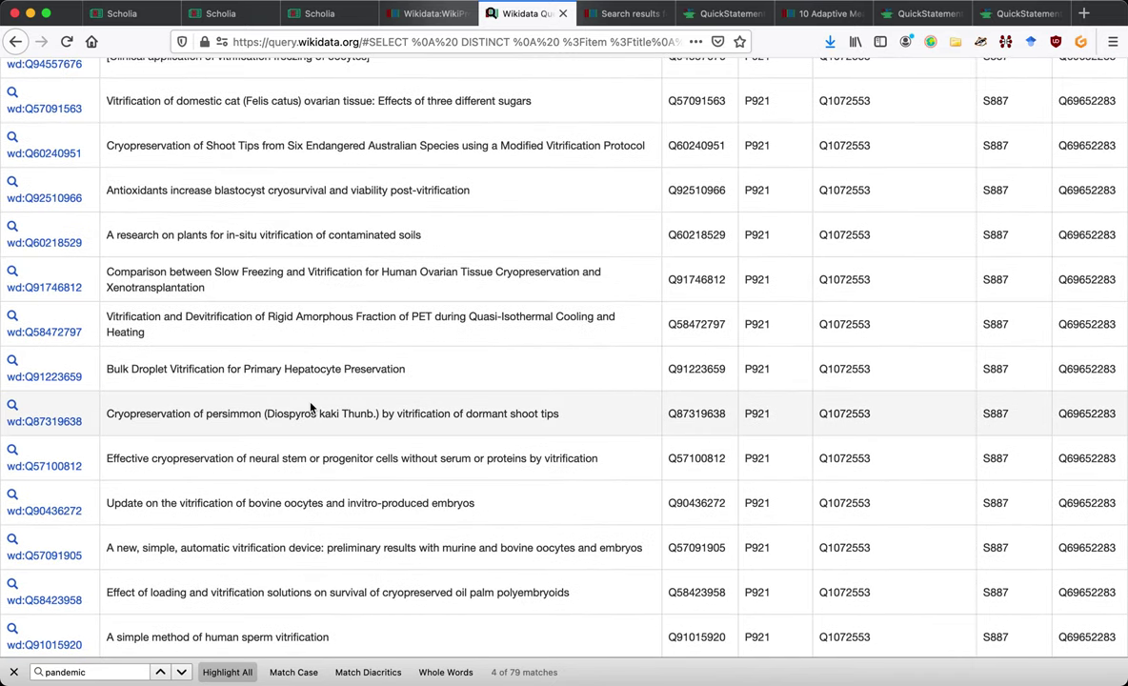
pyautogui.scroll(-6, 305, 286)
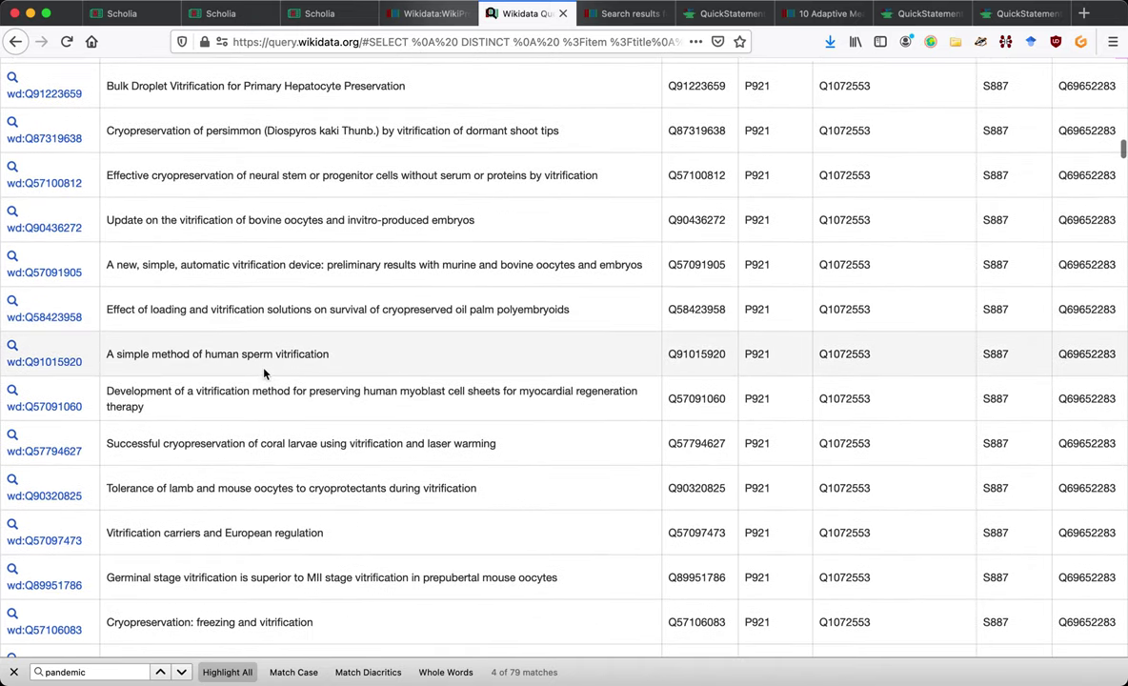
pyautogui.scroll(-6, 330, 405)
pyautogui.scroll(-11, 331, 408)
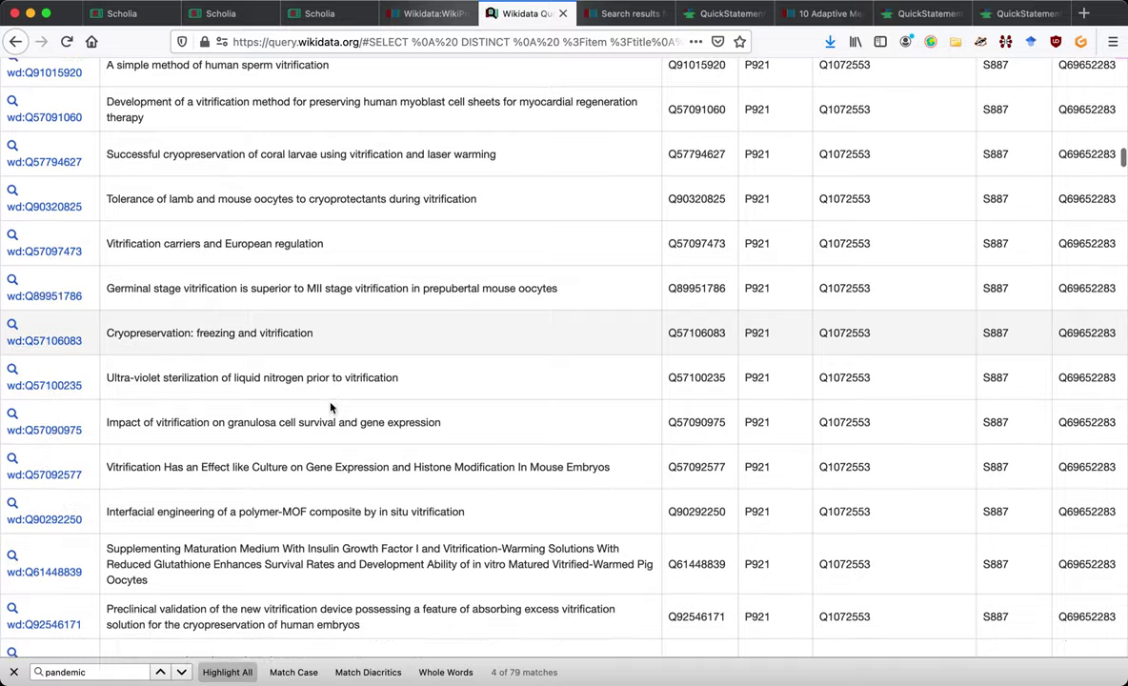
pyautogui.scroll(-6, 330, 404)
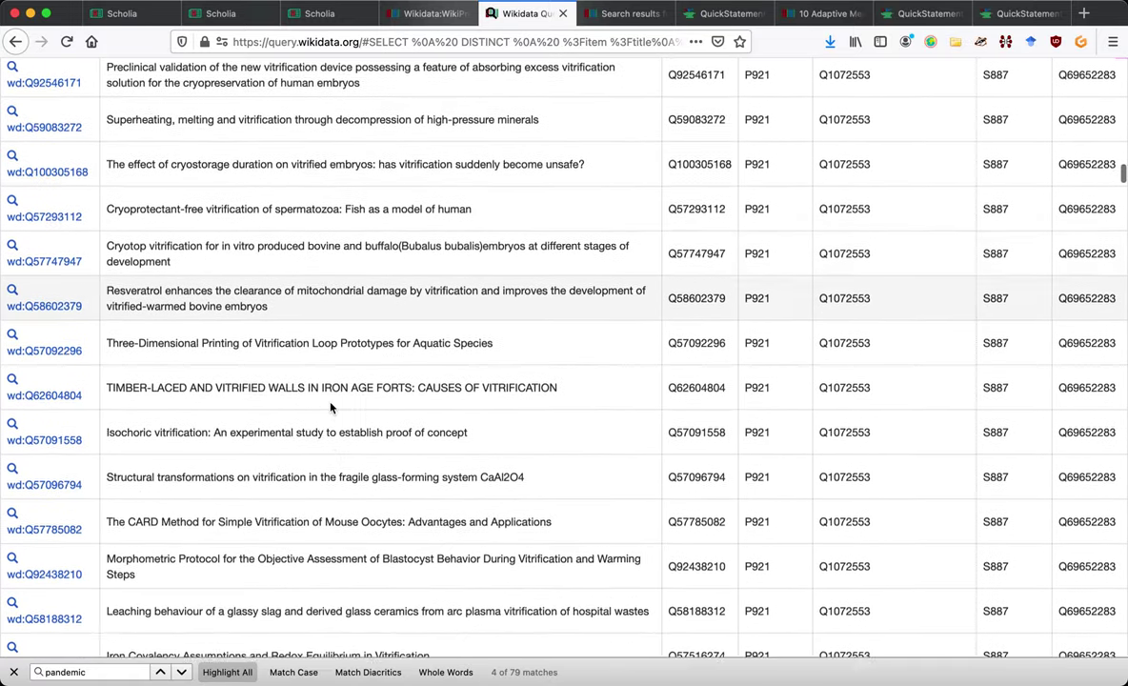
pyautogui.scroll(-12, 330, 408)
pyautogui.scroll(-12, 331, 408)
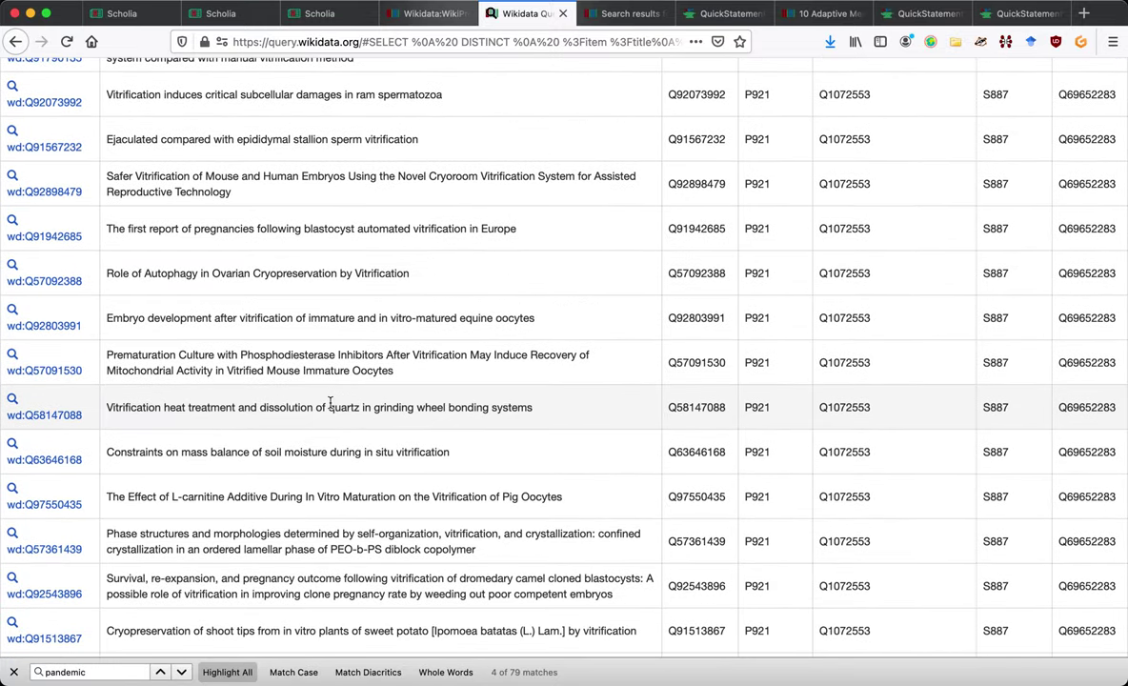
pyautogui.scroll(-9, 330, 402)
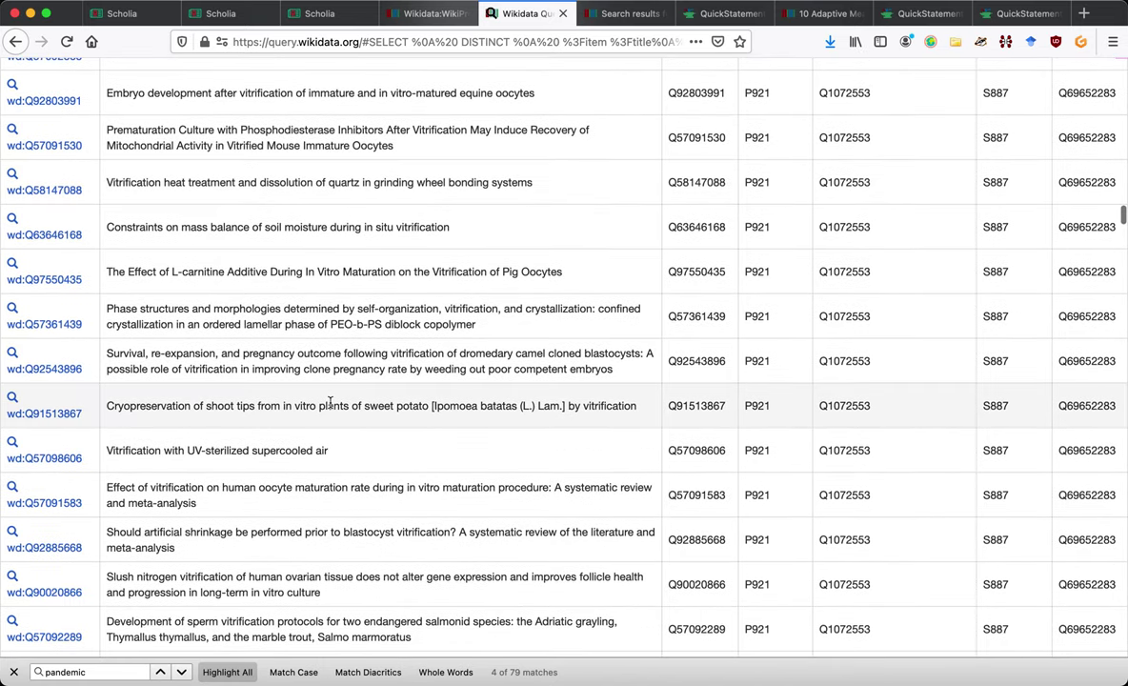
pyautogui.scroll(-5, 331, 402)
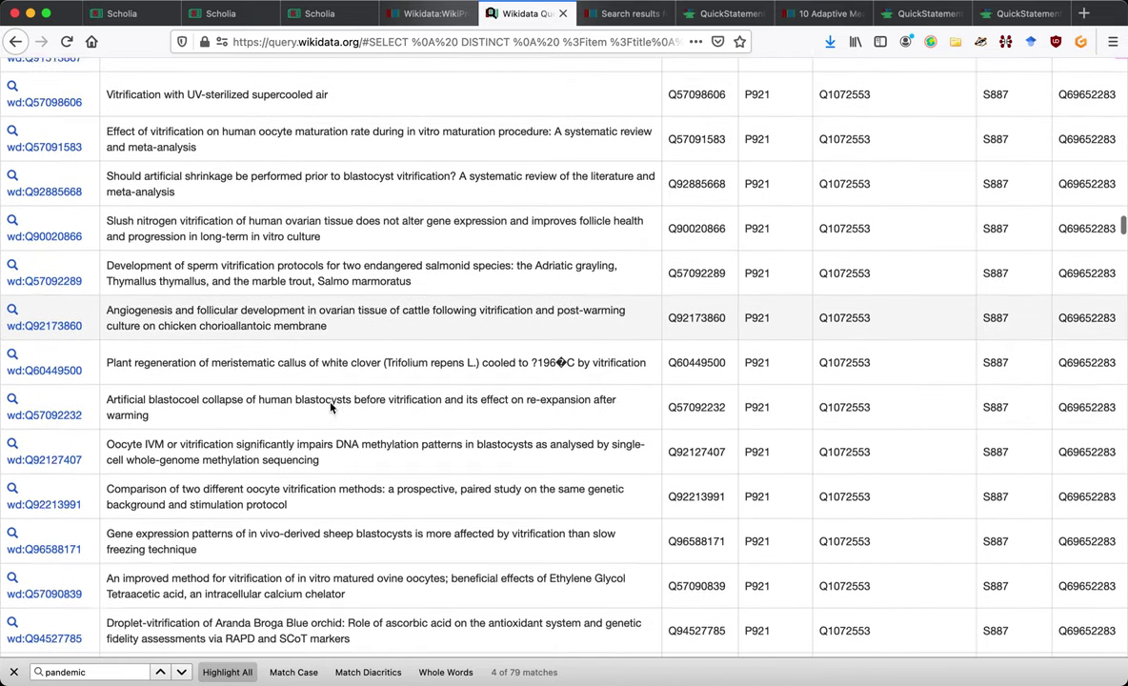
pyautogui.scroll(-15, 331, 407)
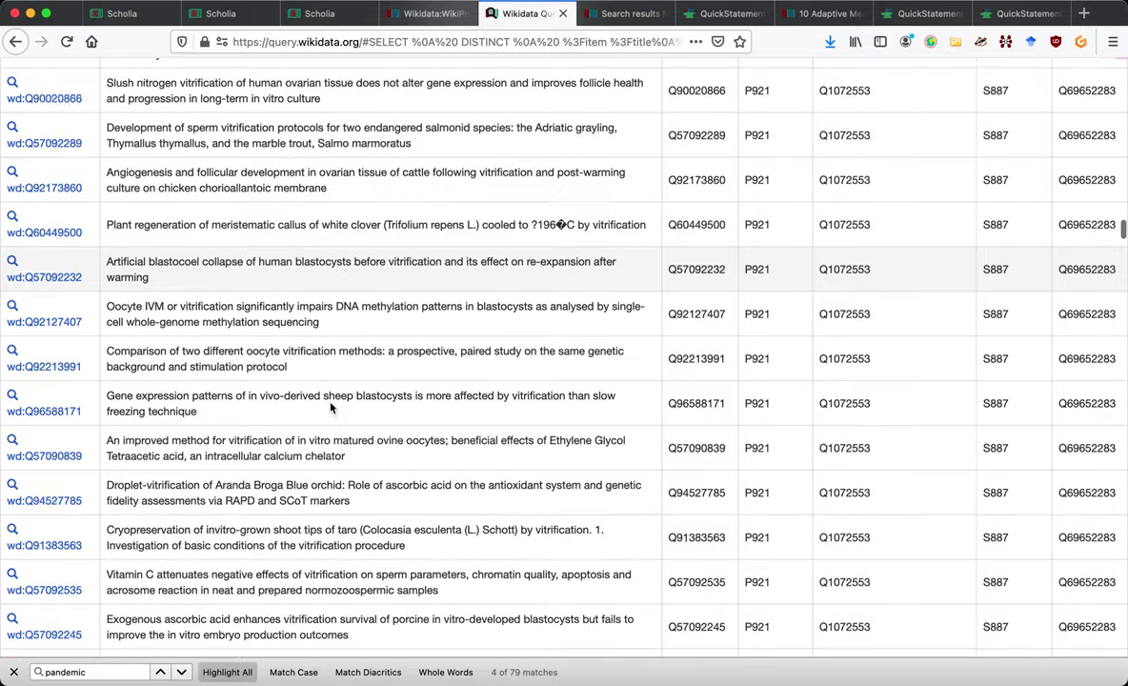
pyautogui.scroll(-15, 330, 407)
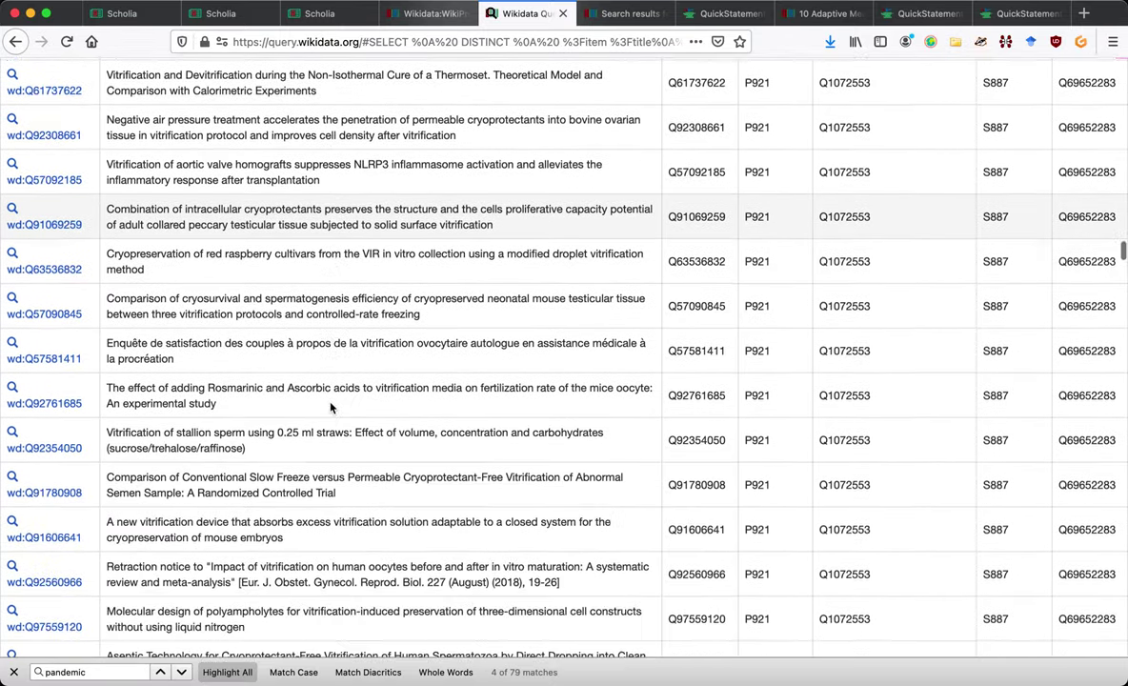
pyautogui.scroll(-17, 331, 402)
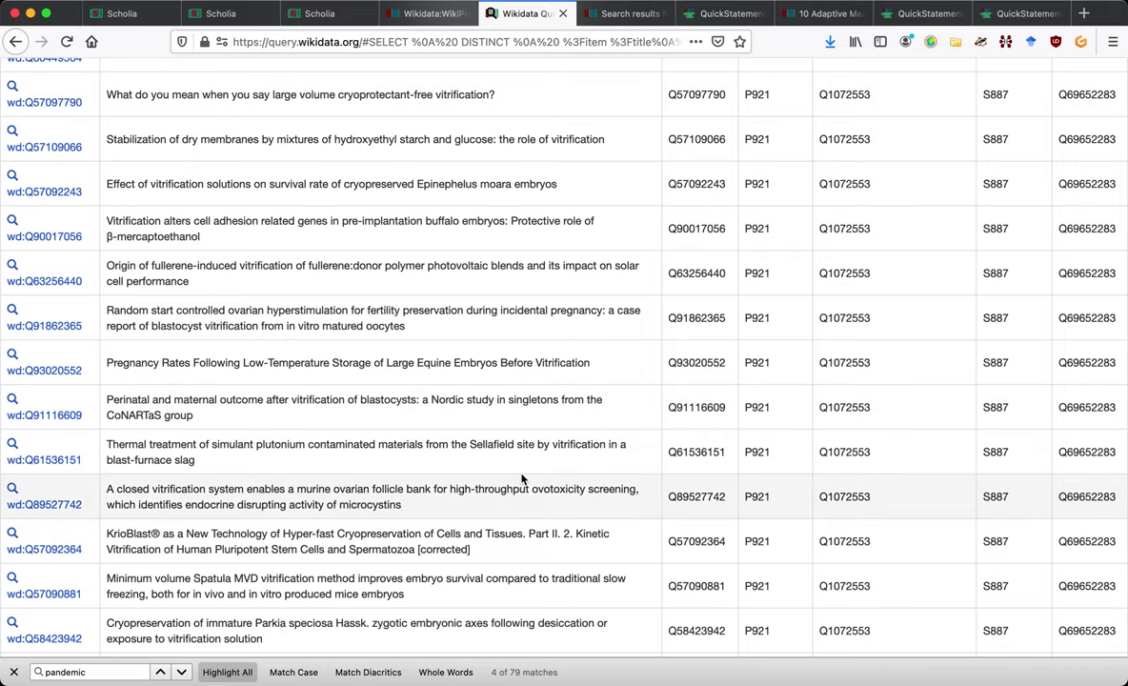
pyautogui.scroll(-12, 477, 420)
pyautogui.scroll(-1, 522, 479)
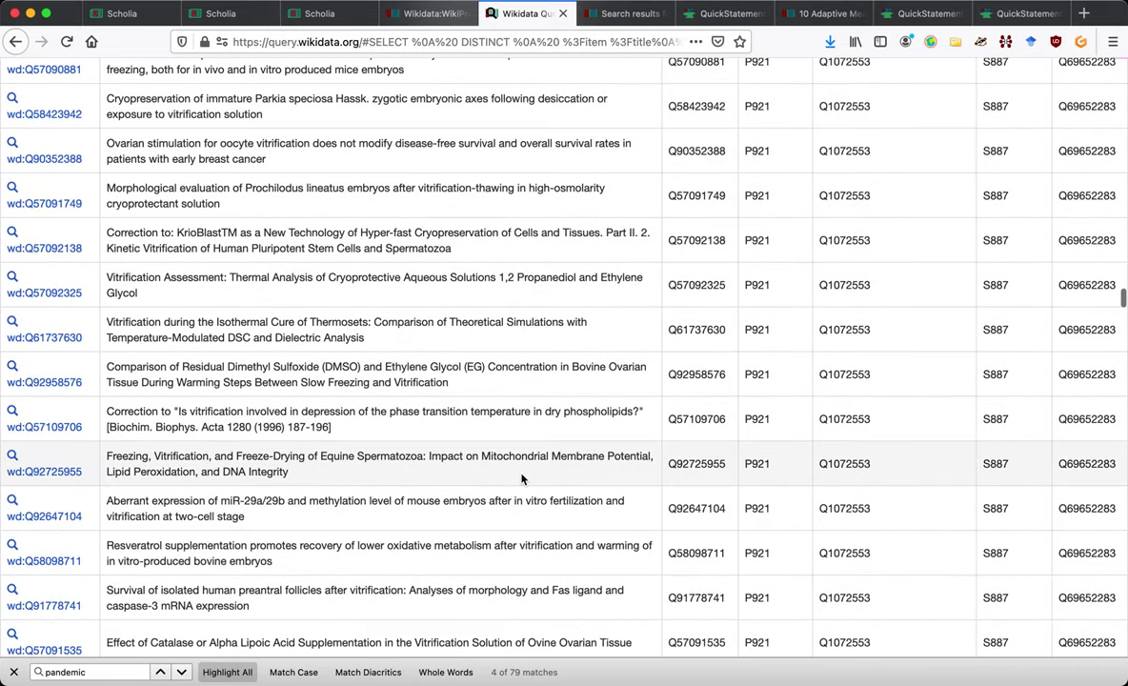
pyautogui.scroll(-12, 522, 480)
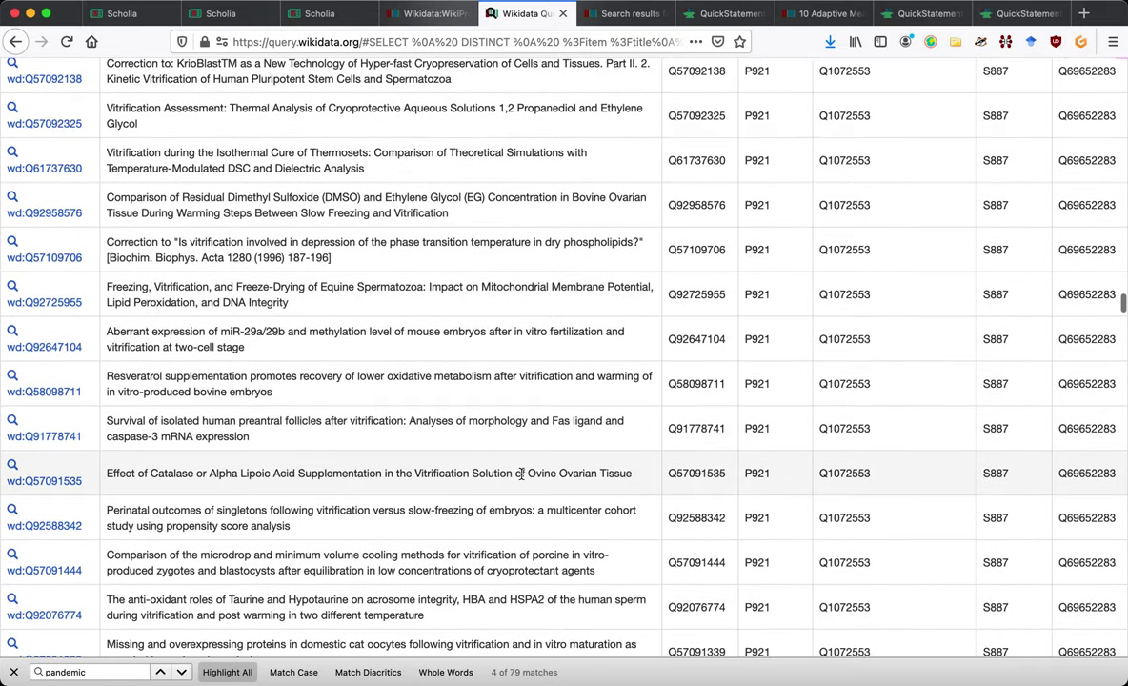
pyautogui.scroll(-20, 522, 476)
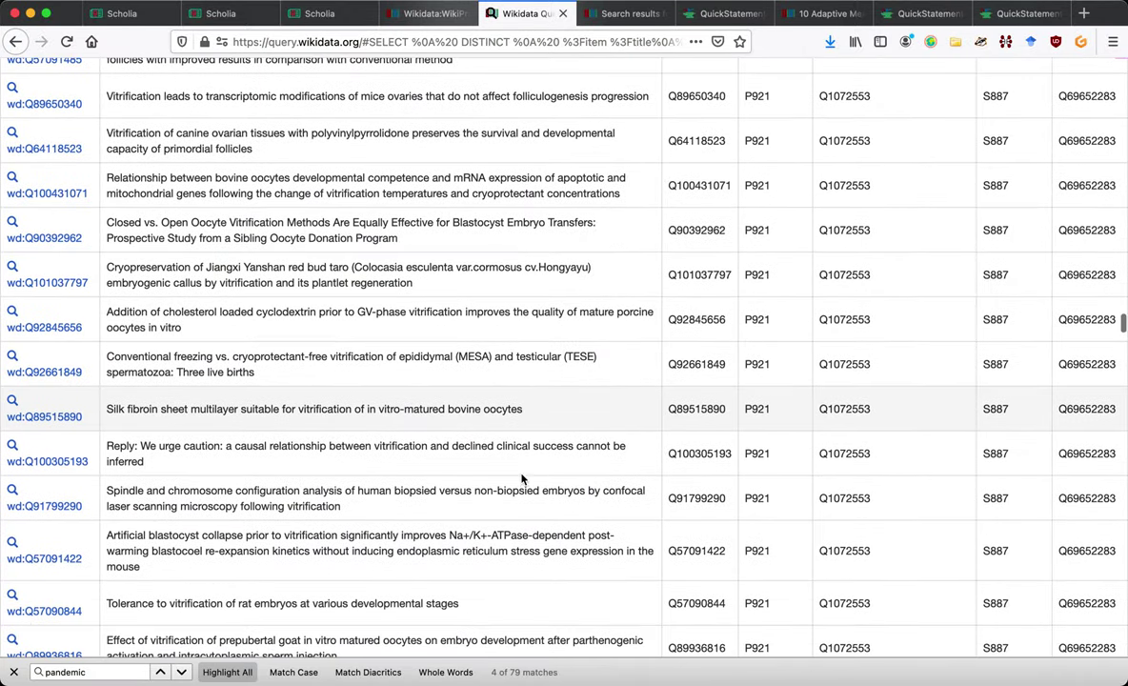
pyautogui.scroll(-16, 523, 479)
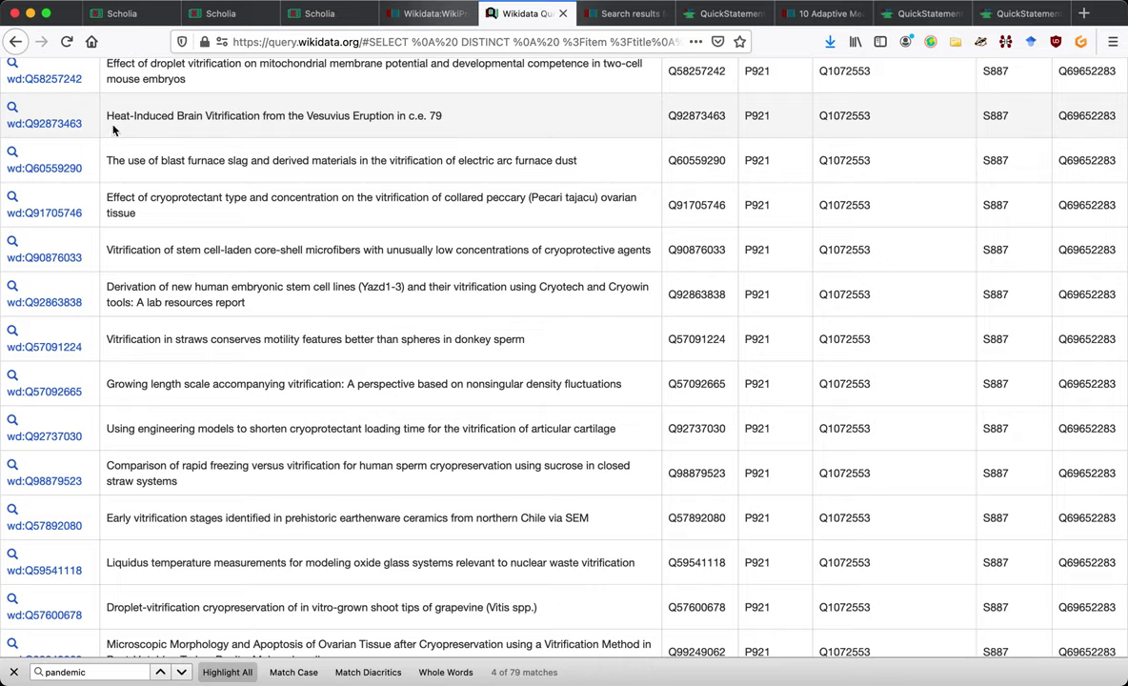
# Open the Wikidata item for "Heat-Induced Brain Vitrification from the Vesuvius Eruption in c.e. 79" in a new tab and select its item ID.
pyautogui.middleClick(73, 130)
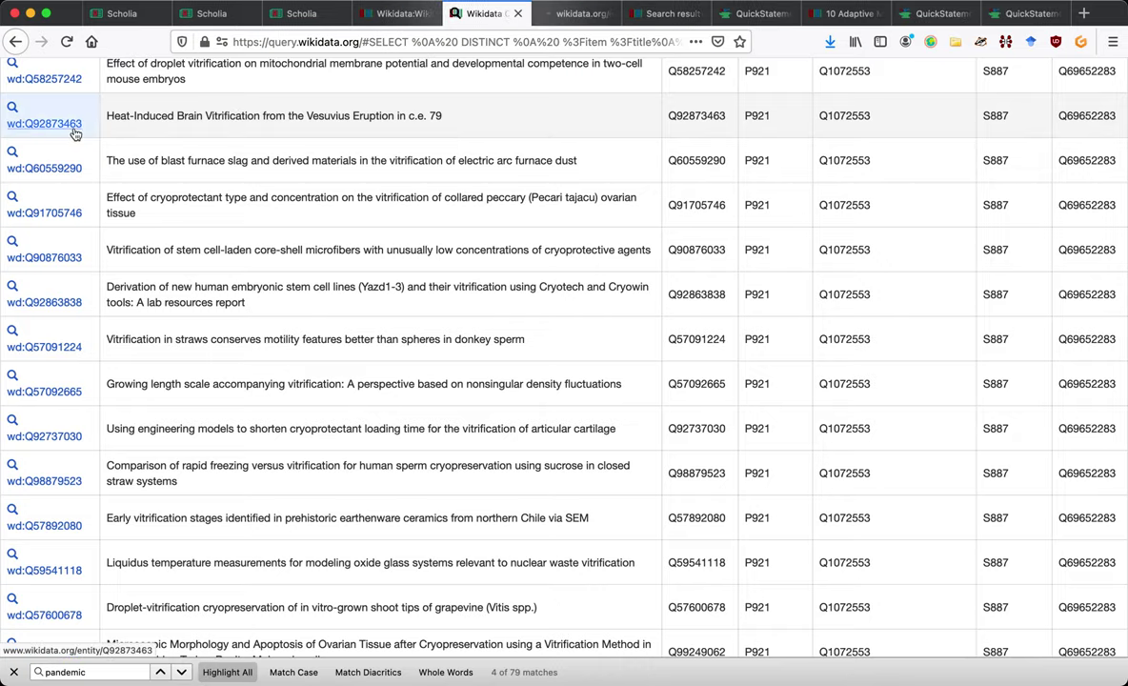
pyautogui.hotkey('ctrl', 'Tab')
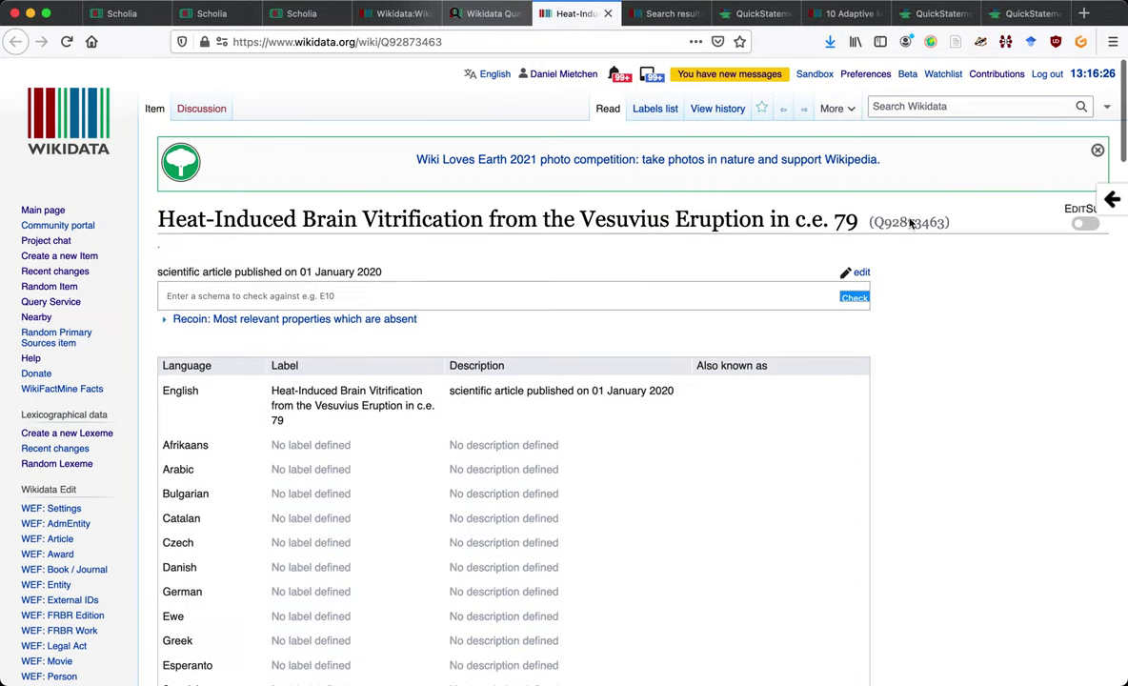
pyautogui.doubleClick(909, 222)
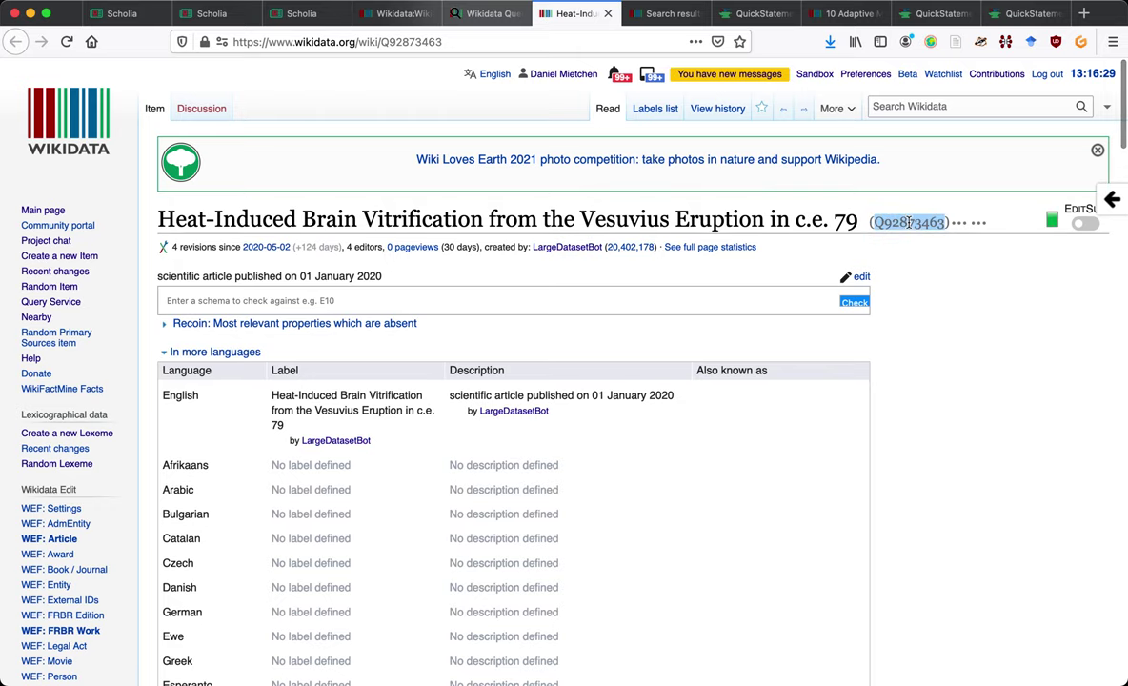
# Return to the query results and examine the remaining article titles through the end of the list for the contexts in which vitrification is used.
pyautogui.hotkey('ctrl', 'shift', 'Tab')
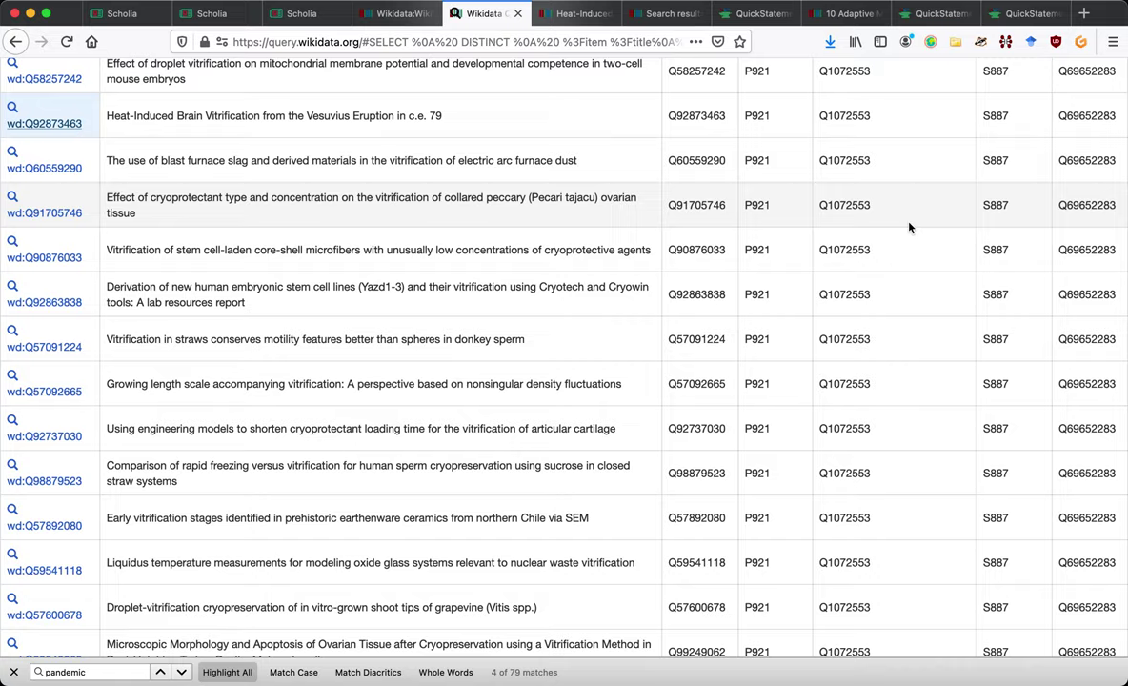
pyautogui.scroll(-7, 909, 227)
pyautogui.scroll(-3, 909, 226)
pyautogui.scroll(-8, 909, 227)
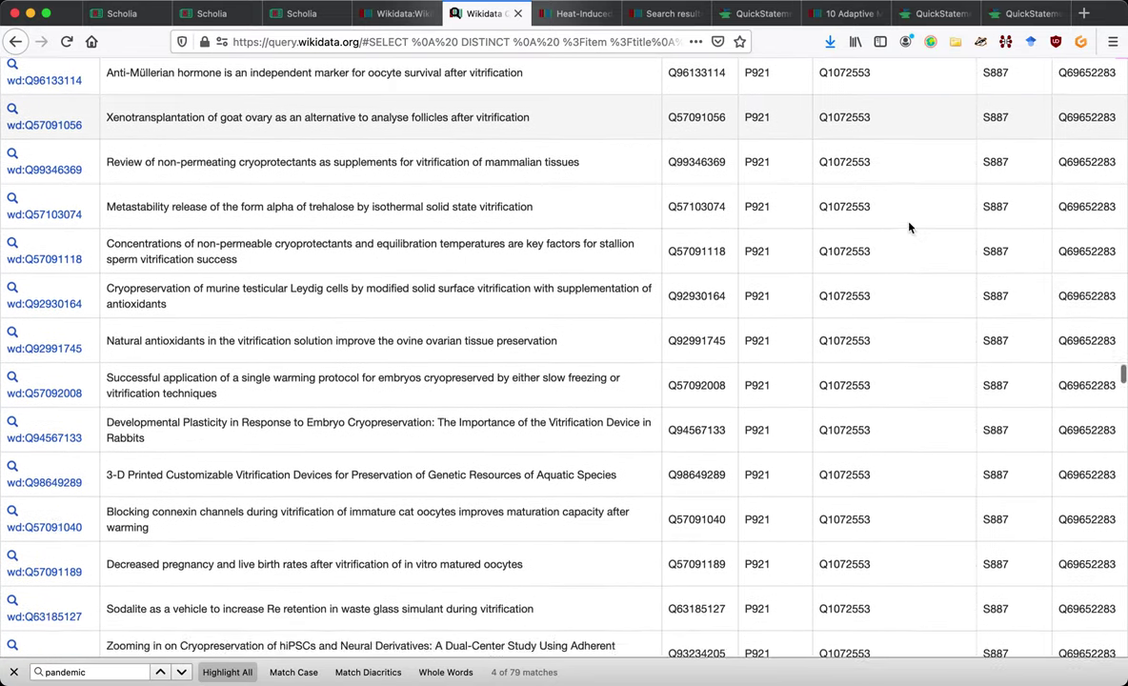
pyautogui.scroll(-10, 909, 227)
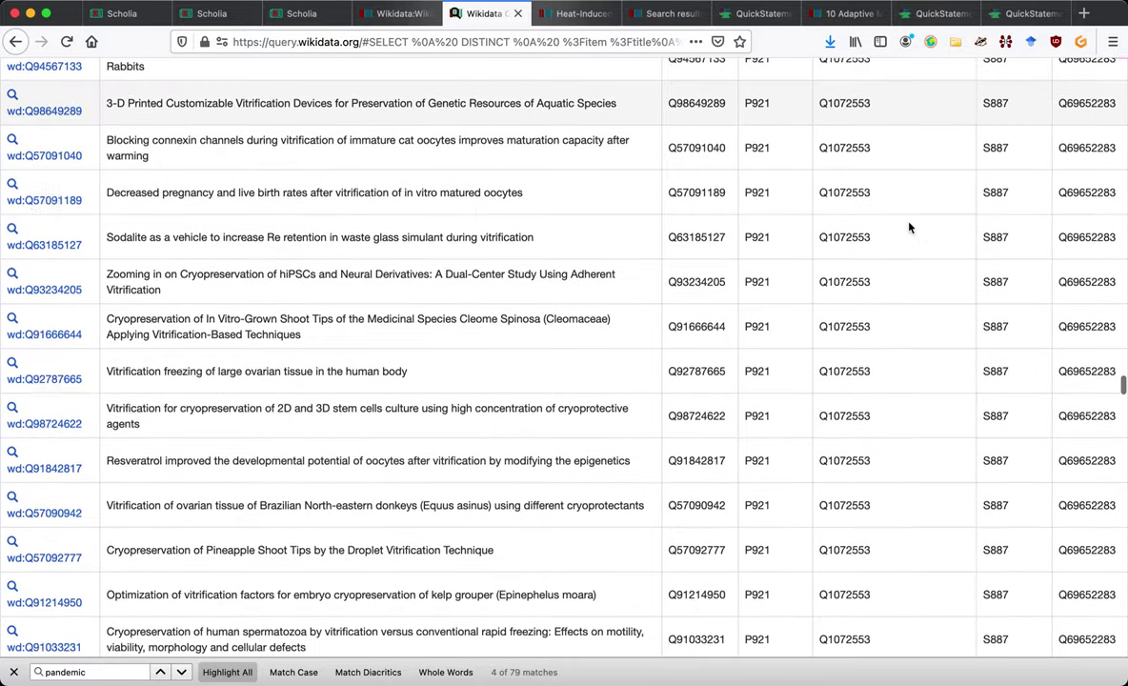
pyautogui.scroll(-8, 909, 227)
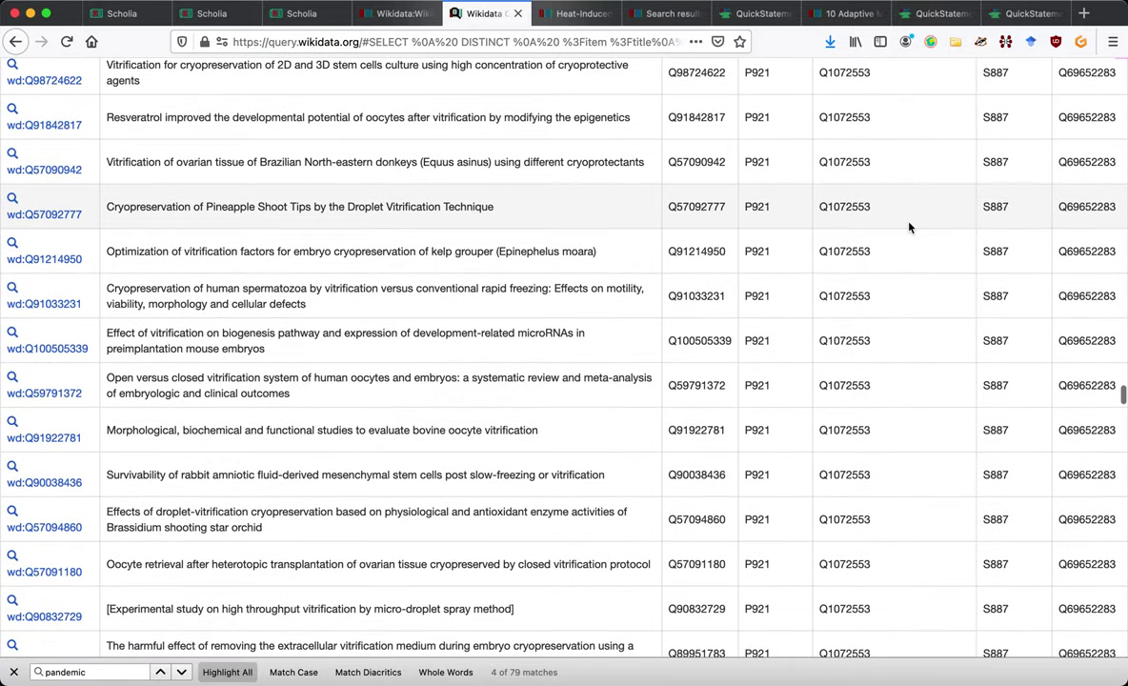
pyautogui.scroll(-9, 909, 227)
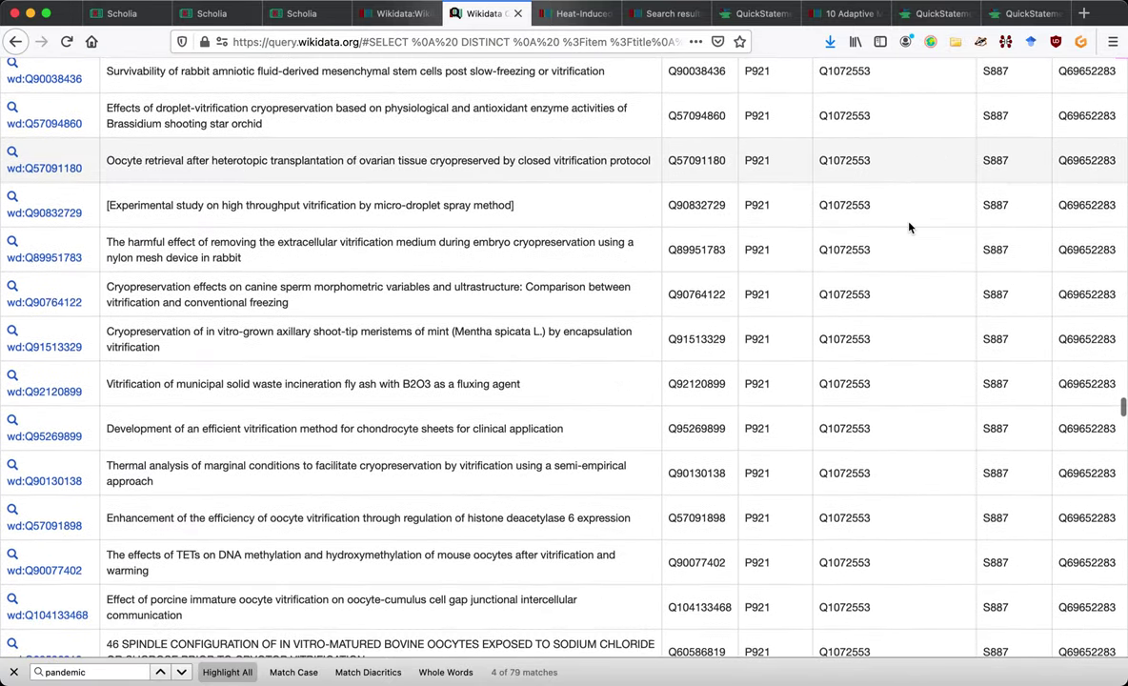
pyautogui.scroll(-8, 909, 227)
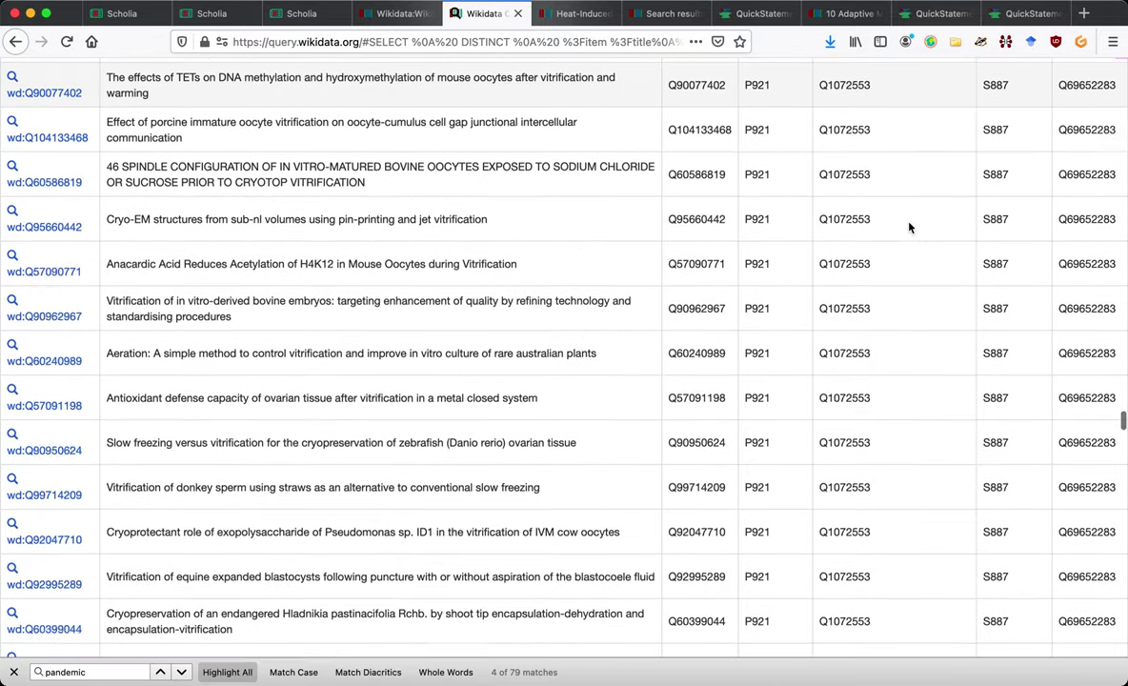
pyautogui.scroll(-11, 909, 227)
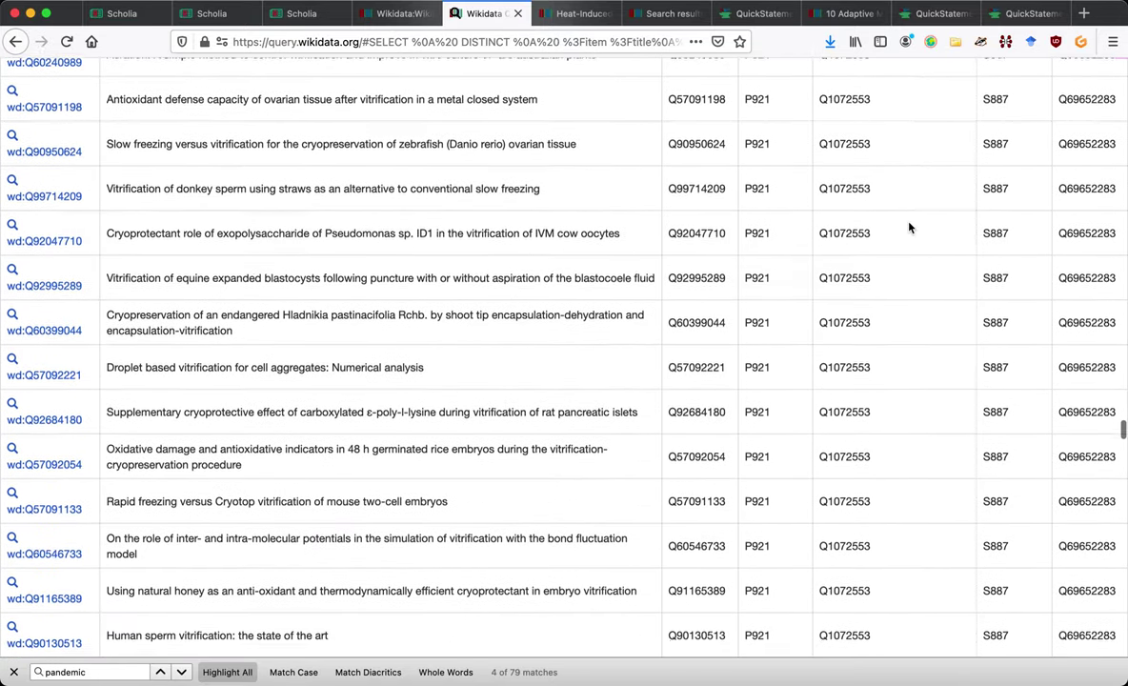
pyautogui.scroll(-9, 909, 227)
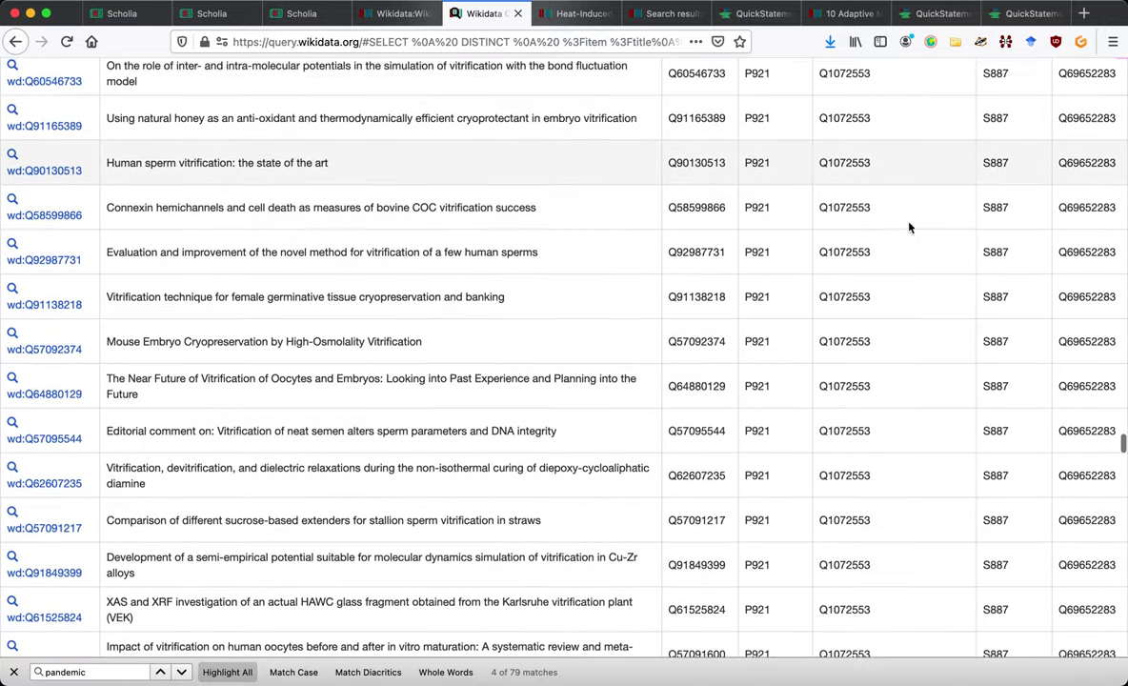
pyautogui.scroll(-7, 909, 227)
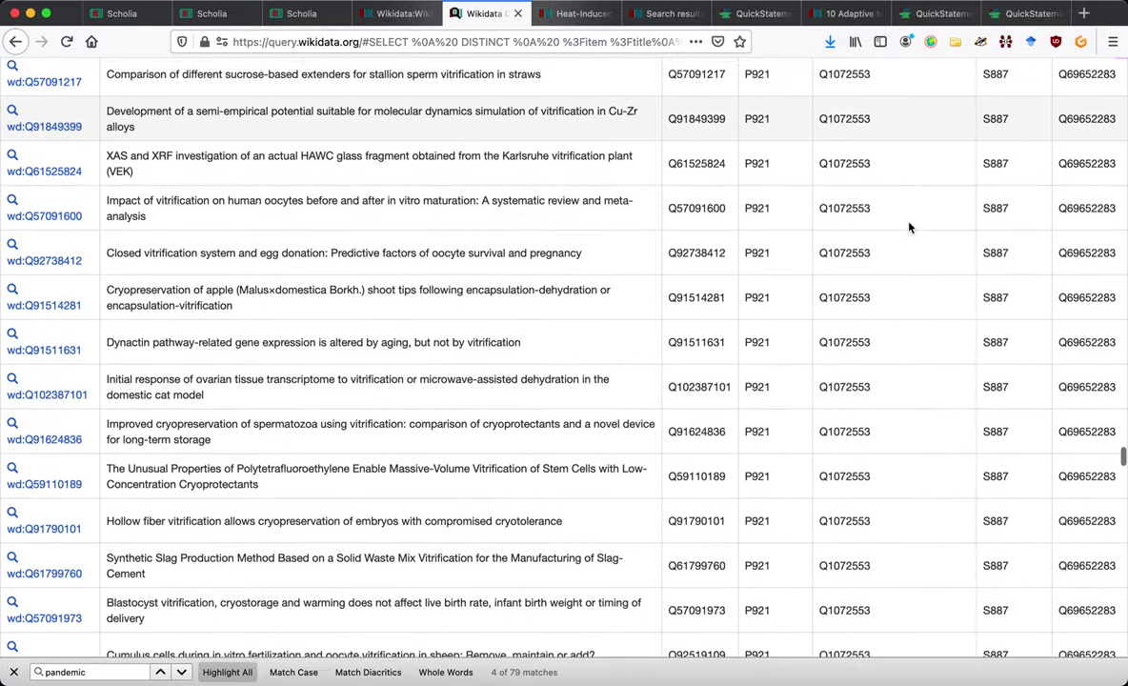
pyautogui.scroll(-11, 909, 227)
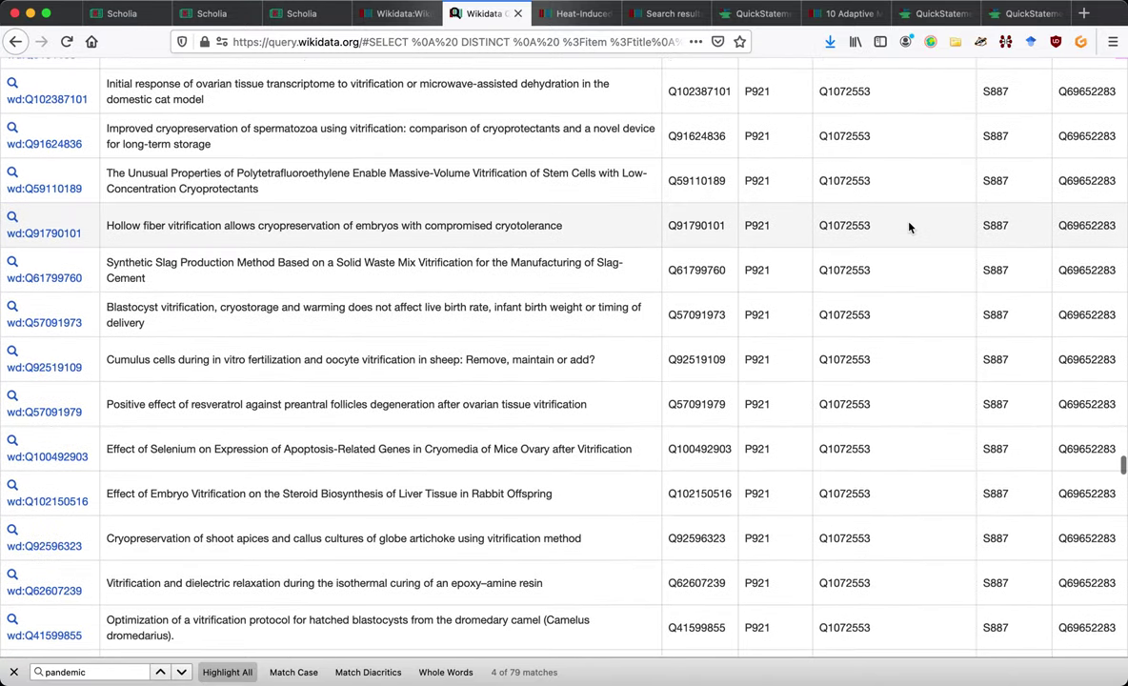
pyautogui.scroll(-12, 909, 226)
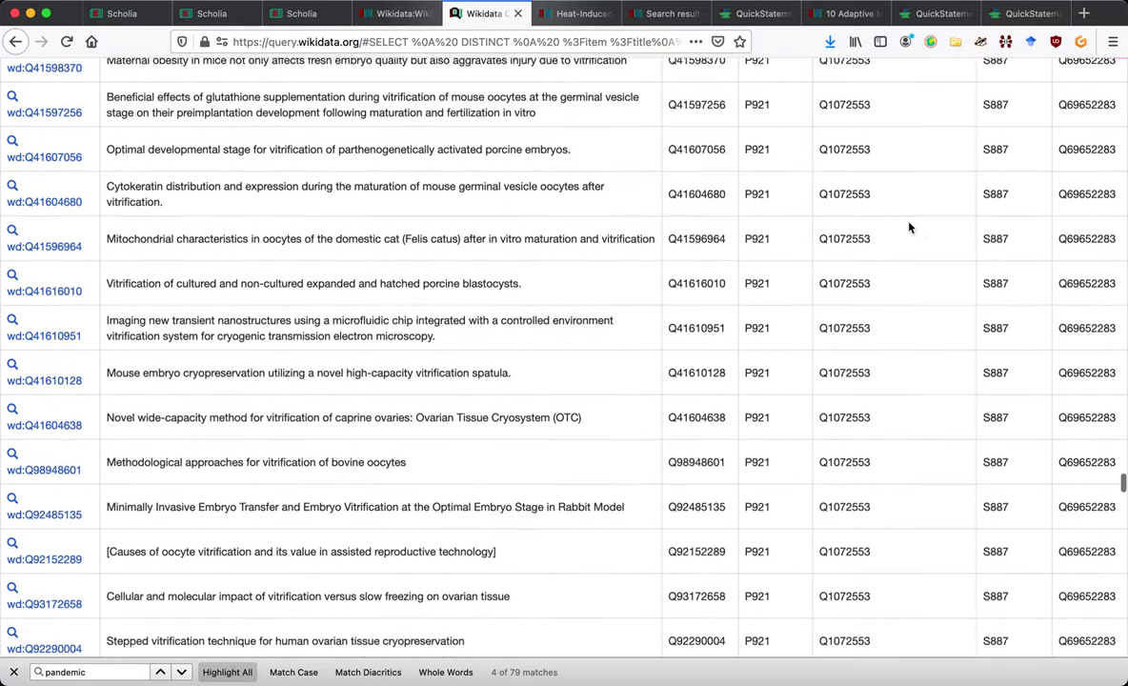
pyautogui.scroll(-7, 909, 227)
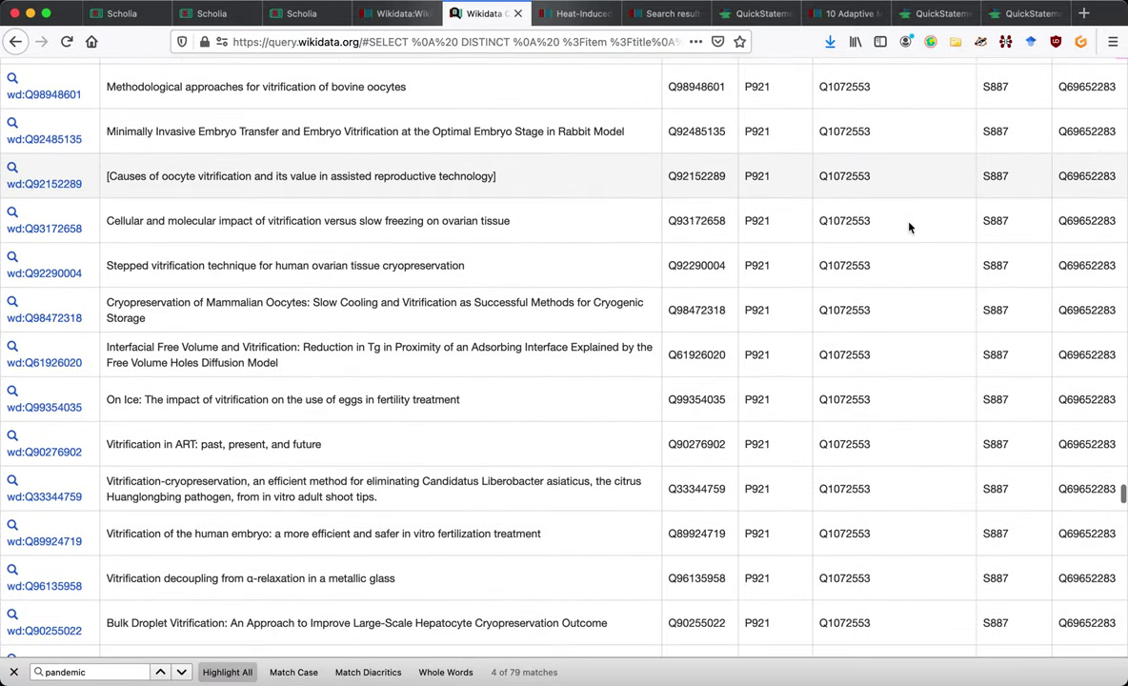
pyautogui.scroll(-11, 909, 227)
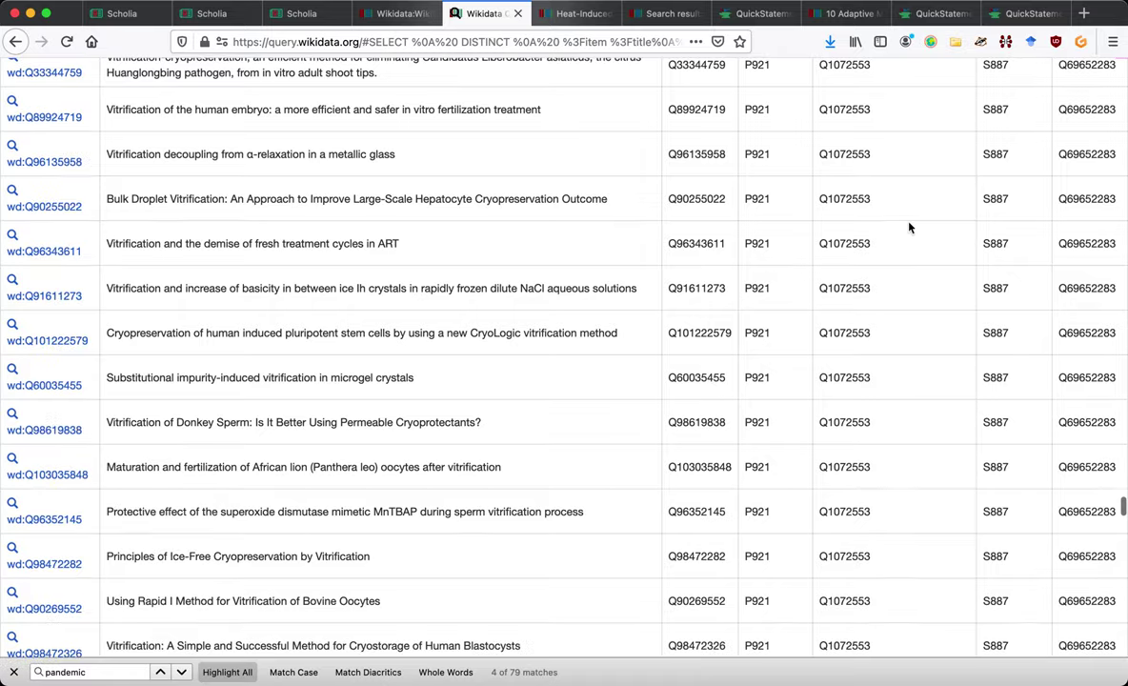
pyautogui.scroll(-7, 909, 226)
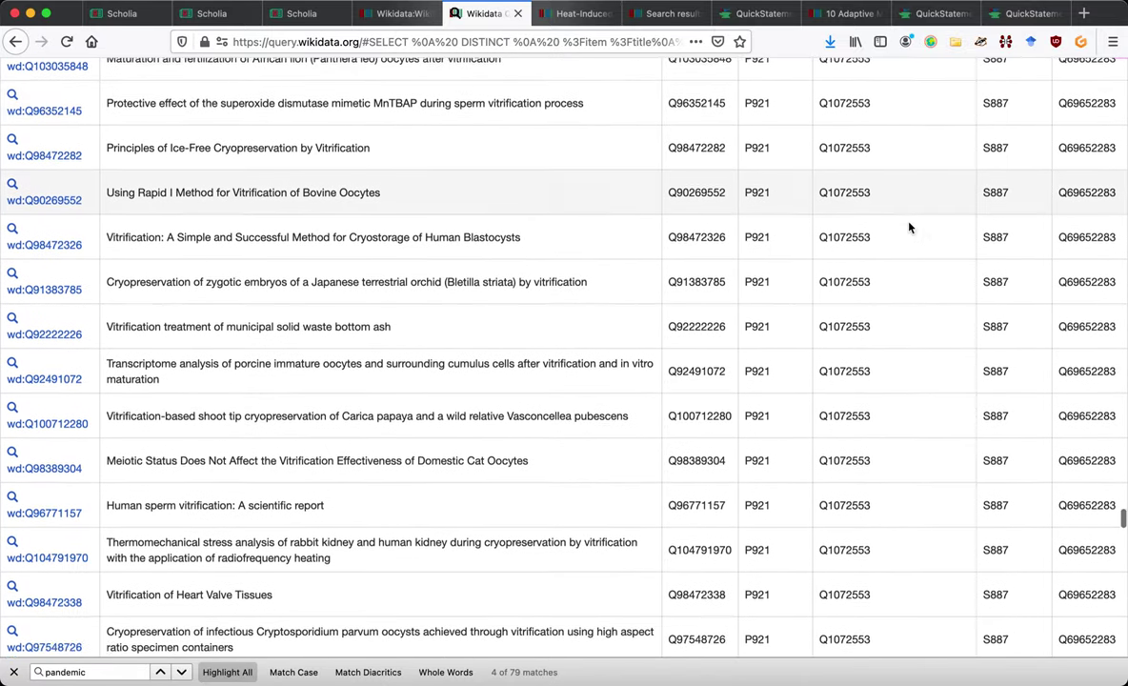
pyautogui.scroll(-5, 909, 226)
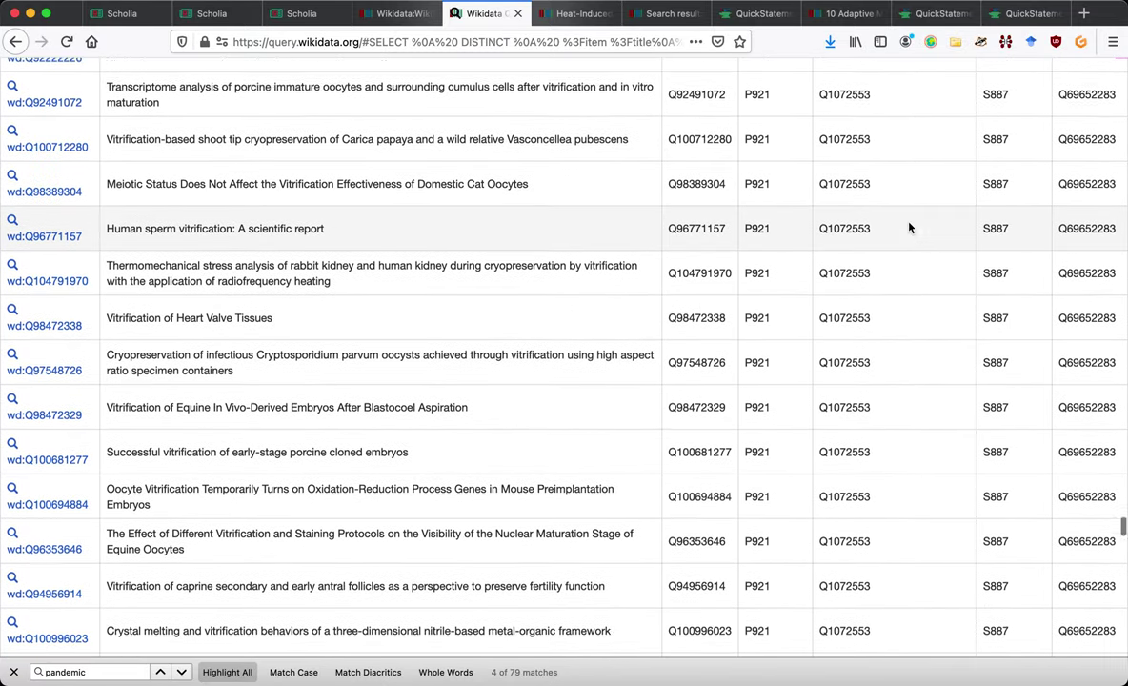
pyautogui.scroll(-14, 909, 227)
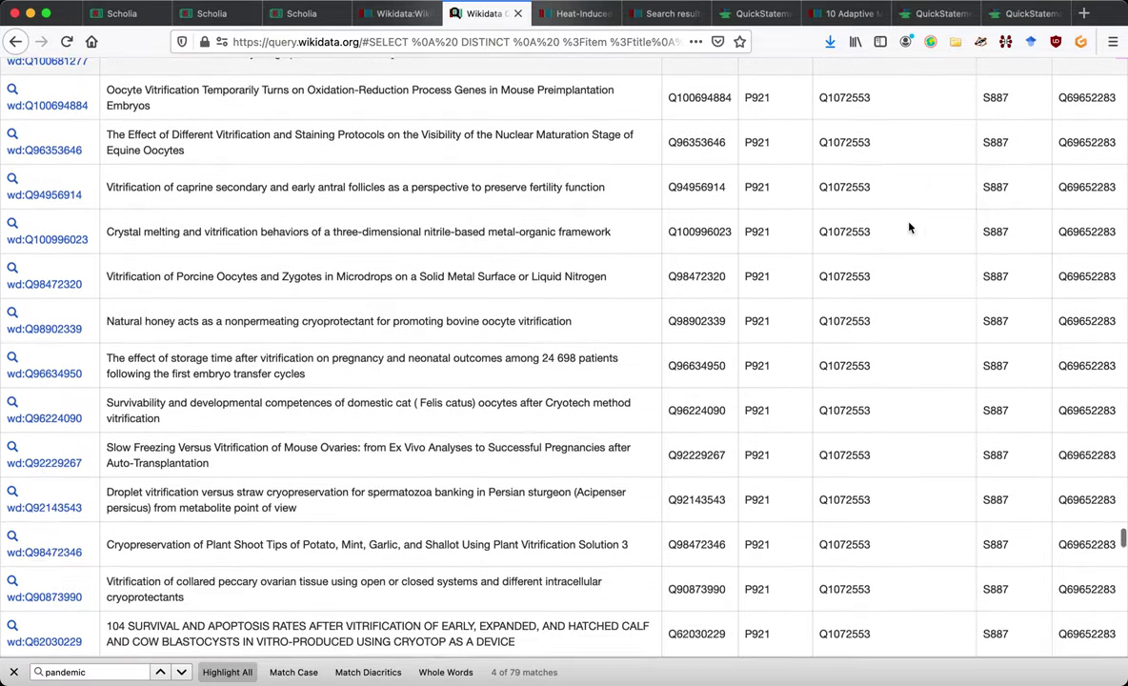
pyautogui.scroll(-4, 909, 227)
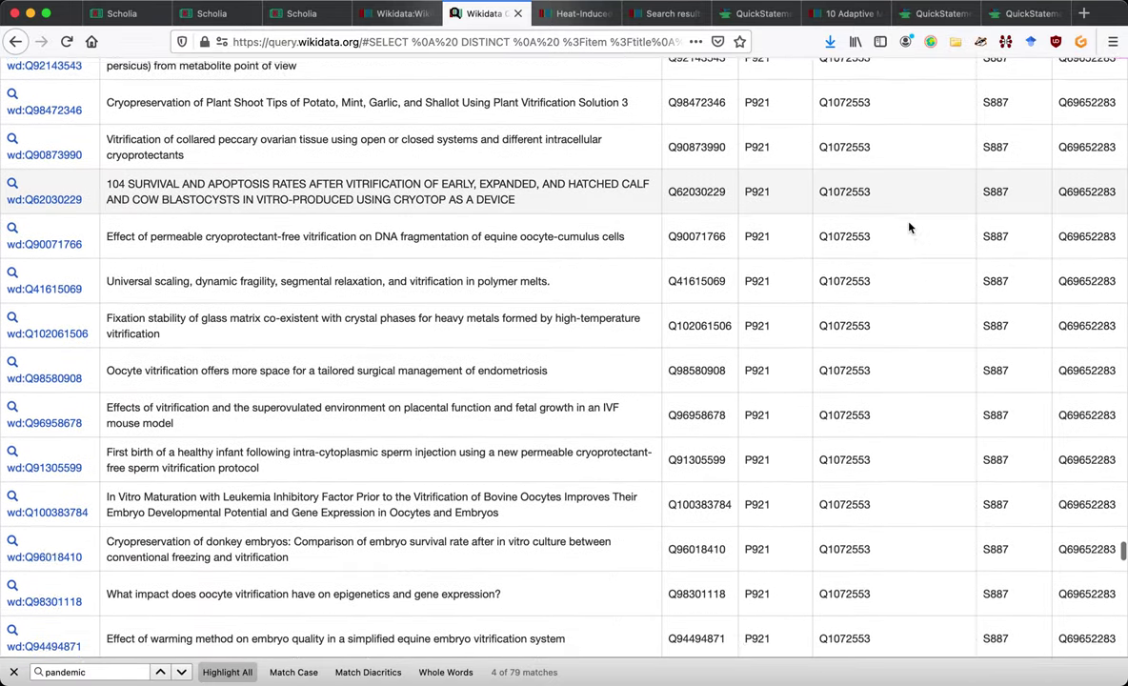
pyautogui.scroll(-14, 909, 227)
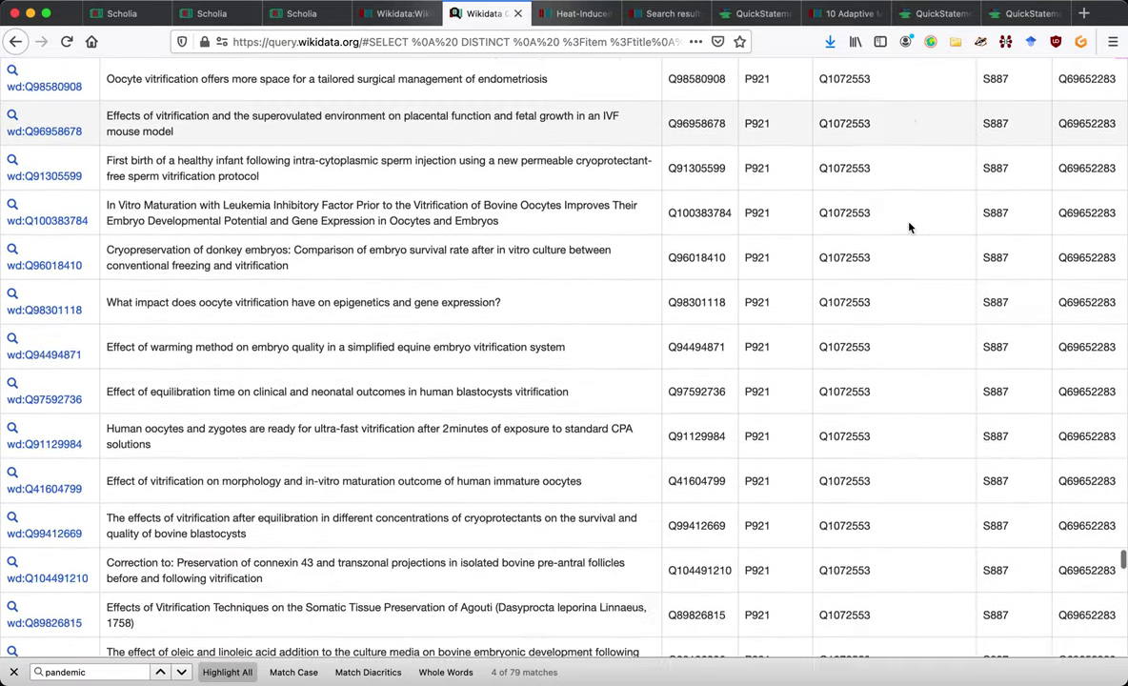
pyautogui.scroll(-10, 909, 227)
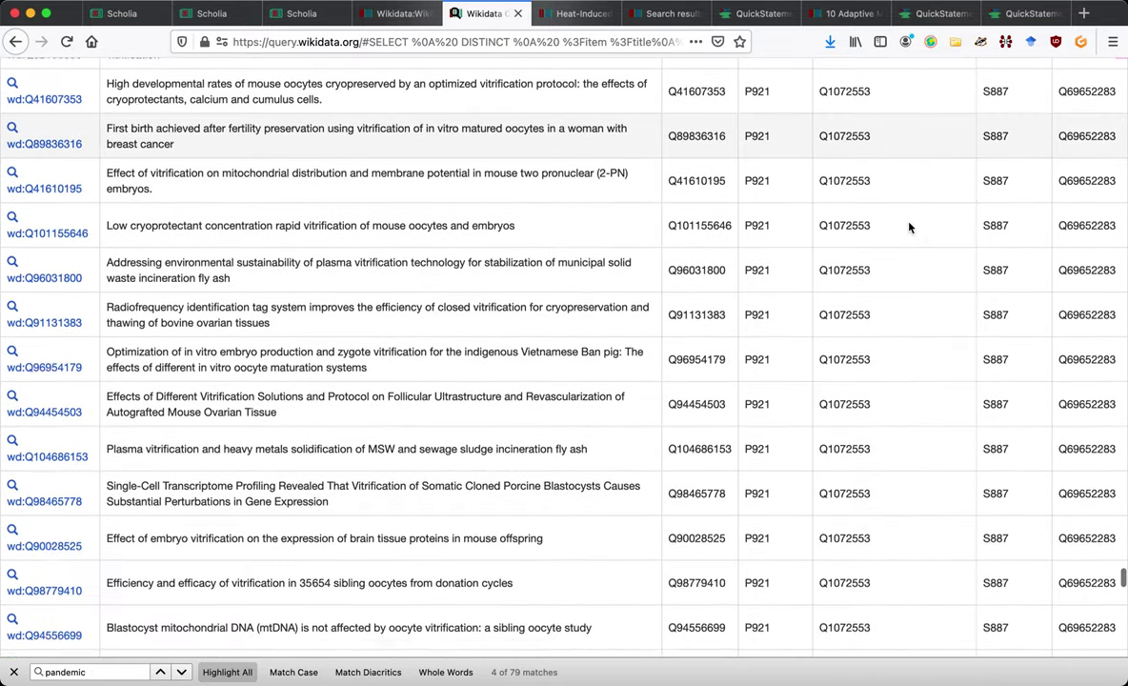
pyautogui.scroll(-3, 909, 226)
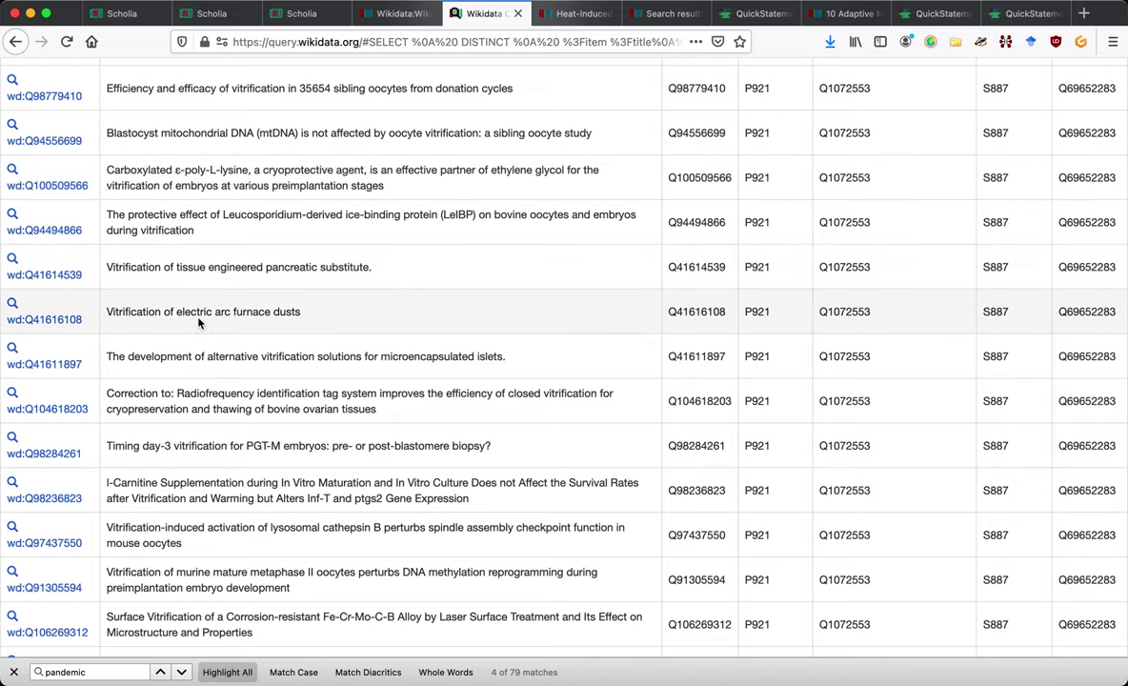
pyautogui.scroll(-1, 199, 323)
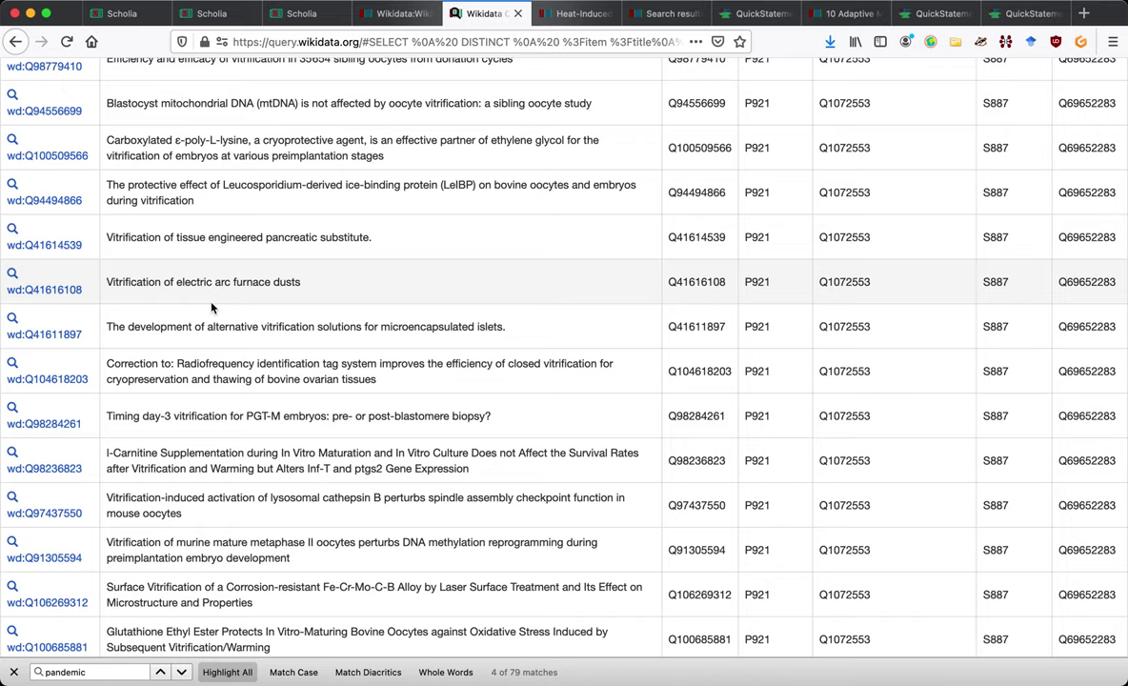
pyautogui.scroll(-10, 211, 307)
pyautogui.scroll(-3, 212, 307)
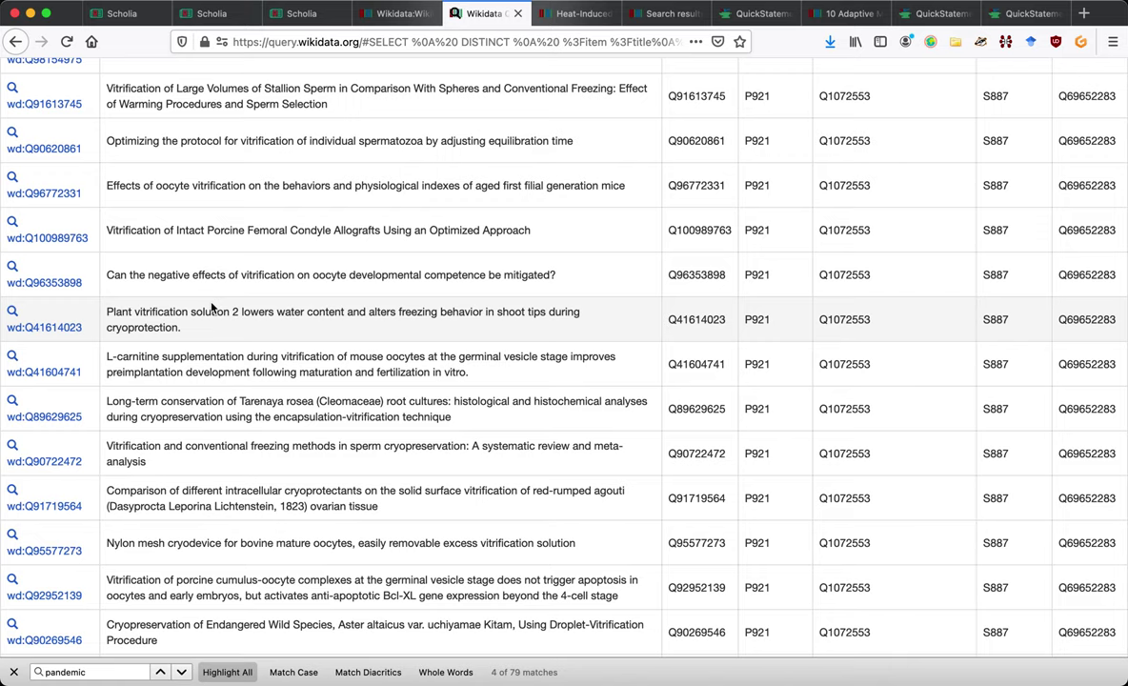
pyautogui.scroll(-8, 211, 307)
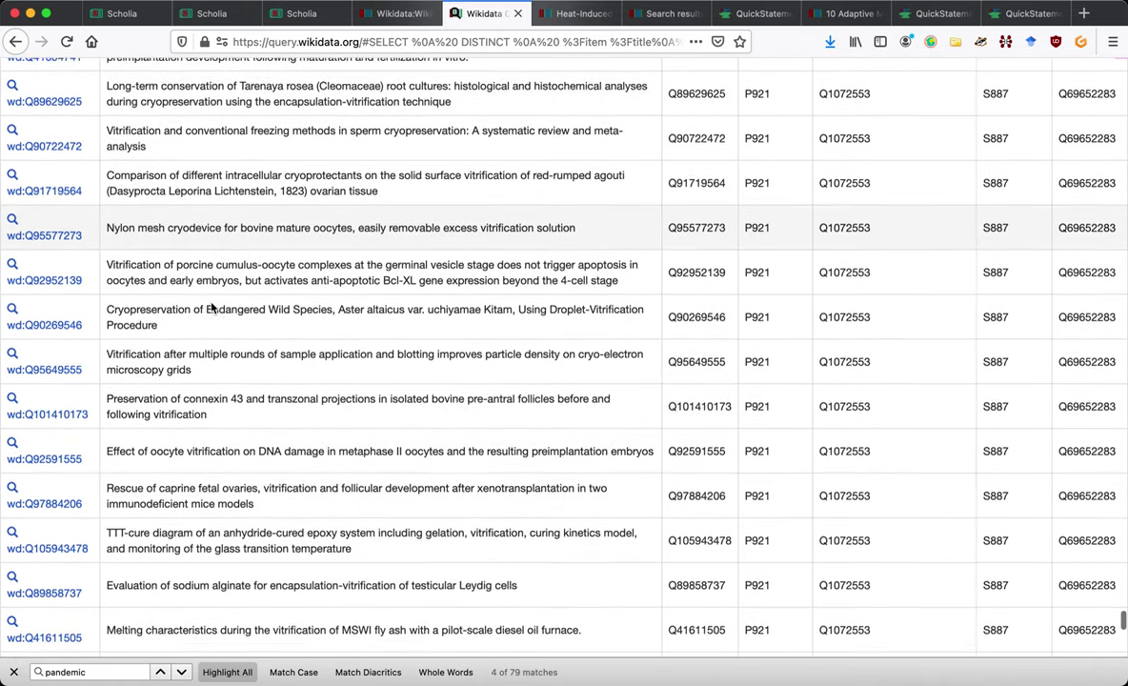
pyautogui.scroll(-7, 212, 307)
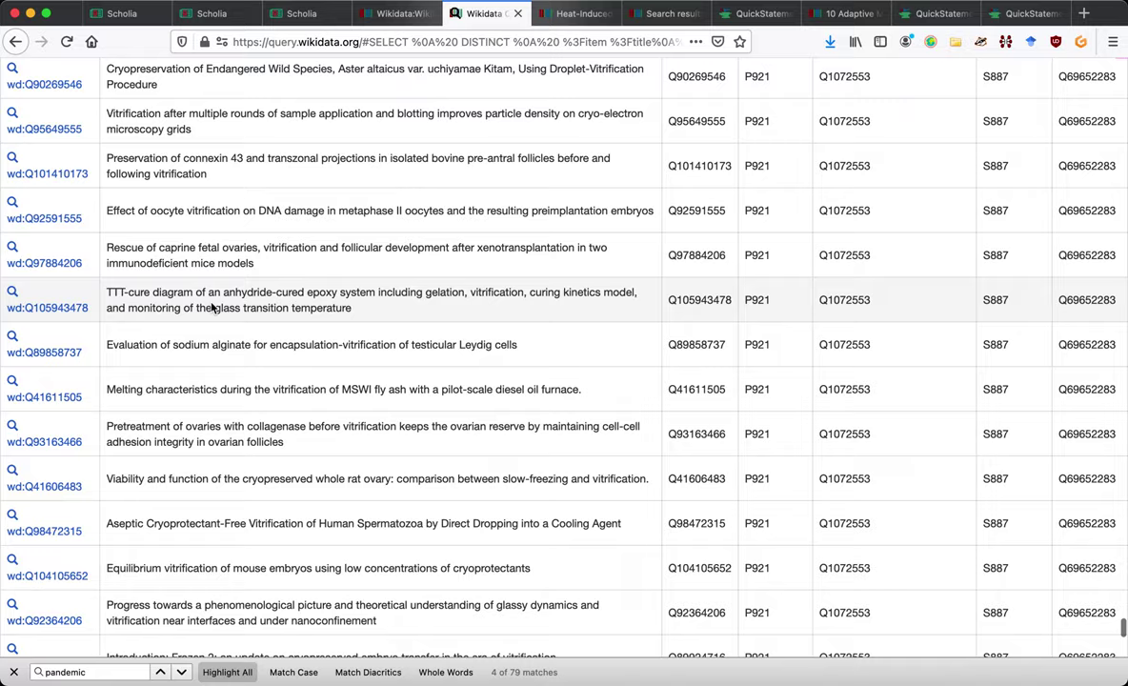
pyautogui.scroll(-8, 211, 307)
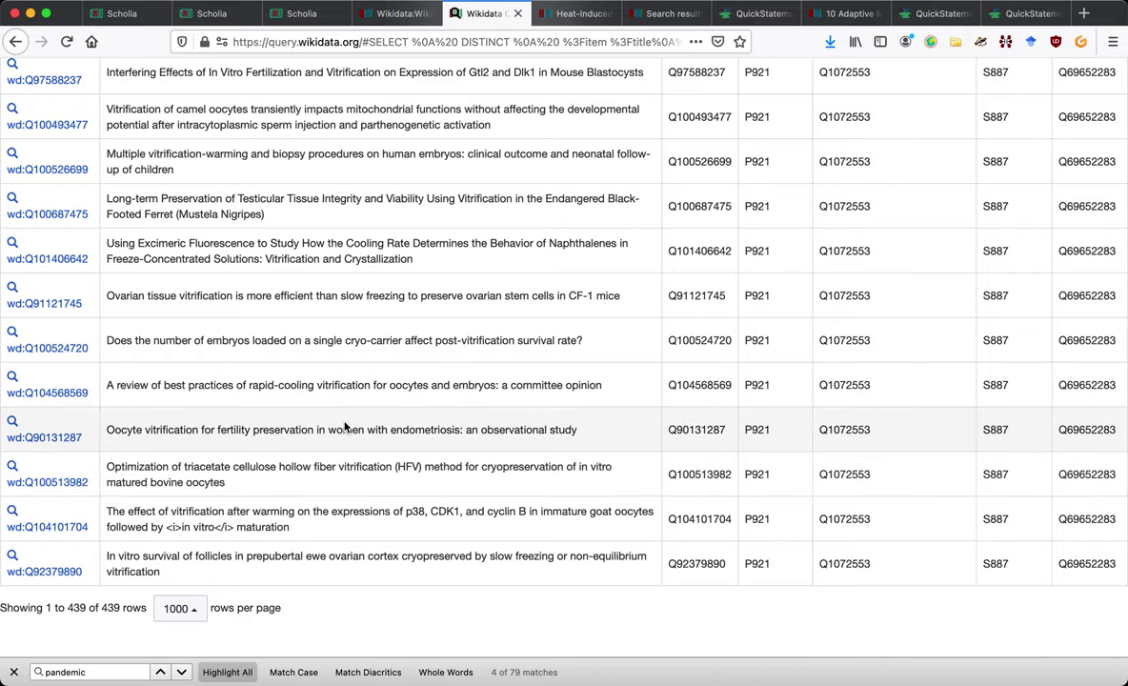
# Duplicate the query's "vitrification" title filter on the line below and change the copy's search term to "oocyt".
pyautogui.scroll(1, 345, 427)
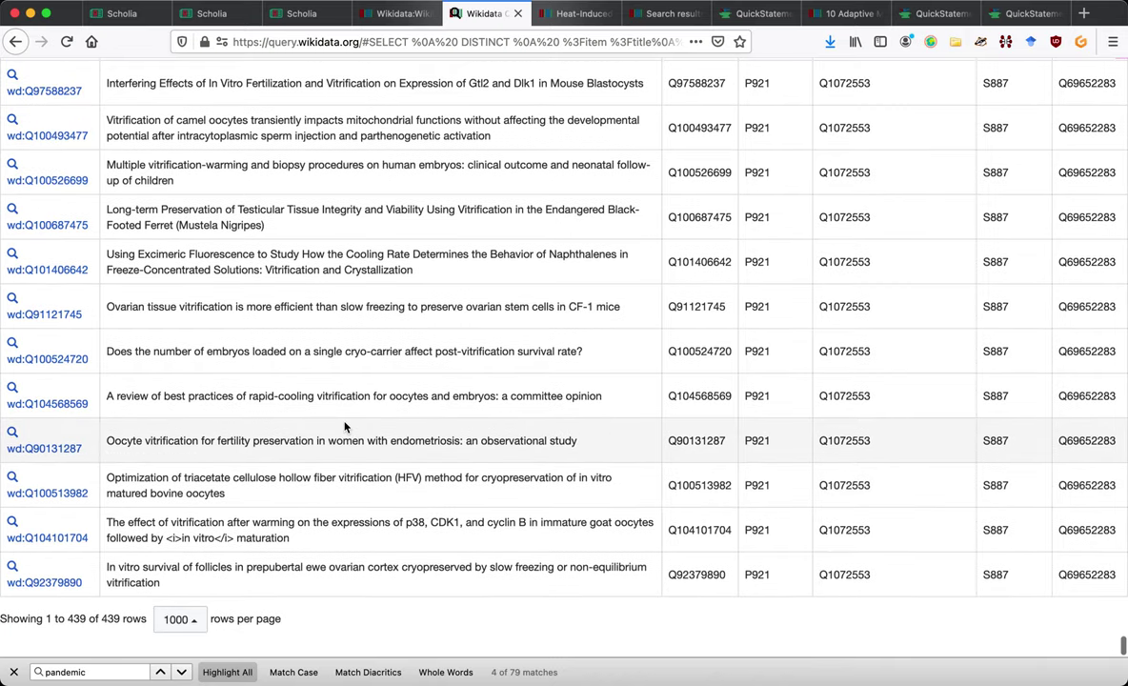
pyautogui.scroll(15, 345, 427)
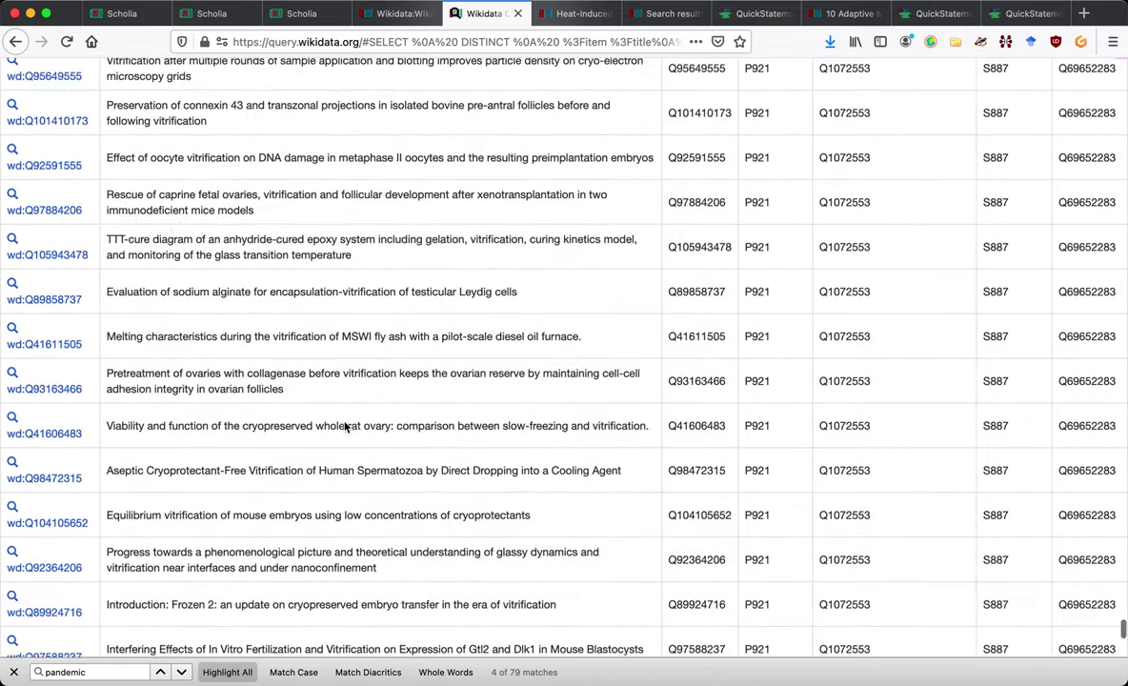
pyautogui.scroll(20, 345, 427)
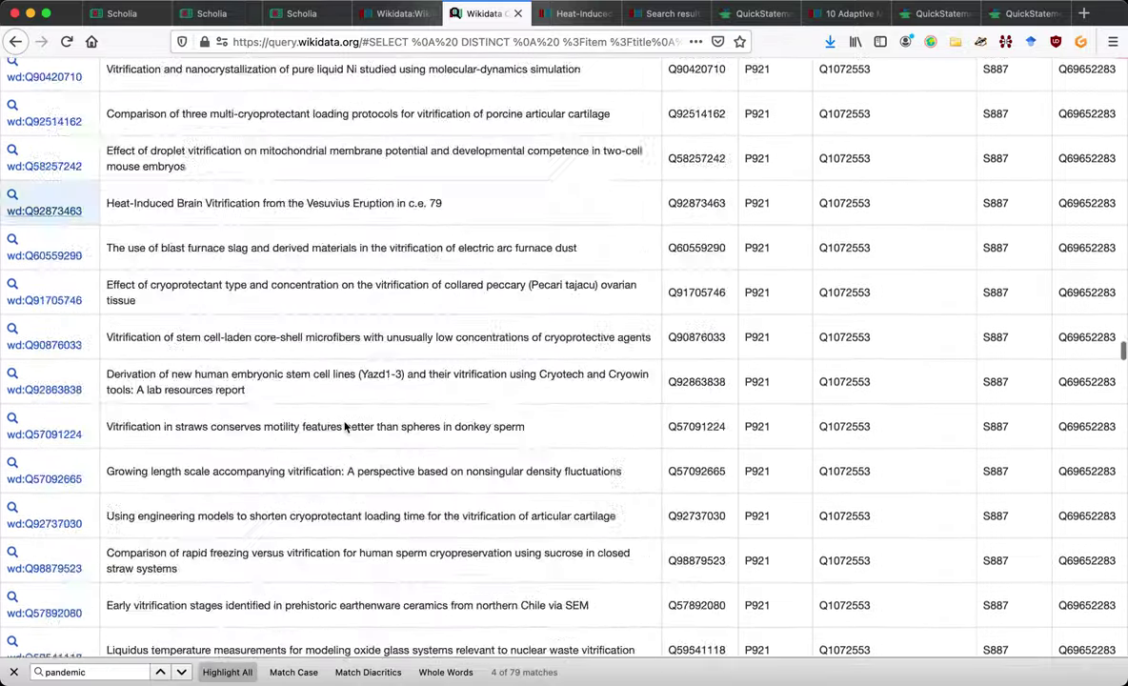
pyautogui.scroll(20, 345, 427)
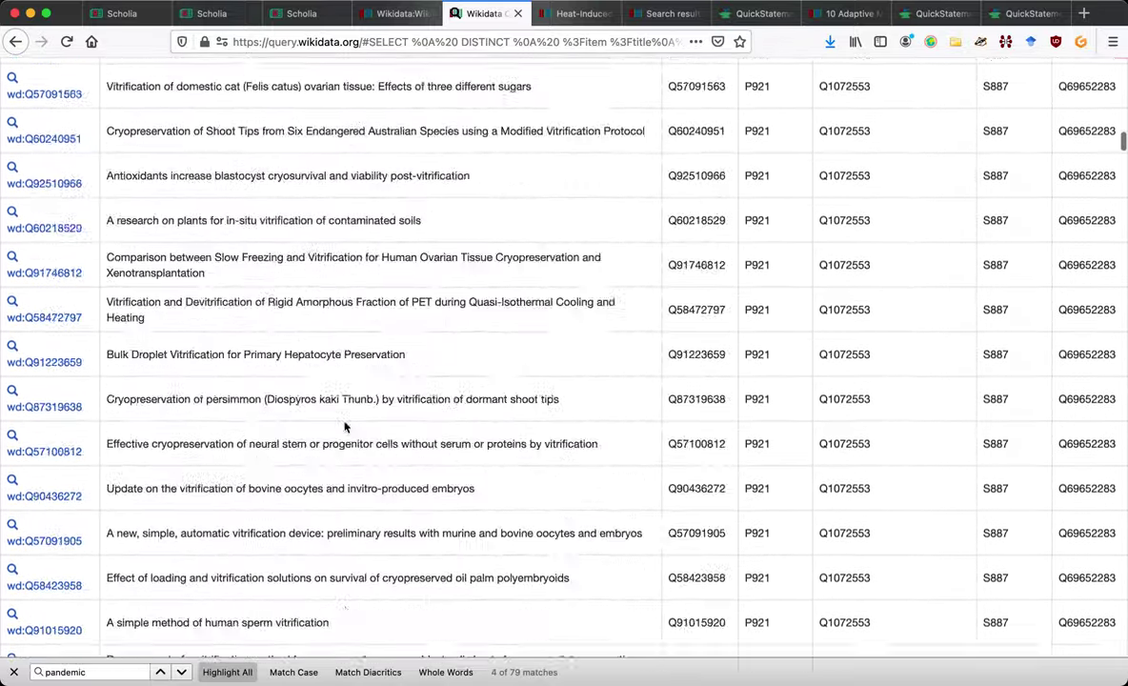
pyautogui.scroll(15, 345, 427)
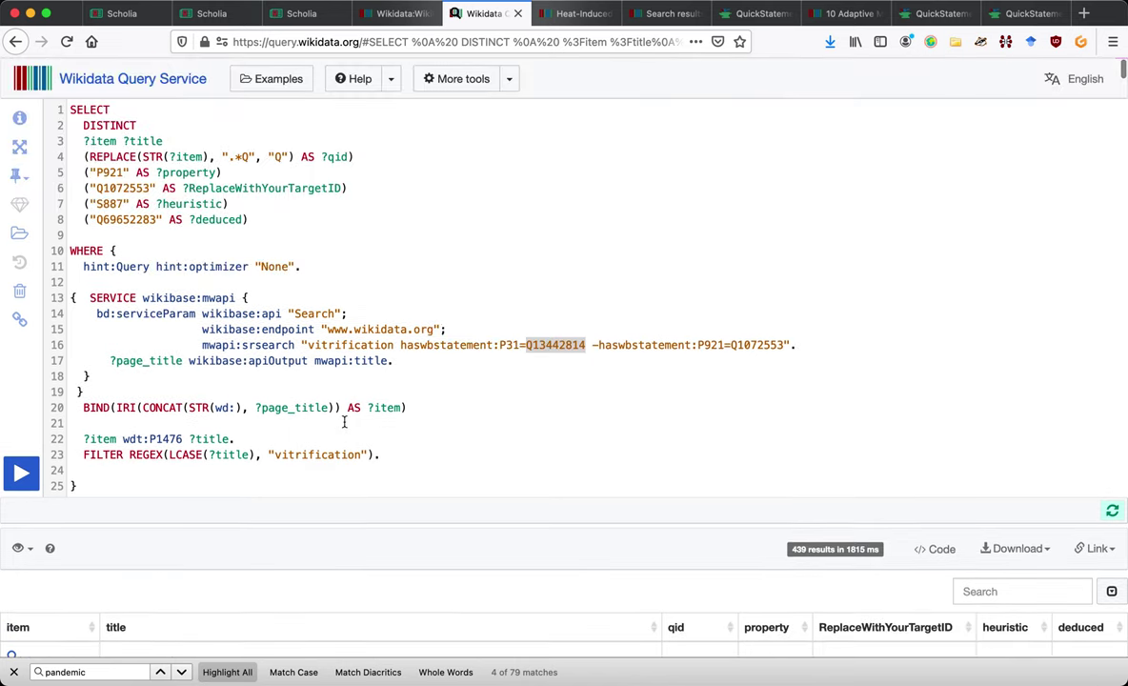
pyautogui.click(300, 469)
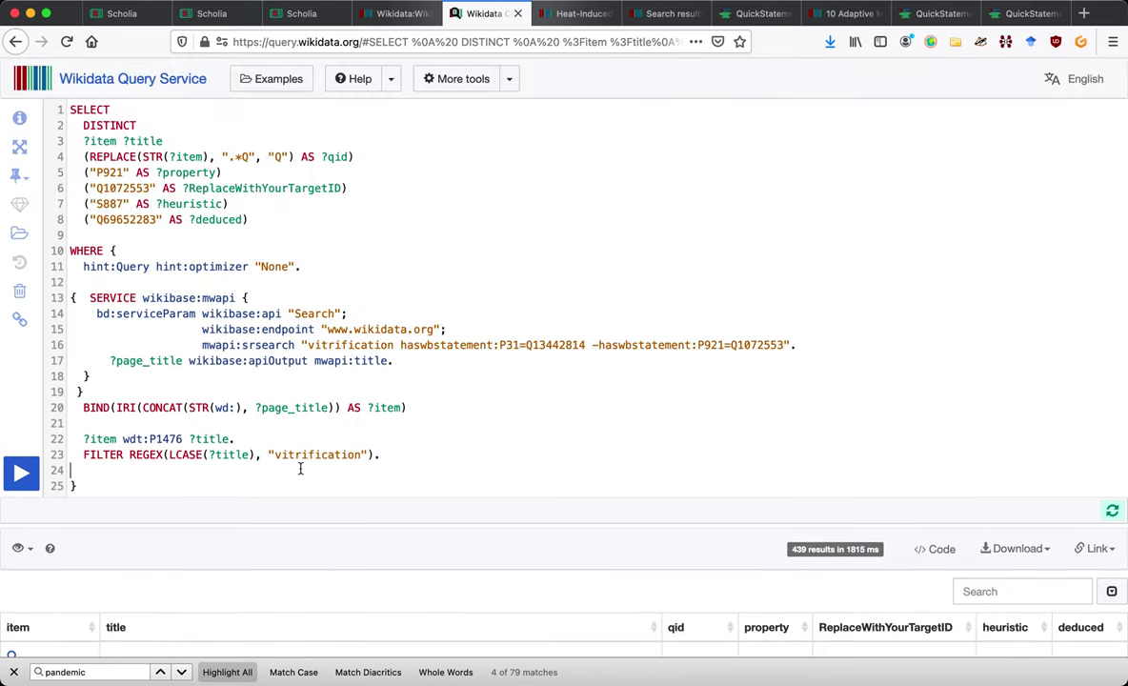
pyautogui.hotkey('shift', 'Up')
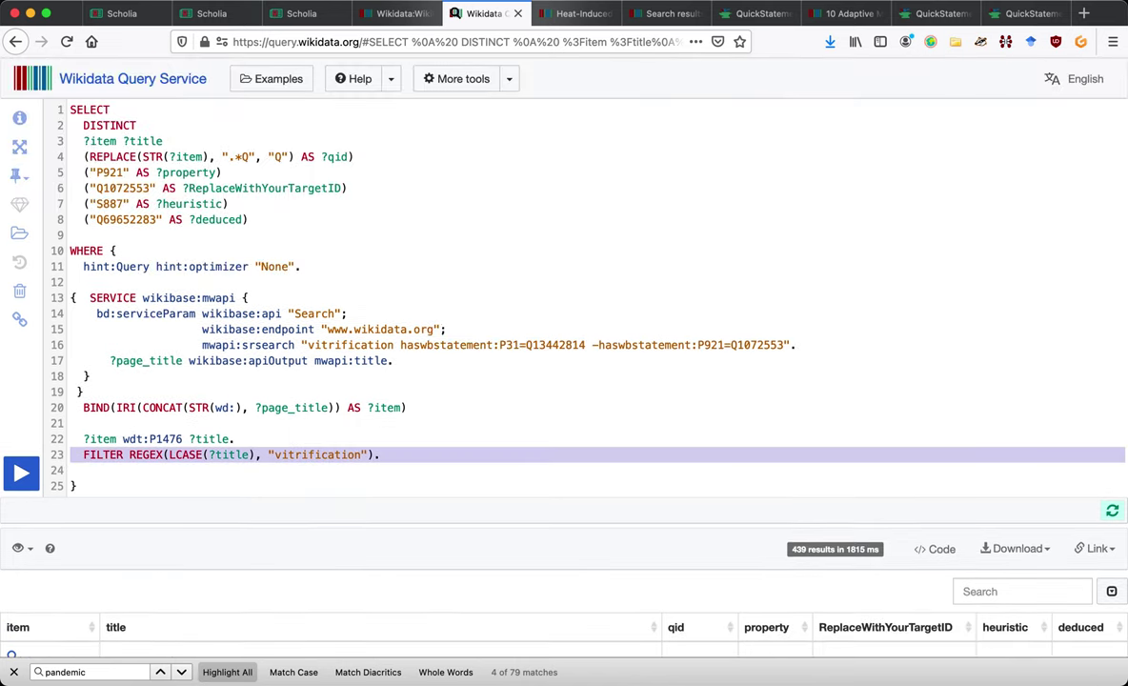
pyautogui.press('super+c')
pyautogui.press('Right')
pyautogui.press('super+v')
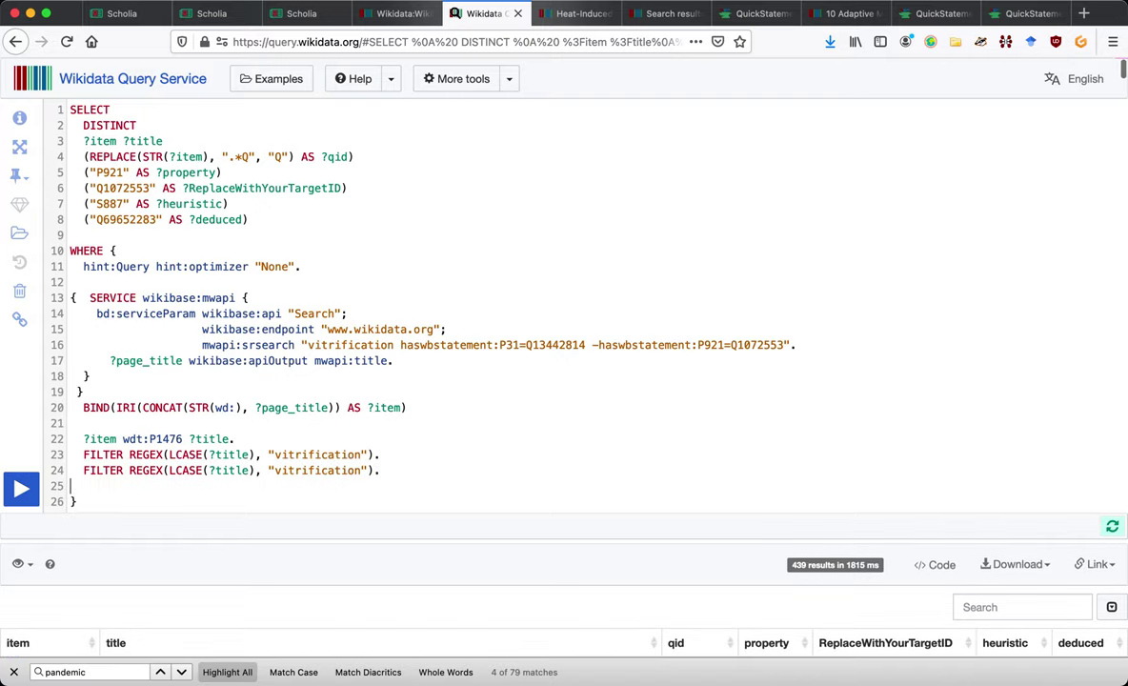
pyautogui.doubleClick(301, 469)
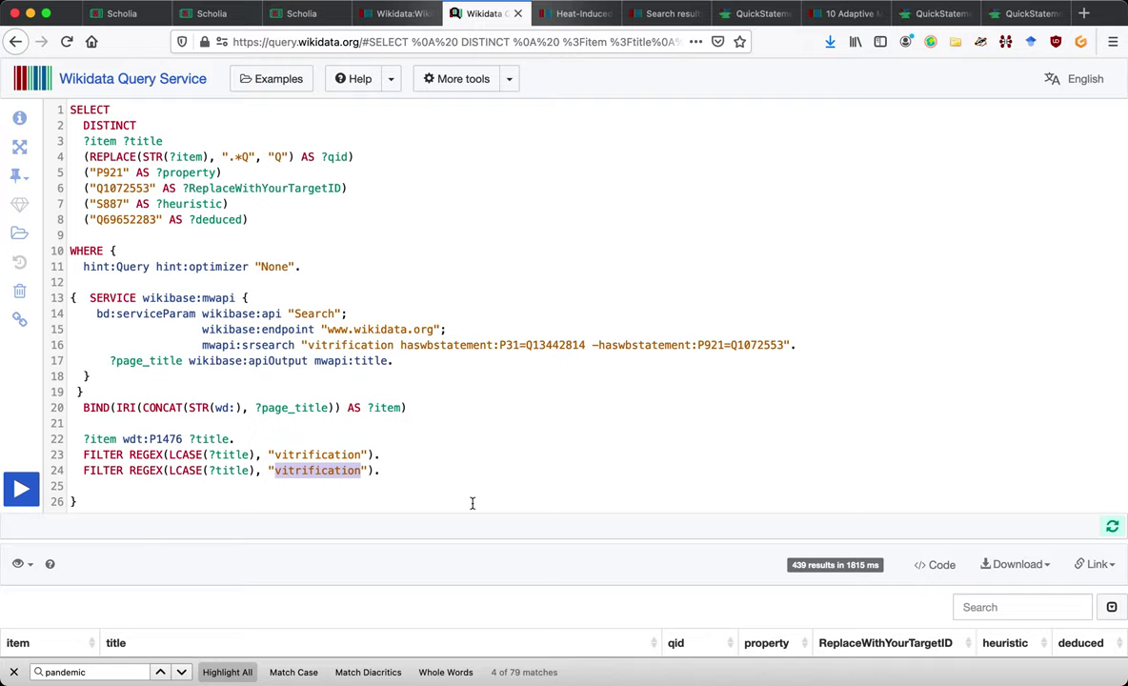
pyautogui.write('oocyt')
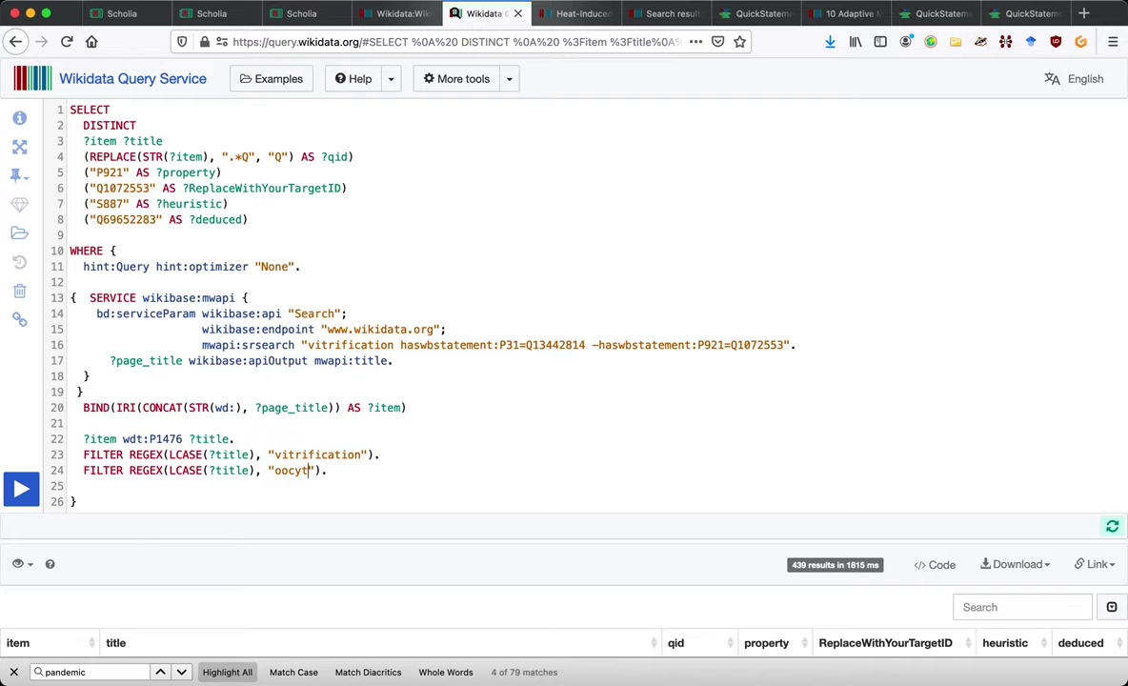
# Change the second title filter's search term to "(ocyte|cell|sperm|embryo)", run the query and review the first article titles.
pyautogui.write('e')
pyautogui.press('BackSpace')
pyautogui.write('(ocyte|cell|sperm')
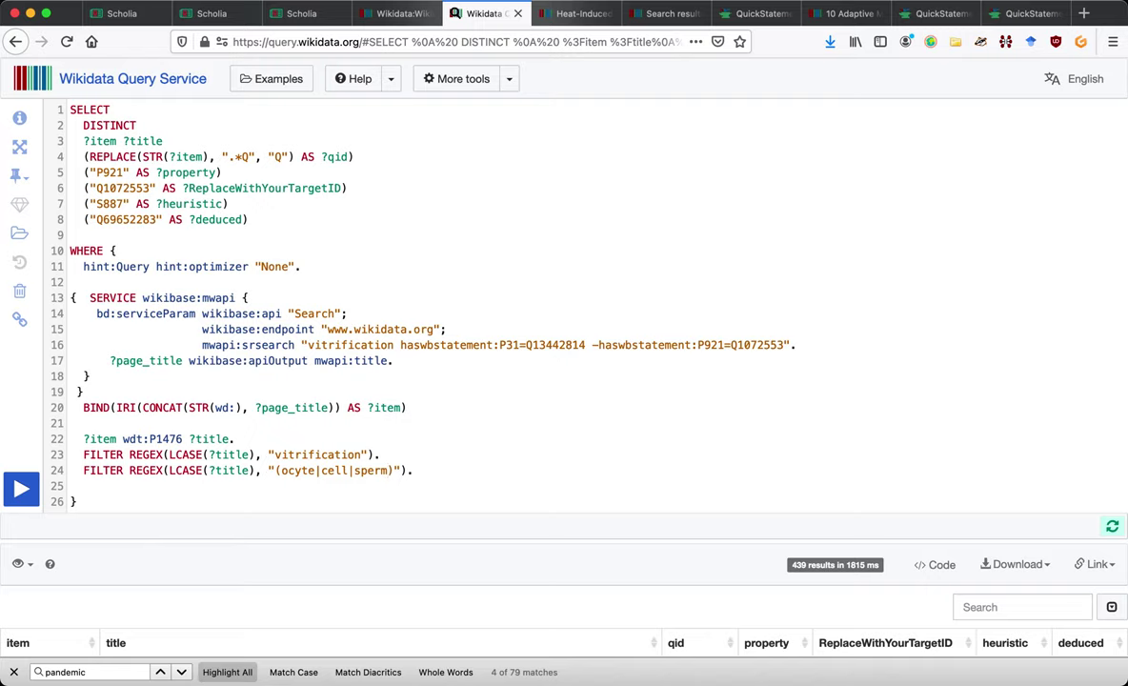
pyautogui.write('|embryo')
pyautogui.click(26, 494)
pyautogui.scroll(-4, 610, 544)
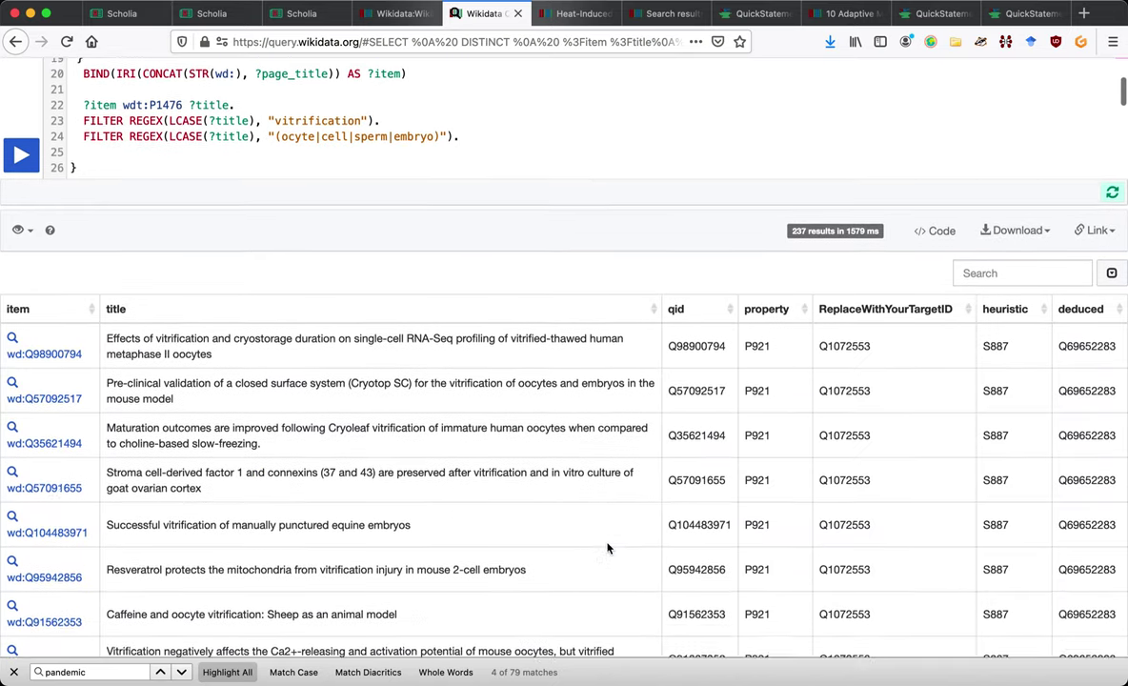
pyautogui.scroll(5, 610, 547)
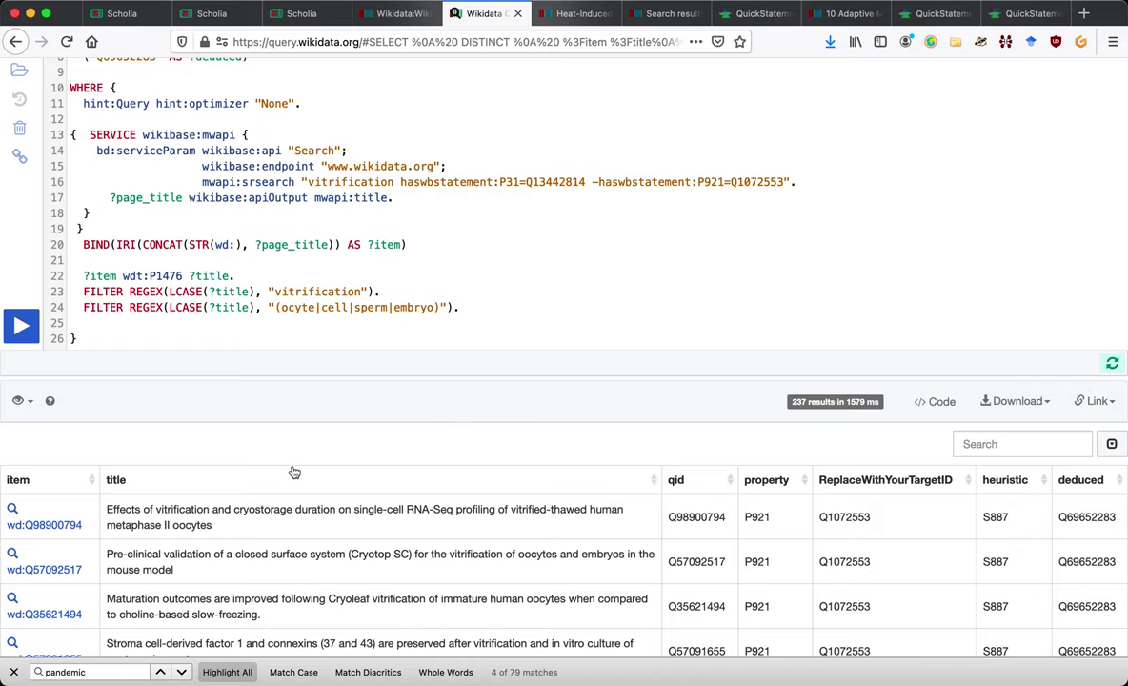
pyautogui.scroll(-2, 324, 511)
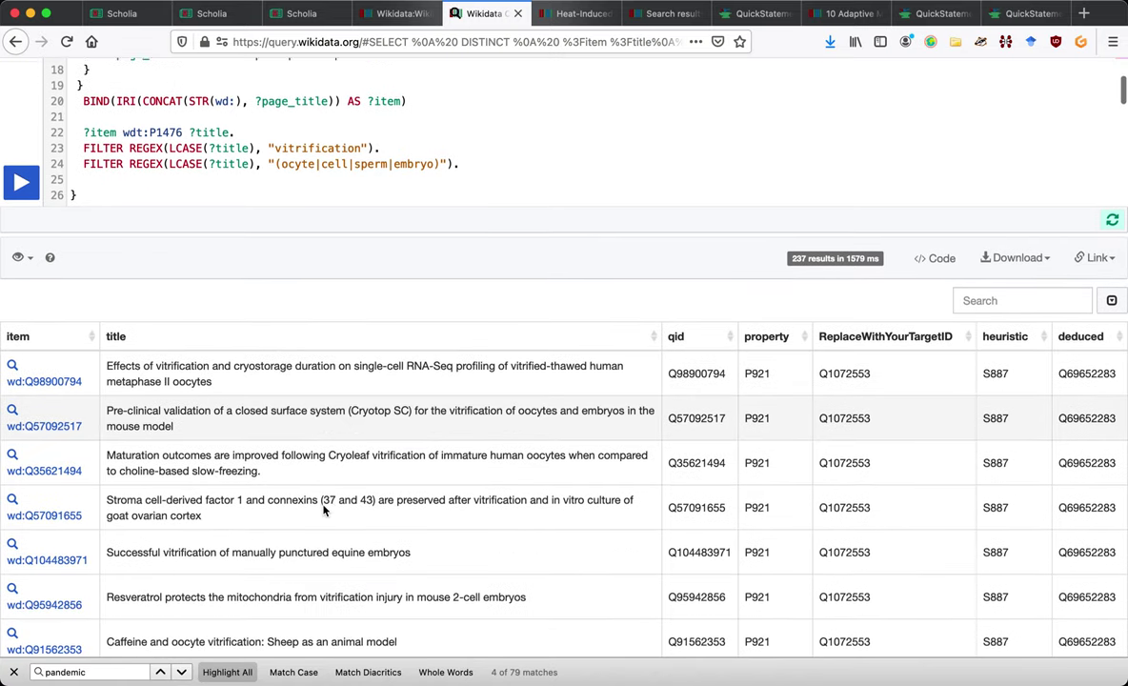
pyautogui.scroll(-1, 323, 511)
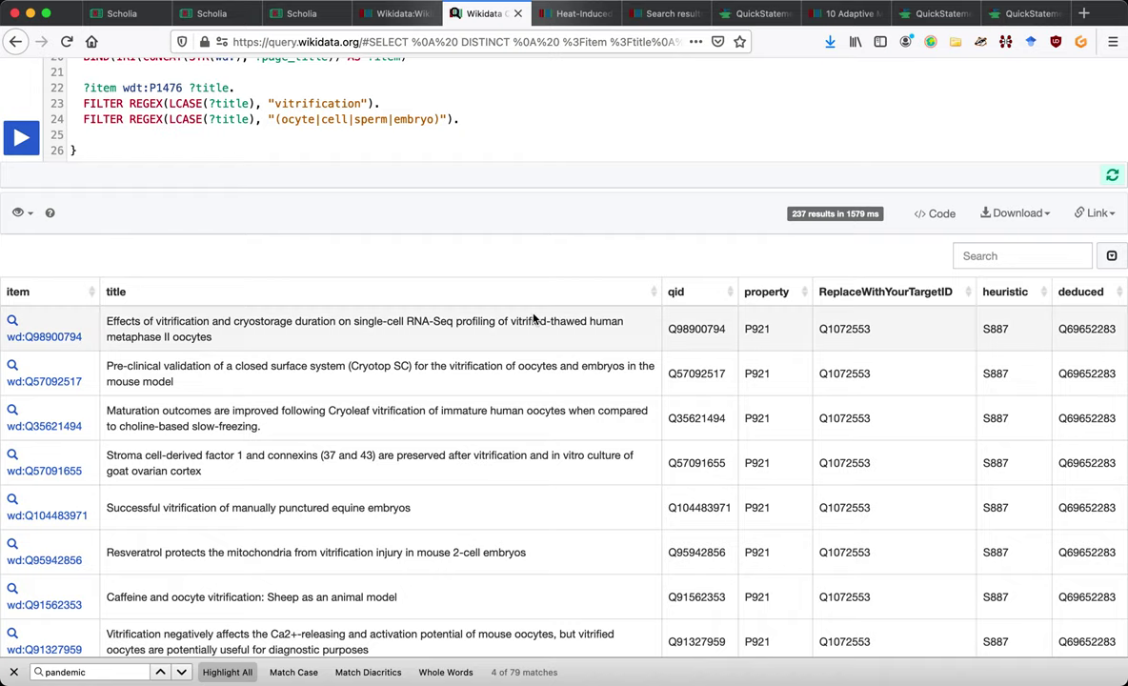
# Comment out the "?item ?title" line in the query's SELECT clause and run the query again.
pyautogui.scroll(6, 534, 319)
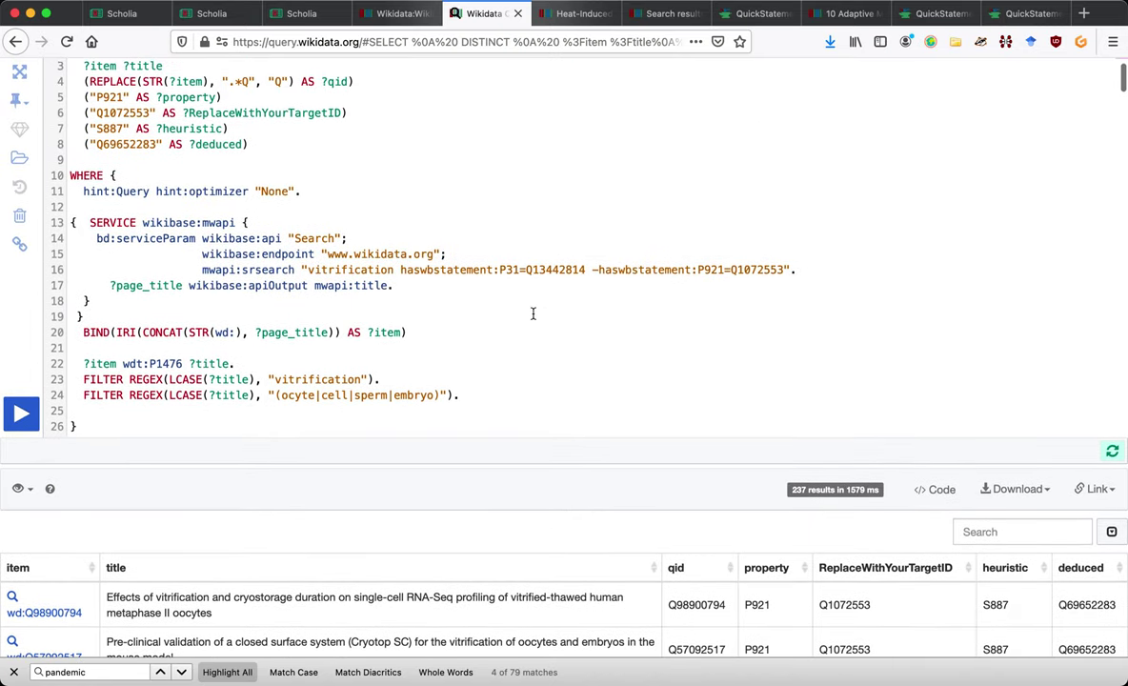
pyautogui.scroll(2, 533, 313)
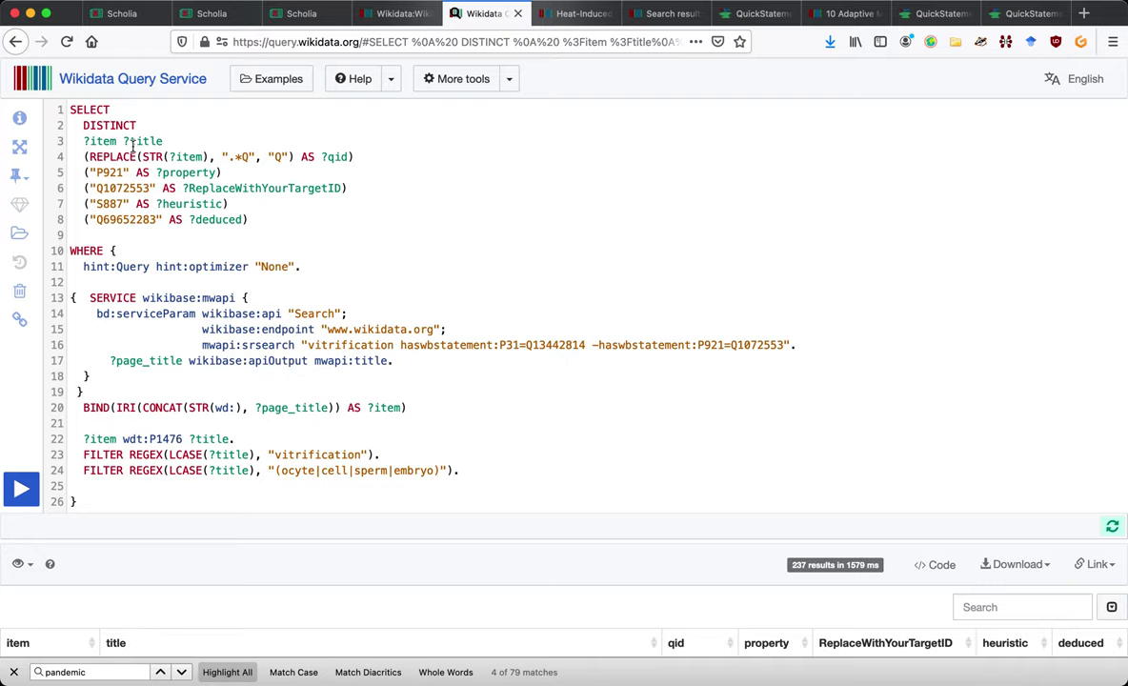
pyautogui.write('#')
pyautogui.click(255, 439)
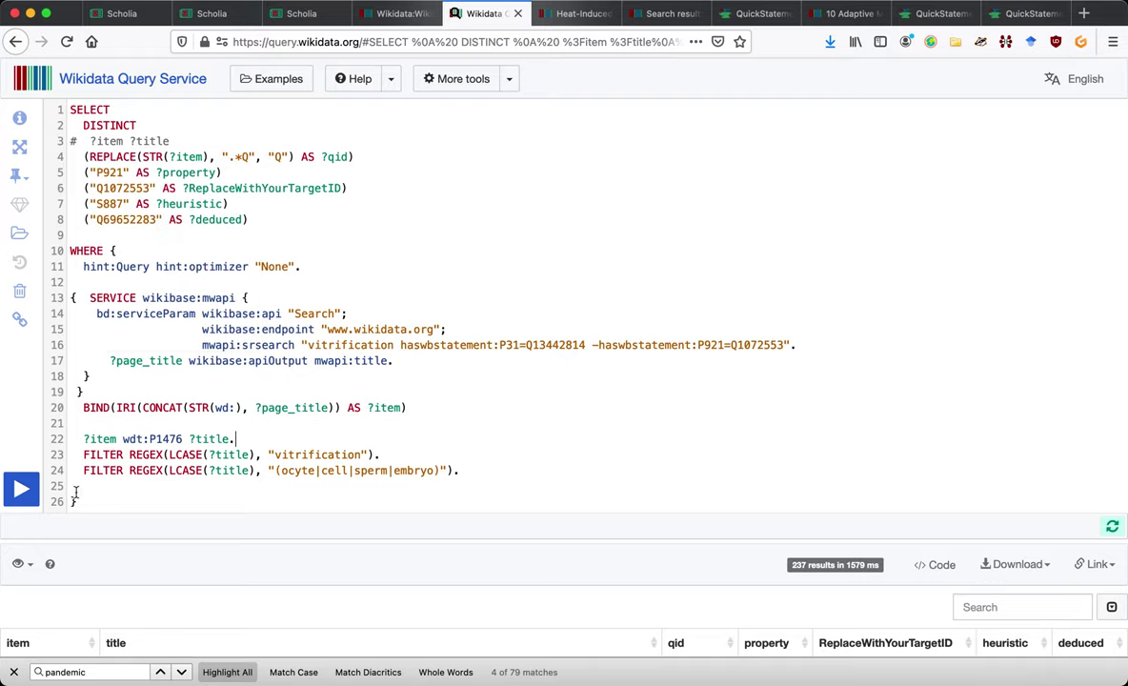
pyautogui.click(21, 491)
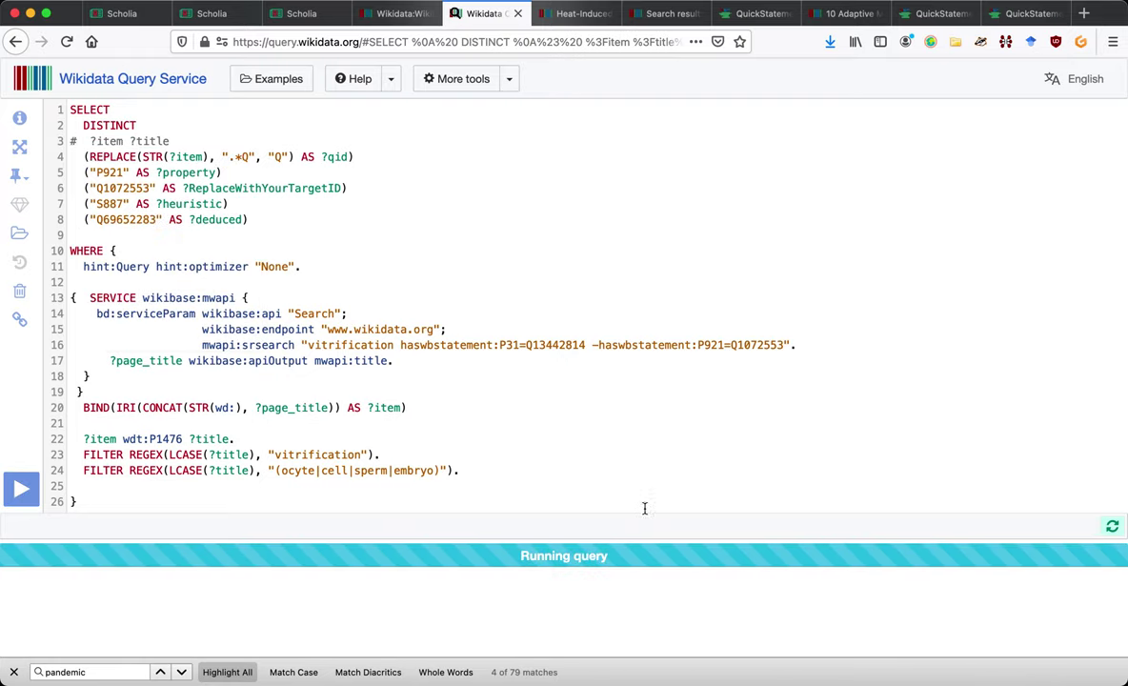
# Download the query results as a TSV file and open it in TextEdit.
pyautogui.scroll(-4, 663, 526)
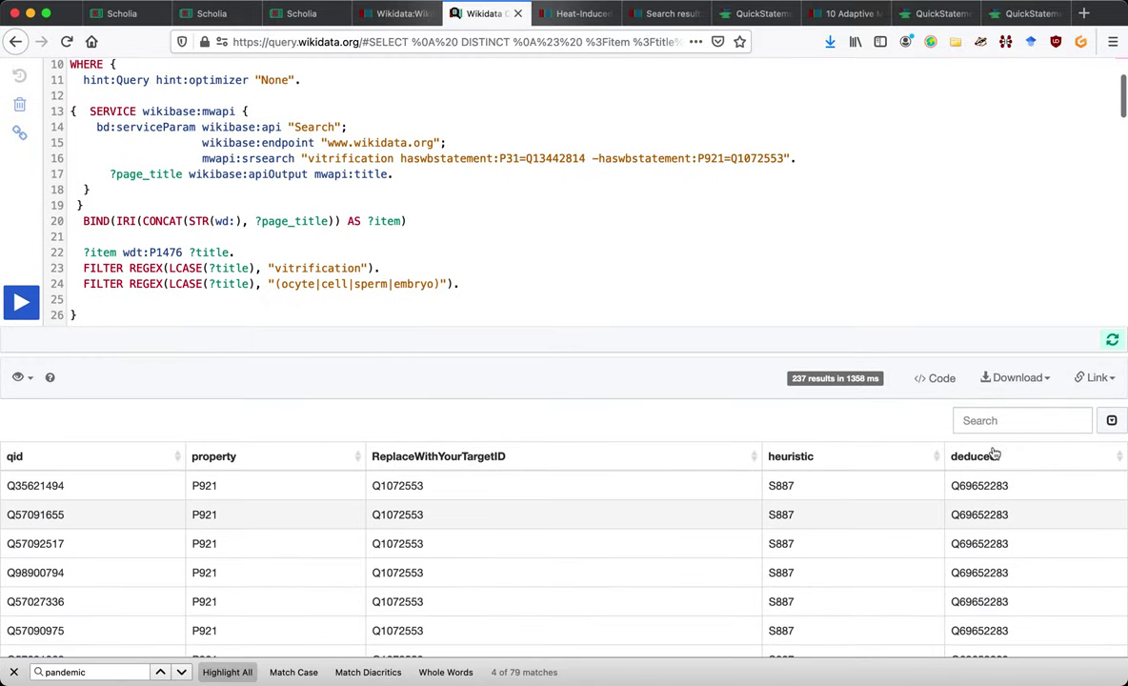
pyautogui.click(1014, 378)
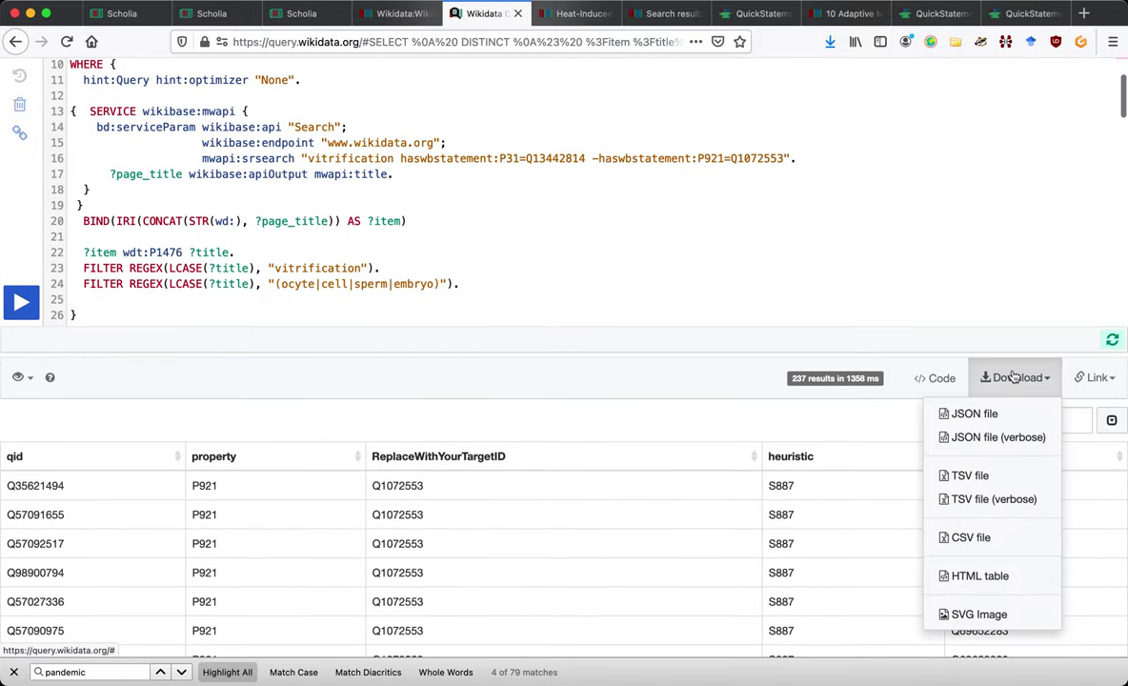
pyautogui.click(982, 473)
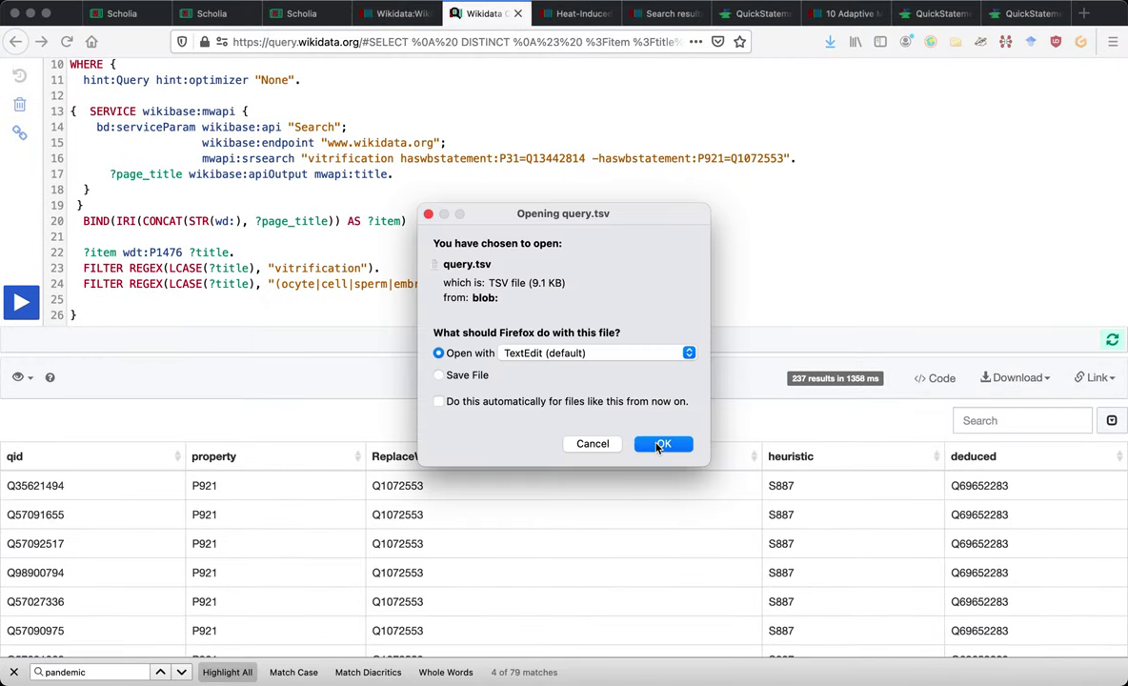
pyautogui.click(659, 444)
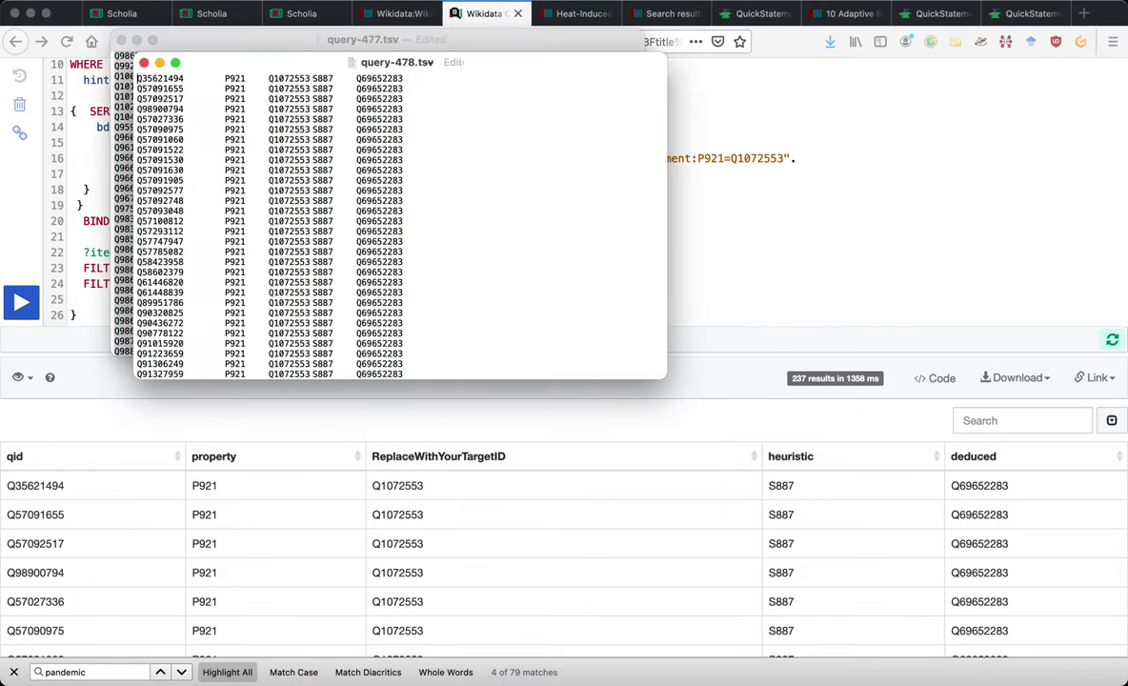
# Copy all command rows from the TSV file, paste them over the draft text in QuickStatements and import them as V1 commands.
pyautogui.press('super+a')
pyautogui.press('super+Tab')
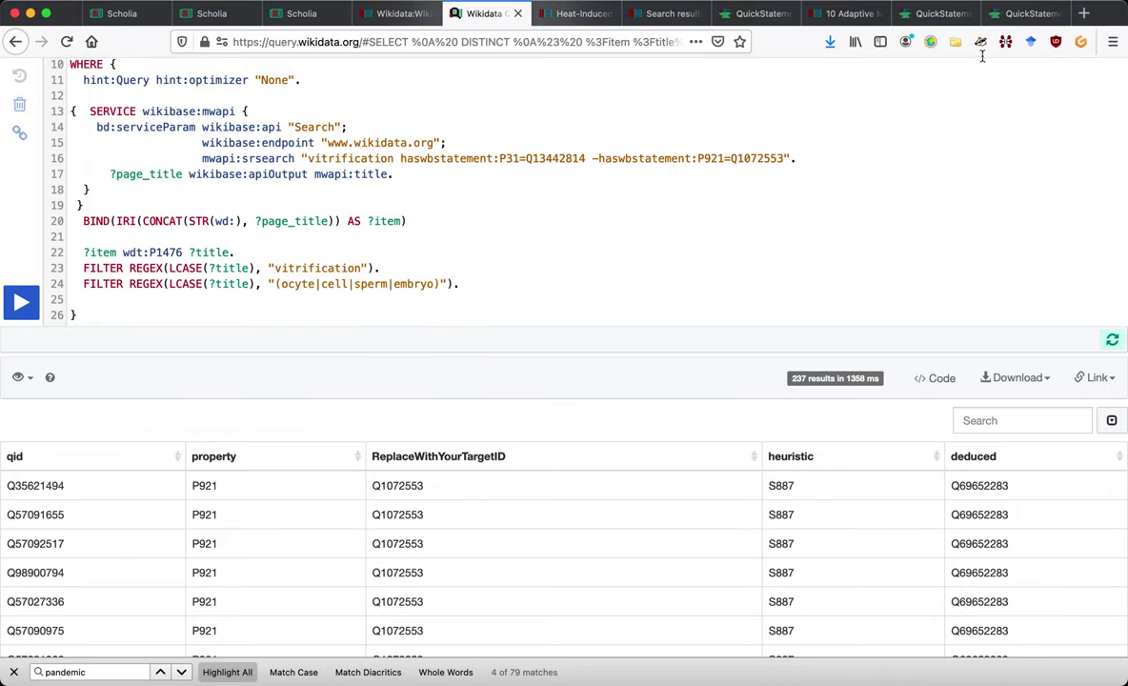
pyautogui.click(1029, 14)
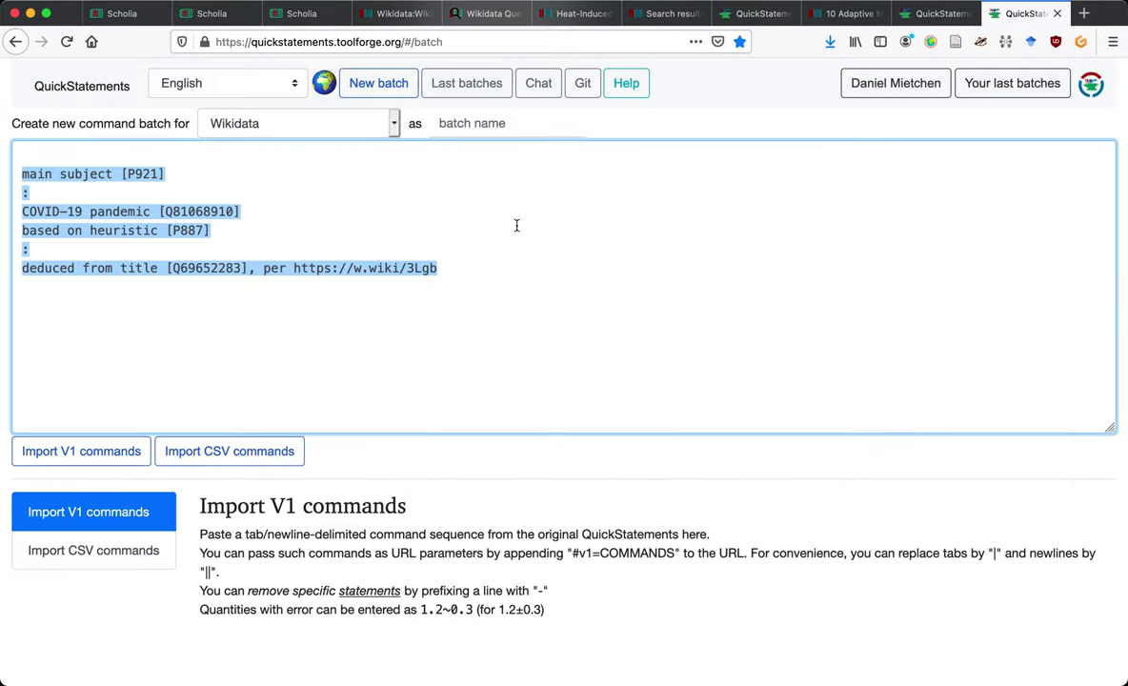
pyautogui.press('super+v')
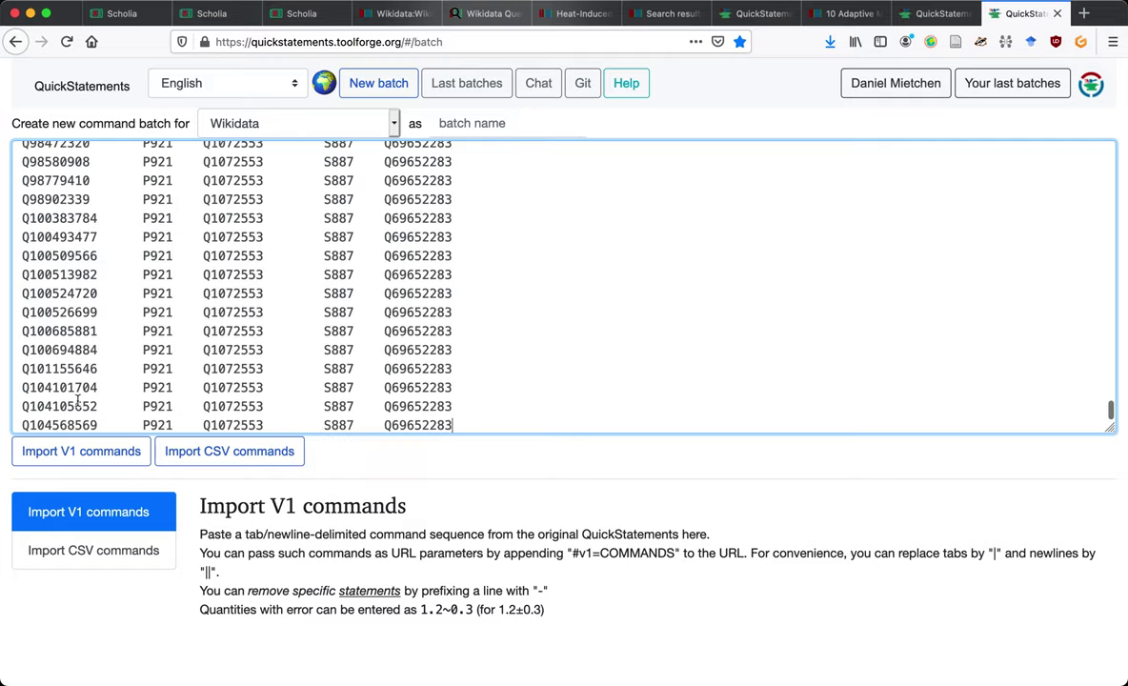
pyautogui.click(46, 452)
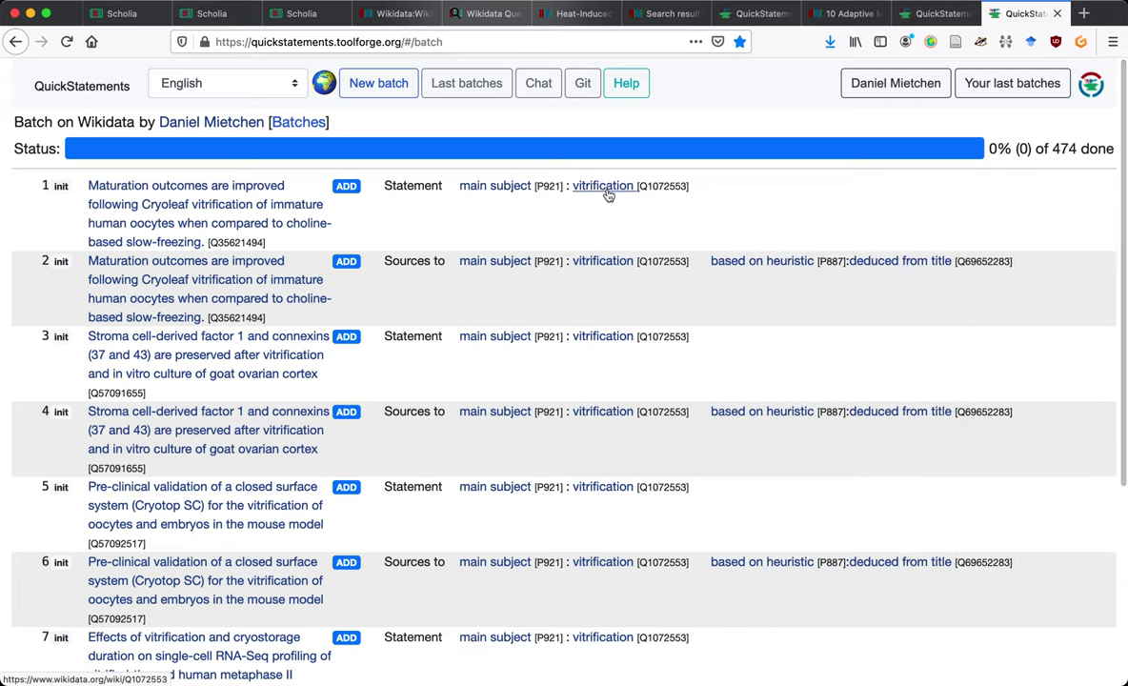
# Open a new batch page in another tab and draft a description there from the second command's vitrification and heuristic text, ending with ", per".
pyautogui.keyDown('super'); pyautogui.click(379, 83); pyautogui.keyUp('super')
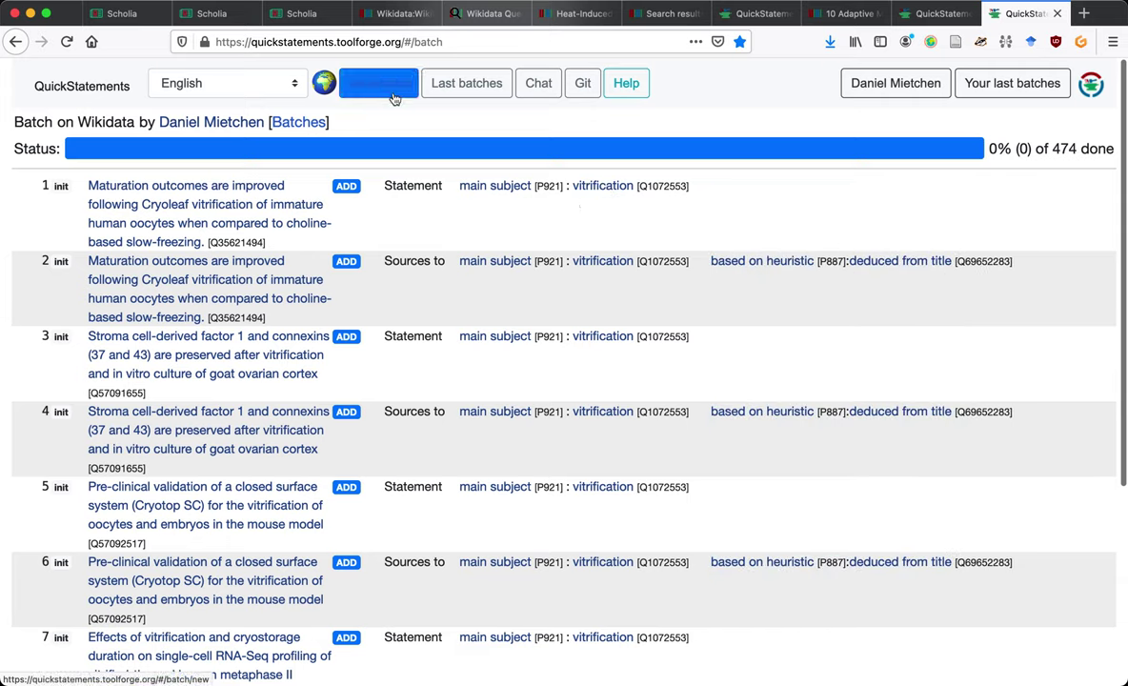
pyautogui.moveTo(424, 252); pyautogui.dragTo(1029, 272)
pyautogui.press('super+c')
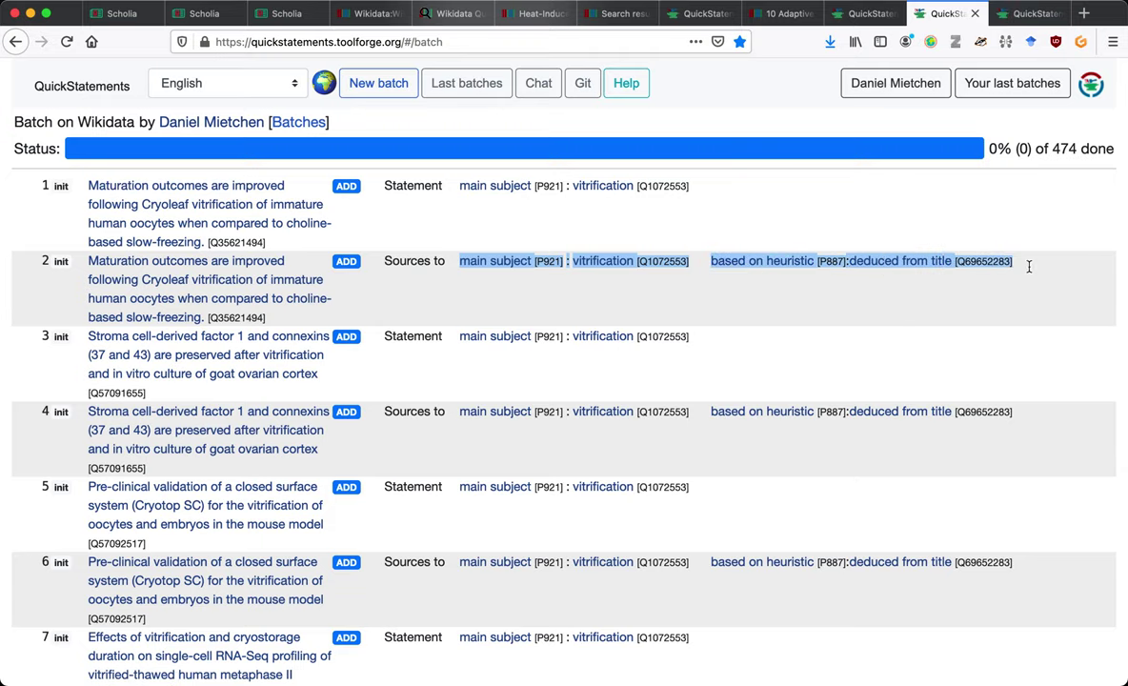
pyautogui.hotkey('ctrl', 'Tab')
pyautogui.click(1029, 266)
pyautogui.press('super+v')
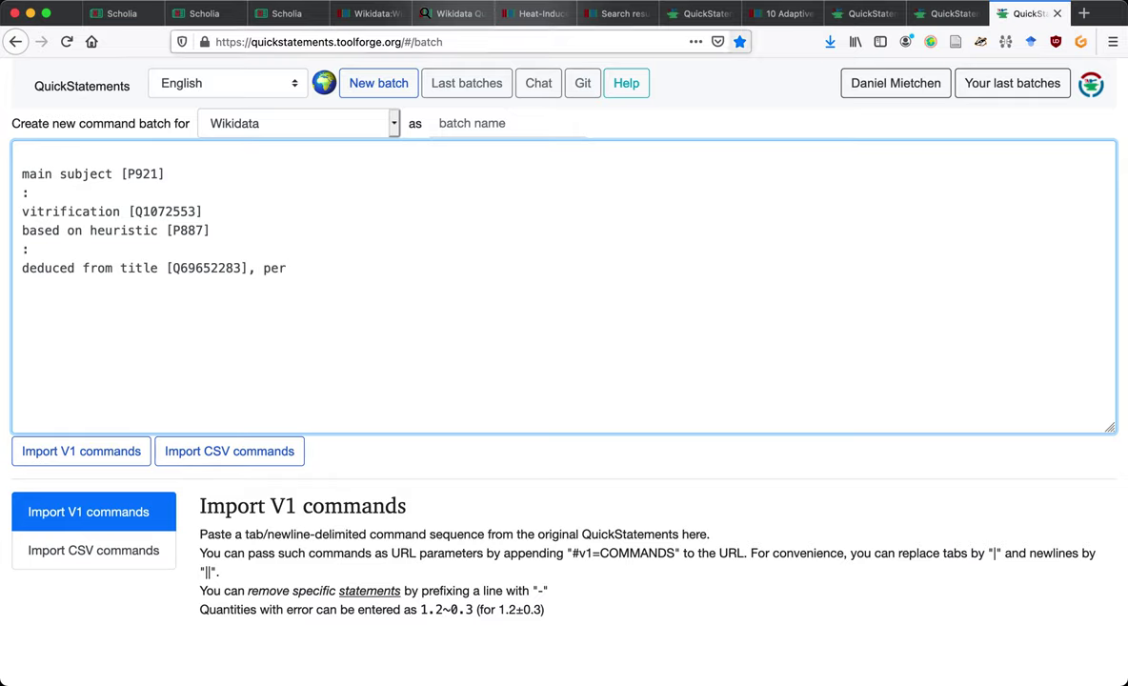
pyautogui.click(456, 14)
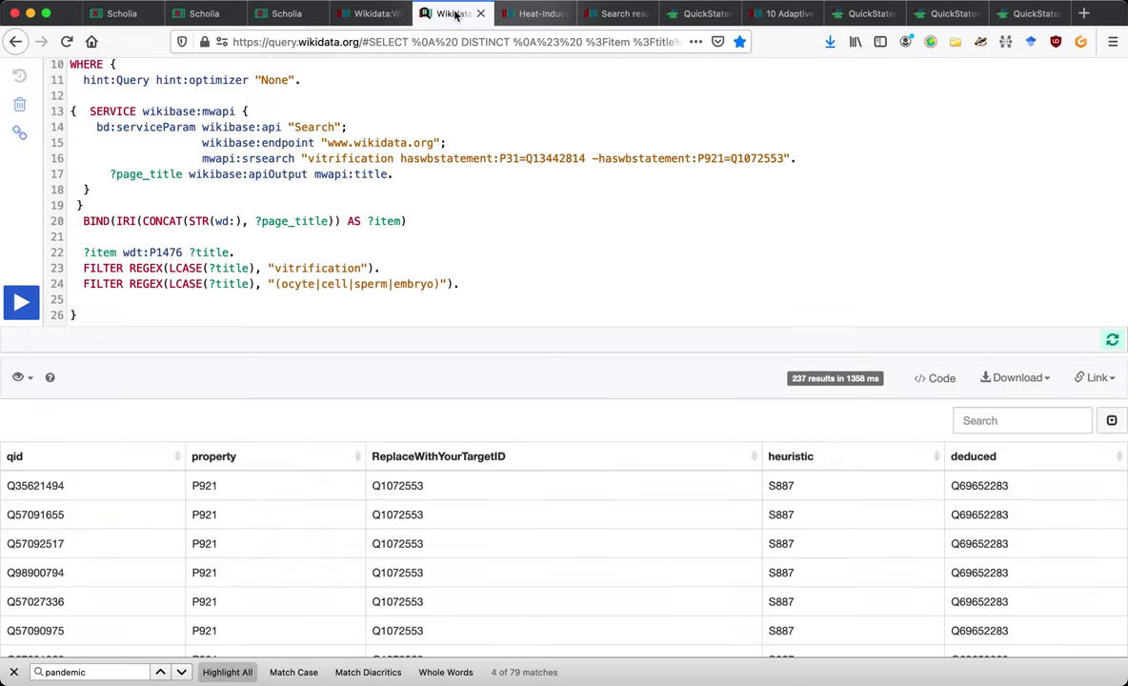
pyautogui.click(20, 134)
pyautogui.moveTo(62, 137); pyautogui.dragTo(172, 147)
pyautogui.press('super+c')
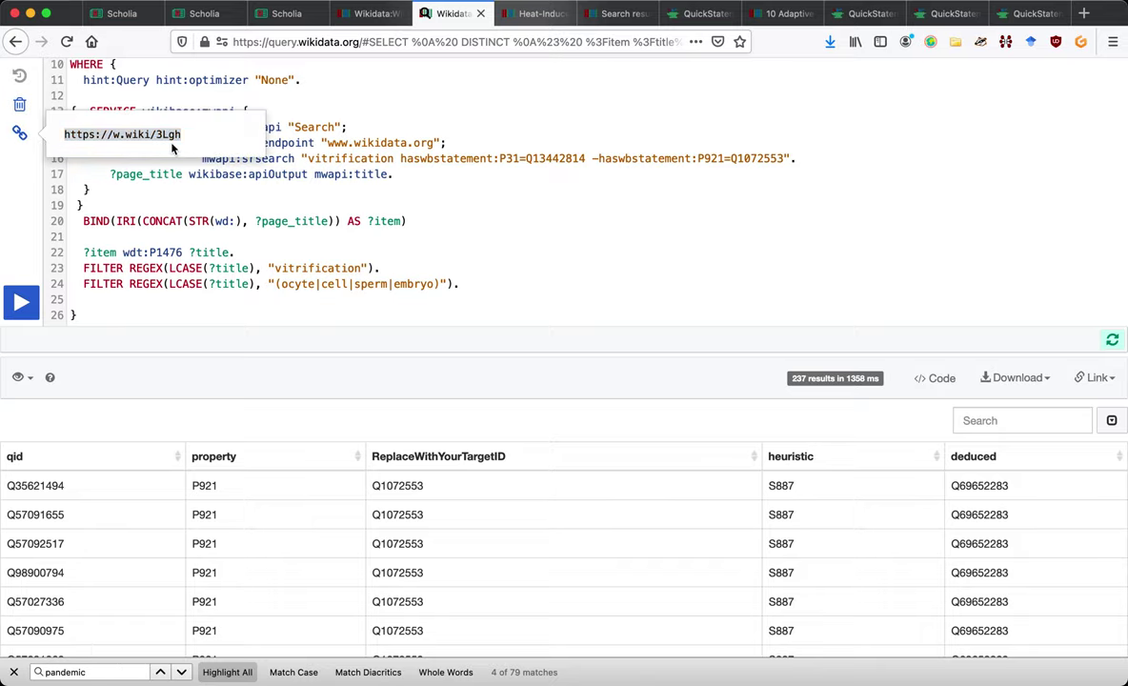
pyautogui.press('super+t')
pyautogui.hotkey('ctrl', 'shift', 'Tab')
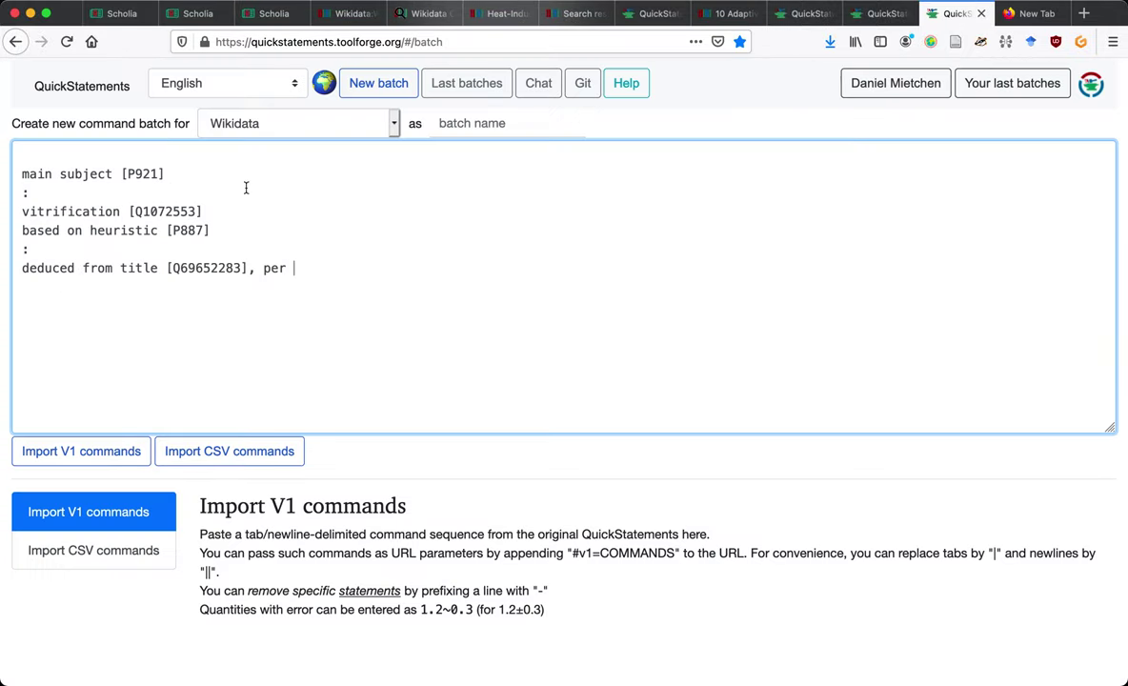
pyautogui.press('super+v')
# Copy the full drafted description and run the imported vitrification batch in the background with it as the batch name.
pyautogui.press('super+a')
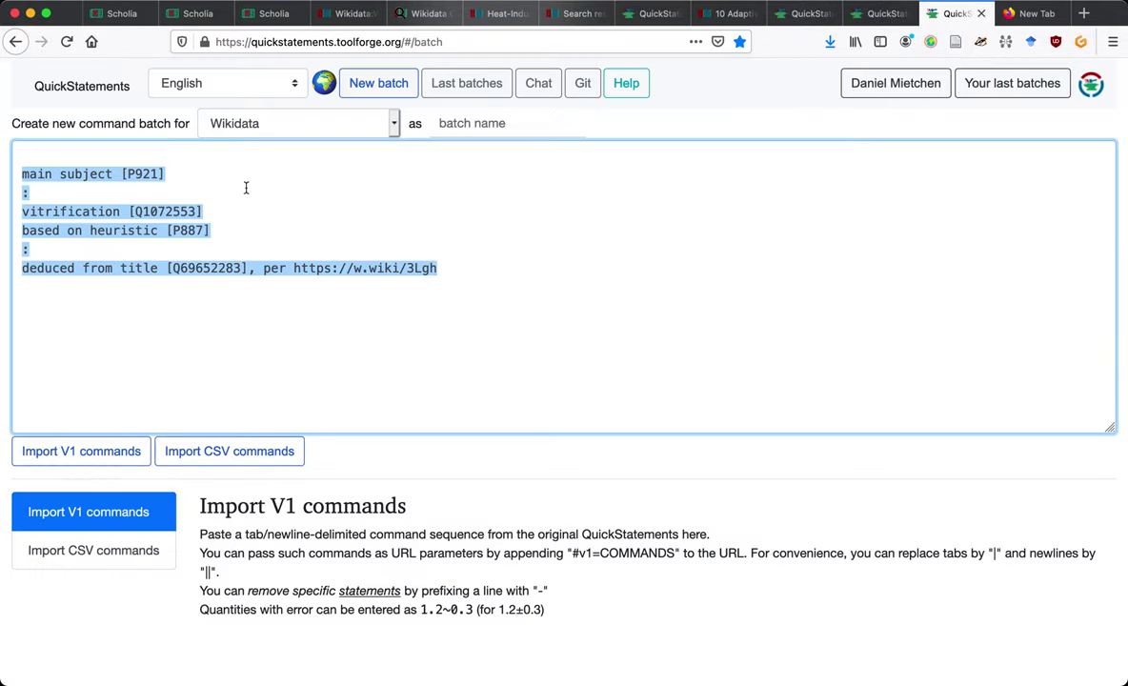
pyautogui.hotkey('ctrl', 'shift', 'Tab')
pyautogui.scroll(-5, 241, 251)
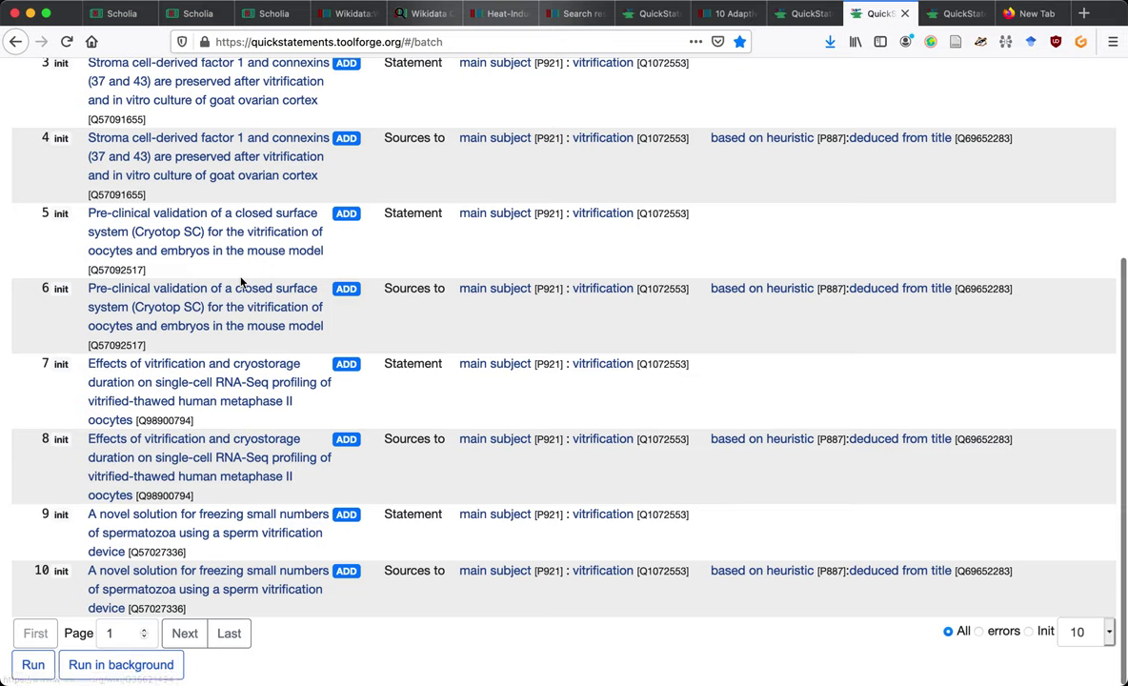
pyautogui.click(115, 673)
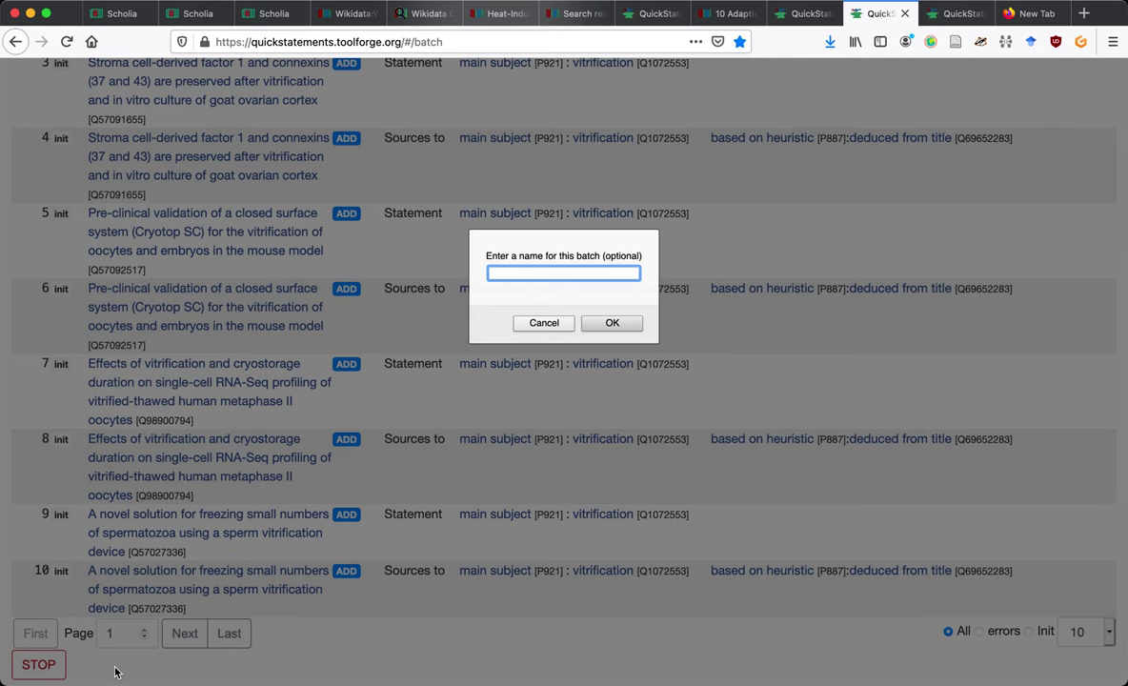
pyautogui.press('super+v')
pyautogui.click(618, 325)
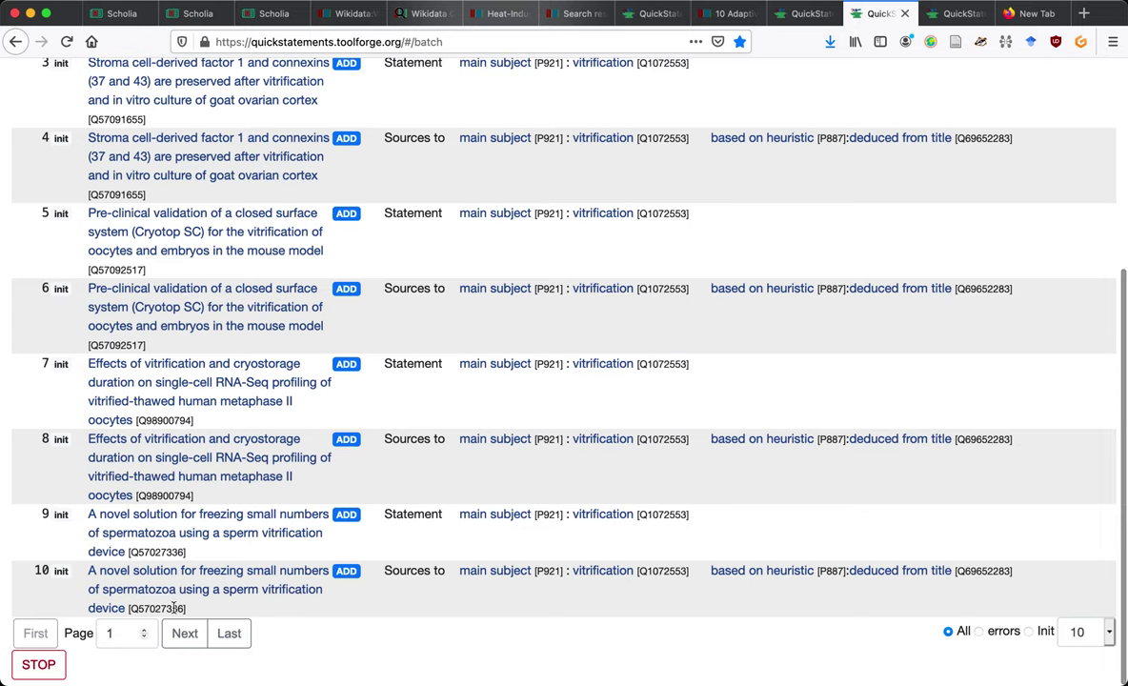
pyautogui.scroll(5, 811, 221)
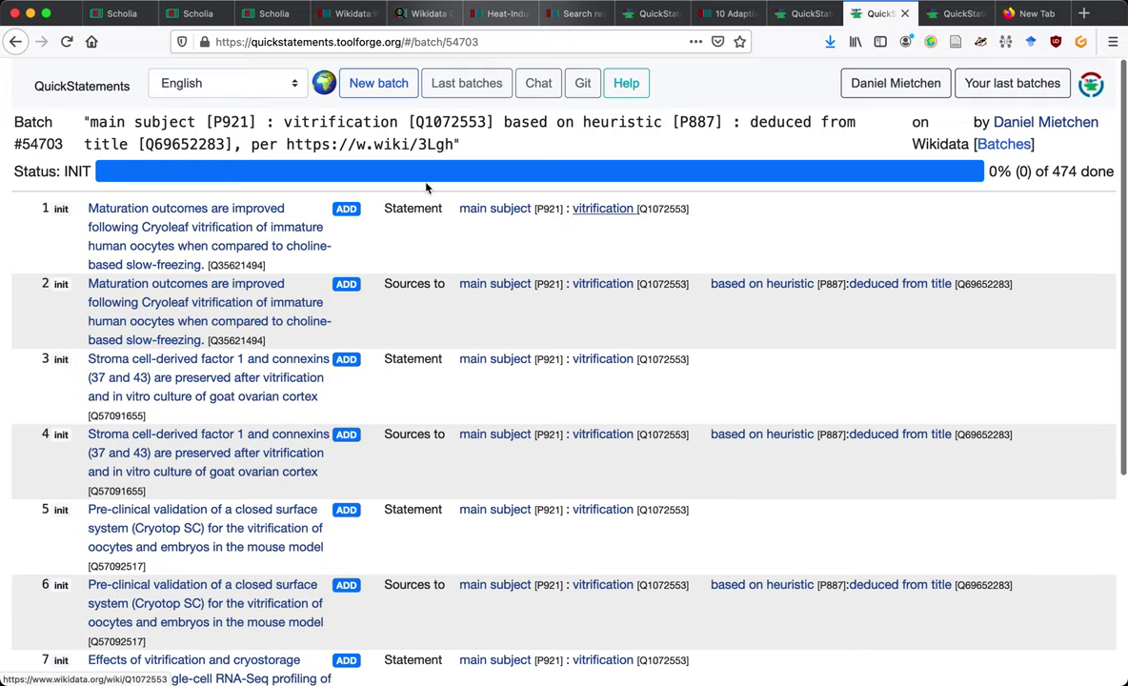
# Copy the COVID-19 pandemic item ID Q81068910 from the last batches list and open its Scholia topic page in a new tab.
pyautogui.hotkey('ctrl', 'shift', 'Tab')
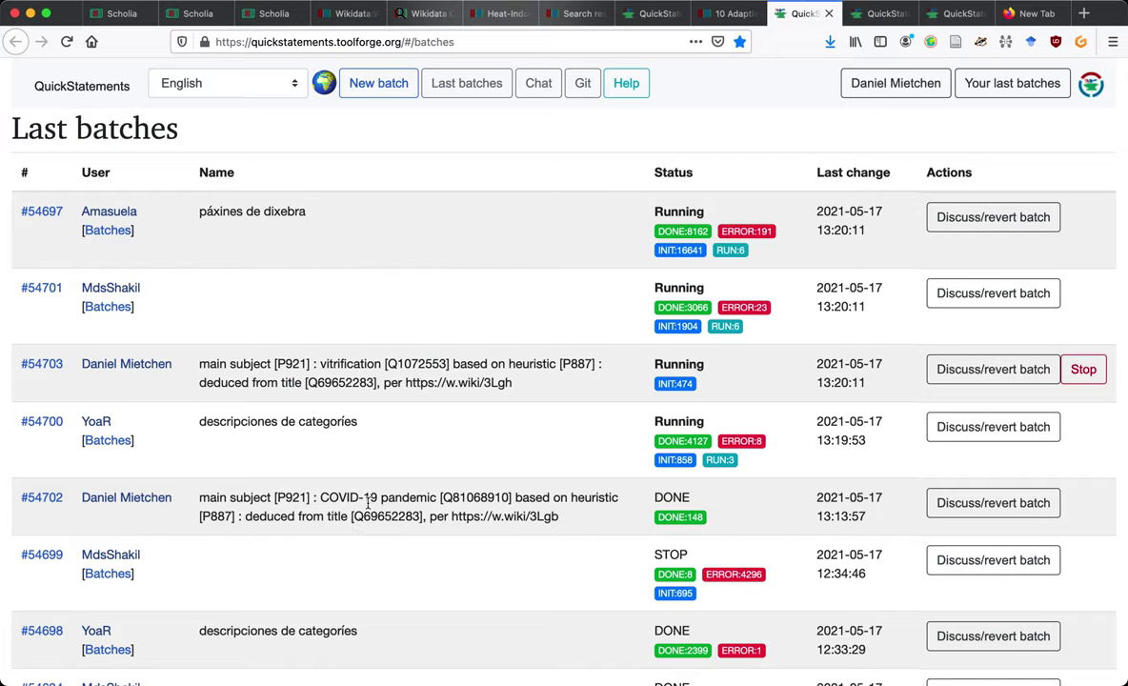
pyautogui.doubleClick(483, 498)
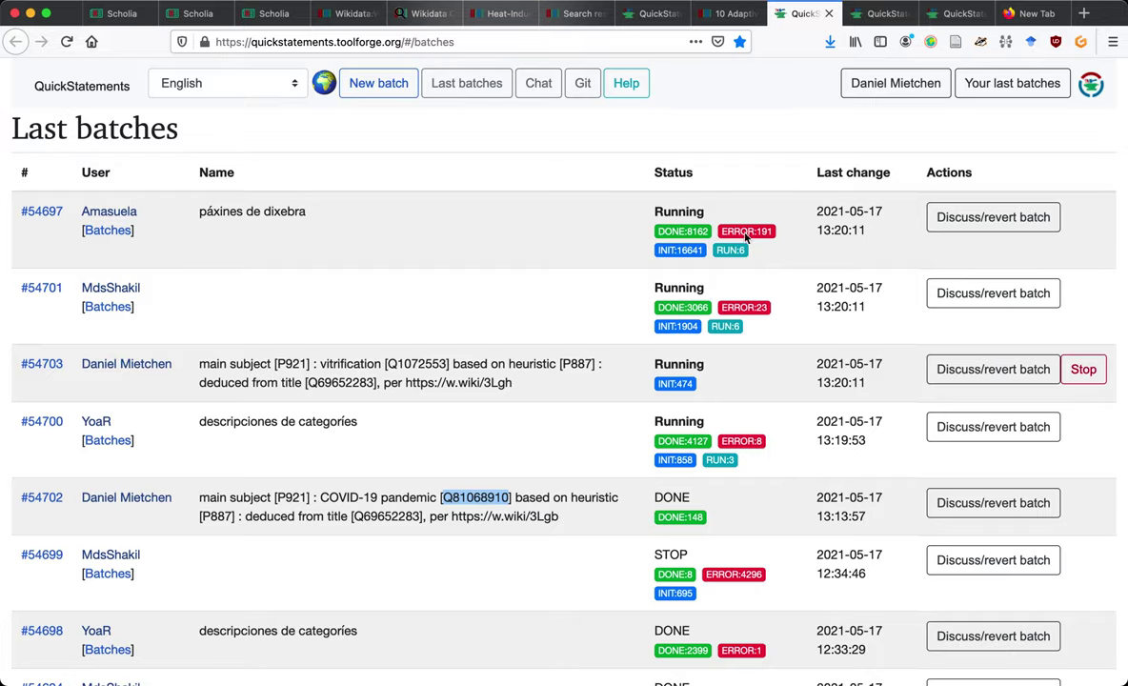
pyautogui.press('super+t')
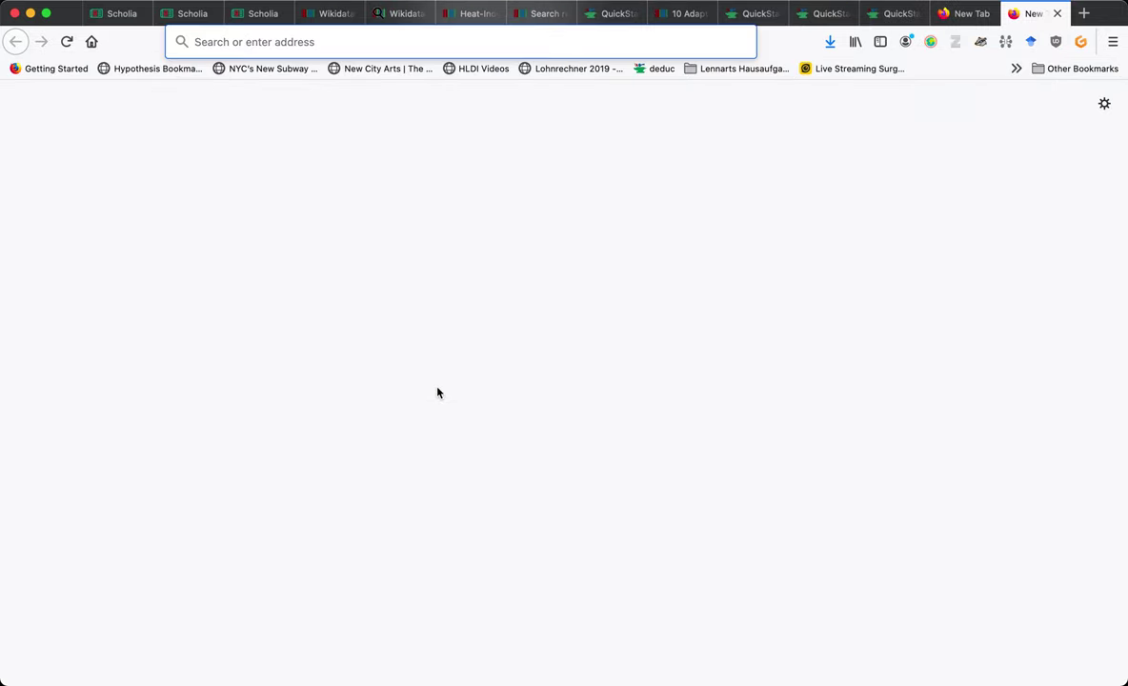
pyautogui.write('scholia.toolforge.org/')
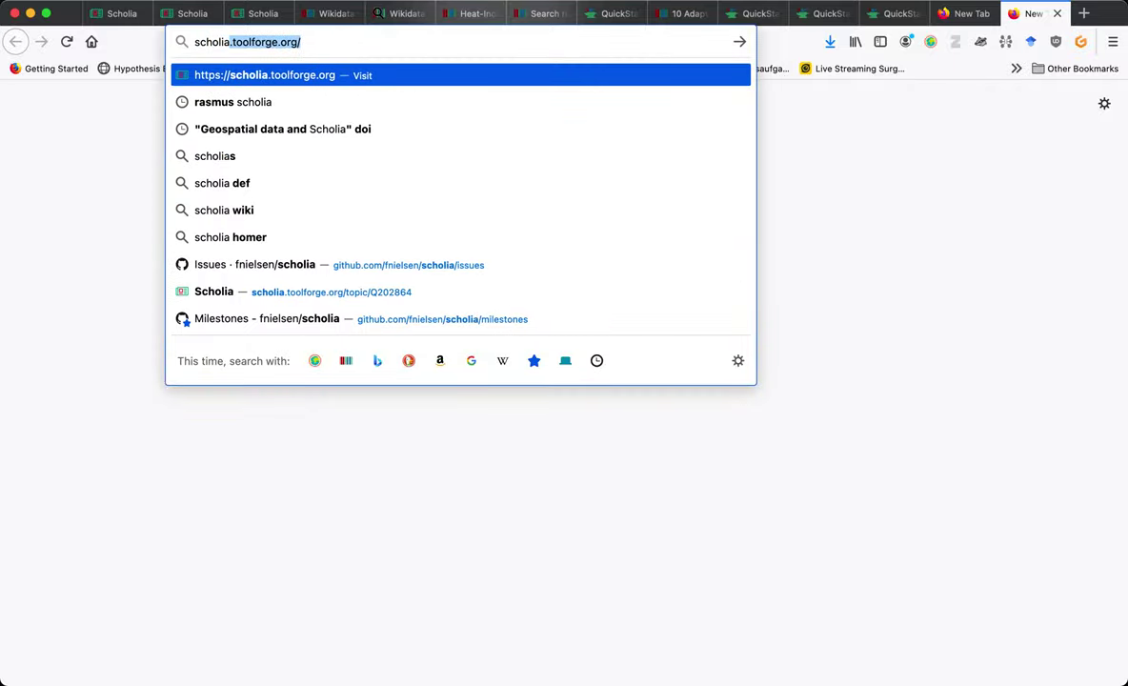
pyautogui.press('Right')
pyautogui.press('super+v')
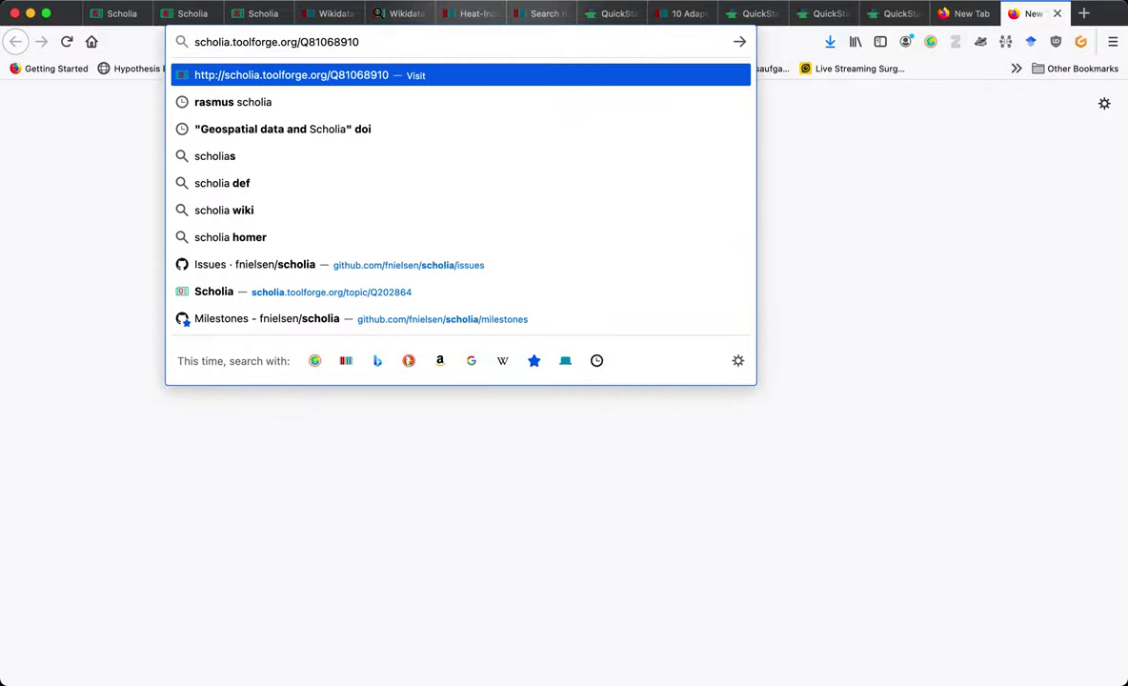
pyautogui.press('Return')
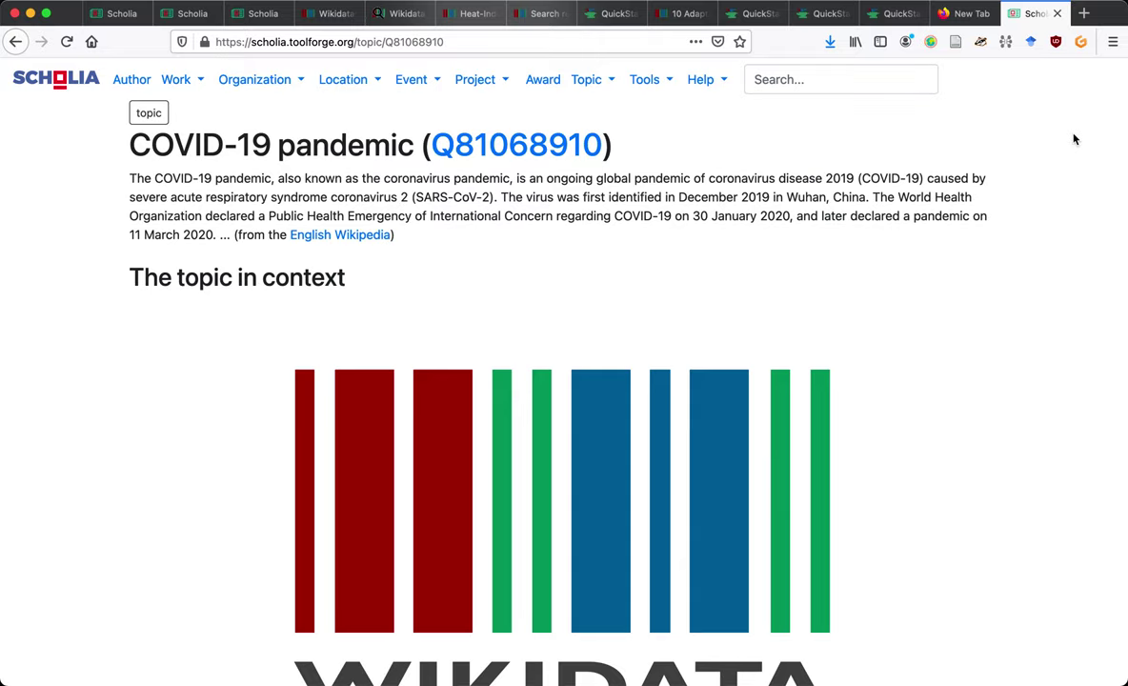
pyautogui.scroll(-3, 1074, 139)
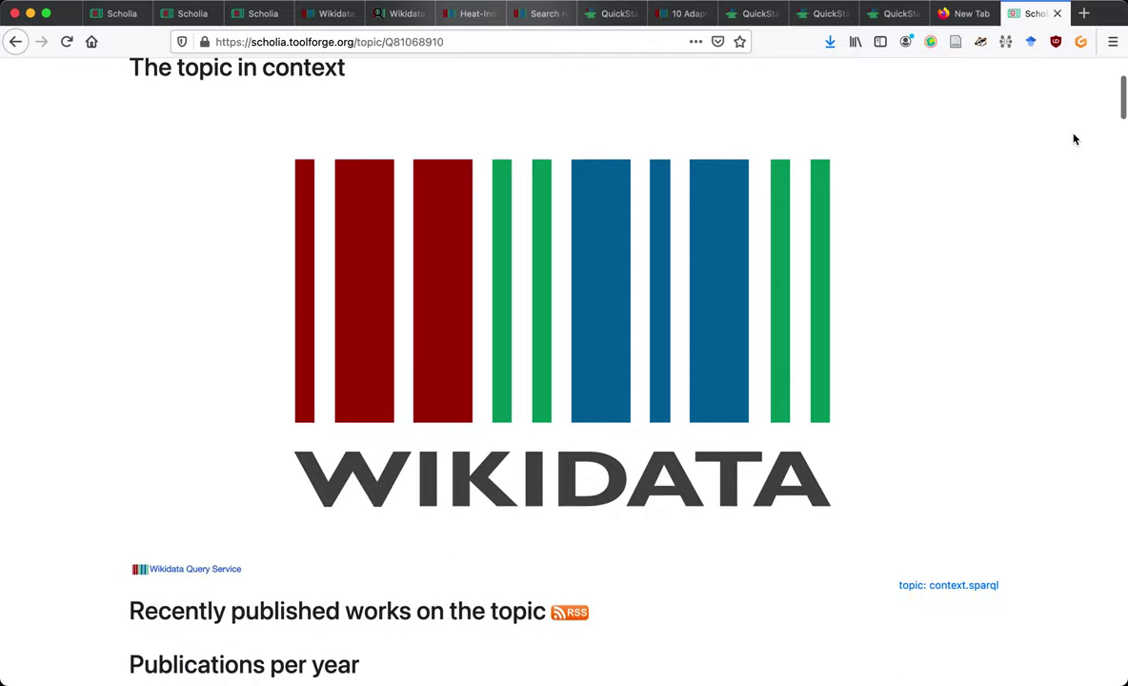
# Look through the COVID-19 pandemic topic page in Scholia, from the topic in context to the authors publishing about the topic.
pyautogui.scroll(-15, 1074, 139)
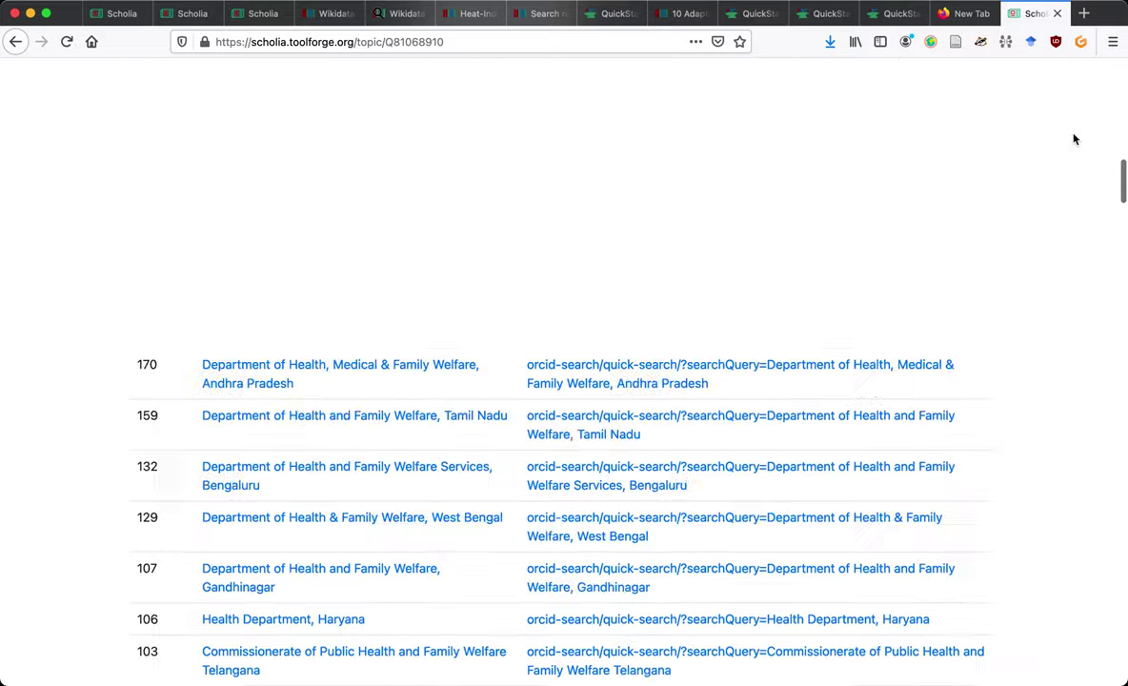
pyautogui.press('Home')
pyautogui.scroll(-2, 1074, 139)
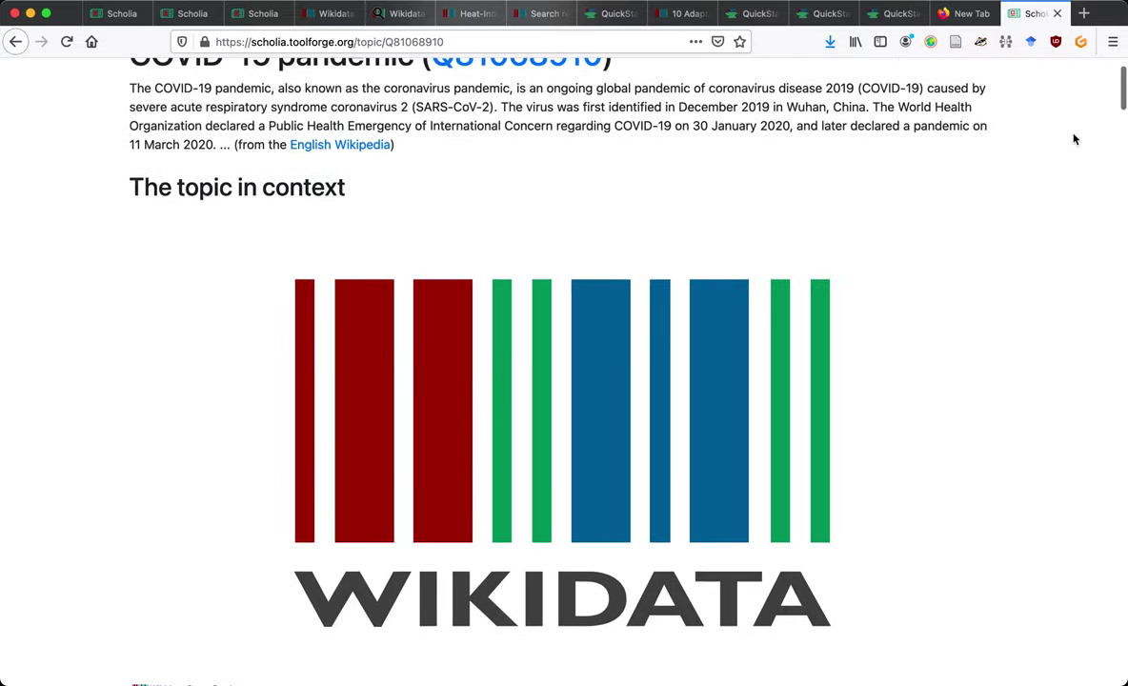
pyautogui.scroll(-3, 1074, 139)
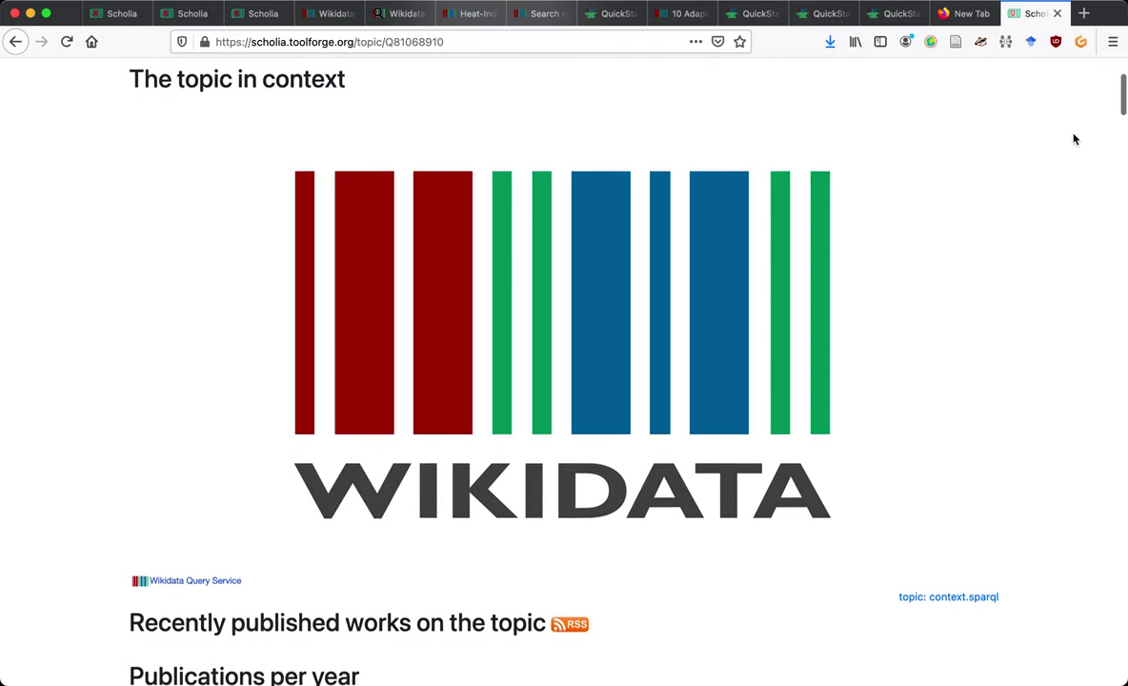
pyautogui.scroll(-7, 1074, 139)
pyautogui.scroll(-5, 1074, 139)
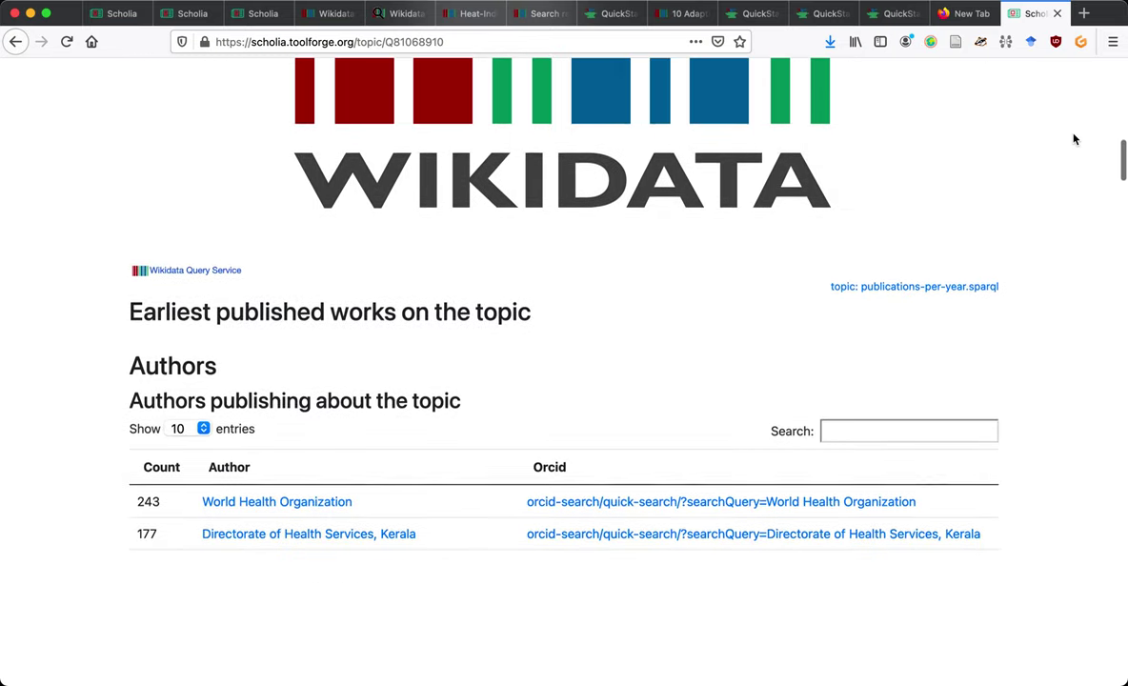
pyautogui.scroll(-7, 1074, 139)
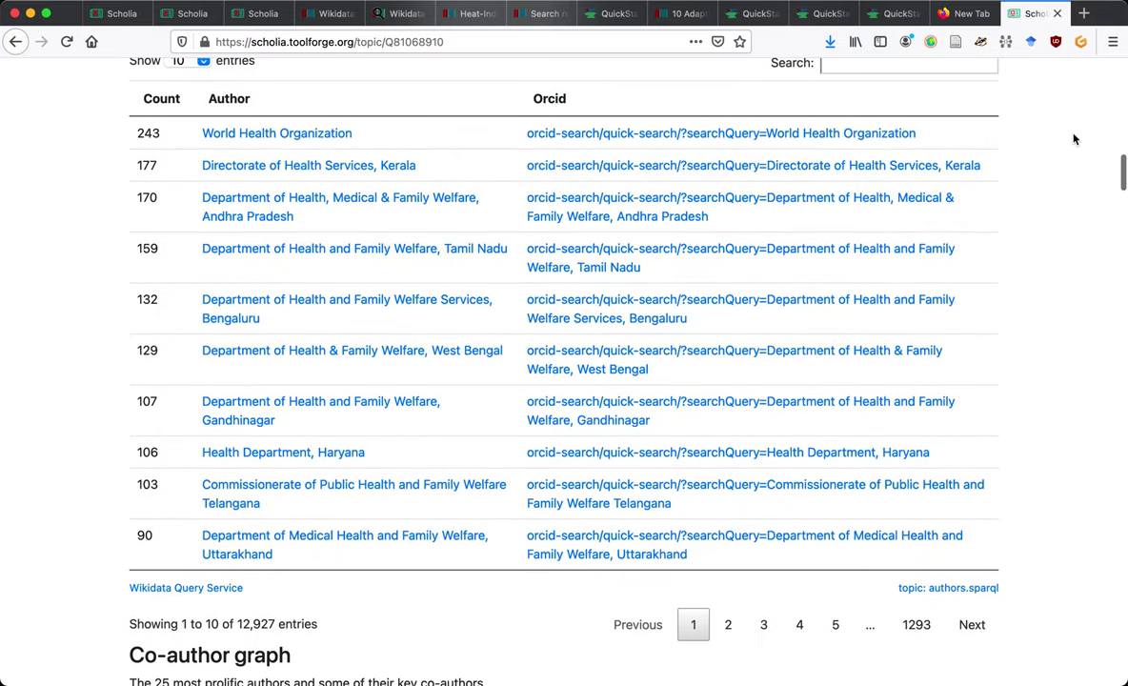
# Reload the COVID-19 pandemic topic page and examine its table of earliest published works.
pyautogui.press('super+r')
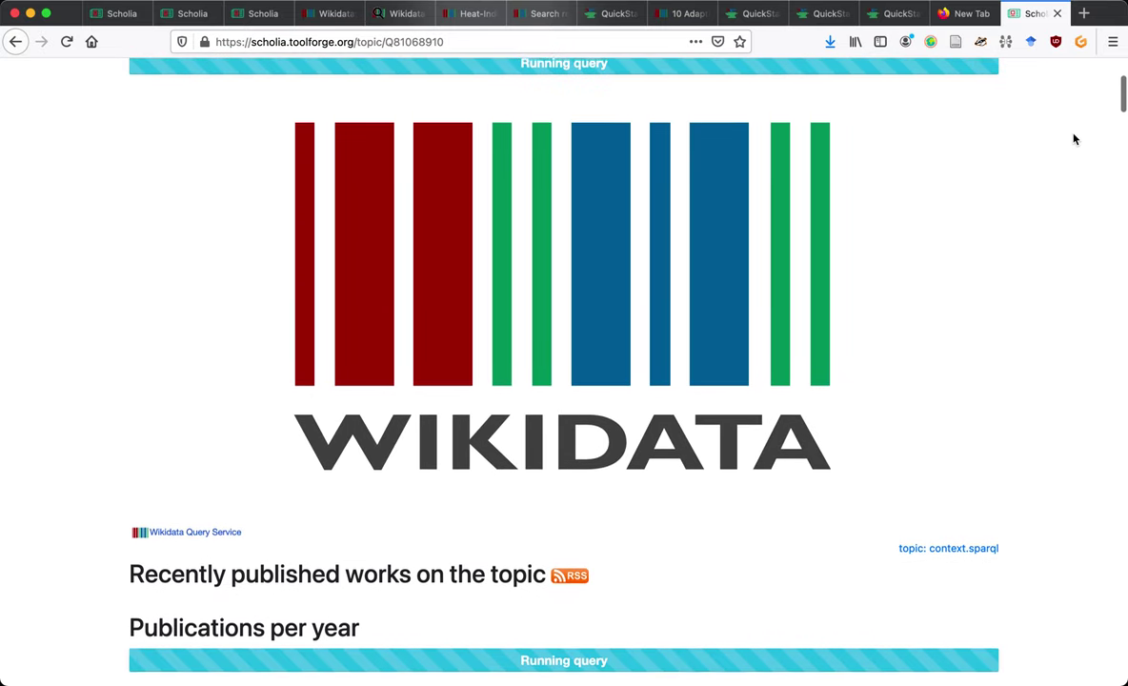
pyautogui.scroll(5, 1074, 139)
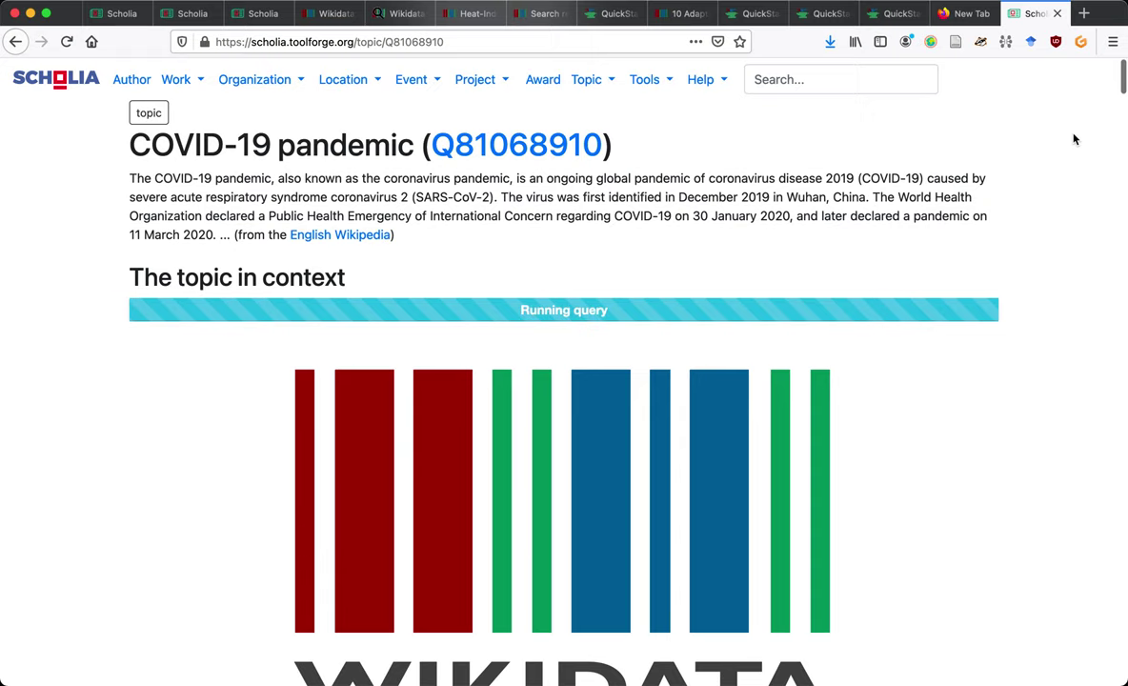
pyautogui.scroll(-4, 1074, 139)
pyautogui.scroll(-15, 1074, 139)
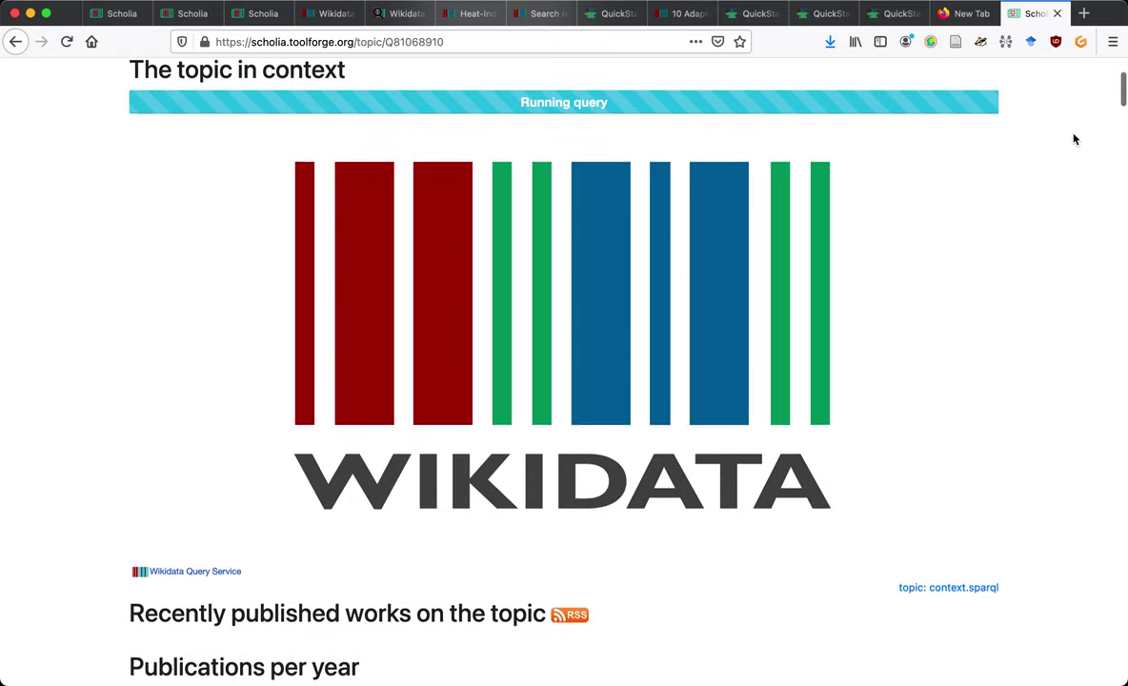
pyautogui.scroll(-9, 1074, 139)
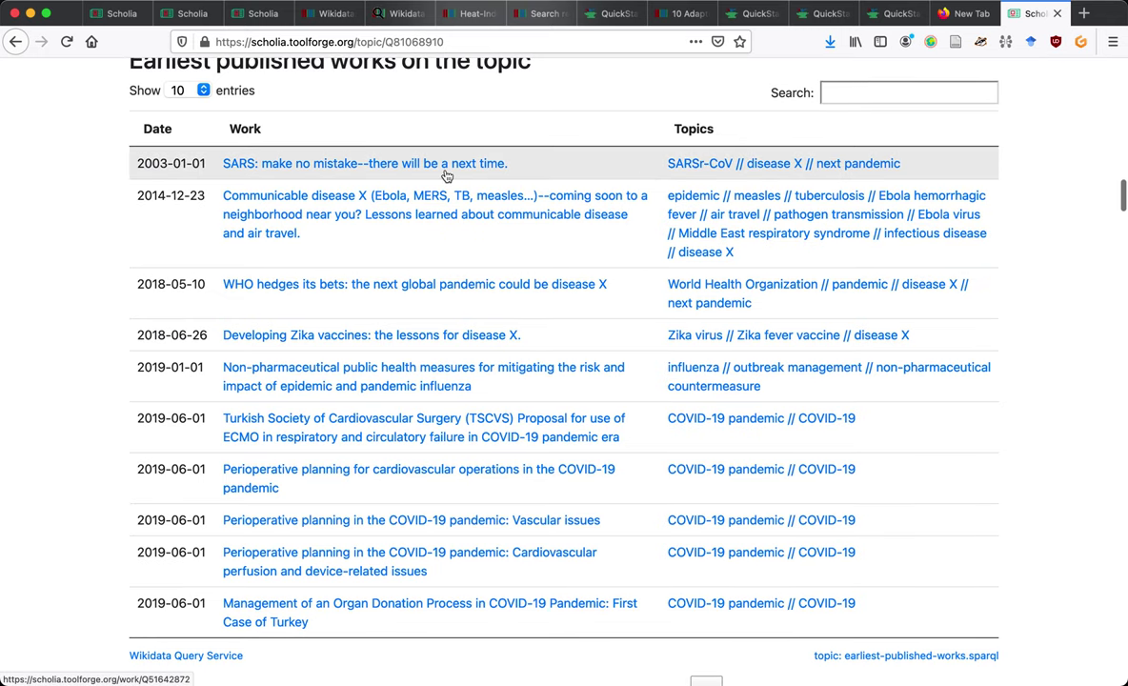
pyautogui.scroll(2, 446, 177)
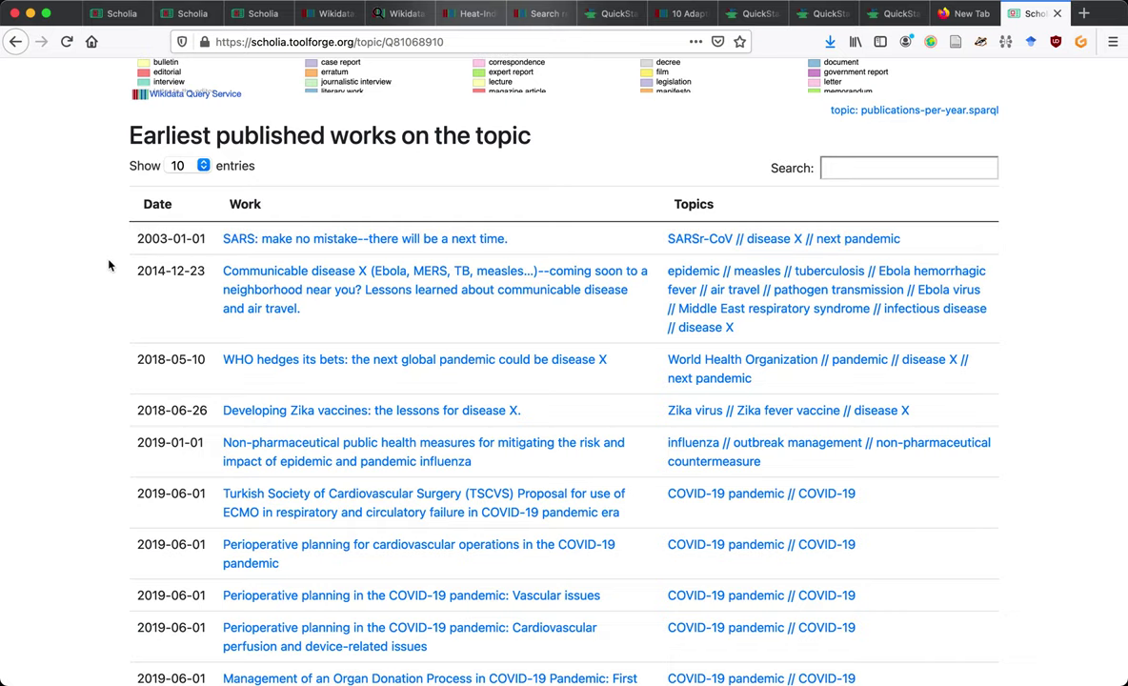
# Examine the topic-in-context graph of the COVID-19 pandemic page.
pyautogui.scroll(10, 101, 264)
pyautogui.scroll(15, 101, 269)
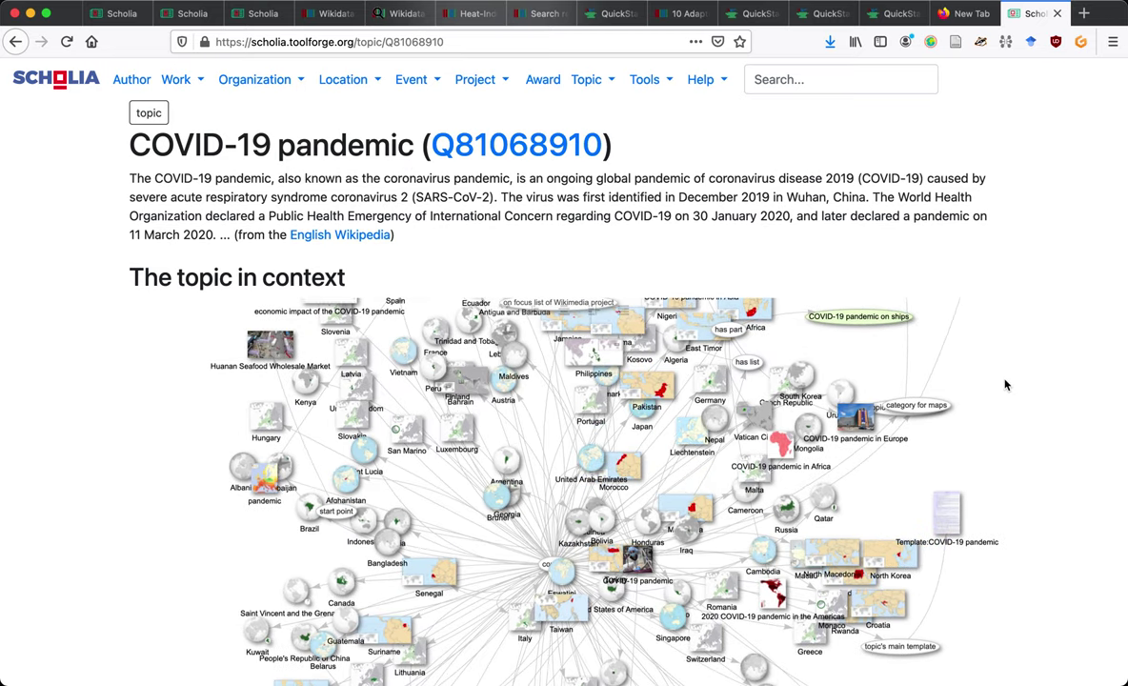
pyautogui.scroll(-1, 1046, 486)
pyautogui.scroll(-5, 1045, 488)
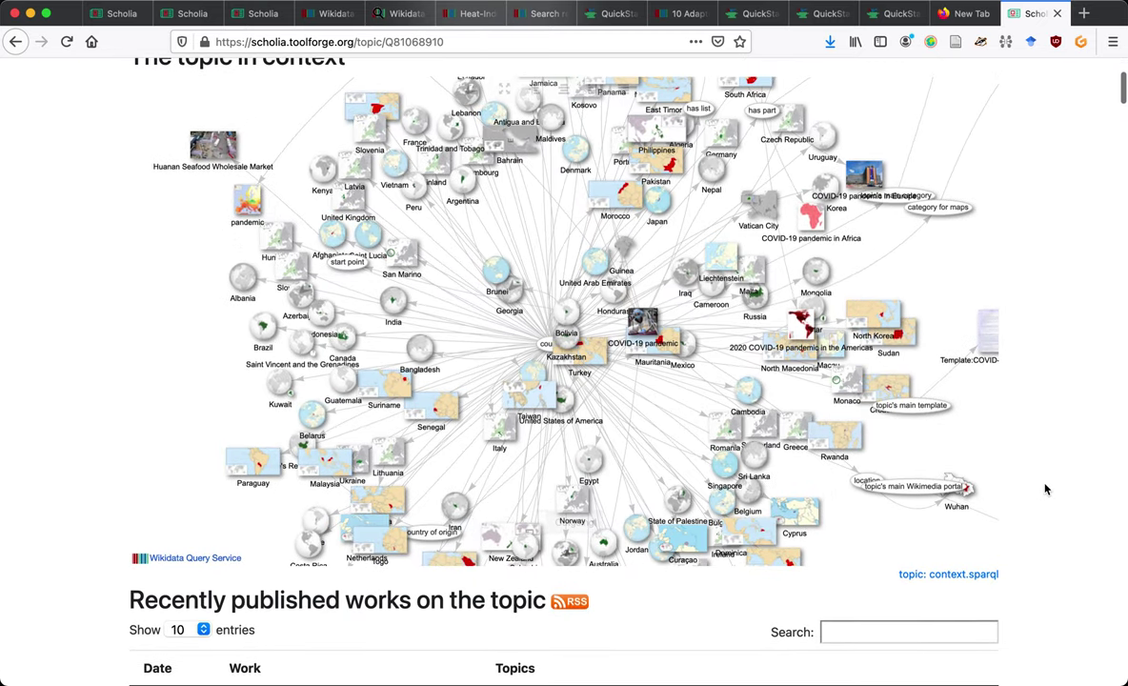
pyautogui.scroll(4, 1045, 488)
pyautogui.scroll(1, 1045, 488)
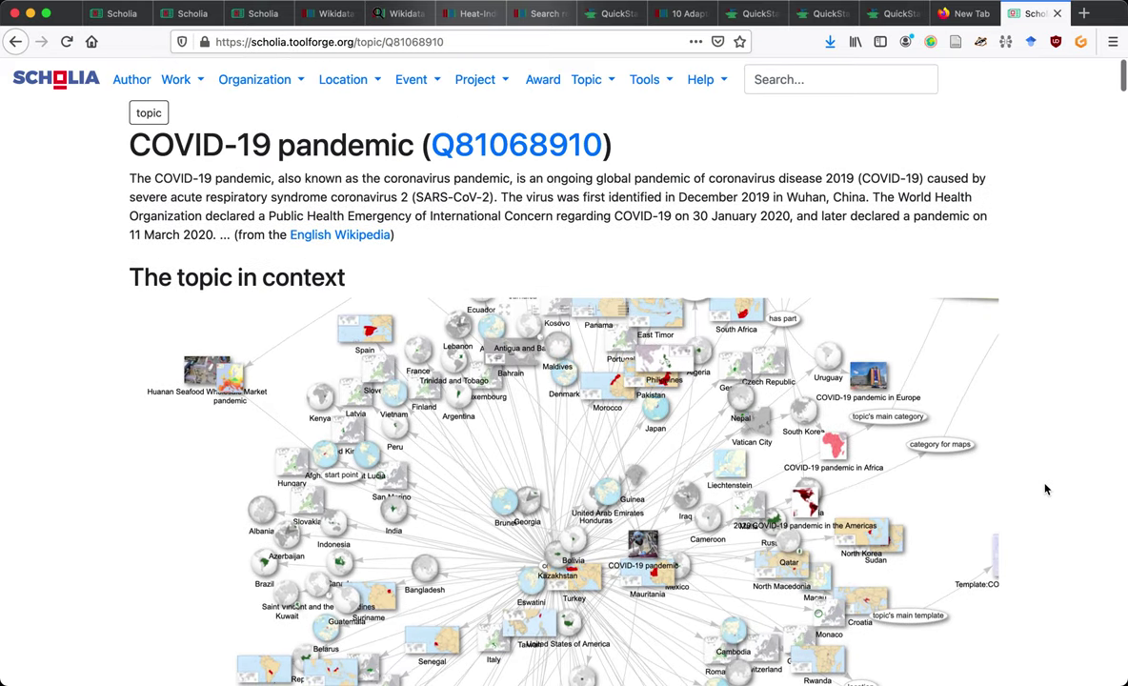
# Close the COVID-19 pandemic Scholia page, the drafted batch description page and the empty tab, ending on the vitrification batch page.
pyautogui.press('super+w')
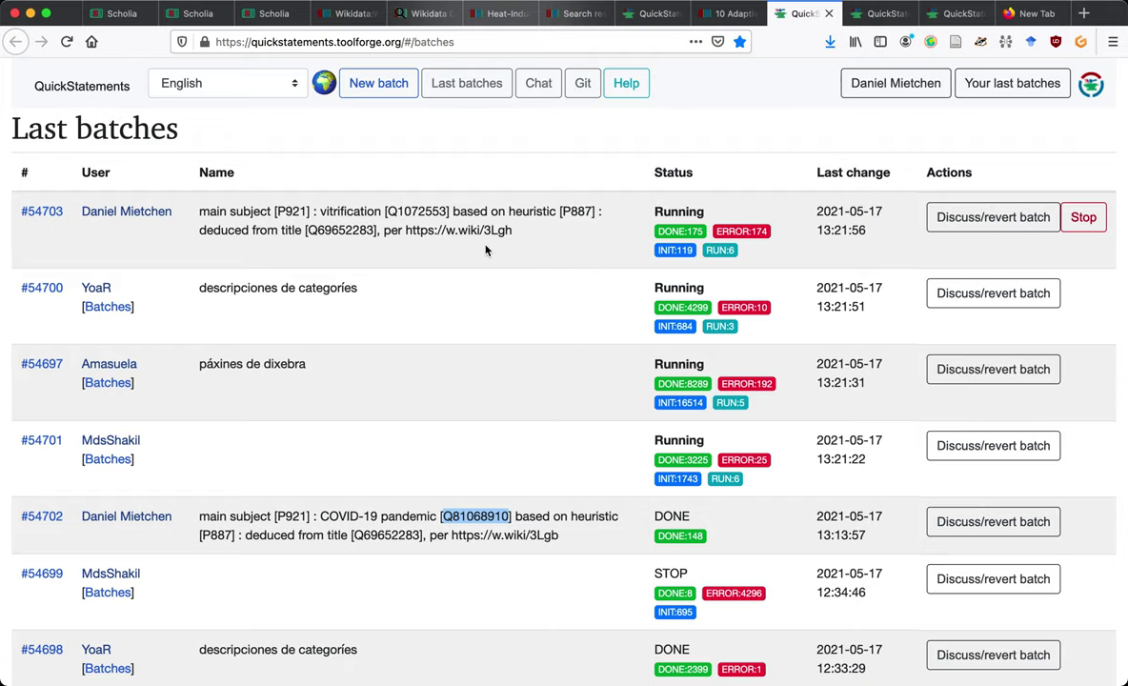
pyautogui.hotkey('ctrl', 'Tab')
pyautogui.hotkey('ctrl', 'Tab')
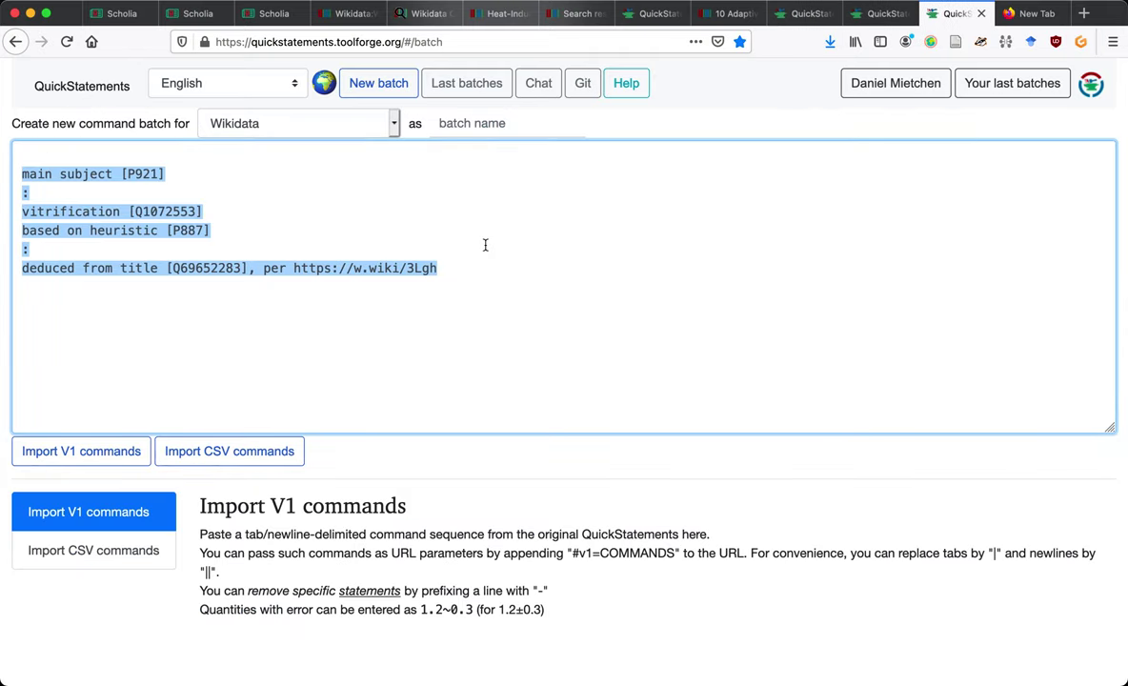
pyautogui.hotkey('ctrl', 'w')
pyautogui.hotkey('ctrl', 'w')
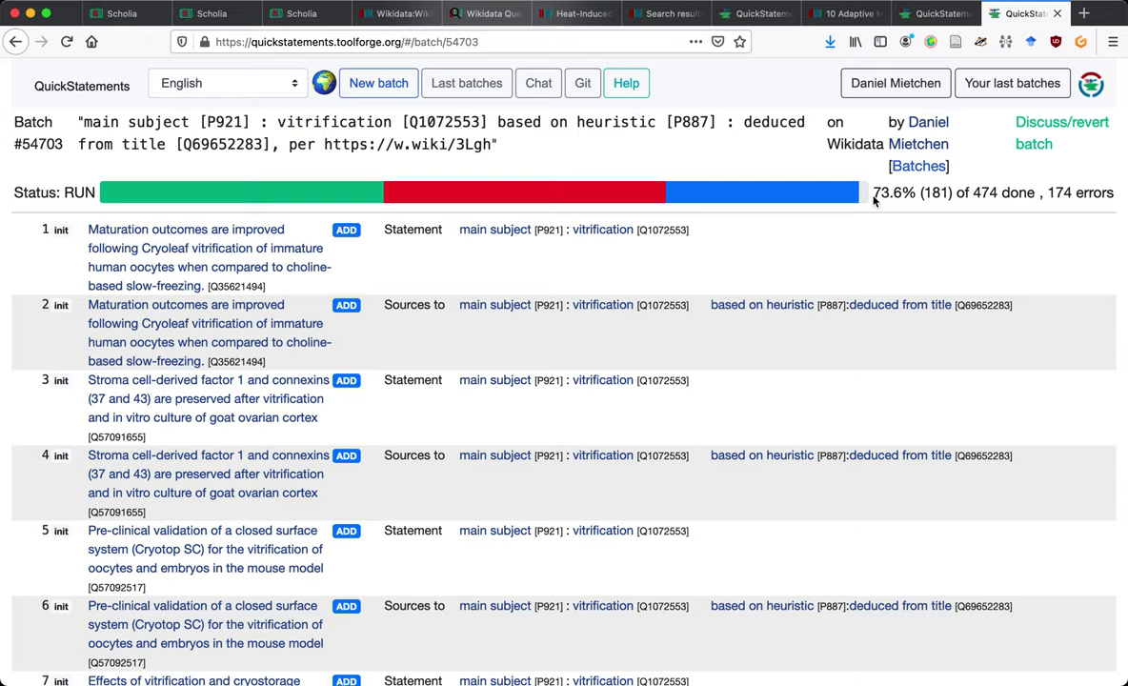
# Check the vitrification batch's progress and errors in both the last batches list and its own batch page.
pyautogui.hotkey('ctrl', 'shift', 'Tab')
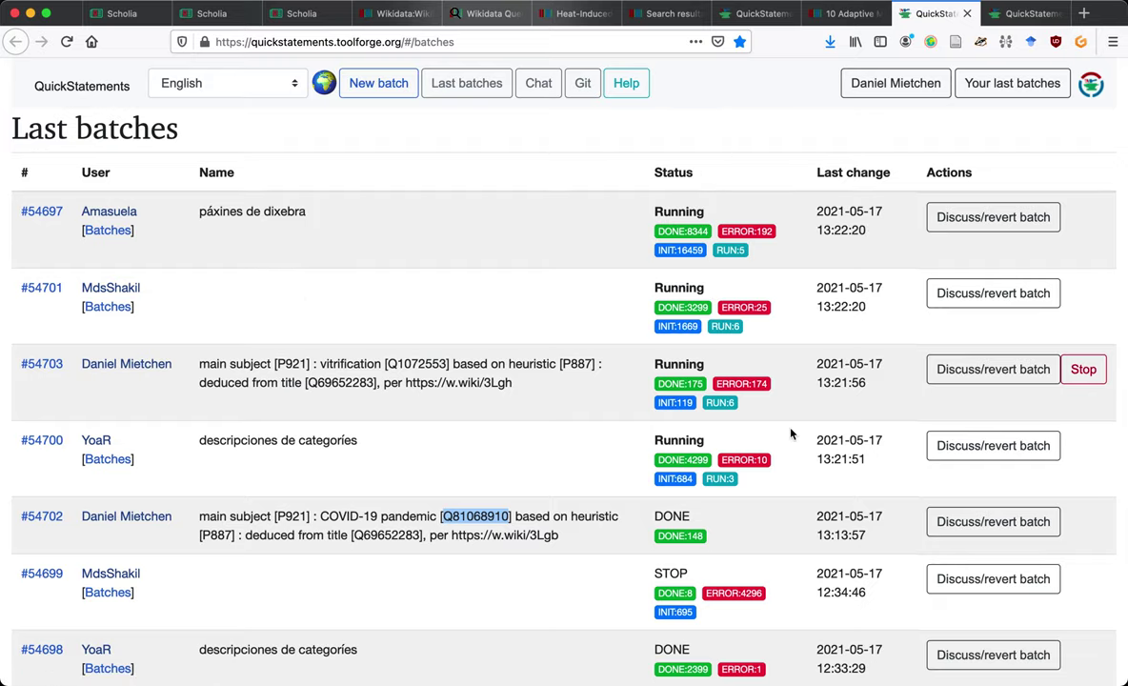
pyautogui.hotkey('ctrl', 'Tab')
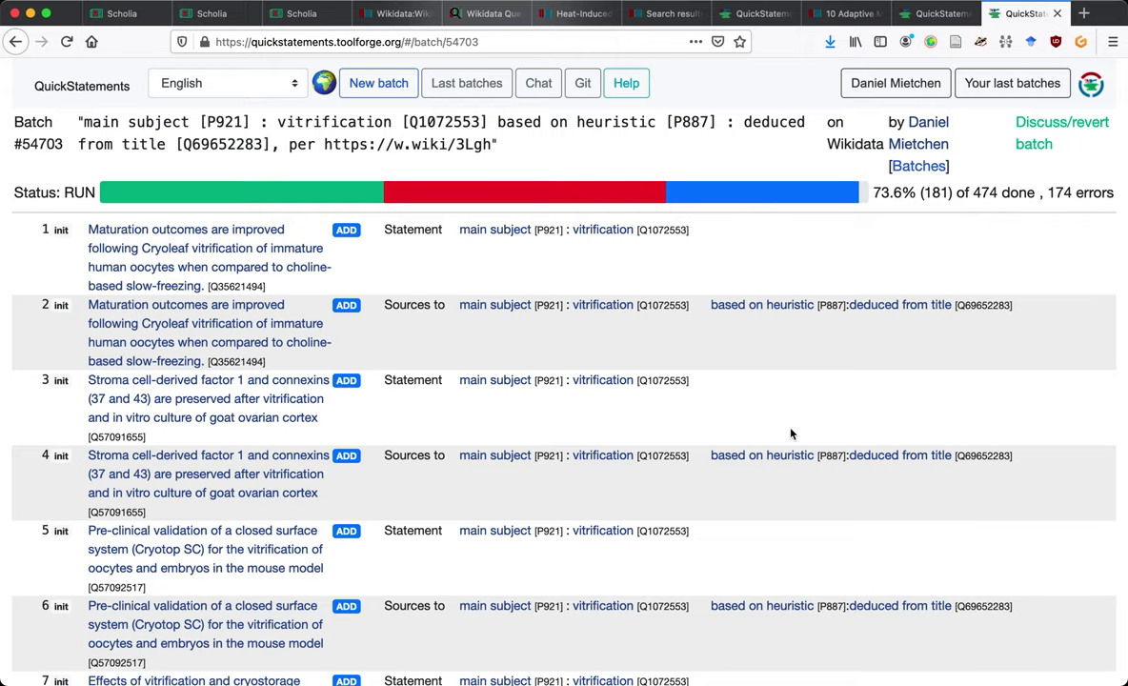
pyautogui.hotkey('ctrl', 'shift', 'Tab')
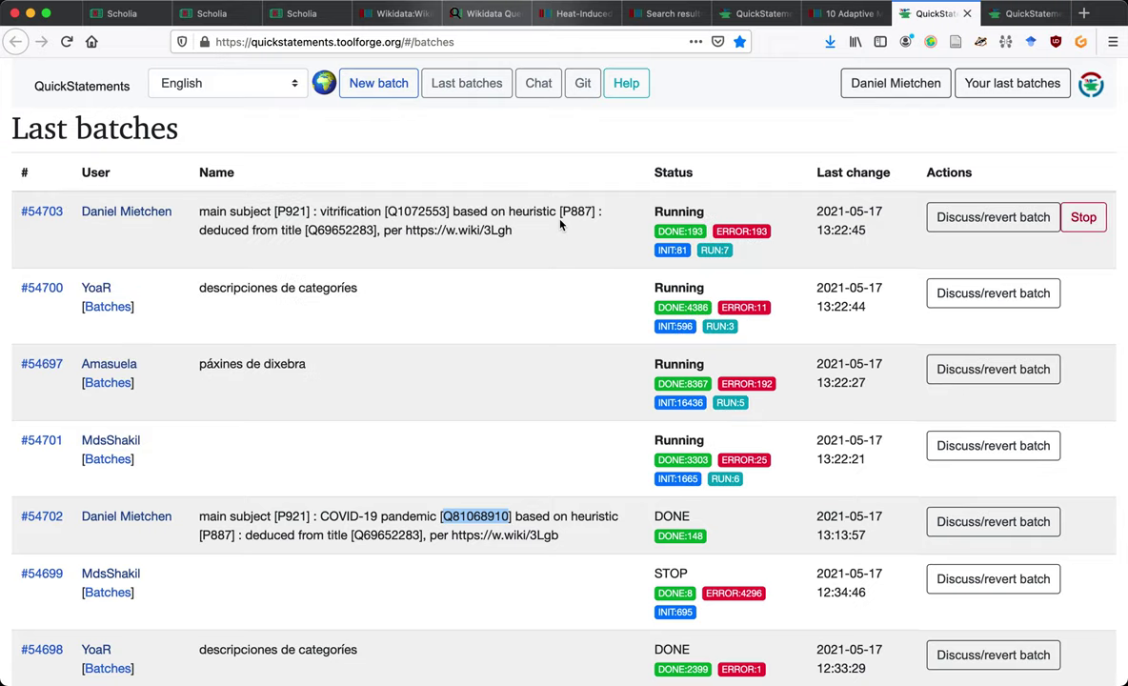
pyautogui.hotkey('ctrl', 'Tab')
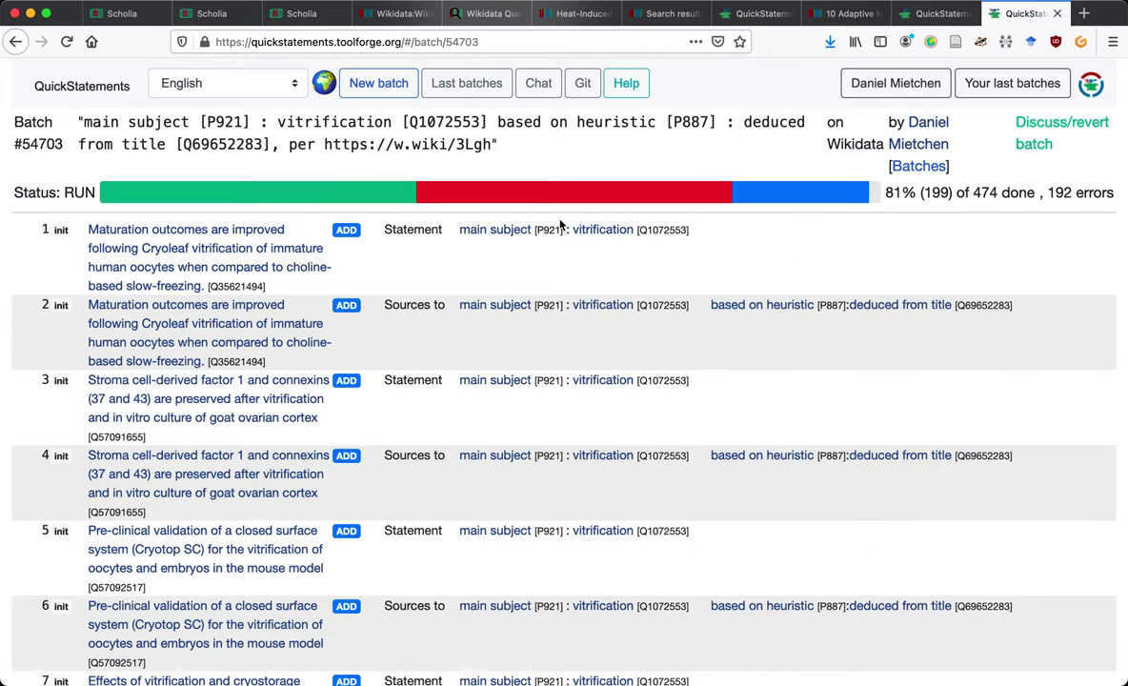
pyautogui.hotkey('ctrl', 'shift', 'Tab')
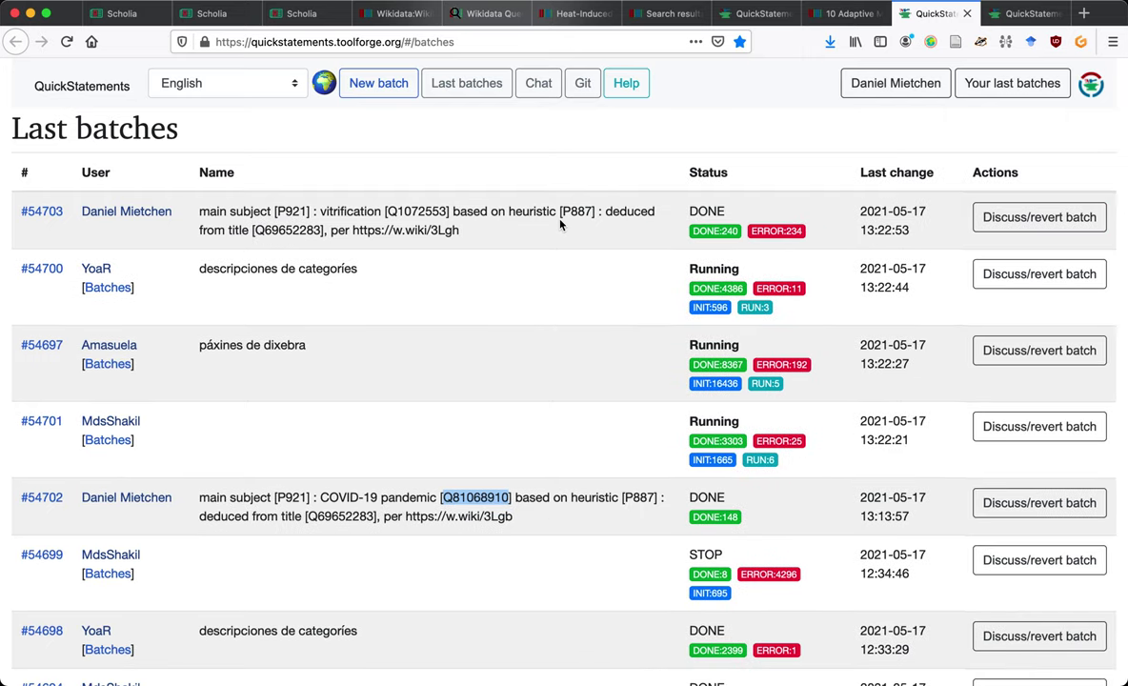
pyautogui.hotkey('ctrl', 'Tab')
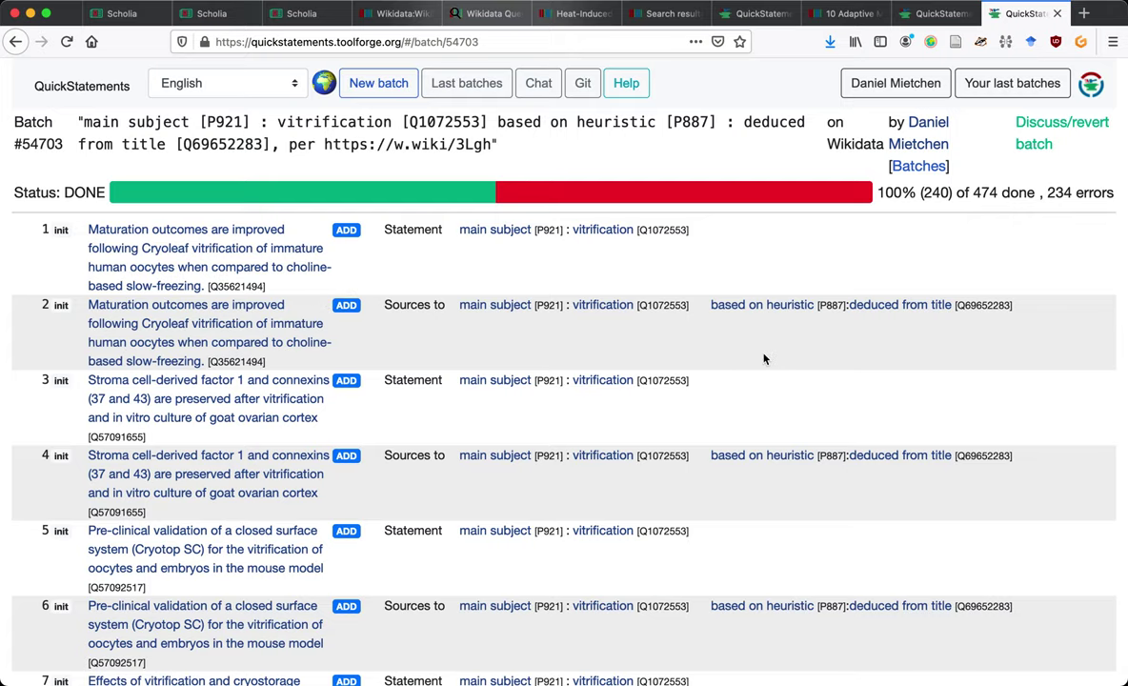
# Reset the errors of the vitrification batch so its failed commands run again, and check the rerun's progress.
pyautogui.scroll(-5, 763, 358)
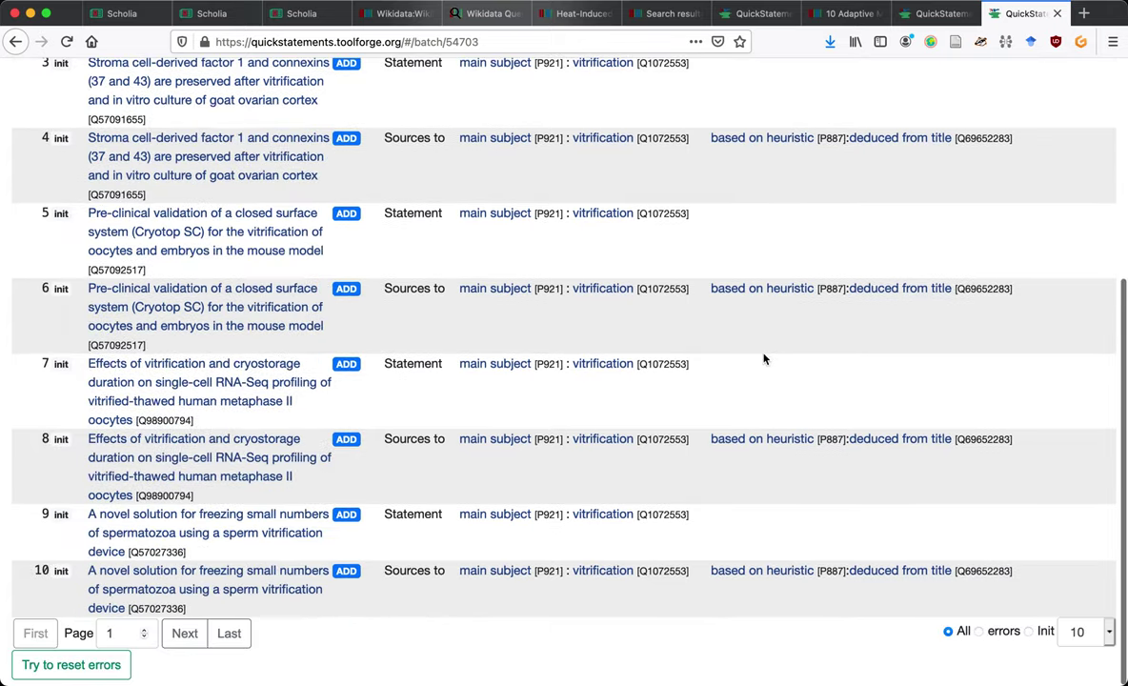
pyautogui.click(67, 665)
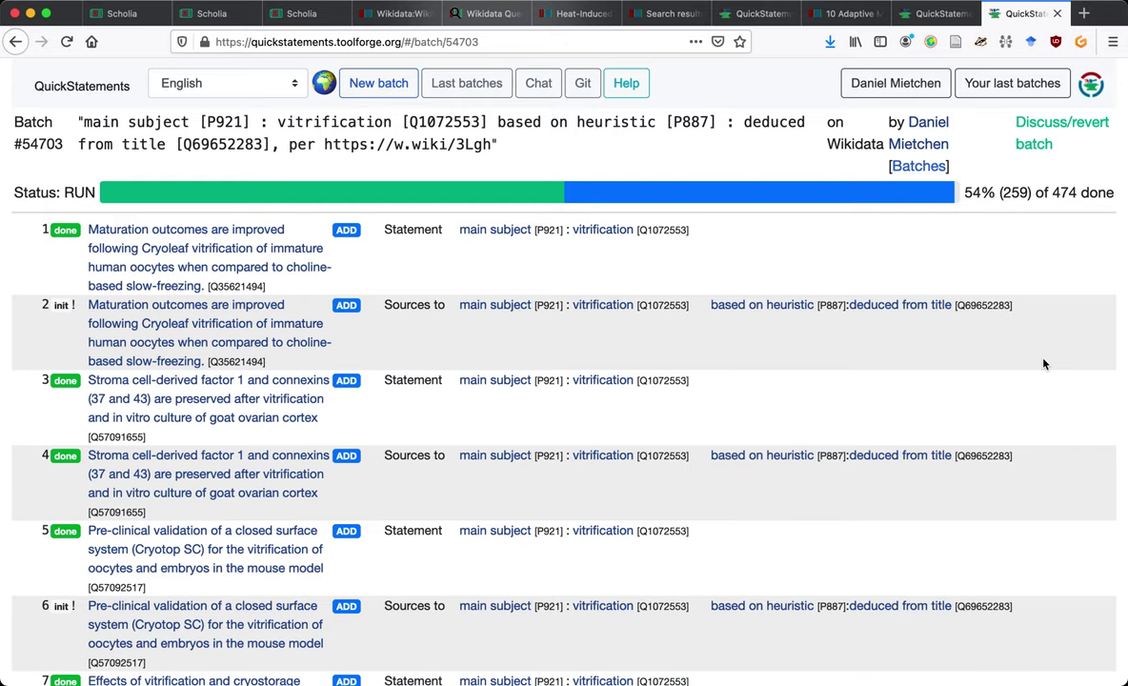
pyautogui.scroll(-5, 1043, 364)
pyautogui.scroll(5, 1043, 364)
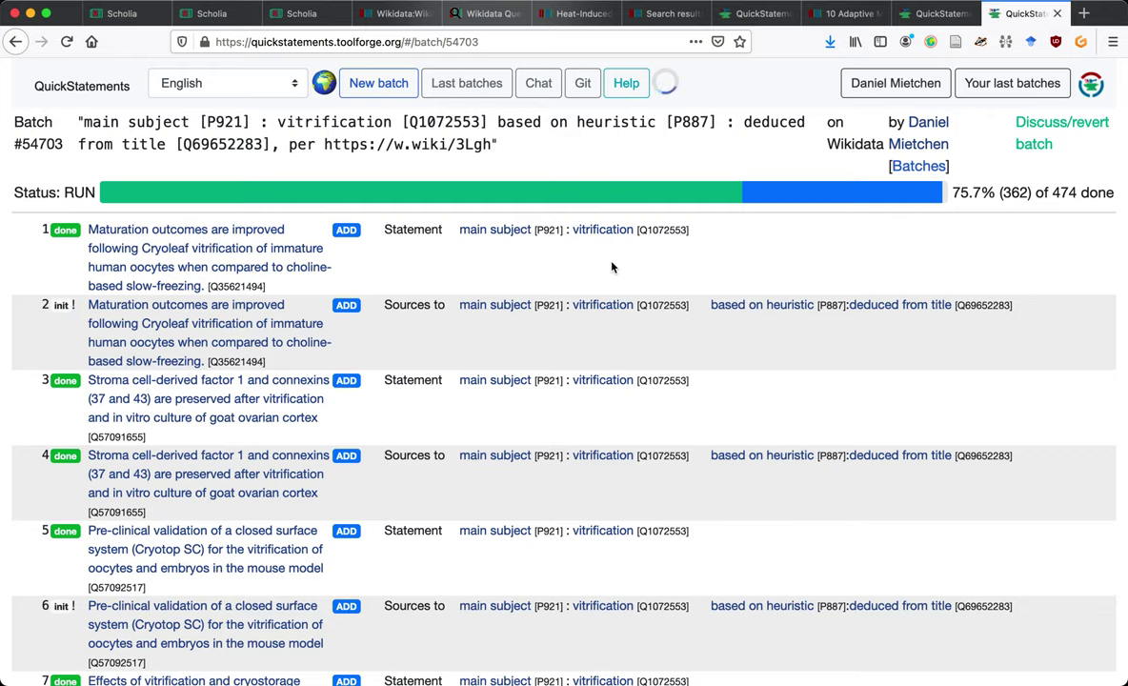
# Capture the full vitrification (Q1072553) topic page in Scholia as a screenshot, dismiss the find bar and download the image.
pyautogui.hotkey('ctrl', 'Tab')
pyautogui.hotkey('ctrl', 'Tab')
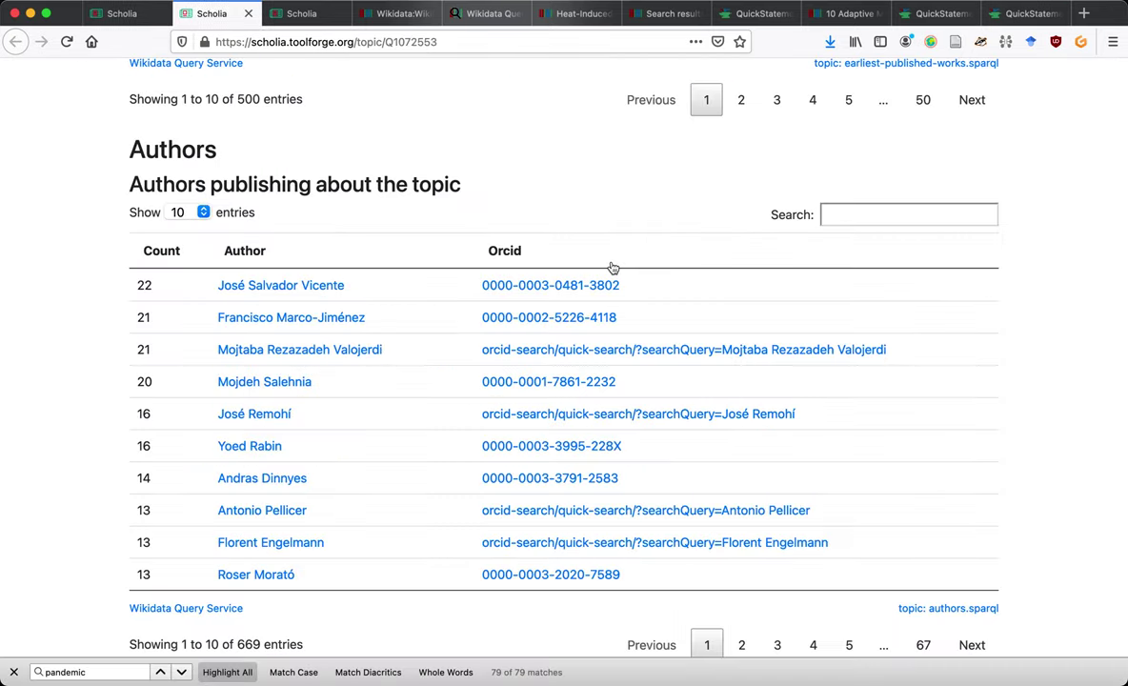
pyautogui.click(1072, 331)
pyautogui.hotkey('ctrl', 'r')
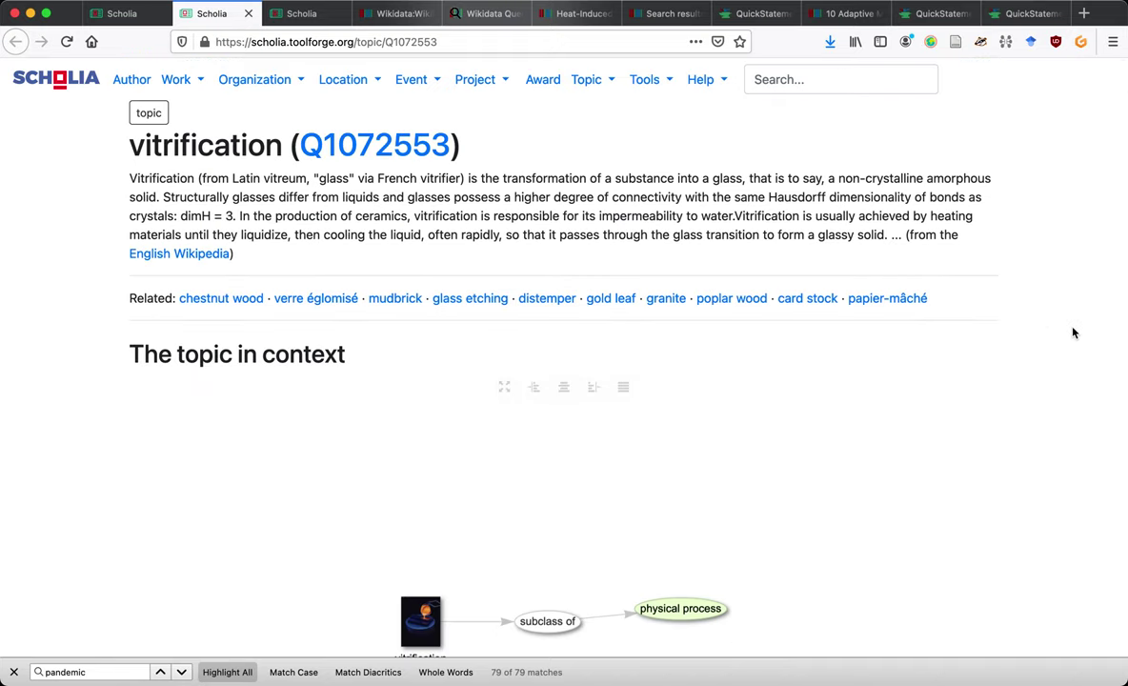
pyautogui.hotkey('ctrl', 'shift', 's')
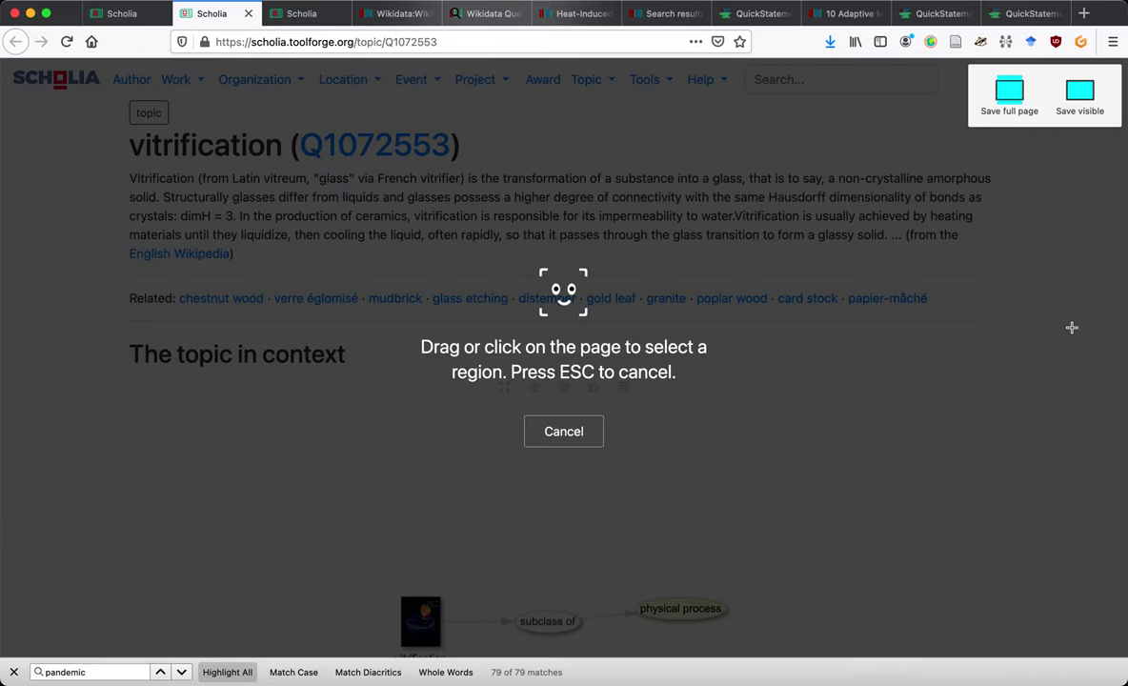
pyautogui.click(1010, 105)
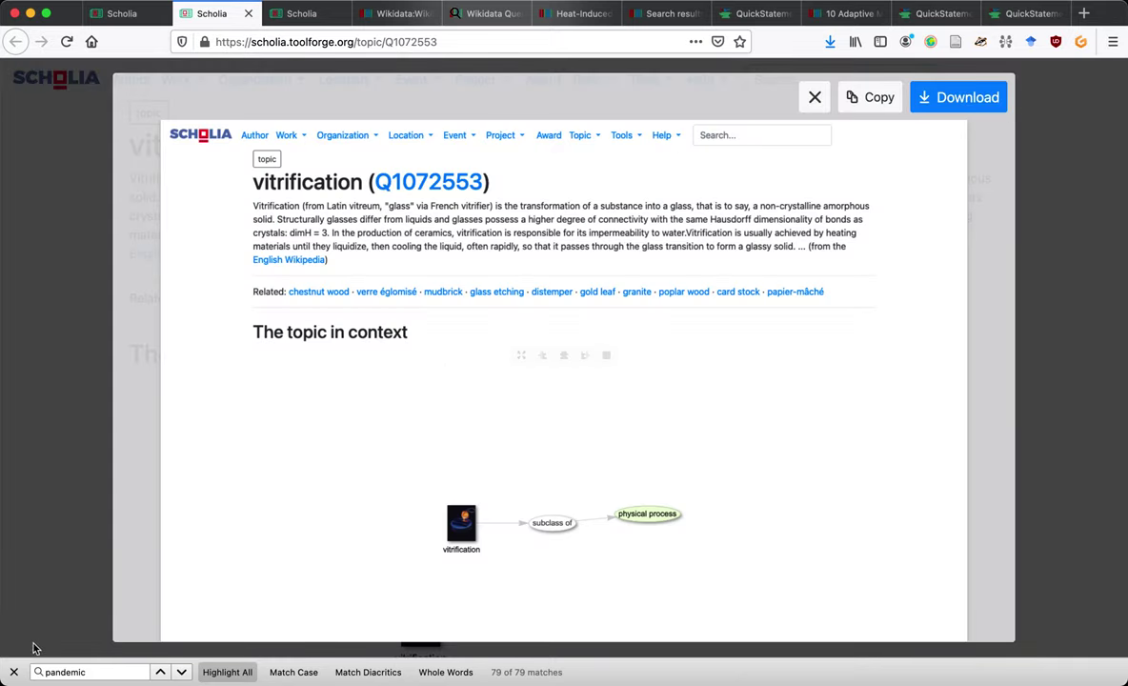
pyautogui.click(14, 673)
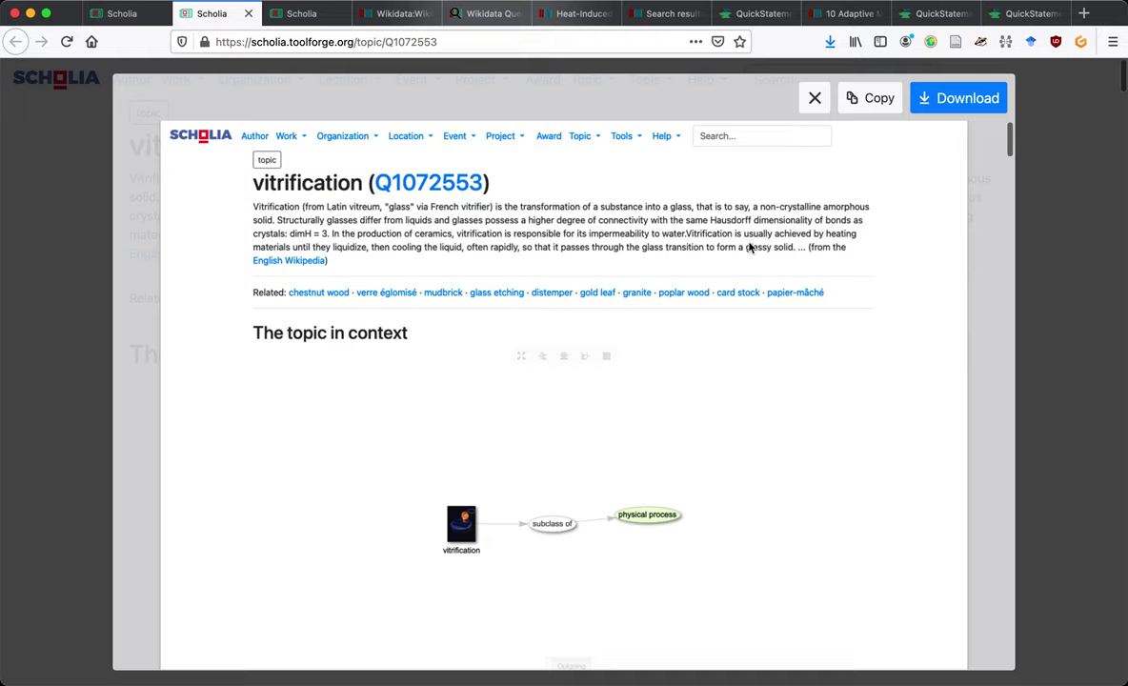
pyautogui.click(949, 101)
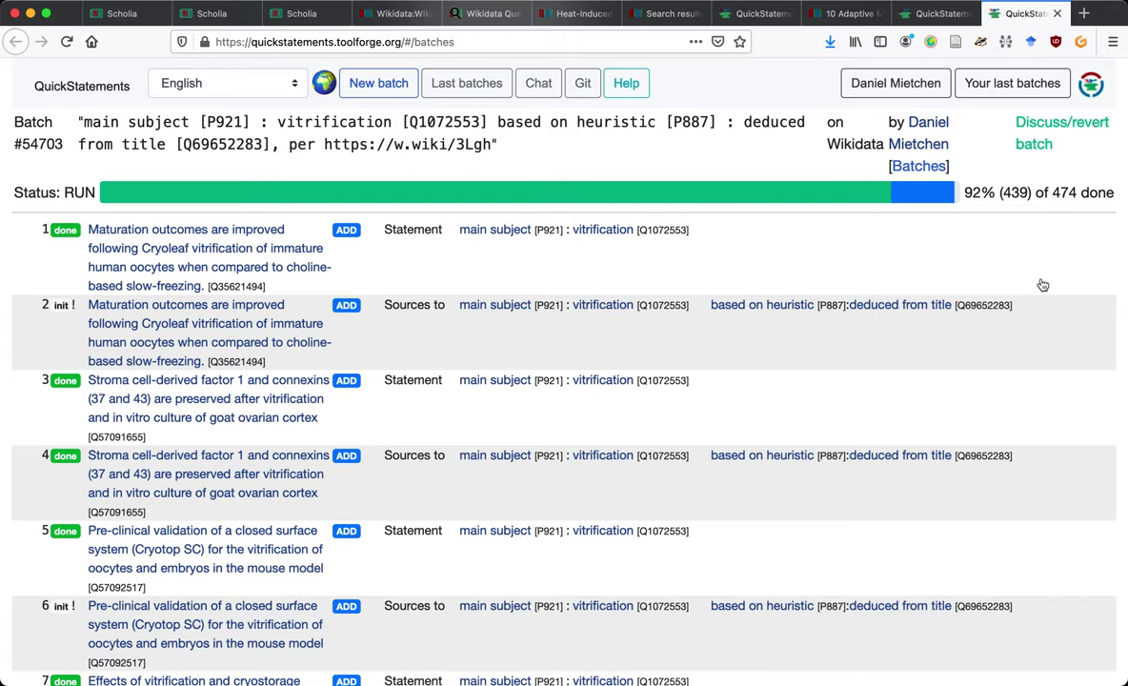
# Close the Wikidata item page "10 Adaptive Measures for Public Places" and the COVID-19 pandemic batch page, ending on the Wikidata search results.
pyautogui.hotkey('ctrl', 'shift', 'Tab')
pyautogui.hotkey('ctrl', 'shift', 'Tab')
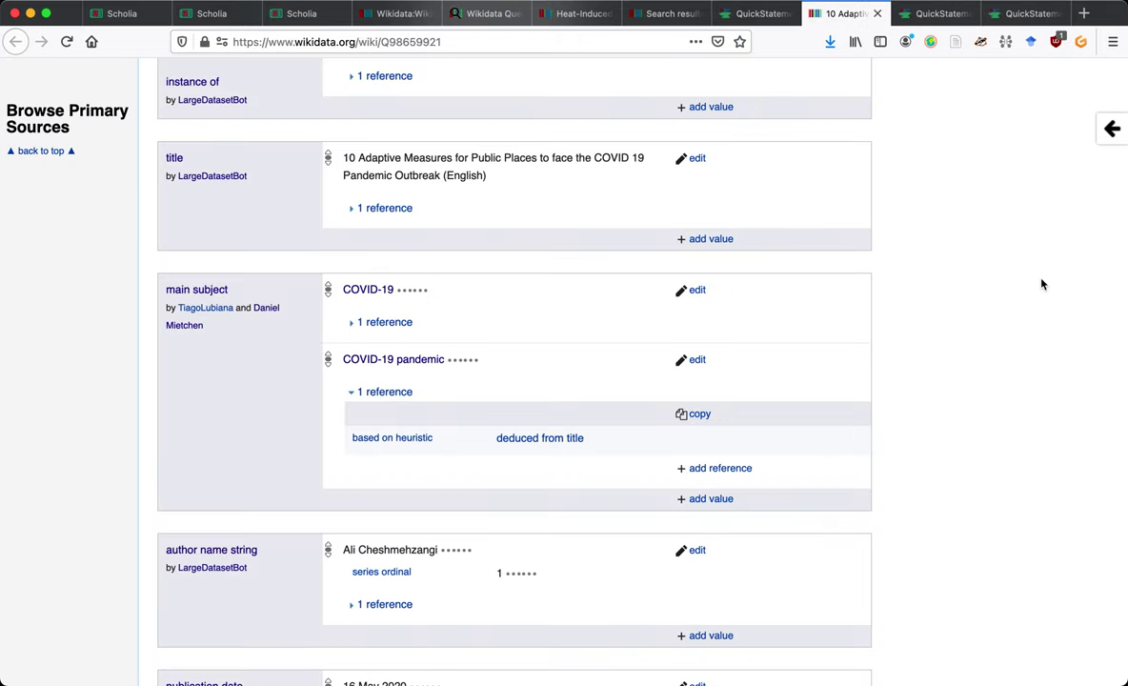
pyautogui.hotkey('ctrl', 'w')
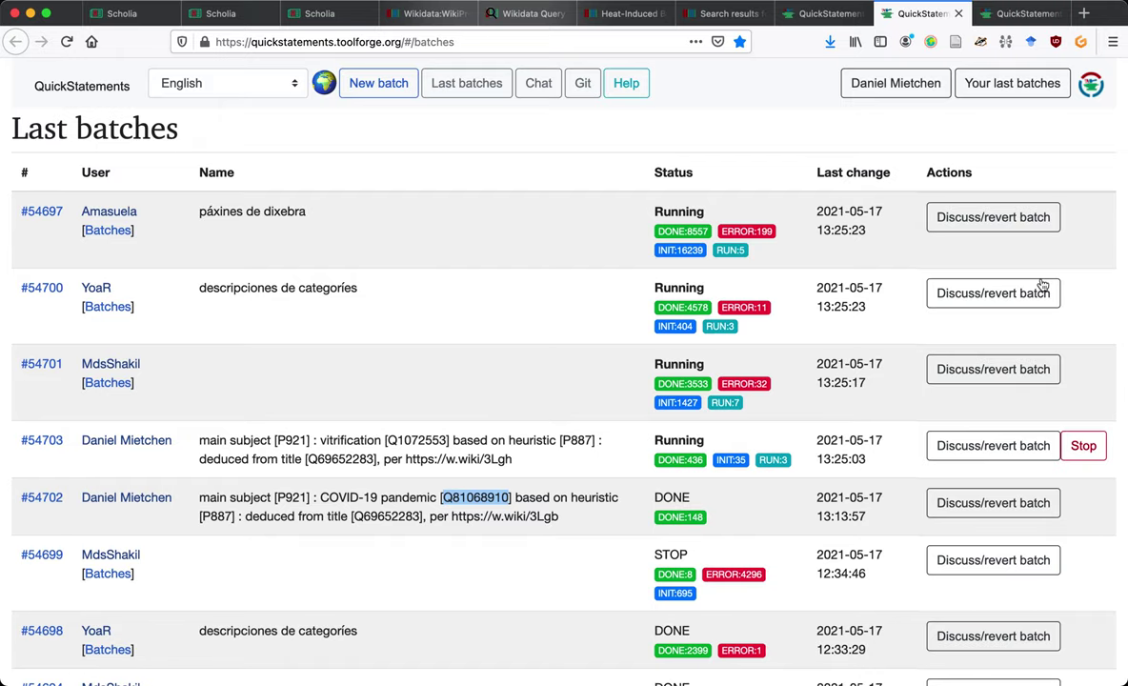
pyautogui.hotkey('ctrl', 'shift', 'Tab')
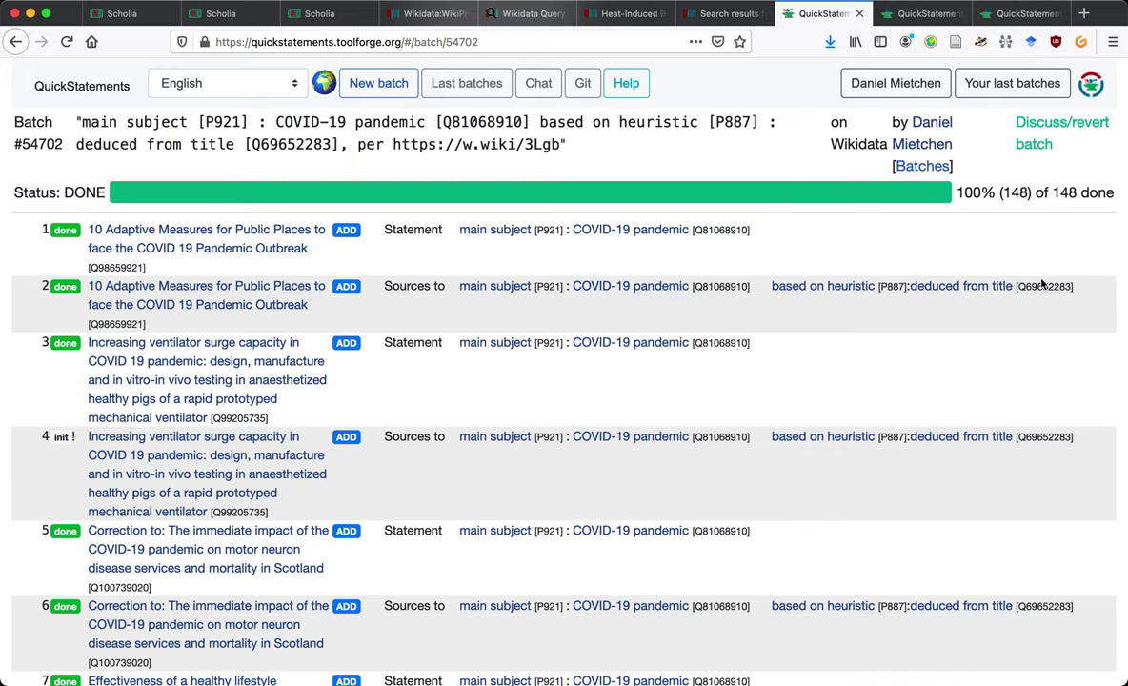
pyautogui.hotkey('ctrl', 'Tab')
pyautogui.hotkey('ctrl', 'shift', 'Tab')
pyautogui.hotkey('ctrl', 'shift', 'Tab')
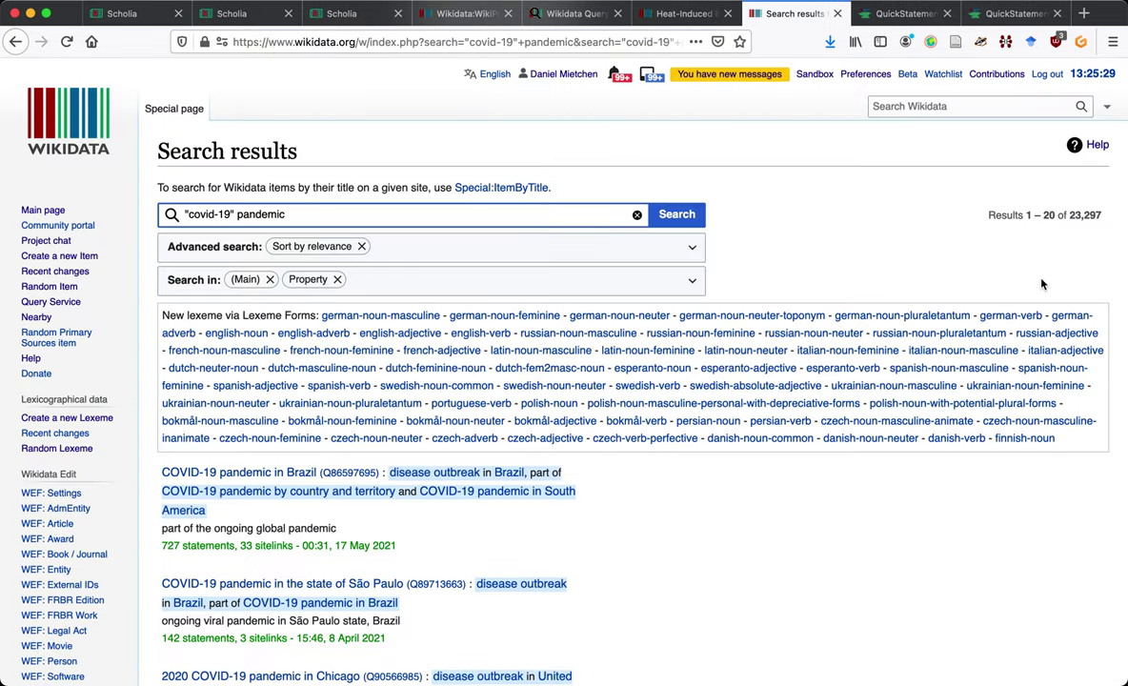
# Close the Wikidata search results for the COVID-19 pandemic and check the vitrification batch's progress in the batches list and its own batch page.
pyautogui.hotkey('ctrl', 'w')
pyautogui.hotkey('ctrl', 'shift', 'Tab')
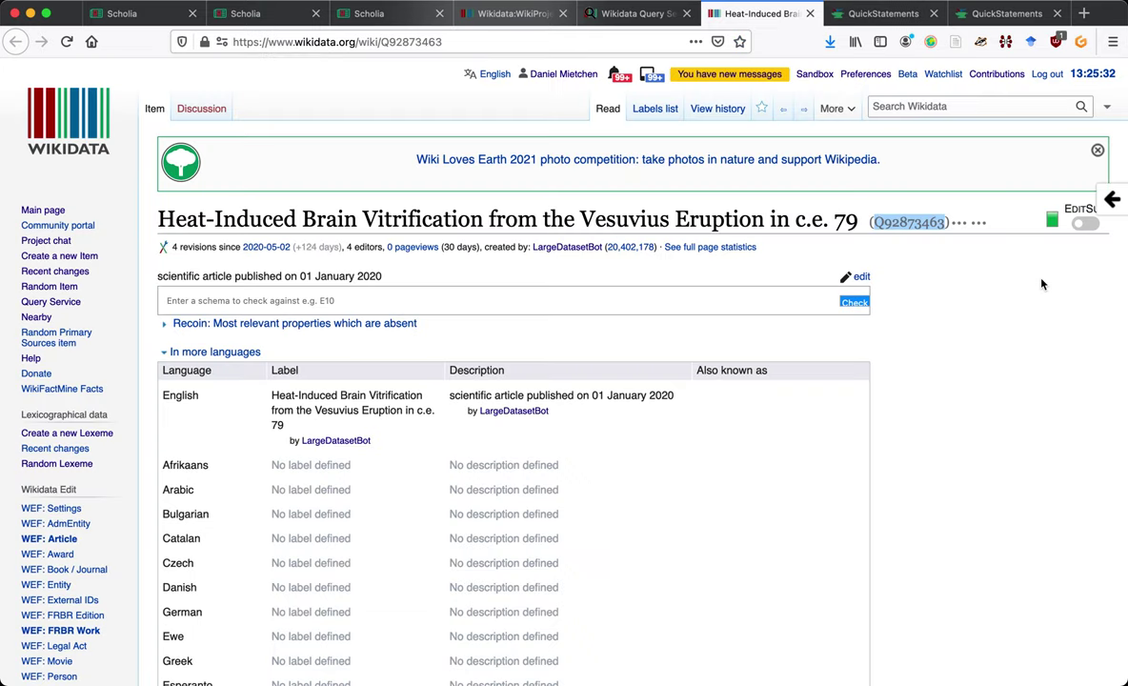
pyautogui.hotkey('ctrl', 'Tab')
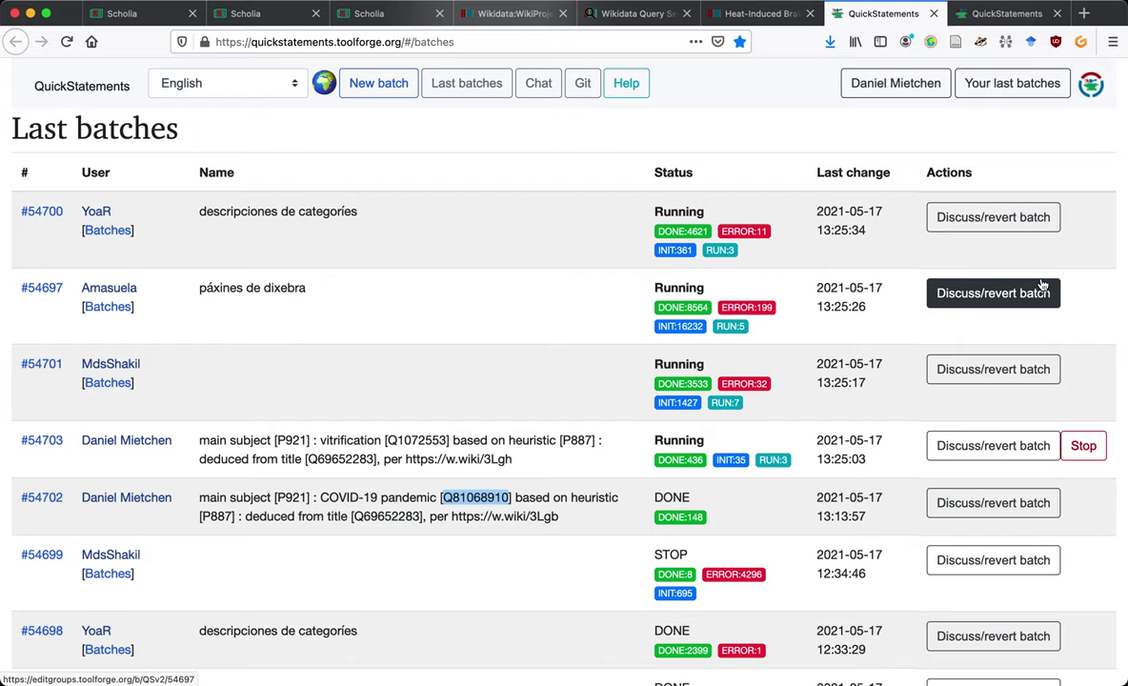
pyautogui.hotkey('ctrl', 'Tab')
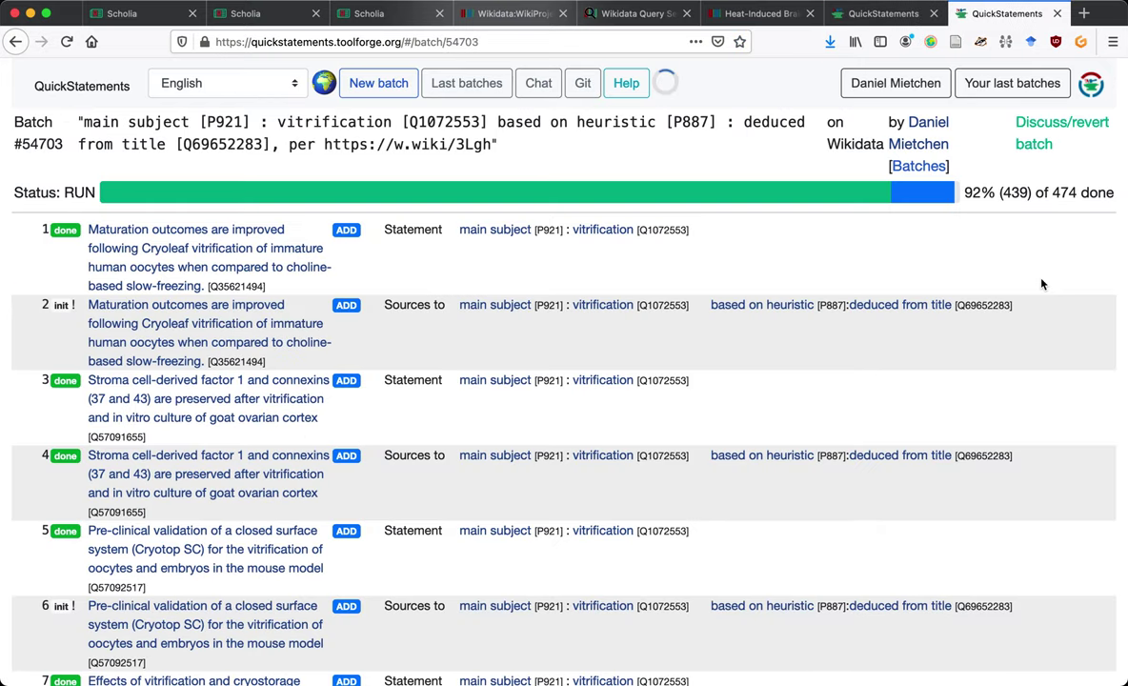
pyautogui.hotkey('ctrl', 'shift', 'Tab')
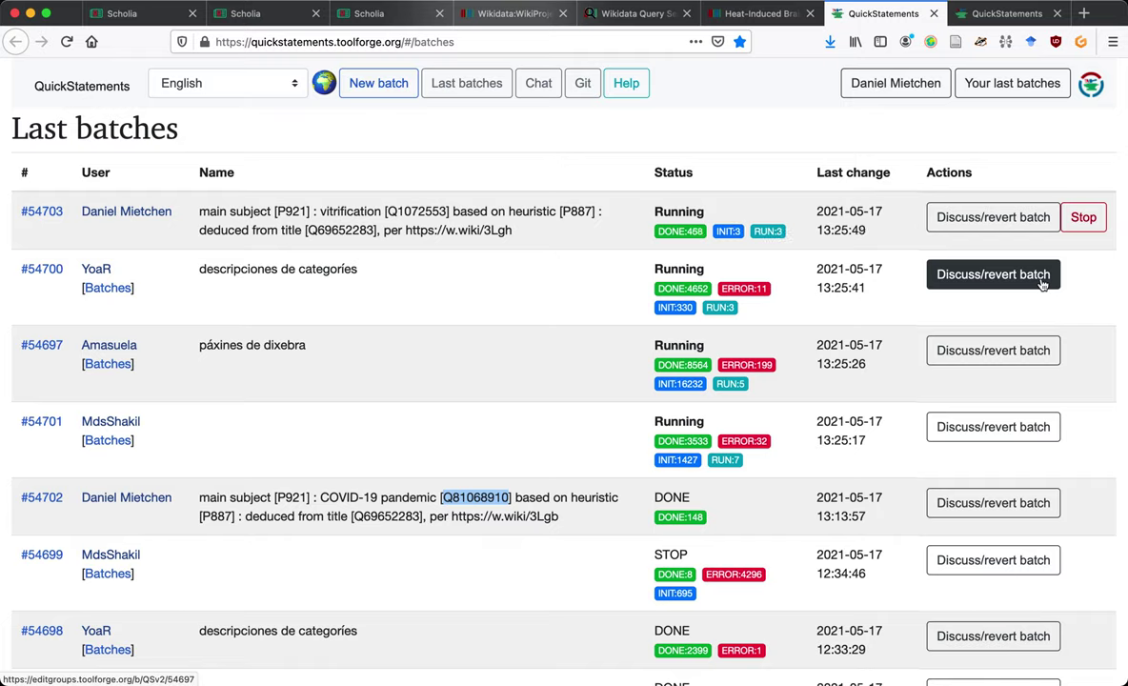
pyautogui.hotkey('ctrl', 'Tab')
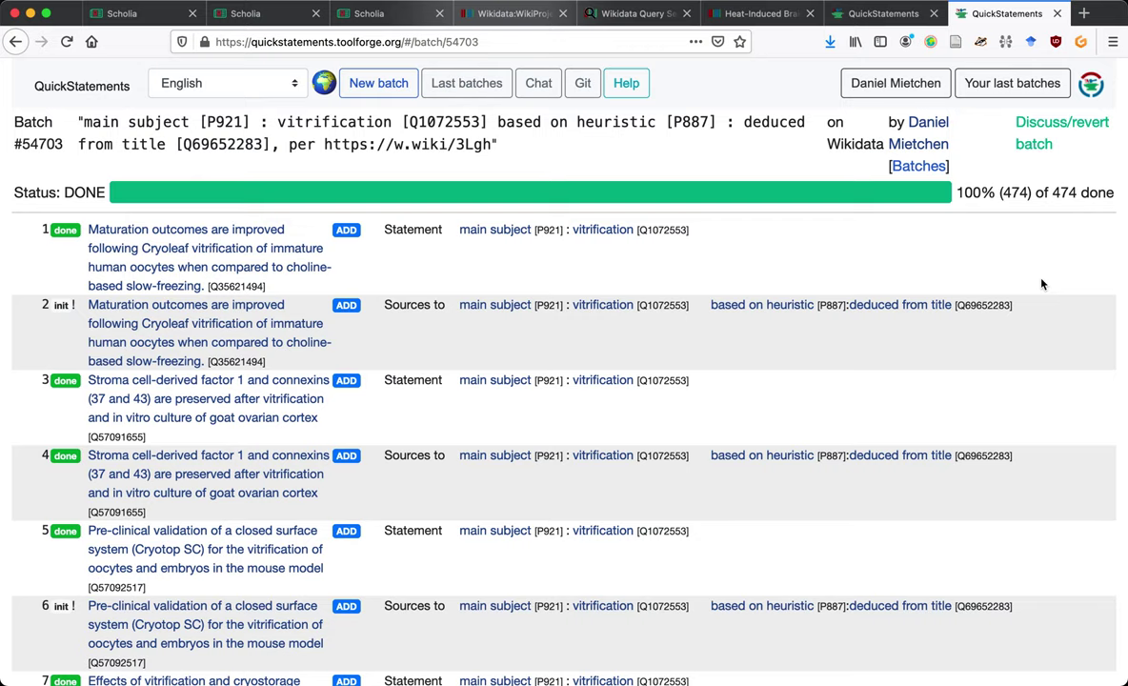
# Close the Scholia home page holding the "vitrific" search, leaving the vitrification topic page open.
pyautogui.hotkey('ctrl', 'Tab')
pyautogui.hotkey('ctrl', 'Tab')
pyautogui.hotkey('ctrl', 'shift', 'Tab')
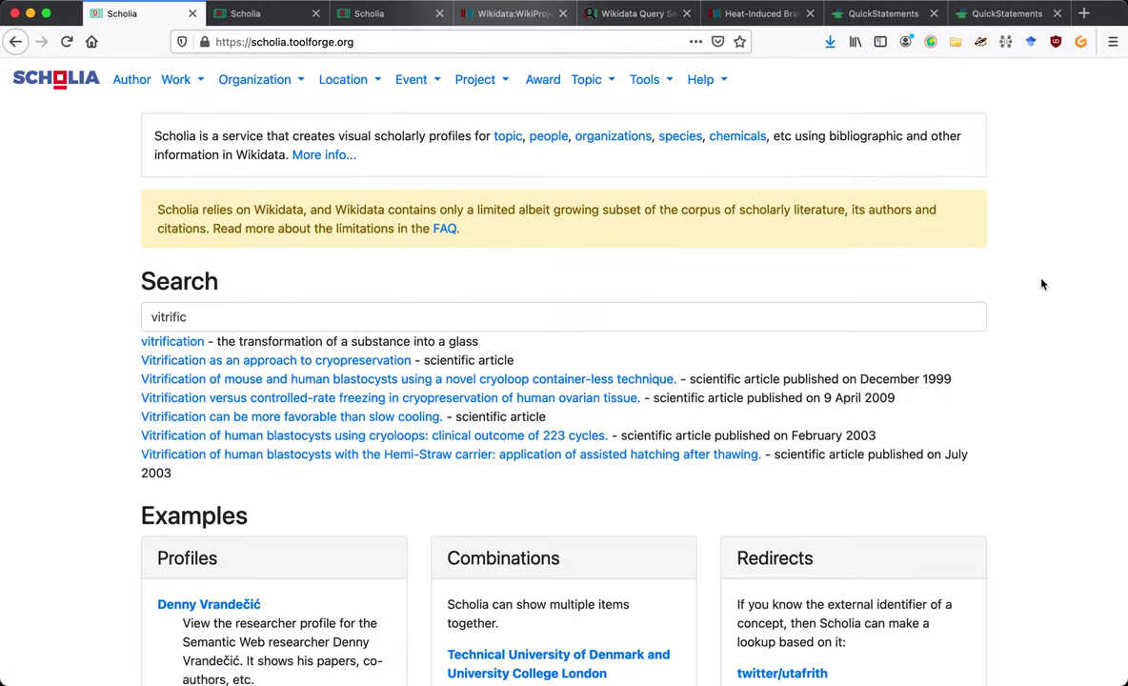
pyautogui.hotkey('ctrl', 'w')
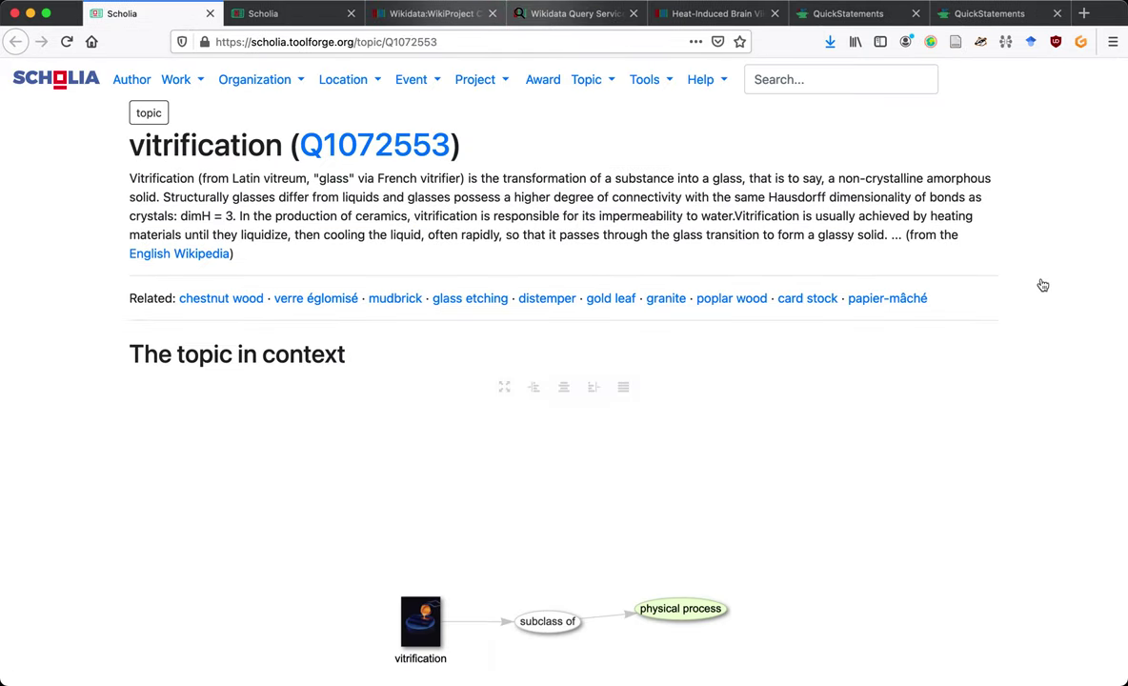
# Load a fresh copy of Scholia's vitrification curation page (topic/Q1072553/curation) in place of the WikiProject COVID-19 queries page.
pyautogui.hotkey('ctrl', 'Tab')
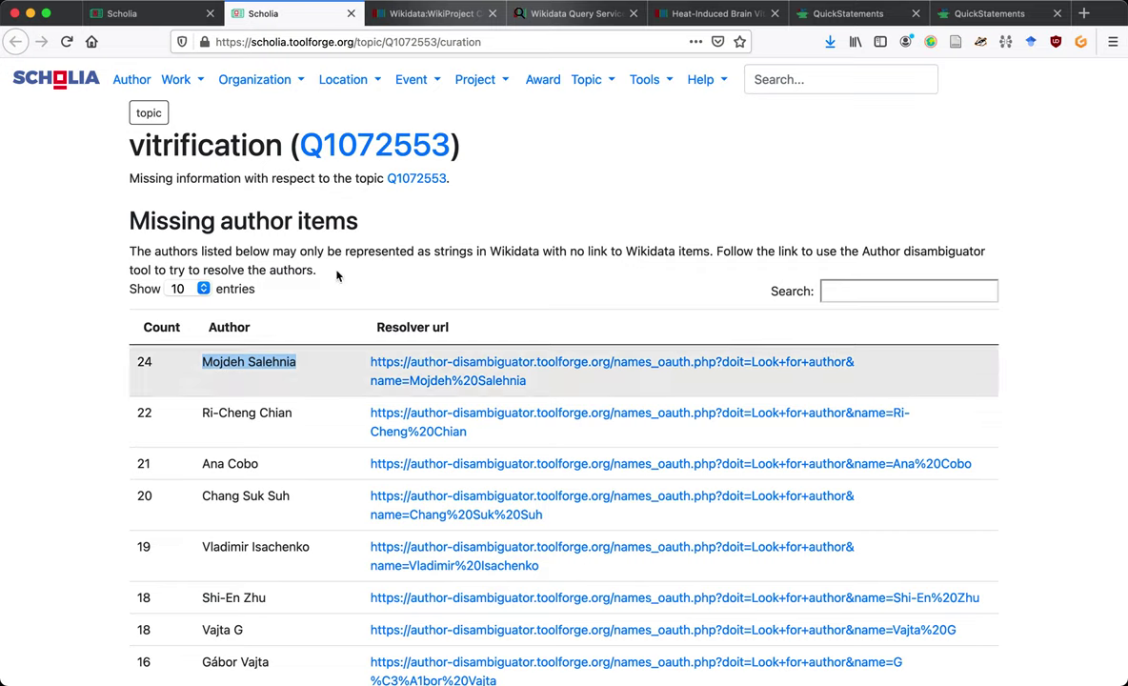
pyautogui.click(494, 42)
pyautogui.press('super+c')
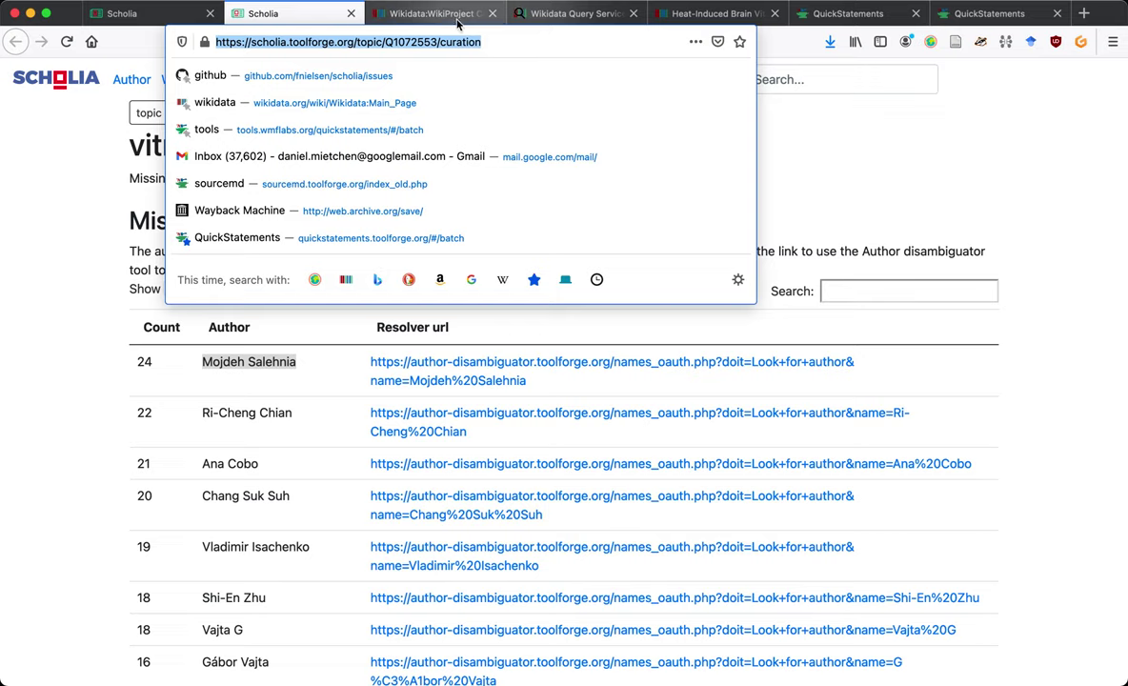
pyautogui.click(422, 15)
pyautogui.click(422, 41)
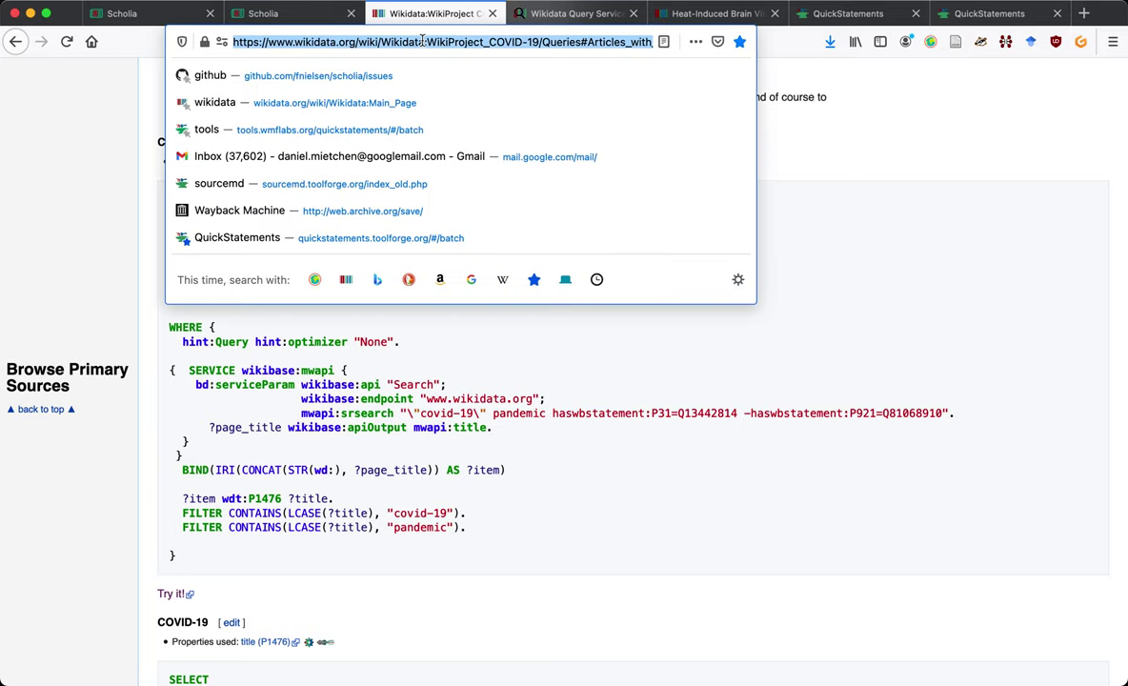
pyautogui.press('super+v')
pyautogui.press('Return')
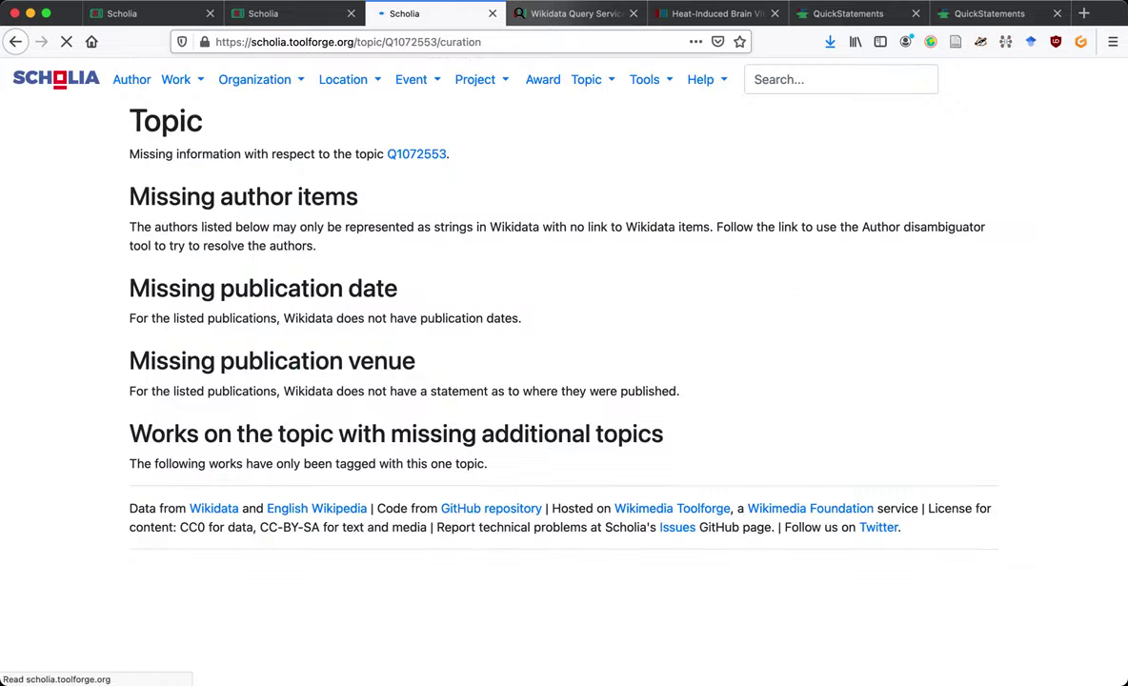
# Compare the missing author items between the old and the freshly loaded vitrification curation pages.
pyautogui.hotkey('ctrl', 'shift', 'Tab')
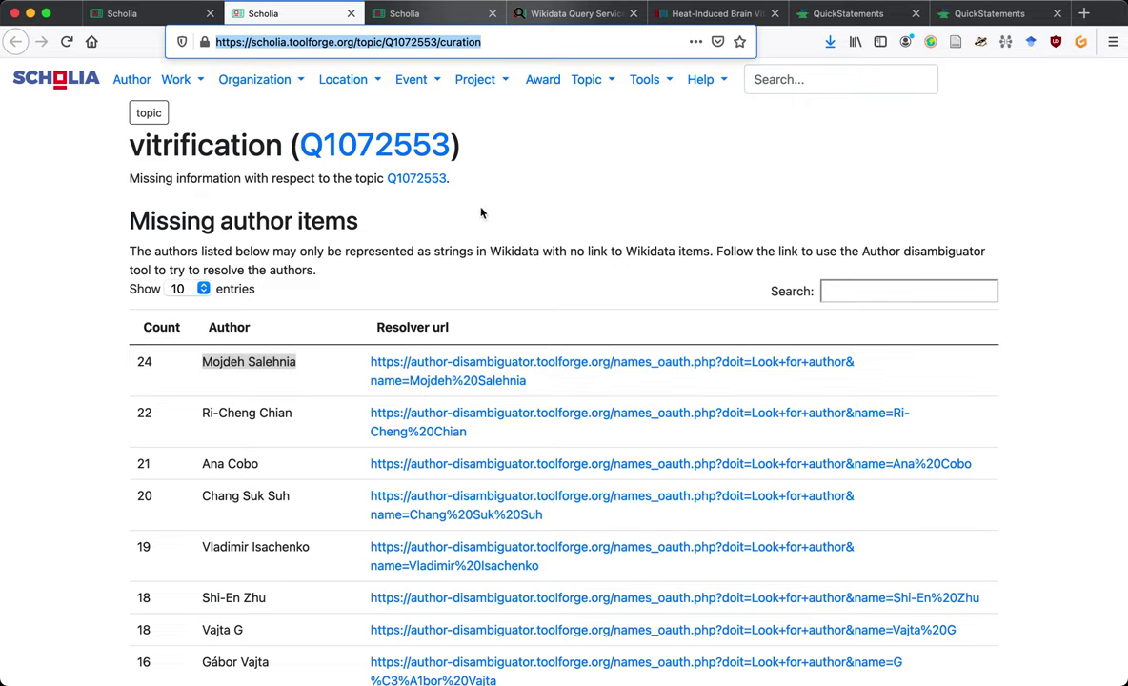
pyautogui.hotkey('ctrl', 'Tab')
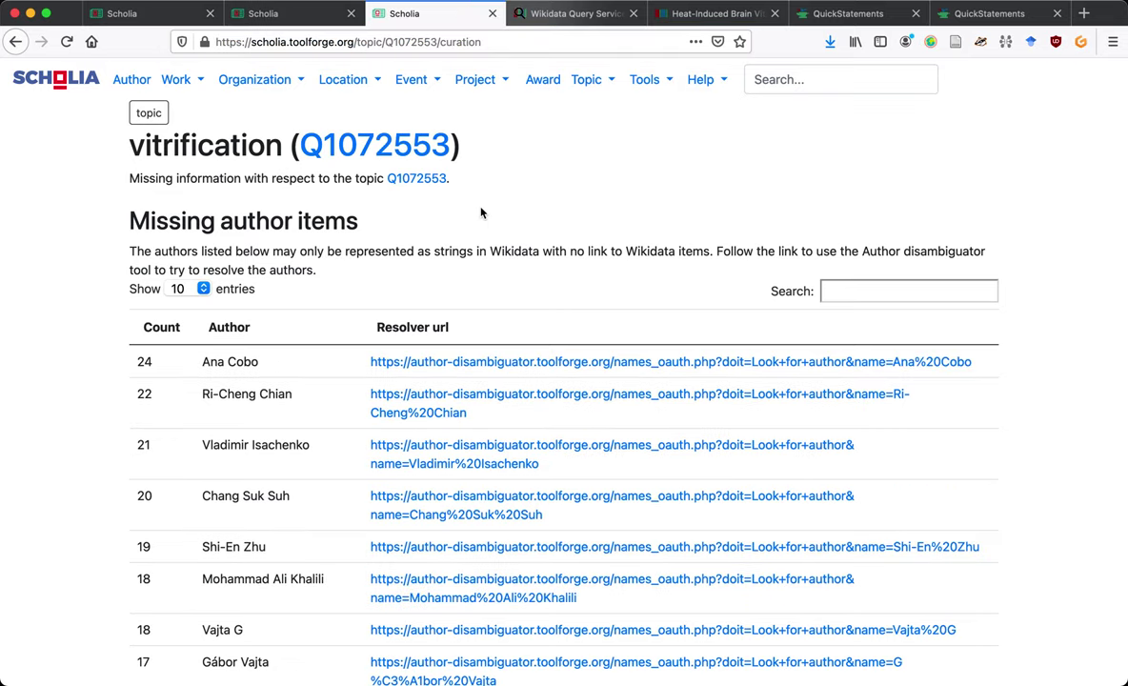
pyautogui.hotkey('ctrl', 'shift', 'Tab')
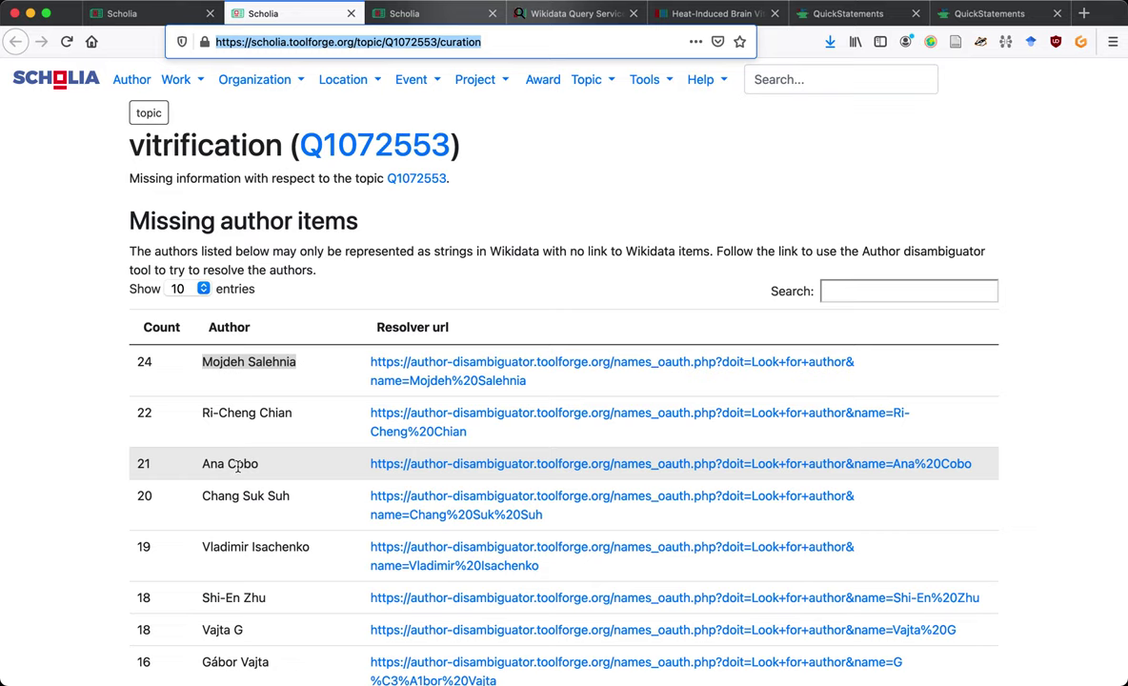
pyautogui.hotkey('ctrl', 'Tab')
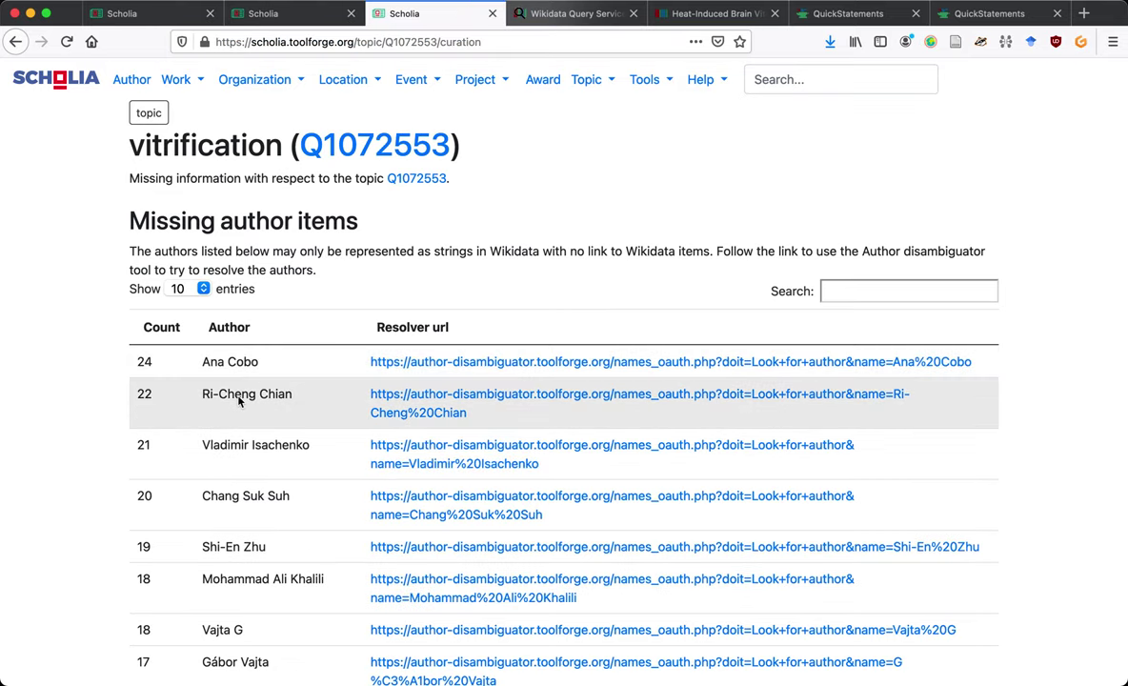
pyautogui.hotkey('ctrl', 'shift', 'Tab')
pyautogui.hotkey('ctrl', 'Tab')
pyautogui.hotkey('ctrl', 'shift', 'Tab')
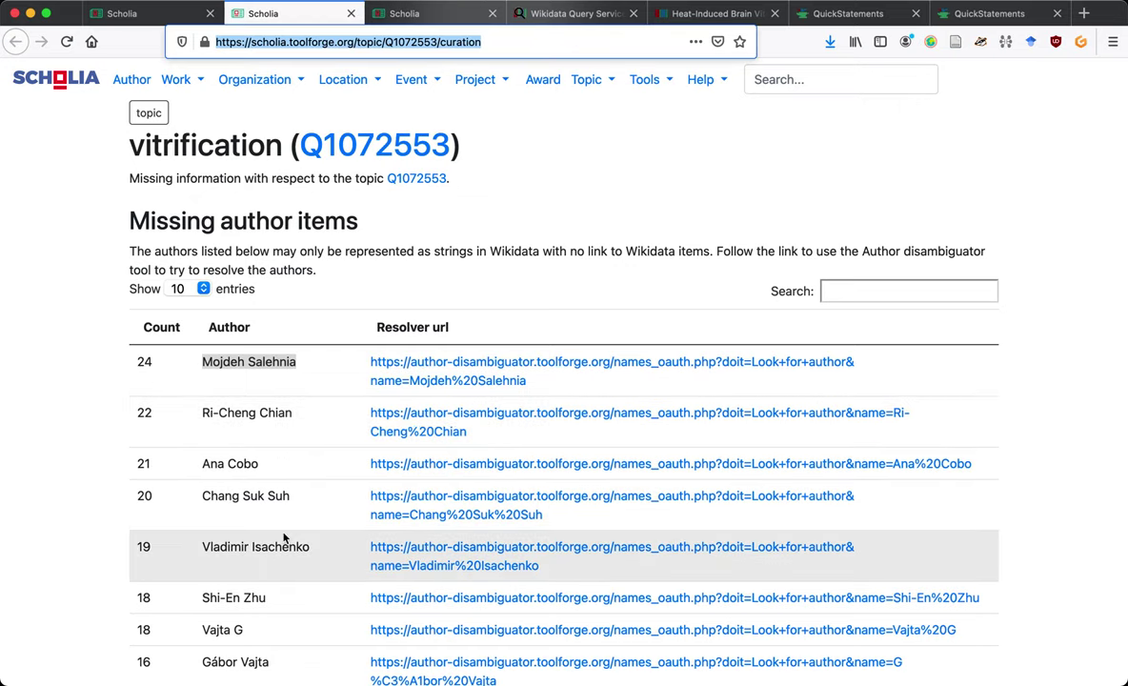
pyautogui.hotkey('ctrl', 'Tab')
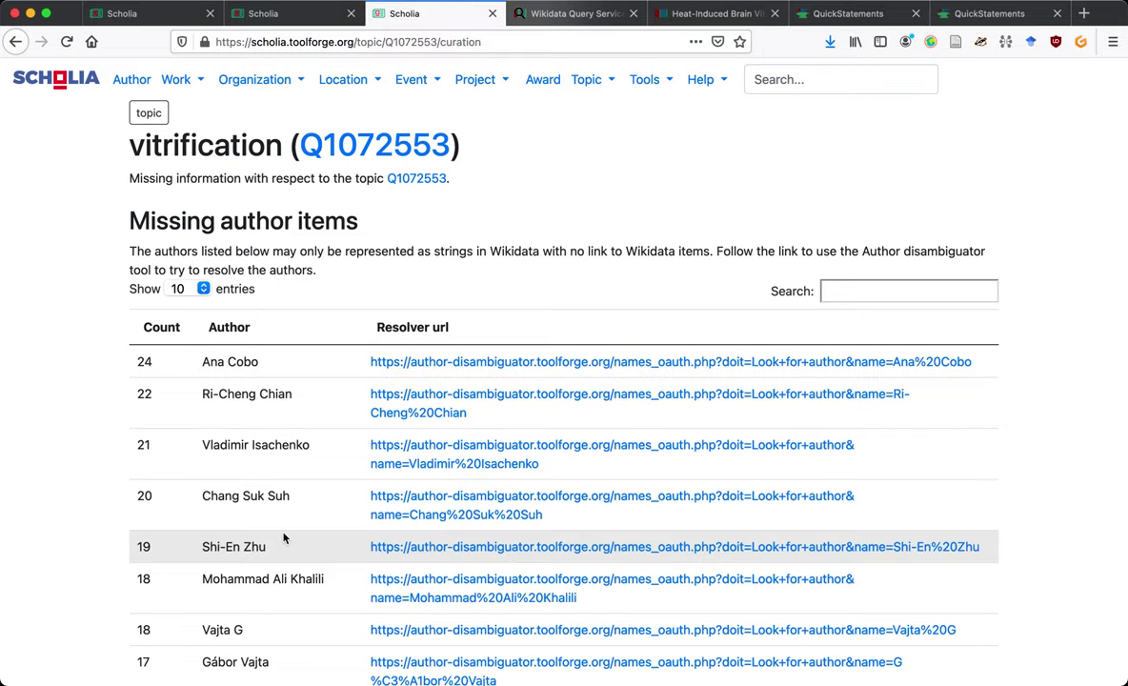
# Move the Wikidata Query Service page beside the old vitrification topic page and replace it with a fresh copy of Scholia's topic/Q1072553 page.
pyautogui.hotkey('ctrl', 'shift', 'Tab')
pyautogui.hotkey('ctrl', 'shift', 'Tab')
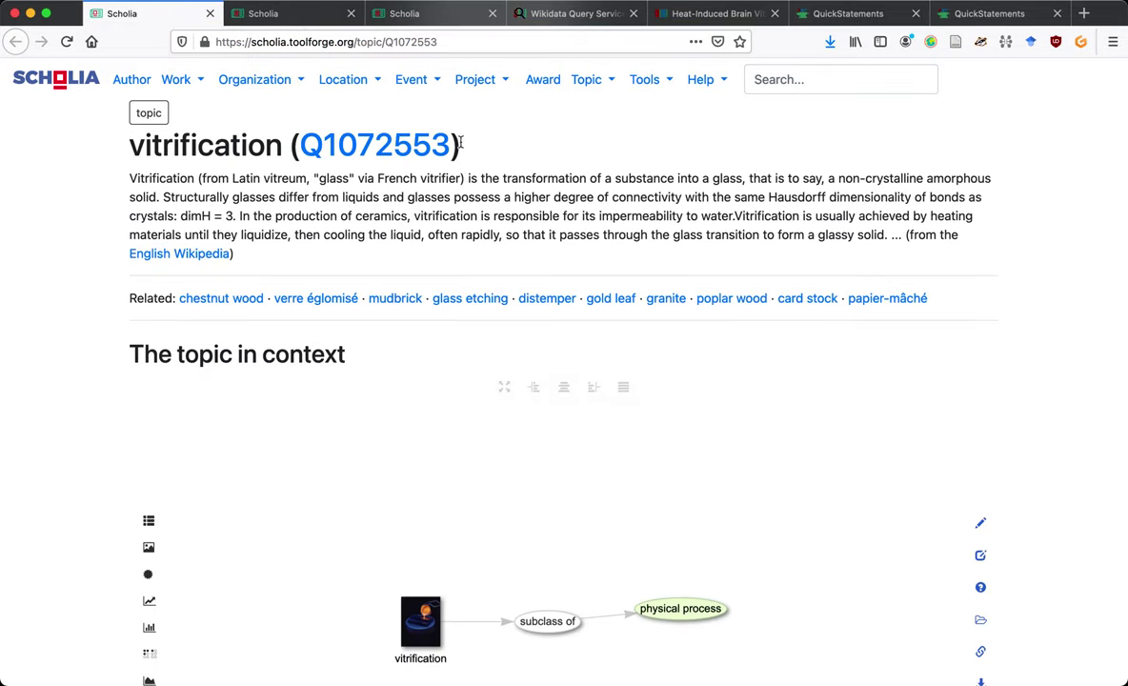
pyautogui.click(458, 43)
pyautogui.hotkey('ctrl', 'c')
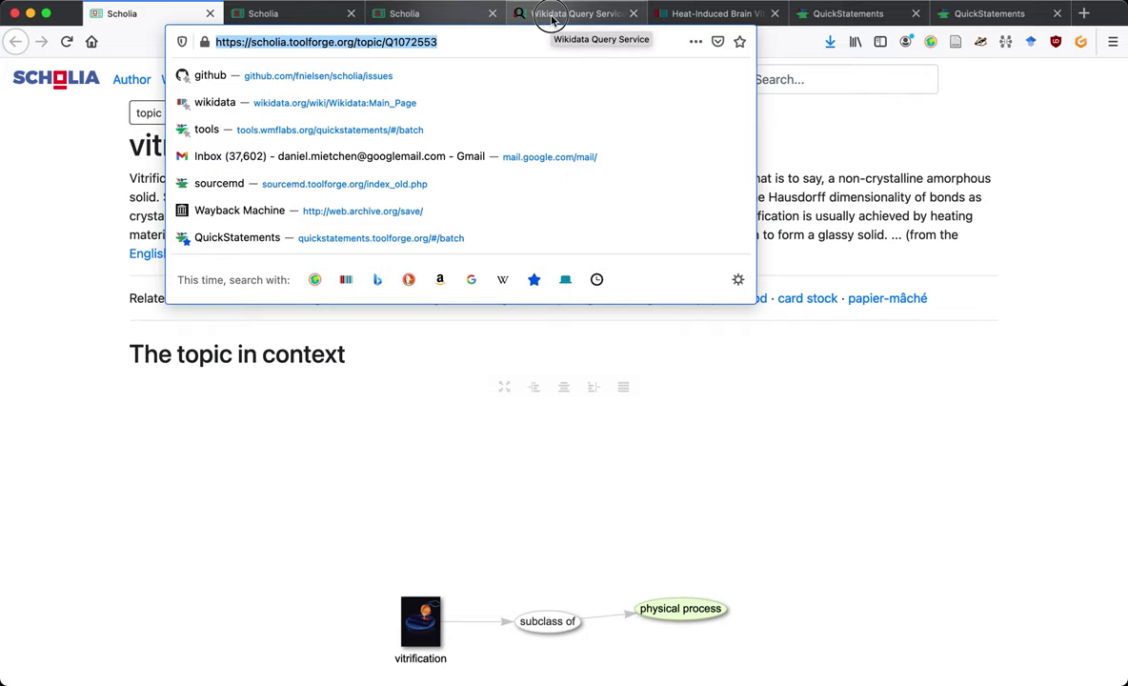
pyautogui.moveTo(551, 19); pyautogui.dragTo(276, 17)
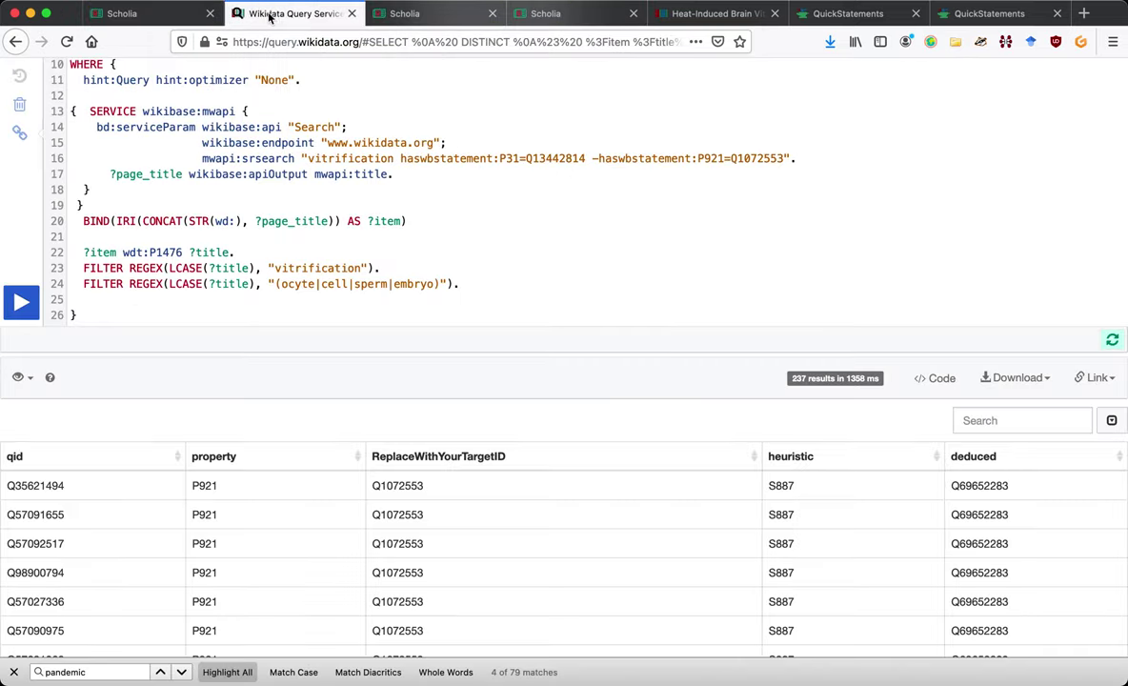
pyautogui.click(302, 43)
pyautogui.hotkey('ctrl', 'v')
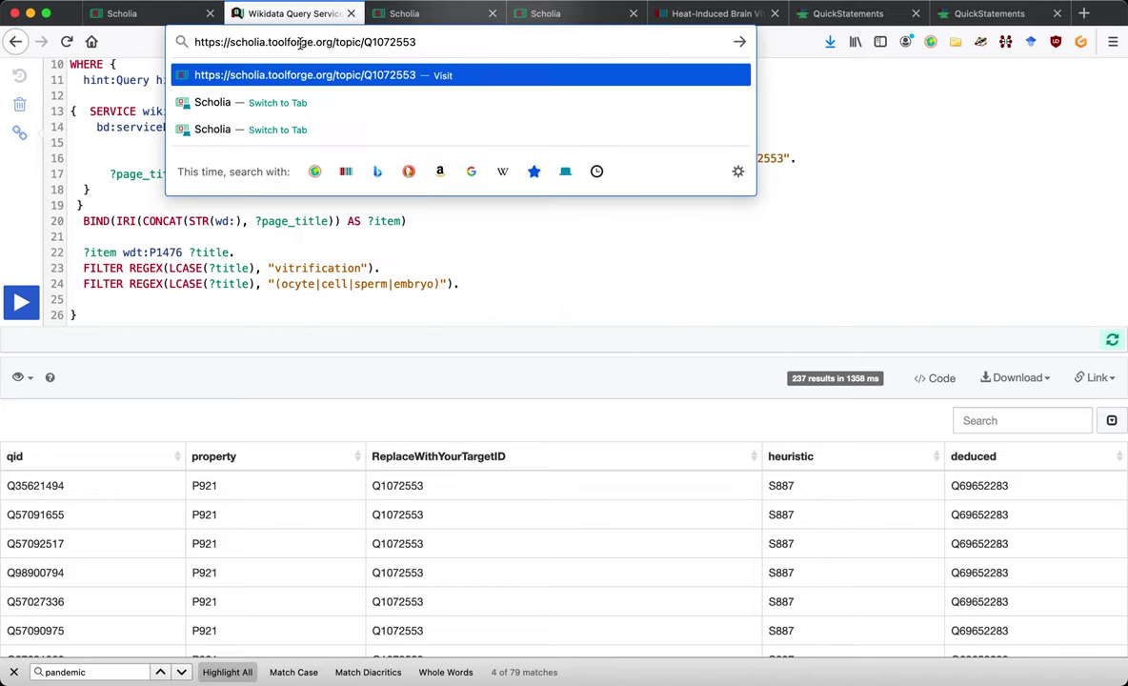
pyautogui.press('Return')
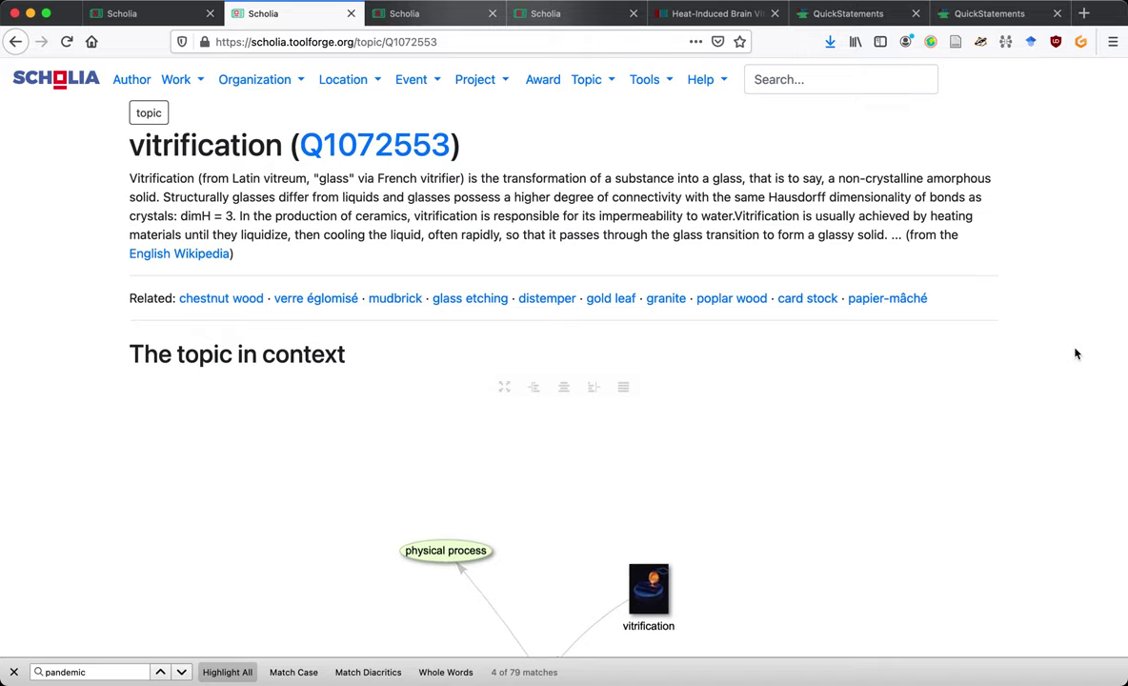
# Examine the topic context graph, recently published works and publications per year on the freshly loaded vitrification topic page.
pyautogui.scroll(-5, 1076, 354)
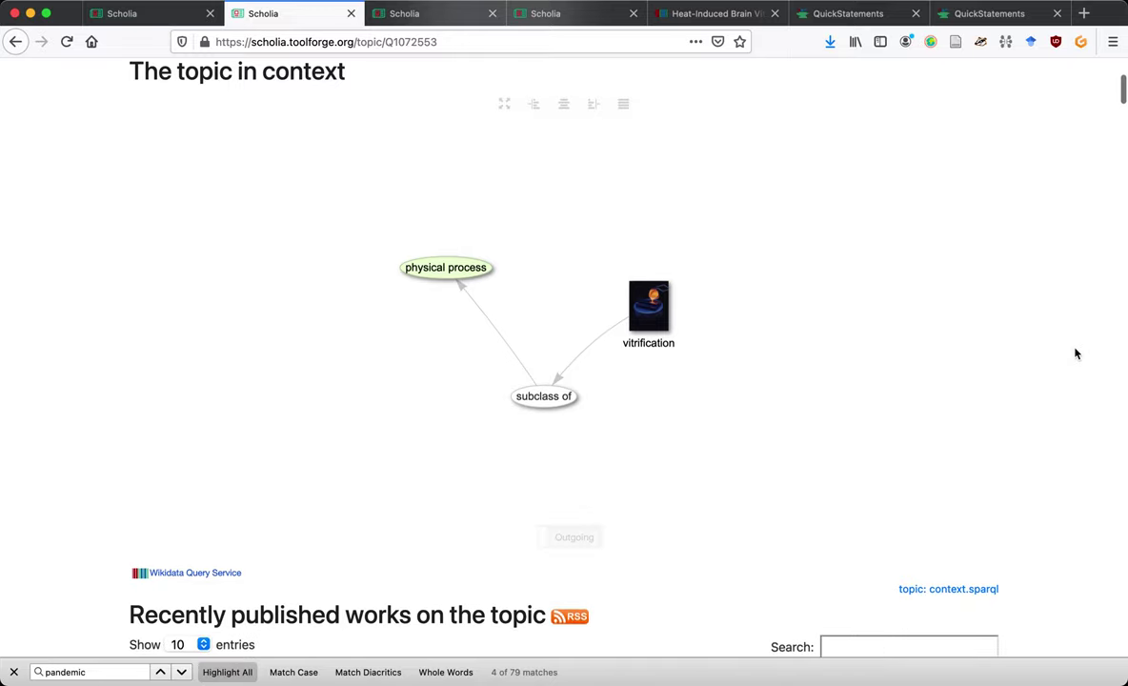
pyautogui.scroll(-1, 1076, 354)
pyautogui.scroll(-5, 1076, 354)
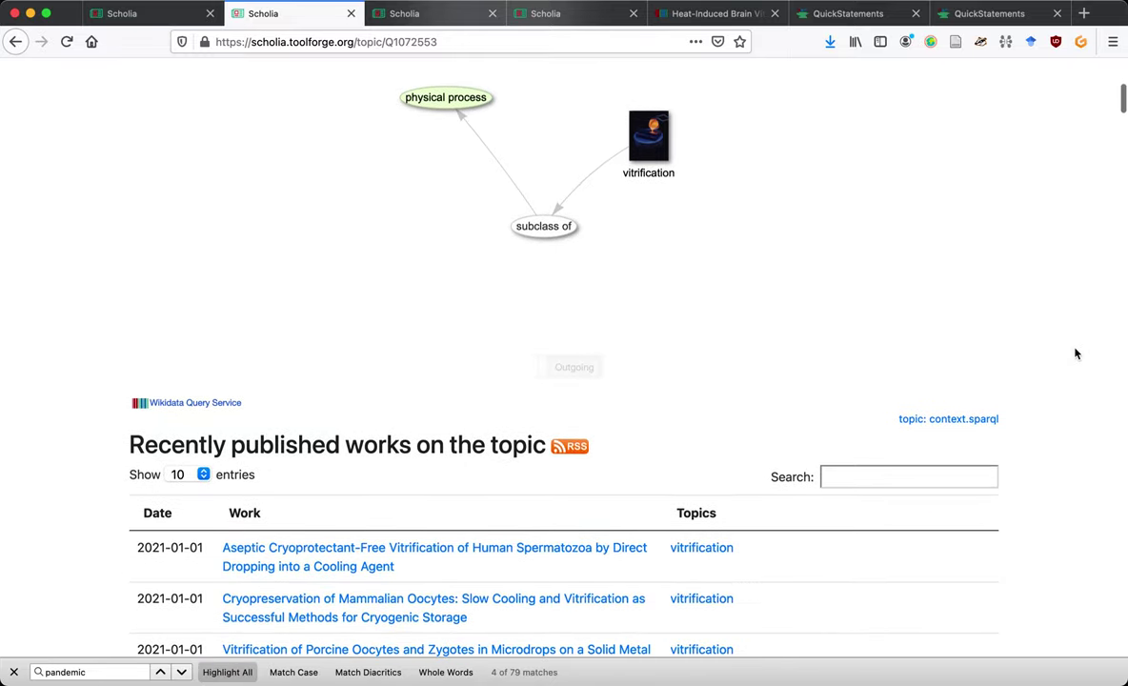
pyautogui.scroll(-3, 1076, 353)
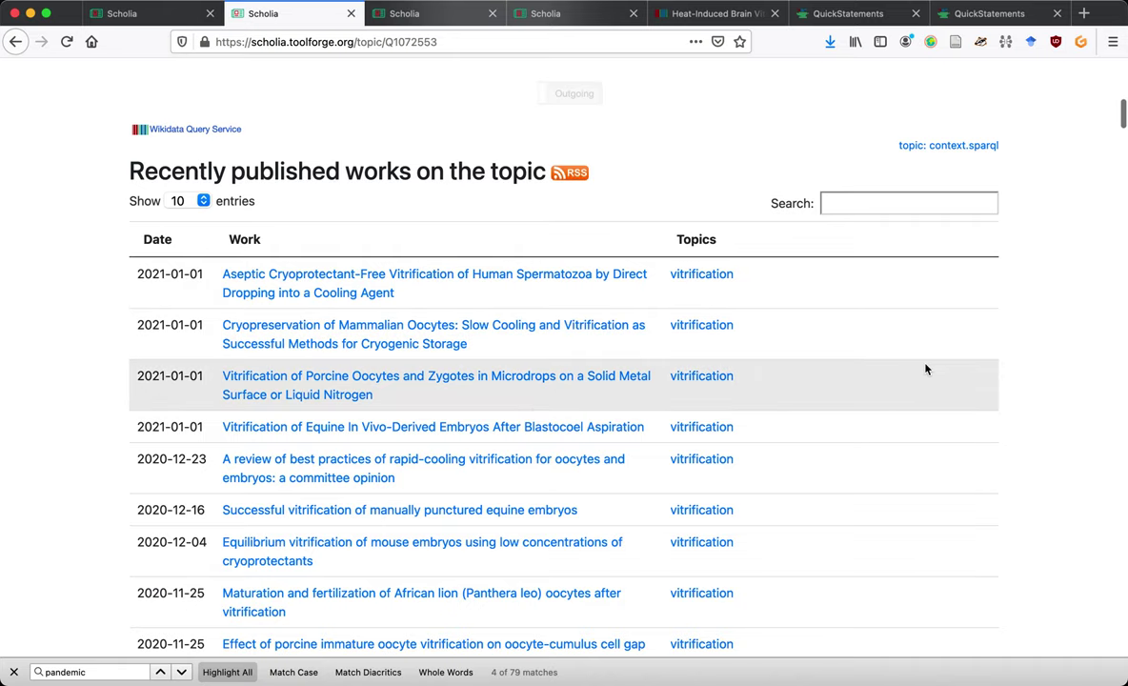
pyautogui.scroll(-2, 1095, 419)
pyautogui.scroll(-3, 1095, 419)
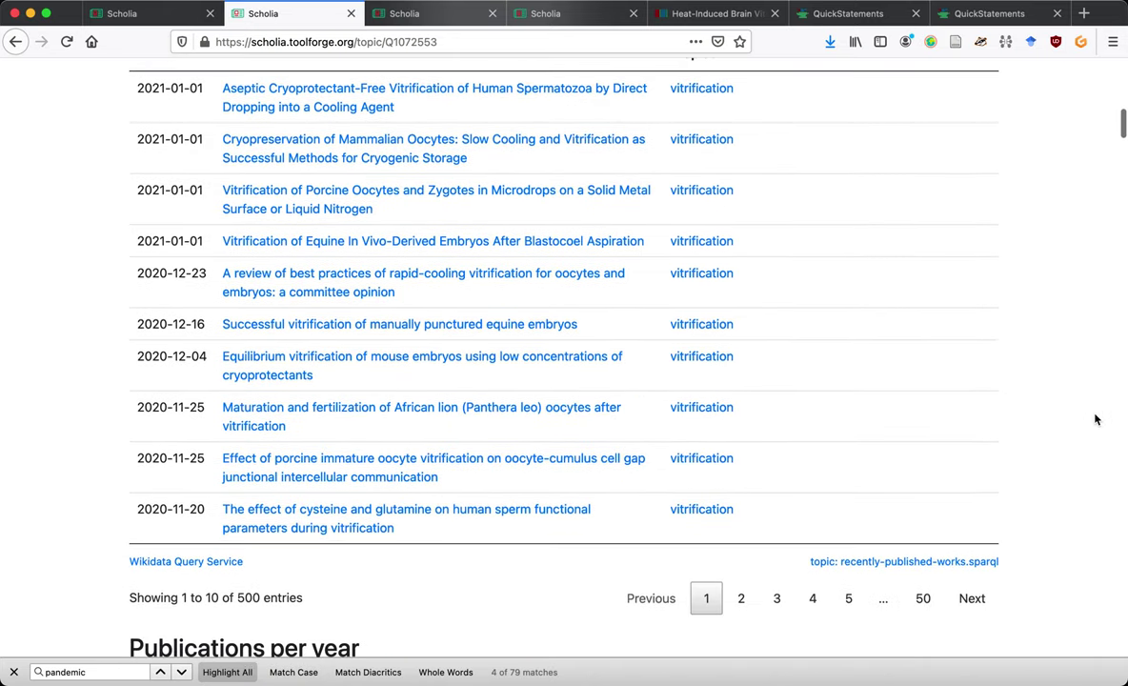
pyautogui.scroll(-1, 1094, 419)
pyautogui.scroll(-1, 1095, 419)
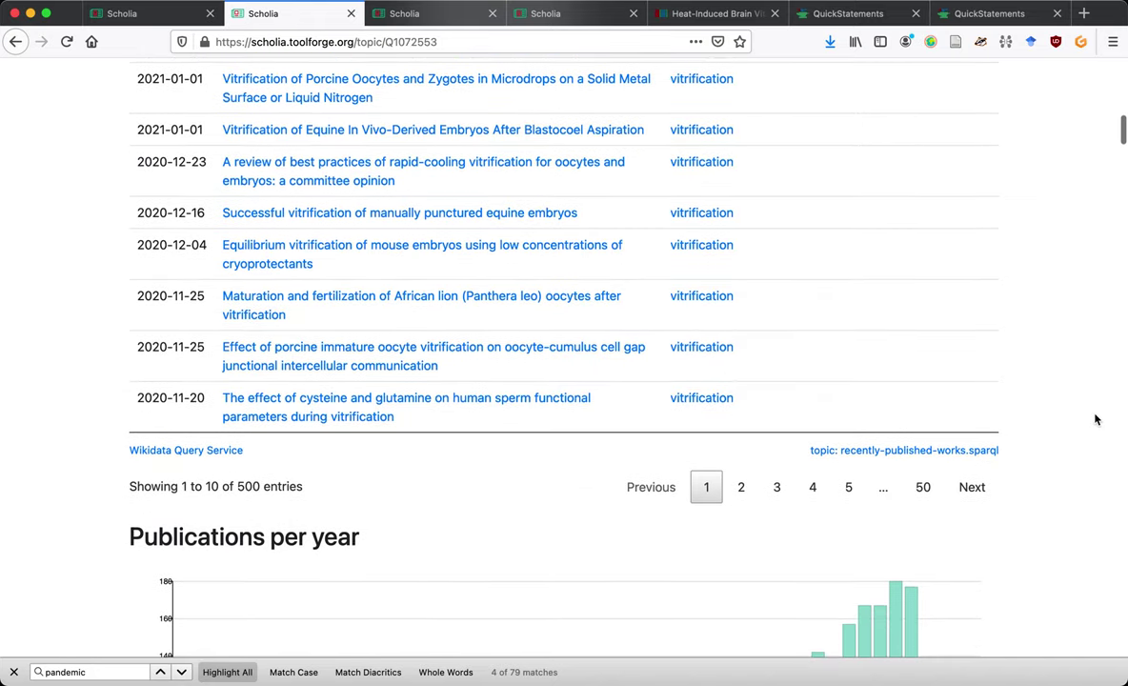
pyautogui.scroll(-7, 1095, 419)
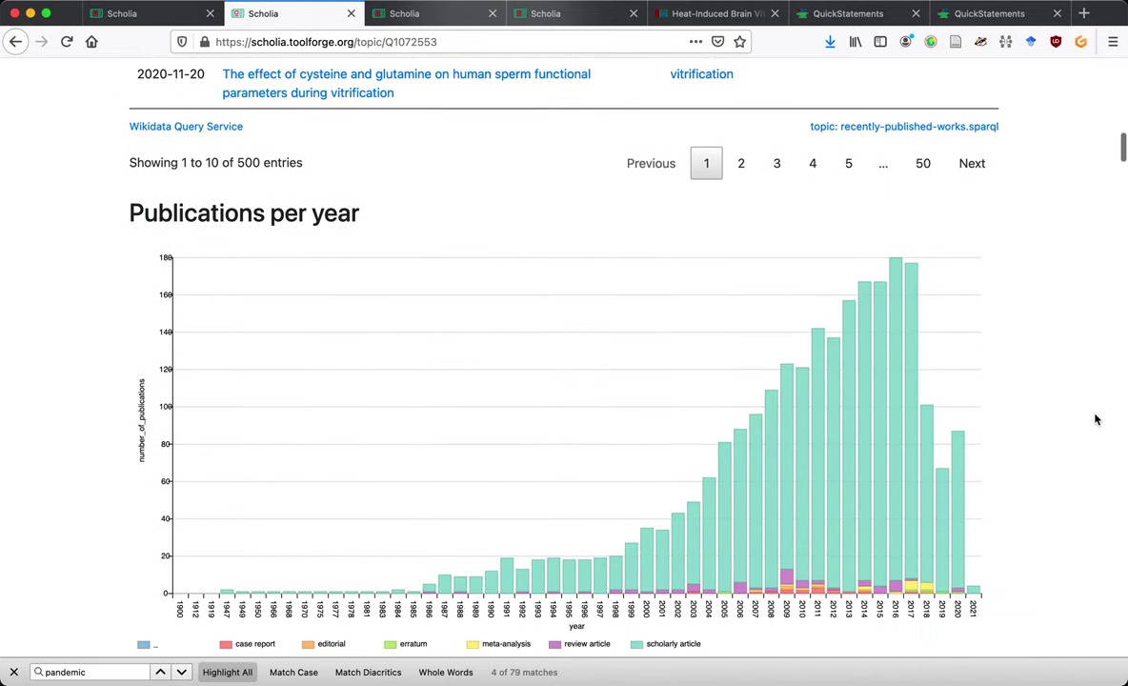
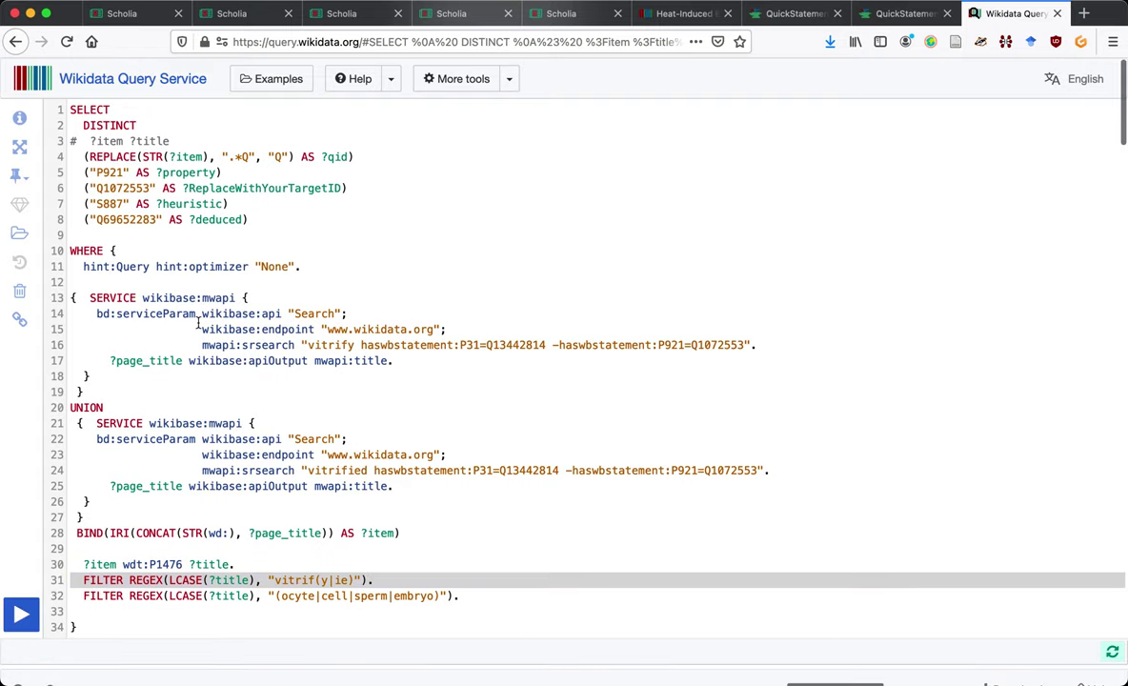
# Uncomment the ?item ?title line in the vitrify/vitrified query in Wikidata Query Service and run the query.
pyautogui.scroll(10, 198, 324)
pyautogui.click(75, 140)
pyautogui.press('BackSpace')
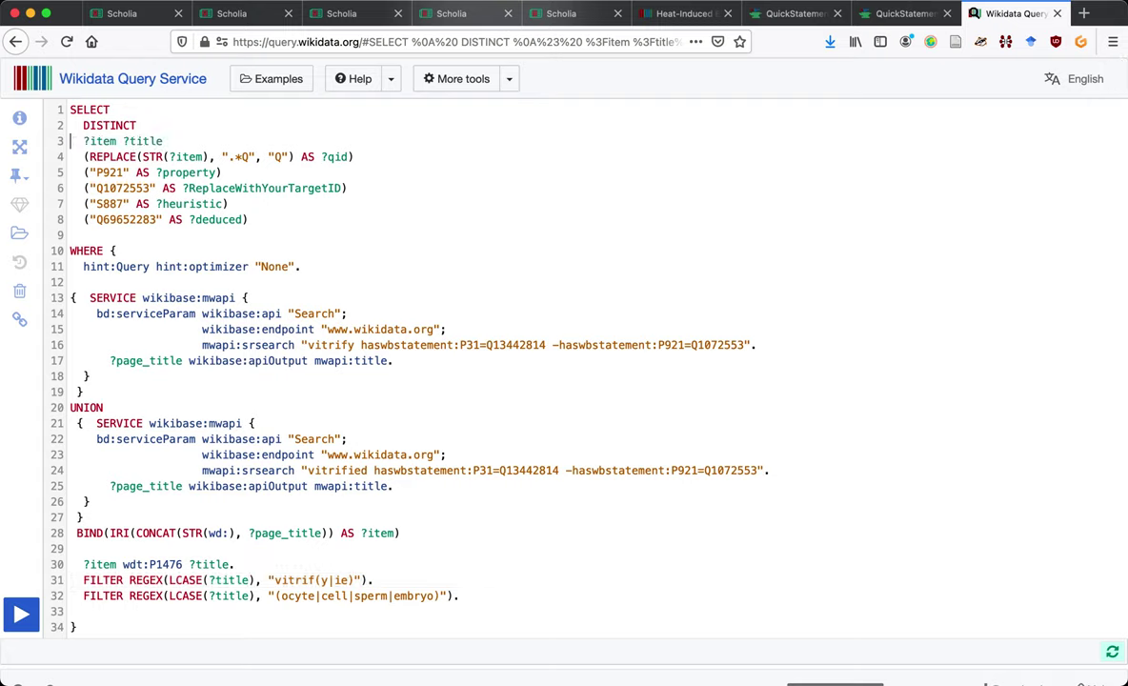
pyautogui.click(19, 614)
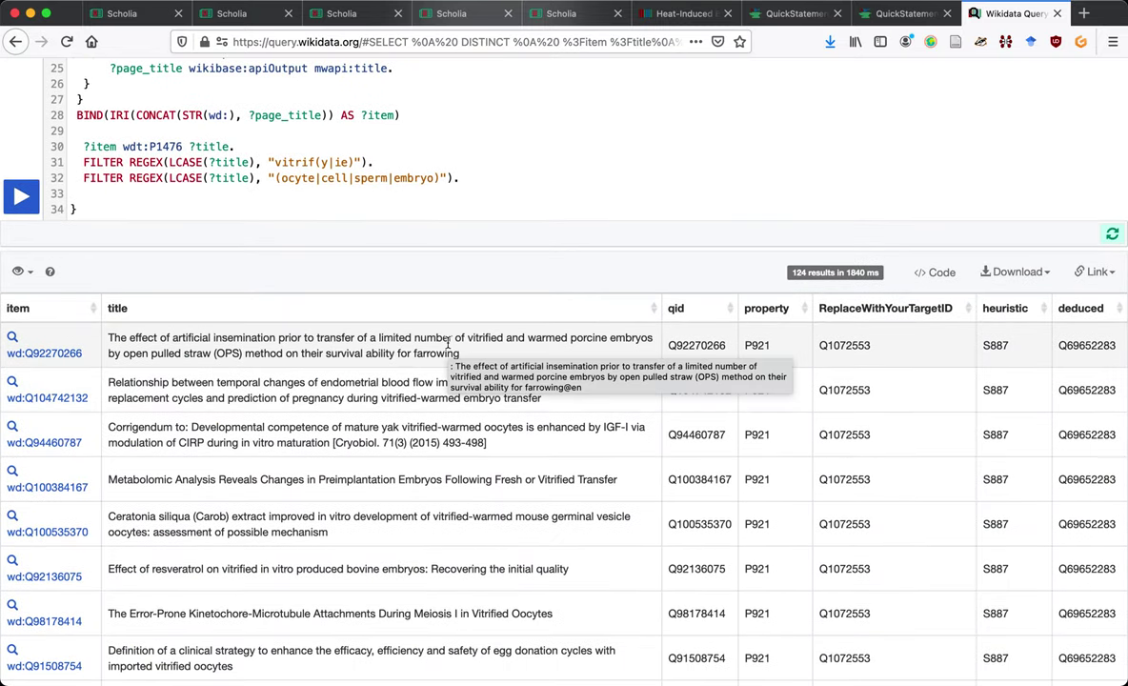
# Find "vitrif" on the query page and review the highlighted matches in the result titles.
pyautogui.hotkey('ctrl', 'f')
pyautogui.write('vitrif')
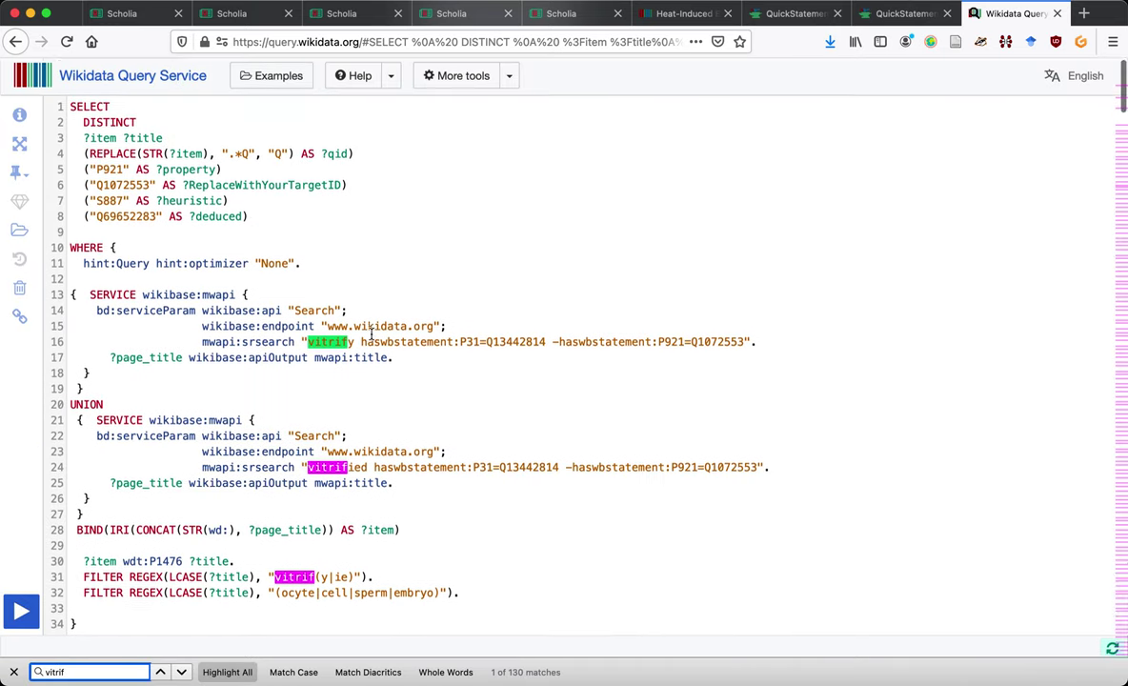
pyautogui.scroll(-8, 371, 333)
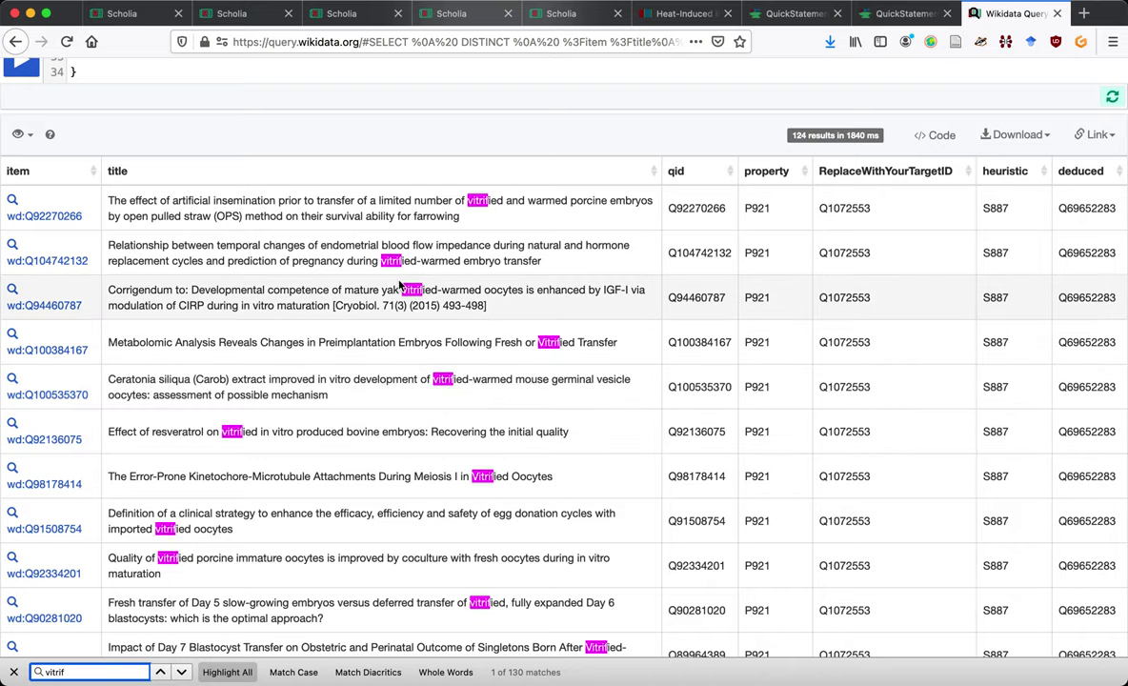
pyautogui.scroll(-5, 328, 466)
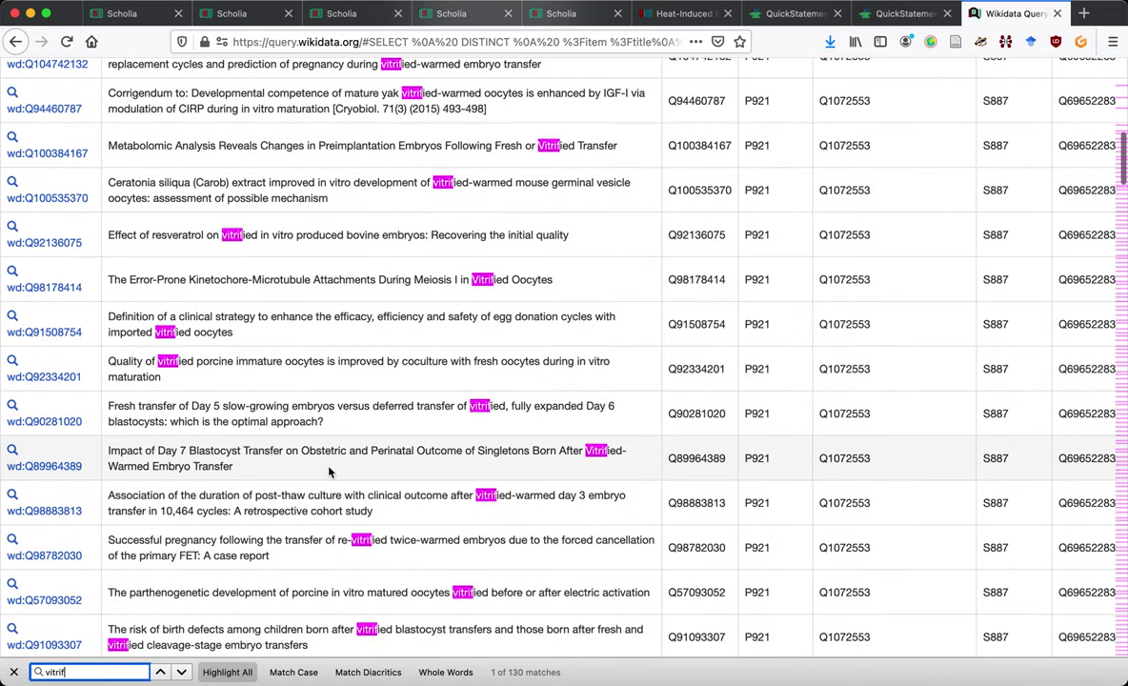
pyautogui.scroll(-5, 329, 471)
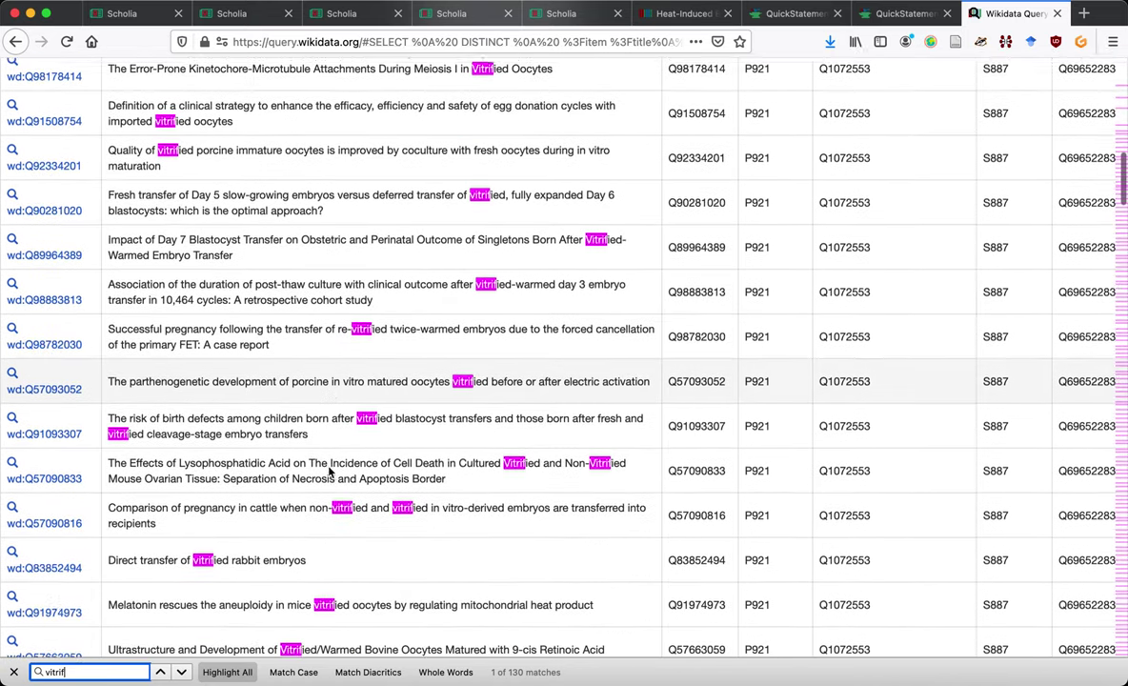
# Review the highlighted "vitrif" matches further down the result titles, marking the phrase "vitrified-warmed" in one of them.
pyautogui.scroll(-4, 329, 470)
pyautogui.scroll(-6, 328, 471)
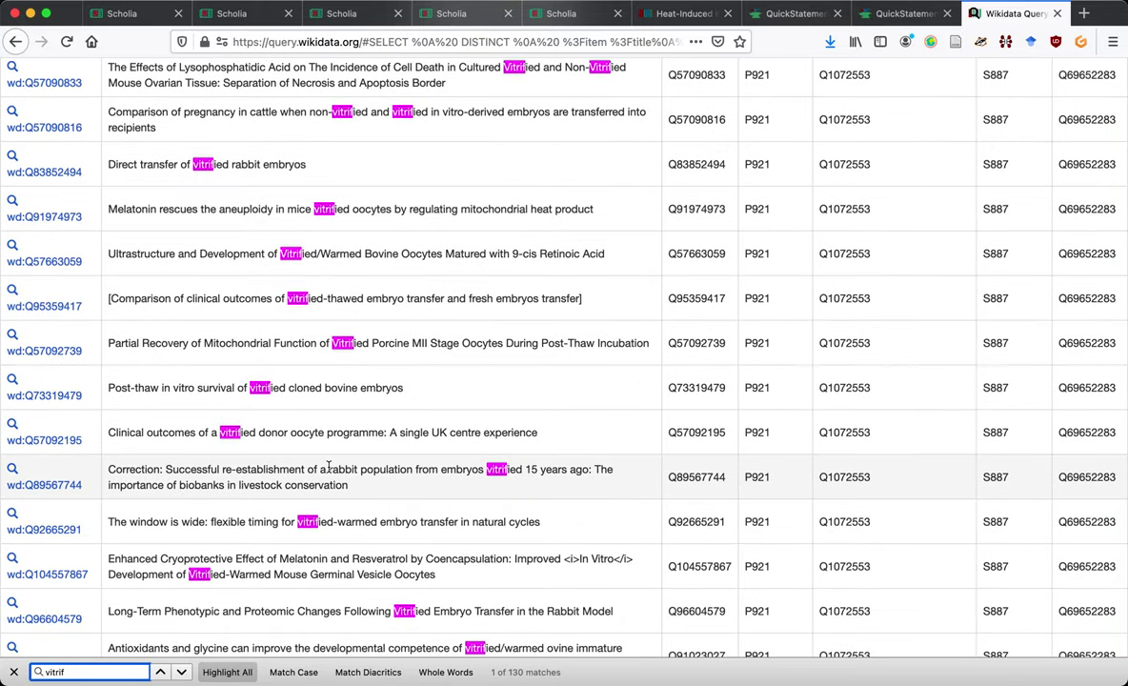
pyautogui.scroll(-5, 329, 467)
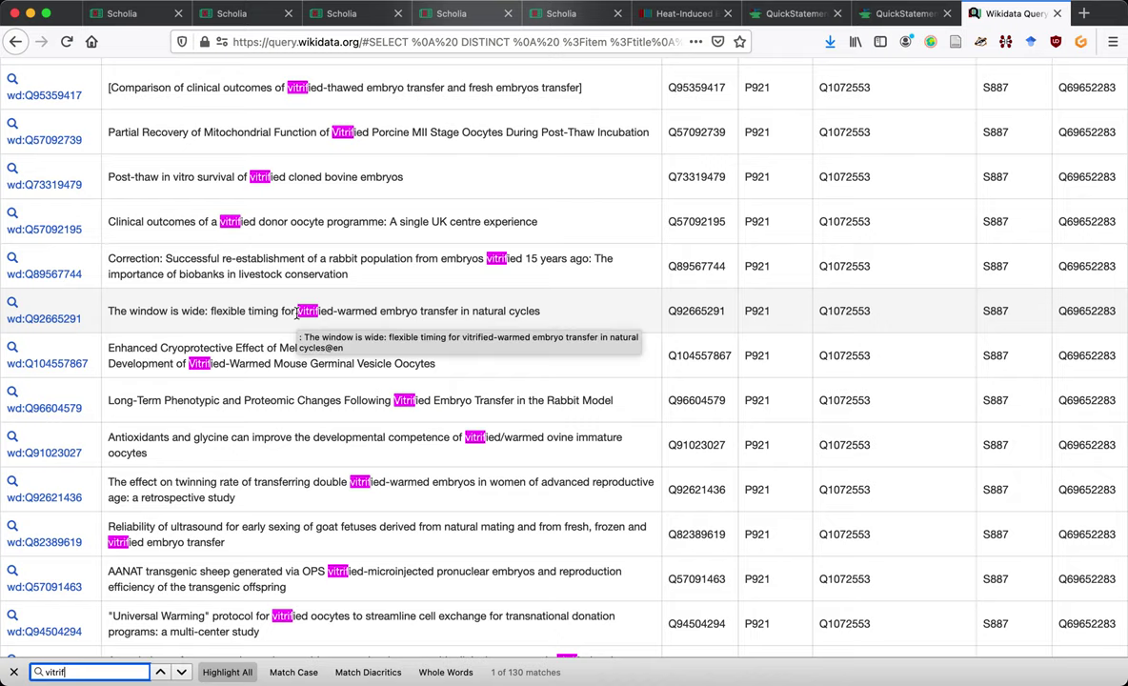
pyautogui.moveTo(296, 311); pyautogui.dragTo(377, 312)
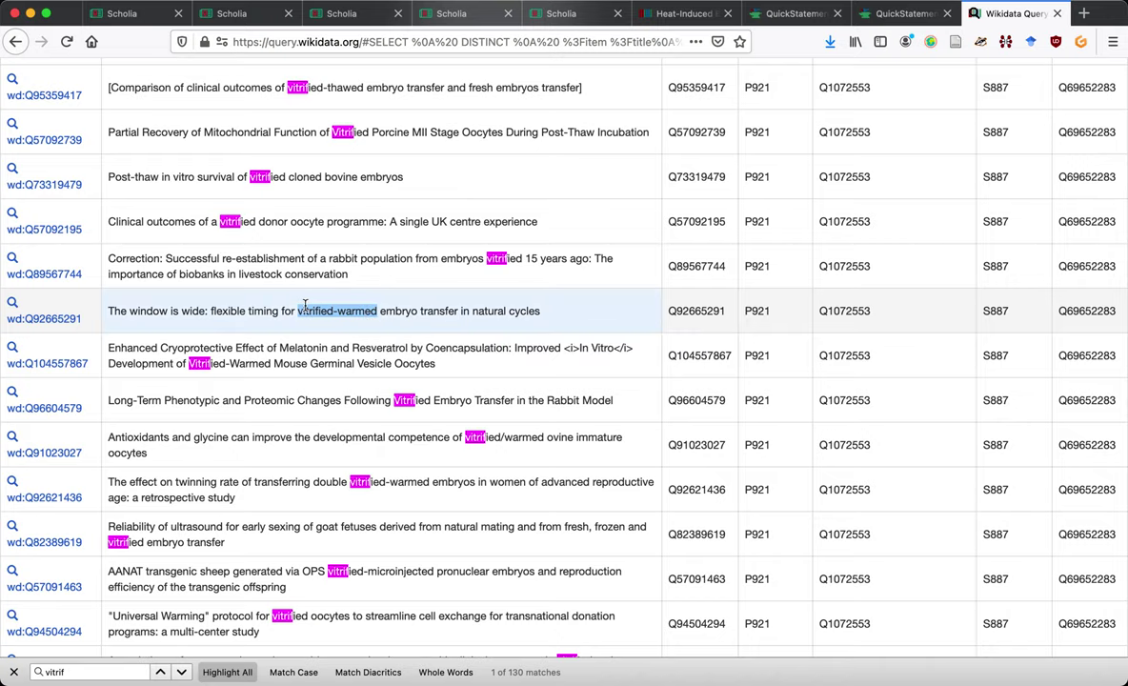
pyautogui.scroll(-5, 322, 317)
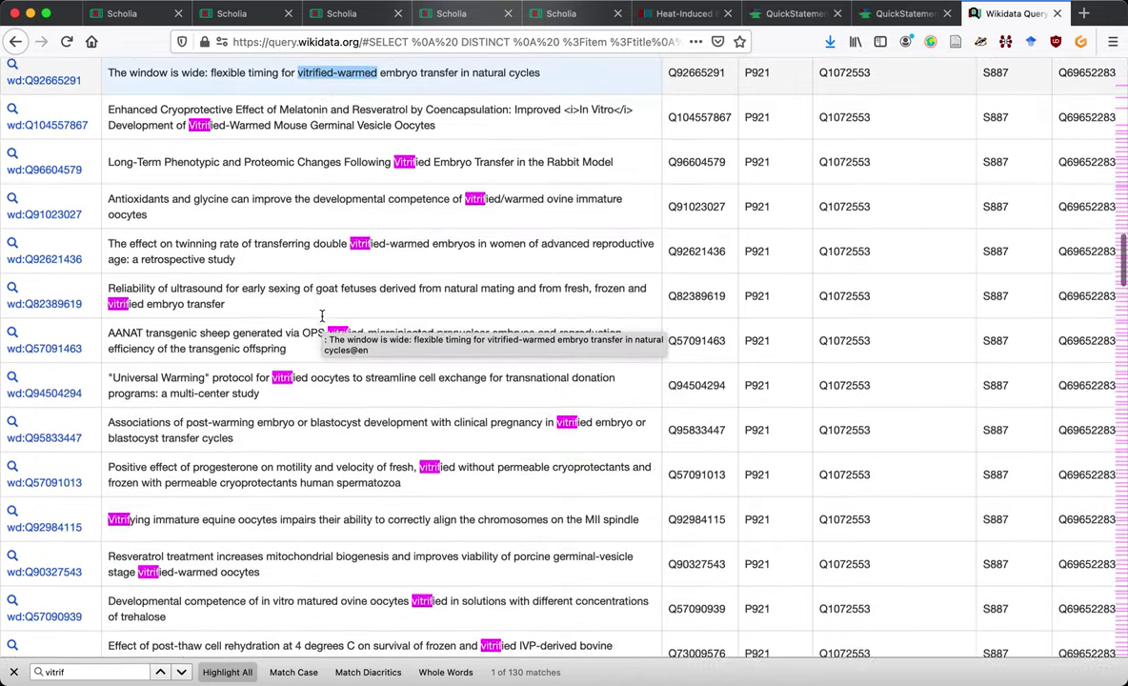
pyautogui.scroll(-9, 322, 321)
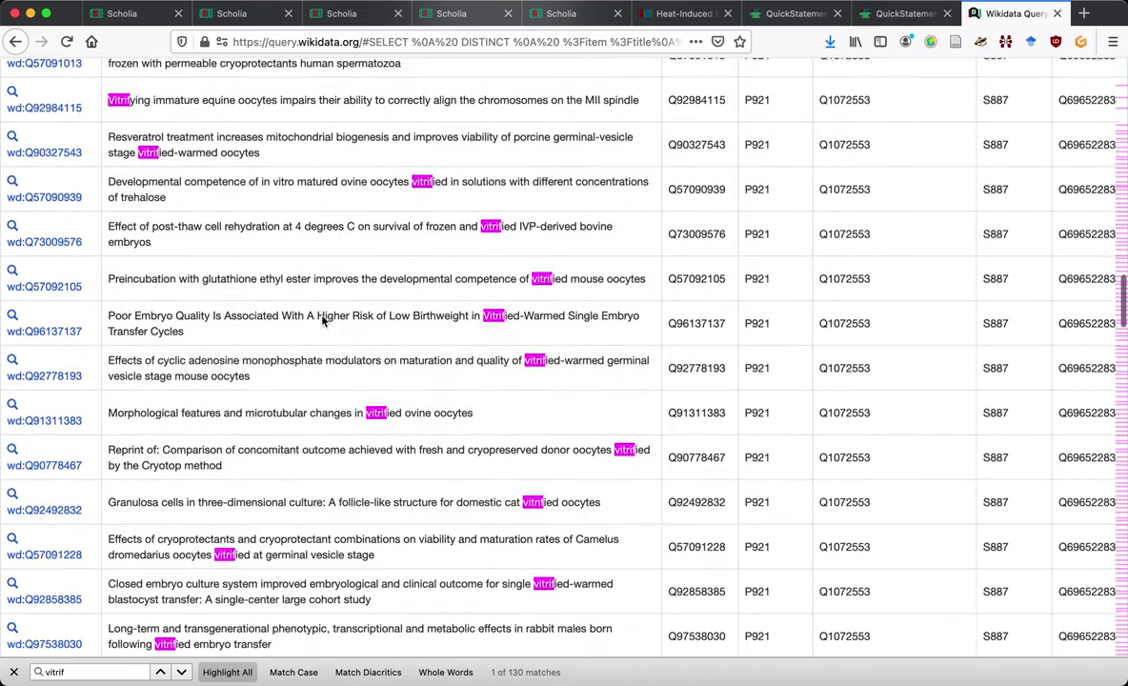
pyautogui.scroll(-5, 322, 321)
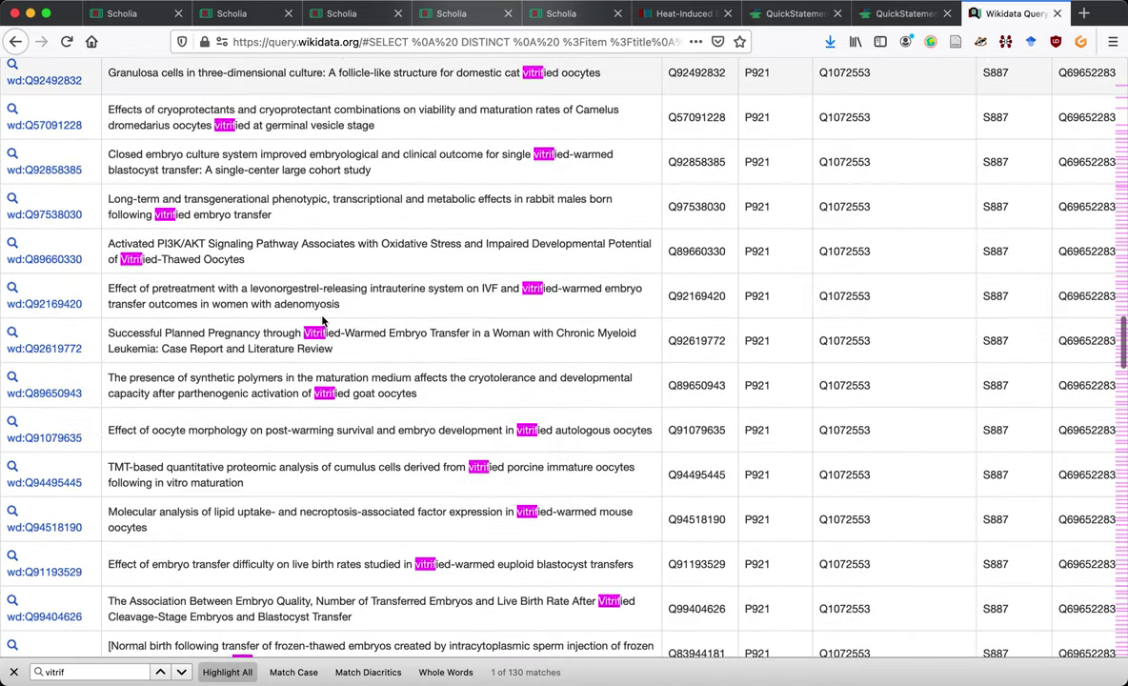
pyautogui.scroll(-7, 311, 388)
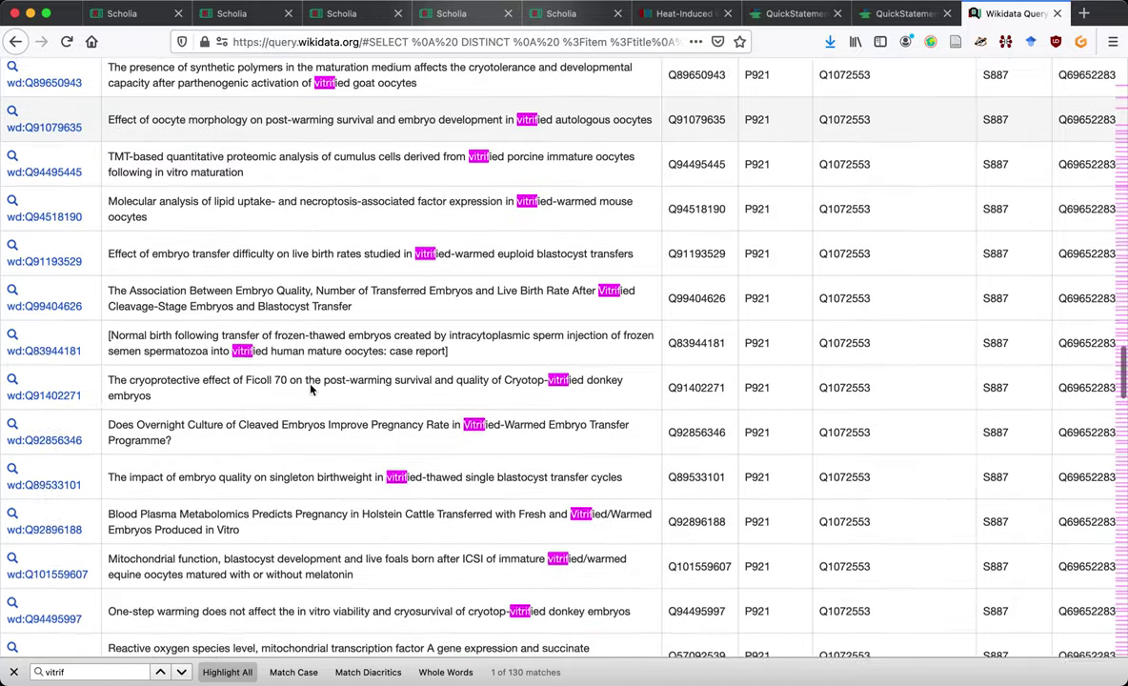
pyautogui.scroll(-6, 311, 389)
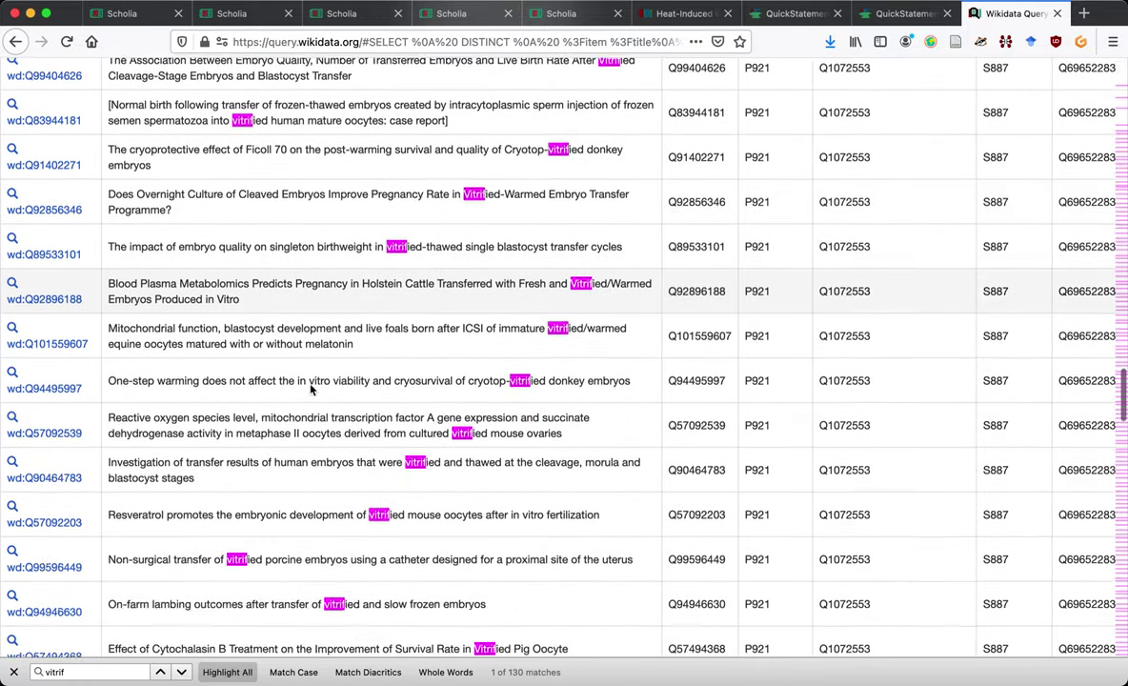
# Comment out the ?item ?title line in the SELECT clause of the vitrify/vitrified query.
pyautogui.scroll(3, 310, 385)
pyautogui.scroll(20, 311, 389)
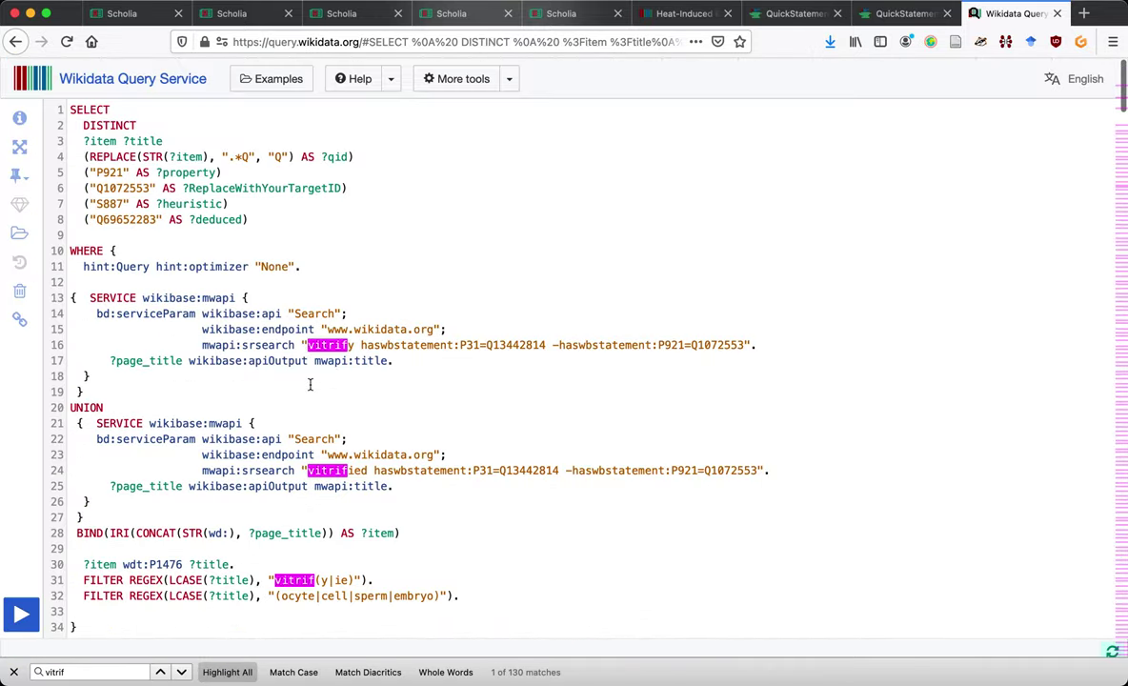
pyautogui.click(68, 141)
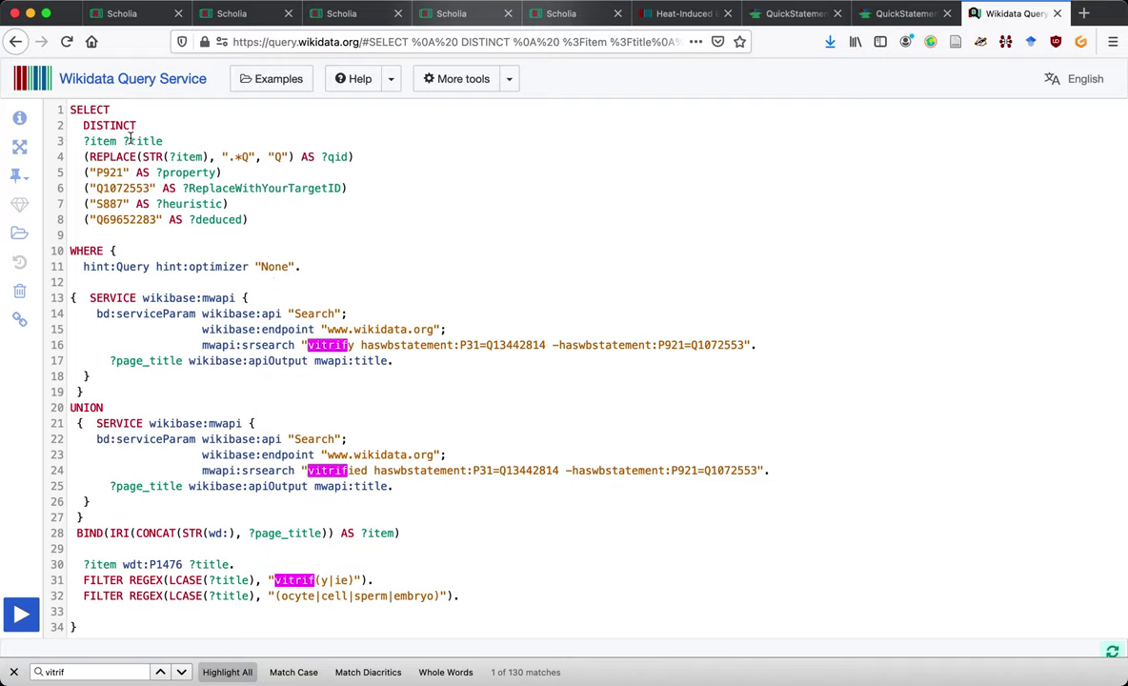
pyautogui.write('#')
pyautogui.press('Escape')
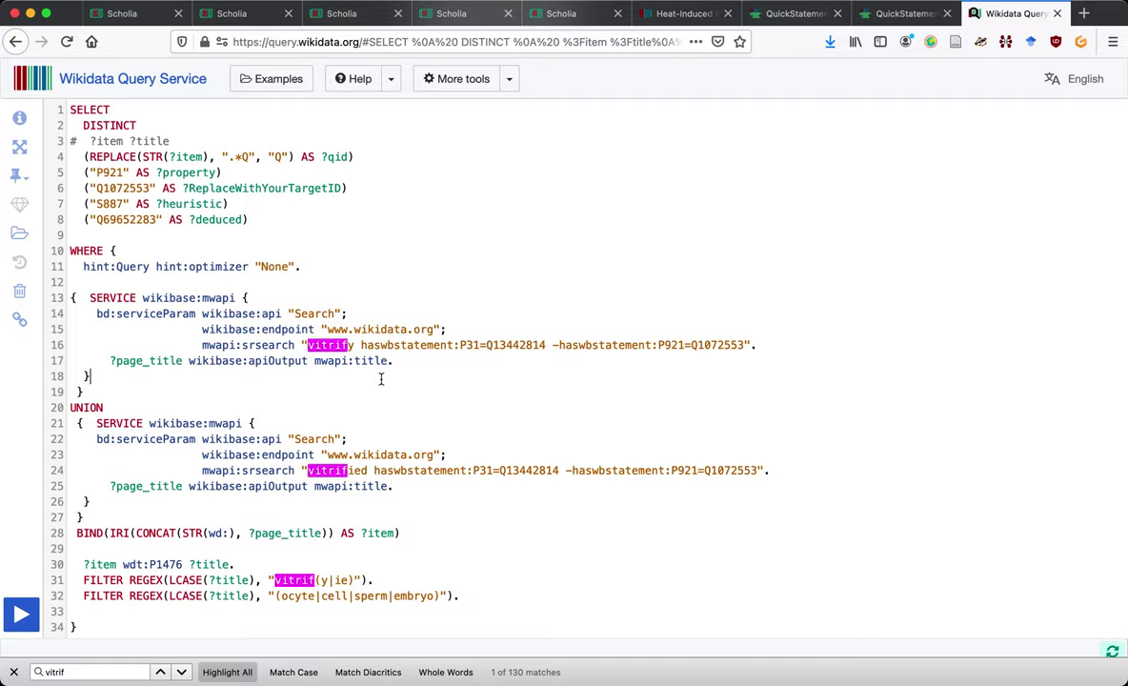
# Compare the vitrify/vitrified query results with the recently published works and publications per year on the Scholia vitrification topic page.
pyautogui.scroll(-8, 381, 379)
pyautogui.scroll(-2, 381, 379)
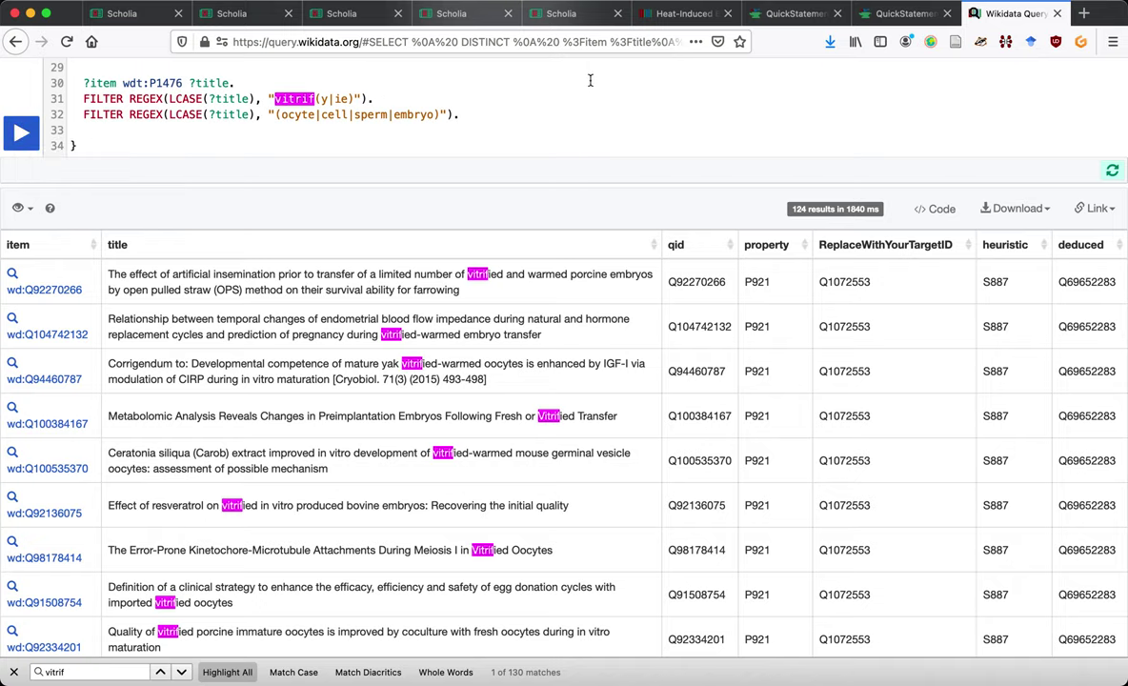
pyautogui.click(245, 17)
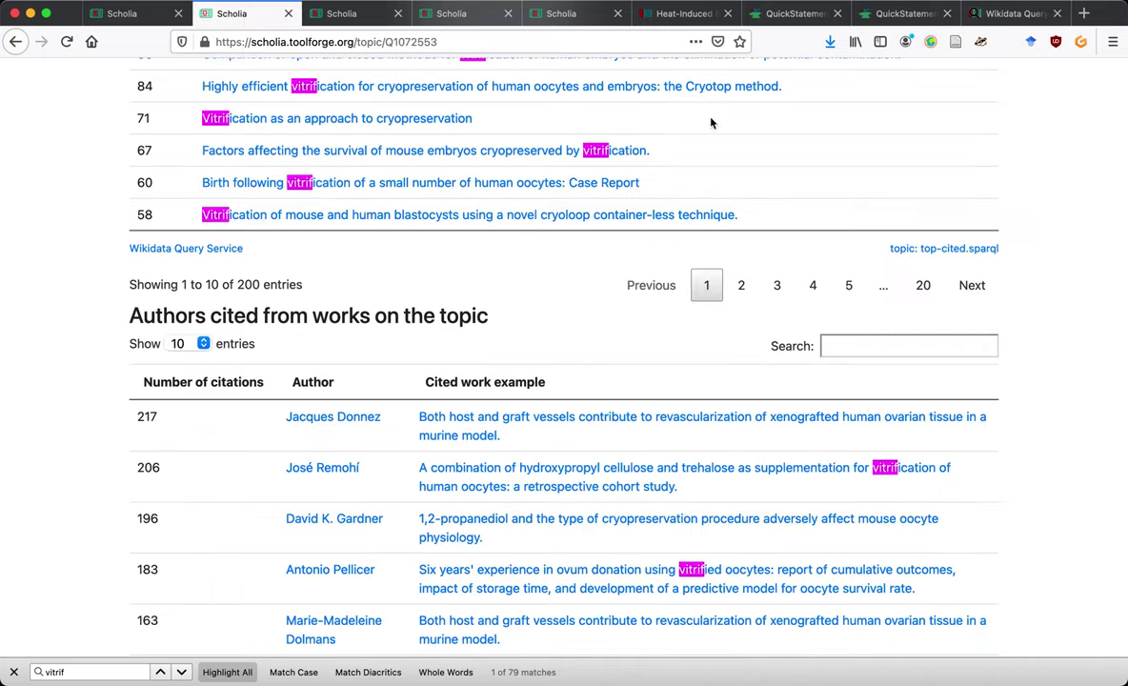
pyautogui.scroll(20, 1120, 296)
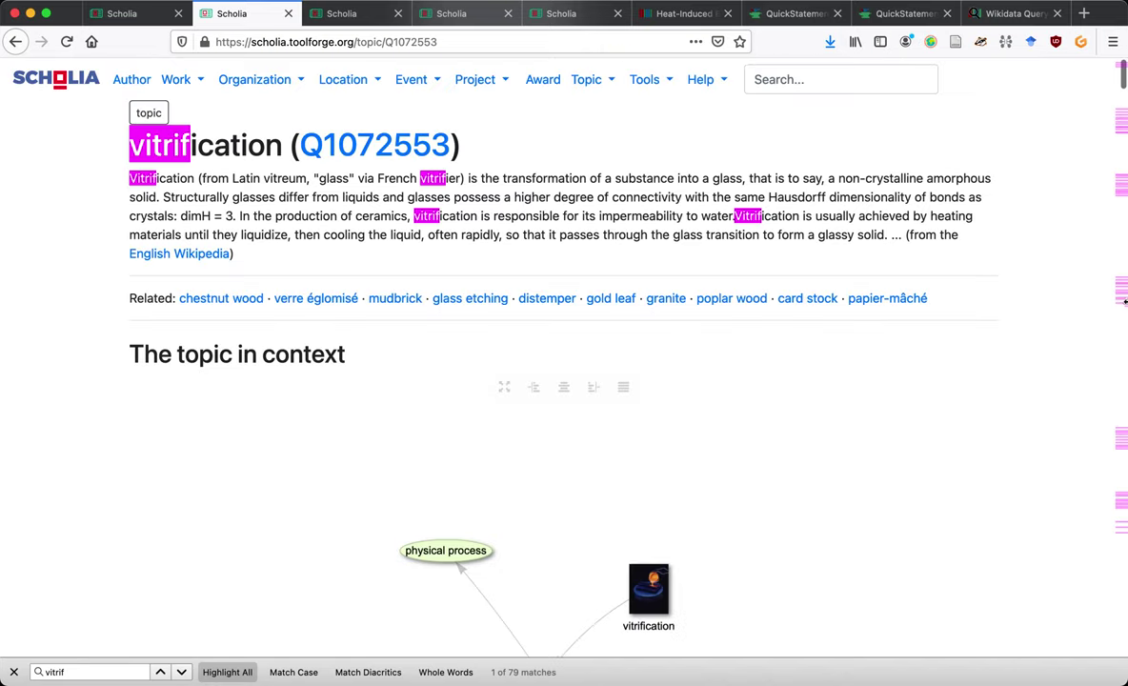
pyautogui.scroll(-15, 1056, 353)
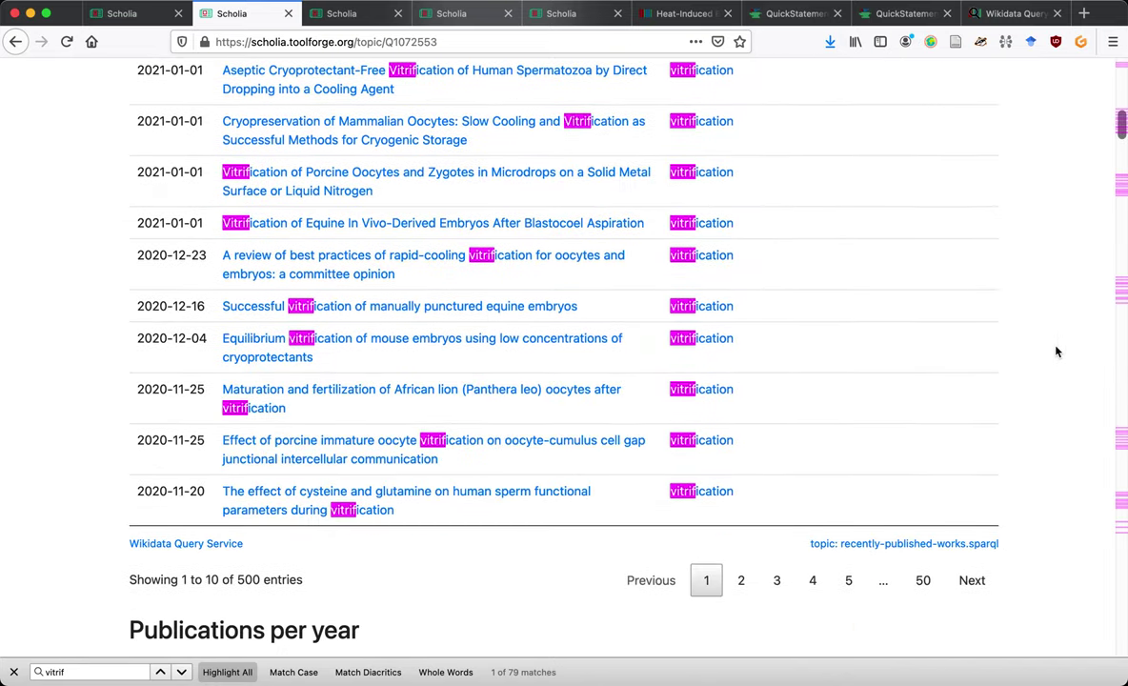
pyautogui.scroll(-5, 1056, 353)
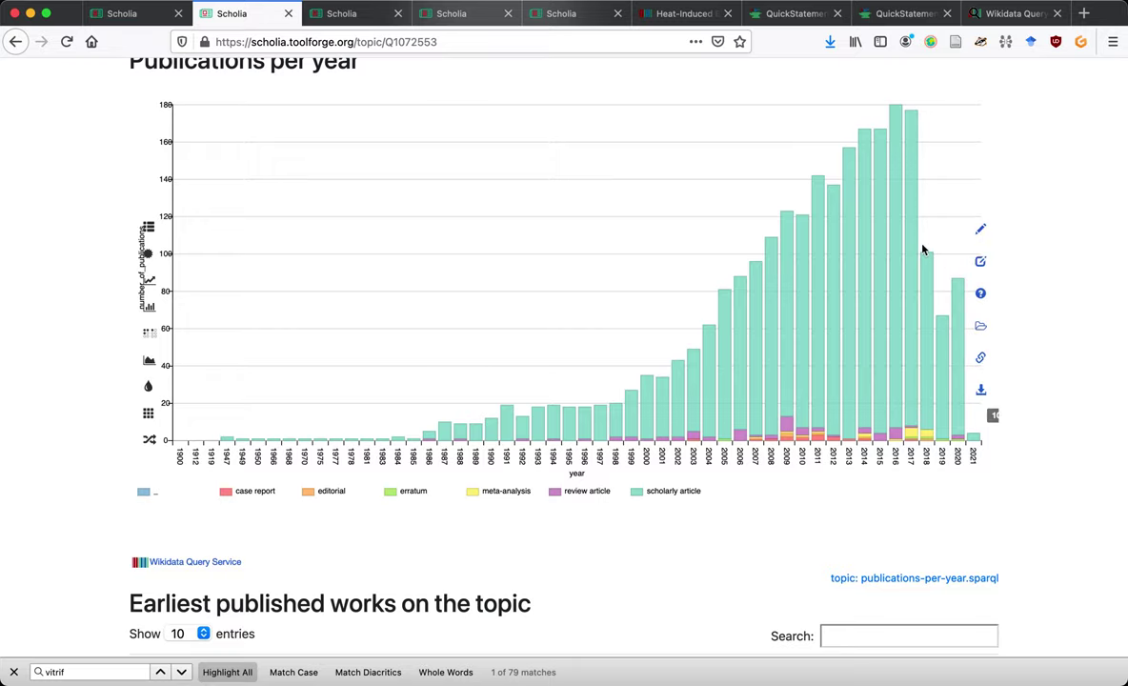
pyautogui.click(1001, 14)
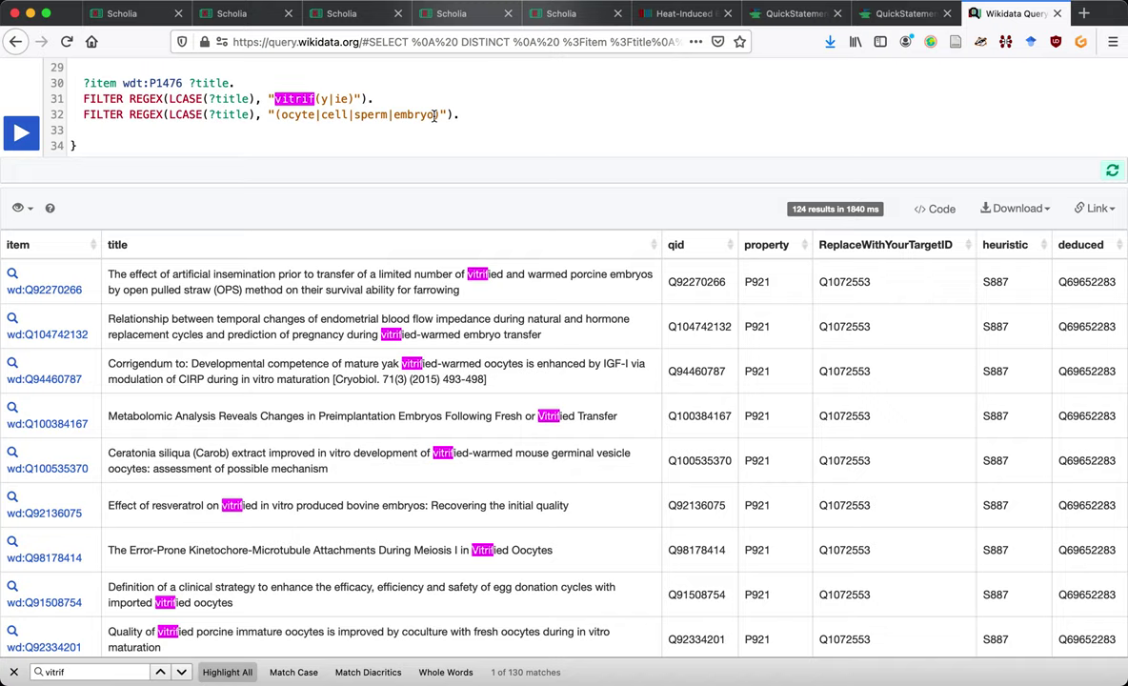
pyautogui.hotkey('ctrl', 'Tab')
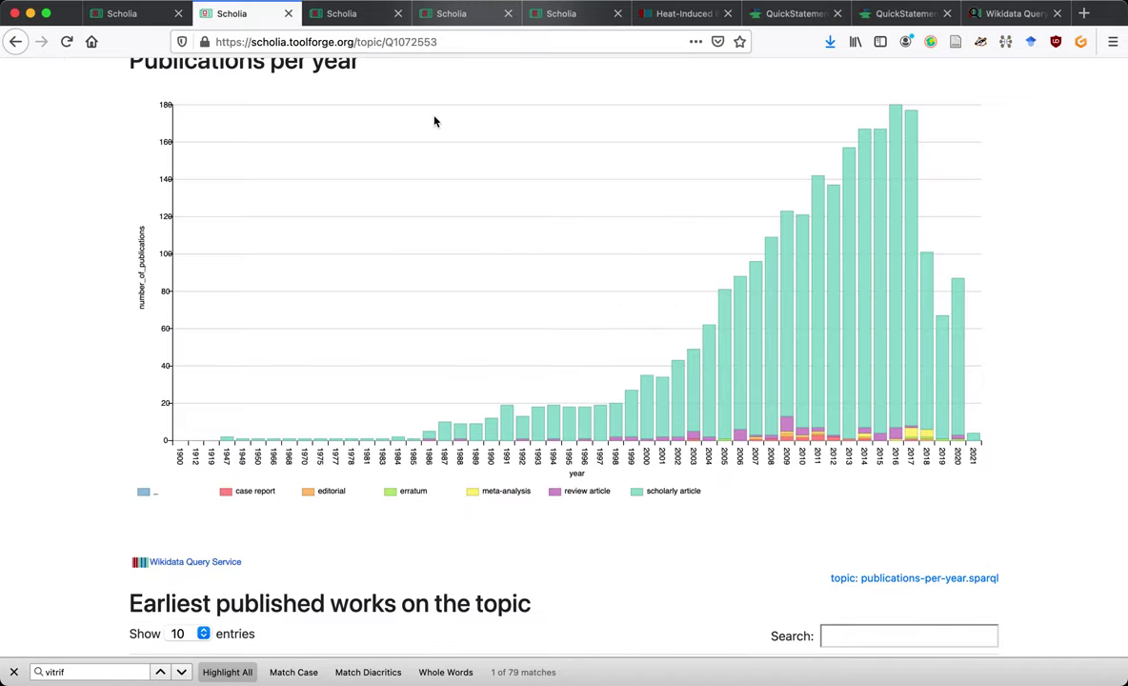
pyautogui.moveTo(922, 152)
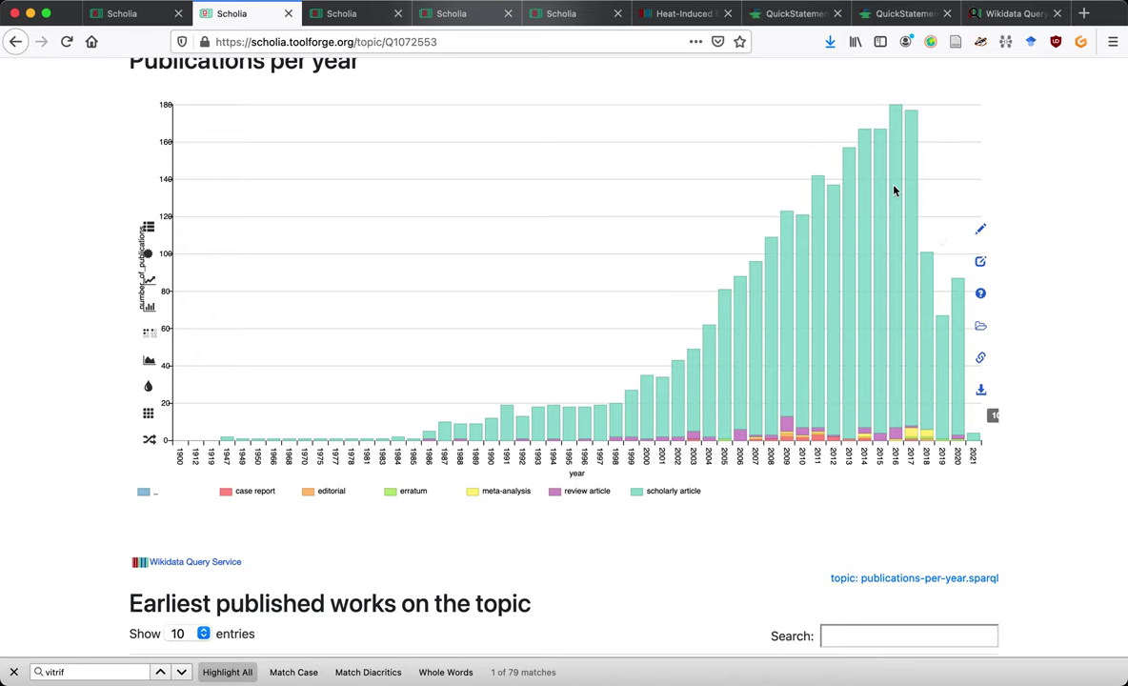
# Return to Wikidata Query Service and run the vitrify/vitrified query with the ?item ?title line commented out.
pyautogui.click(1009, 13)
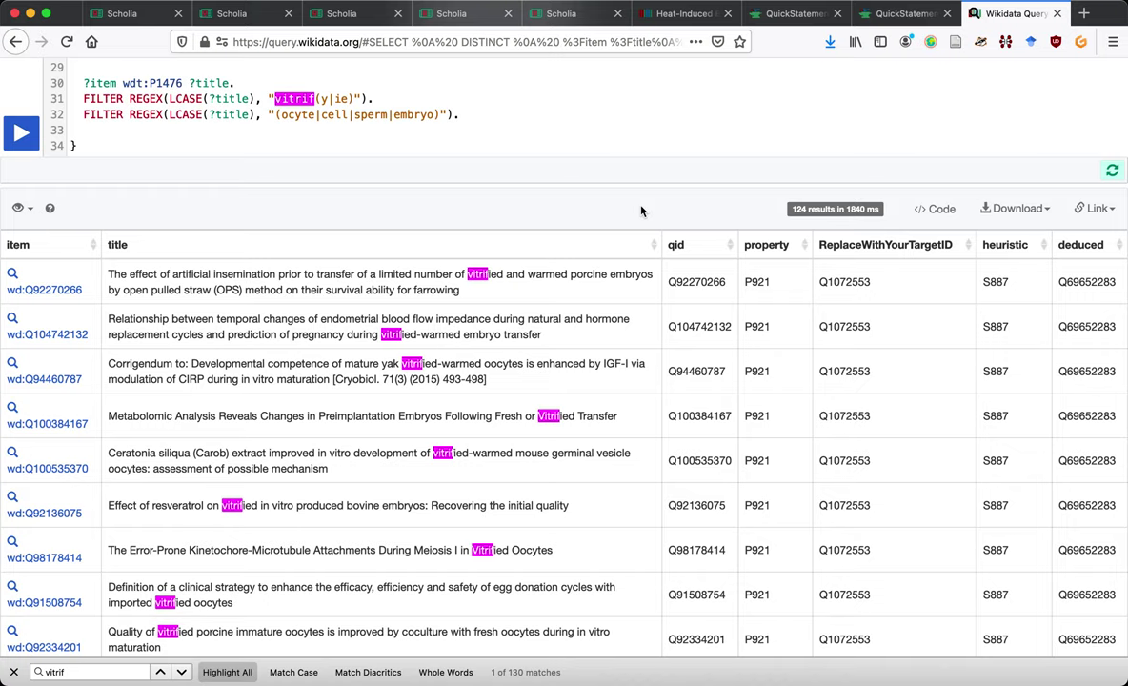
pyautogui.scroll(5, 640, 210)
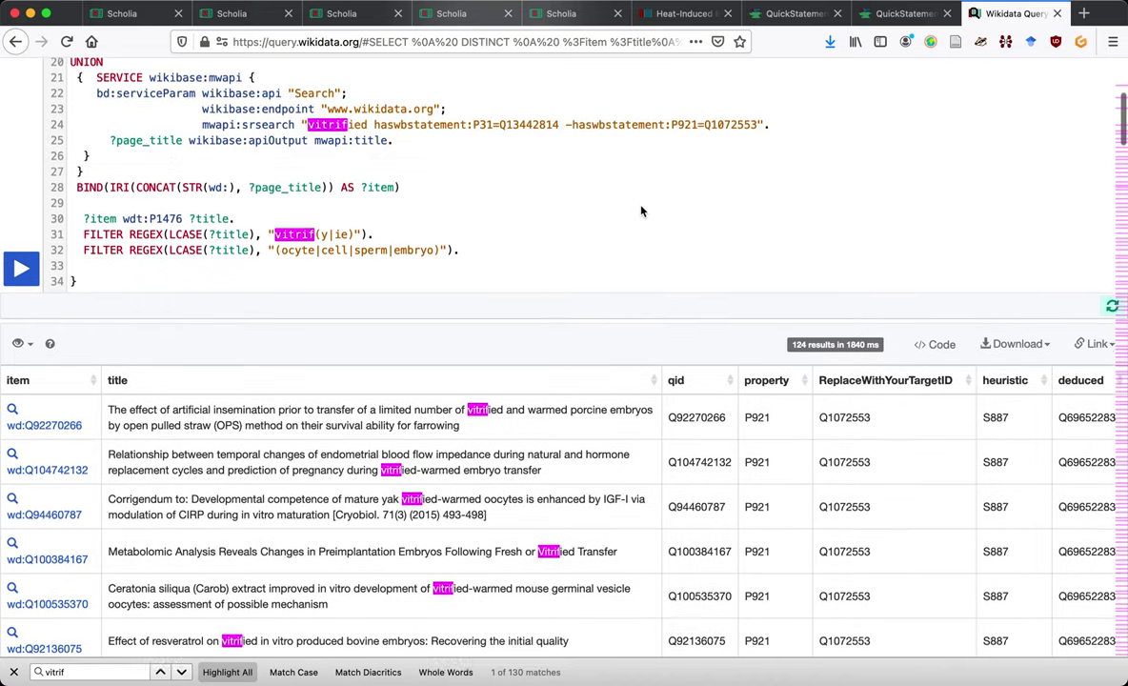
pyautogui.scroll(5, 641, 206)
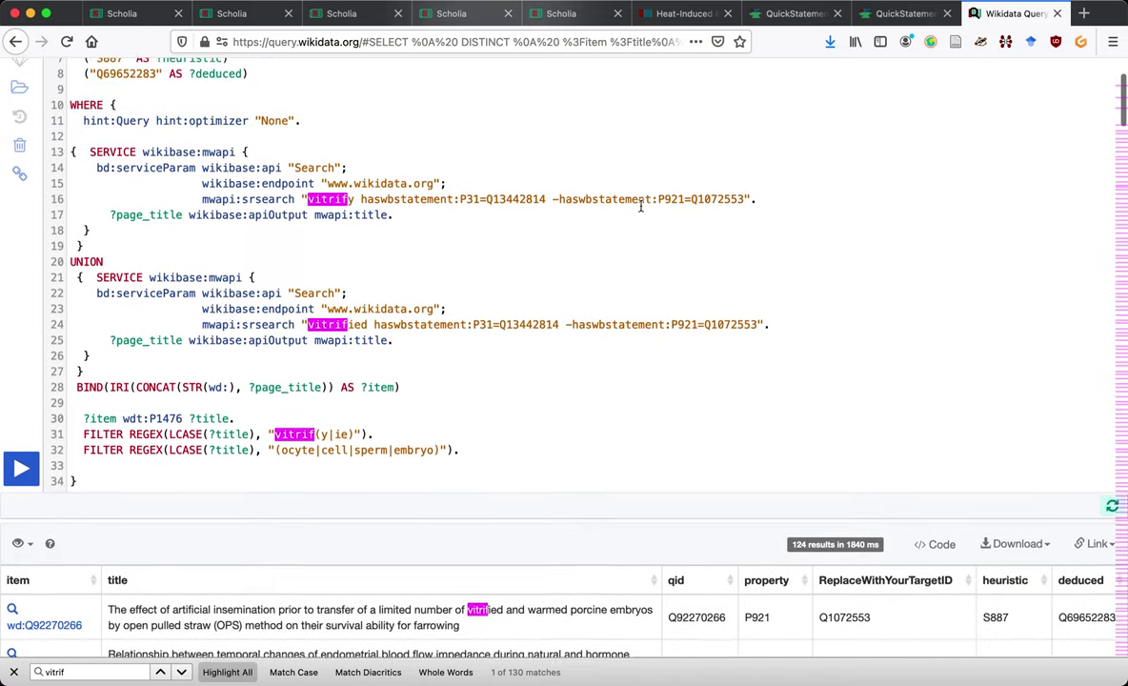
pyautogui.scroll(-5, 162, 240)
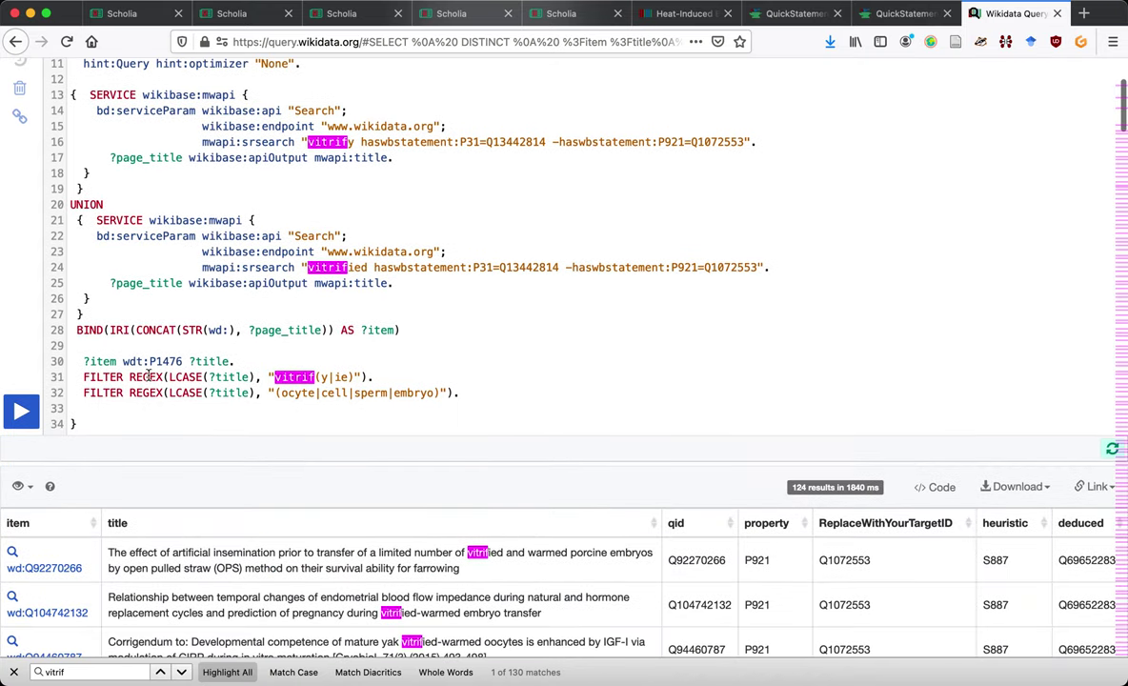
pyautogui.click(34, 420)
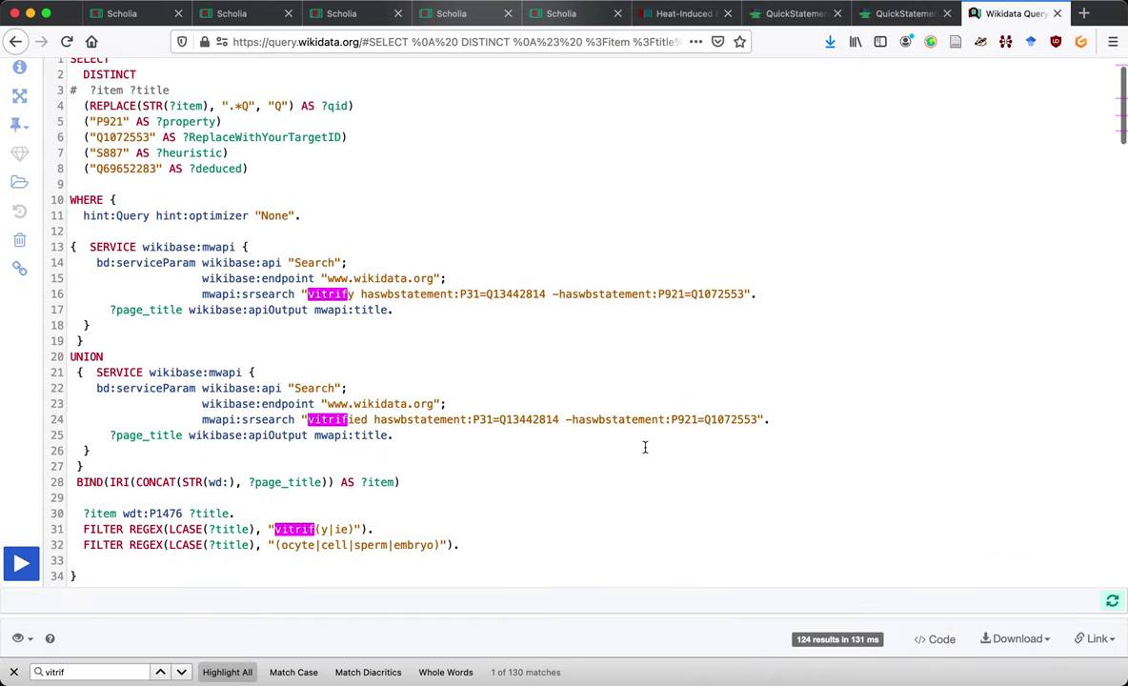
# Download the query results as a TSV file and open it in TextEdit.
pyautogui.scroll(-5, 644, 446)
pyautogui.scroll(-2, 646, 452)
pyautogui.click(1010, 231)
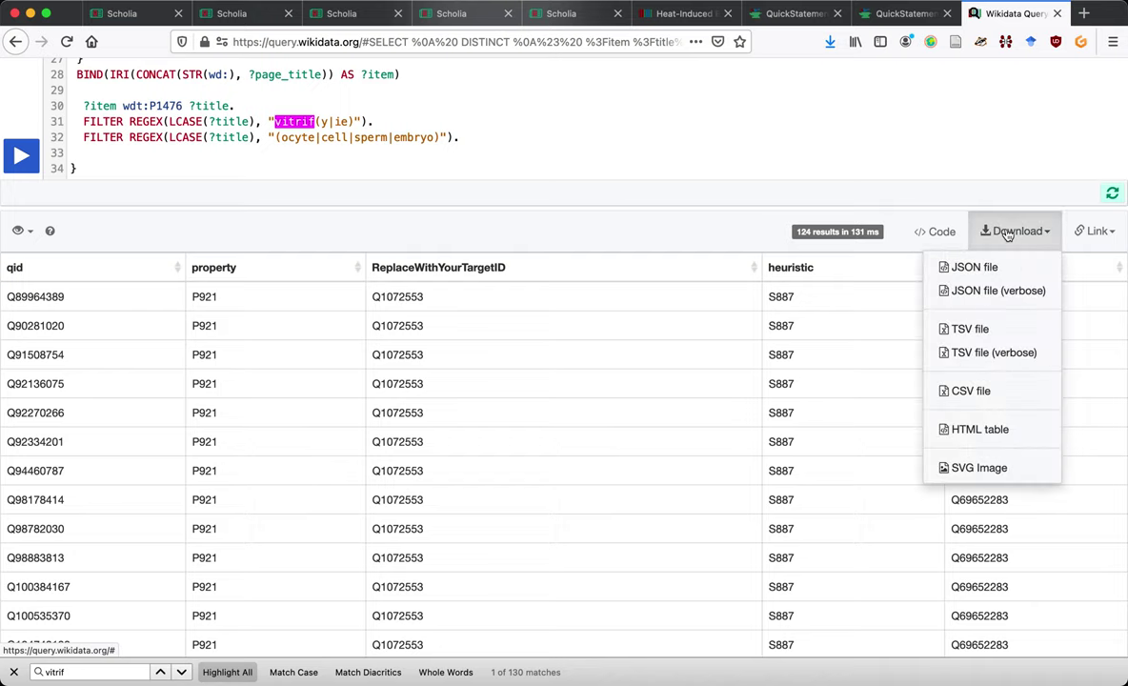
pyautogui.click(983, 331)
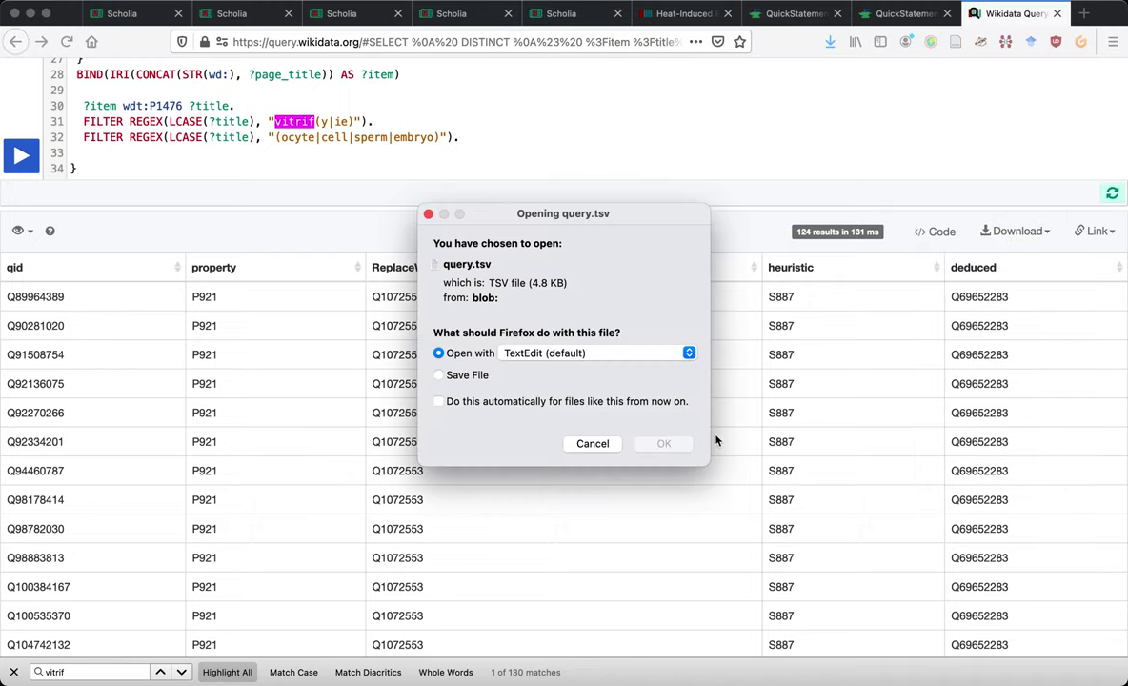
pyautogui.click(674, 445)
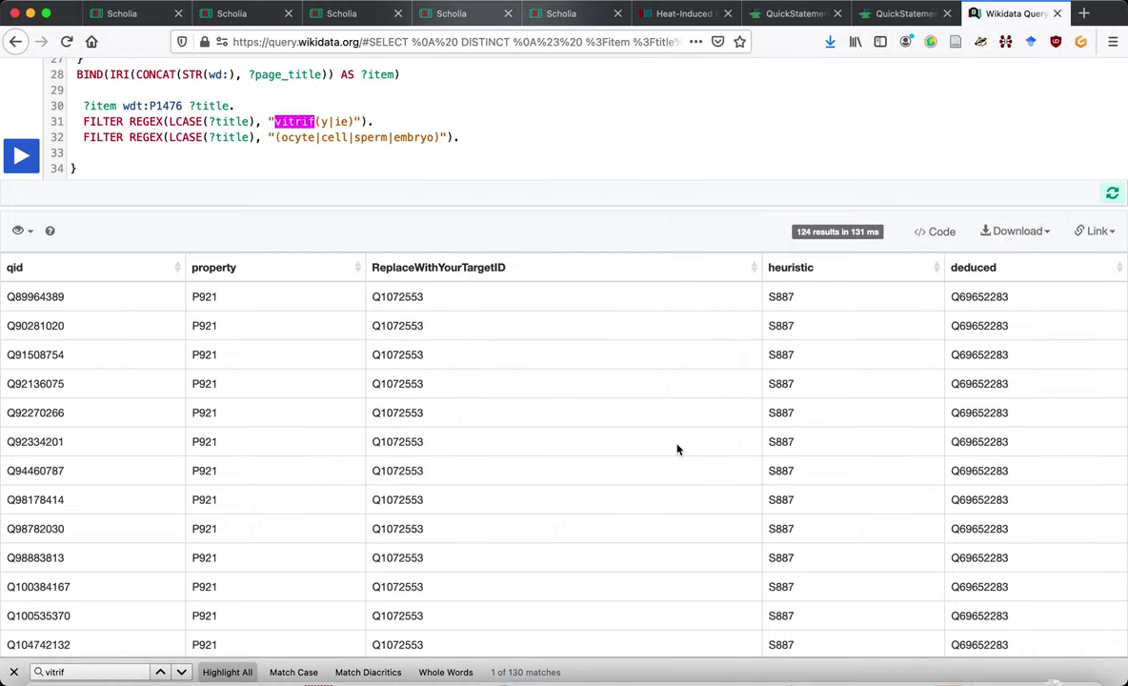
# Delete the header row from query-479.tsv and select all remaining rows for copying.
pyautogui.press('super+a')
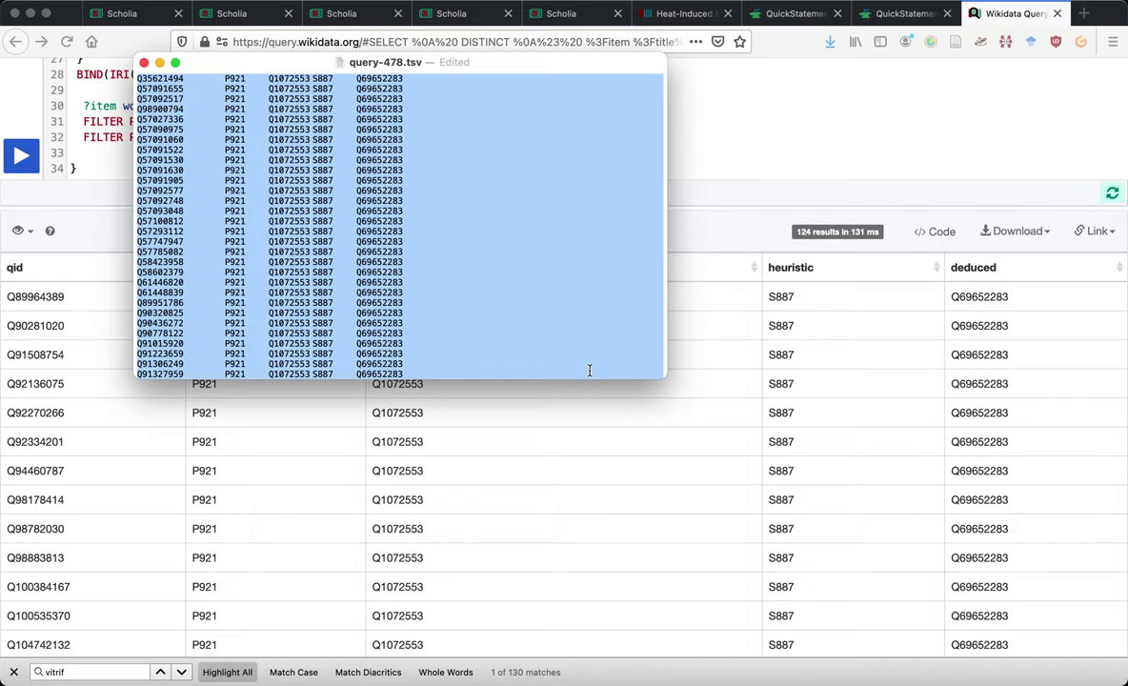
pyautogui.hotkey('shift', 'Down')
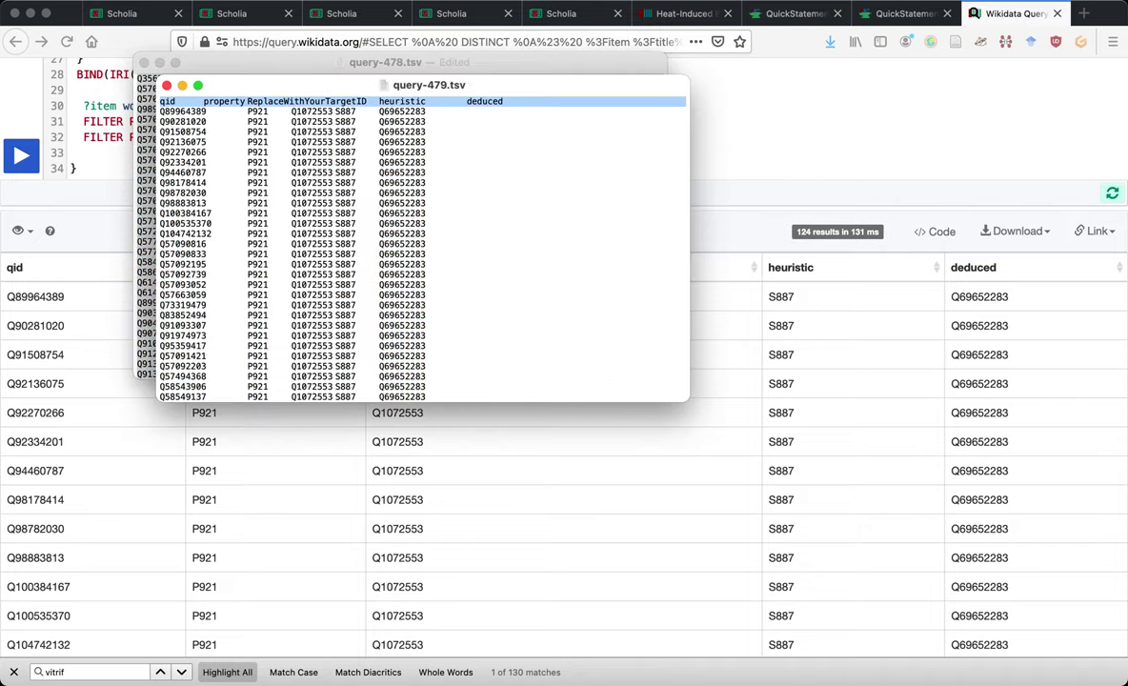
pyautogui.press('BackSpace')
pyautogui.press('super+a')
# Switch to Firefox and open quickstatements.toolforge.org in a new browser tab.
pyautogui.press('super+Tab')
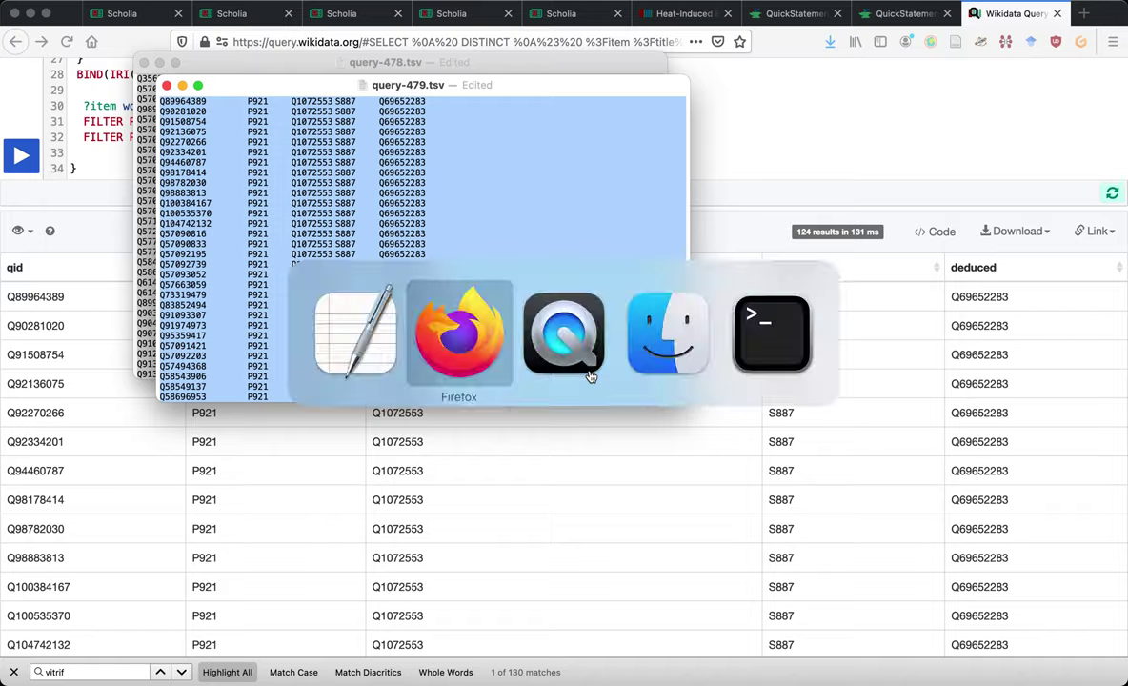
pyautogui.press('super+t')
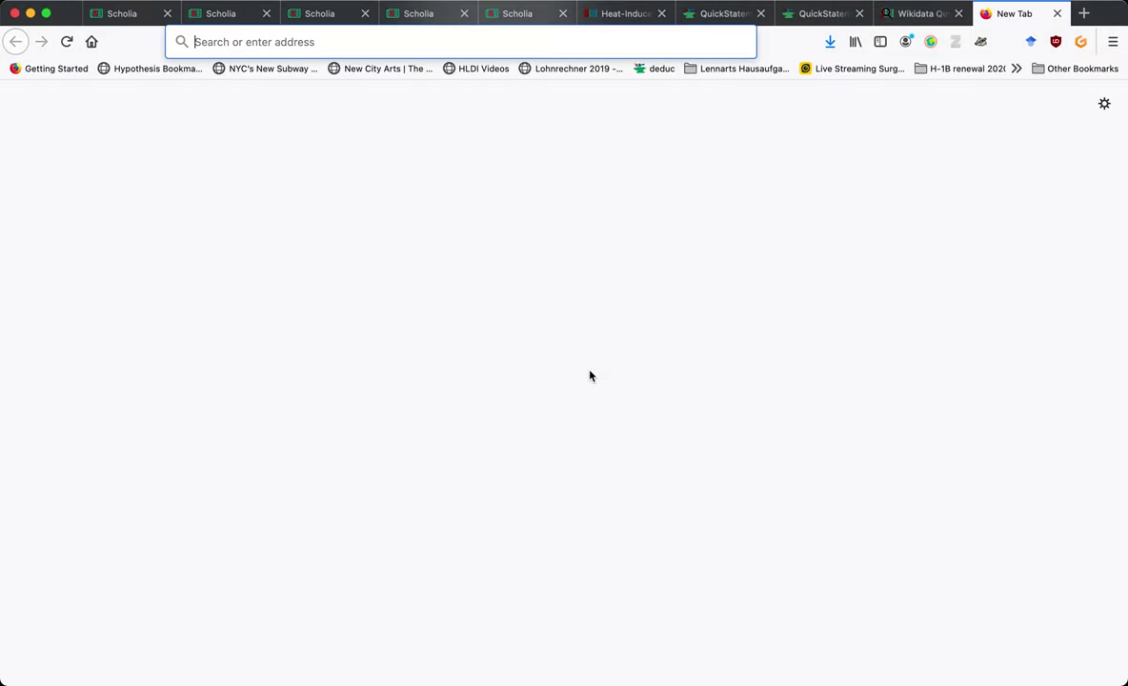
pyautogui.write('q')
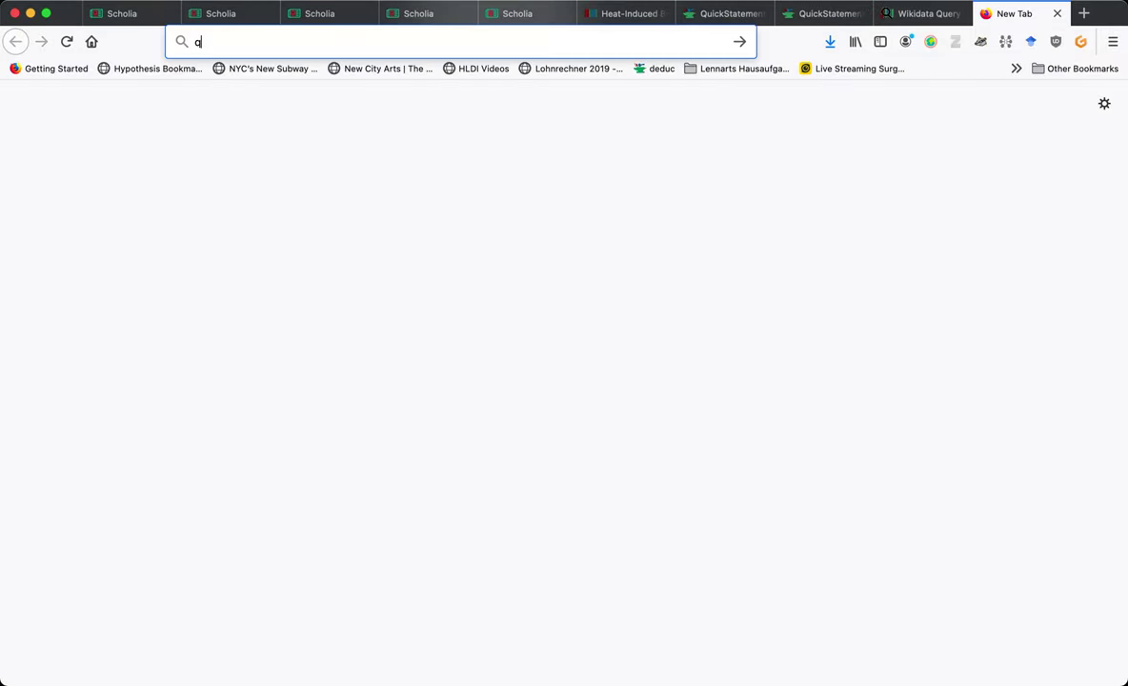
pyautogui.write('uickstatements.toolforge.org/')
pyautogui.press('Return')
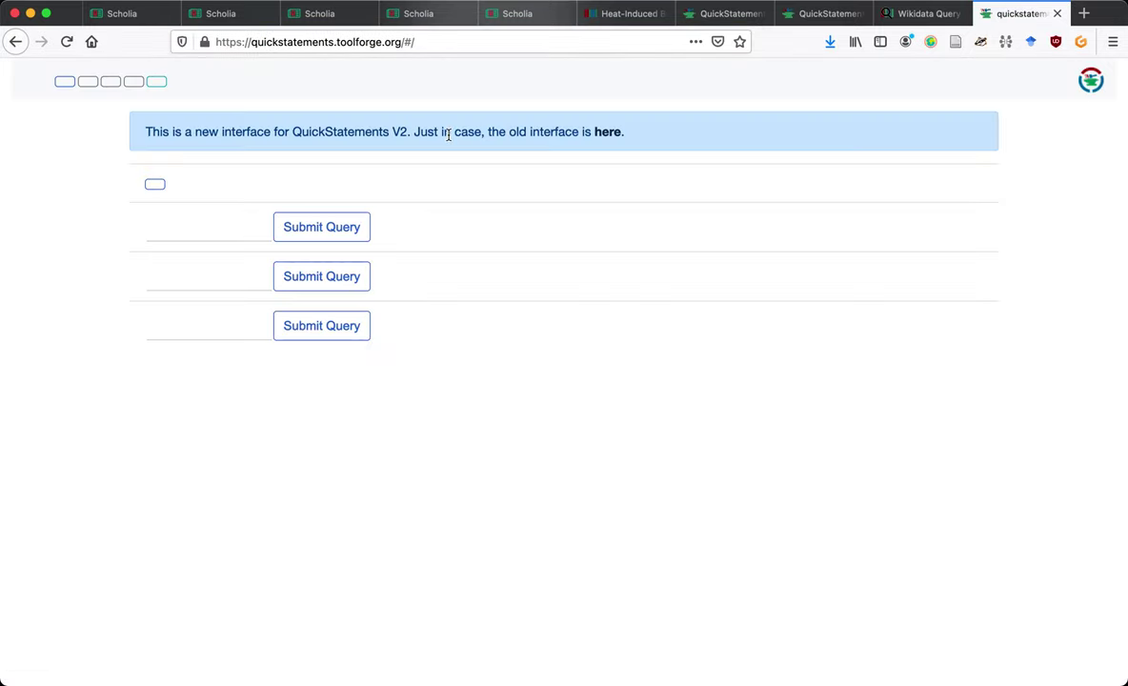
# Import the copied rows into a new QuickStatements batch and check the heuristic source on the second command.
pyautogui.click(184, 217)
pyautogui.click(196, 211)
pyautogui.press('super+v')
pyautogui.click(51, 453)
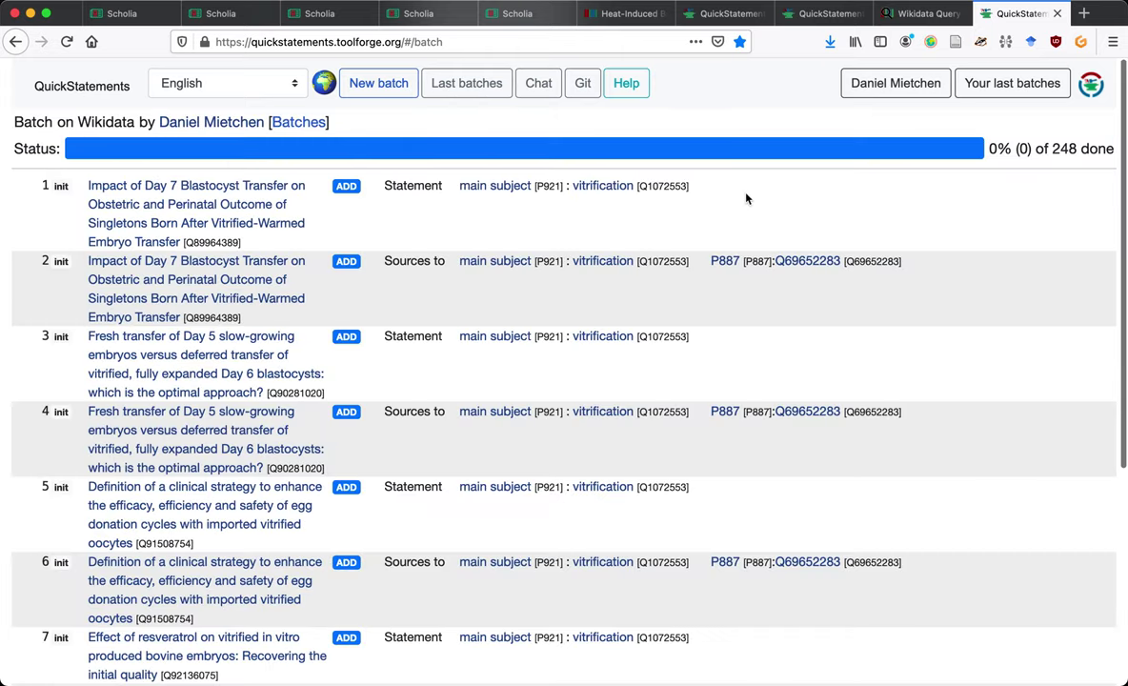
pyautogui.moveTo(453, 259); pyautogui.dragTo(960, 284)
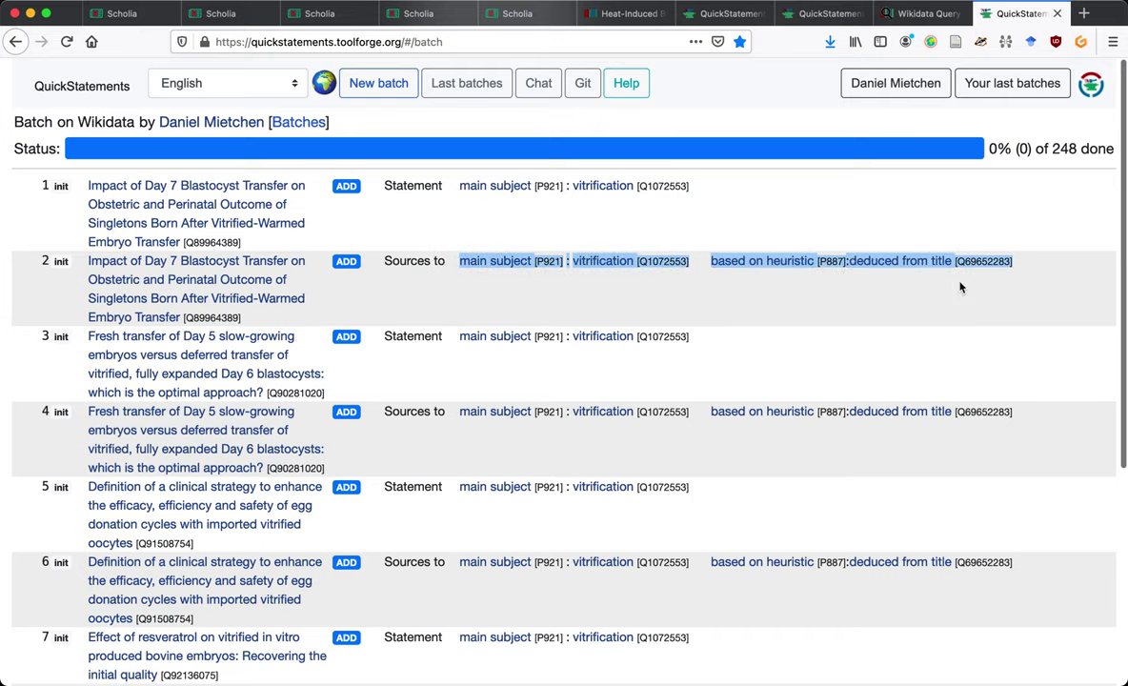
# In a new-batch tab, draft the description "main subject [P921] : vitrification [Q1072553] based on heuristic [P887] : deduced from title [Q69652283], per".
pyautogui.keyDown('super'); pyautogui.click(365, 86); pyautogui.keyUp('super')
pyautogui.hotkey('ctrl', 'Tab')
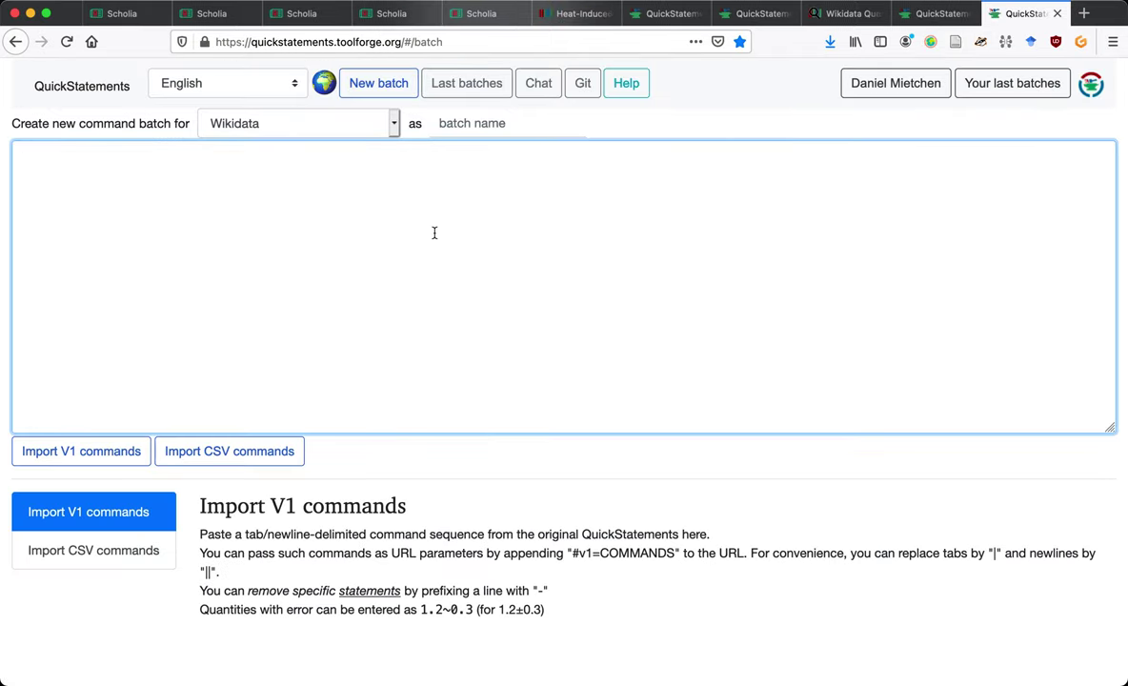
pyautogui.write('main subject [P921] : vitrification [Q1072553] based on heuristic [P887] : deduced from title [Q69652283]')
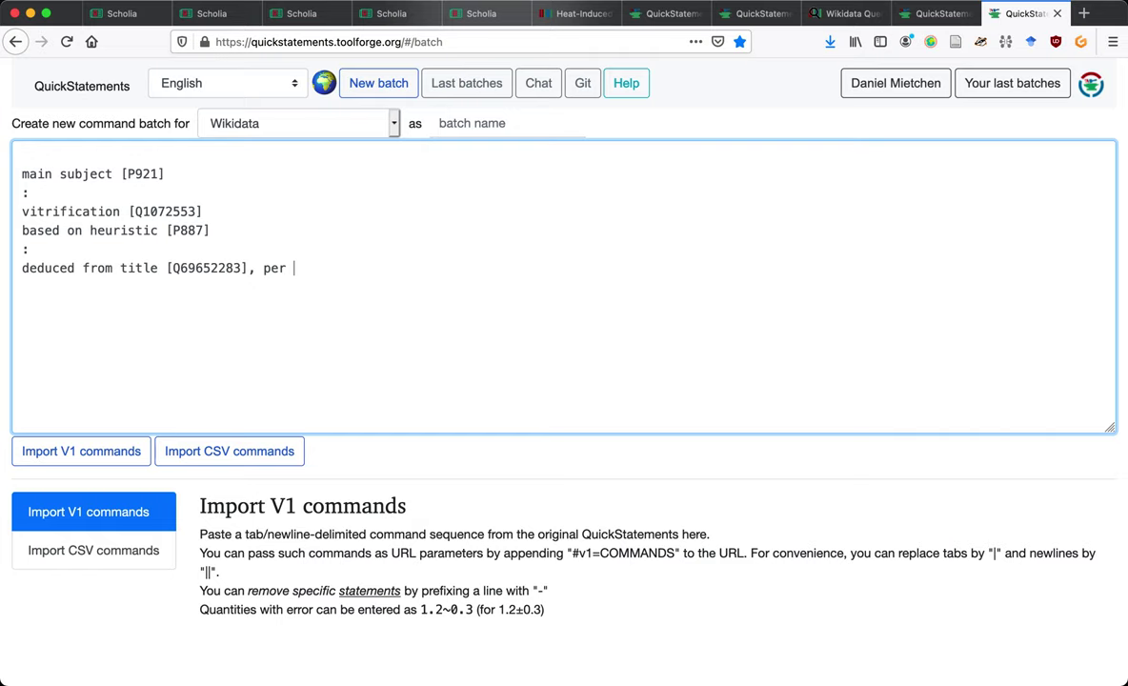
# Generate a short link for the vitrify/vitrified query in the Wikidata Query Service and copy it.
pyautogui.click(848, 17)
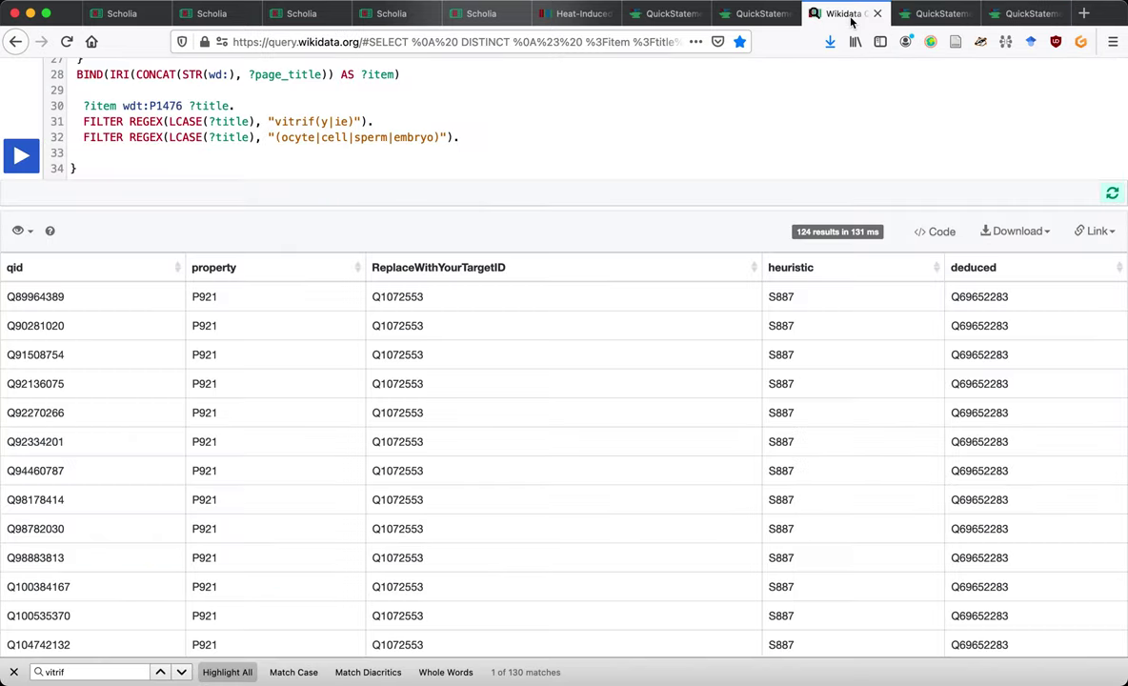
pyautogui.scroll(5, 525, 123)
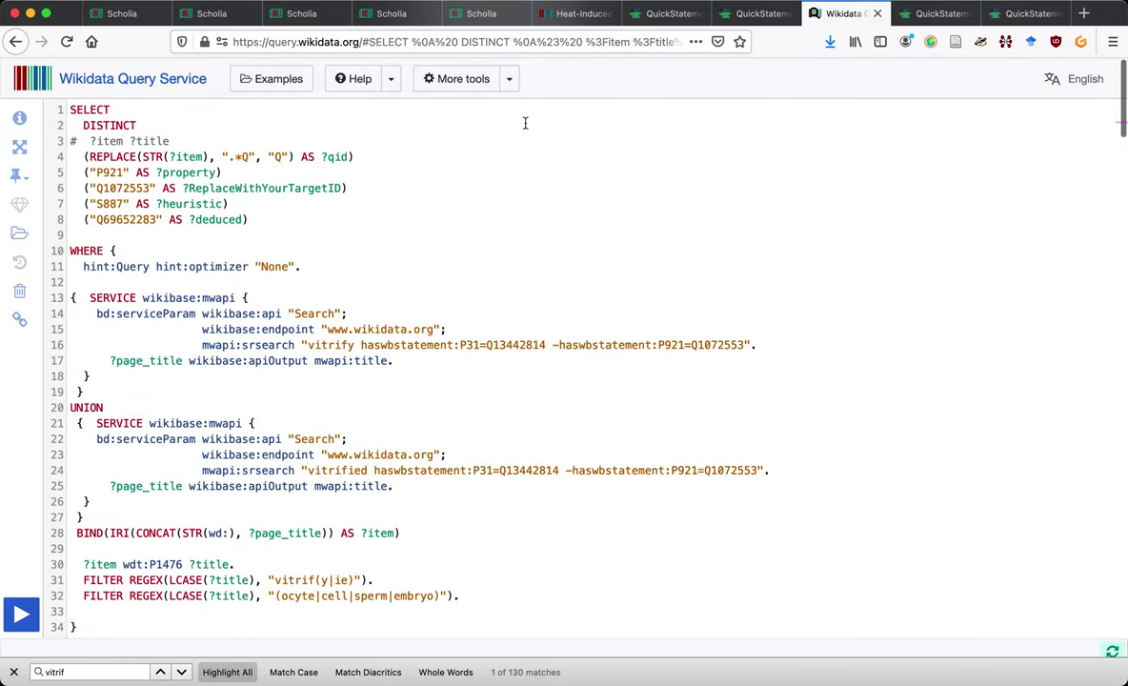
pyautogui.click(19, 322)
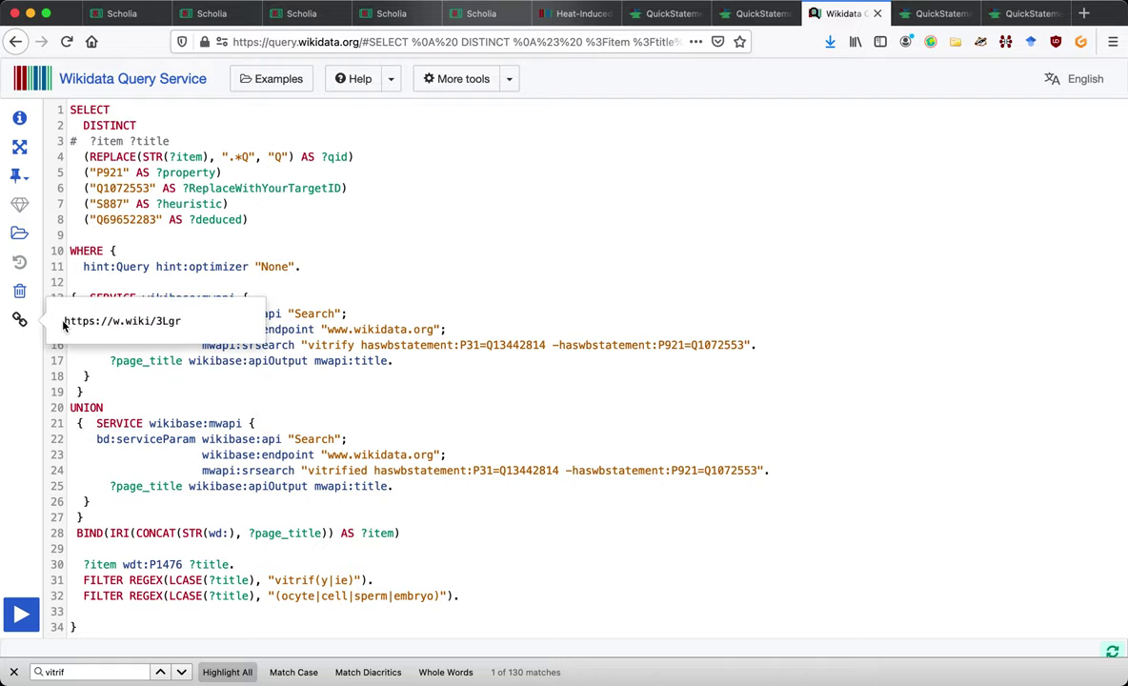
pyautogui.moveTo(59, 321); pyautogui.dragTo(189, 332)
pyautogui.hotkey('ctrl', 'c')
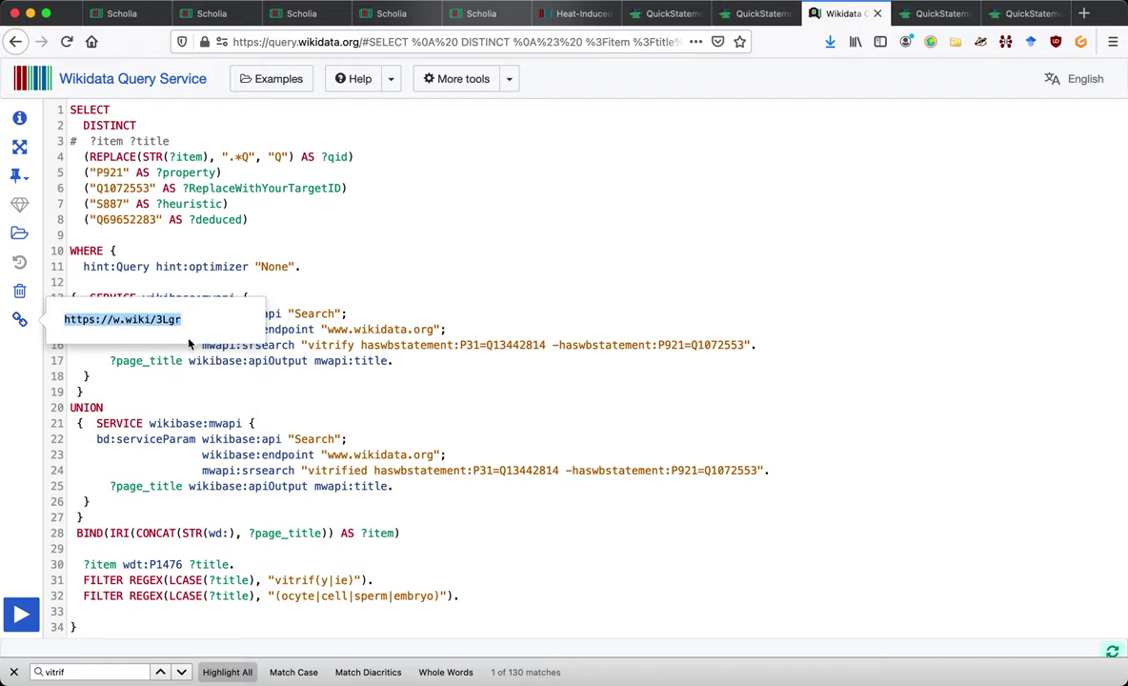
pyautogui.click(189, 344)
pyautogui.click(1021, 15)
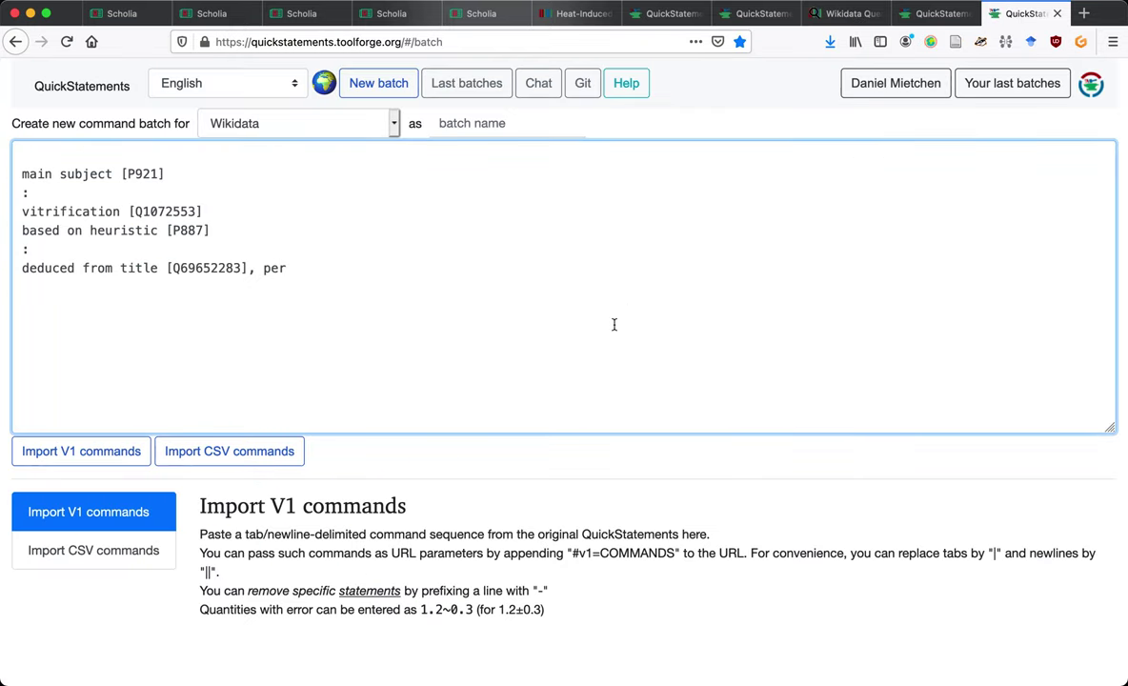
pyautogui.hotkey('ctrl', 'v')
pyautogui.hotkey('ctrl', 'a')
# Run the imported vitrification batch in the background, using the drafted description with the query link as its name.
pyautogui.hotkey('ctrl', 'shift', 'Tab')
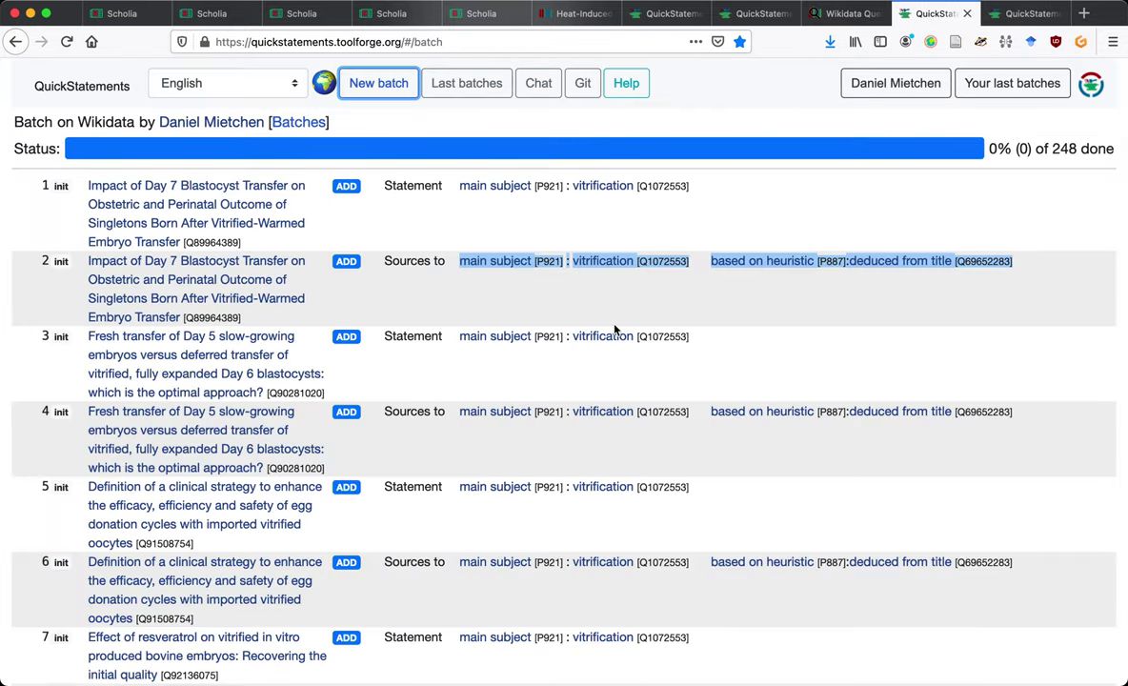
pyautogui.scroll(-5, 573, 254)
pyautogui.click(118, 670)
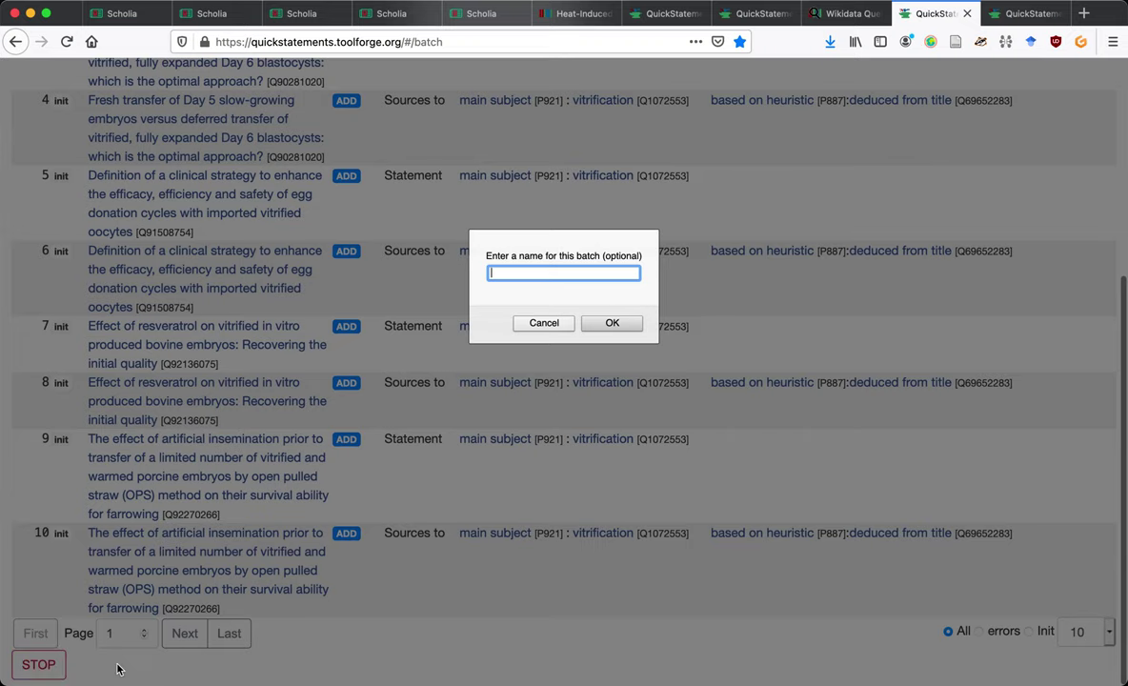
pyautogui.press('Return')
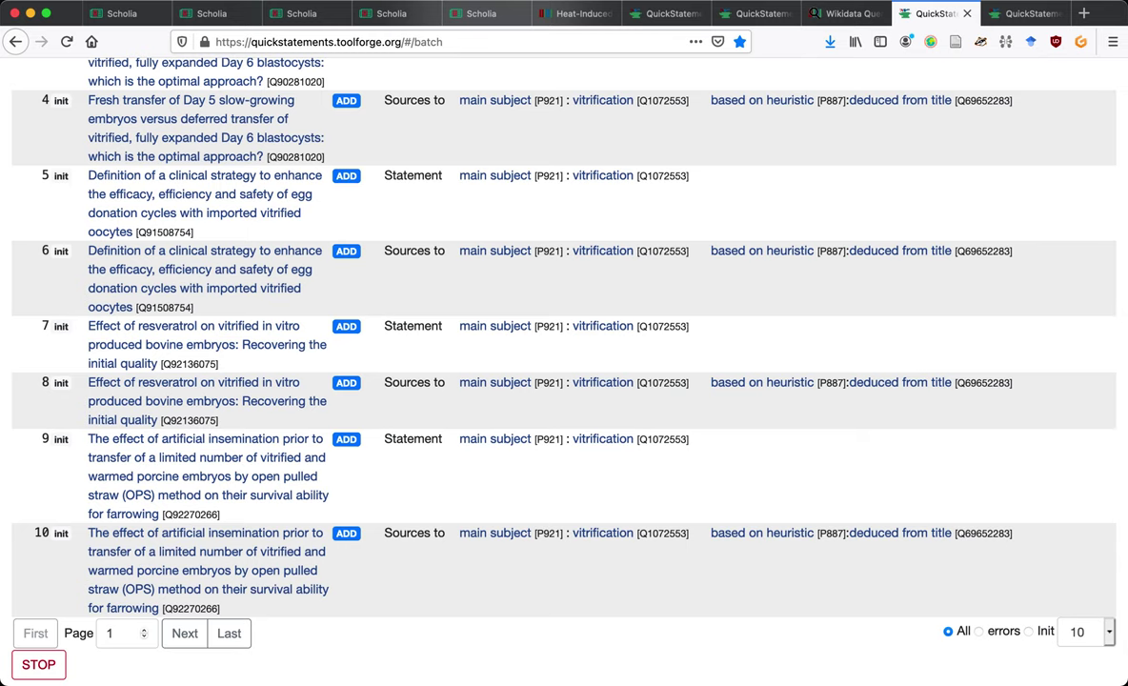
# Review the vitrification topic page in Scholia, from recently published works and publications per year to authors and co-occurring topics.
pyautogui.hotkey('ctrl', 'Tab')
pyautogui.hotkey('ctrl', 'Tab')
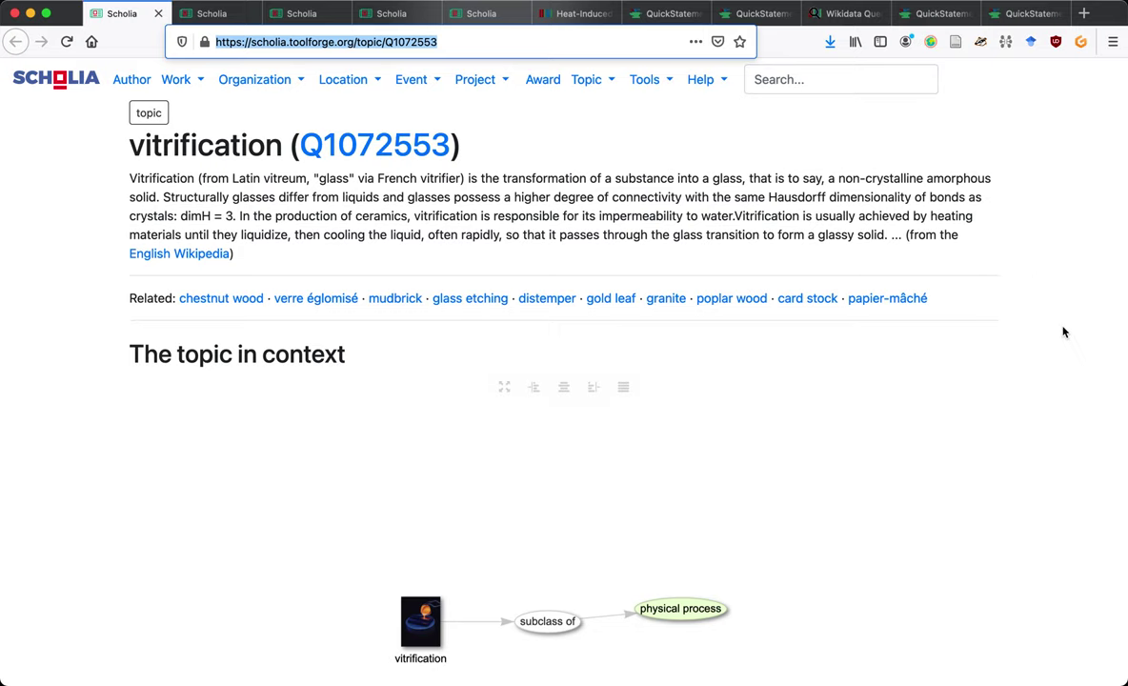
pyautogui.scroll(-5, 1064, 332)
pyautogui.scroll(-5, 1064, 331)
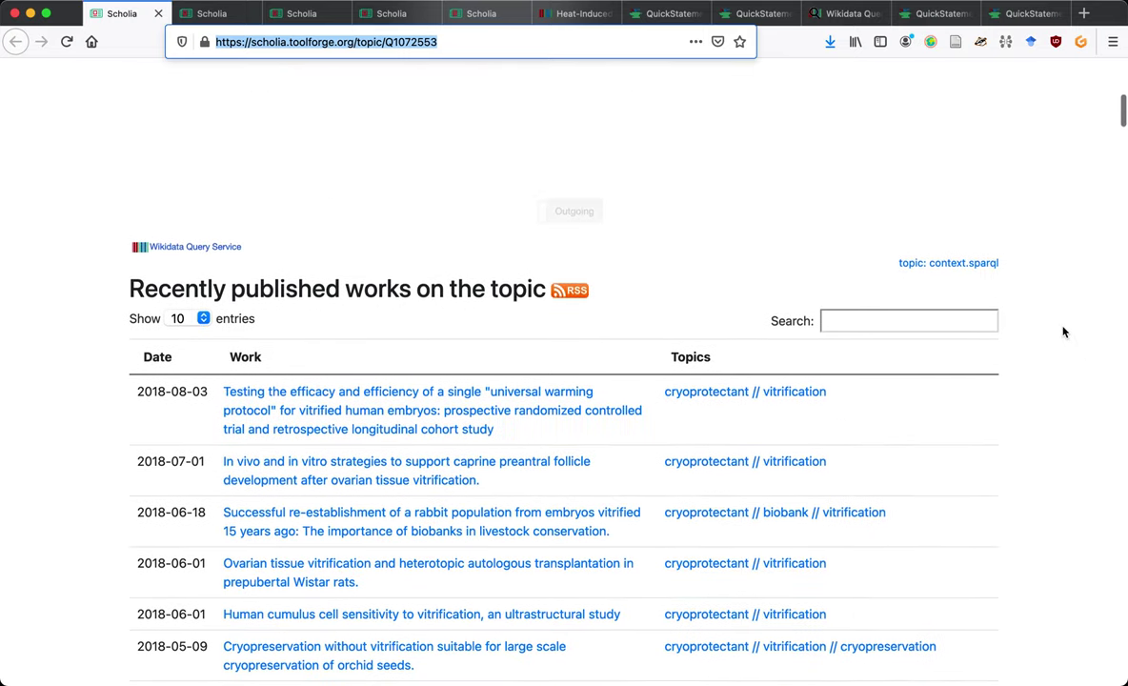
pyautogui.scroll(-5, 1064, 331)
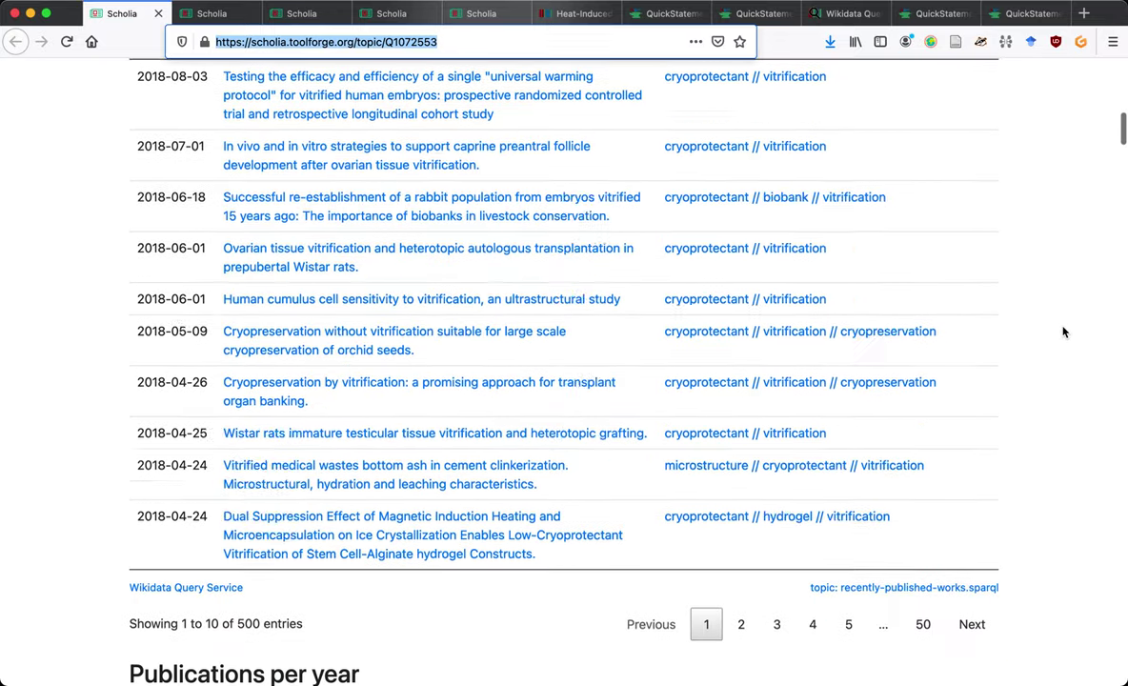
pyautogui.scroll(-5, 1064, 332)
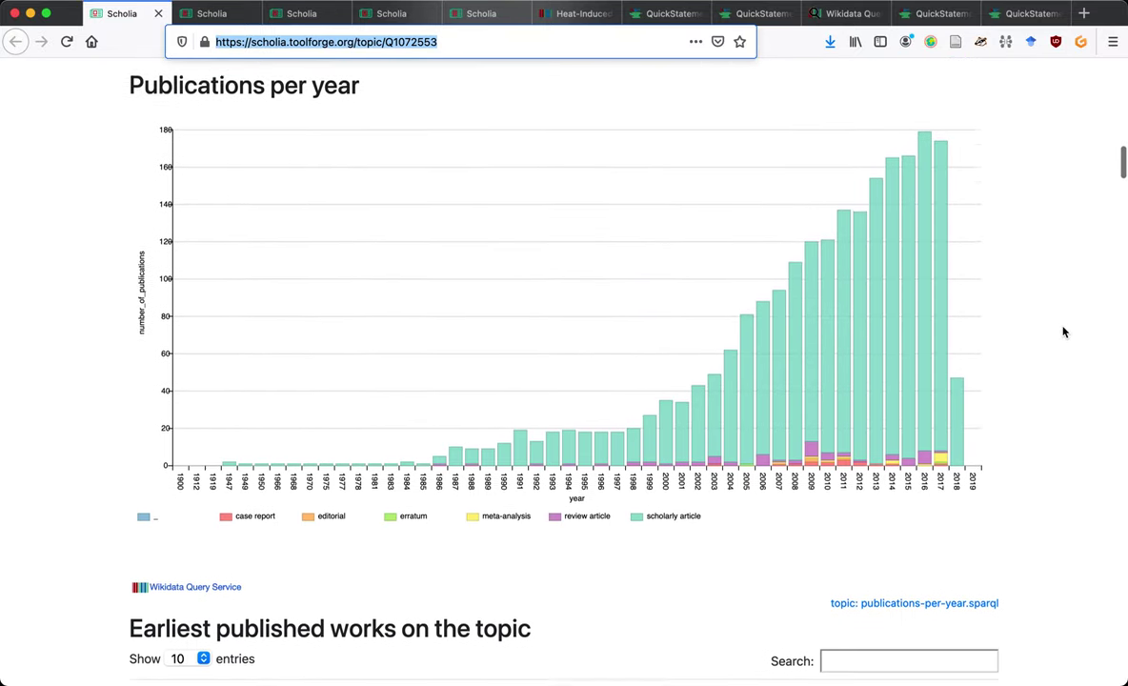
pyautogui.scroll(-9, 1065, 332)
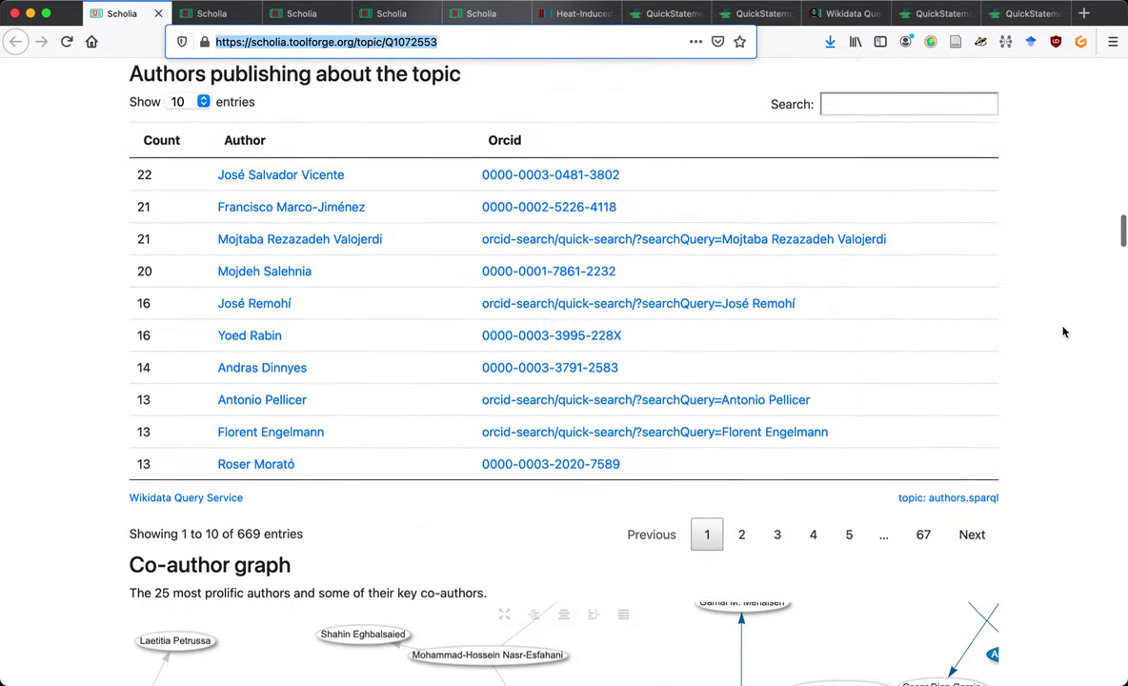
pyautogui.scroll(2, 1064, 331)
pyautogui.scroll(-10, 1064, 331)
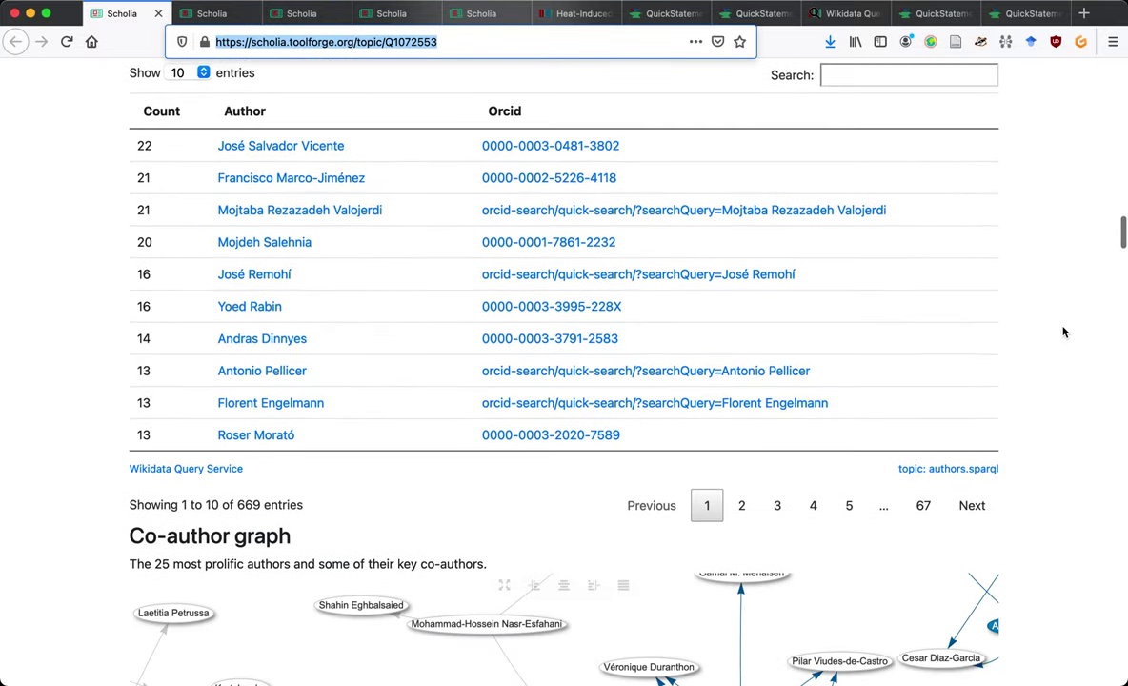
pyautogui.scroll(-10, 1064, 332)
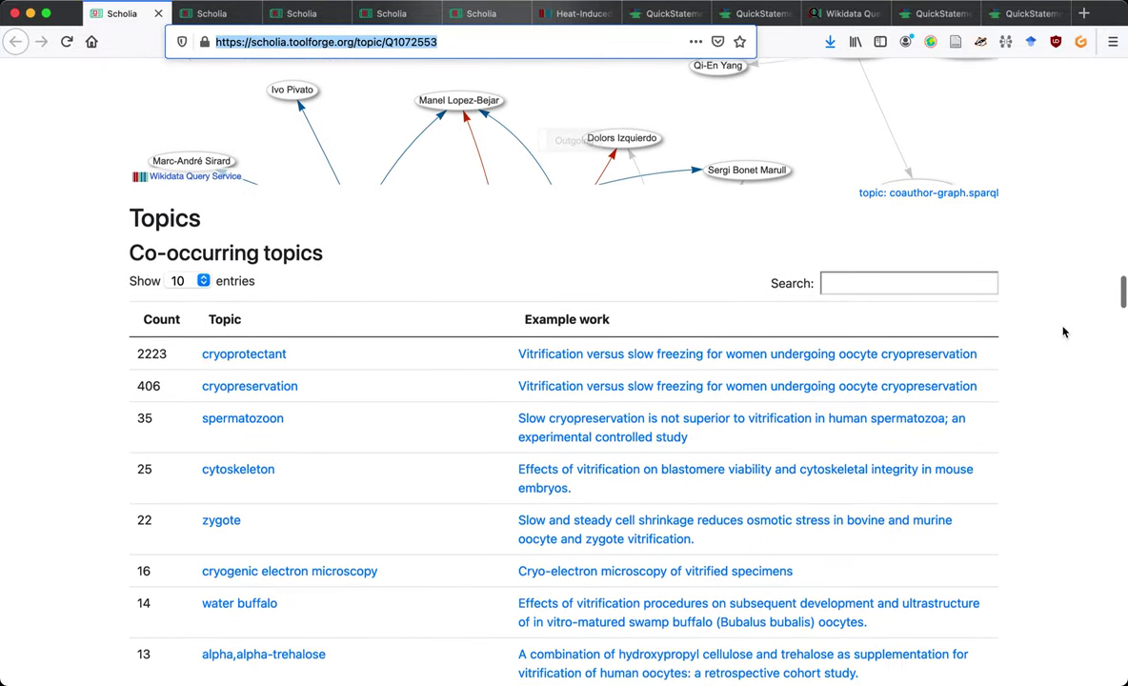
pyautogui.scroll(-2, 1065, 332)
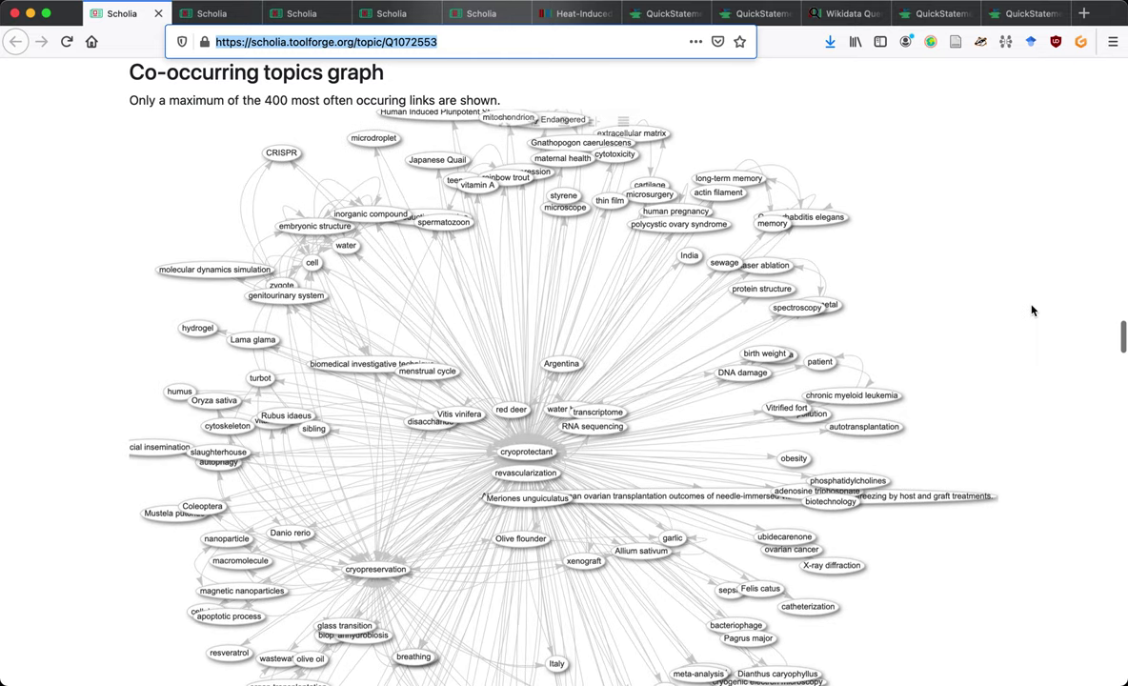
# Inspect the Japan, India and Australia markers on the co-occurring topics map of the vitrification page.
pyautogui.scroll(-5, 1083, 403)
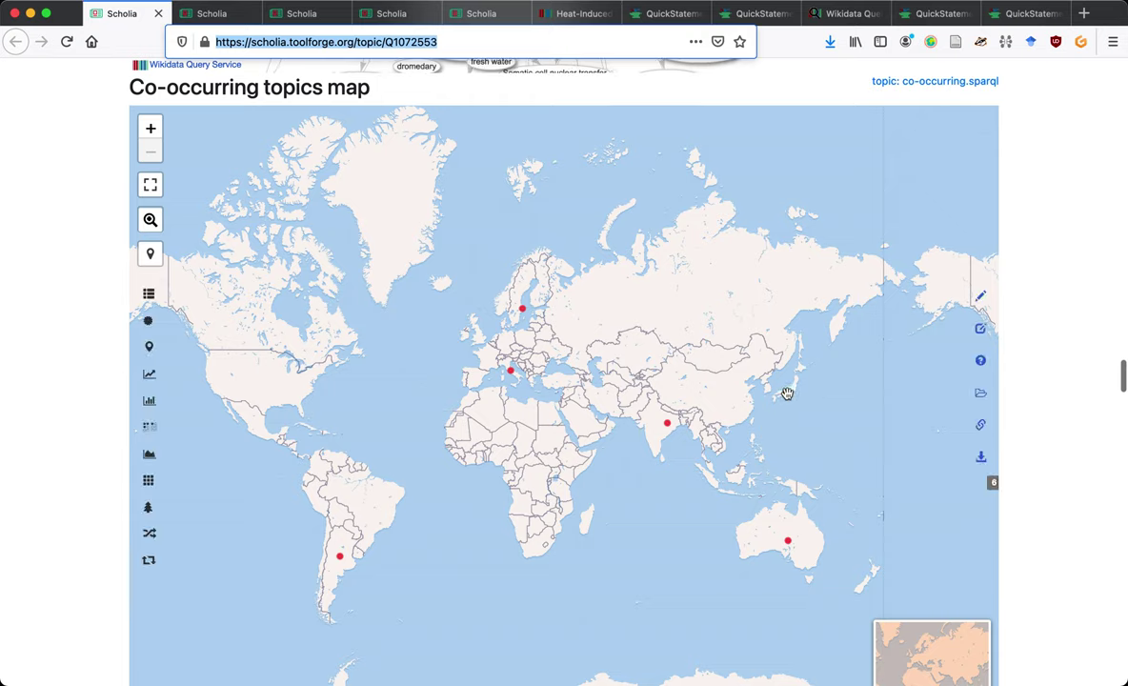
pyautogui.click(787, 394)
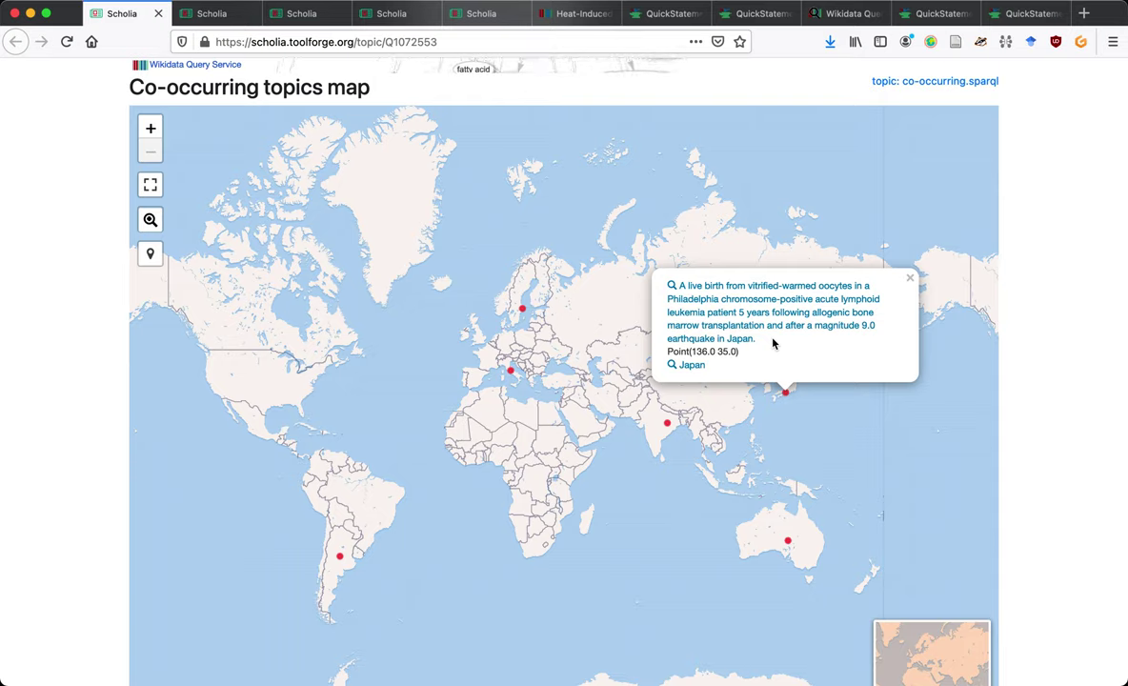
pyautogui.click(668, 425)
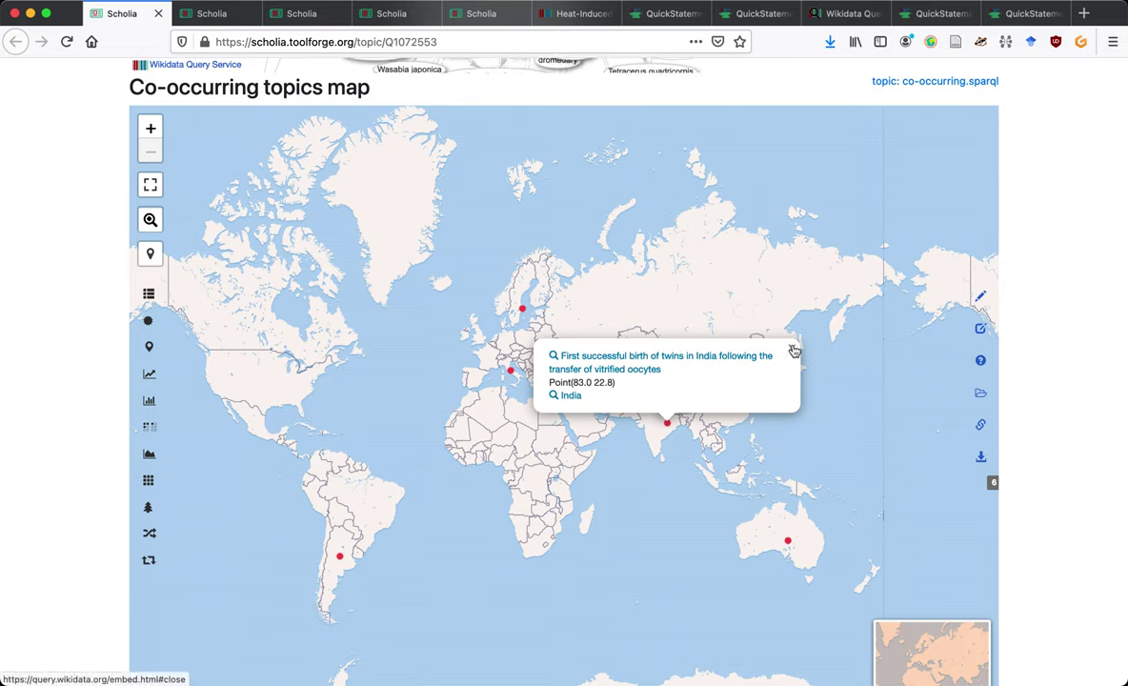
pyautogui.click(788, 536)
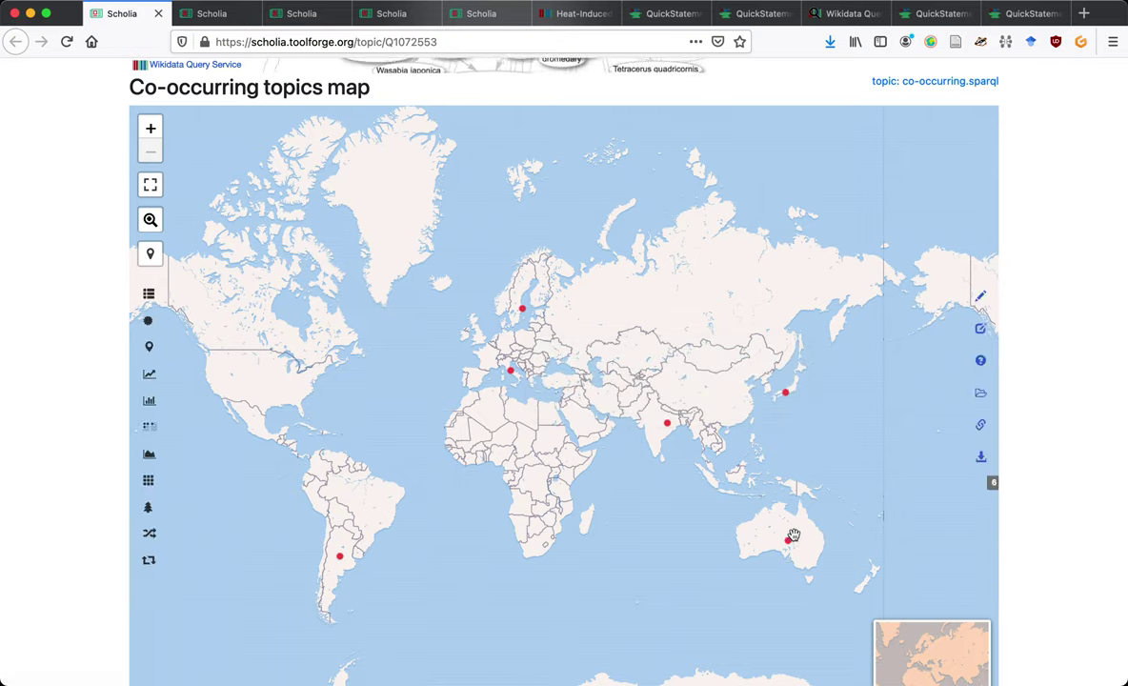
# Examine the page's author scores, publishing venues, citations, organization map, country citation graph and awards.
pyautogui.scroll(-10, 1048, 414)
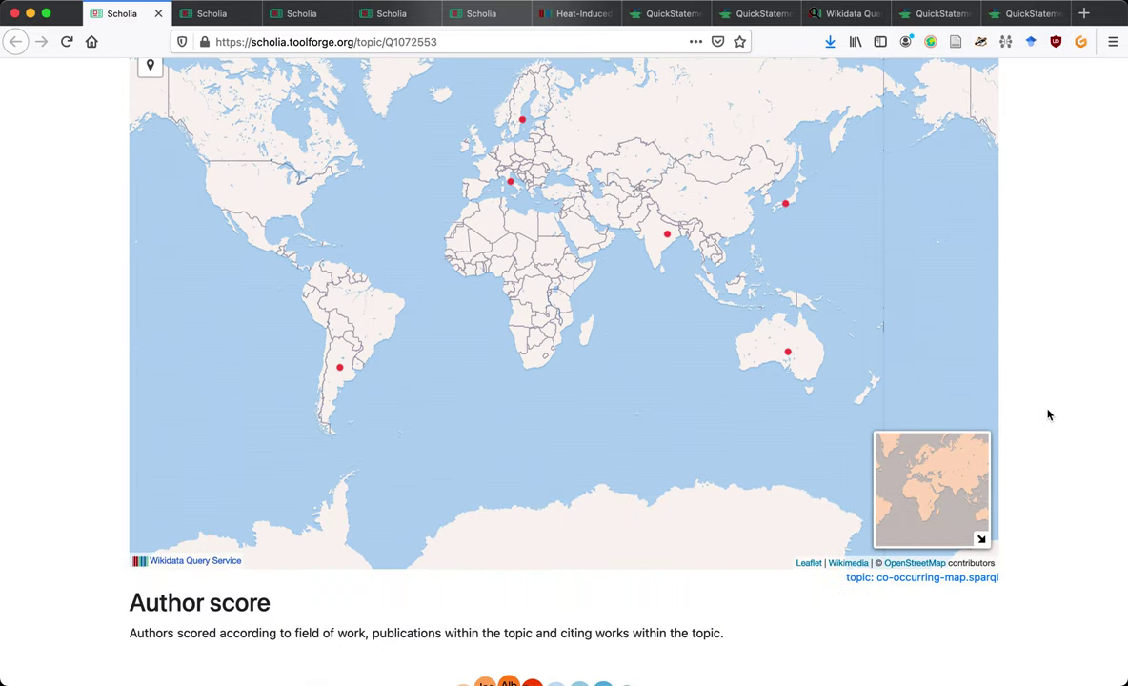
pyautogui.scroll(-5, 1048, 414)
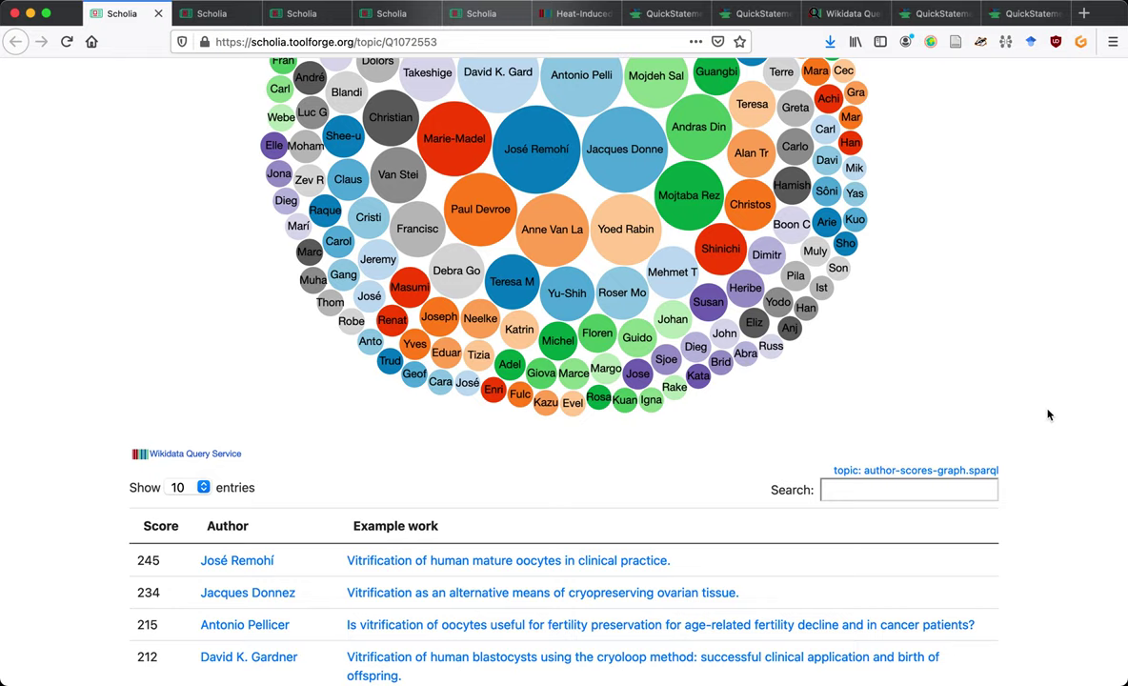
pyautogui.scroll(-5, 1048, 415)
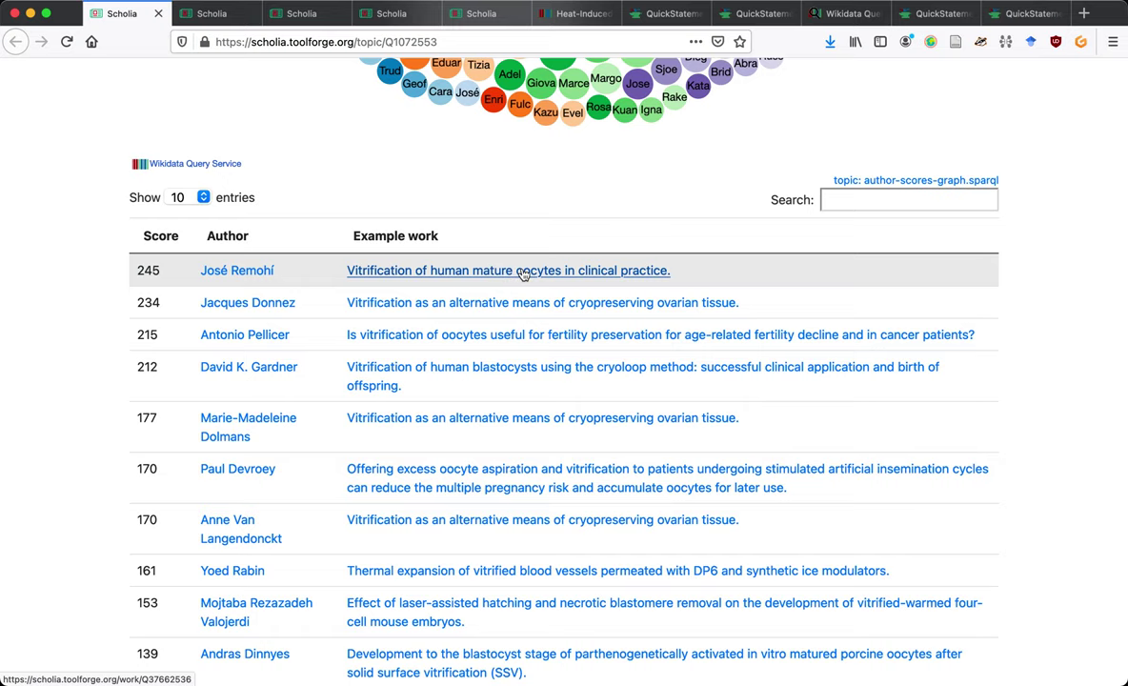
pyautogui.scroll(-5, 968, 330)
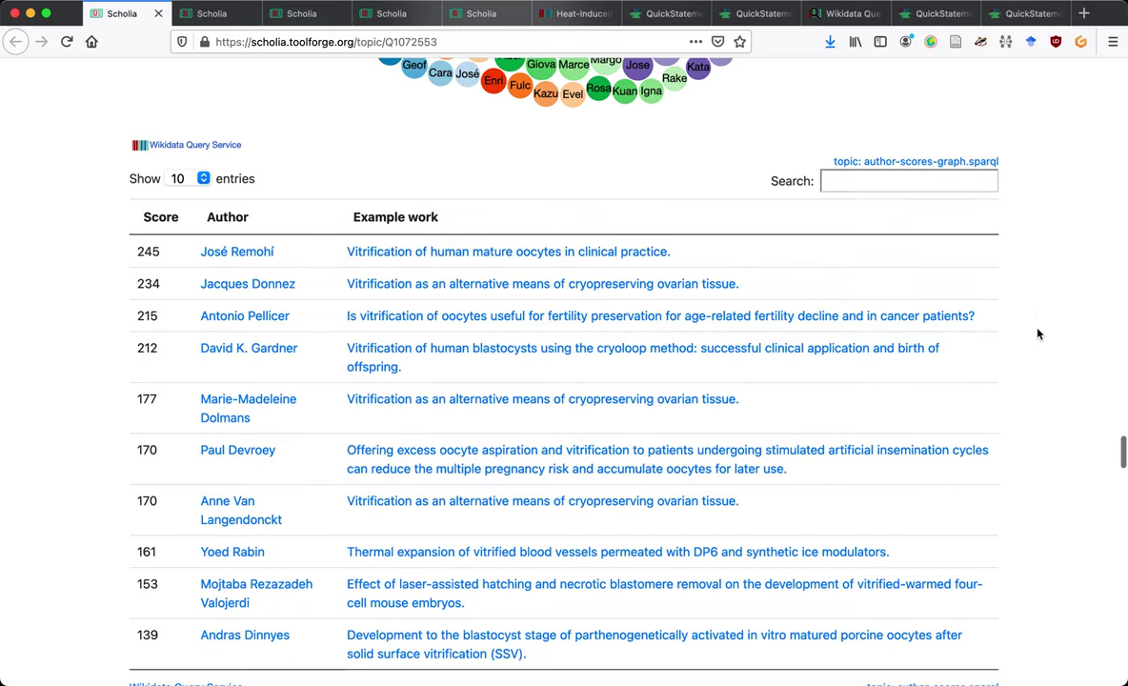
pyautogui.scroll(-6, 1038, 334)
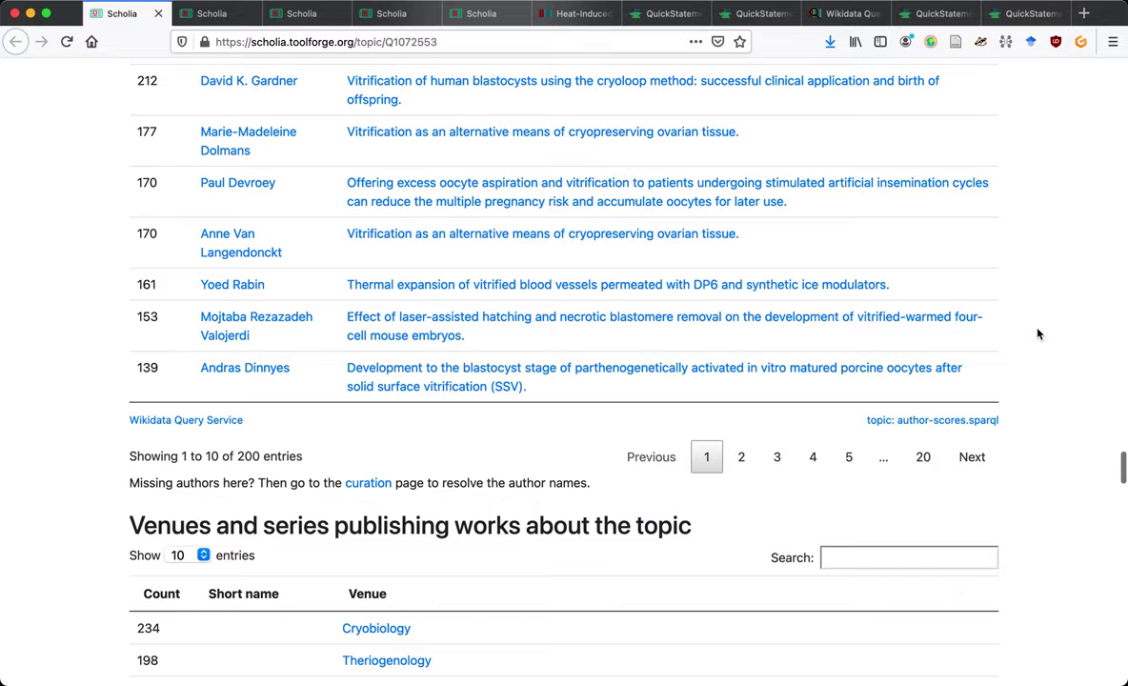
pyautogui.scroll(-1, 1038, 333)
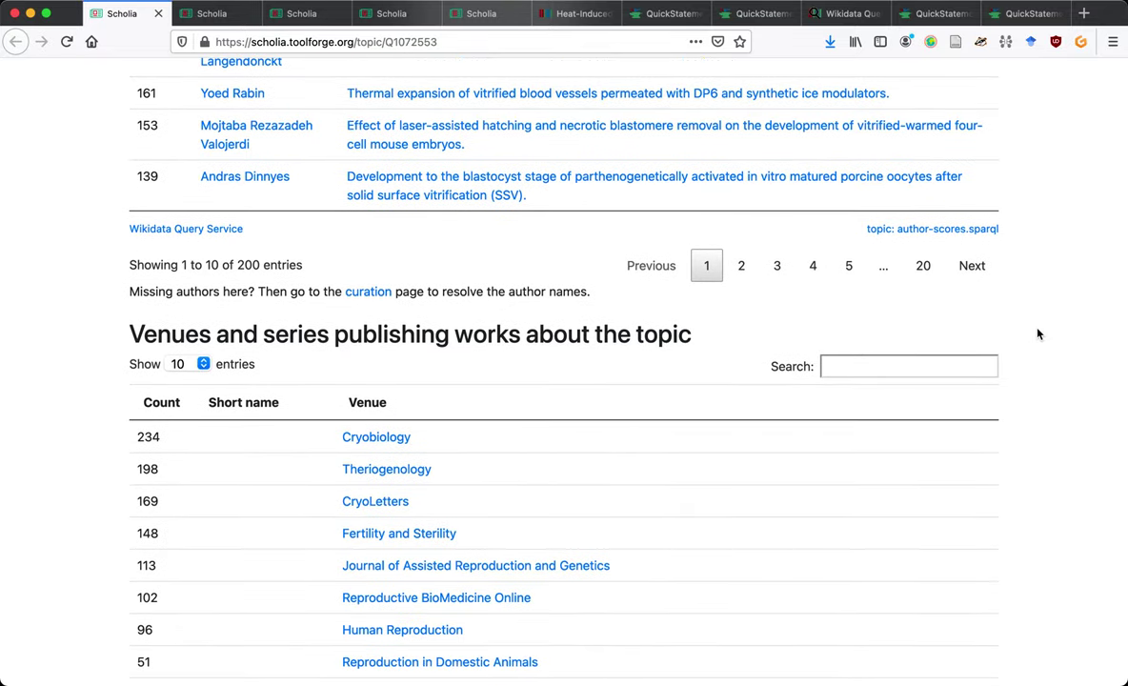
pyautogui.scroll(-7, 1087, 444)
pyautogui.scroll(-7, 1087, 444)
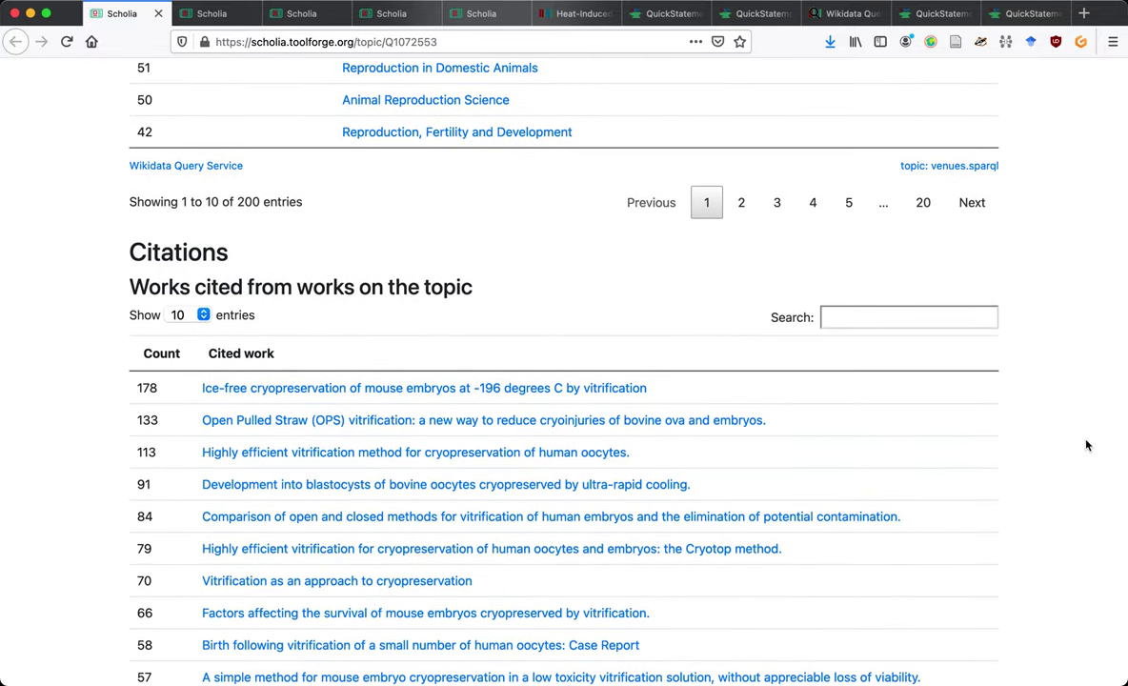
pyautogui.scroll(-8, 1087, 444)
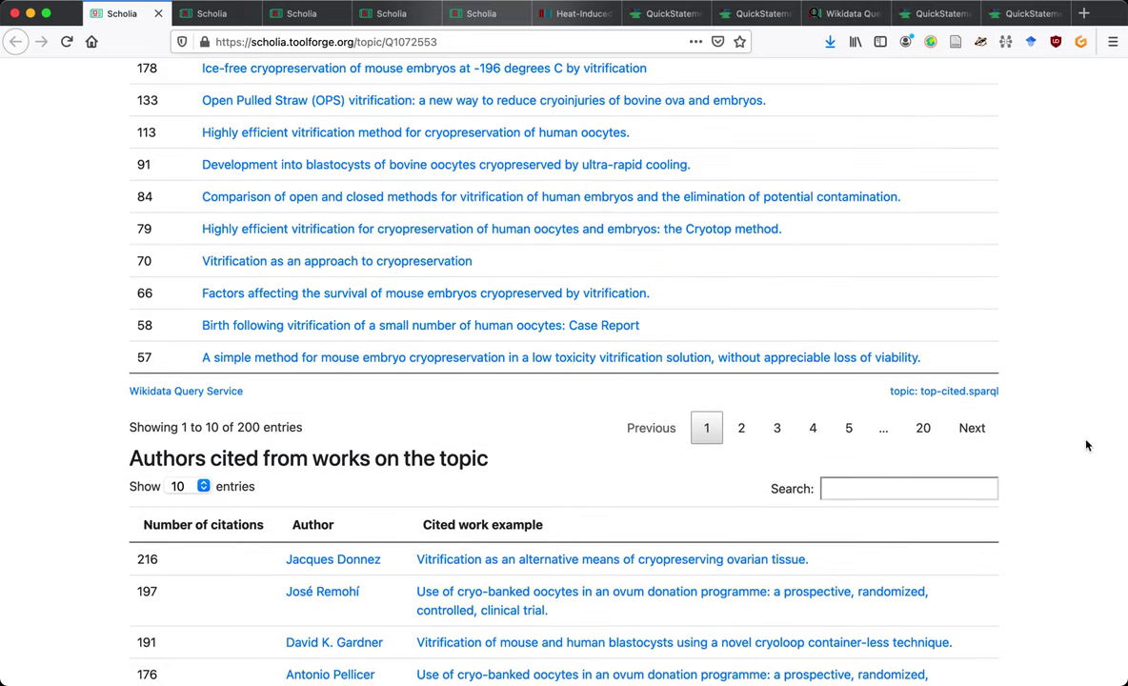
pyautogui.scroll(-20, 1087, 445)
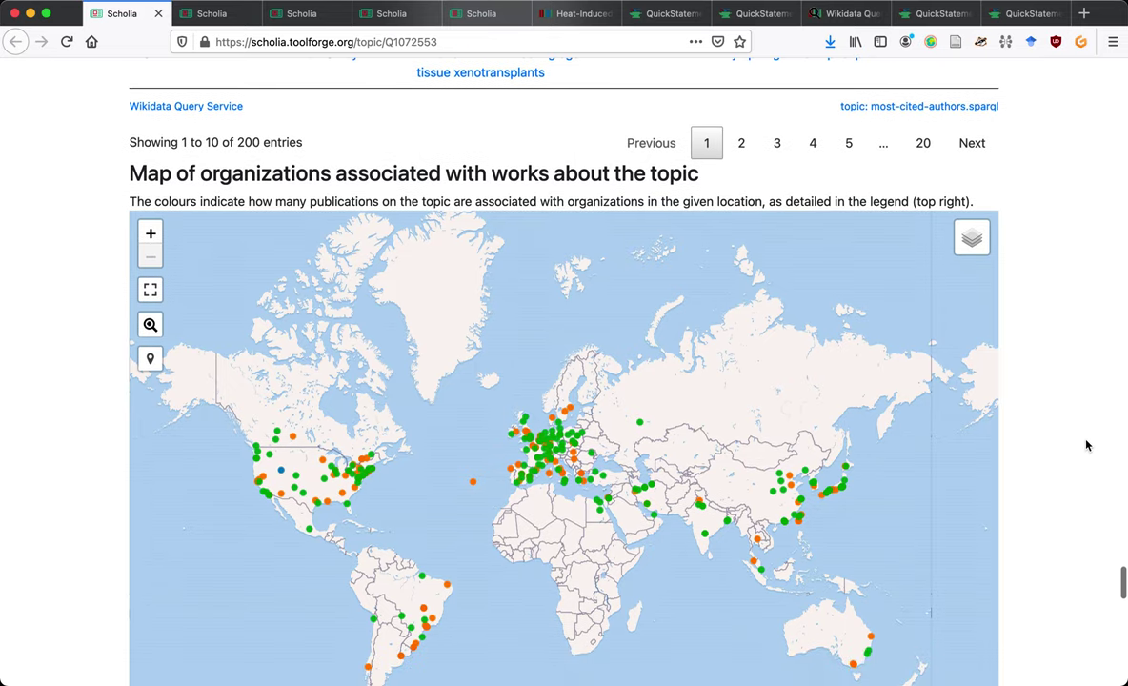
pyautogui.scroll(-11, 1088, 445)
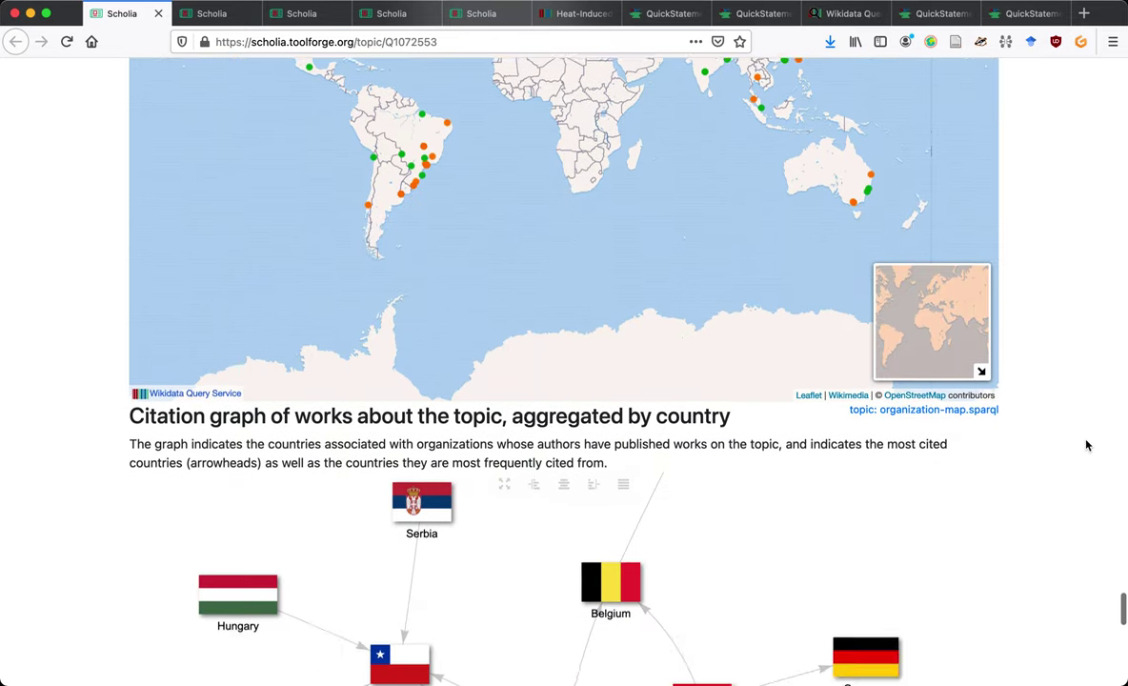
pyautogui.scroll(-20, 1087, 445)
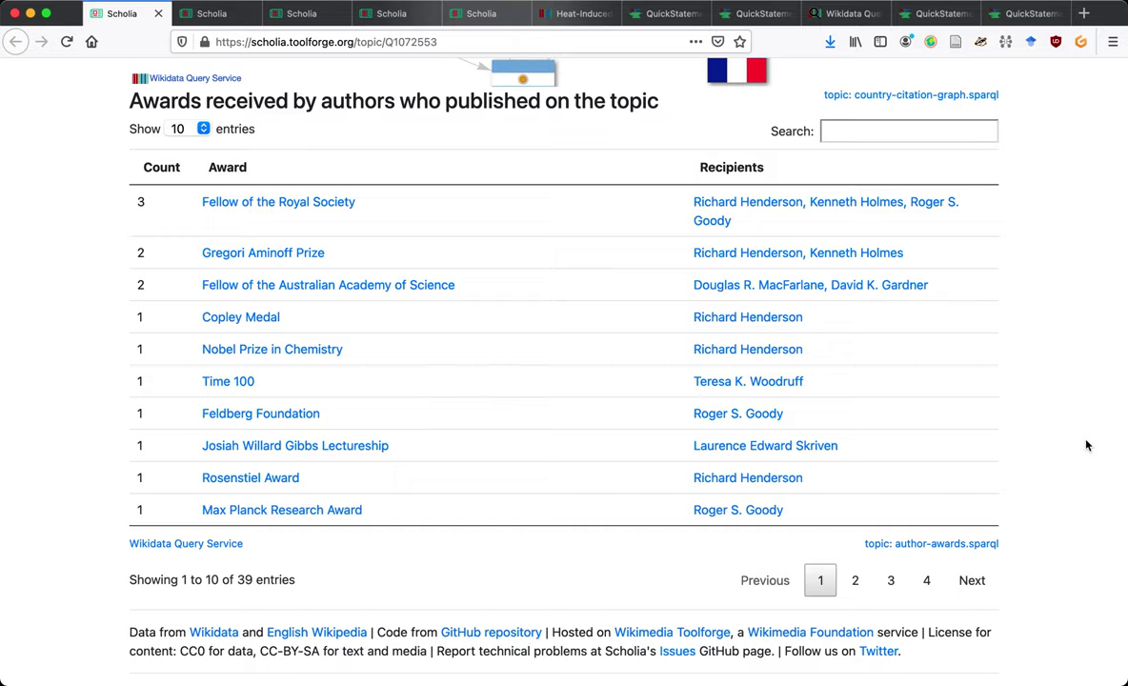
# Return to the running QuickStatements batch and check its progress and errors.
pyautogui.hotkey('ctrl', 'shift', 'Tab')
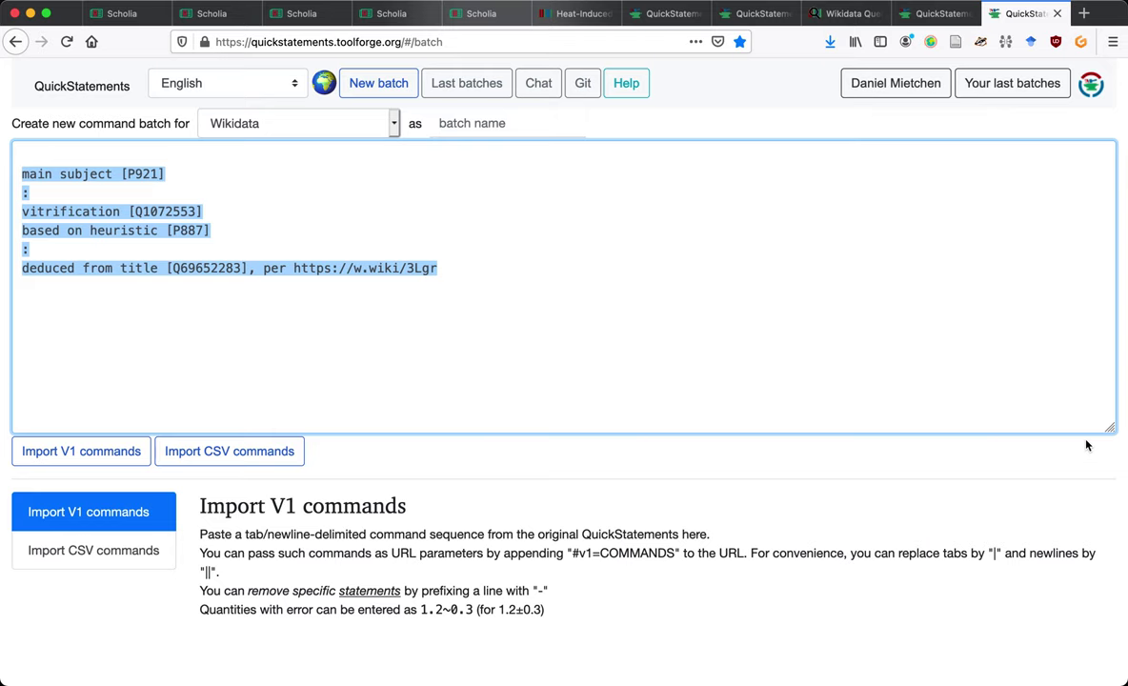
pyautogui.hotkey('ctrl', 'shift', 'Tab')
pyautogui.scroll(7, 1086, 445)
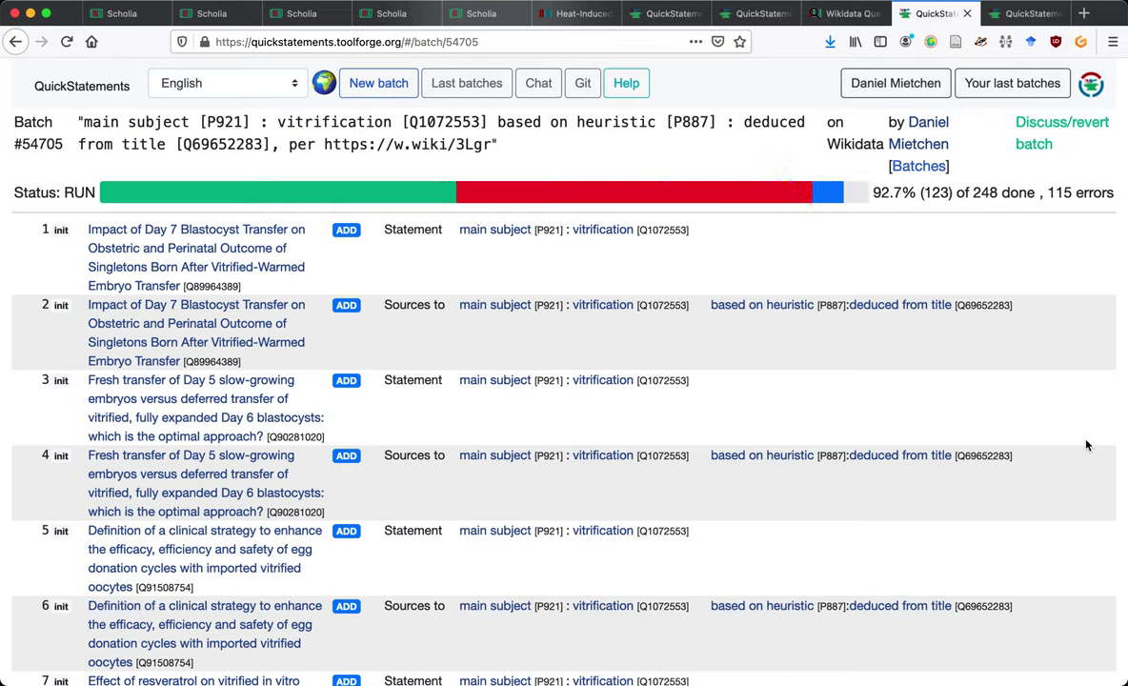
# Try to reset the errors of the running QuickStatements batch #54705.
pyautogui.scroll(-5, 1086, 445)
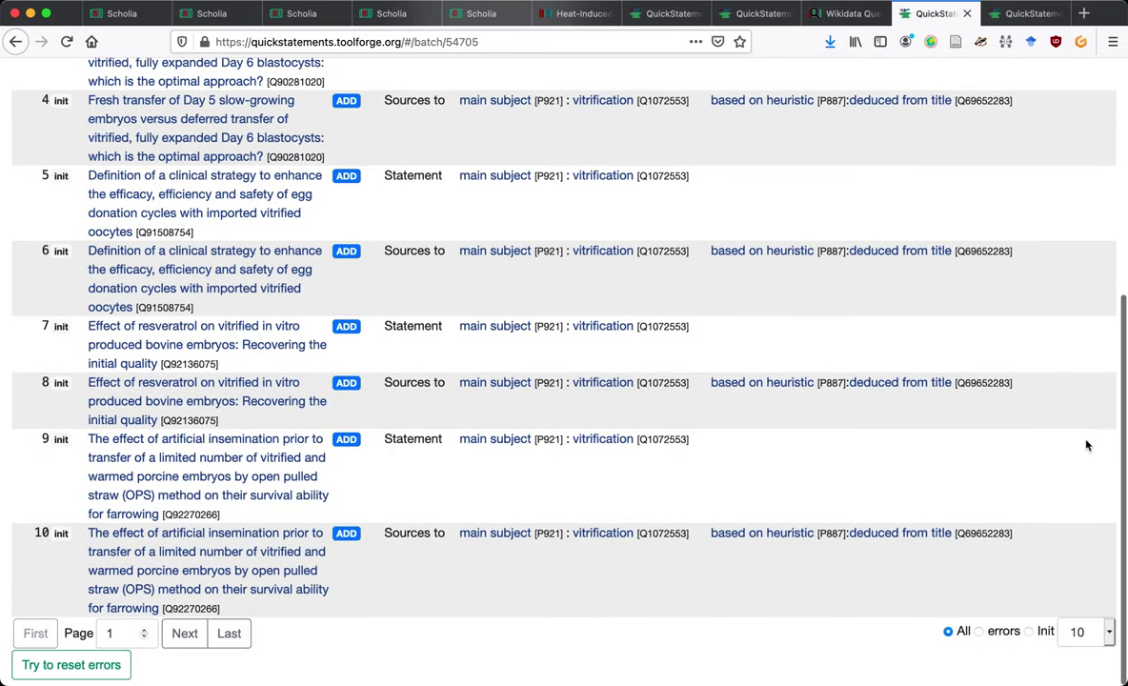
pyautogui.click(47, 665)
# On the vitrification topic page in Scholia, inspect the 2018 bar of the publications-per-year chart before and after reloading the page.
pyautogui.hotkey('ctrl', 'Tab')
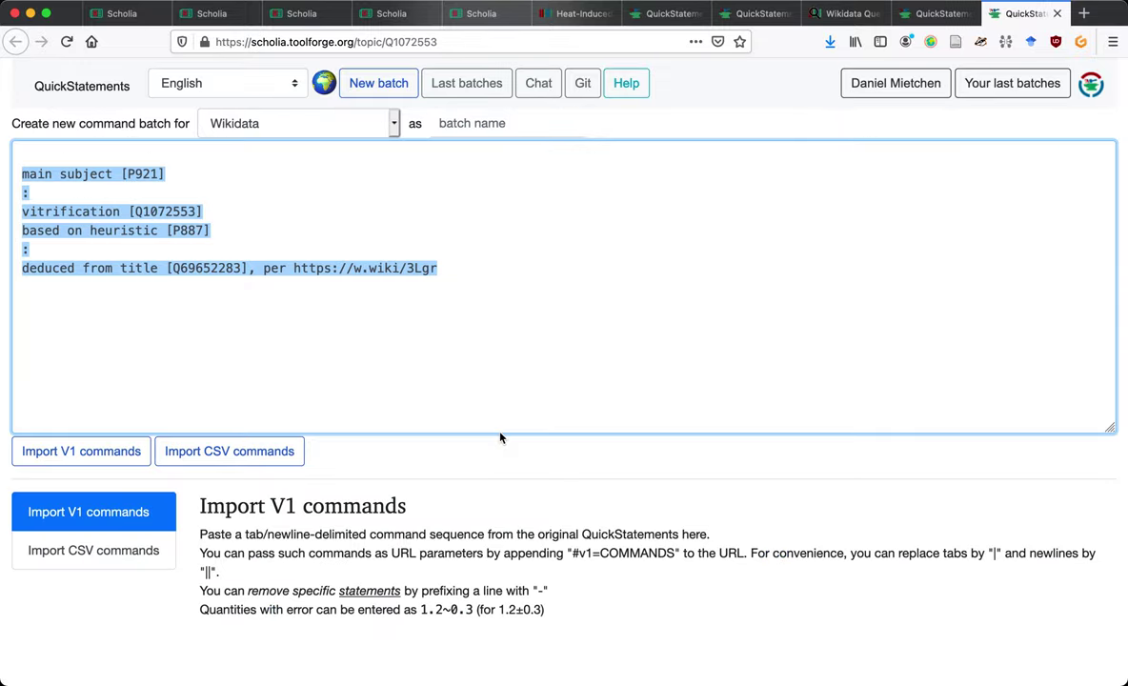
pyautogui.hotkey('ctrl', 'Tab')
pyautogui.hotkey('ctrl', 'Tab')
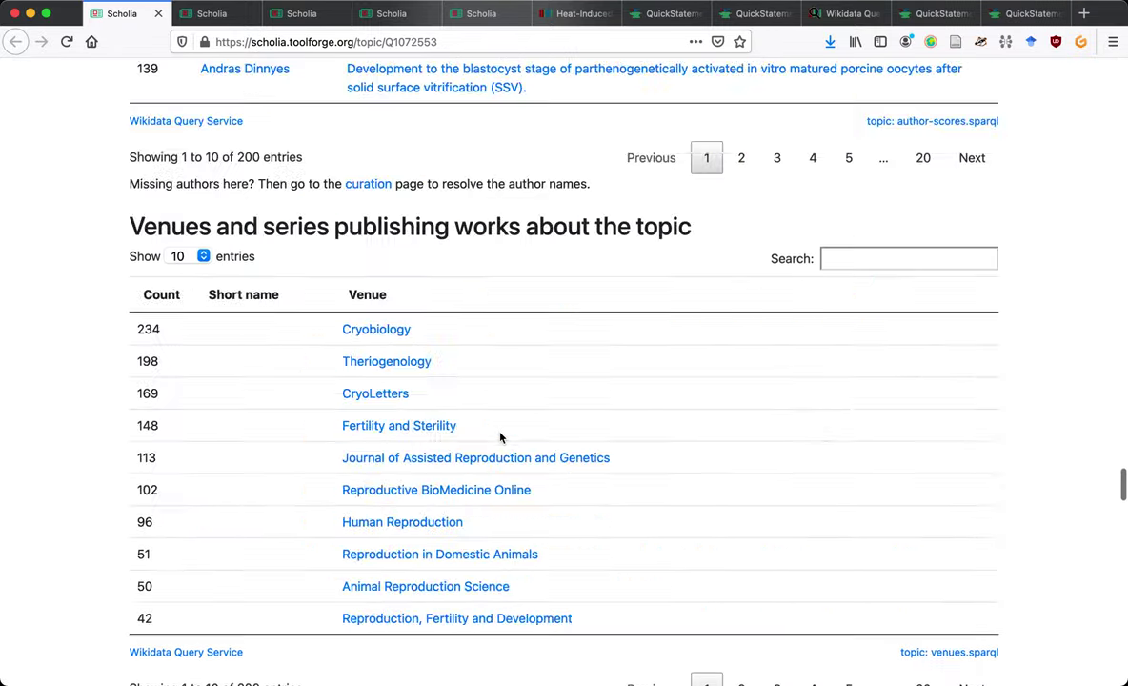
pyautogui.press('super+f')
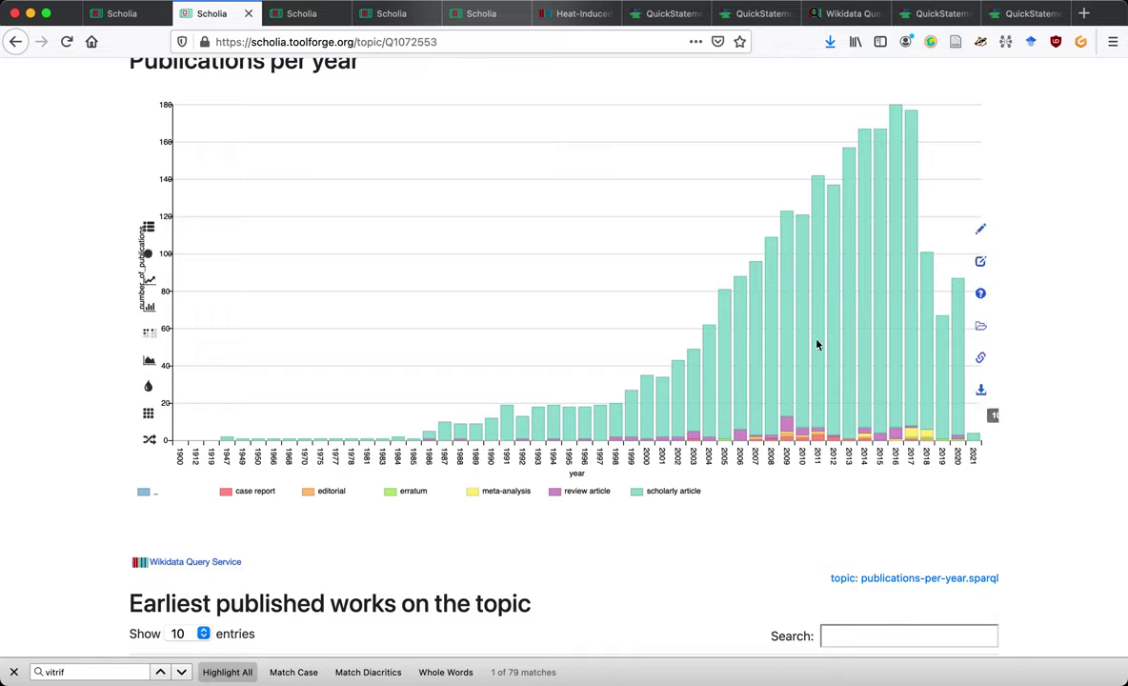
pyautogui.moveTo(930, 264)
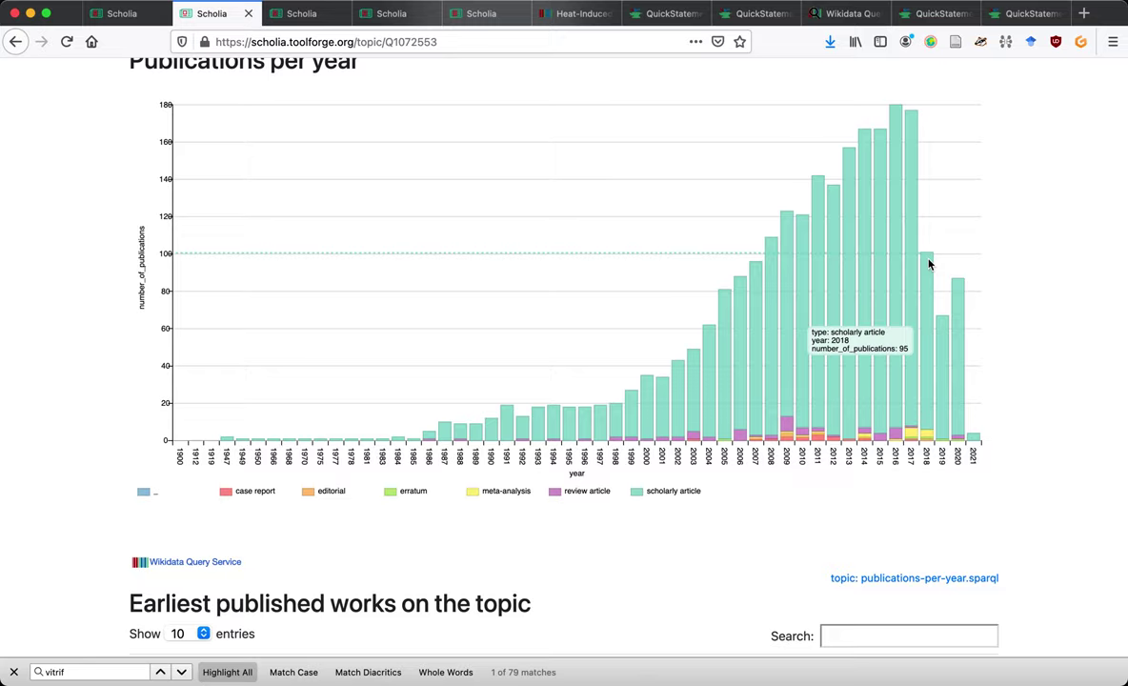
pyautogui.press('super+r')
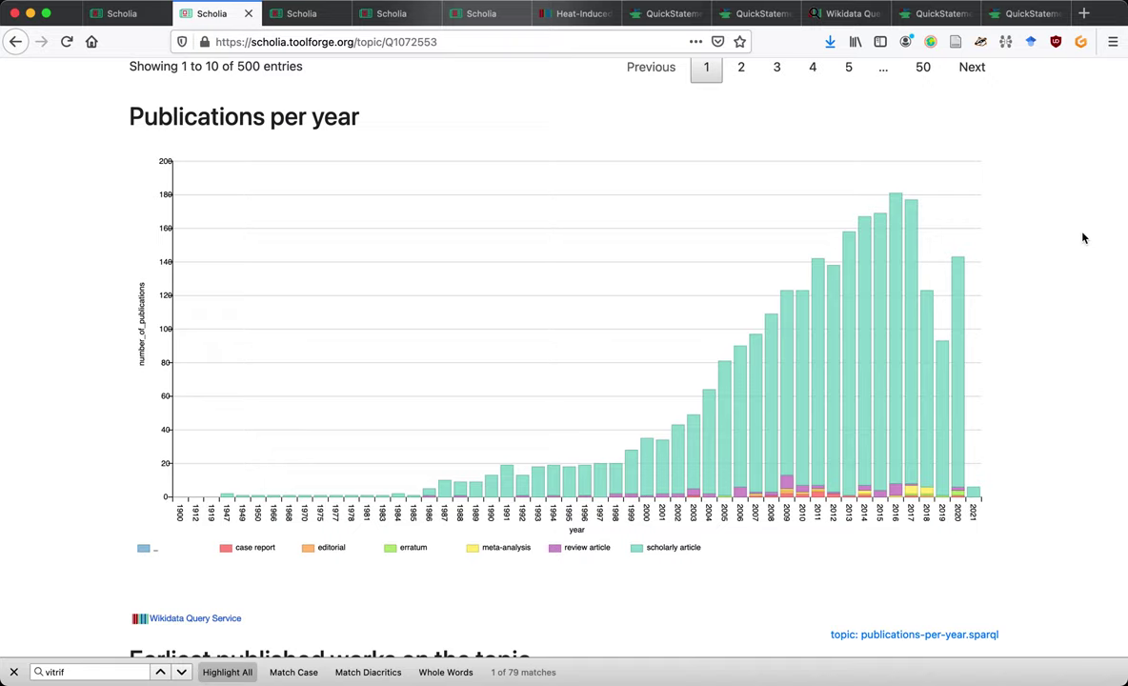
pyautogui.moveTo(927, 305)
# Reload the vitrification curation page and examine its missing author items, publication dates, publication venues and additional topics.
pyautogui.hotkey('ctrl', 'Tab')
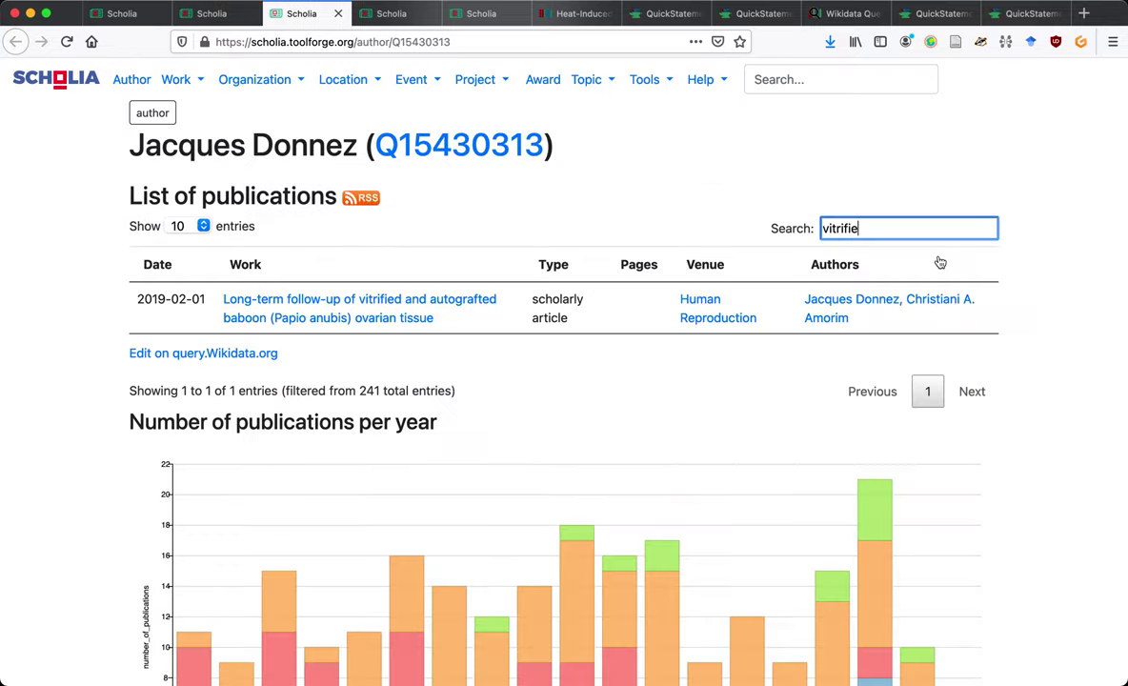
pyautogui.hotkey('ctrl', 'Tab')
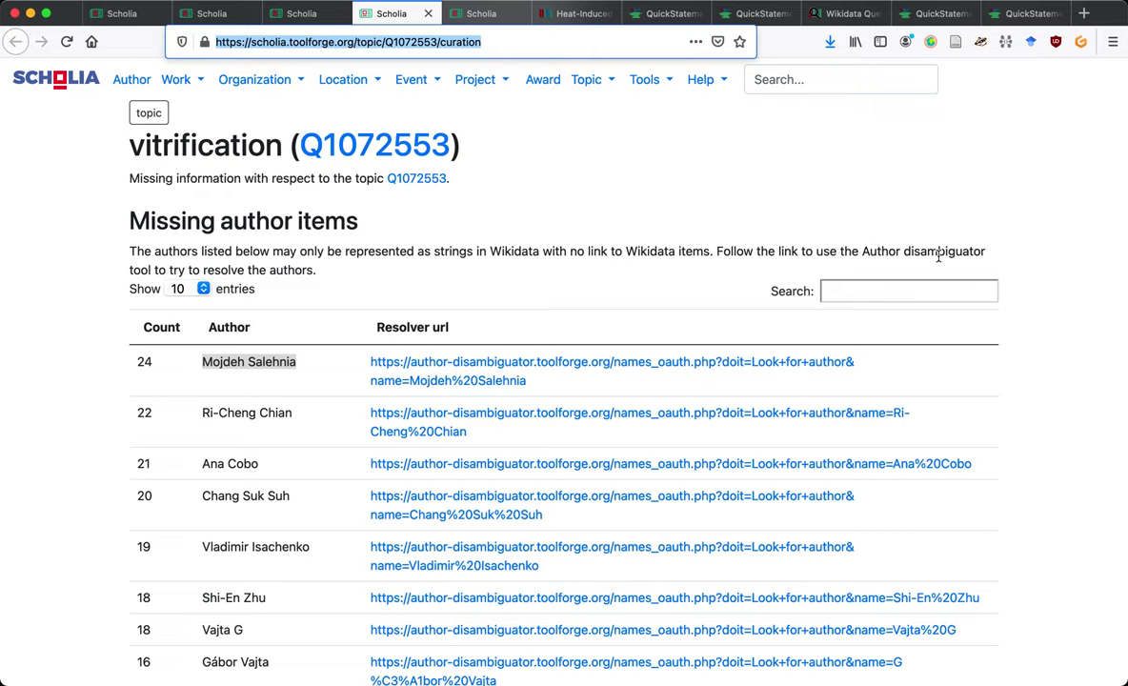
pyautogui.press('super+r')
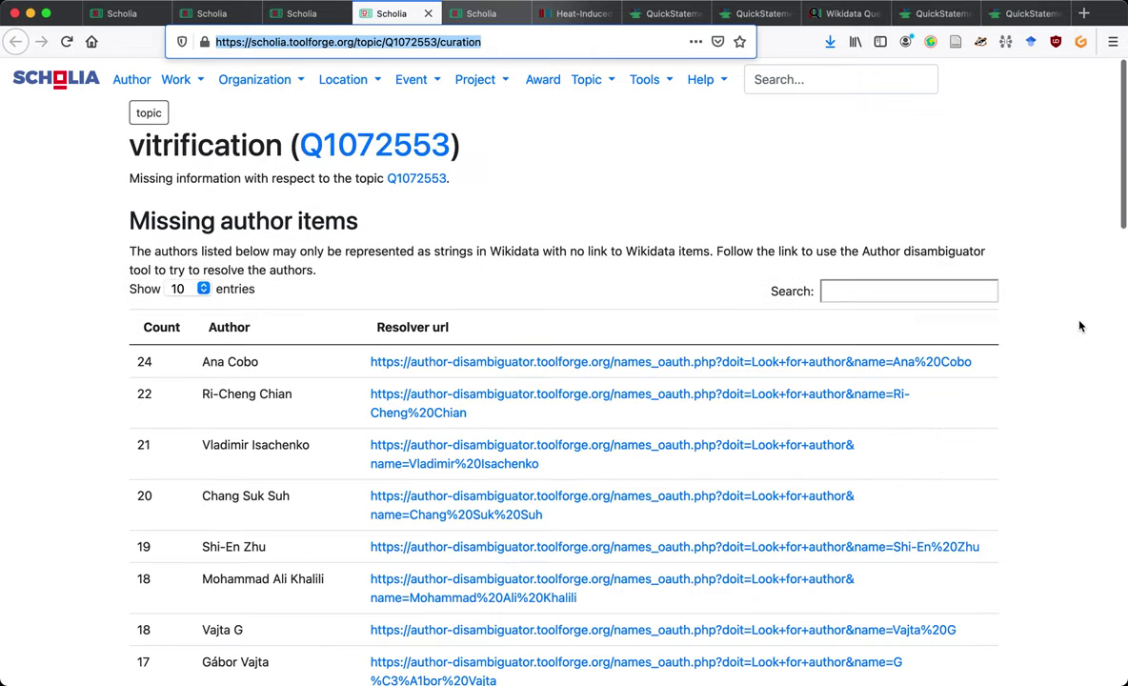
pyautogui.scroll(-10, 1080, 327)
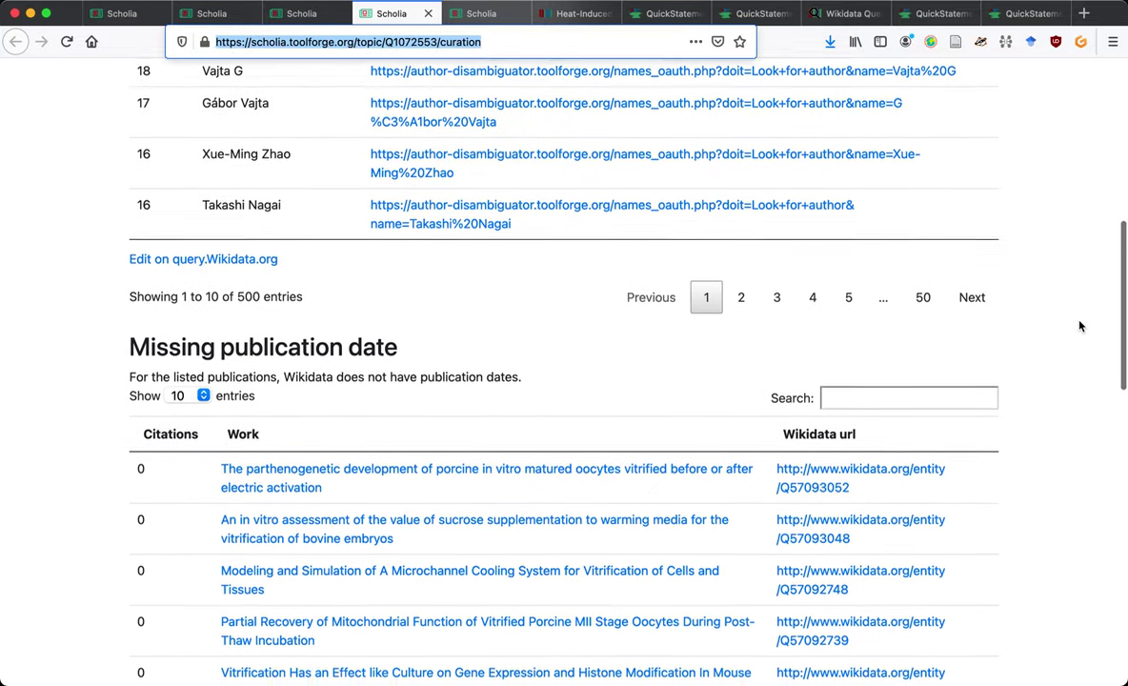
pyautogui.scroll(-5, 1079, 327)
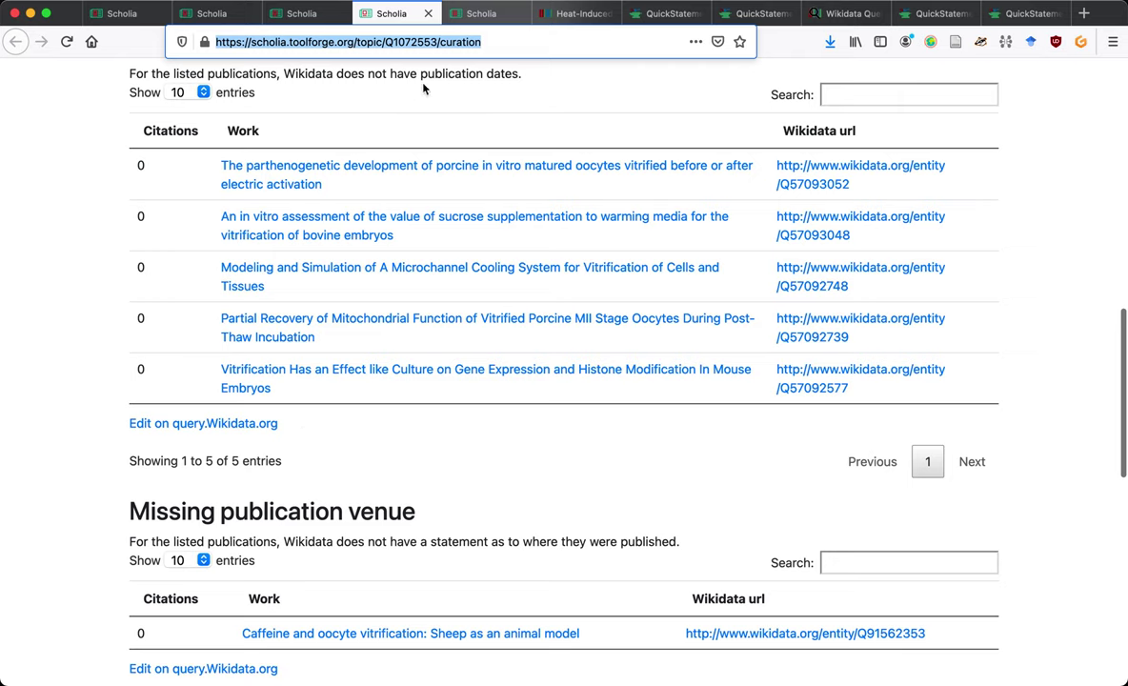
pyautogui.scroll(-1, 391, 443)
pyautogui.scroll(1, 389, 443)
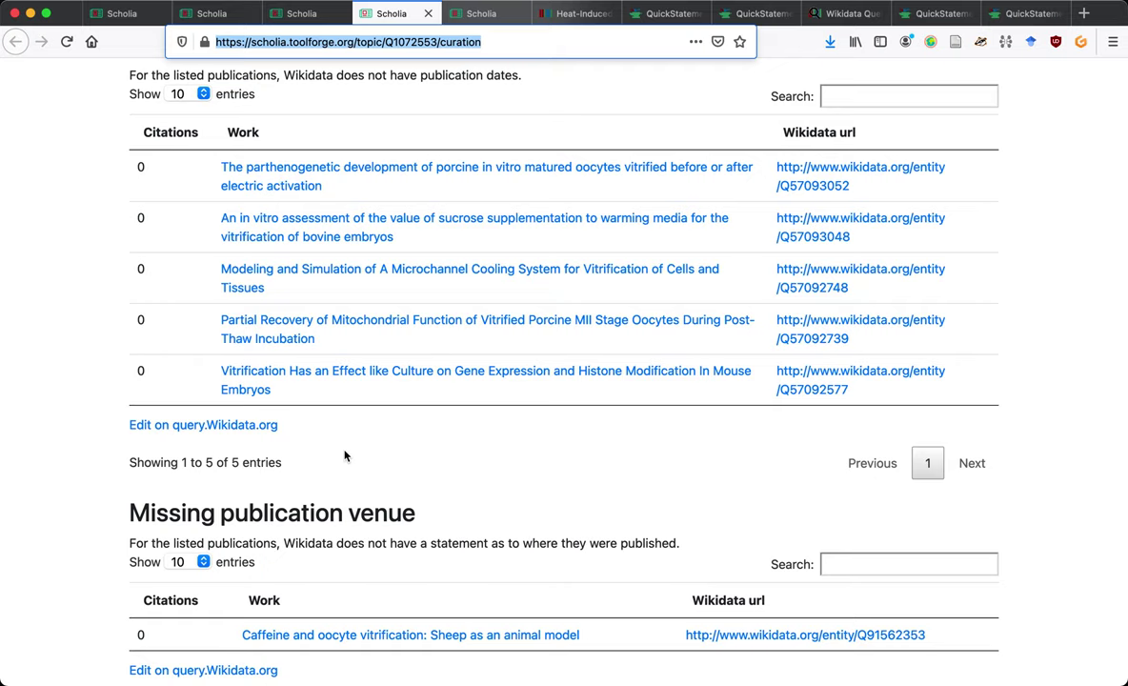
pyautogui.scroll(-3, 344, 457)
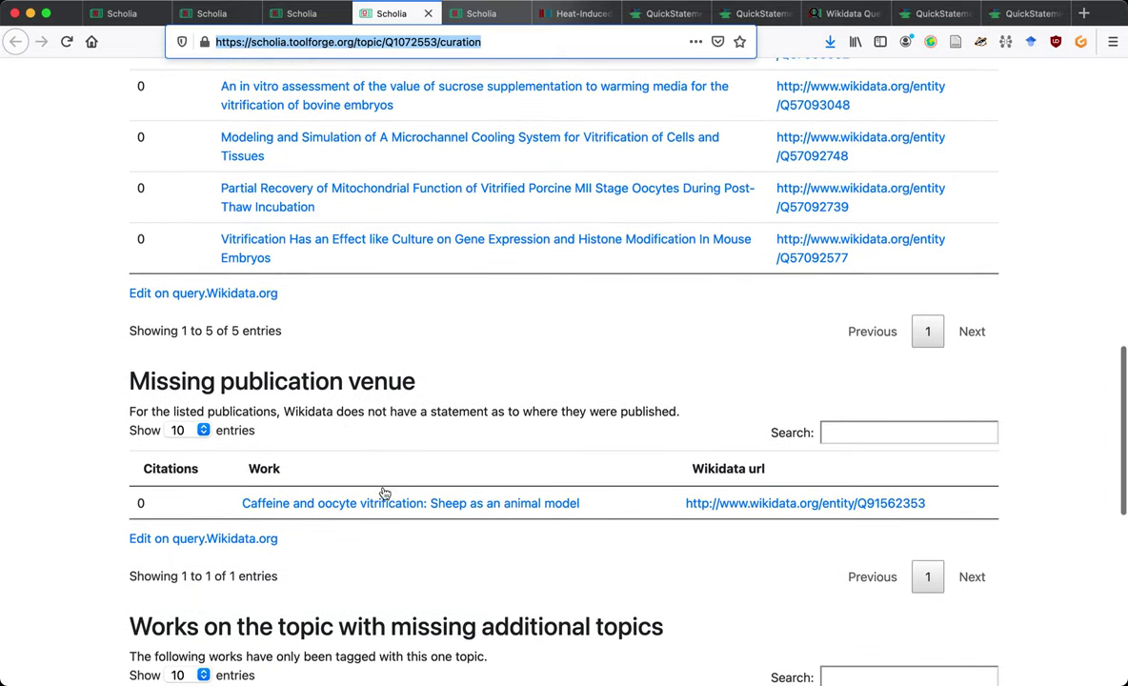
pyautogui.scroll(-7, 371, 506)
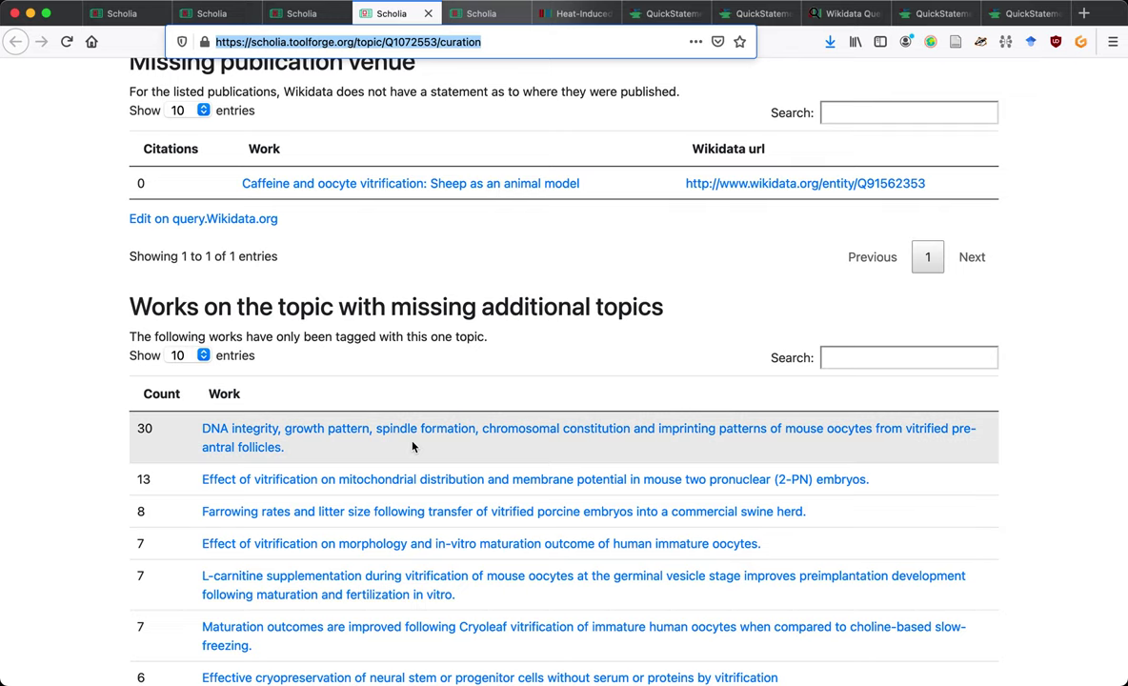
pyautogui.scroll(-5, 399, 461)
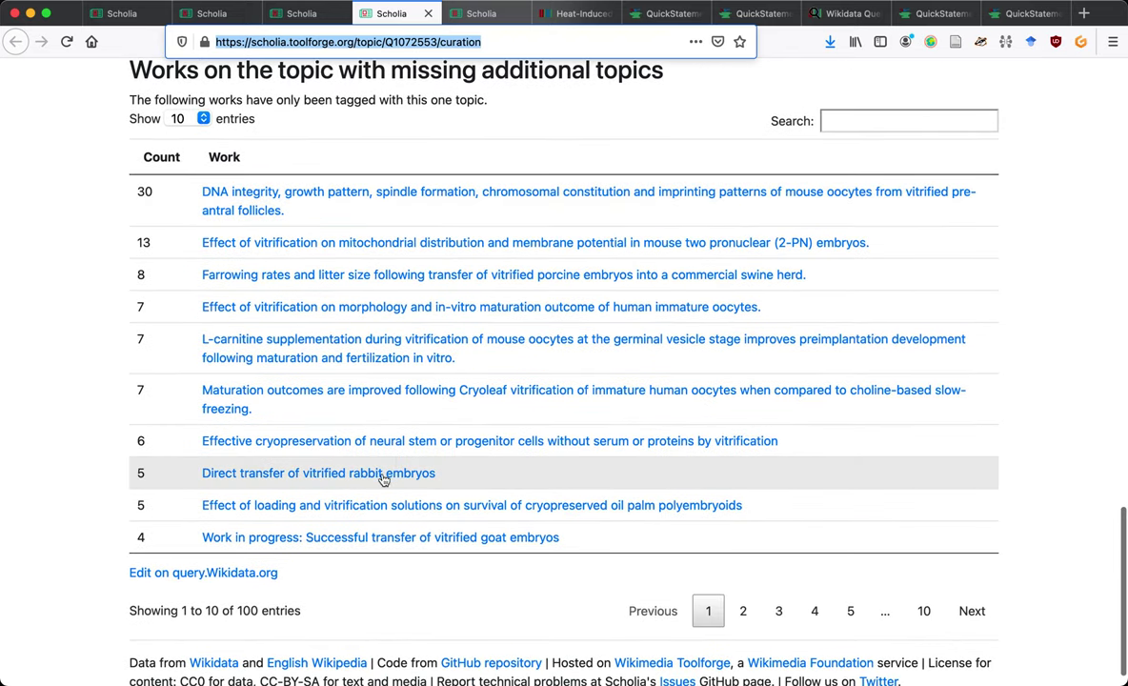
pyautogui.scroll(20, 446, 236)
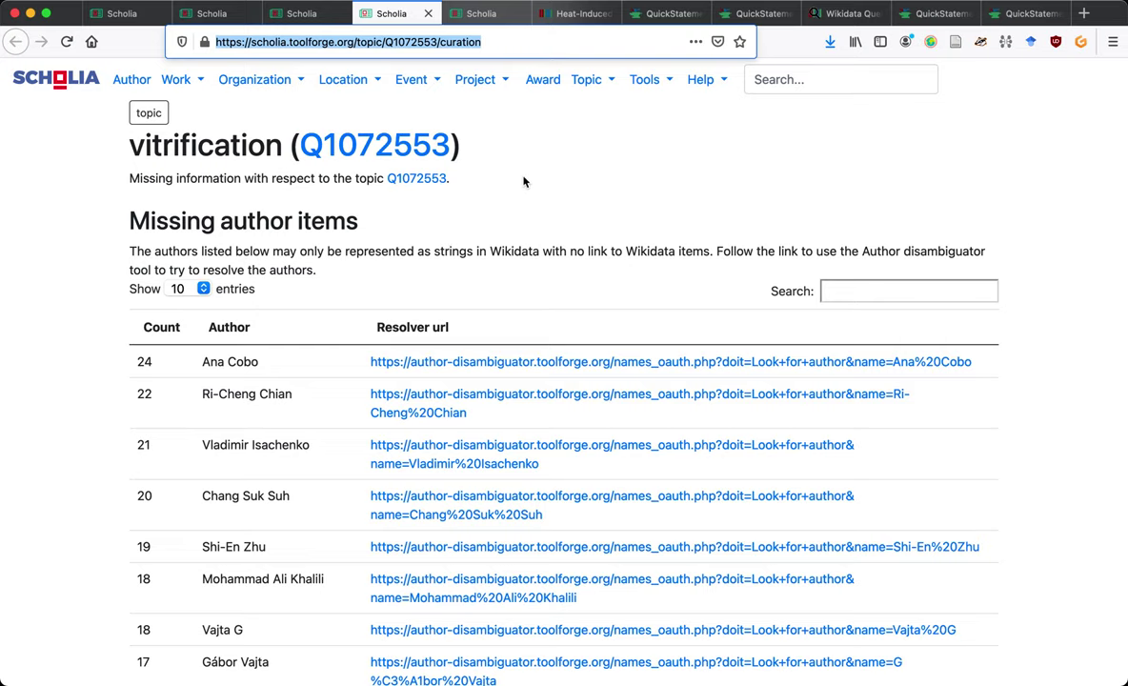
# Return to the reloaded vitrification topic page and review its context graph, recently published works and publications per year.
pyautogui.hotkey('ctrl', 'shift', 'Tab')
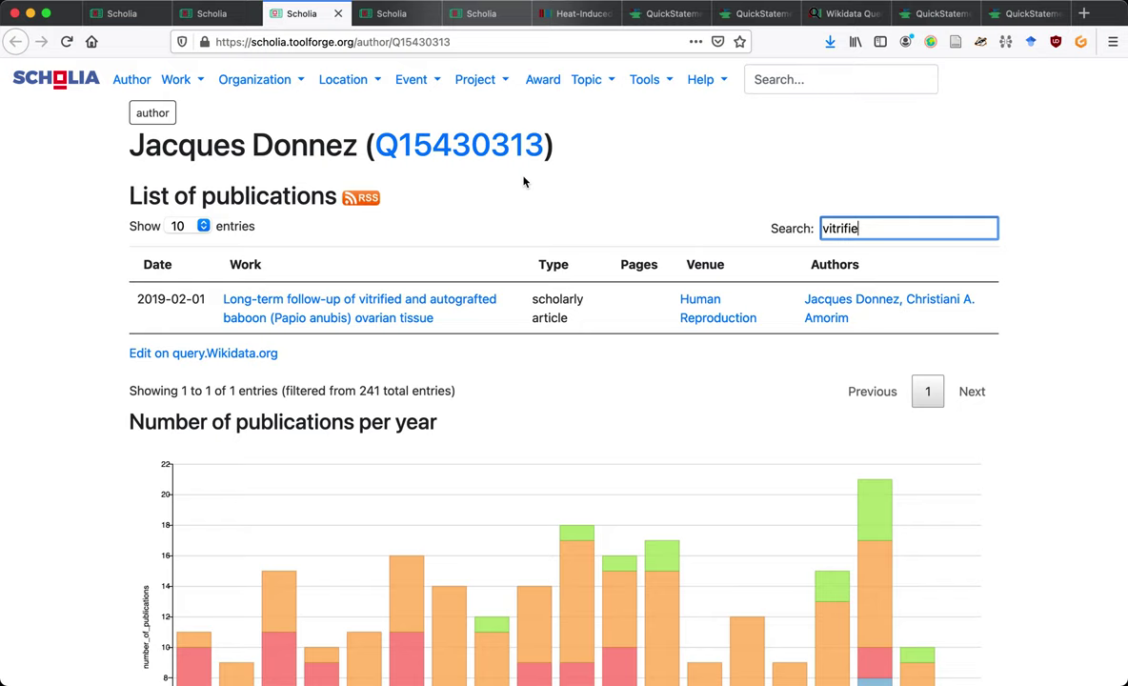
pyautogui.hotkey('ctrl', 'shift', 'Tab')
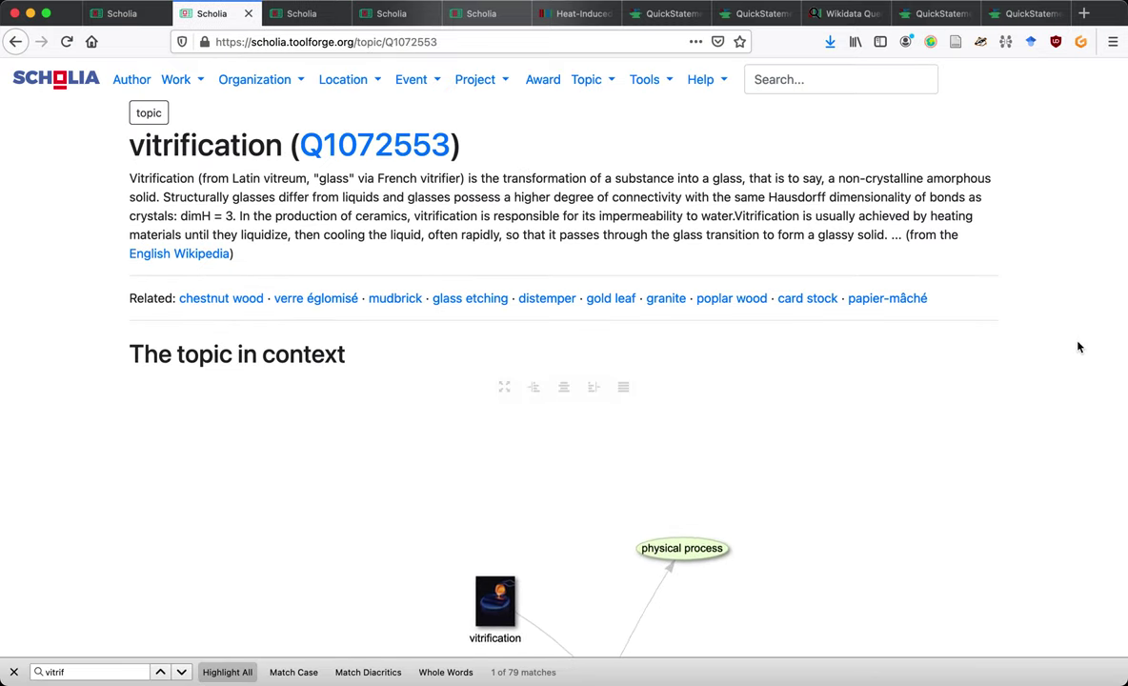
pyautogui.scroll(-2, 1079, 347)
pyautogui.scroll(-2, 1079, 347)
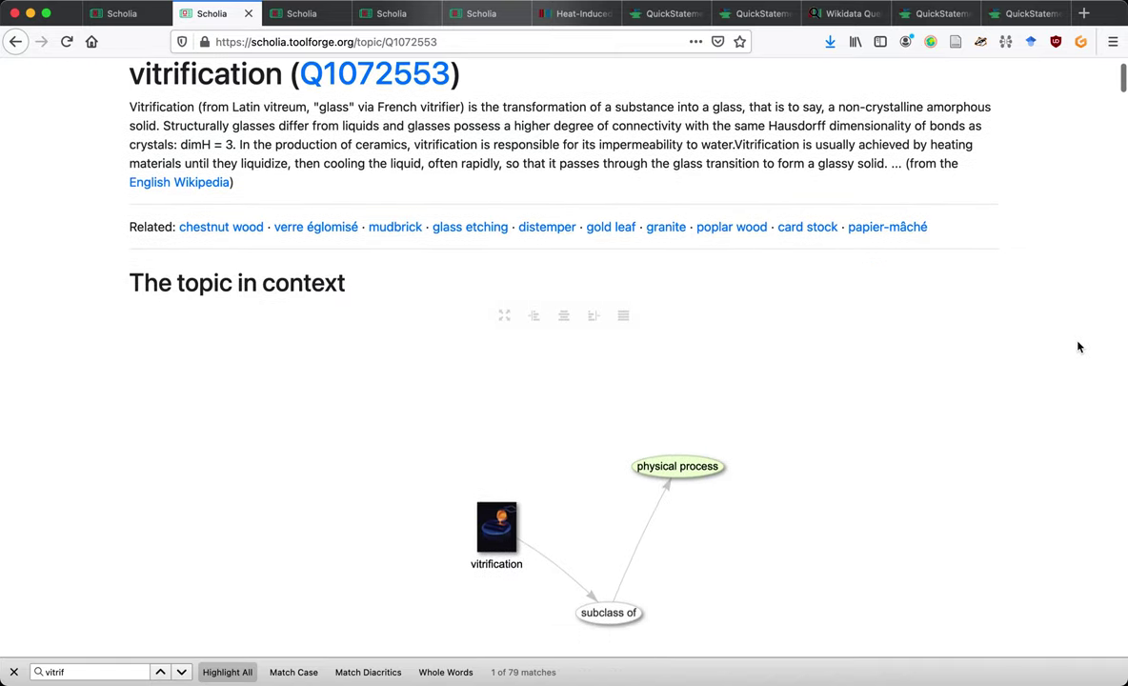
pyautogui.scroll(-3, 1078, 347)
pyautogui.scroll(-1, 1079, 347)
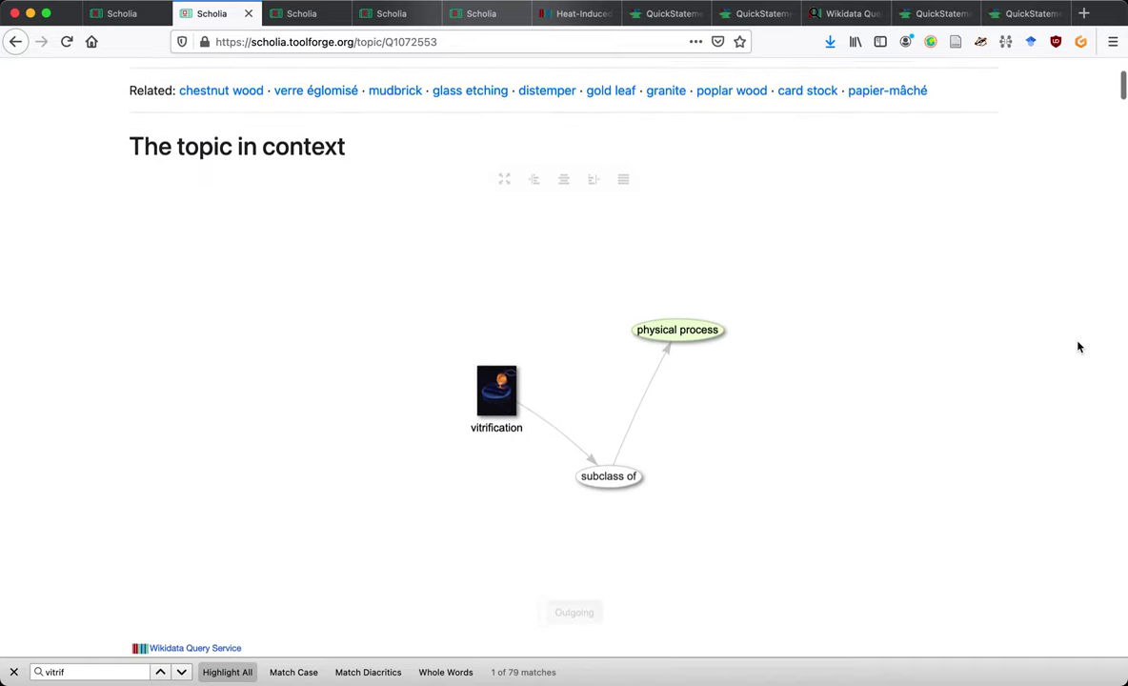
pyautogui.scroll(-2, 1078, 347)
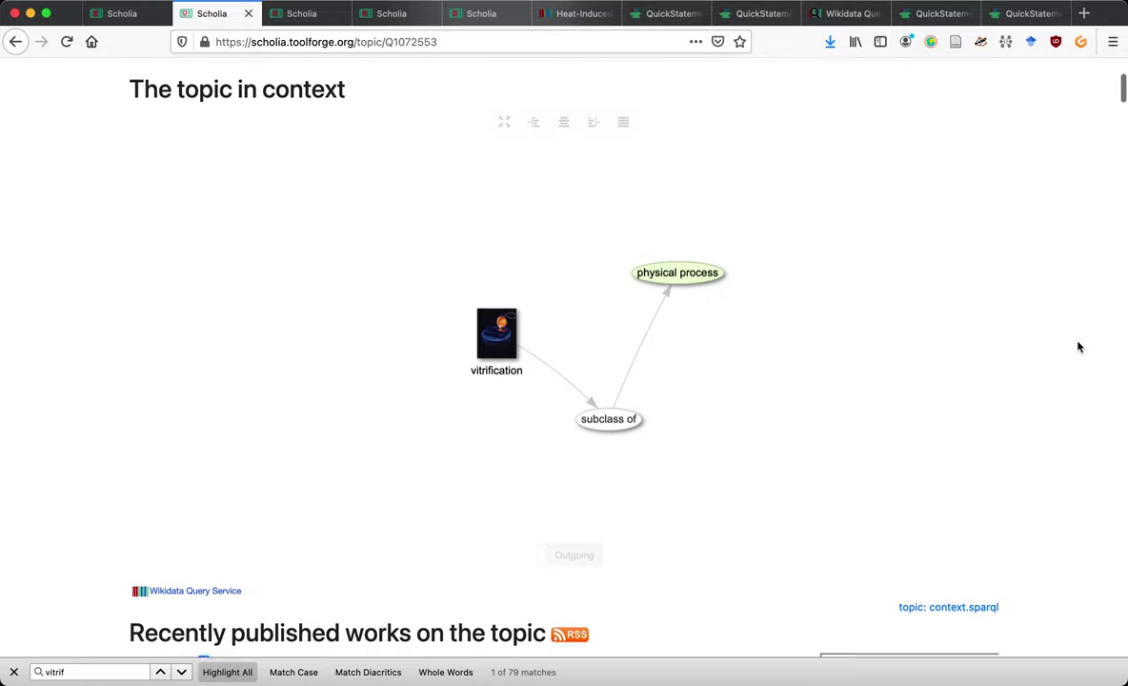
pyautogui.scroll(-1, 1079, 347)
pyautogui.scroll(-1, 1079, 347)
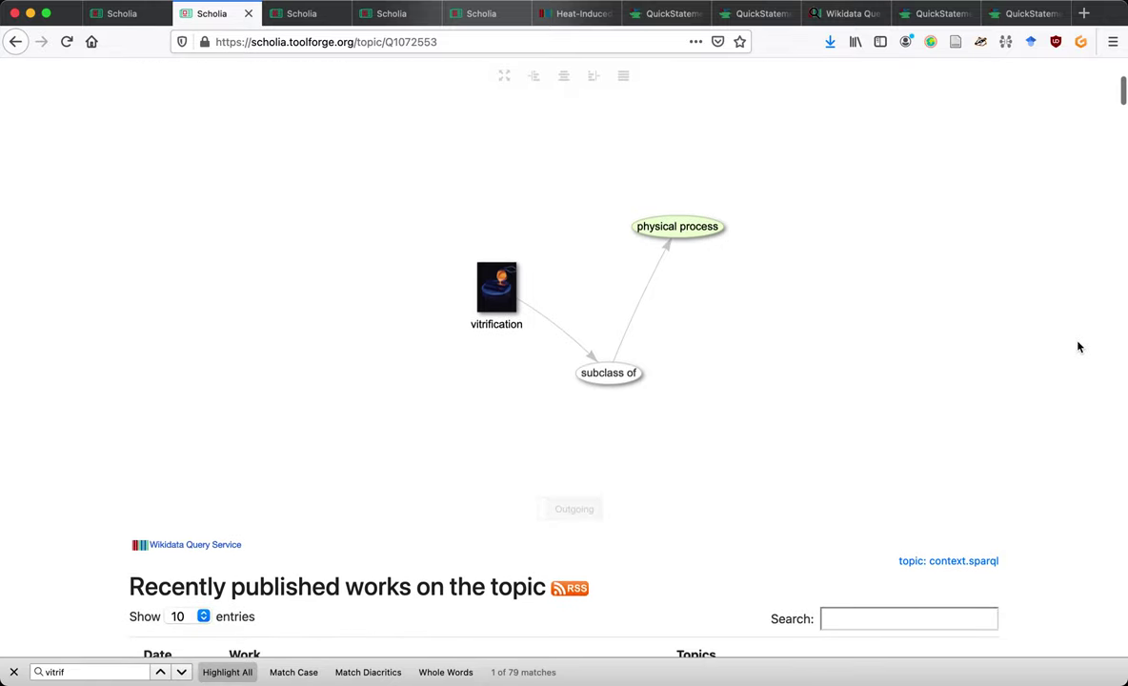
pyautogui.scroll(-1, 1079, 347)
pyautogui.scroll(-4, 1079, 347)
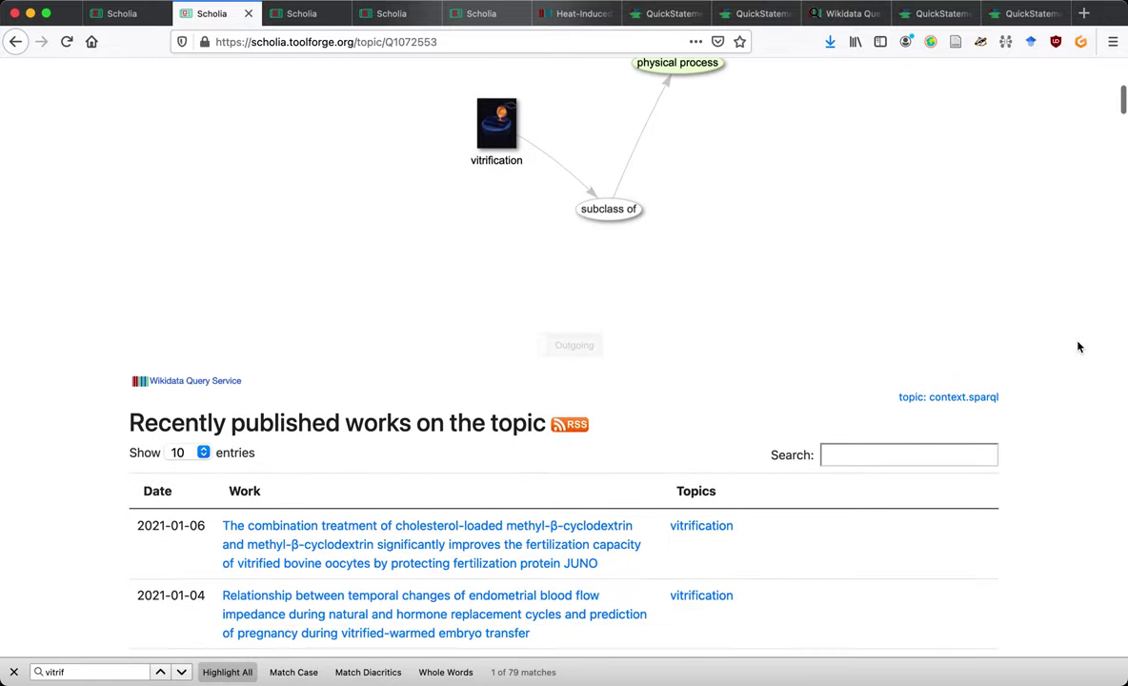
pyautogui.scroll(-8, 1078, 347)
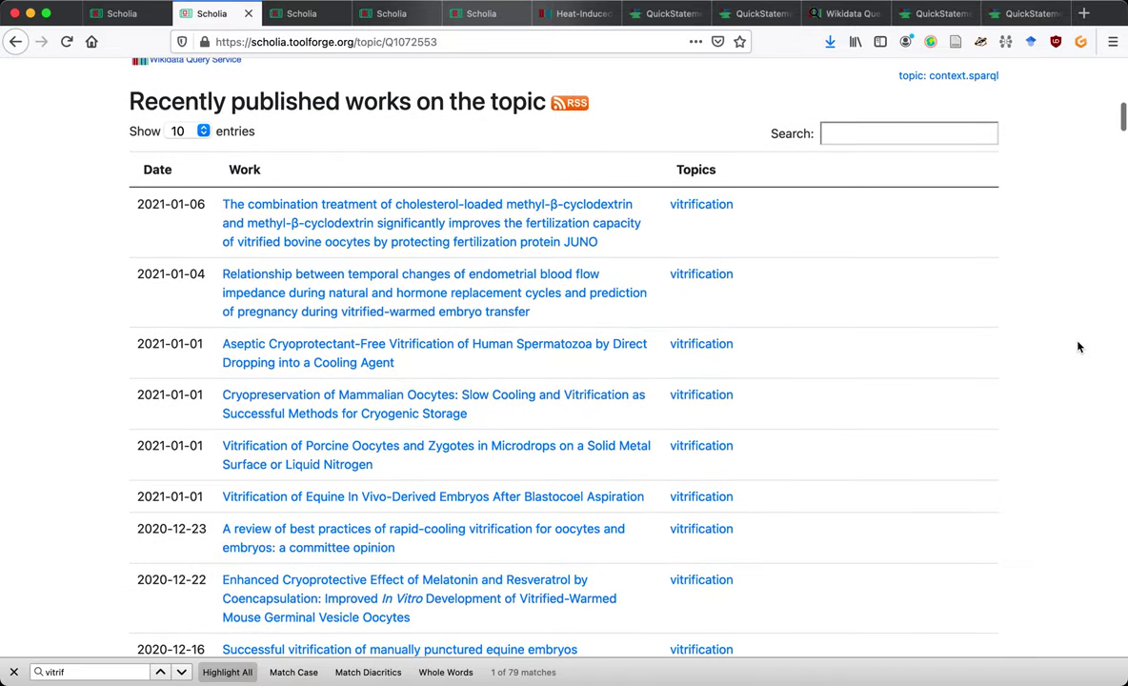
pyautogui.scroll(-7, 1078, 347)
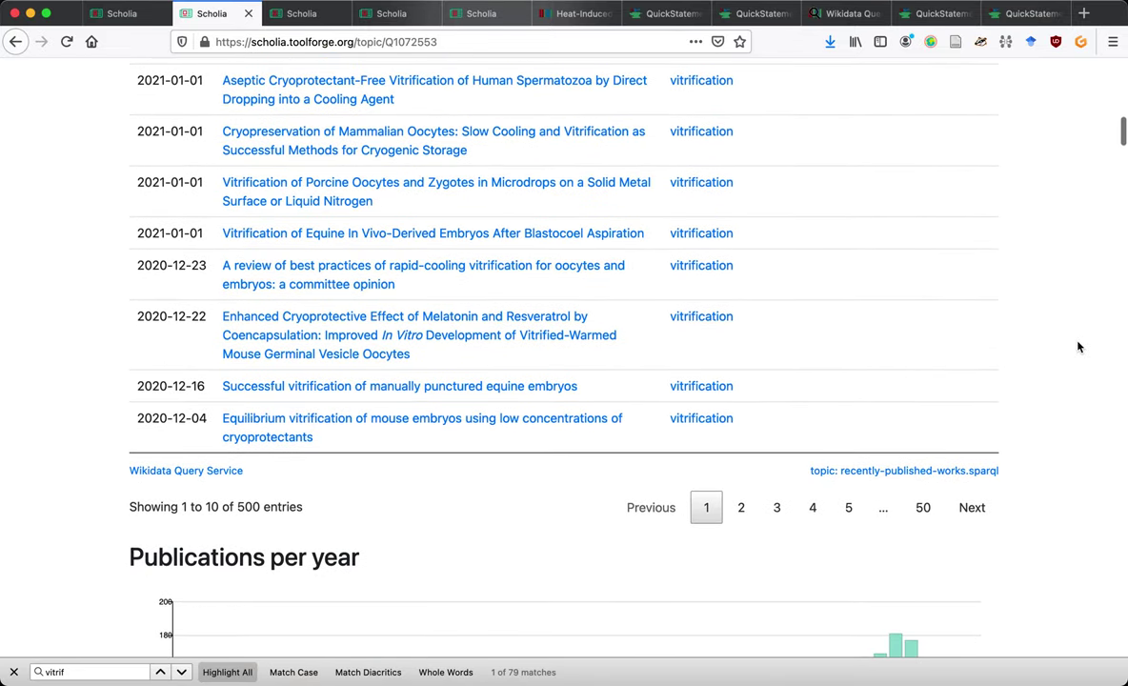
pyautogui.scroll(-1, 1078, 347)
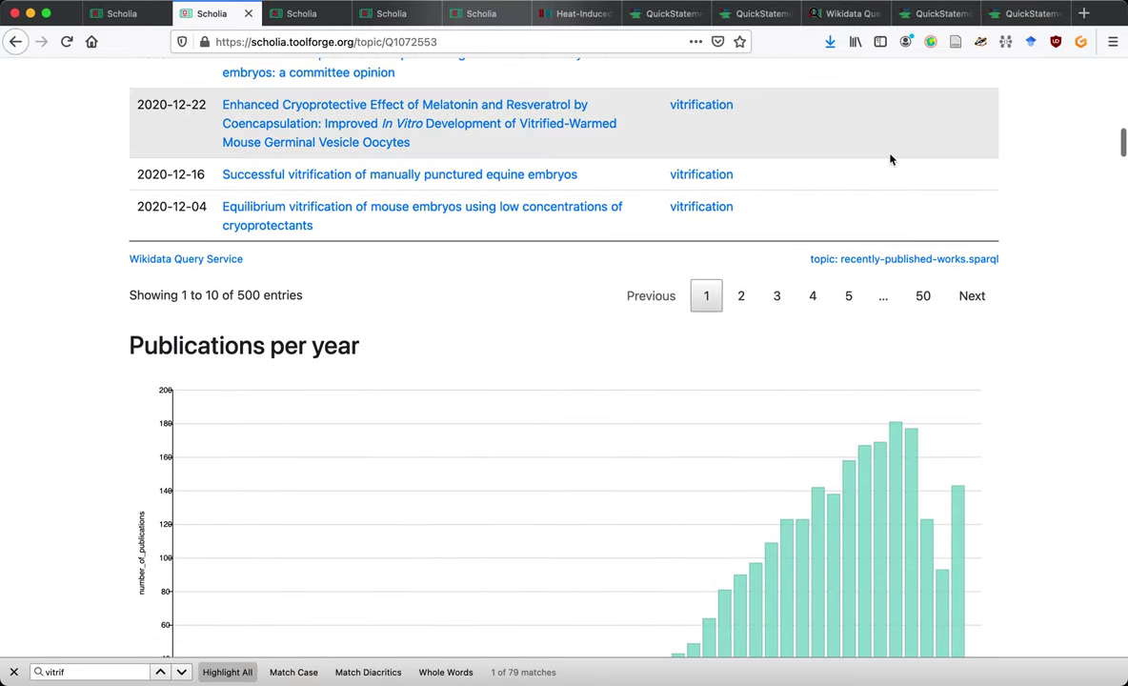